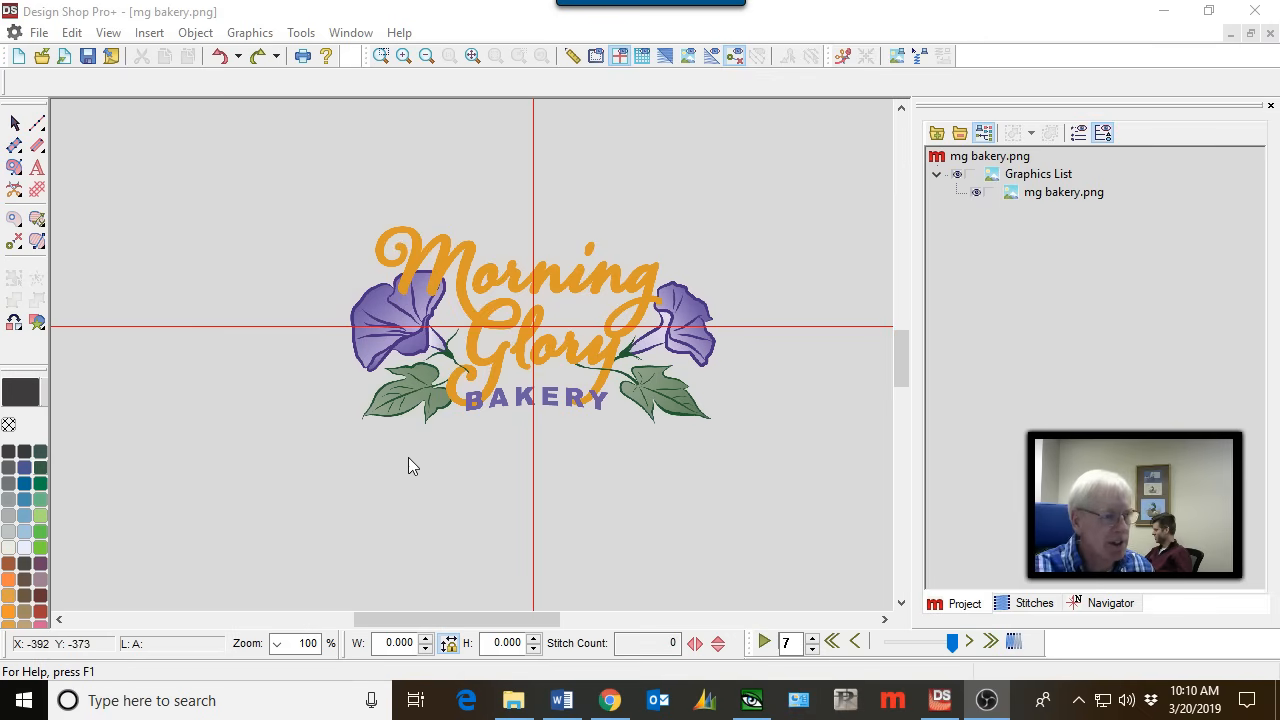
Resize the mg bakery.png graphic proportionally to a width of 3.5 inches.
{"action": "left_click", "coordinate": [1045, 204]}
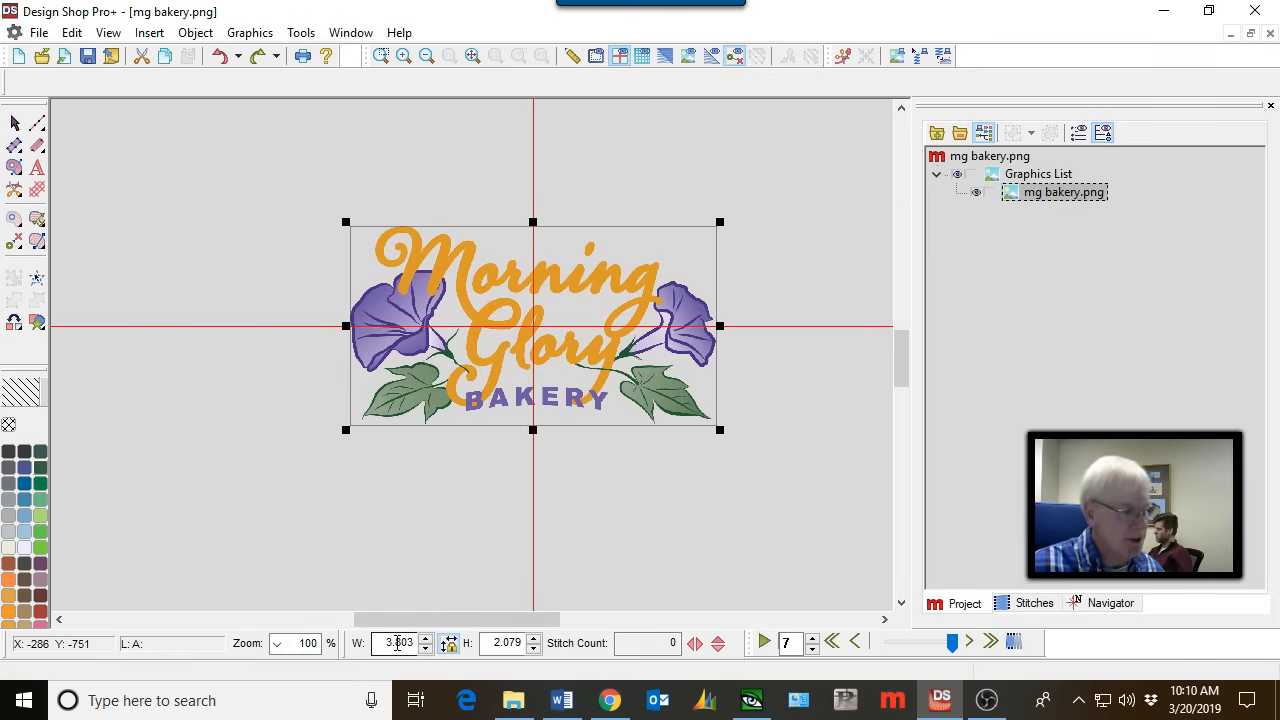
{"action": "left_click_drag", "start_coordinate": [397, 643], "coordinate": [418, 643]}
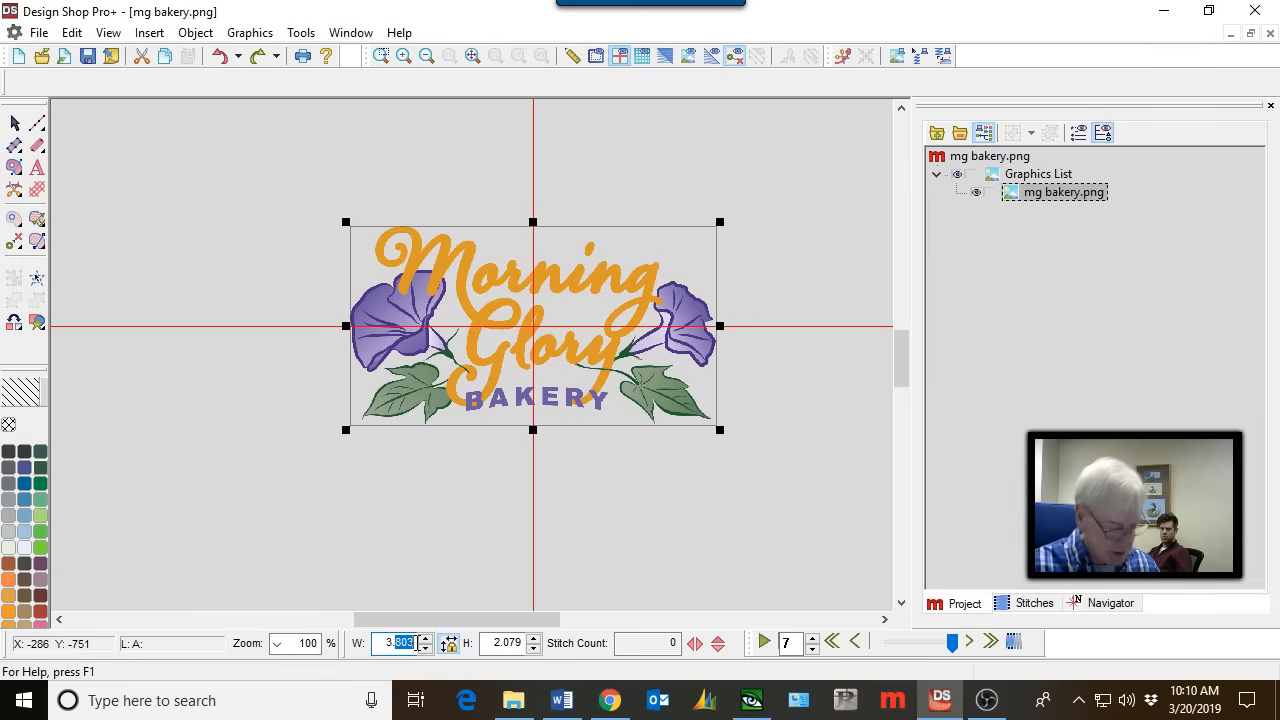
{"action": "type", "text": "5"}
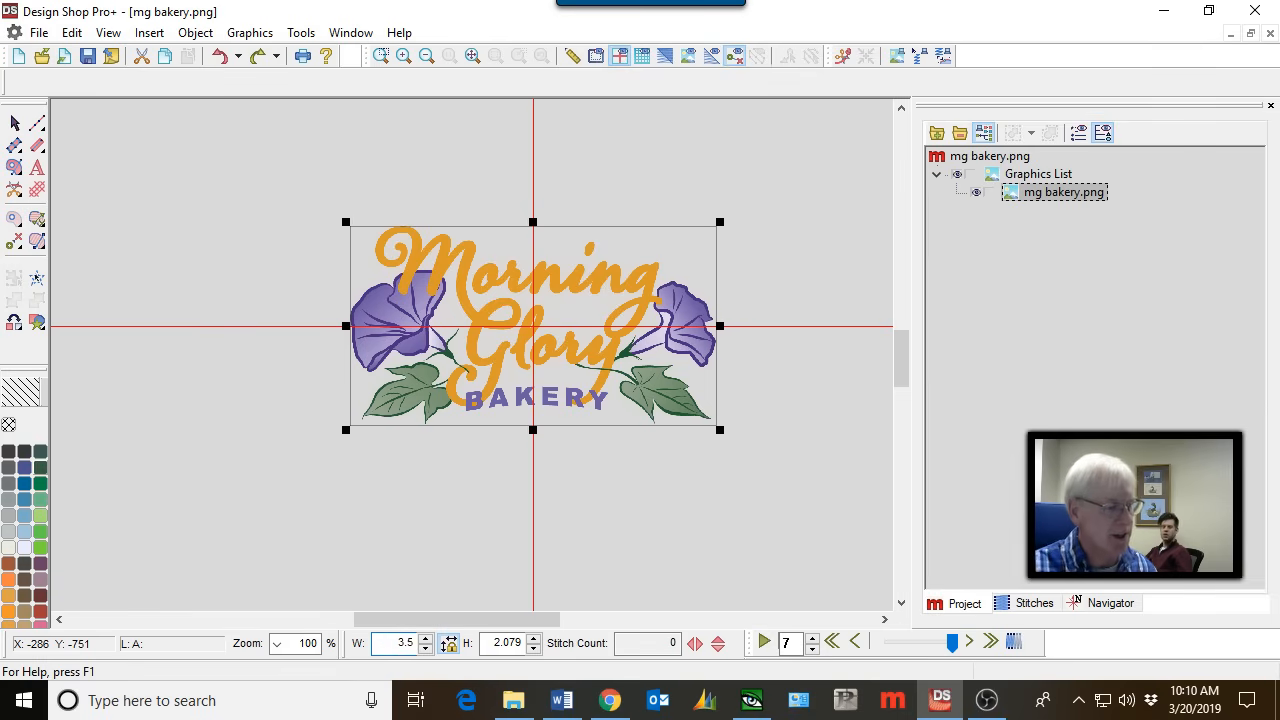
{"action": "key", "text": "Return"}
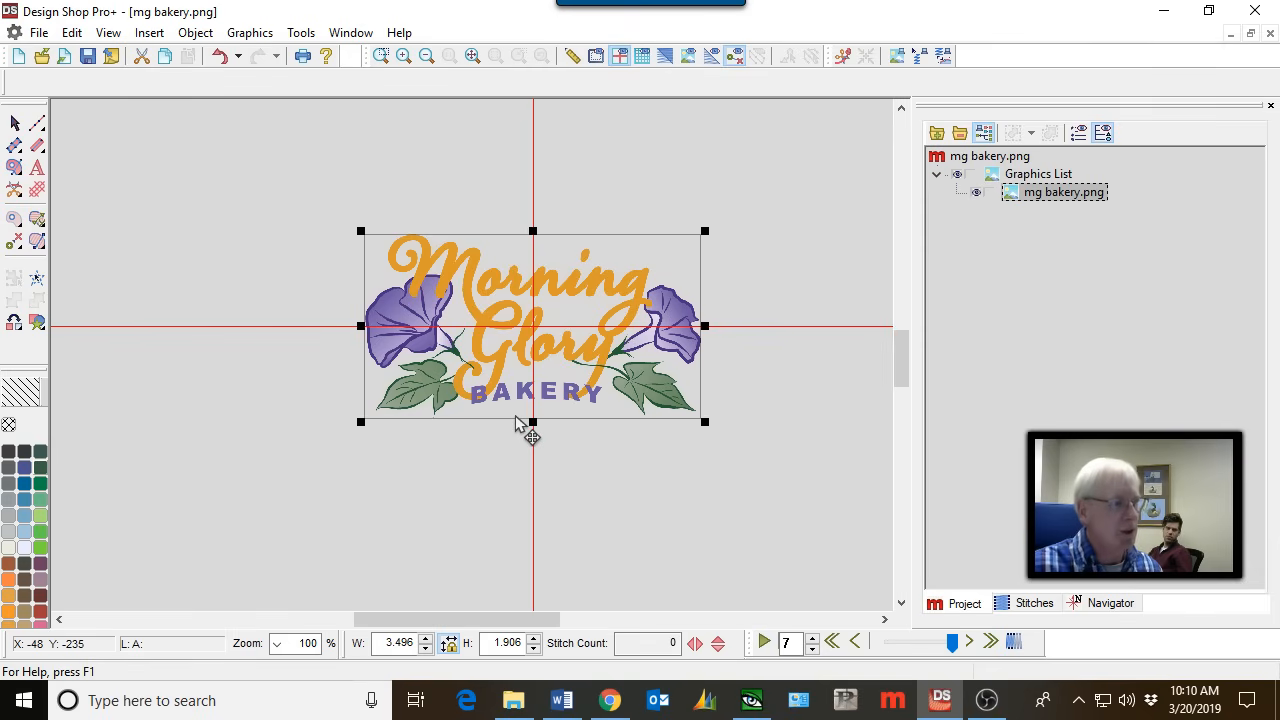
Measure the height of the letter K in the word BAKERY.
{"action": "left_click", "coordinate": [473, 57]}
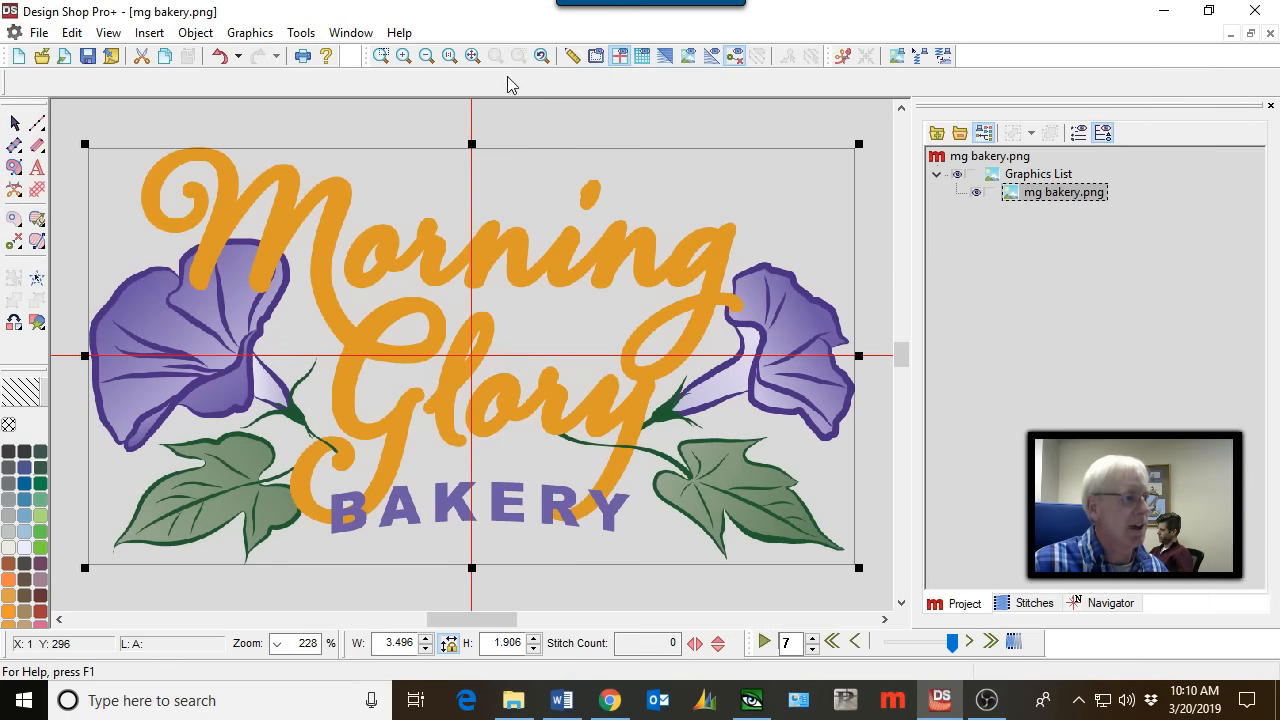
{"action": "left_click", "coordinate": [449, 58]}
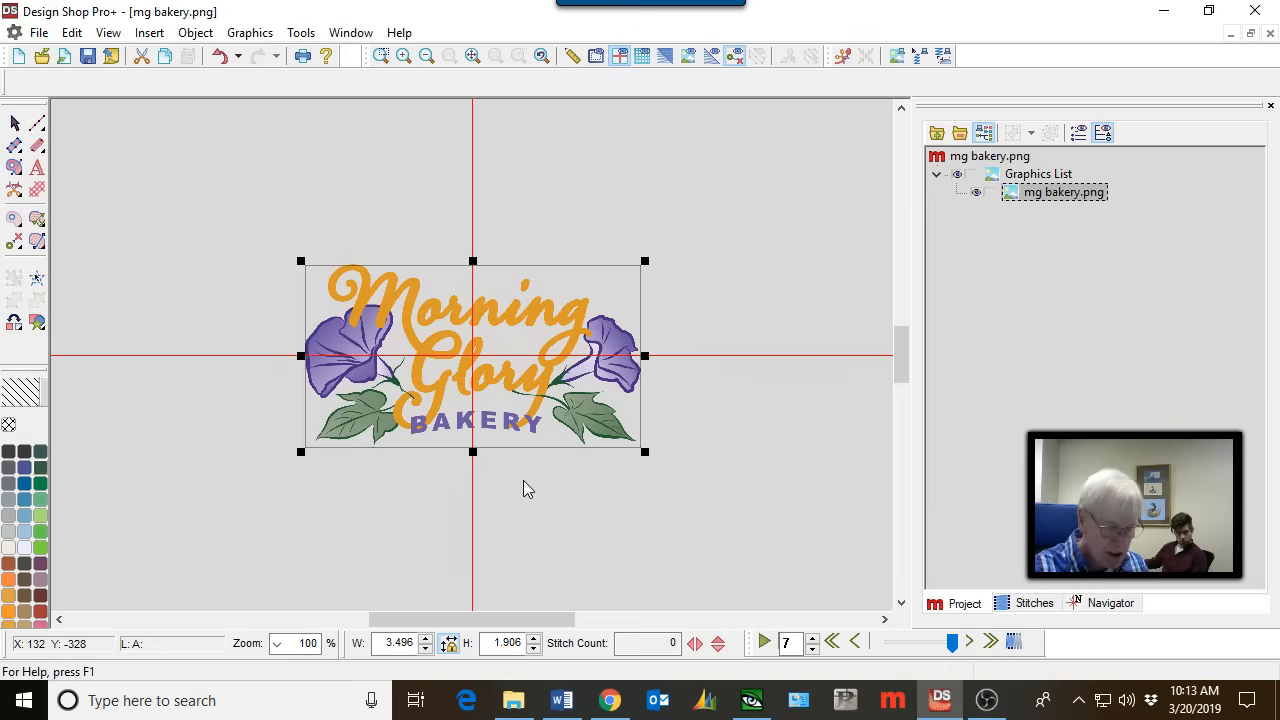
{"action": "key", "text": "0"}
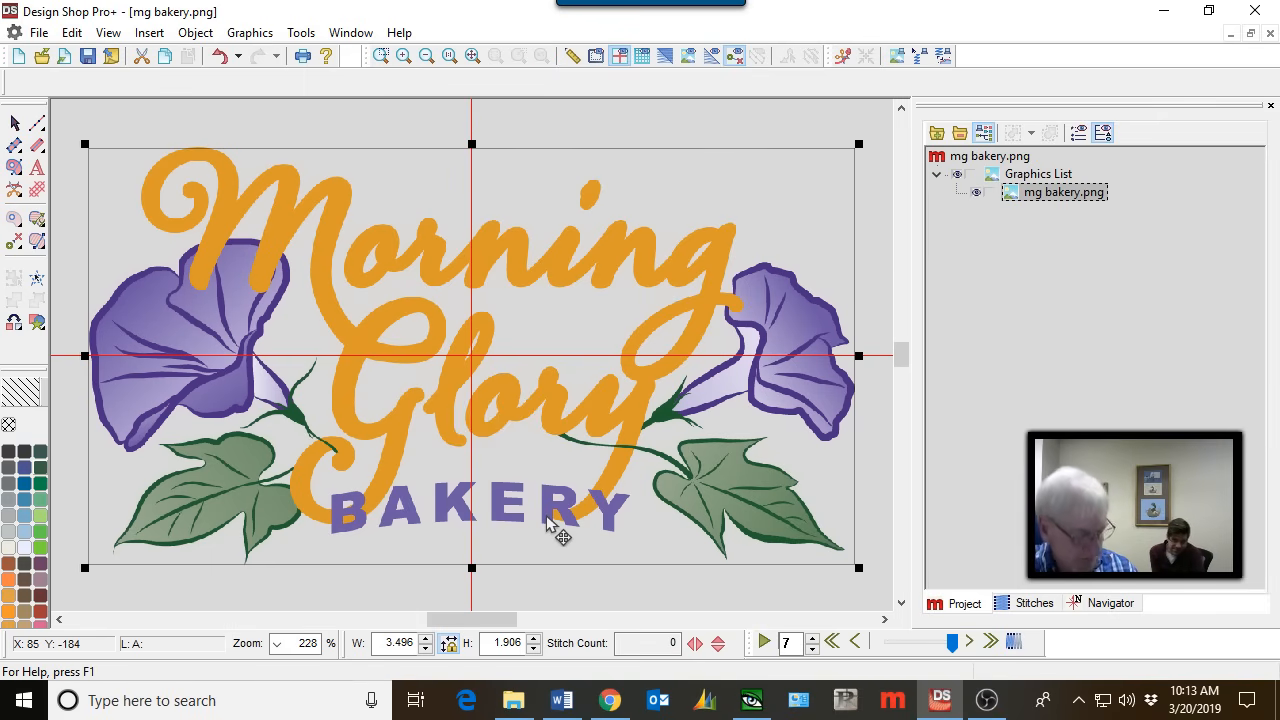
{"action": "scroll", "coordinate": [546, 515], "scroll_direction": "down", "scroll_amount": 1}
{"action": "scroll", "coordinate": [466, 445], "scroll_direction": "up", "scroll_amount": 2}
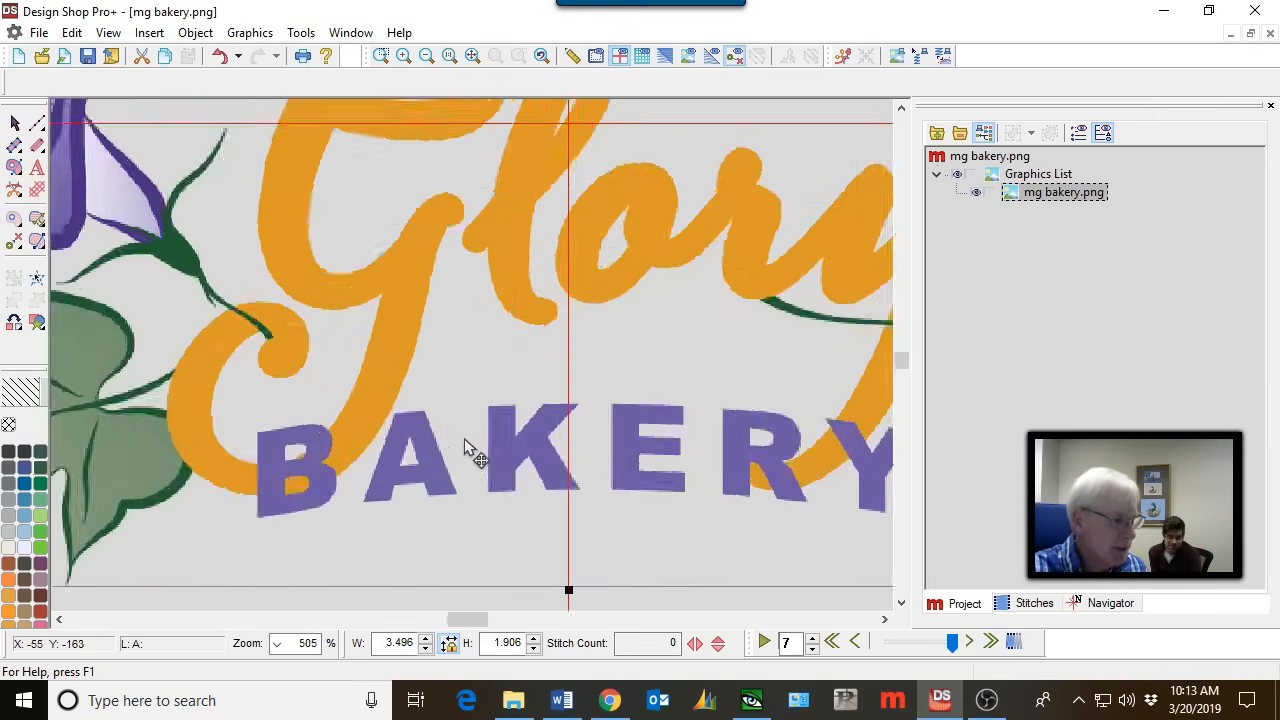
{"action": "key", "text": "m"}
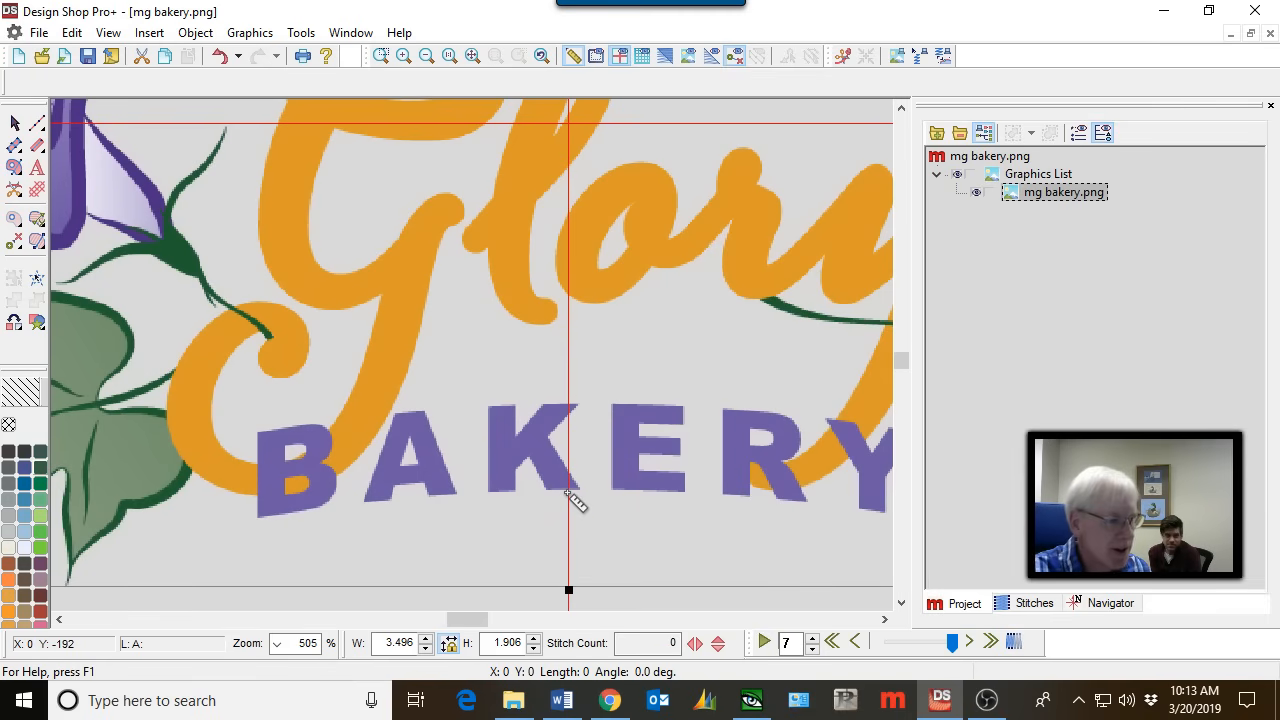
{"action": "left_click_drag", "start_coordinate": [558, 490], "coordinate": [550, 402]}
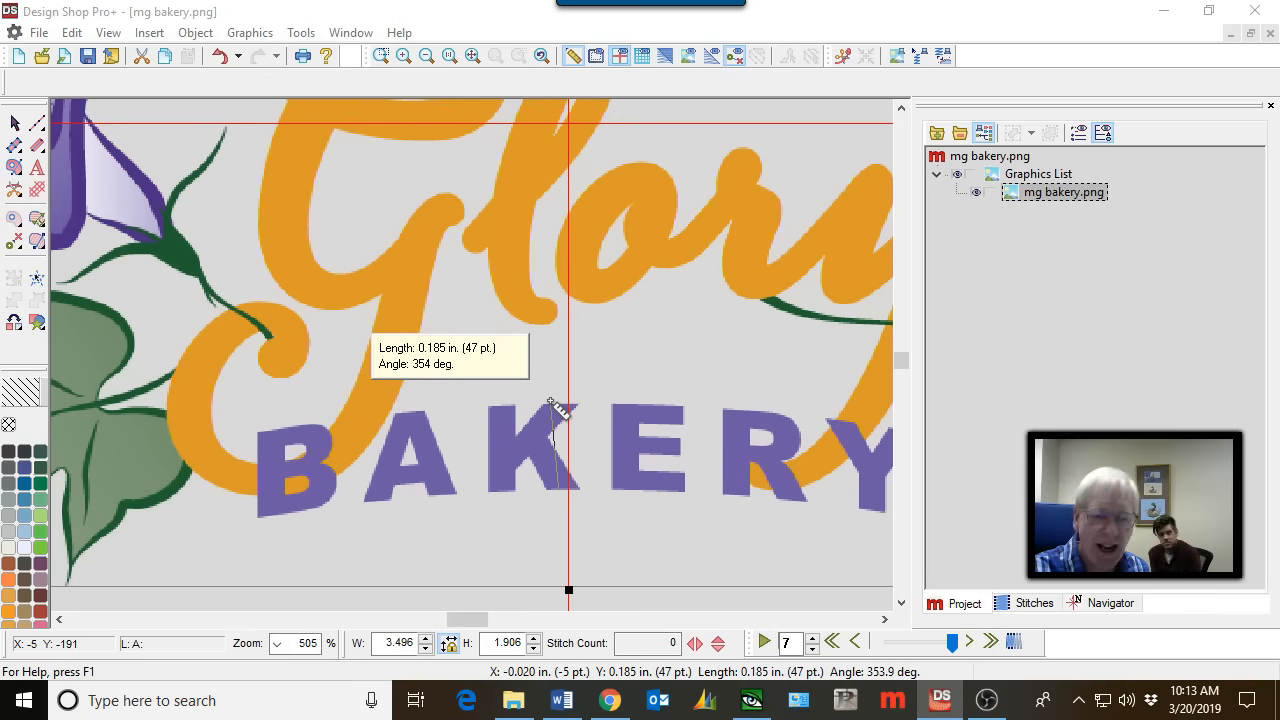
{"action": "left_click_drag", "start_coordinate": [550, 402], "coordinate": [550, 402]}
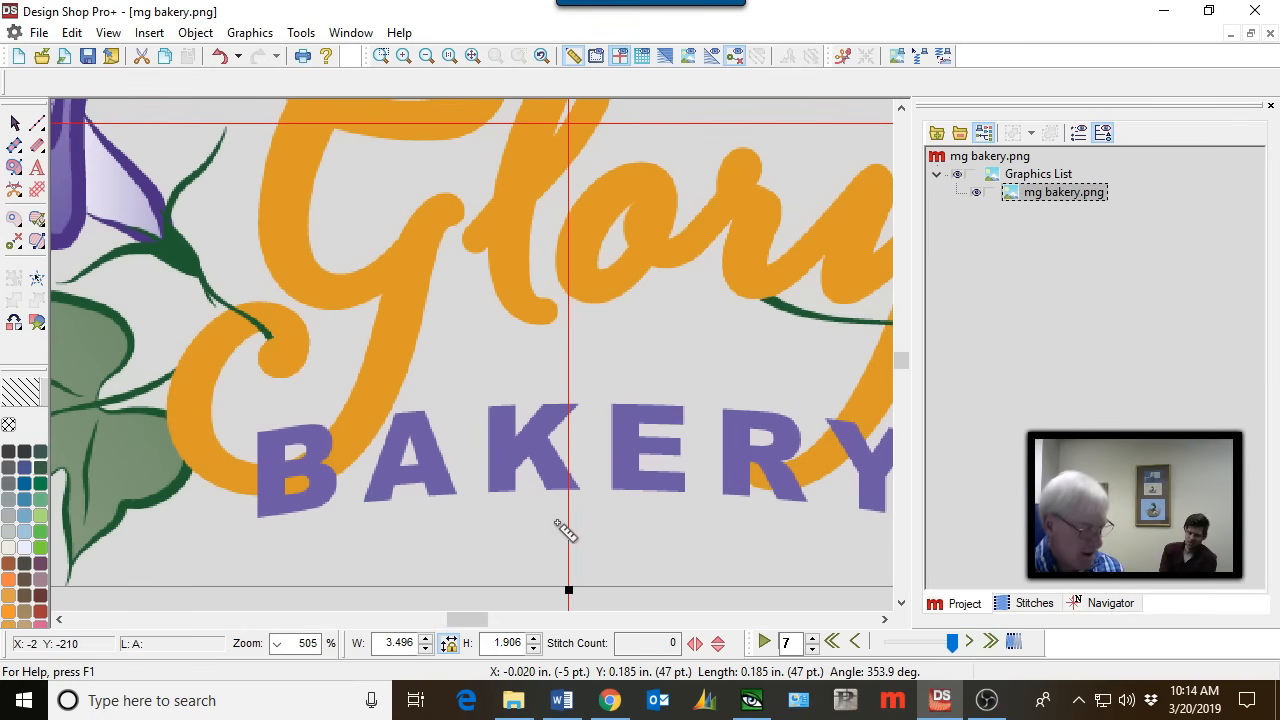
{"action": "scroll", "coordinate": [560, 525], "scroll_direction": "down", "scroll_amount": 1}
{"action": "key", "text": "Escape"}
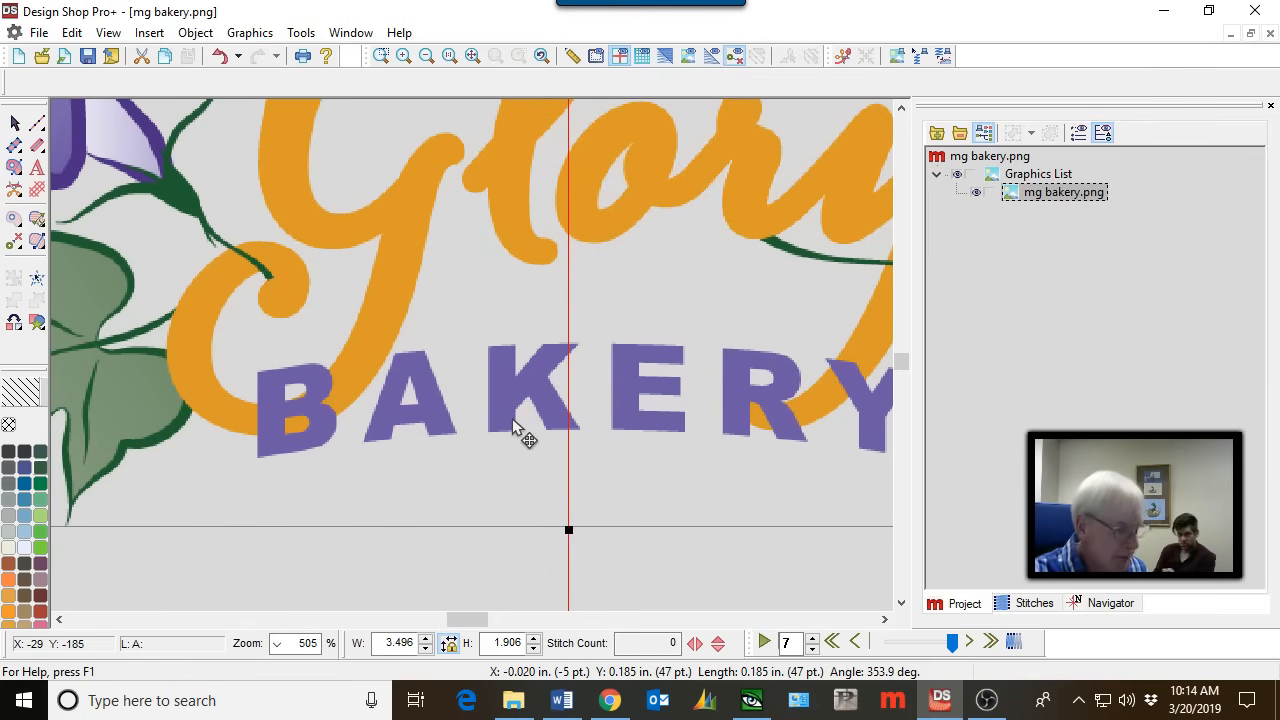
Measure the width of the vertical stem of the letter K in BAKERY.
{"action": "scroll", "coordinate": [512, 418], "scroll_direction": "up", "scroll_amount": 2}
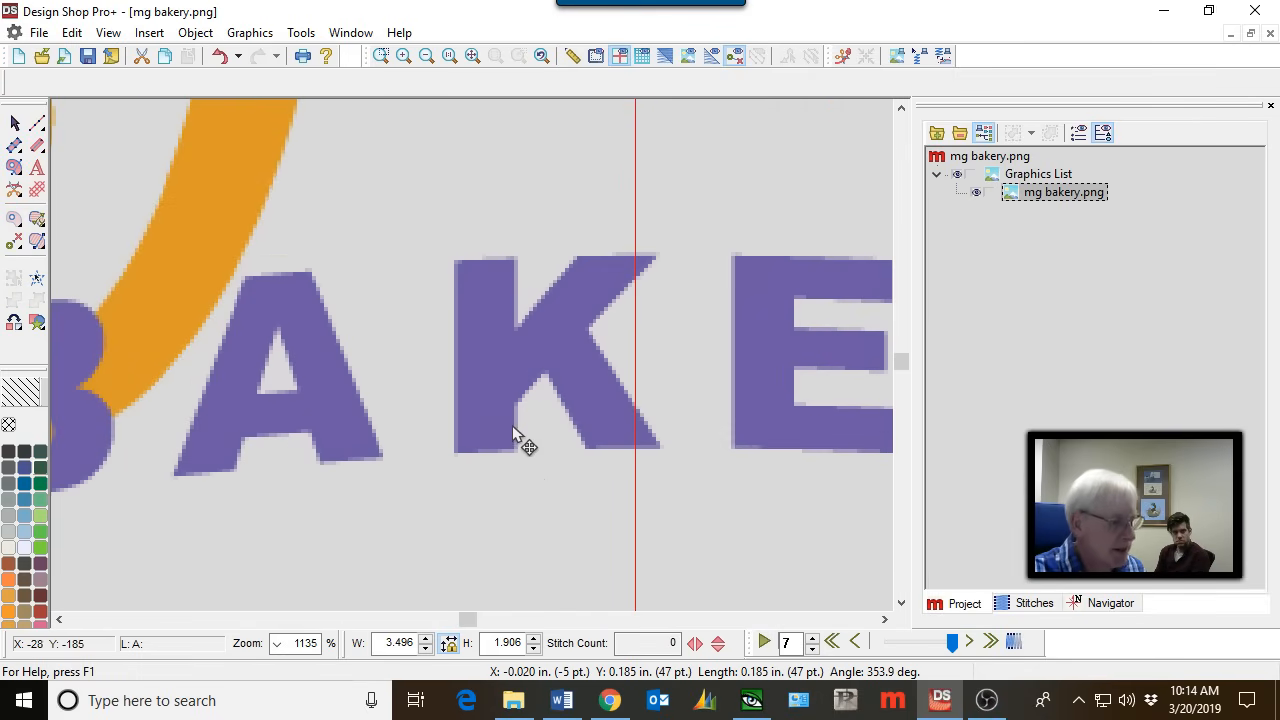
{"action": "key", "text": "m"}
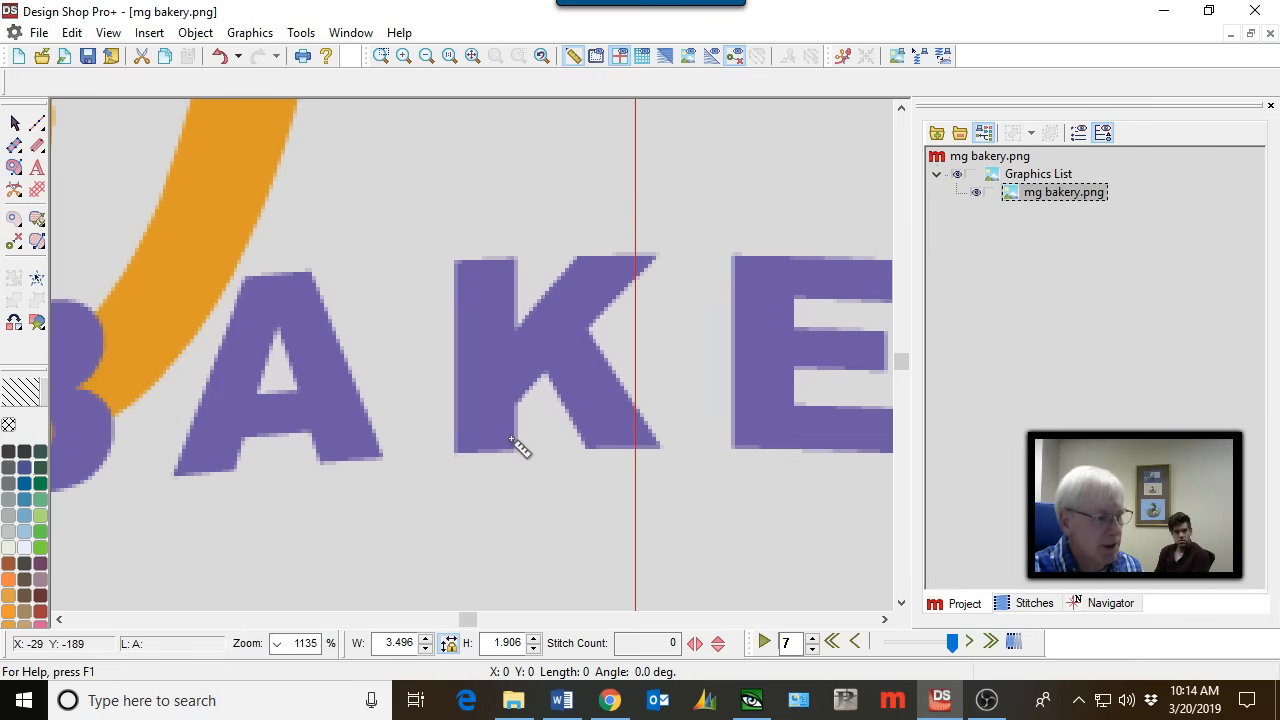
{"action": "left_click_drag", "start_coordinate": [514, 433], "coordinate": [455, 431]}
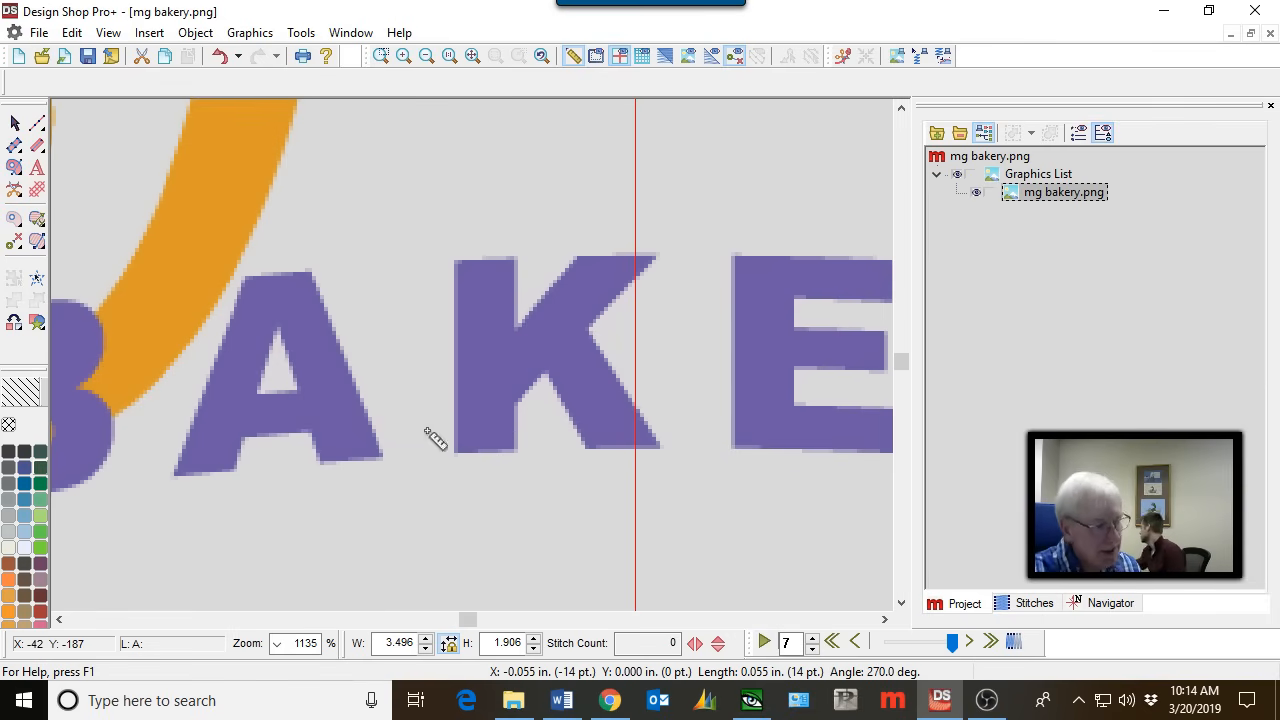
{"action": "key", "text": "Escape"}
{"action": "scroll", "coordinate": [508, 516], "scroll_direction": "down", "scroll_amount": 4}
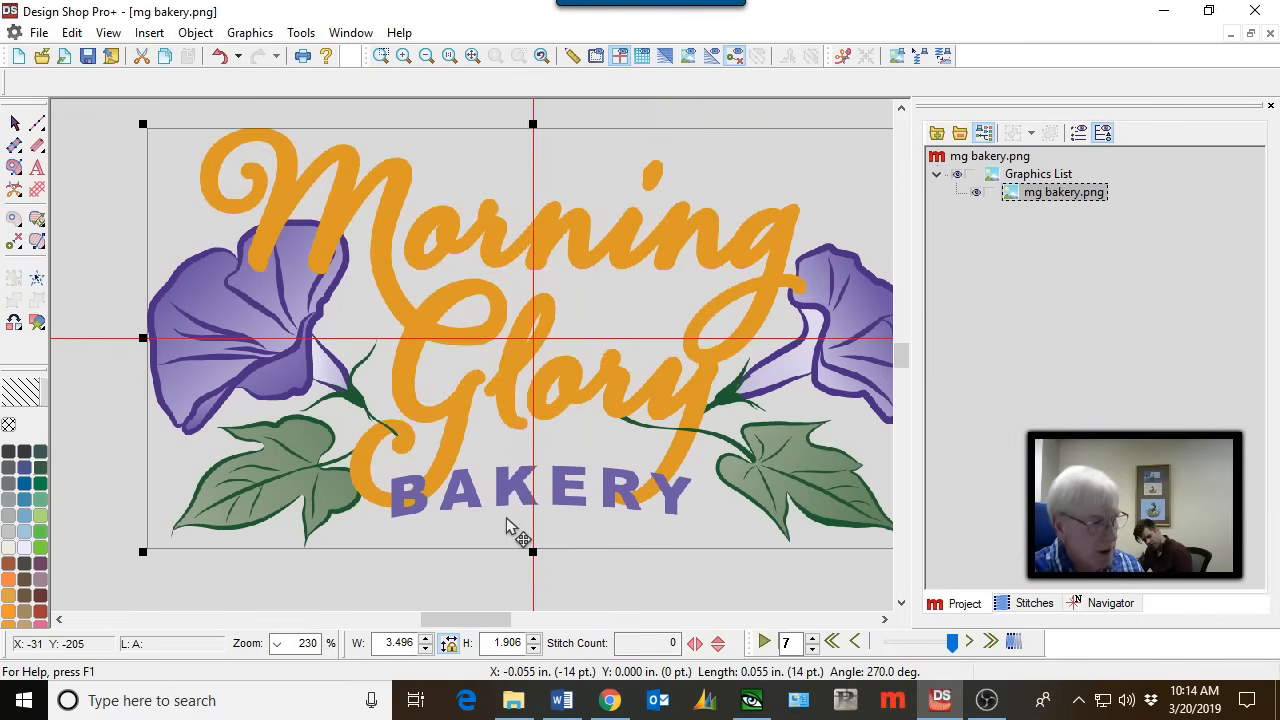
Deselect the graphic and measure the thickness of the dark green outline along the left leaf's upper edge.
{"action": "left_click", "coordinate": [607, 567]}
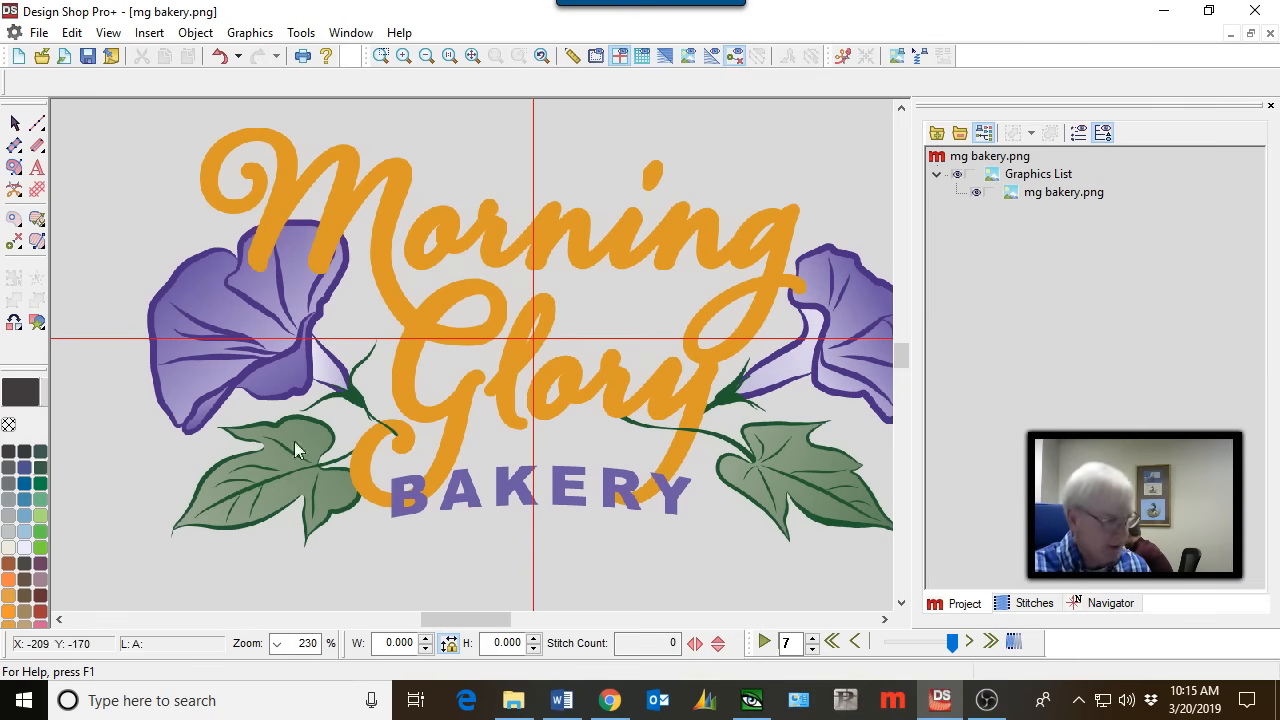
{"action": "scroll", "coordinate": [267, 423], "scroll_direction": "up", "scroll_amount": 5}
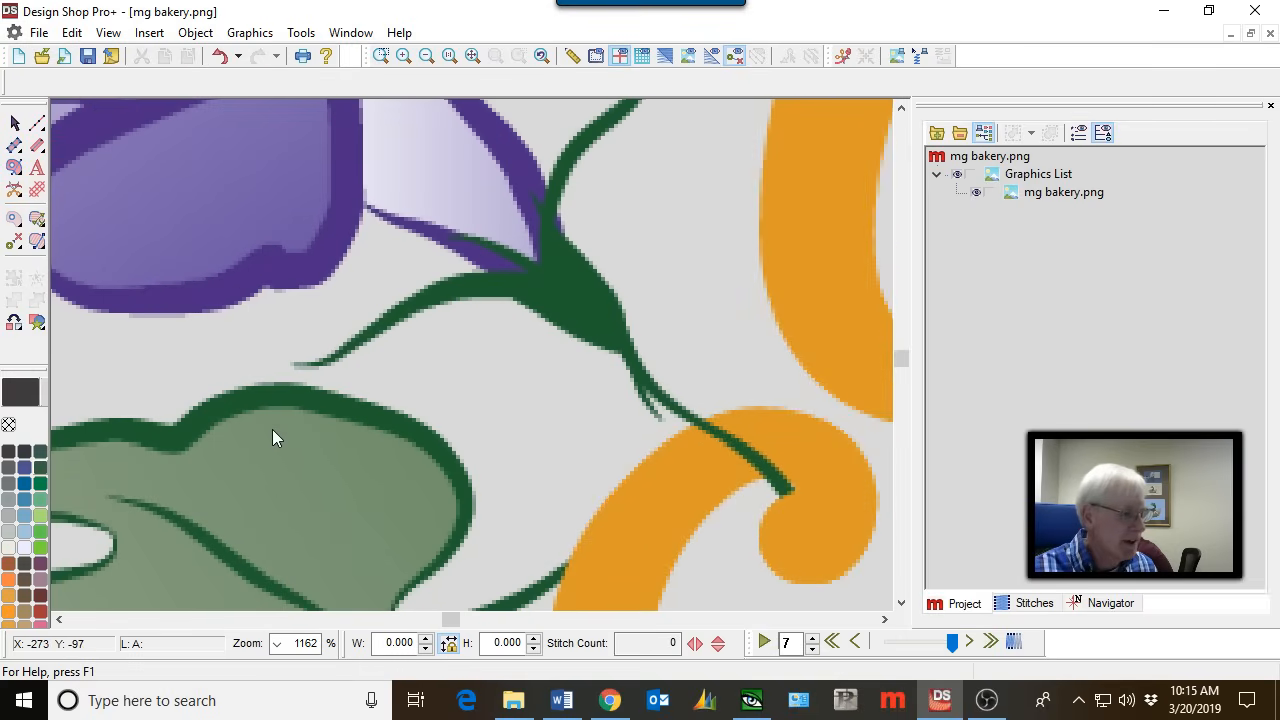
{"action": "scroll", "coordinate": [272, 429], "scroll_direction": "down", "scroll_amount": 3}
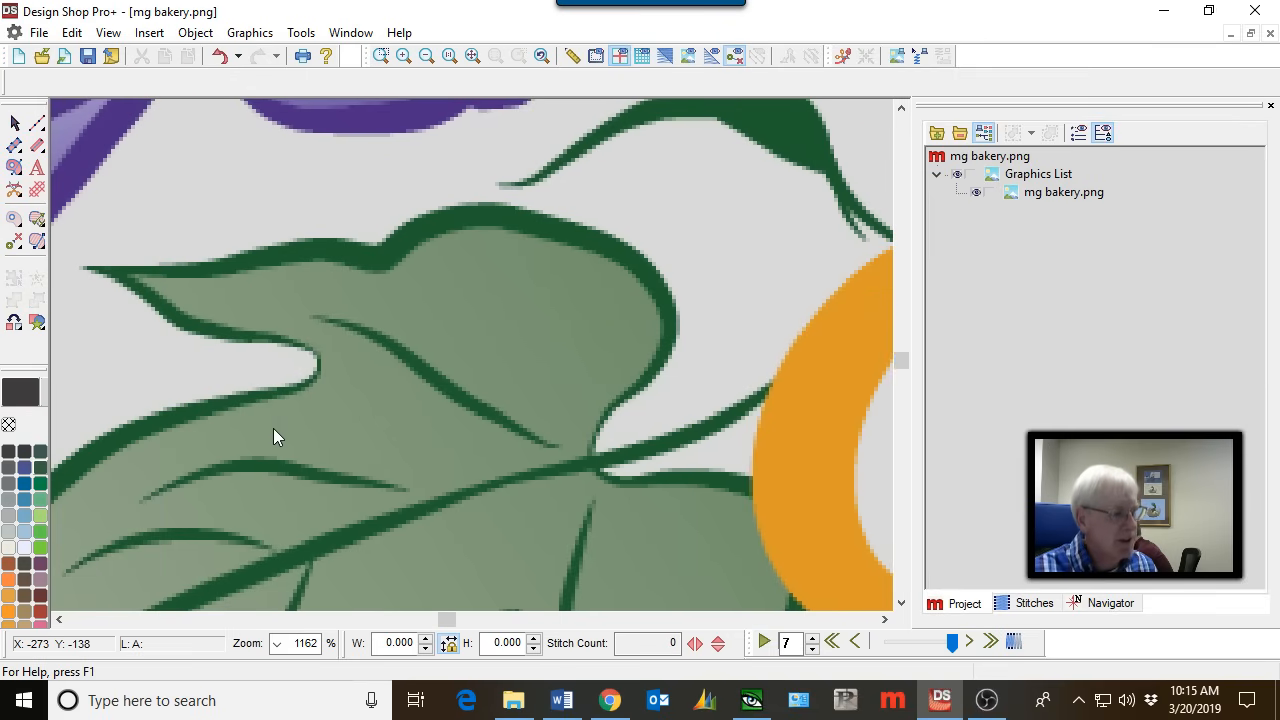
{"action": "key", "text": "m"}
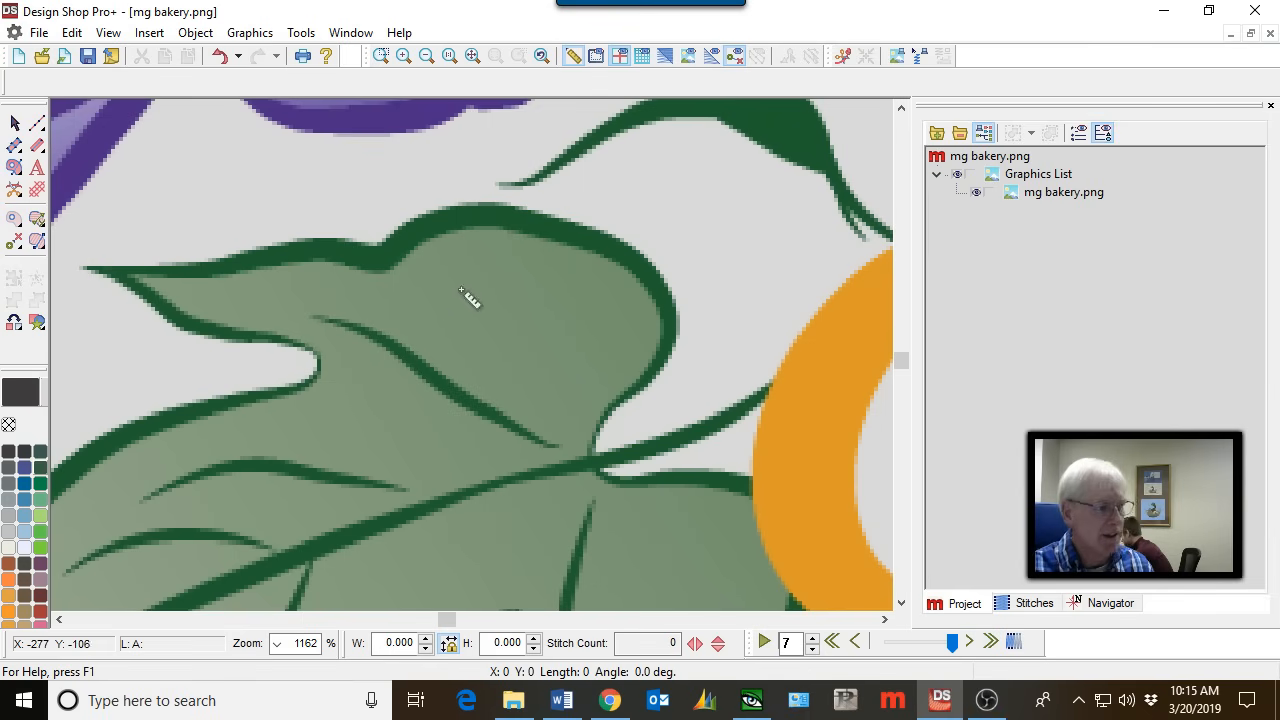
{"action": "left_click_drag", "start_coordinate": [450, 230], "coordinate": [450, 208]}
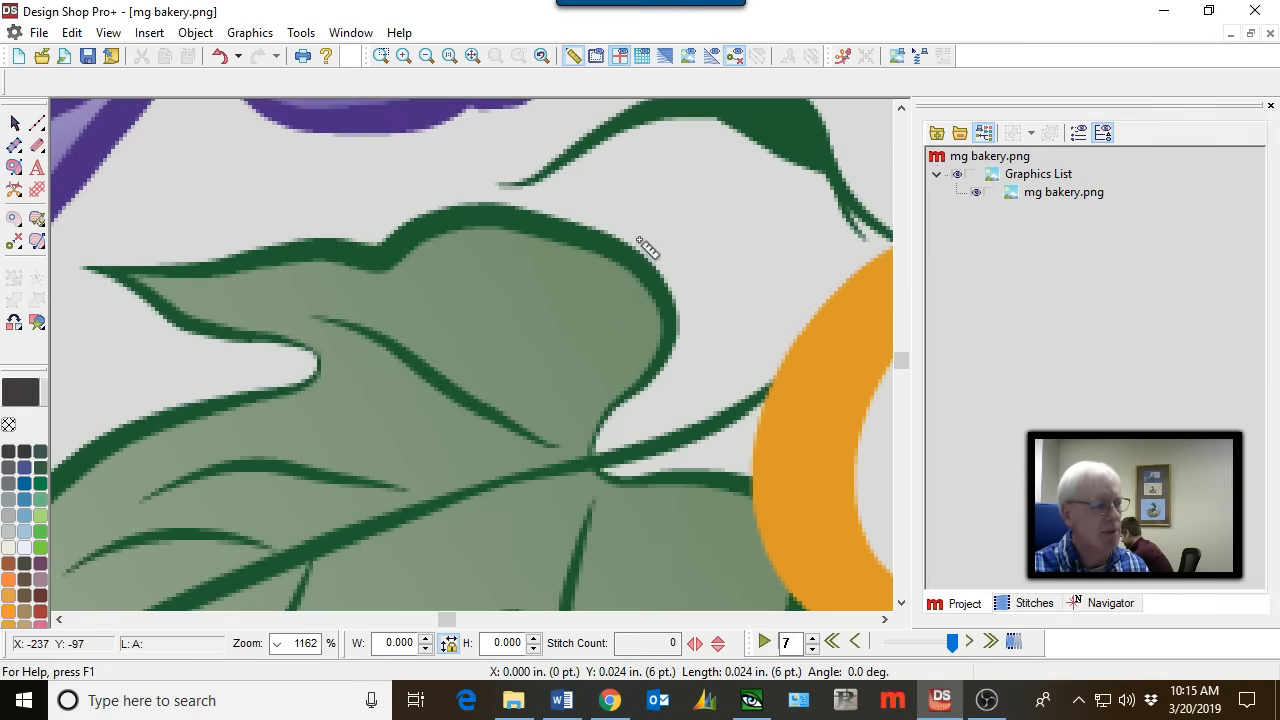
{"action": "key", "text": "Escape"}
{"action": "scroll", "coordinate": [607, 292], "scroll_direction": "down", "scroll_amount": 3}
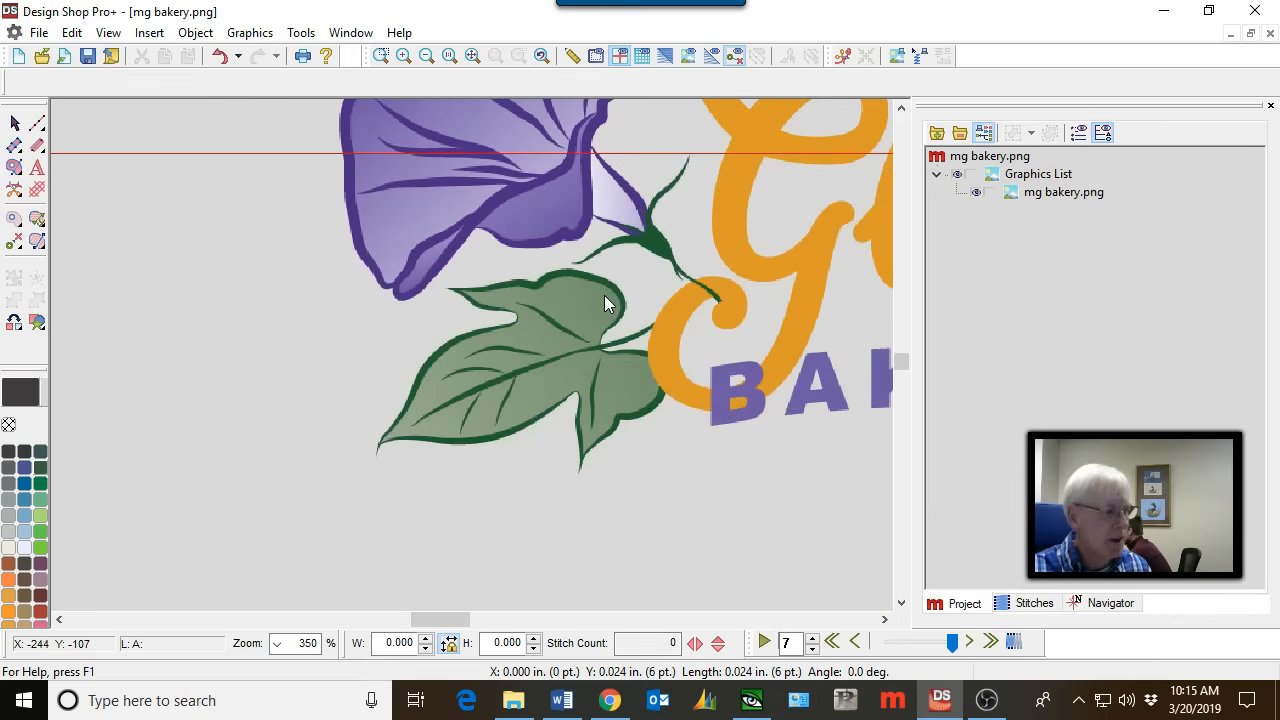
{"action": "scroll", "coordinate": [604, 295], "scroll_direction": "up", "scroll_amount": 1}
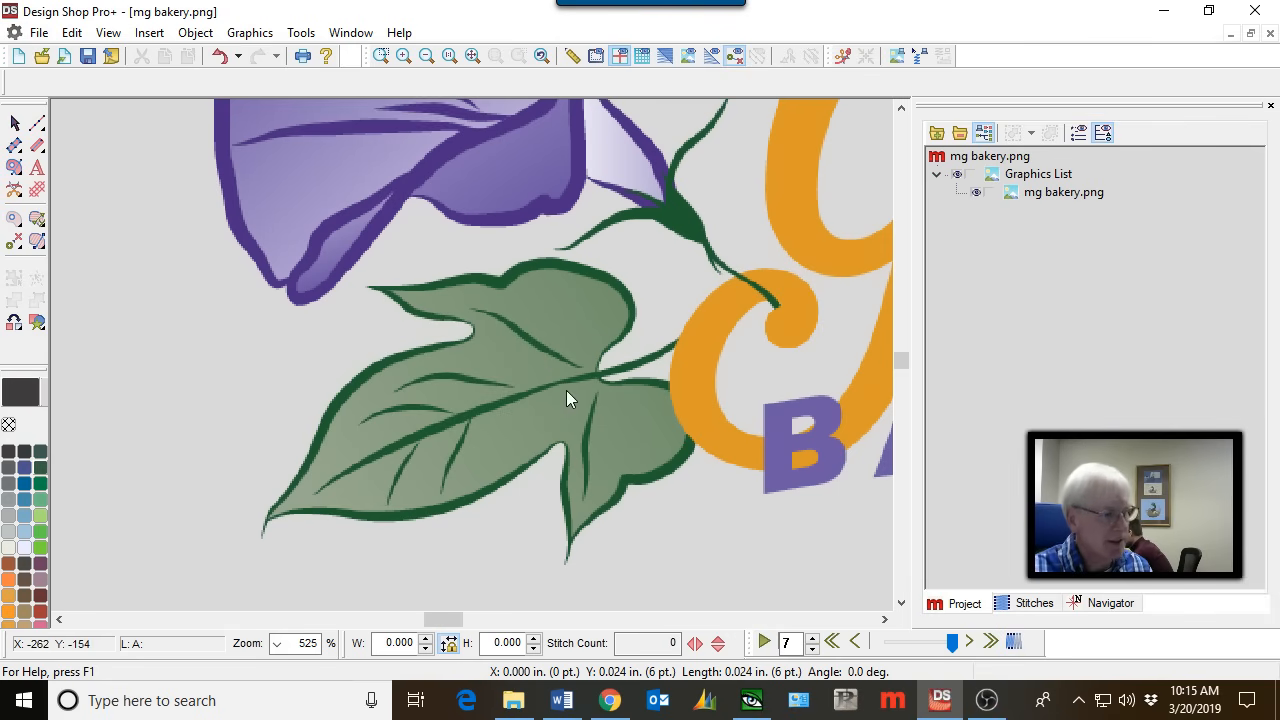
{"action": "scroll", "coordinate": [566, 390], "scroll_direction": "down", "scroll_amount": 3}
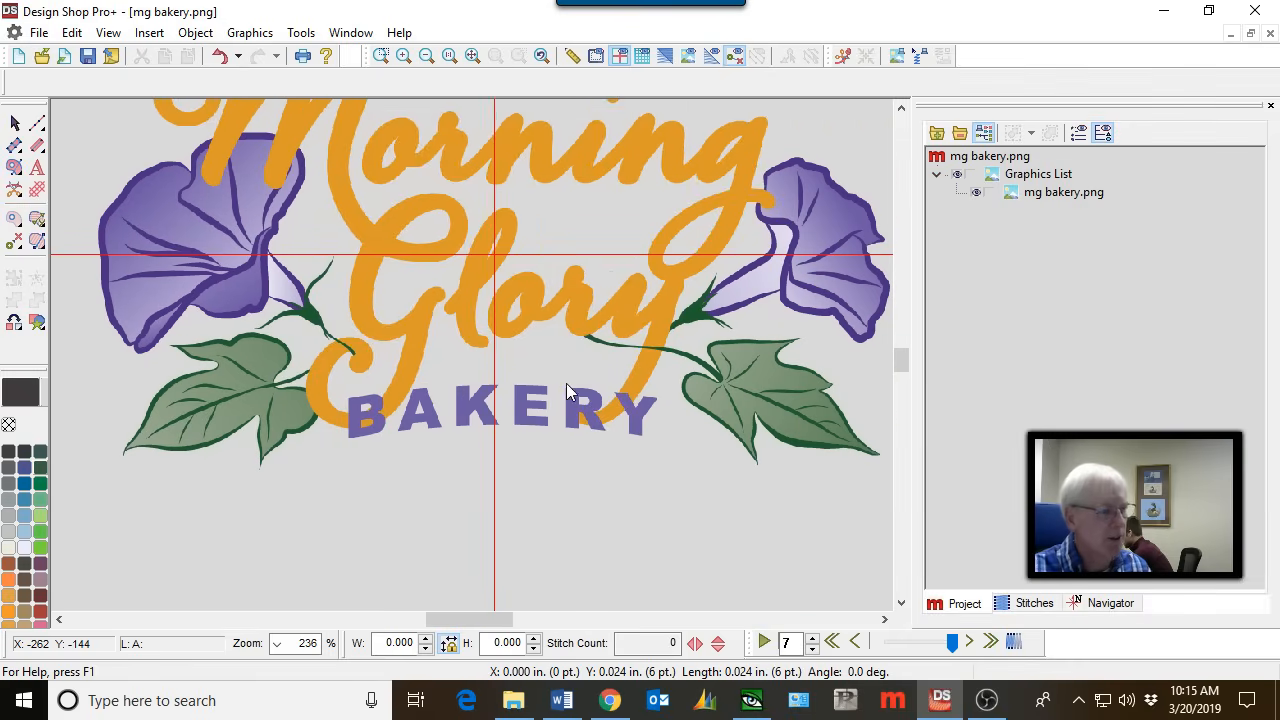
{"action": "scroll", "coordinate": [606, 232], "scroll_direction": "up", "scroll_amount": 1}
{"action": "scroll", "coordinate": [597, 233], "scroll_direction": "down", "scroll_amount": 1}
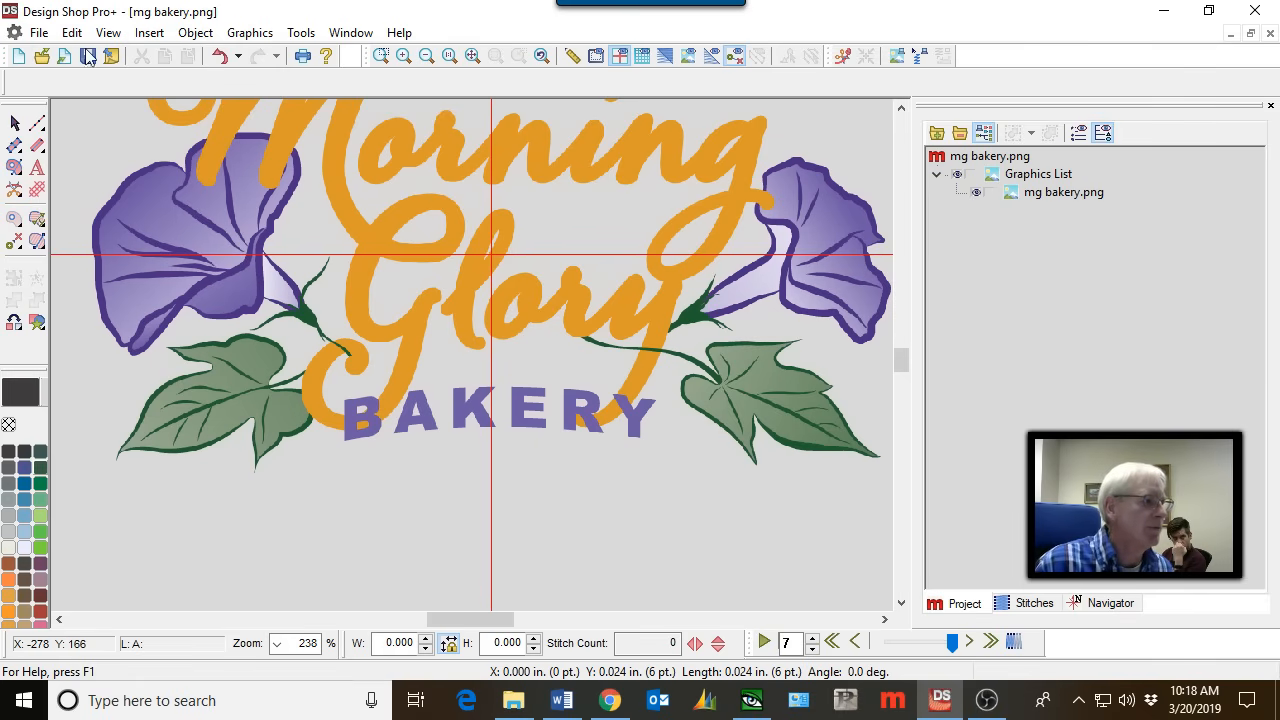
Open Melco Shield.eps from the Graphics folder inside Designs on the C: drive.
{"action": "left_click", "coordinate": [43, 57]}
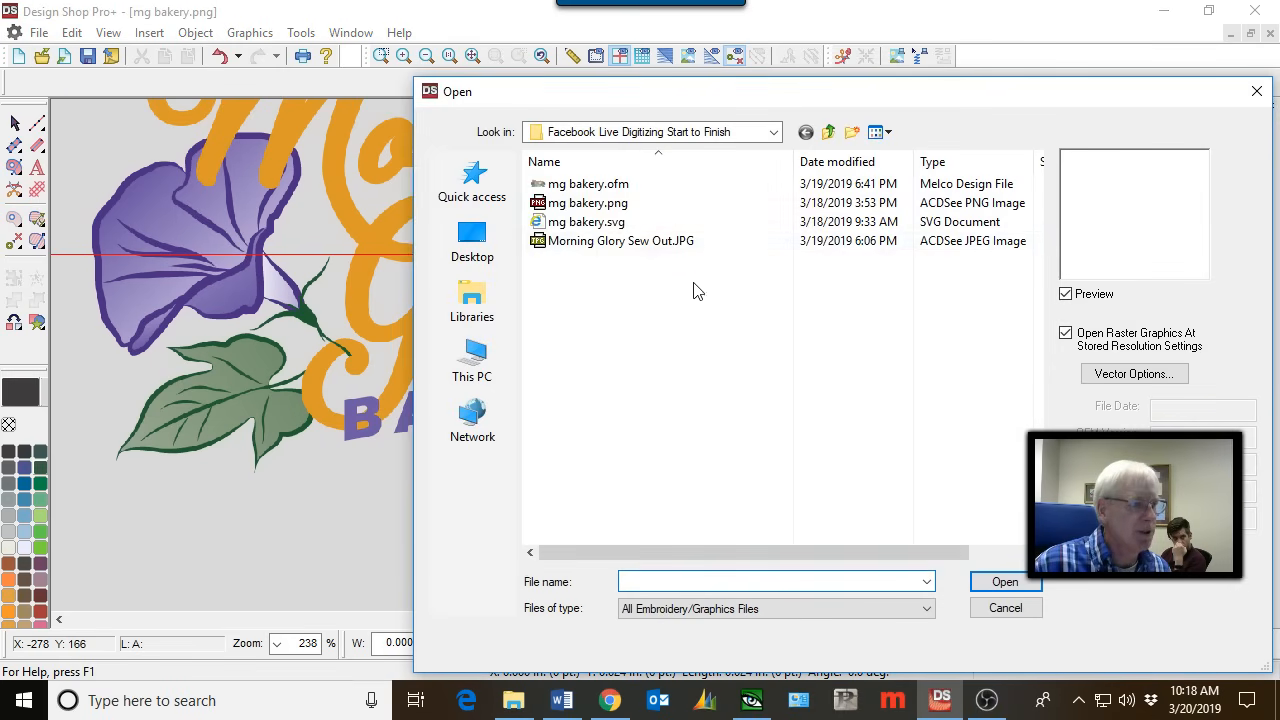
{"action": "left_click", "coordinate": [828, 132]}
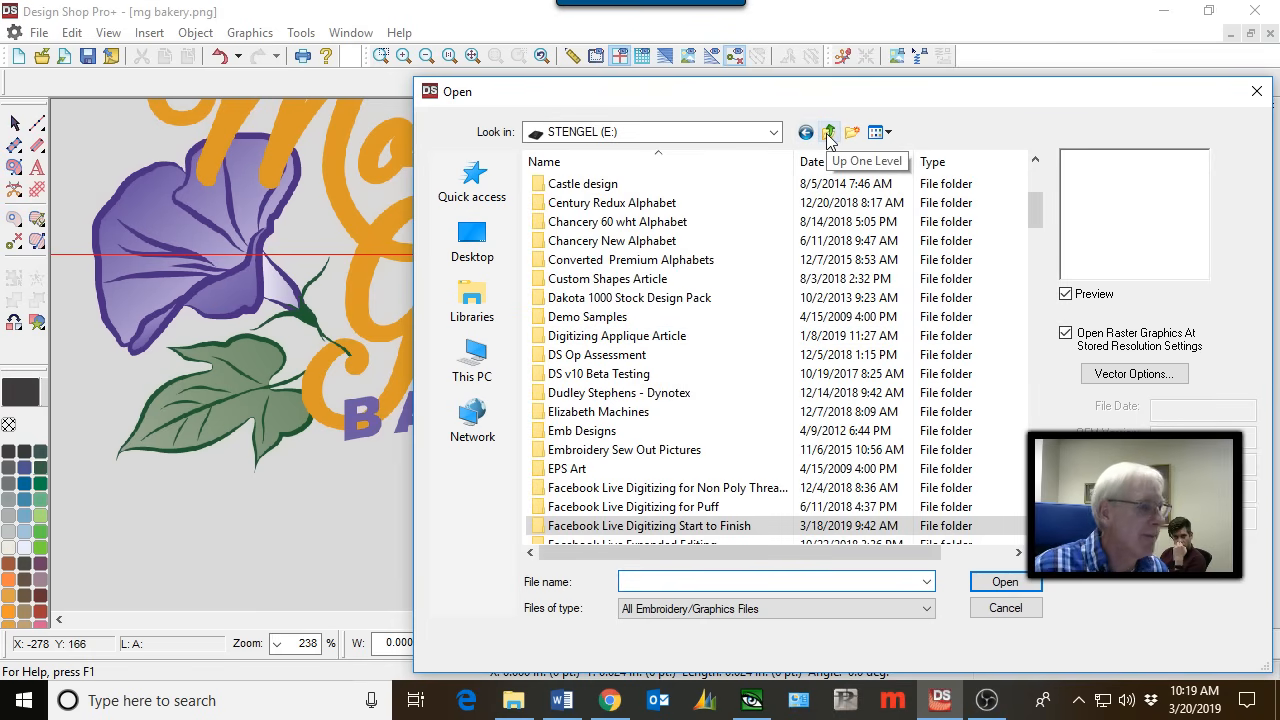
{"action": "left_click", "coordinate": [828, 134]}
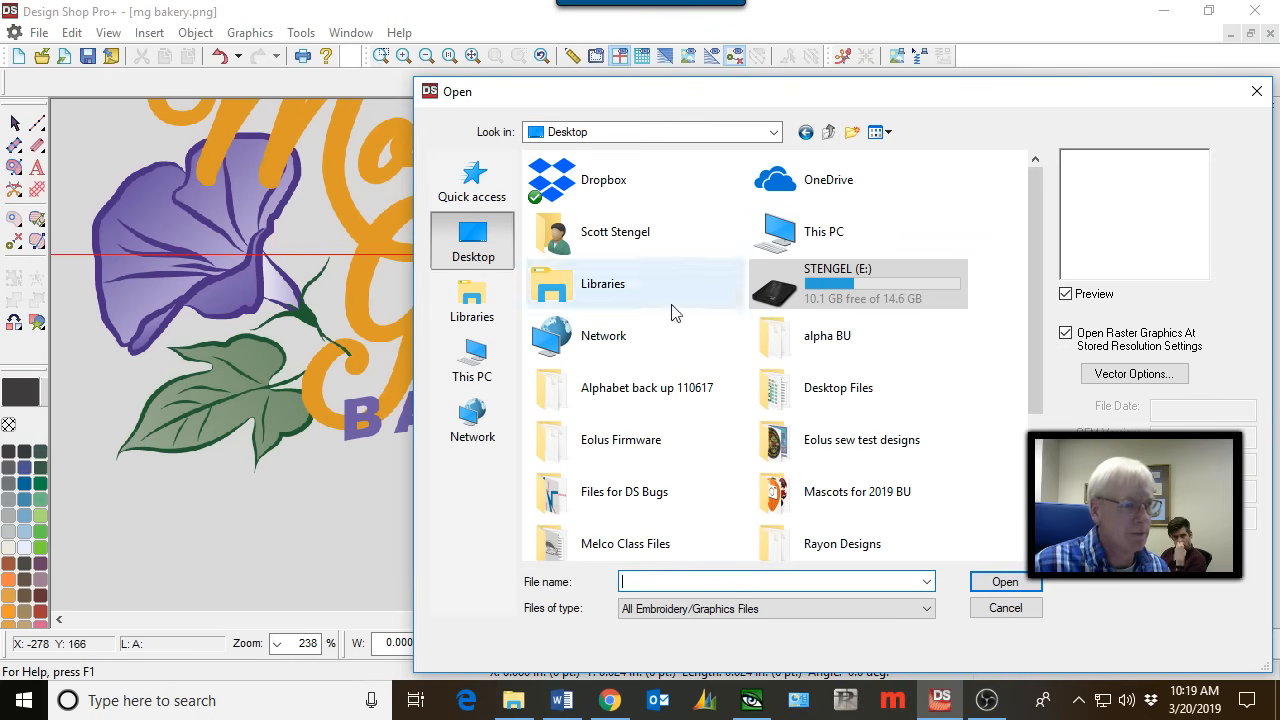
{"action": "left_click", "coordinate": [815, 240]}
{"action": "double_click", "coordinate": [815, 240]}
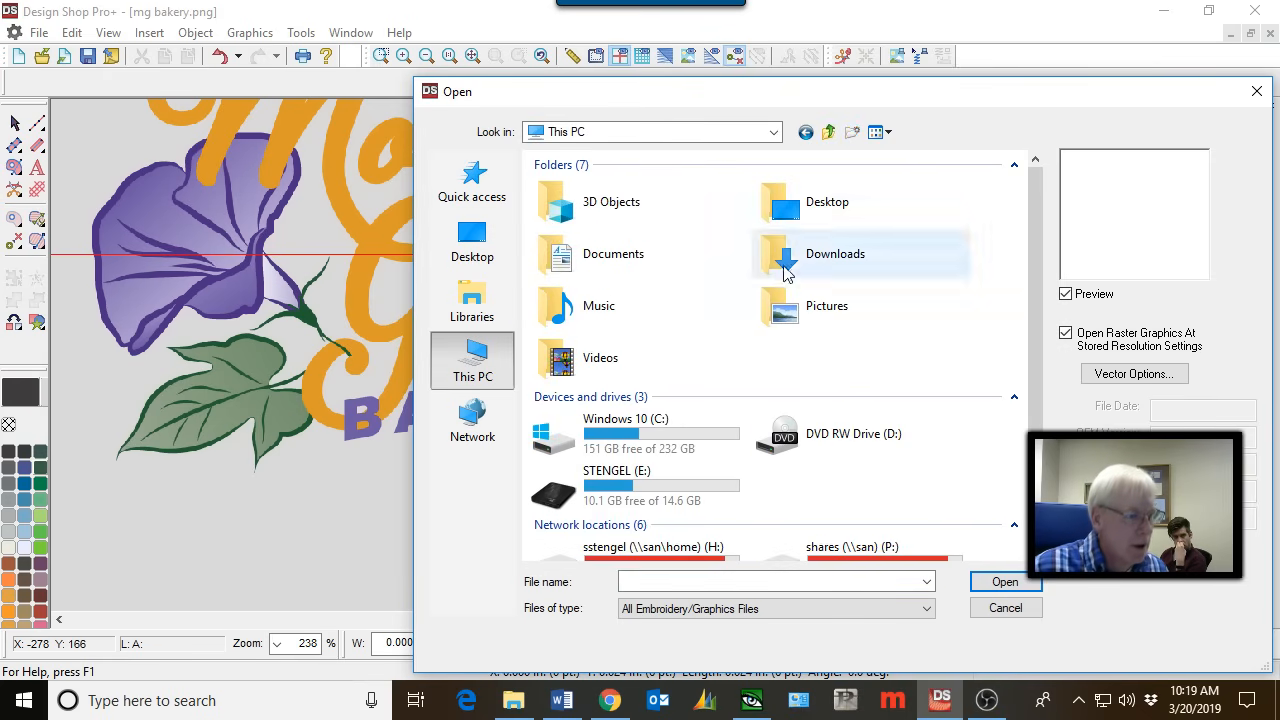
{"action": "double_click", "coordinate": [622, 432]}
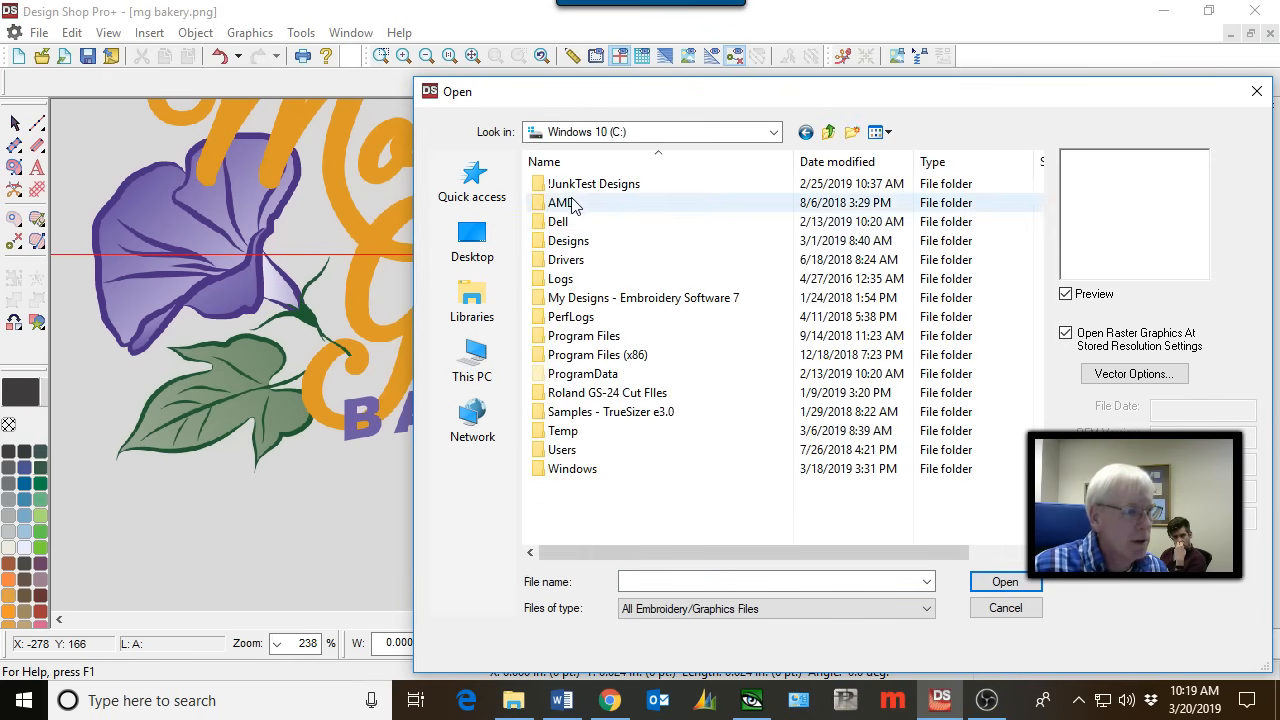
{"action": "double_click", "coordinate": [565, 245]}
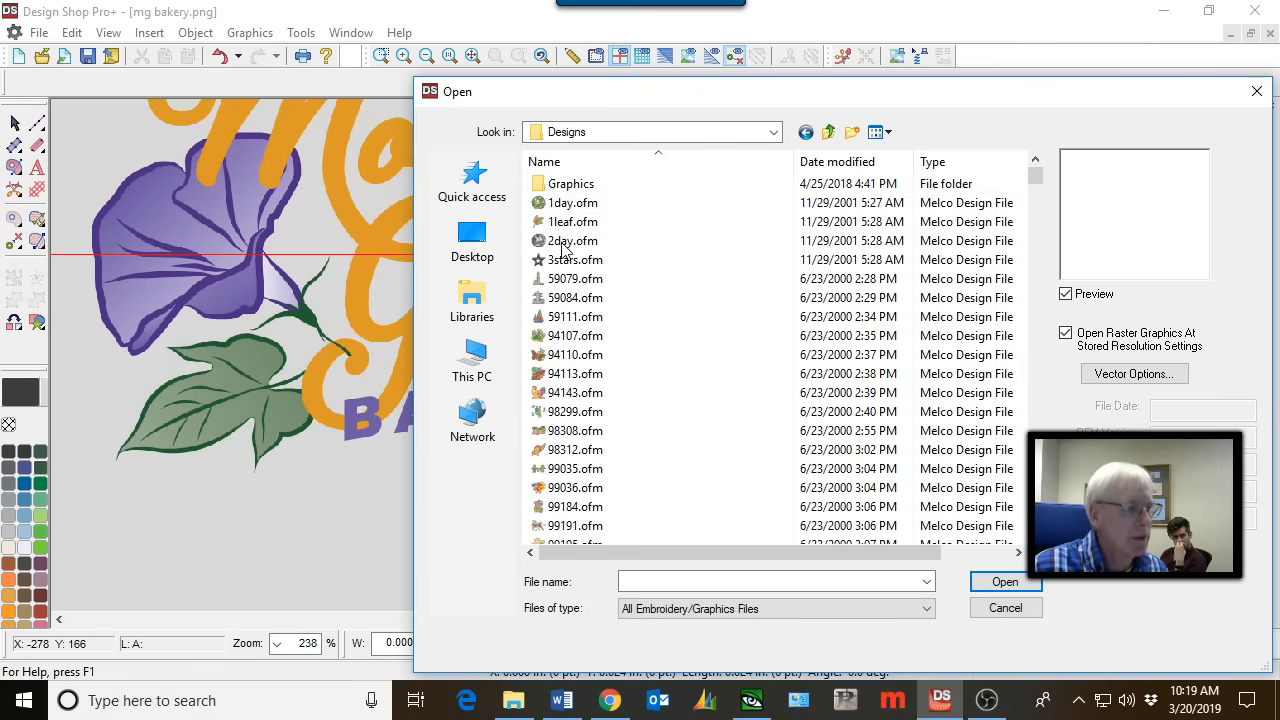
{"action": "double_click", "coordinate": [552, 186]}
{"action": "scroll", "coordinate": [680, 240], "scroll_direction": "down", "scroll_amount": 8}
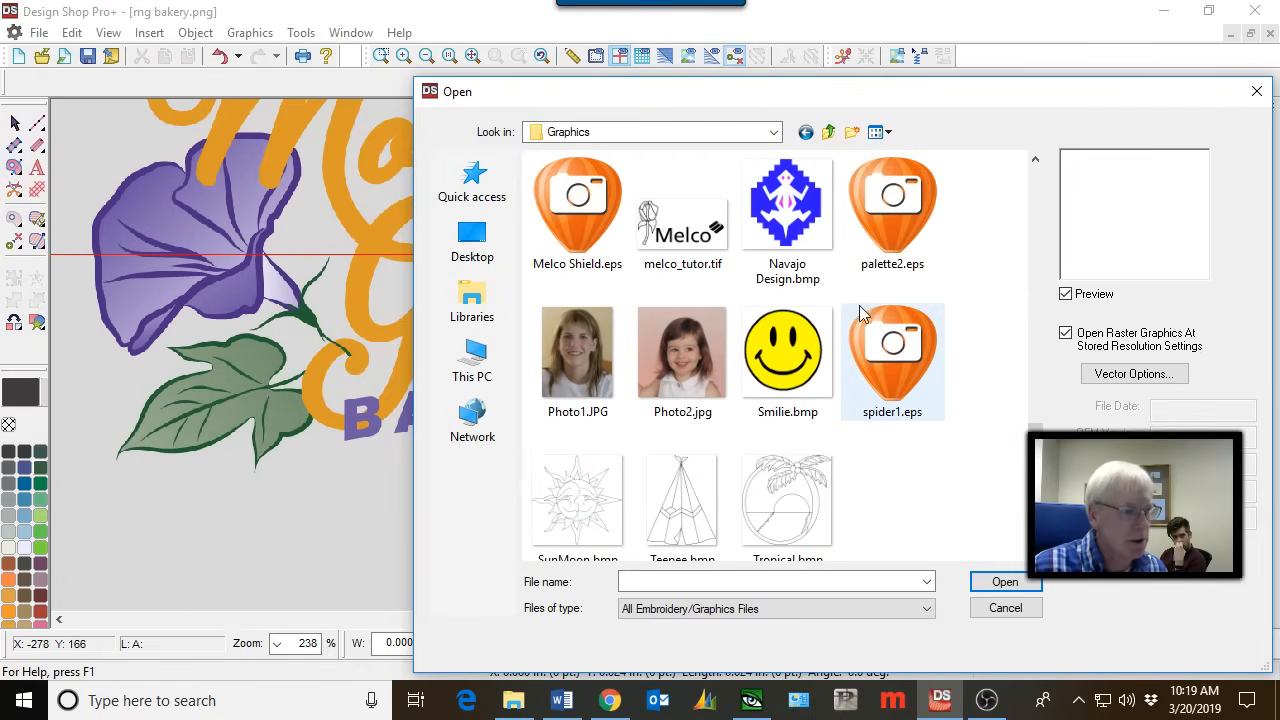
{"action": "scroll", "coordinate": [848, 315], "scroll_direction": "up", "scroll_amount": 3}
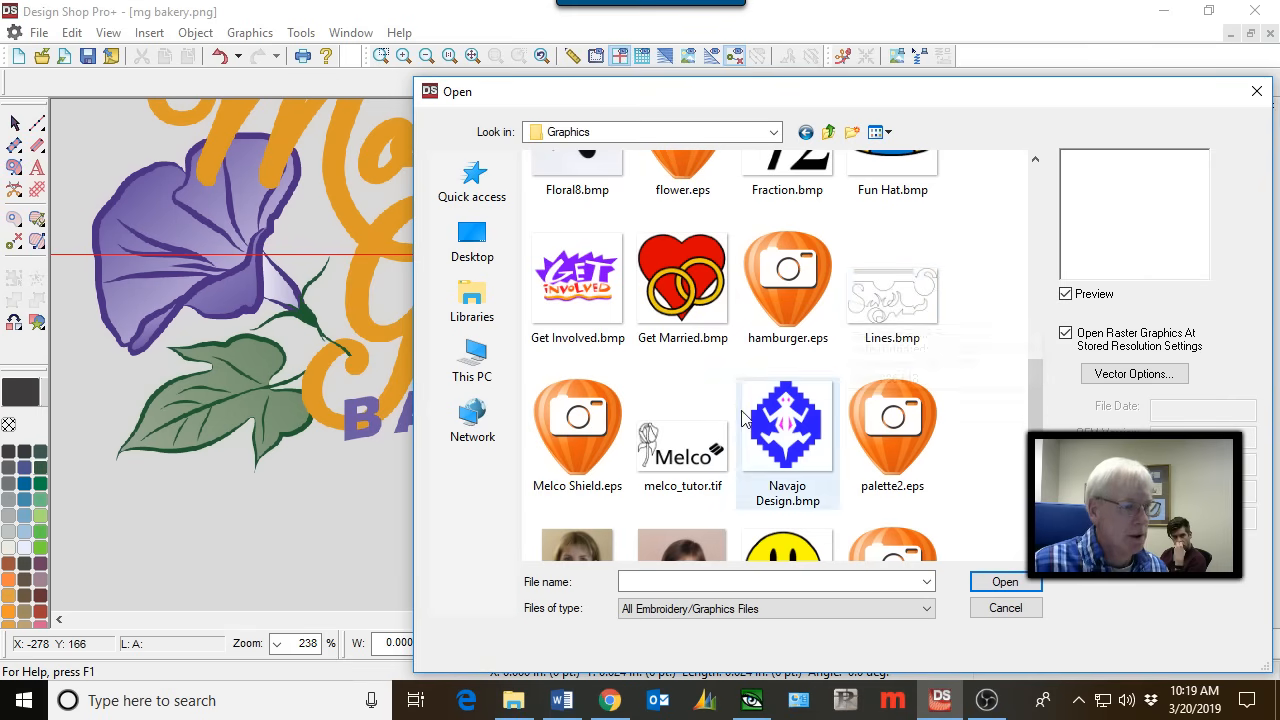
{"action": "left_click", "coordinate": [595, 412]}
{"action": "double_click", "coordinate": [594, 404]}
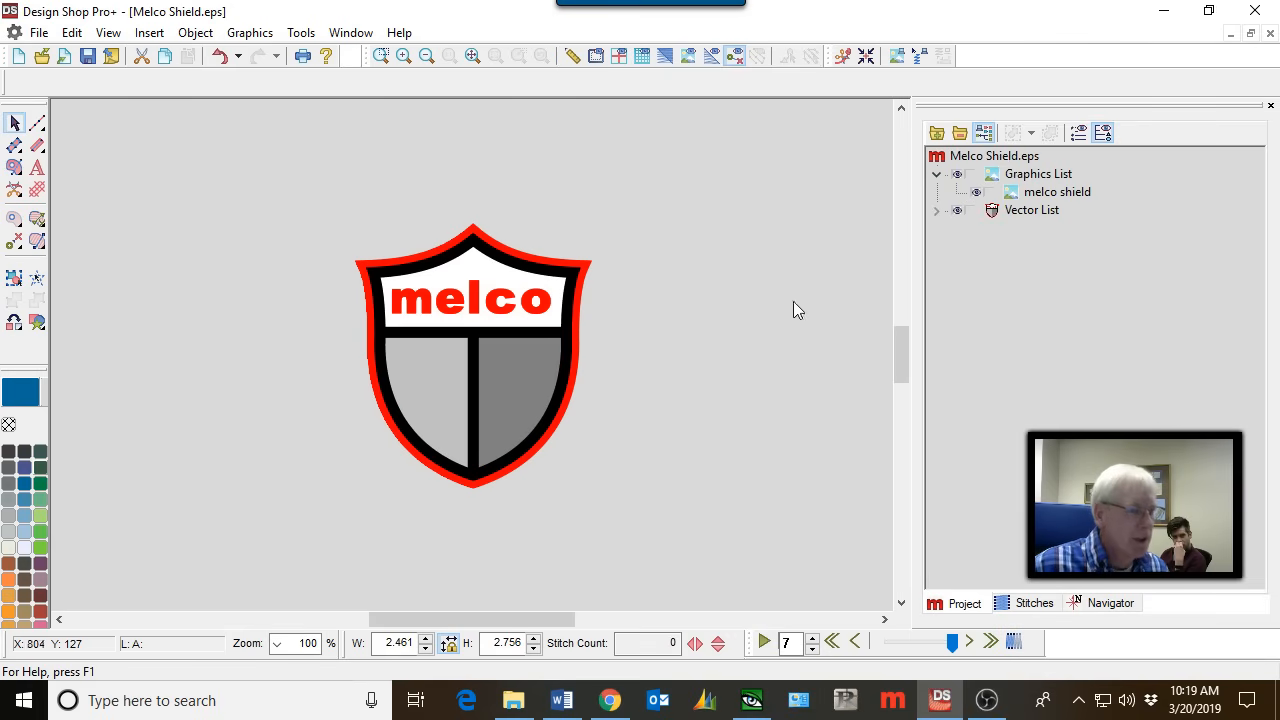
Isolate the red shield border by expanding the Vector List and hiding every vector fill except number 4 and the melco shield graphic.
{"action": "left_click", "coordinate": [936, 211]}
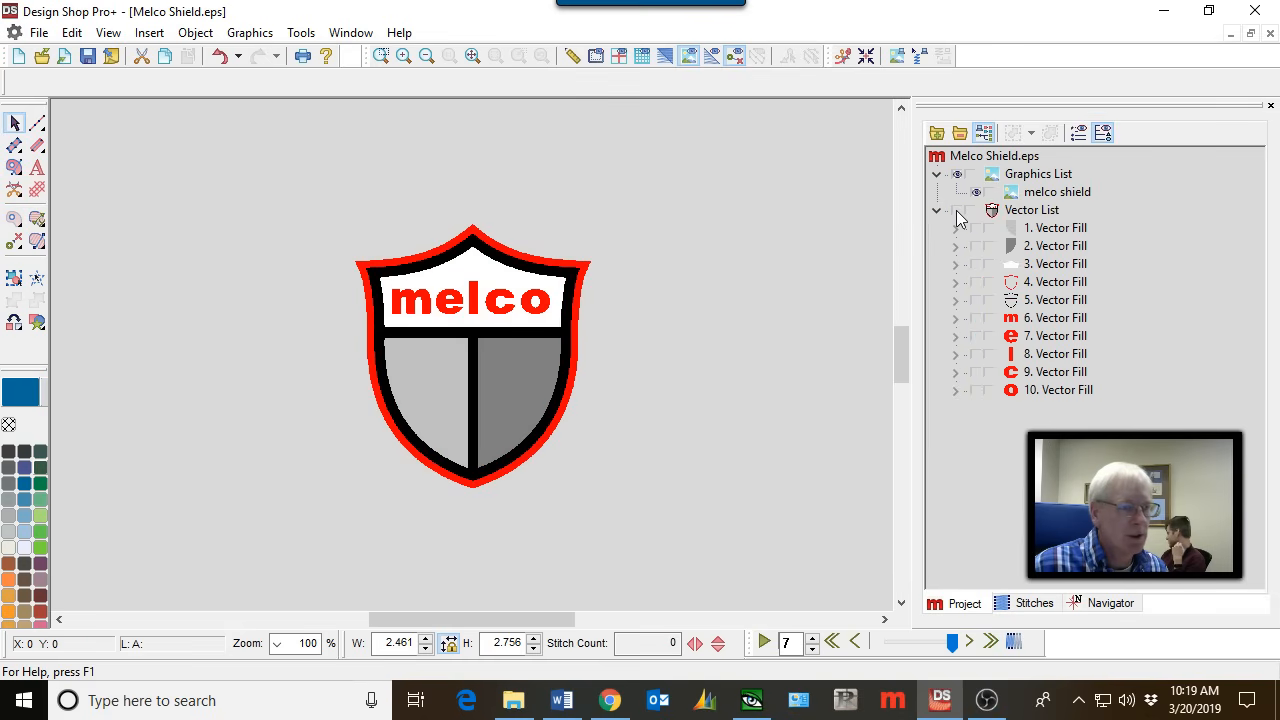
{"action": "left_click", "coordinate": [973, 282]}
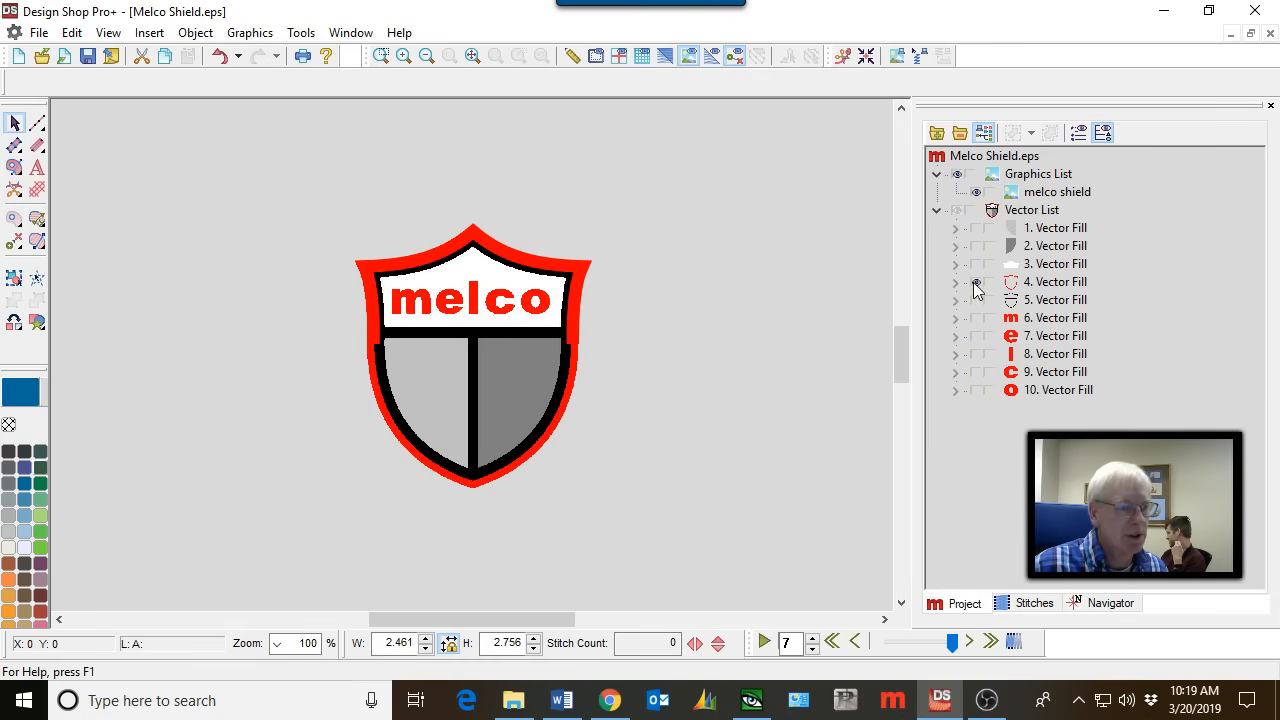
{"action": "left_click", "coordinate": [975, 192]}
{"action": "scroll", "coordinate": [477, 309], "scroll_direction": "up", "scroll_amount": 2}
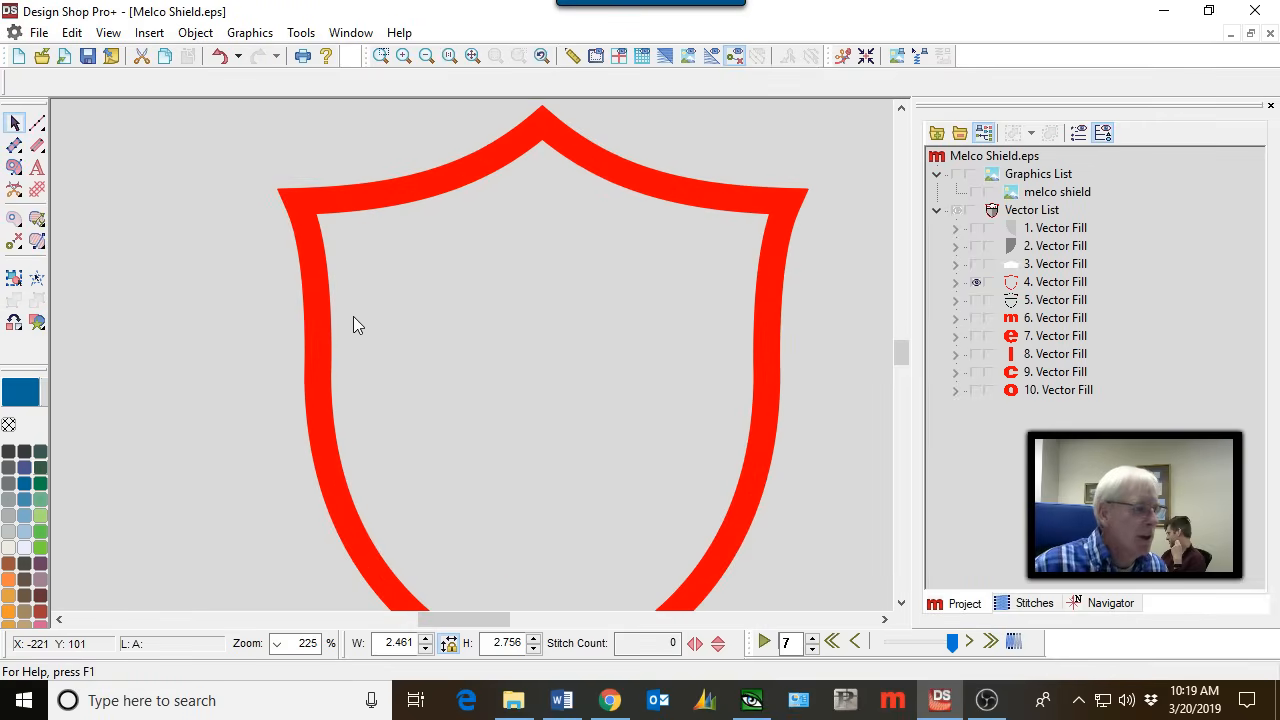
{"action": "scroll", "coordinate": [384, 311], "scroll_direction": "down", "scroll_amount": 1}
View the vector properties of the red shield border and close them without changes.
{"action": "left_click", "coordinate": [558, 226]}
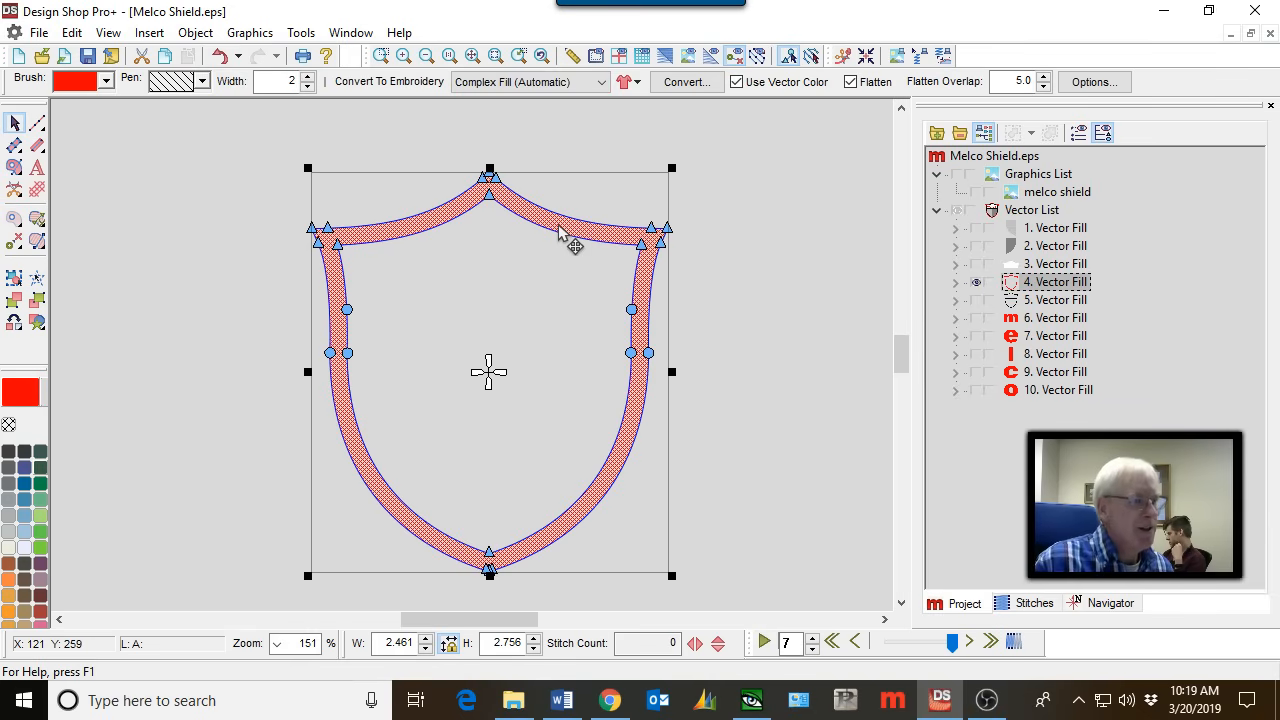
{"action": "right_click", "coordinate": [541, 255]}
{"action": "left_click", "coordinate": [577, 265]}
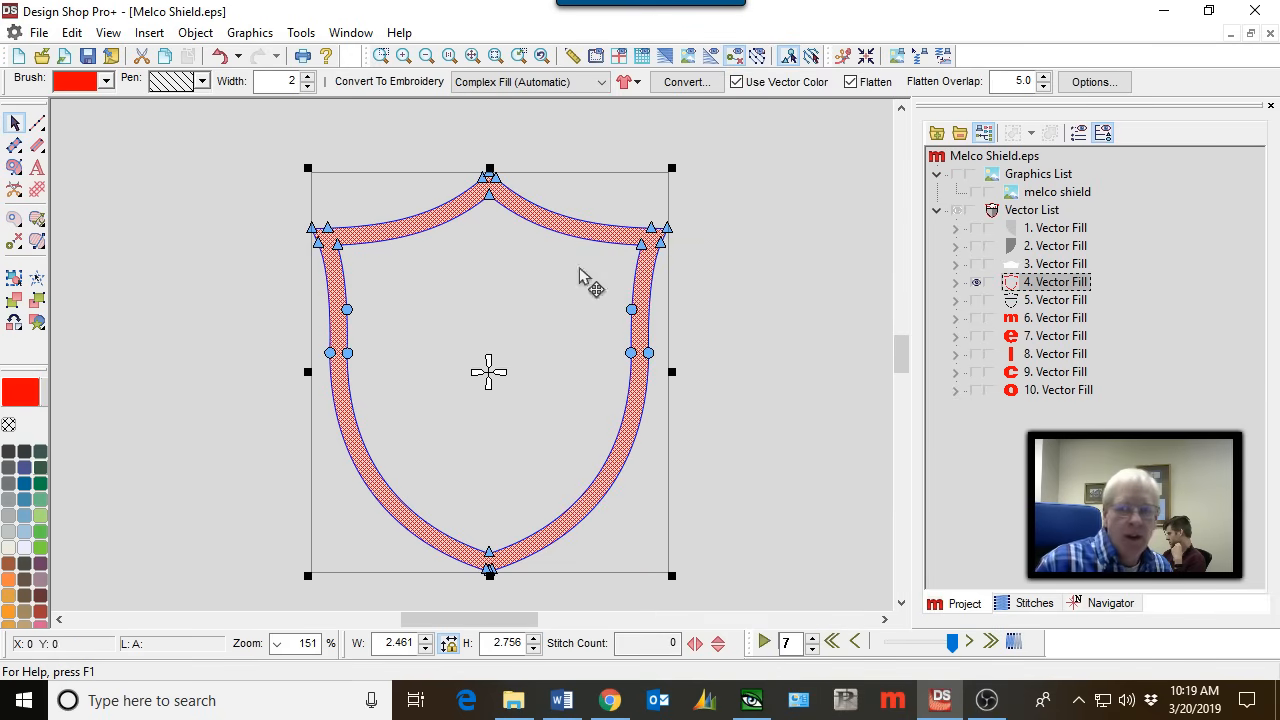
{"action": "left_click_drag", "start_coordinate": [858, 86], "coordinate": [778, 117]}
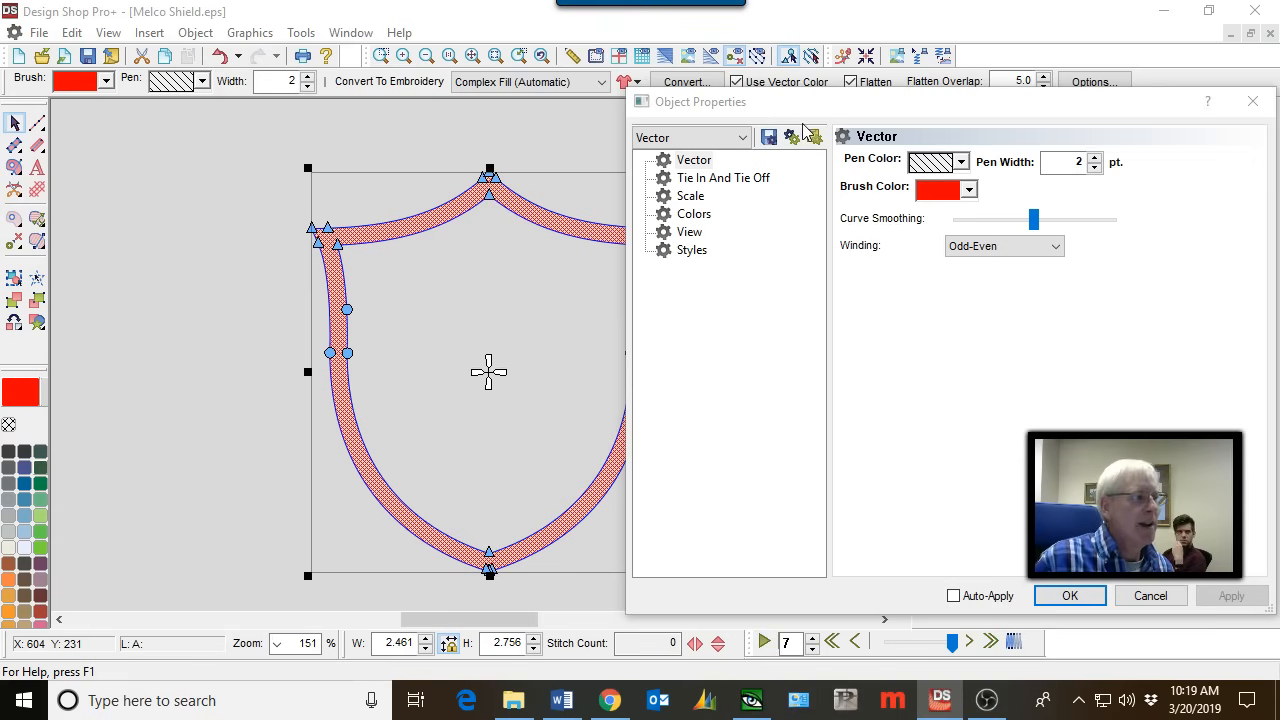
{"action": "left_click", "coordinate": [1252, 101]}
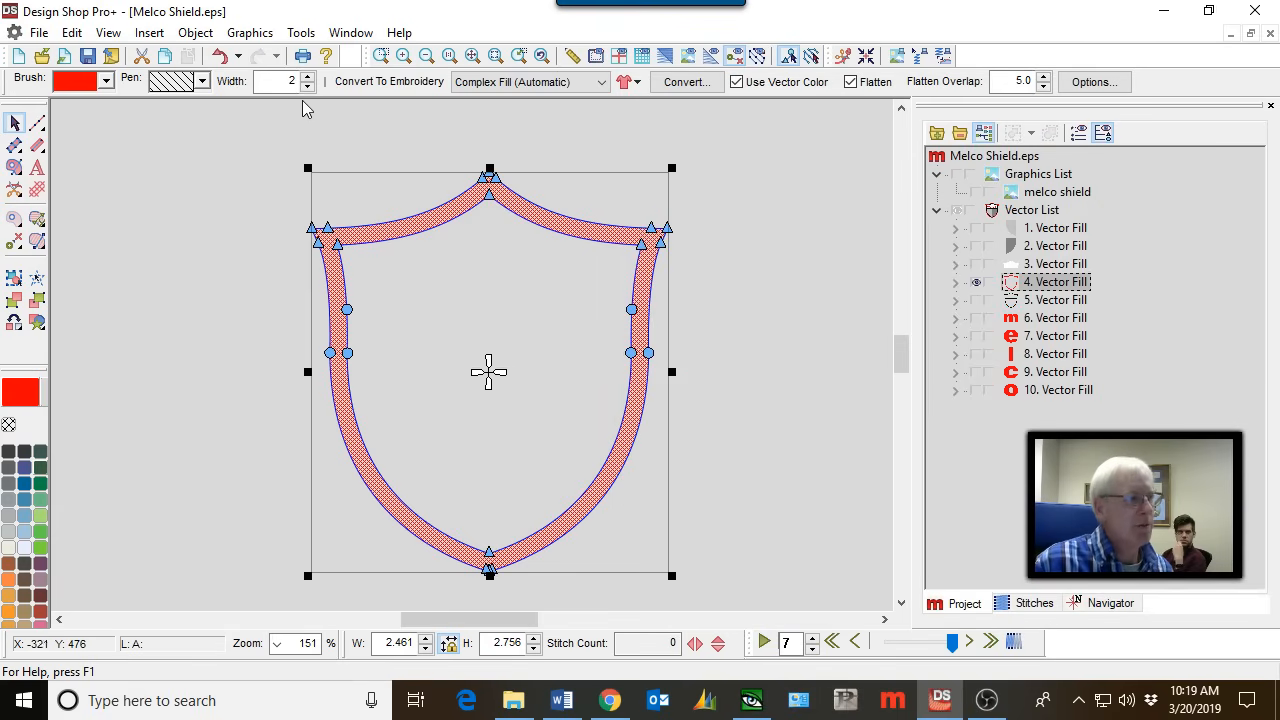
Give the red shield border an orange pen color and a thicker pen width.
{"action": "left_click", "coordinate": [202, 81]}
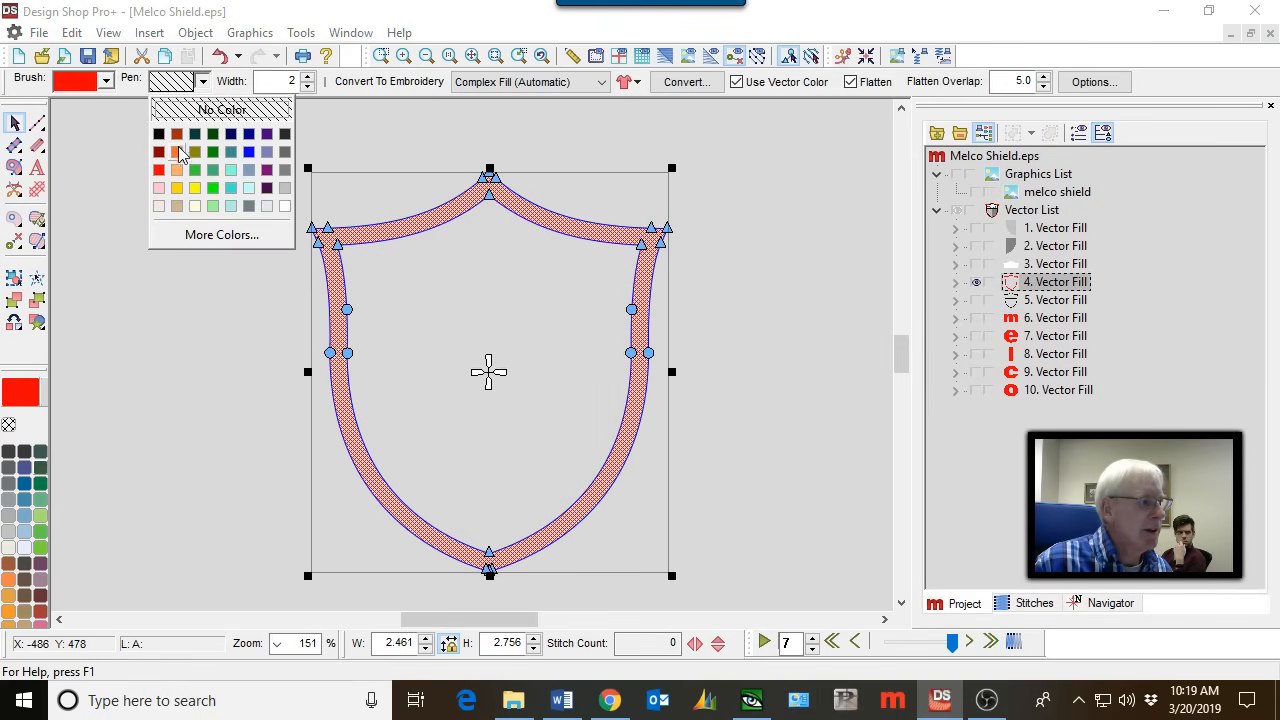
{"action": "left_click", "coordinate": [177, 151]}
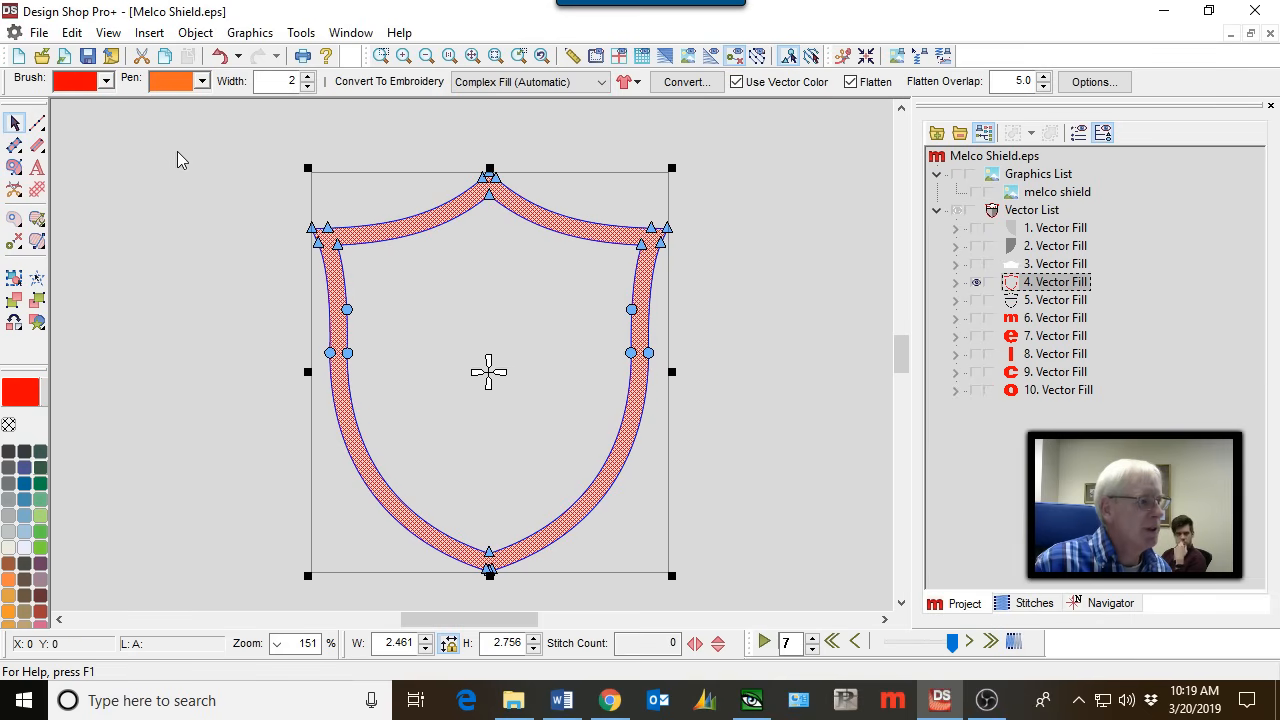
{"action": "left_click", "coordinate": [305, 78]}
{"action": "left_click", "coordinate": [305, 78]}
{"action": "left_click", "coordinate": [305, 78]}
{"action": "left_click", "coordinate": [305, 78]}
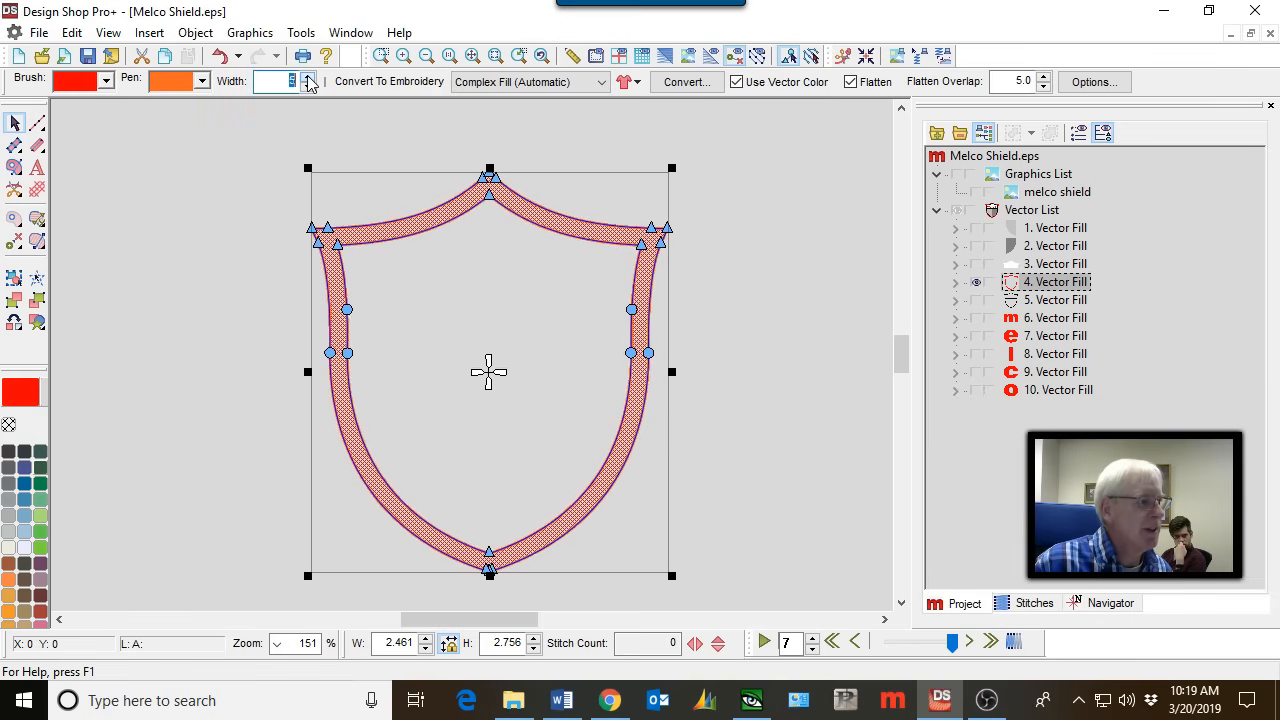
{"action": "left_click", "coordinate": [305, 78]}
{"action": "left_click", "coordinate": [305, 78]}
{"action": "left_click", "coordinate": [304, 78]}
{"action": "left_click", "coordinate": [304, 78]}
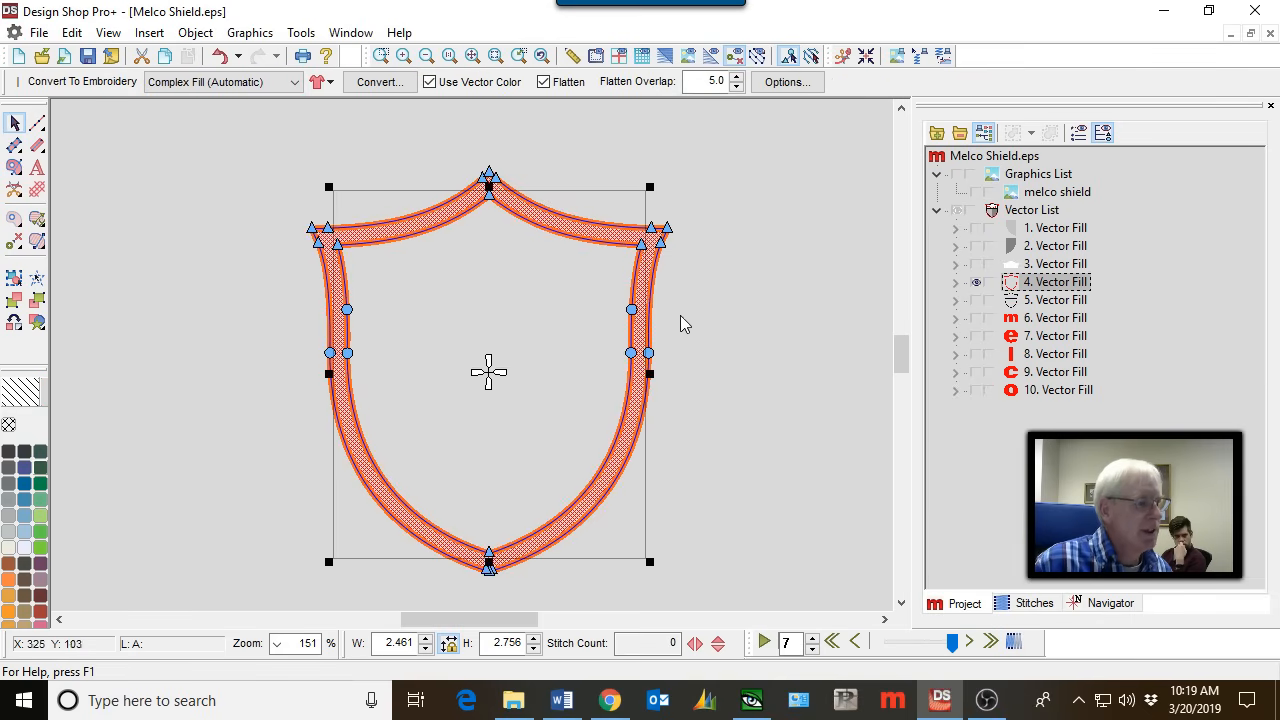
Deselect the border and close Melco Shield.eps without saving the changes.
{"action": "left_click", "coordinate": [739, 330]}
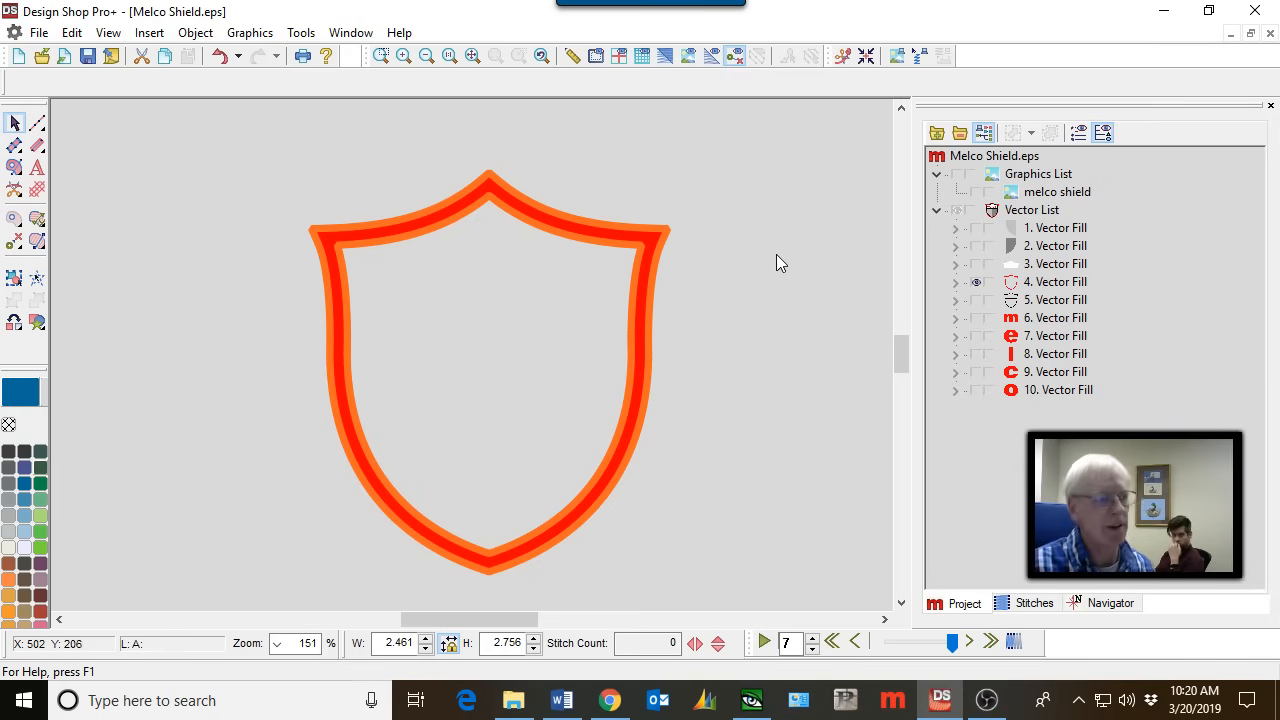
{"action": "left_click", "coordinate": [1270, 34]}
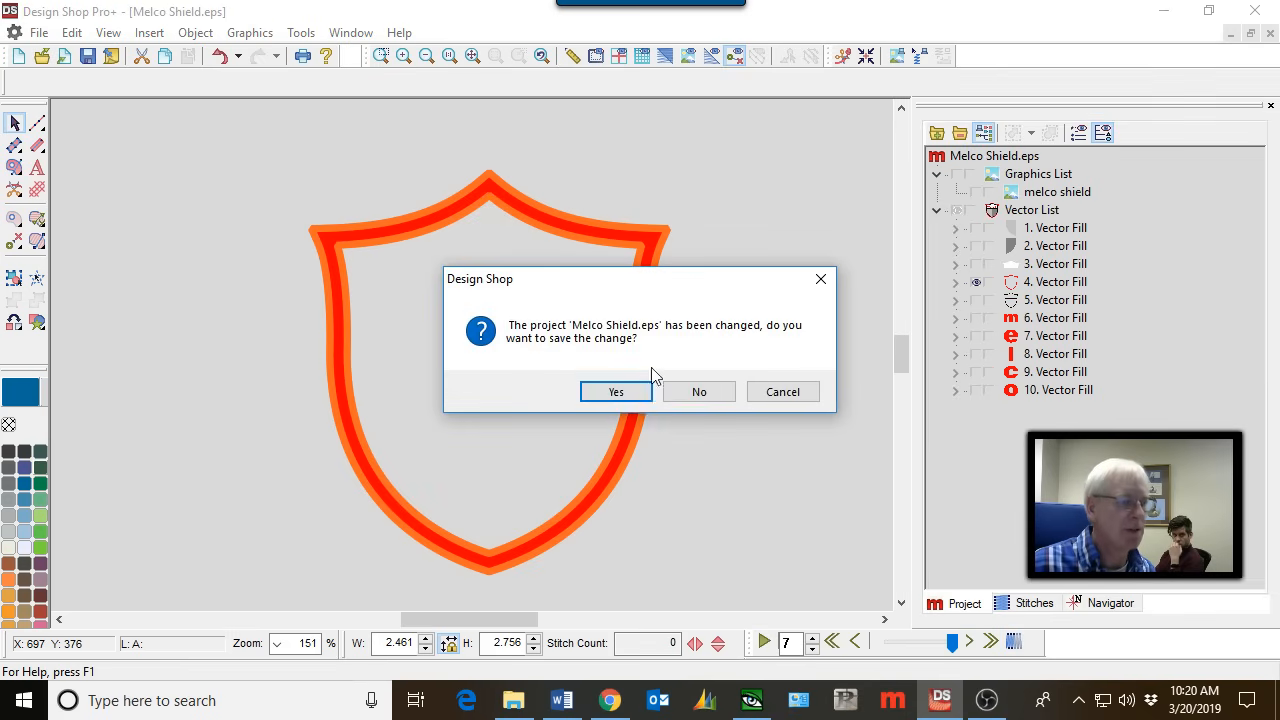
{"action": "left_click", "coordinate": [699, 392]}
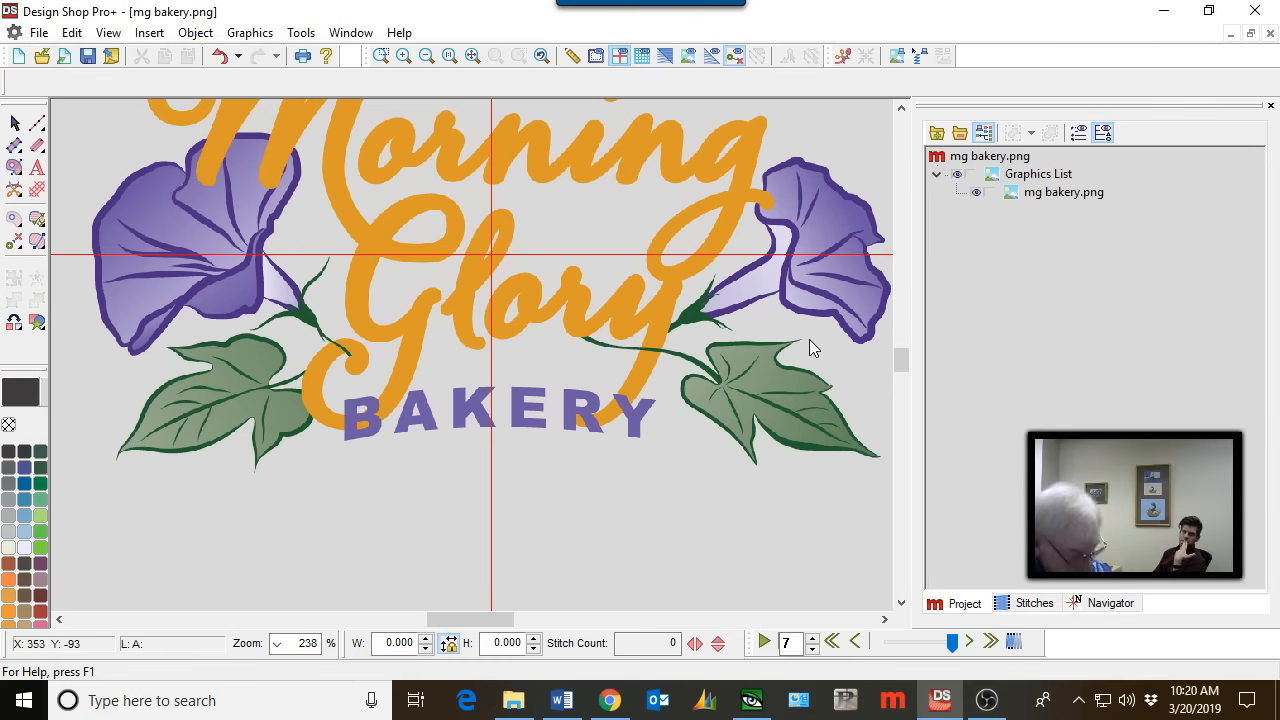
View the upper part of the bakery artwork and switch to Word to review the Color Sequence for Morning Glory Logo document.
{"action": "scroll", "coordinate": [720, 405], "scroll_direction": "up", "scroll_amount": 3}
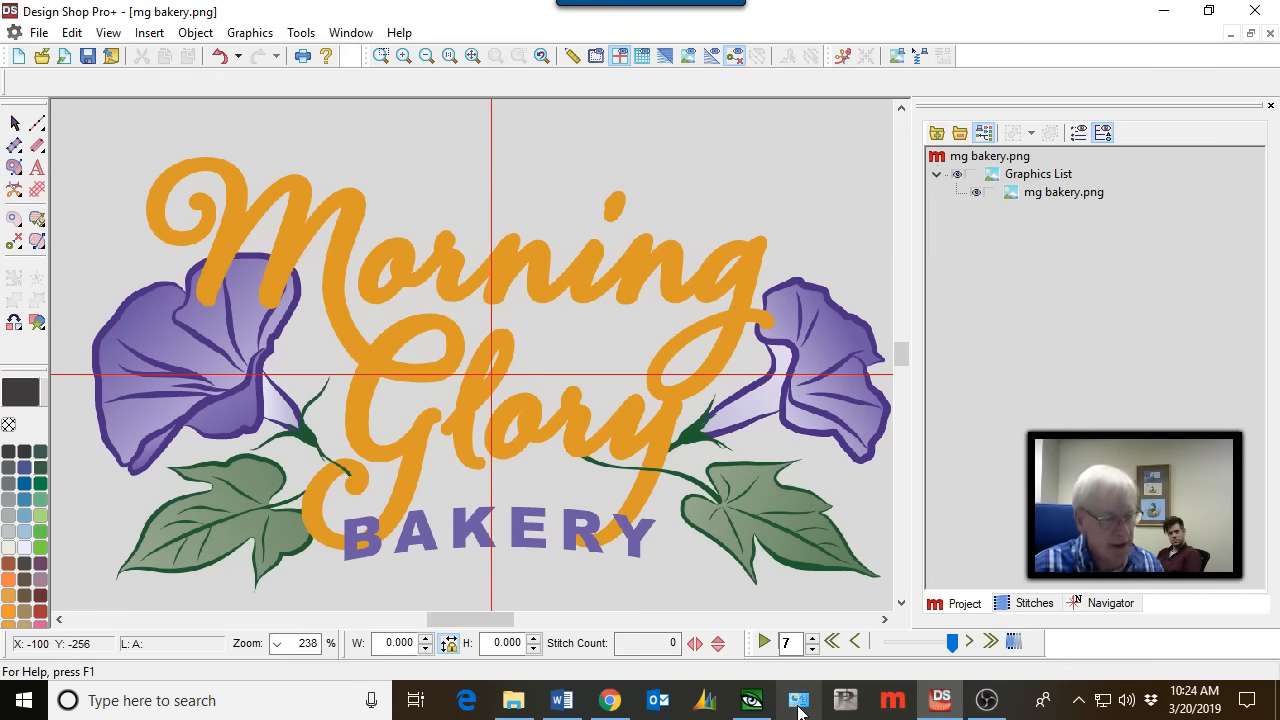
{"action": "left_click", "coordinate": [565, 705]}
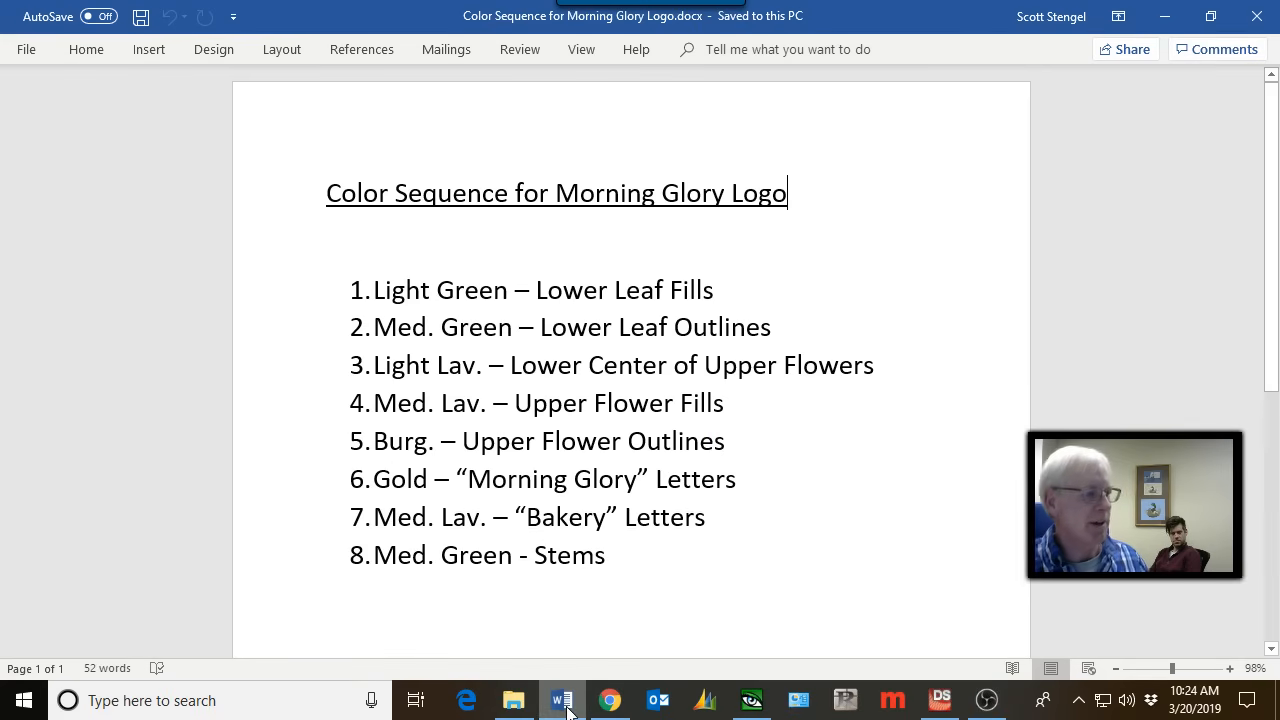
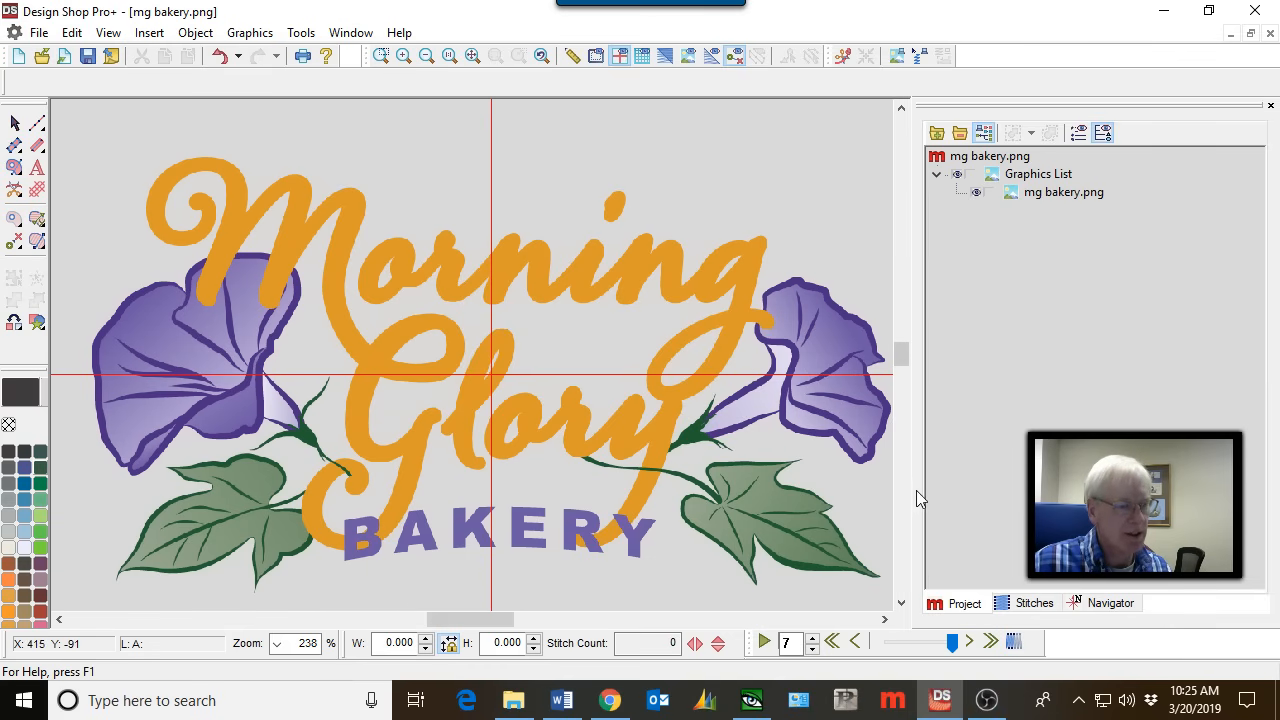
Return to Design Shop, widen the design area and draw a vector line about 0.43 in high from the left leaf's middle vein to below the leaf.
{"action": "left_click_drag", "start_coordinate": [912, 486], "coordinate": [1030, 485]}
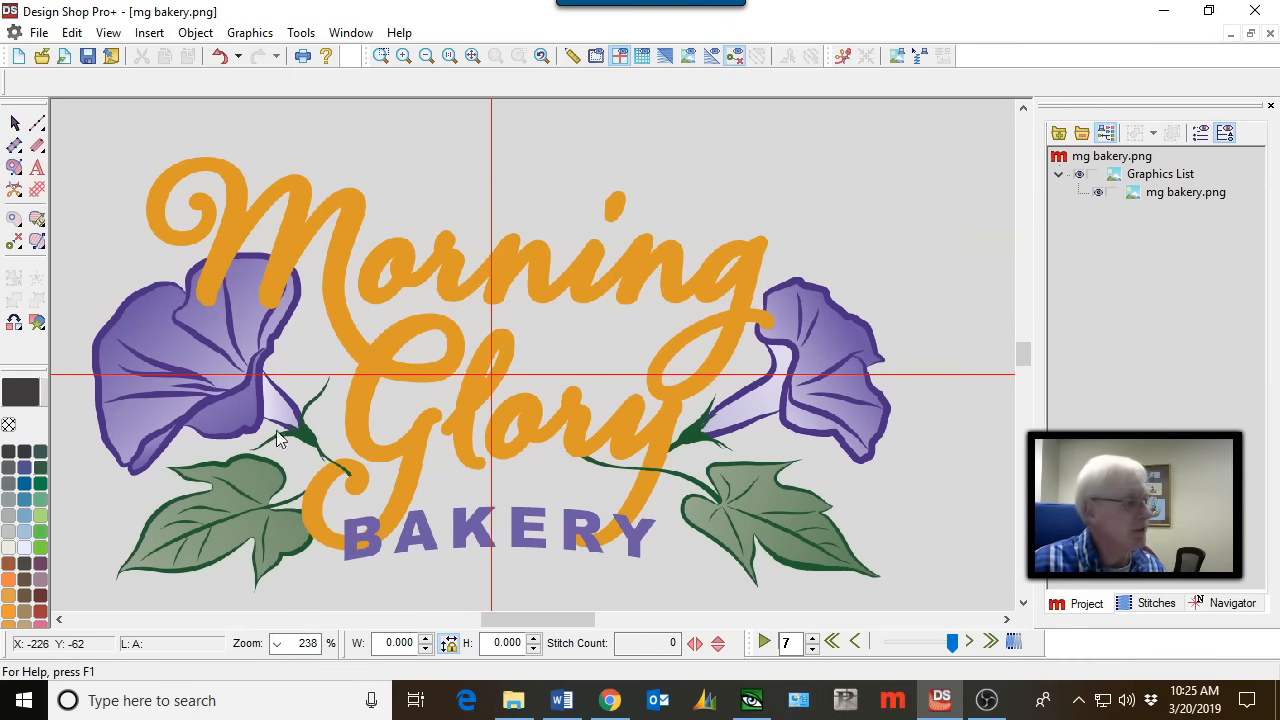
{"action": "scroll", "coordinate": [278, 438], "scroll_direction": "up", "scroll_amount": 1}
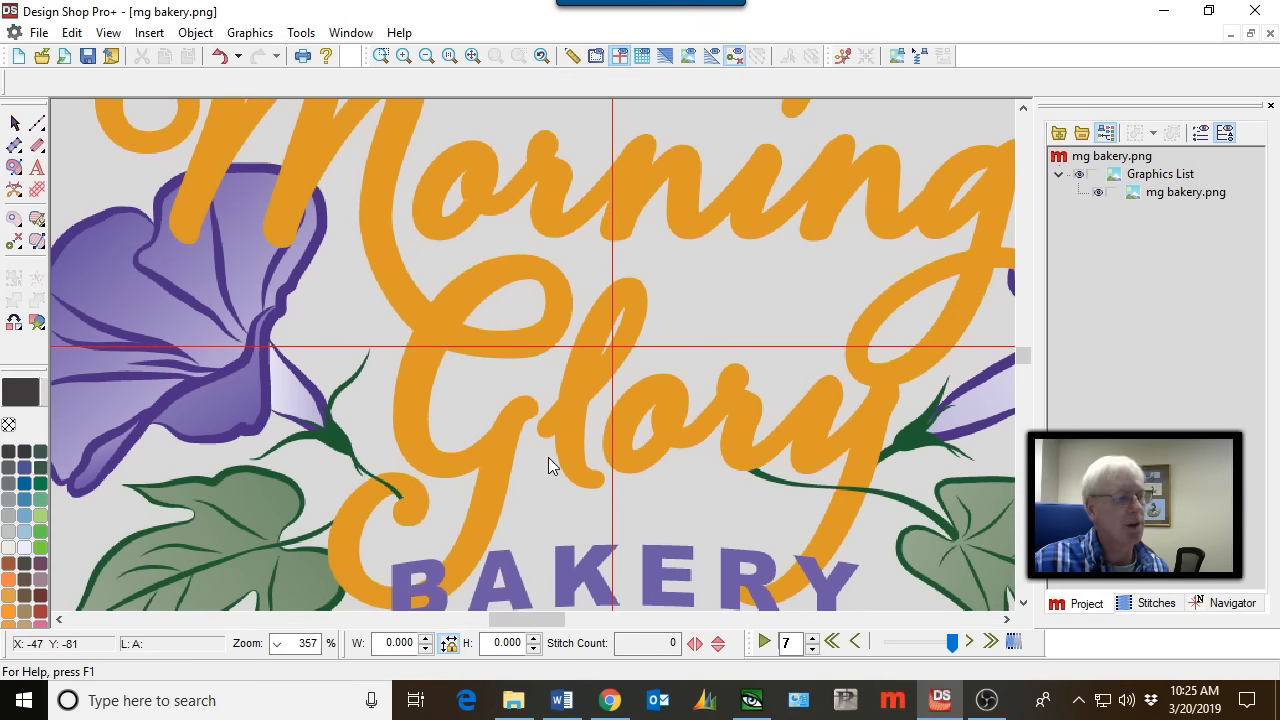
{"action": "left_click", "coordinate": [38, 122]}
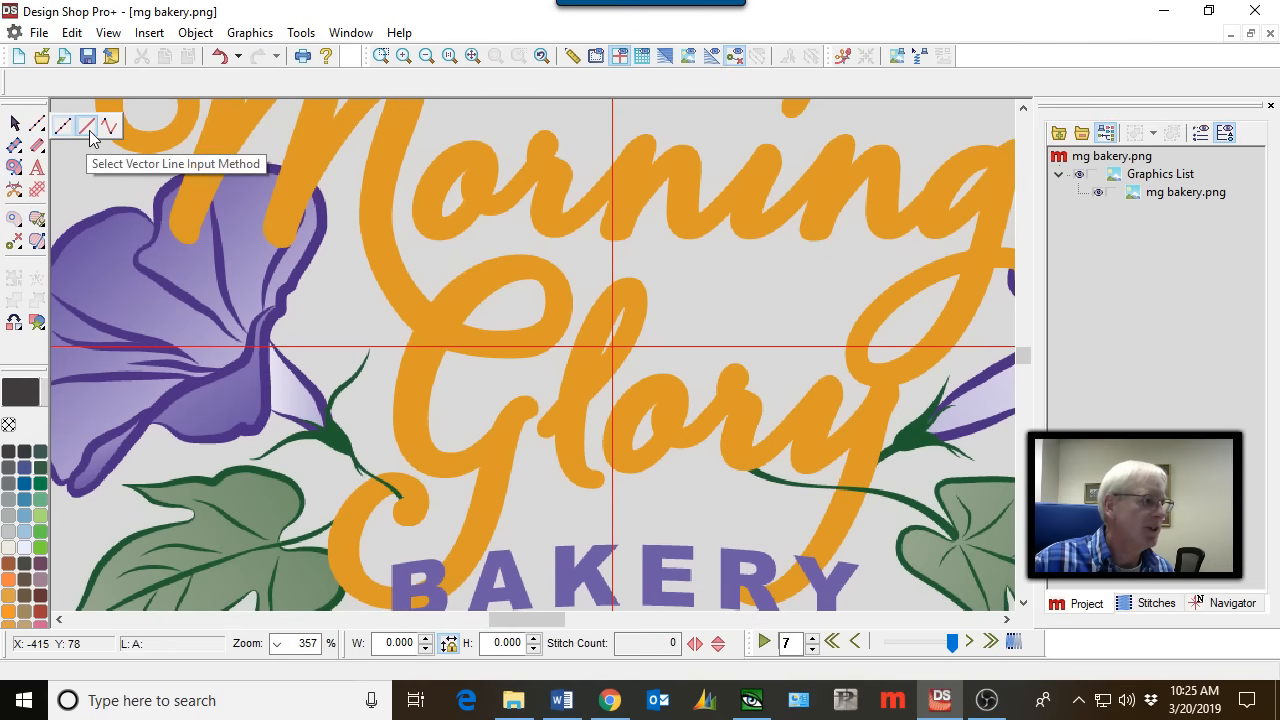
{"action": "left_click", "coordinate": [90, 133]}
{"action": "mouse_move", "coordinate": [614, 346]}
{"action": "left_mouse_down"}
{"action": "mouse_move", "coordinate": [614, 223]}
{"action": "mouse_move", "coordinate": [840, 227]}
{"action": "left_mouse_up"}
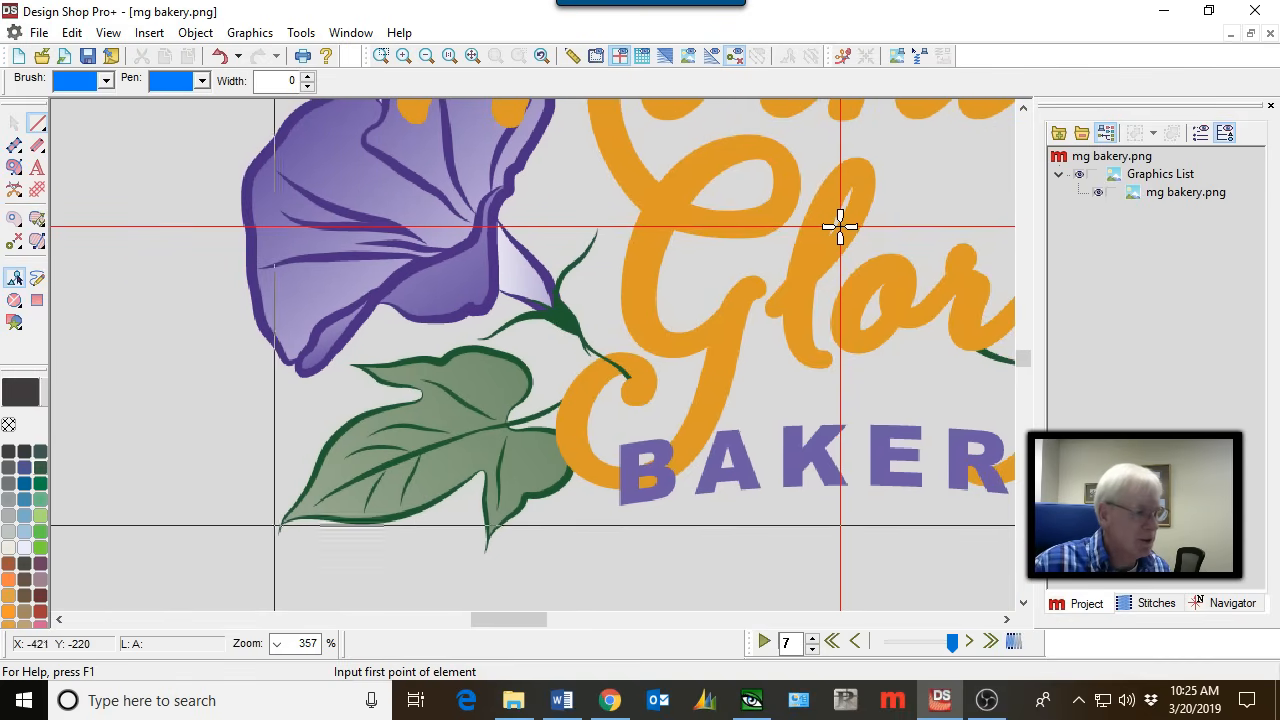
{"action": "left_click", "coordinate": [465, 430]}
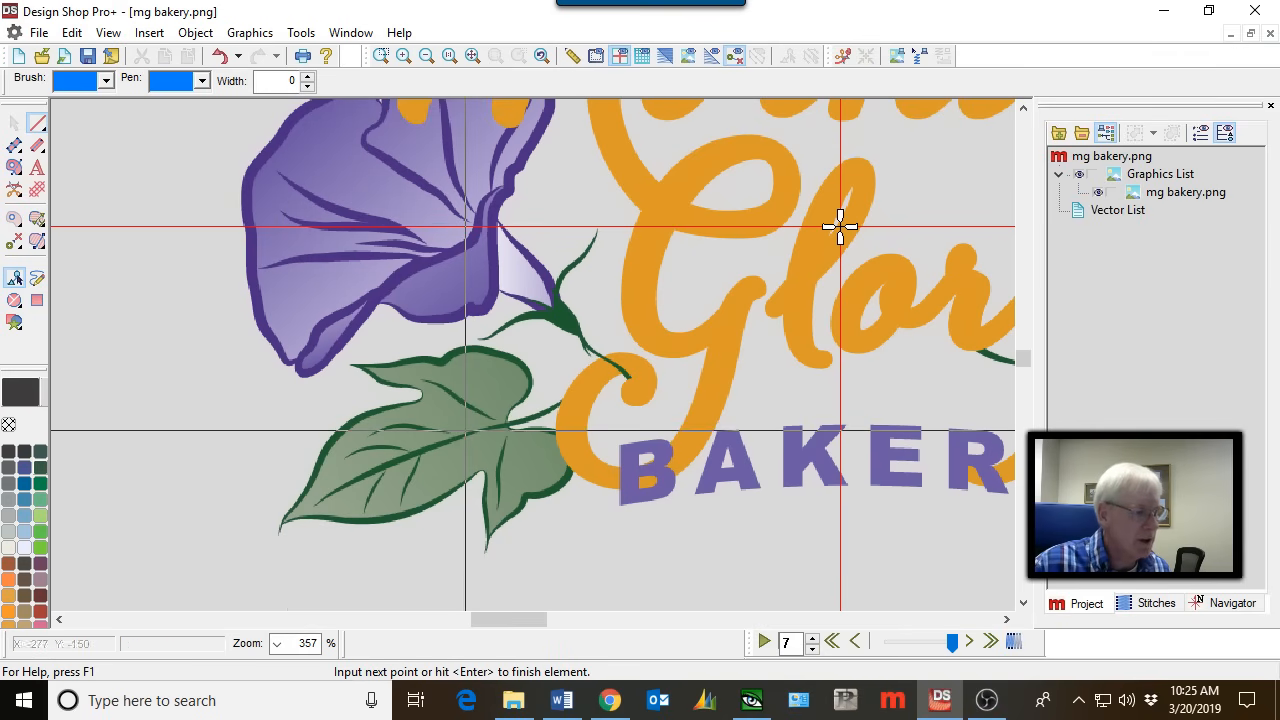
{"action": "left_click", "coordinate": [455, 578]}
{"action": "key", "text": "Return"}
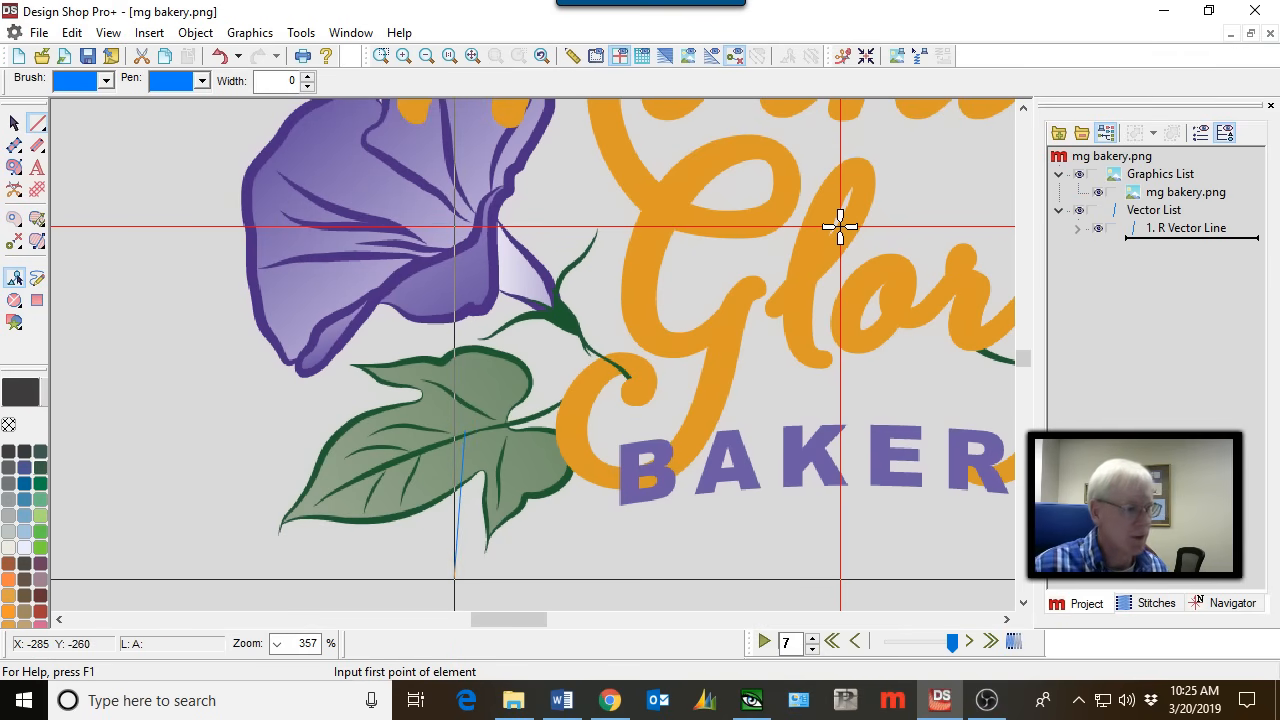
Draw a second straight vector line from outside the left leaf's upper-left edge to its middle vein.
{"action": "left_click", "coordinate": [339, 397]}
{"action": "left_click", "coordinate": [457, 424]}
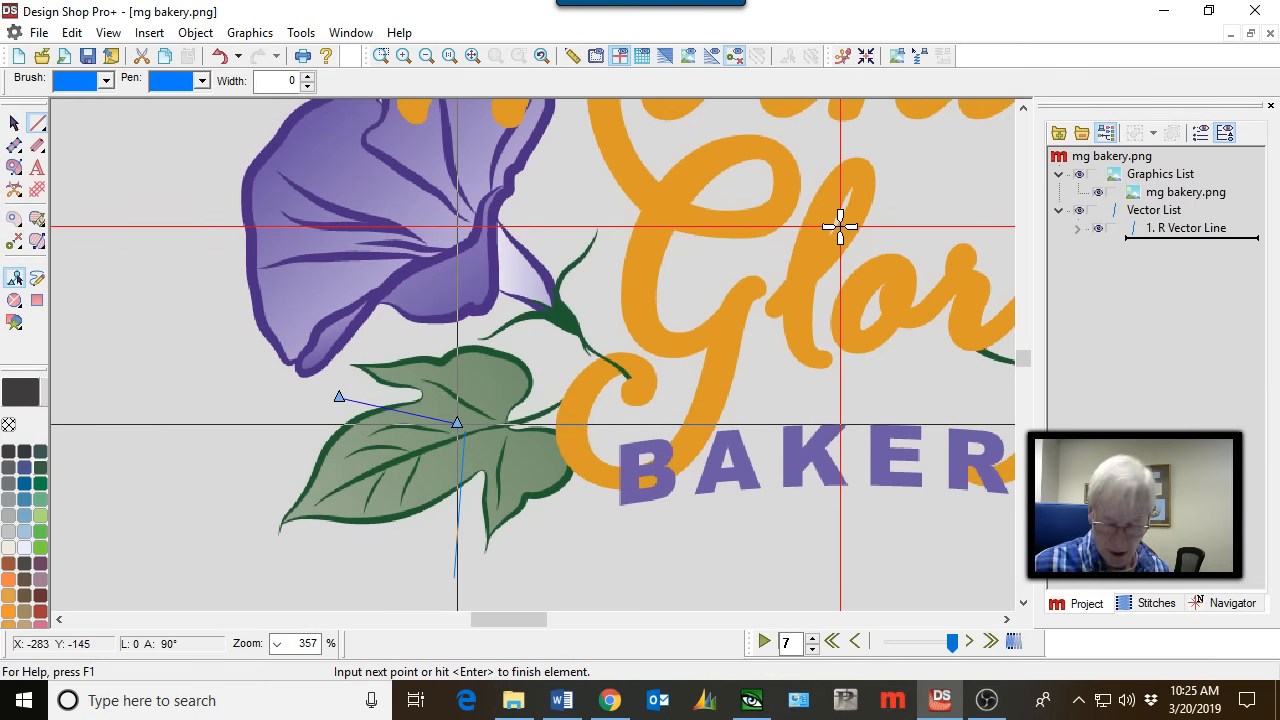
{"action": "key", "text": "Return"}
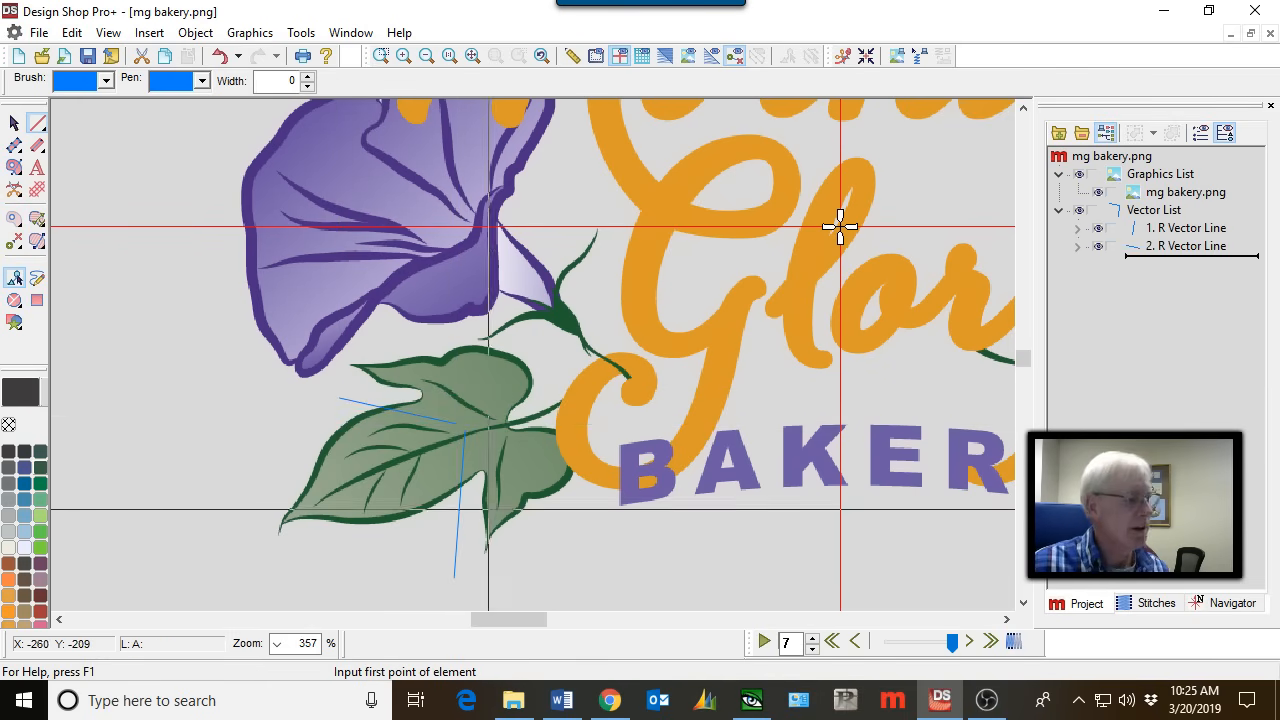
Change the pen color of both left leaf vector lines to yellow and deselect them.
{"action": "left_click", "coordinate": [1168, 229]}
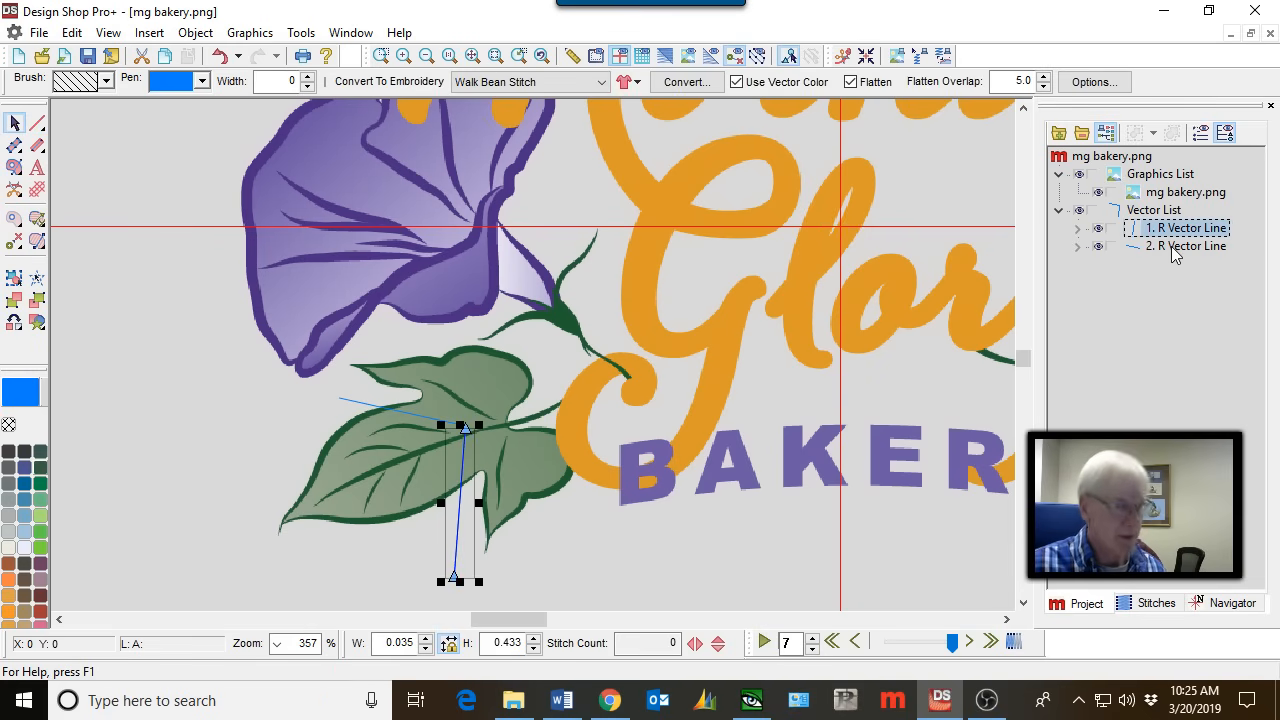
{"action": "left_click", "coordinate": [1177, 247], "text": "shift"}
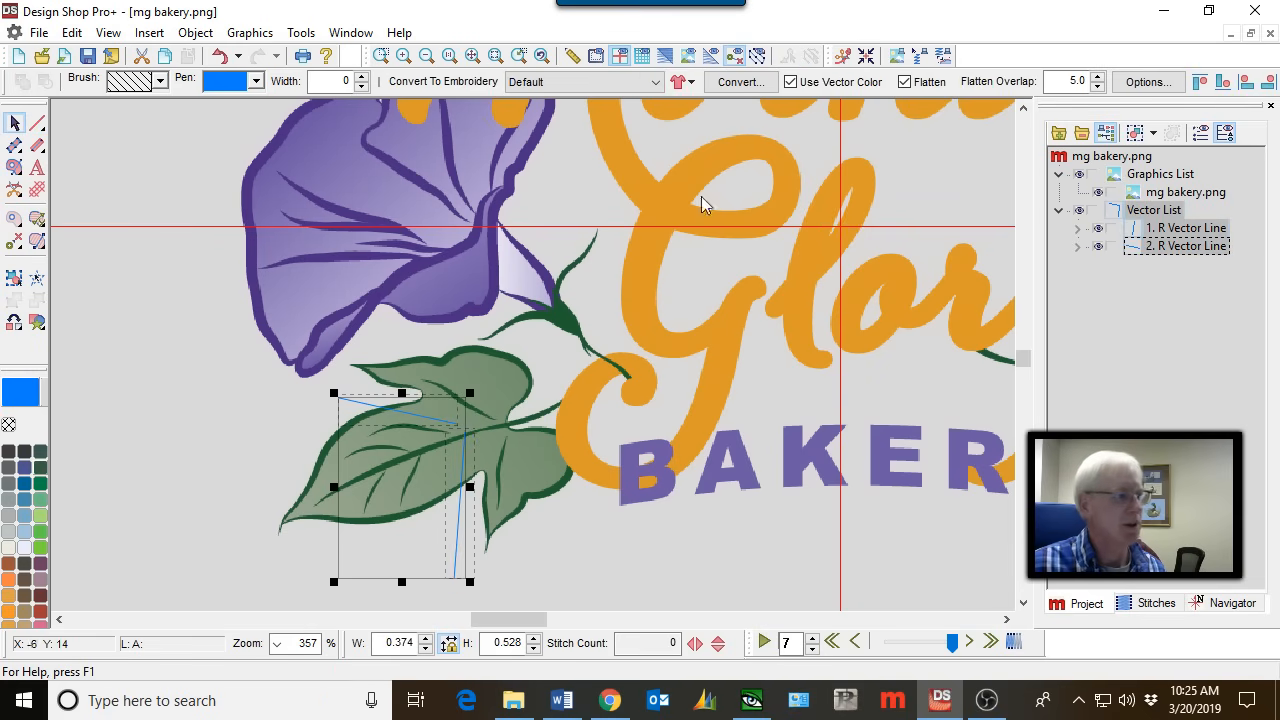
{"action": "left_click", "coordinate": [256, 81]}
{"action": "left_click", "coordinate": [247, 206]}
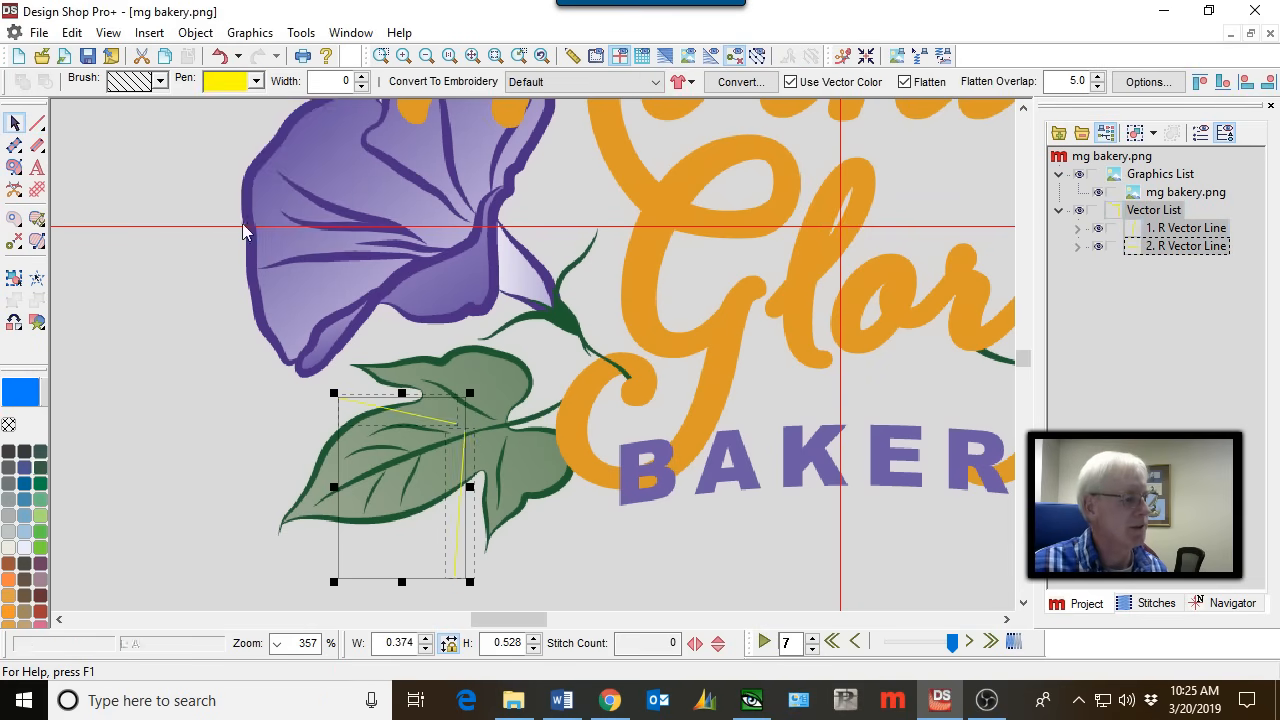
{"action": "left_click", "coordinate": [197, 368]}
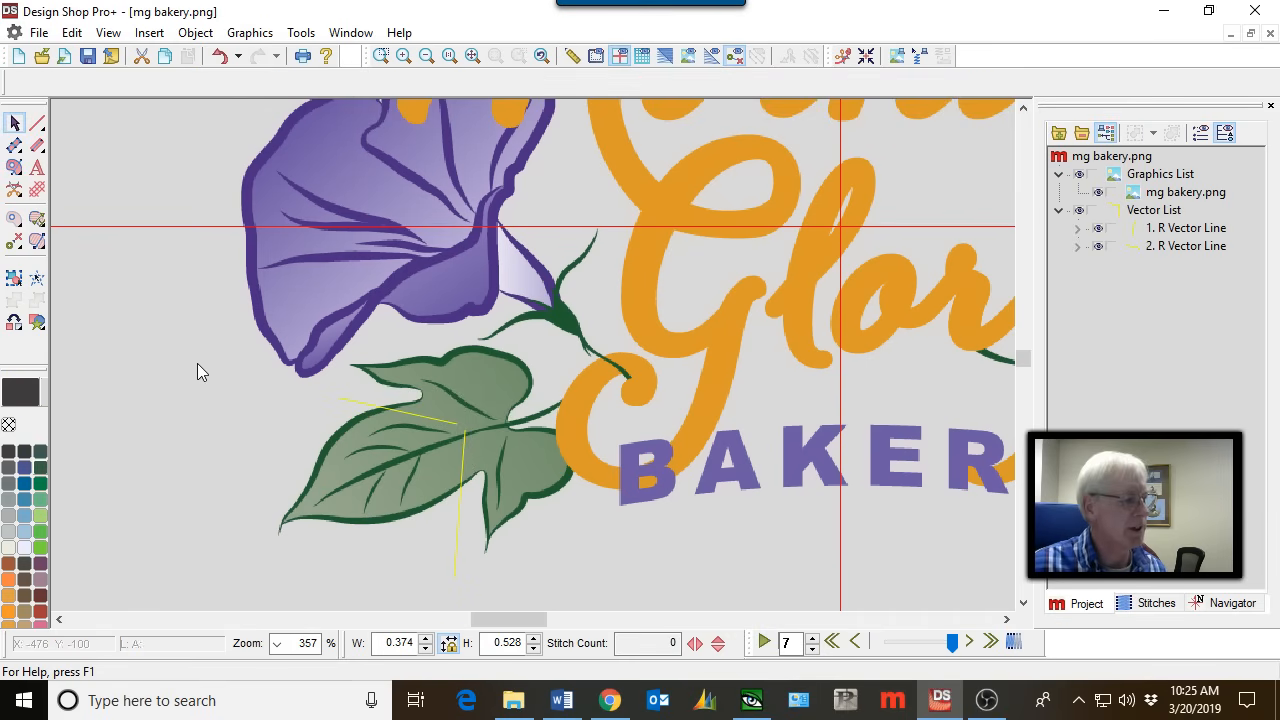
Set the vector line pen color to yellow and draw a vertical line from the right leaf's middle vein to below the leaf.
{"action": "left_click", "coordinate": [37, 122]}
{"action": "left_click", "coordinate": [200, 82]}
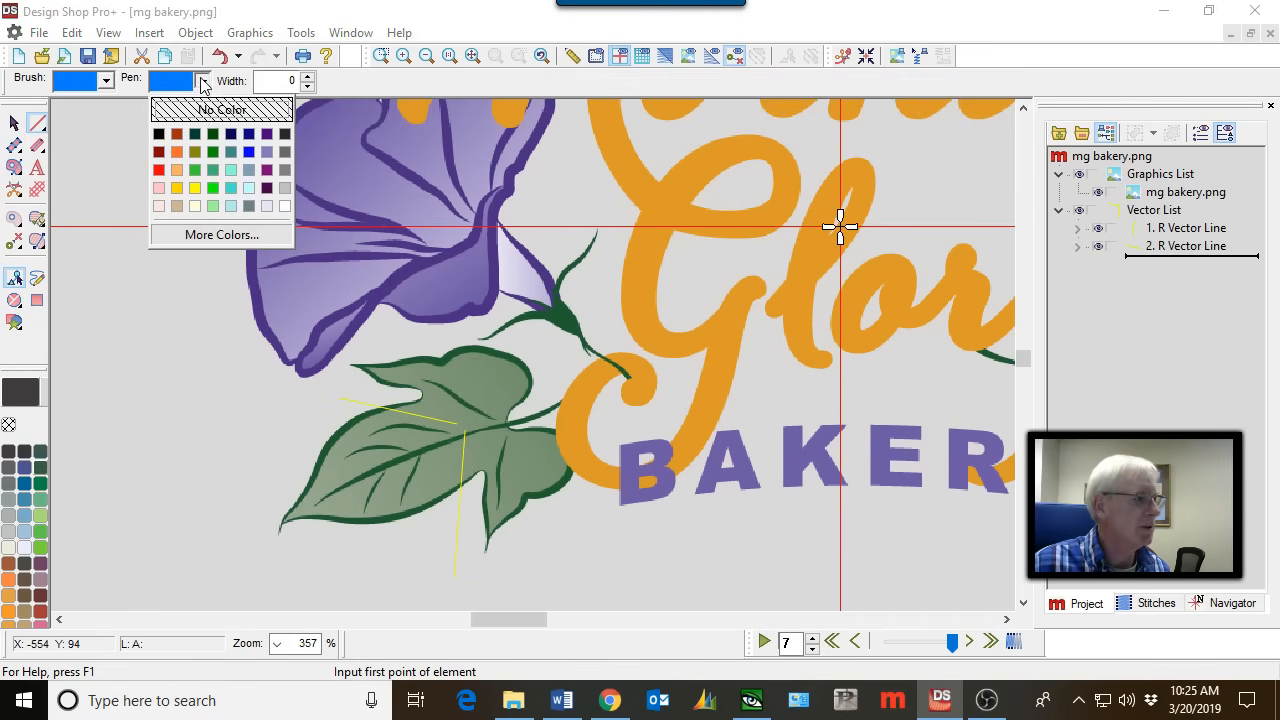
{"action": "left_click", "coordinate": [200, 186]}
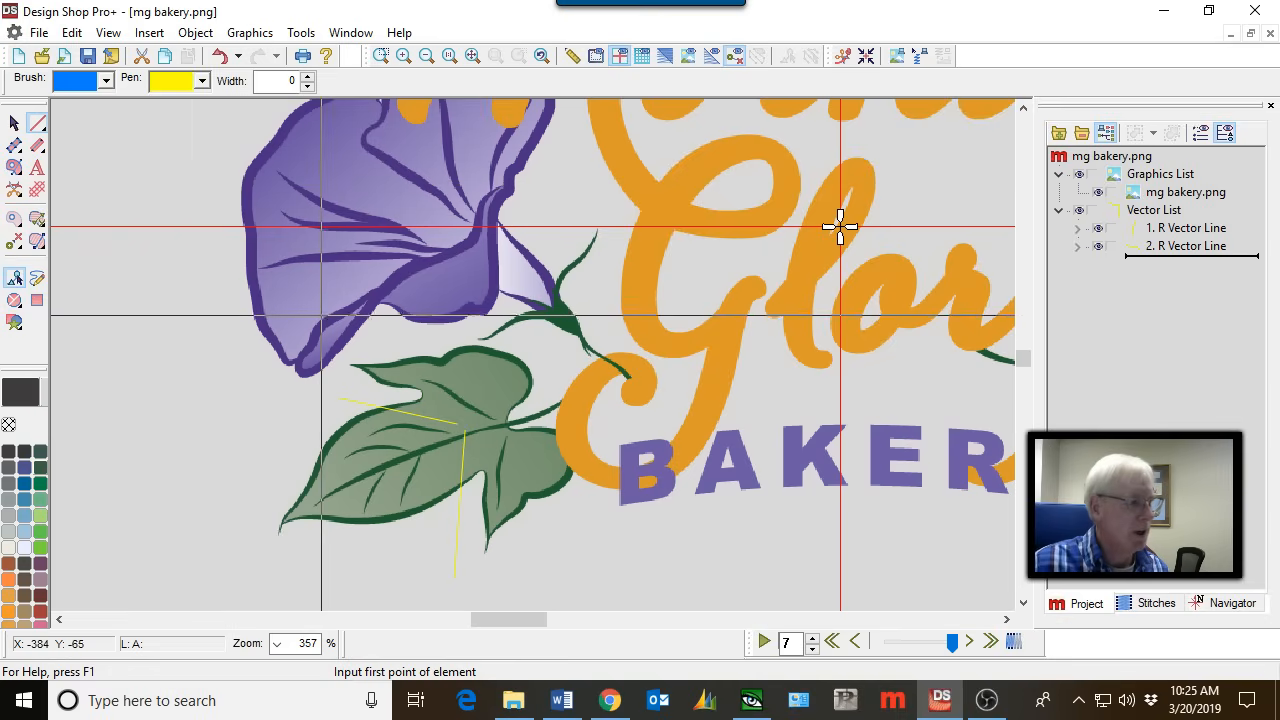
{"action": "left_click_drag", "start_coordinate": [840, 223], "coordinate": [384, 227]}
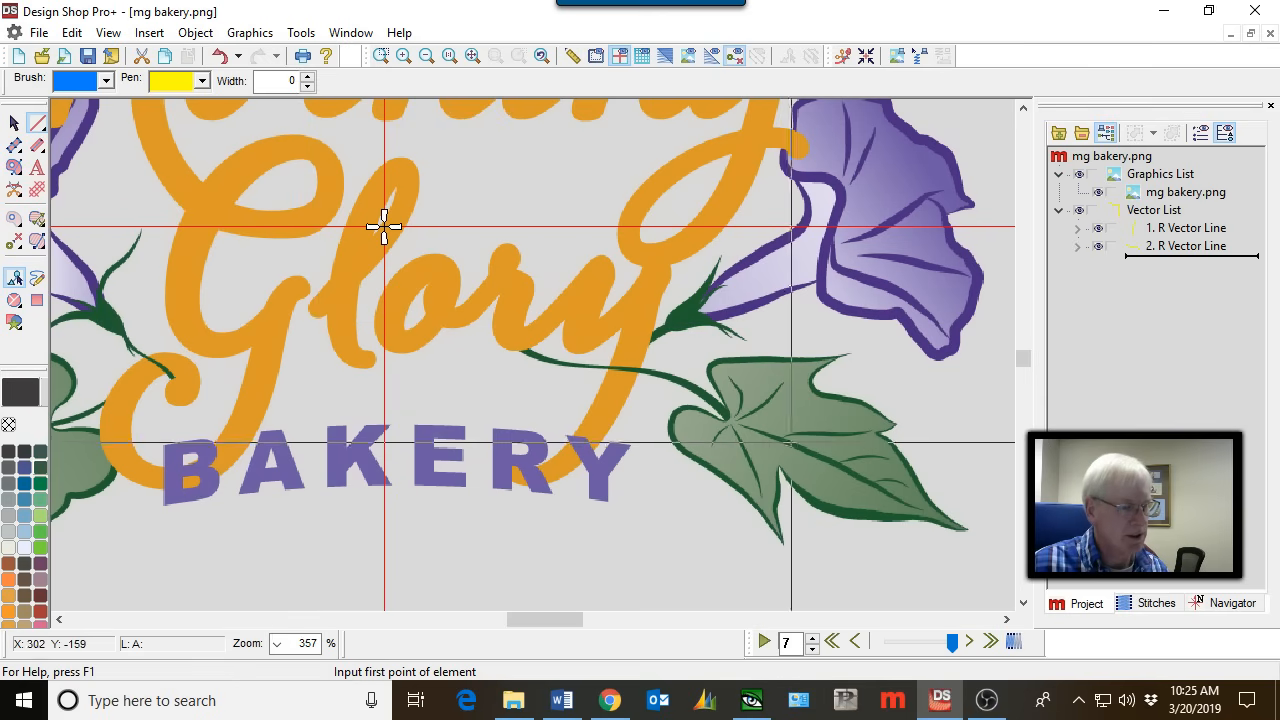
{"action": "left_click", "coordinate": [758, 433]}
{"action": "key", "text": "Return"}
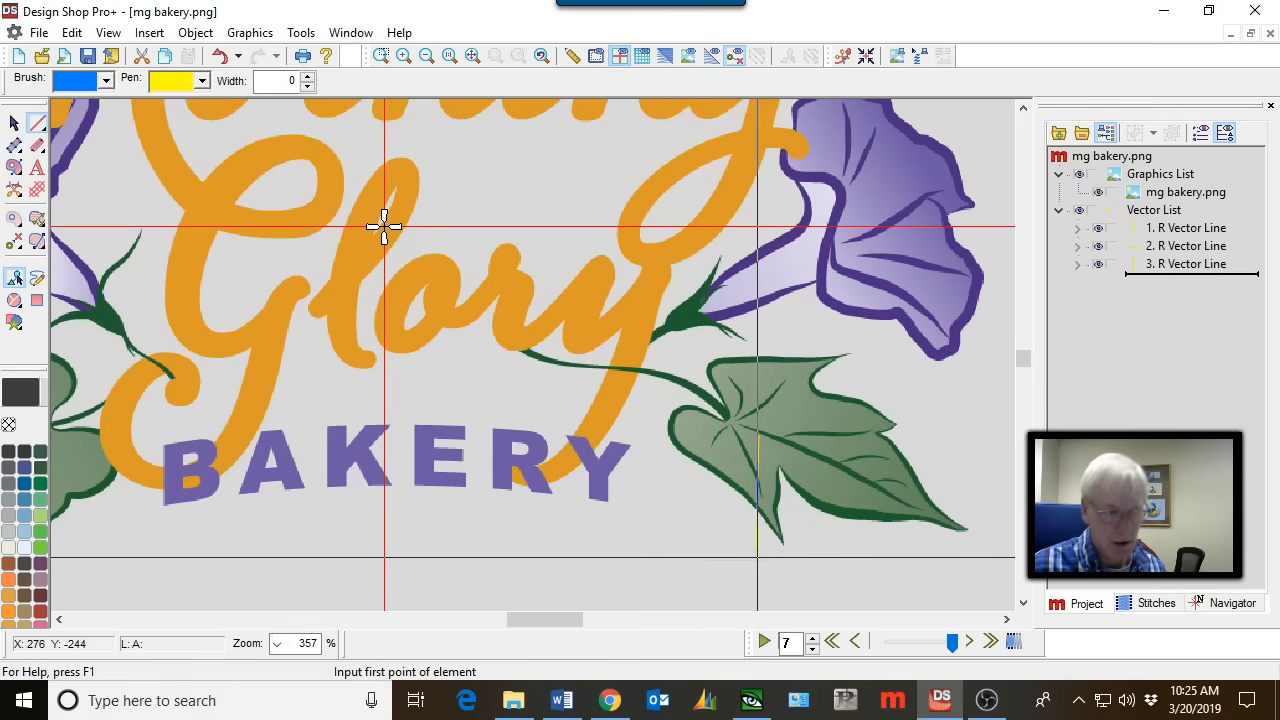
Draw another yellow vector line, about 111 long at 78°, from near the right leaf's vein junction outward past its right edge.
{"action": "left_click", "coordinate": [769, 426]}
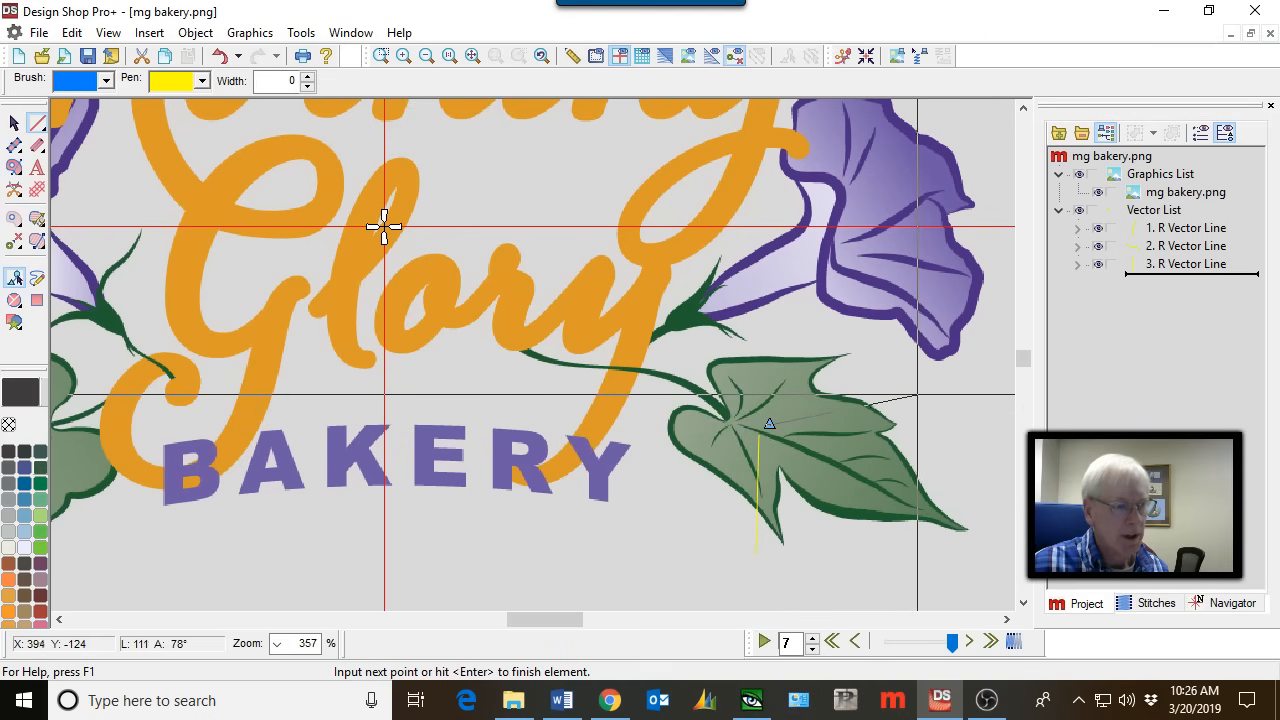
{"action": "left_click", "coordinate": [918, 395]}
{"action": "key", "text": "Return"}
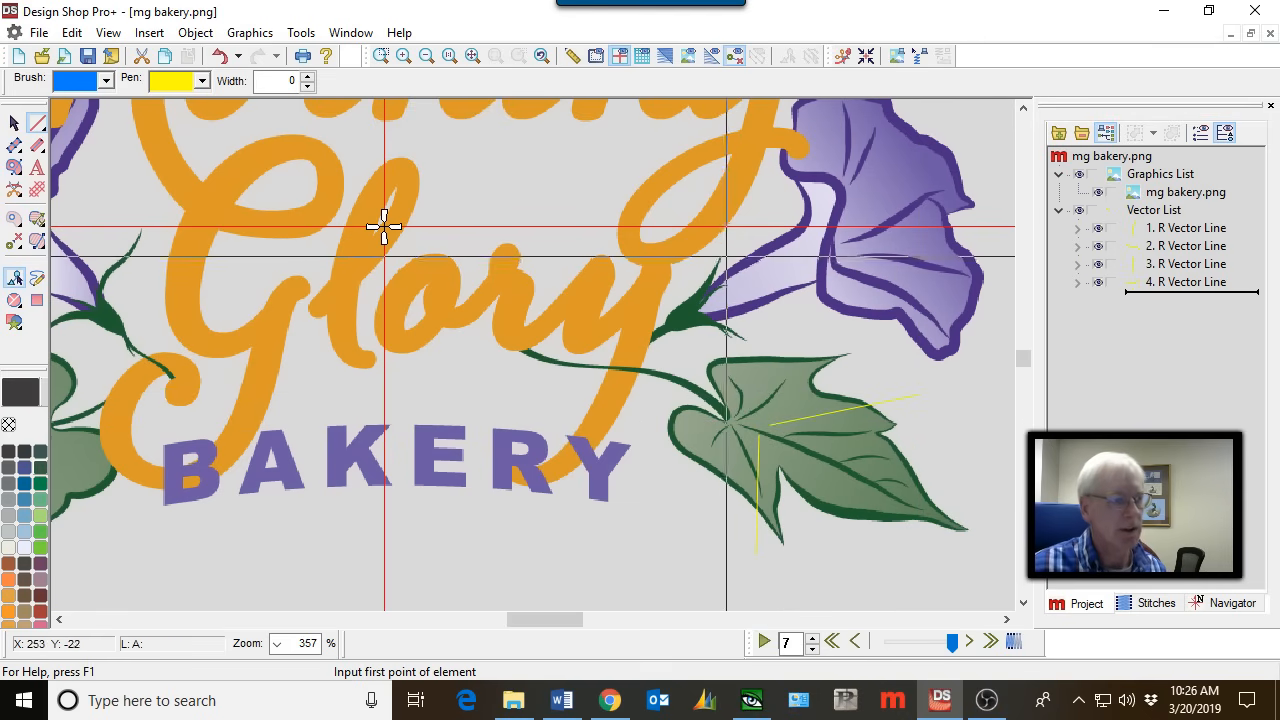
Draw one yellow vector line across the right flower's tube and another from its throat outward past the lower right petal edge.
{"action": "left_click", "coordinate": [740, 231]}
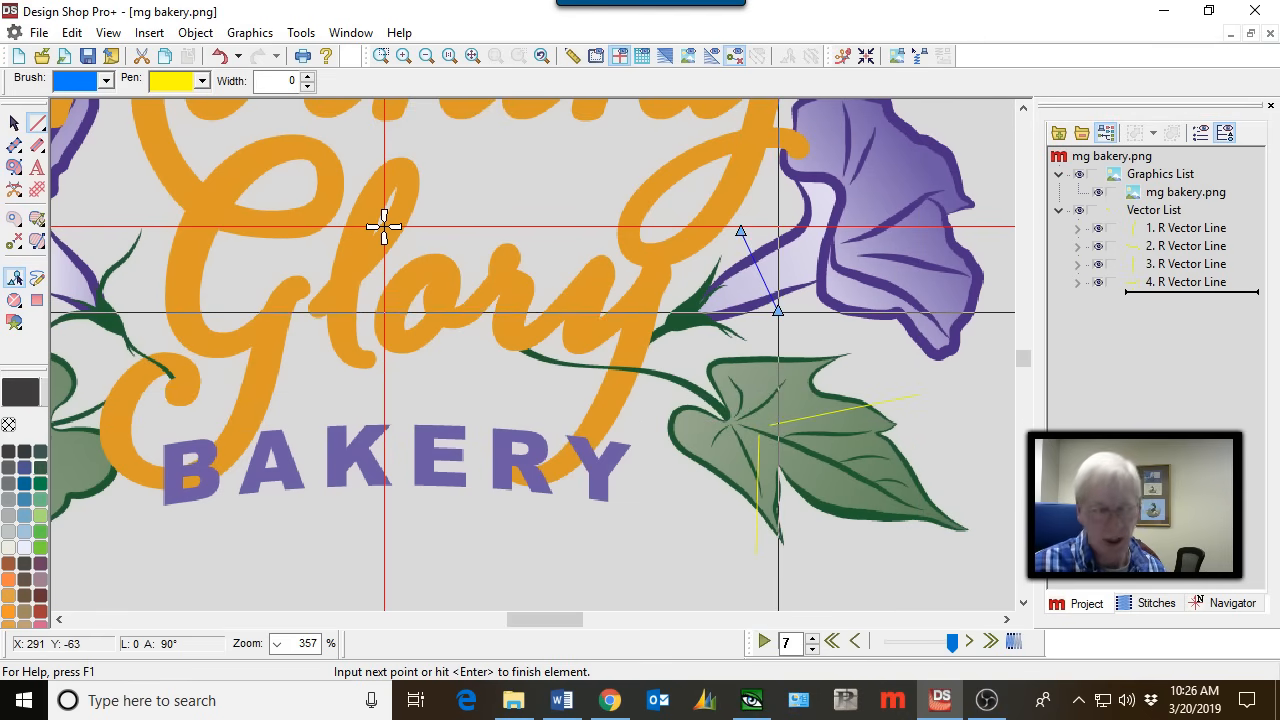
{"action": "key", "text": "Return"}
{"action": "scroll", "coordinate": [384, 227], "scroll_direction": "up", "scroll_amount": 1}
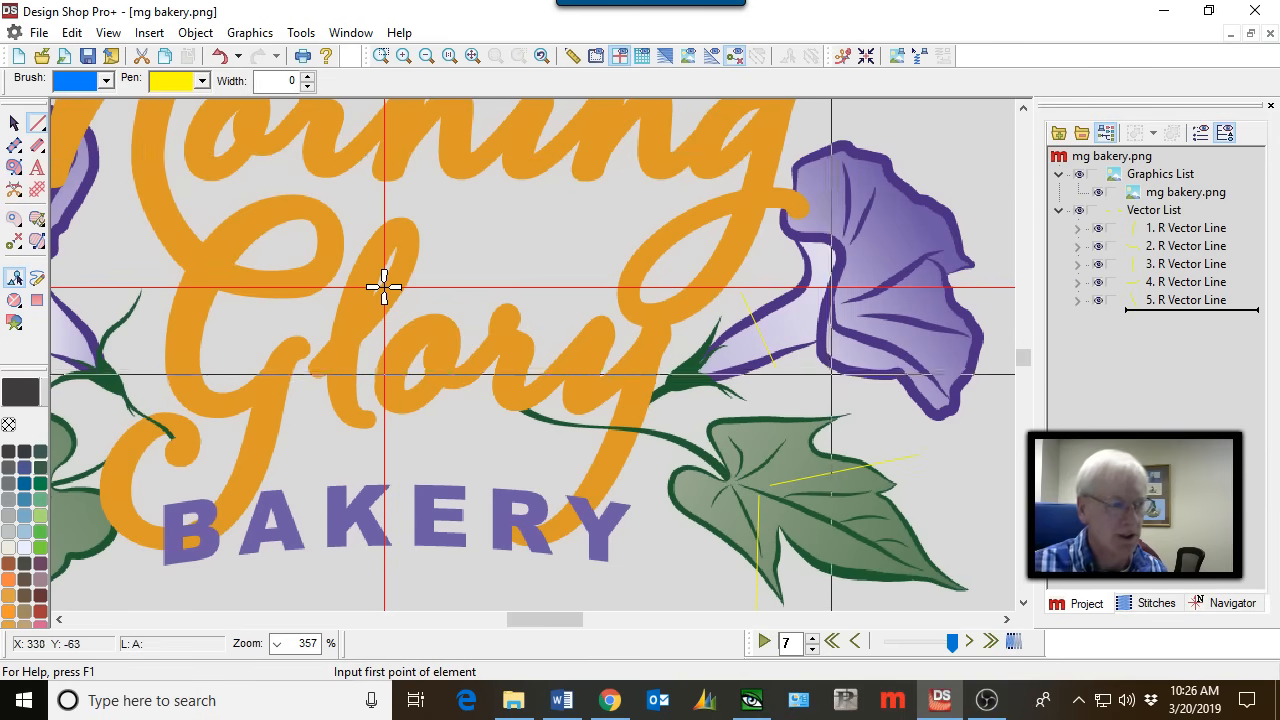
{"action": "left_click", "coordinate": [812, 320]}
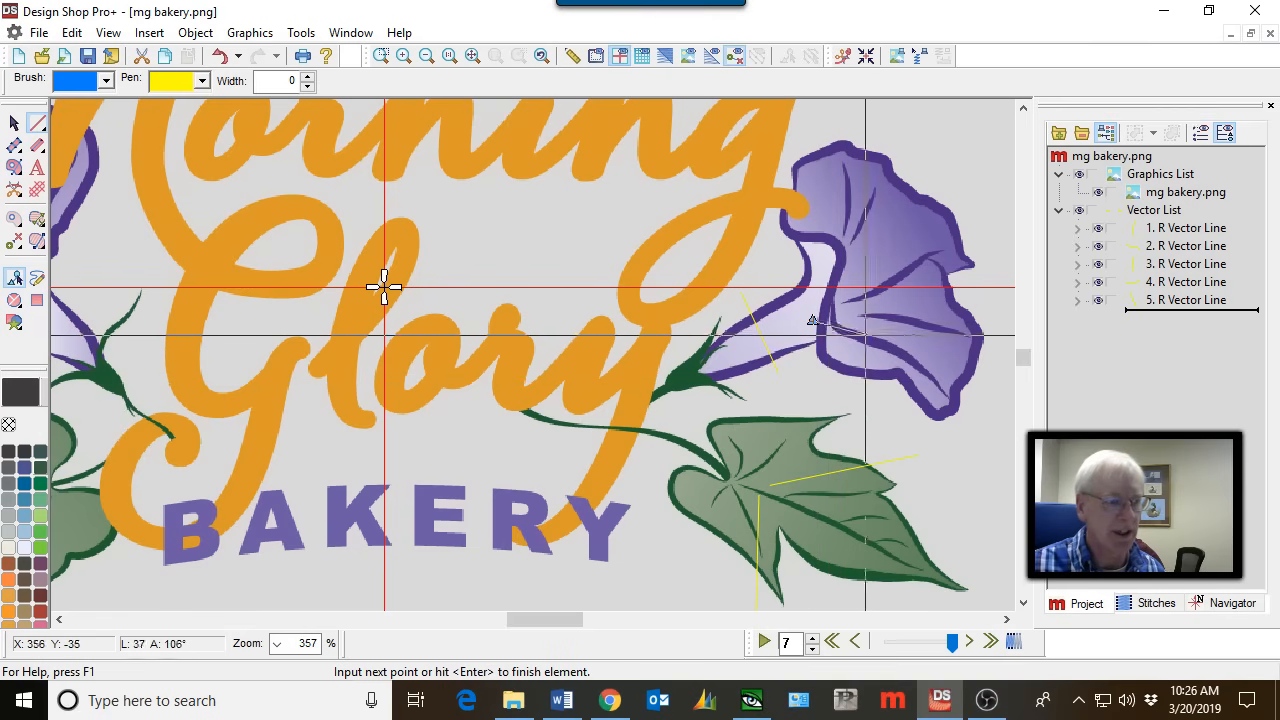
{"action": "left_click", "coordinate": [813, 361]}
{"action": "key", "text": "Return"}
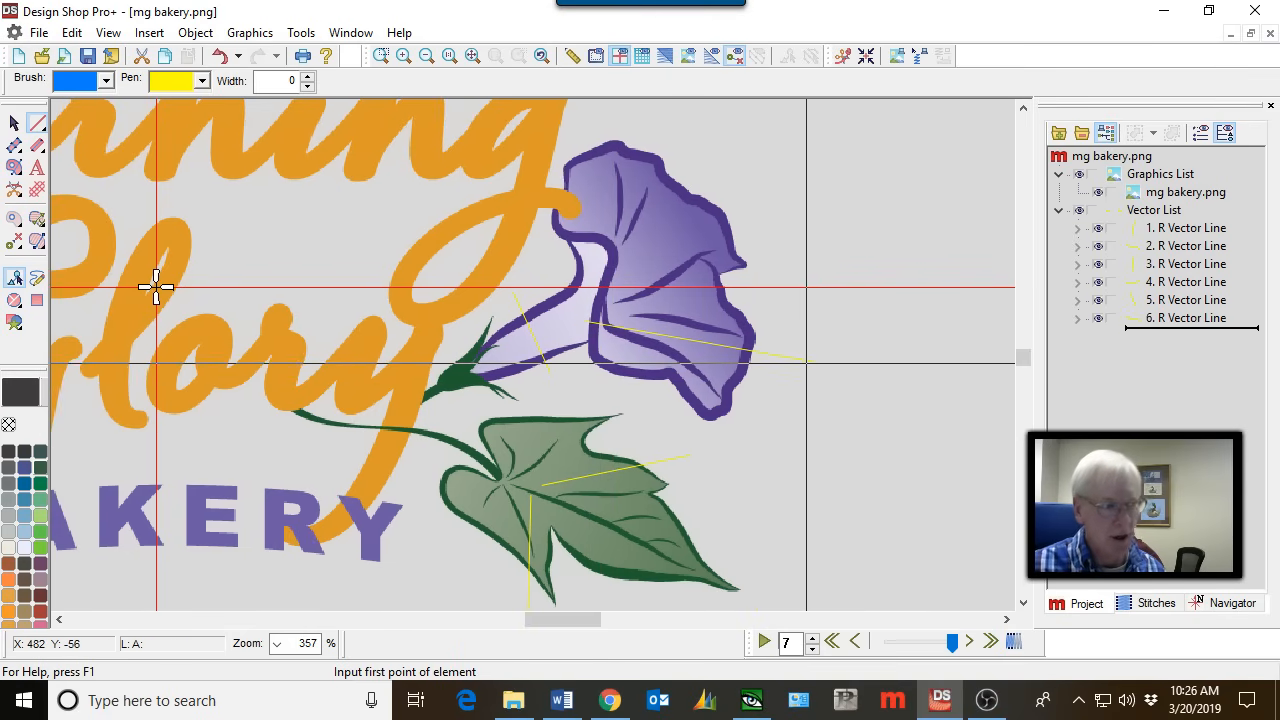
Draw a yellow vector line from the right flower's upper throat diagonally up and outward past the petal edge.
{"action": "left_click", "coordinate": [607, 257]}
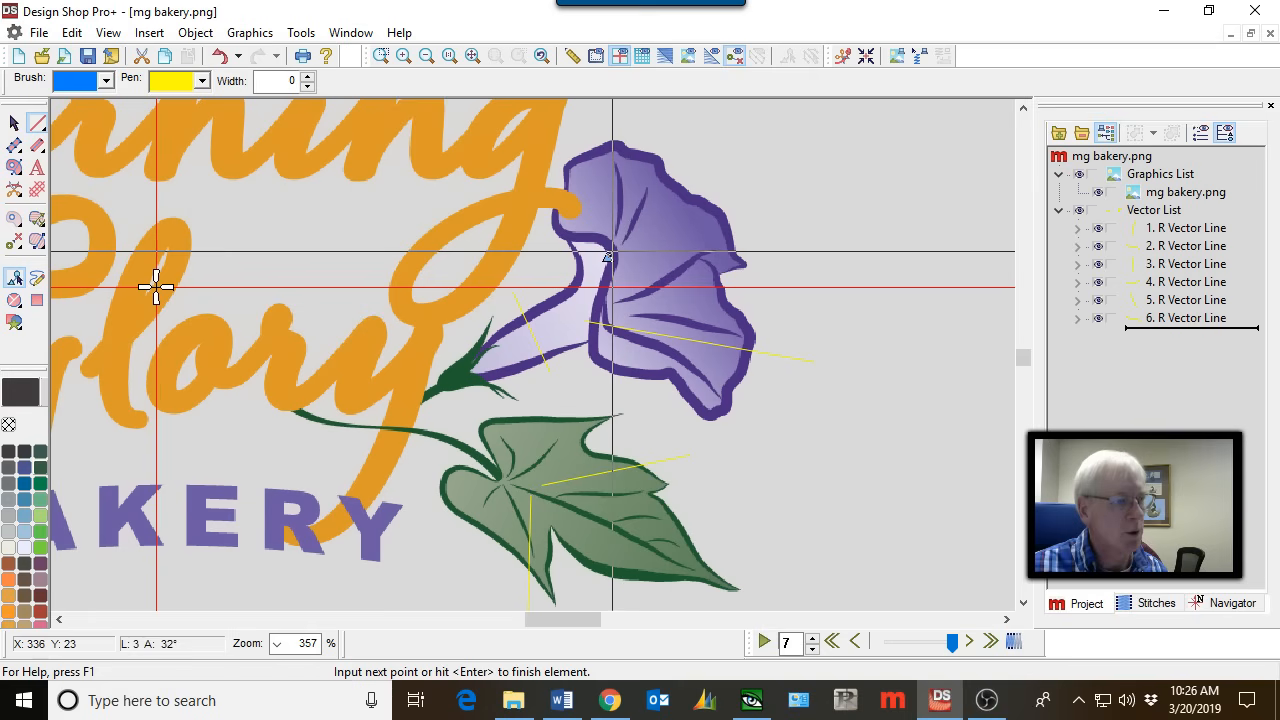
{"action": "left_click", "coordinate": [706, 143]}
{"action": "key", "text": "Return"}
Draw a horizontal yellow vector line about 1.36 wide along the base of BAKERY, from the B's lower-left corner to the Y's right edge.
{"action": "scroll", "coordinate": [707, 141], "scroll_direction": "left", "scroll_amount": 6}
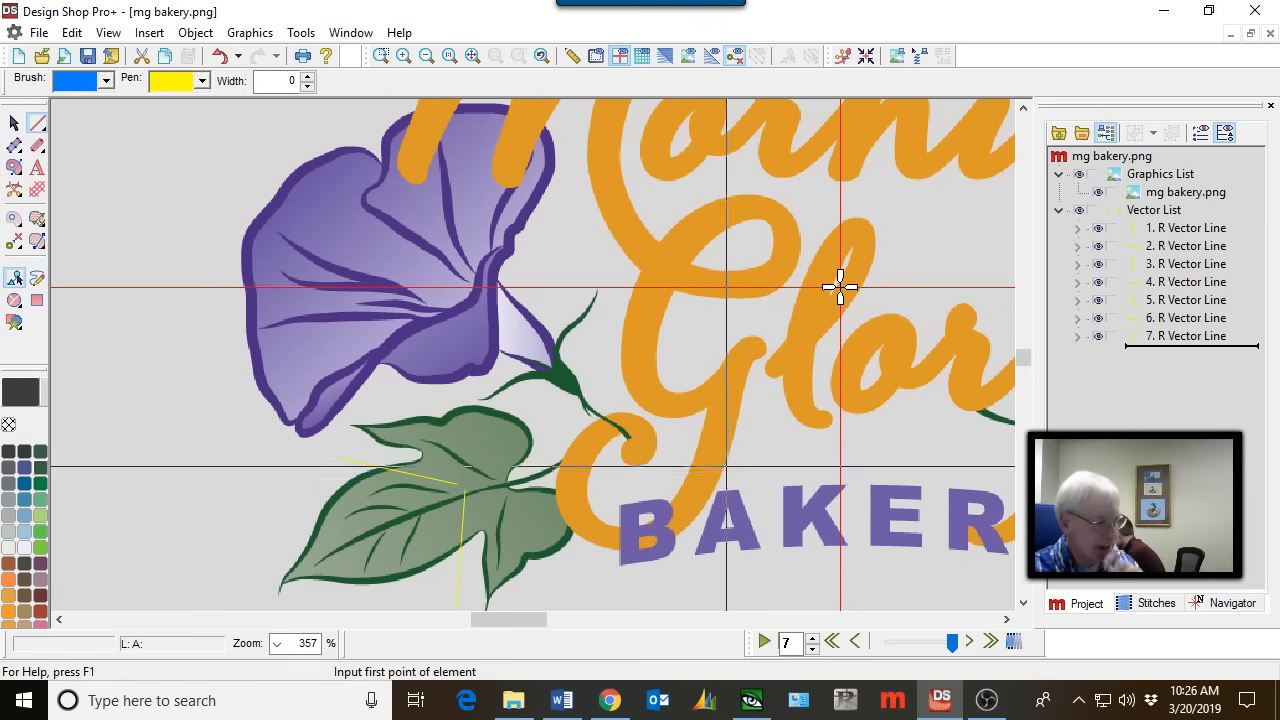
{"action": "scroll", "coordinate": [738, 575], "scroll_direction": "down", "scroll_amount": 1}
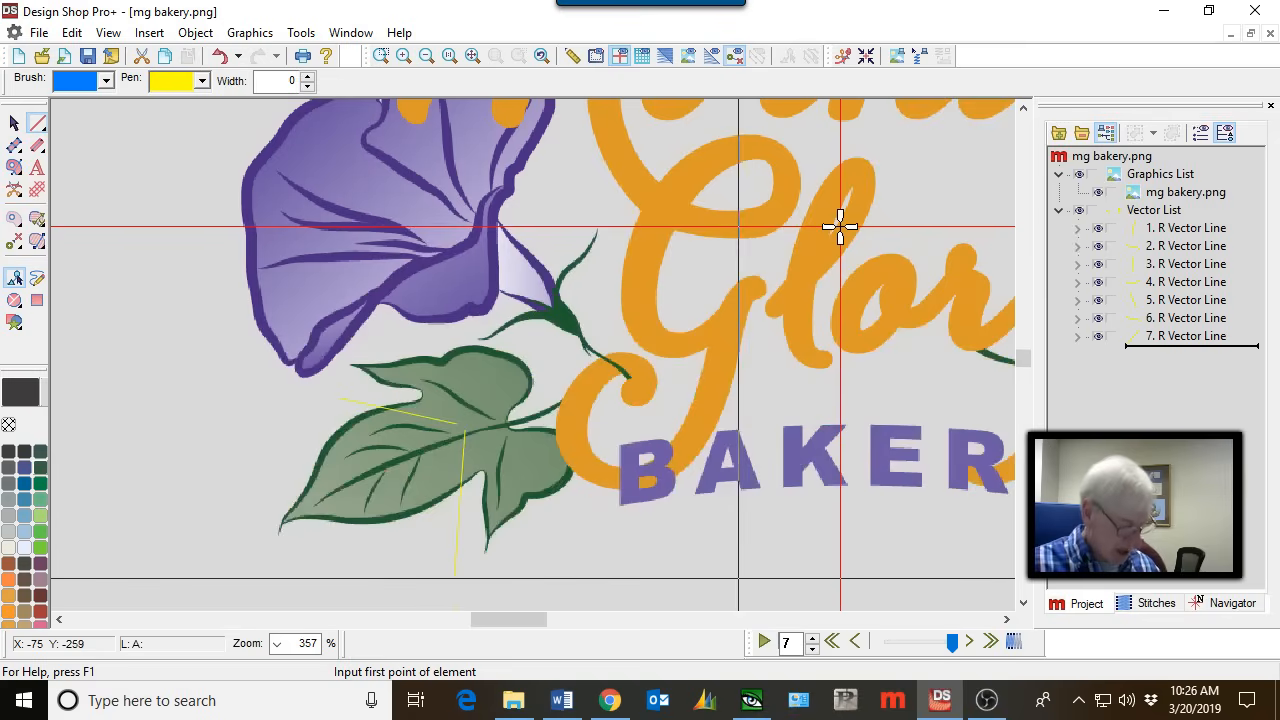
{"action": "scroll", "coordinate": [505, 470], "scroll_direction": "right", "scroll_amount": 1}
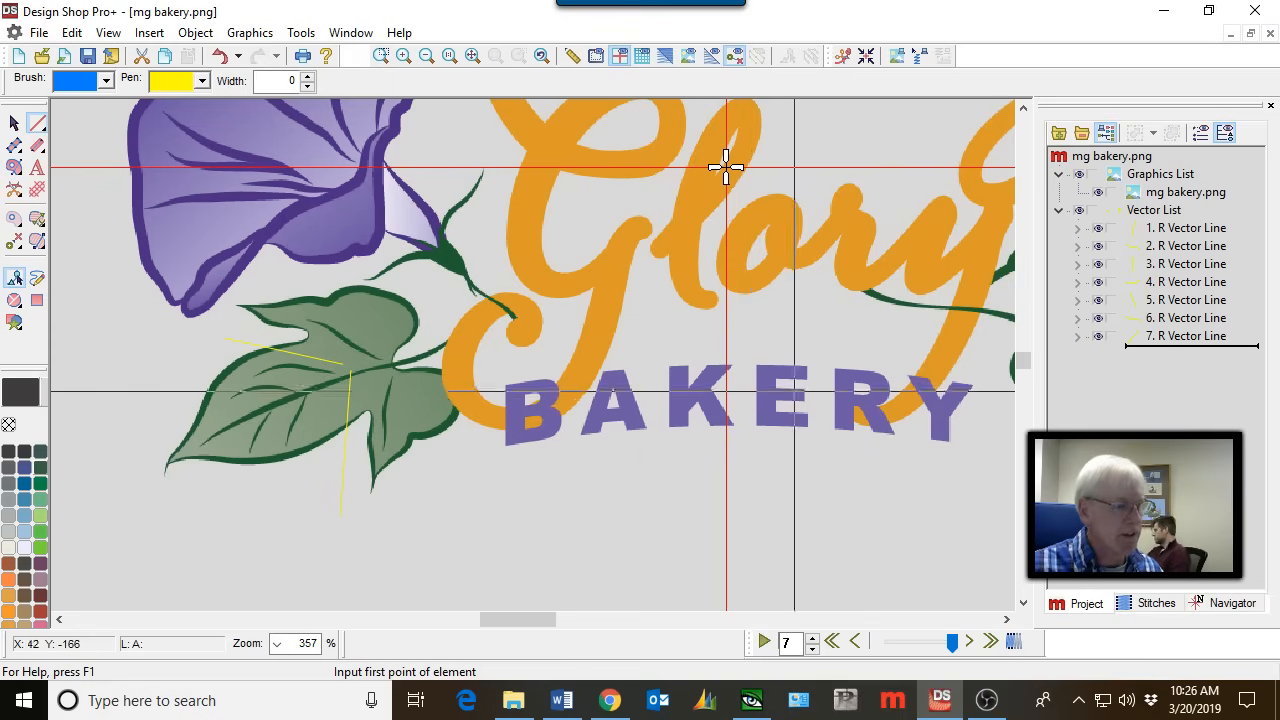
{"action": "scroll", "coordinate": [847, 391], "scroll_direction": "up", "scroll_amount": 1}
{"action": "scroll", "coordinate": [854, 406], "scroll_direction": "right", "scroll_amount": 1}
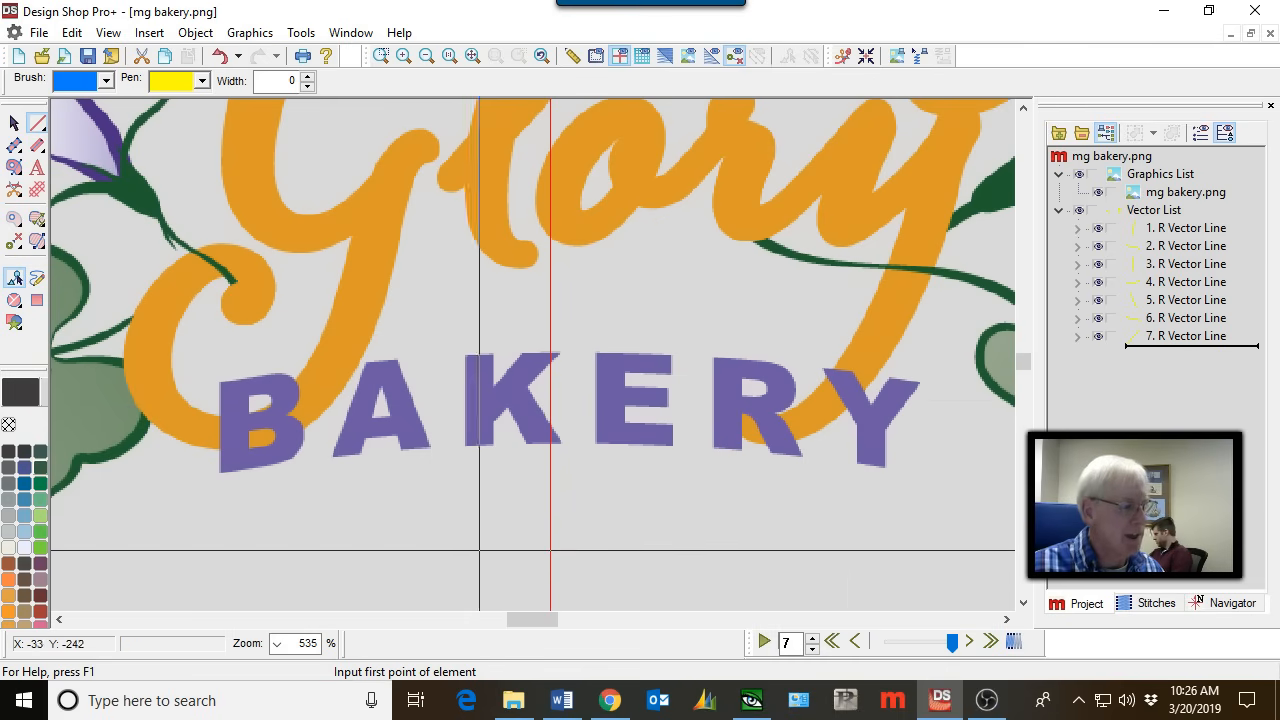
{"action": "left_click", "coordinate": [222, 473]}
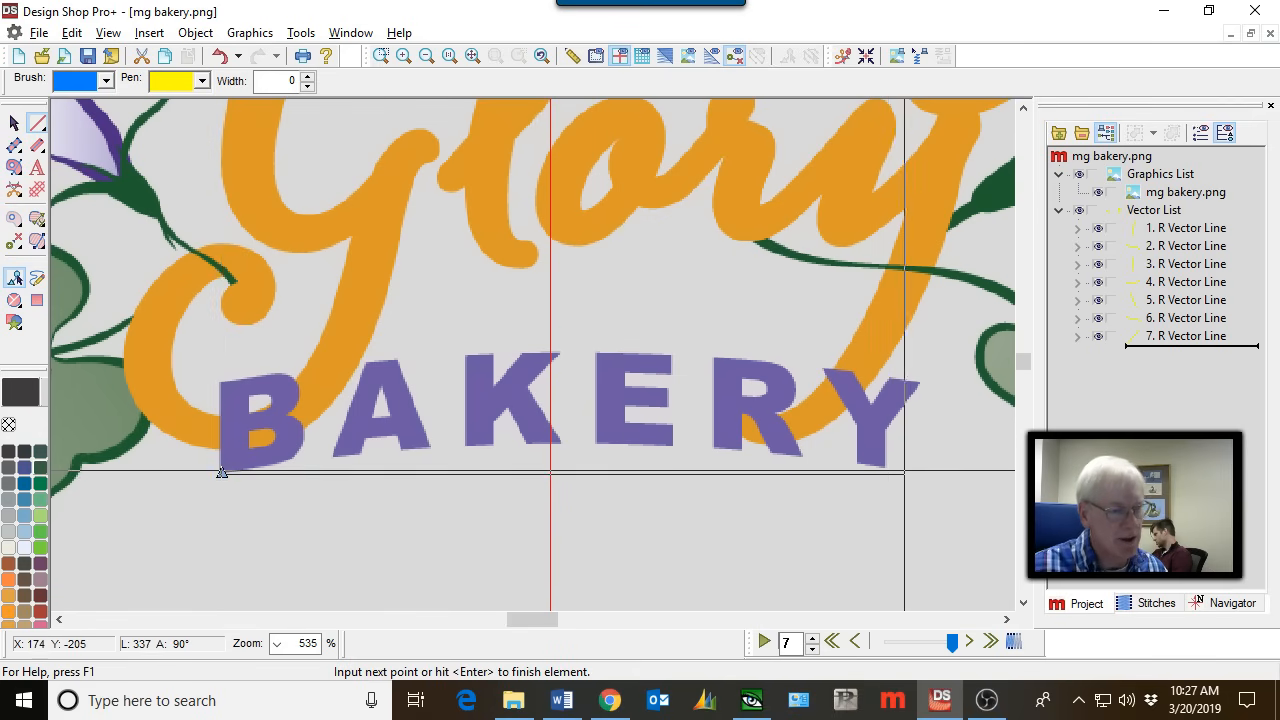
{"action": "left_click", "coordinate": [917, 472]}
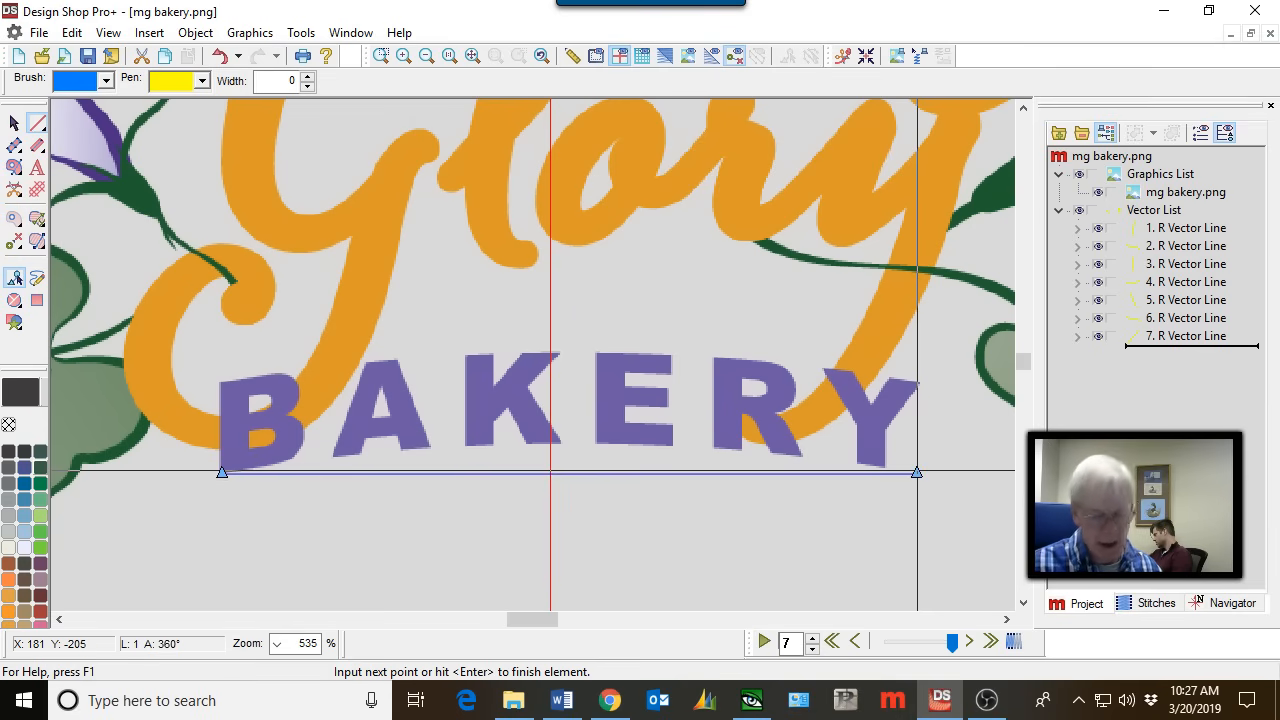
{"action": "key", "text": "Return"}
{"action": "key", "text": "Escape"}
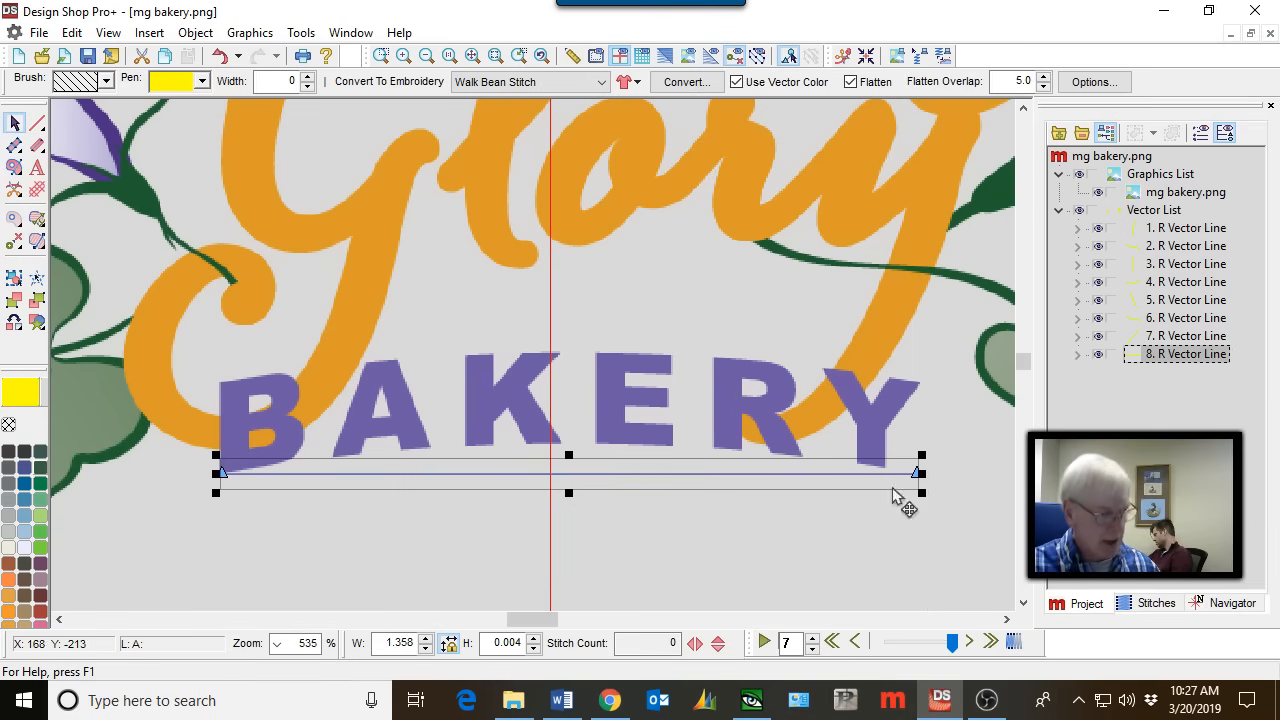
Bend the line under BAKERY upward at its midpoint into an arc about 0.067 high that follows the letters' bottoms.
{"action": "left_click", "coordinate": [562, 477]}
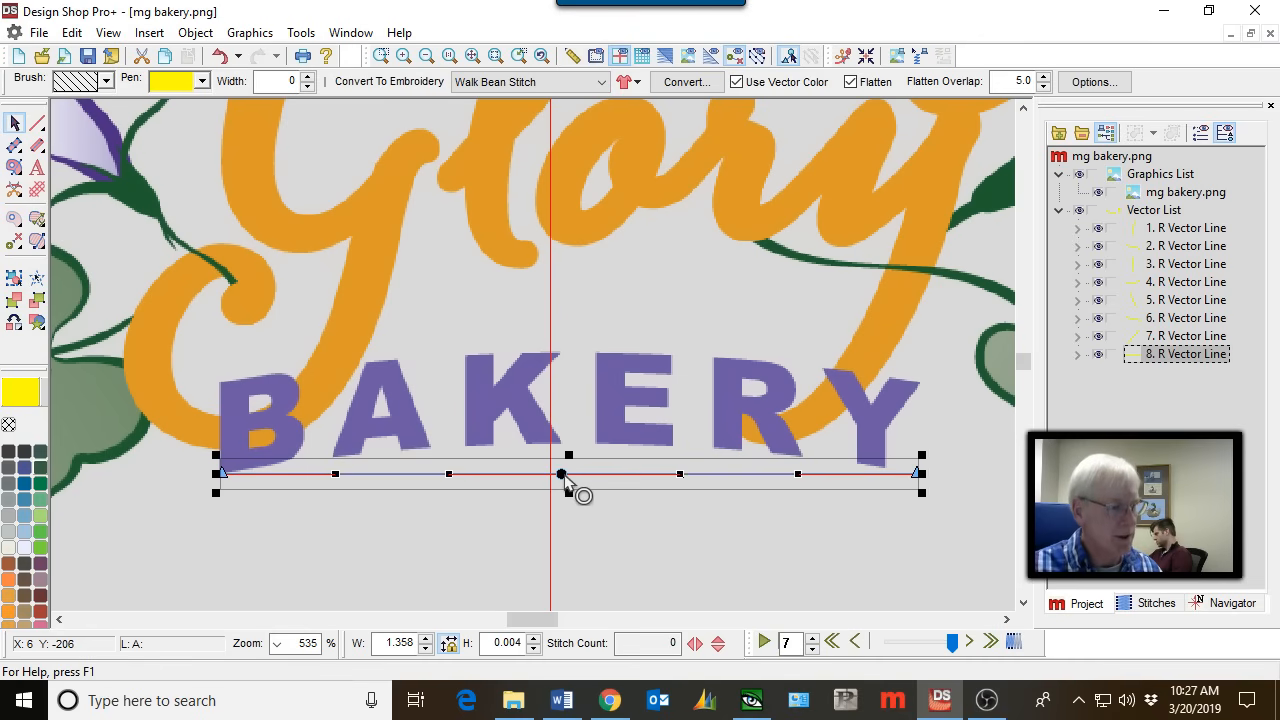
{"action": "mouse_move", "coordinate": [562, 474]}
{"action": "left_mouse_down"}
{"action": "mouse_move", "coordinate": [563, 455]}
{"action": "mouse_move", "coordinate": [577, 462]}
{"action": "left_mouse_up"}
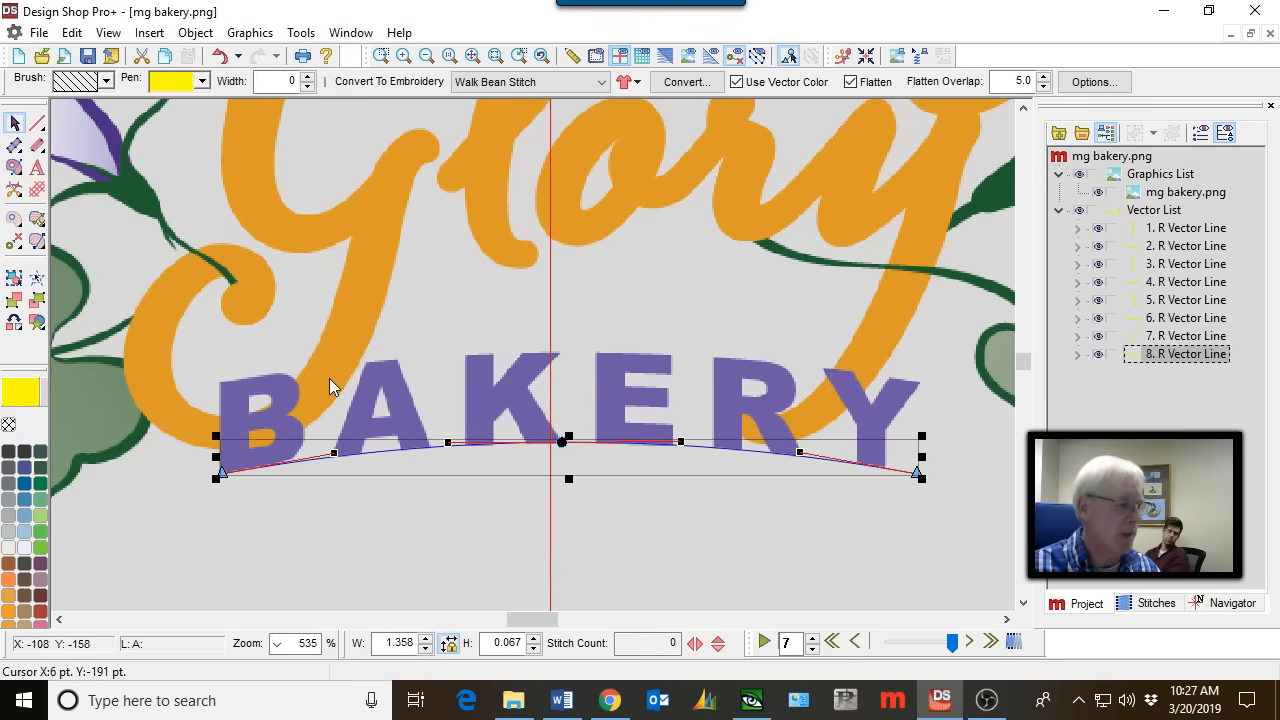
{"action": "left_click", "coordinate": [623, 452]}
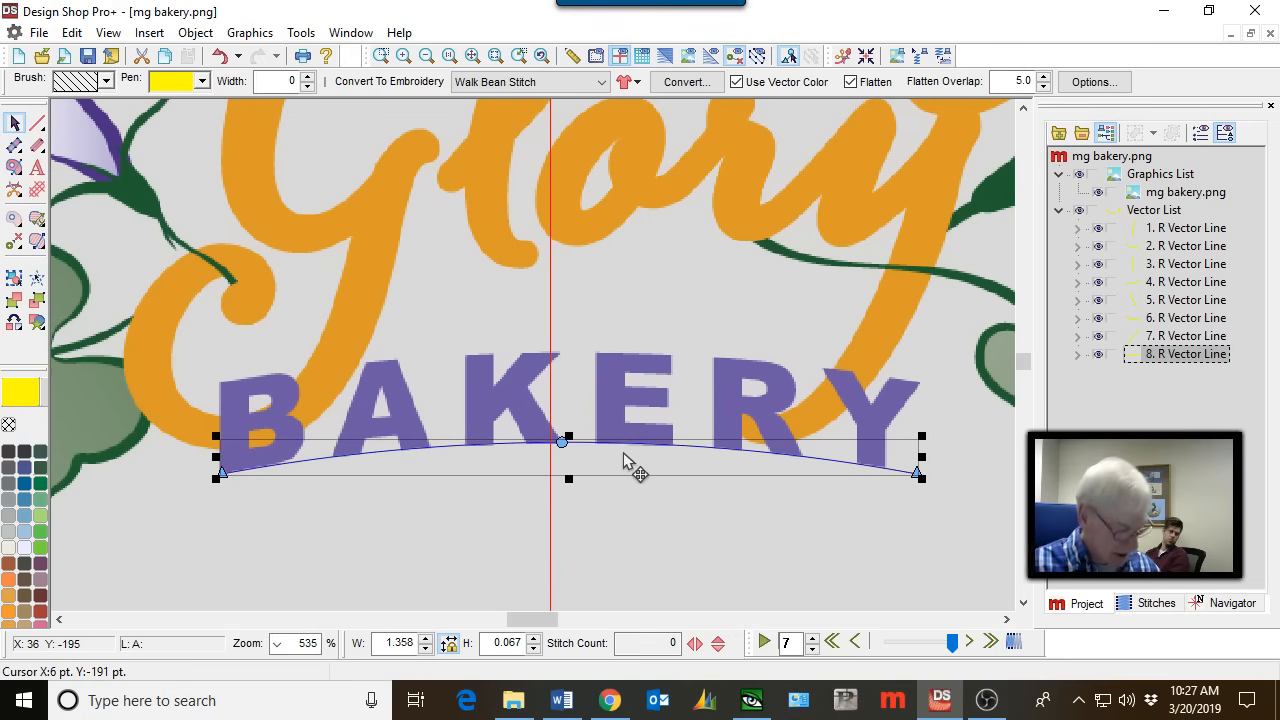
Duplicate the arc under BAKERY, move the copy up along the tops of the letters, and deselect it.
{"action": "key", "text": "ctrl+c"}
{"action": "key", "text": "ctrl+v"}
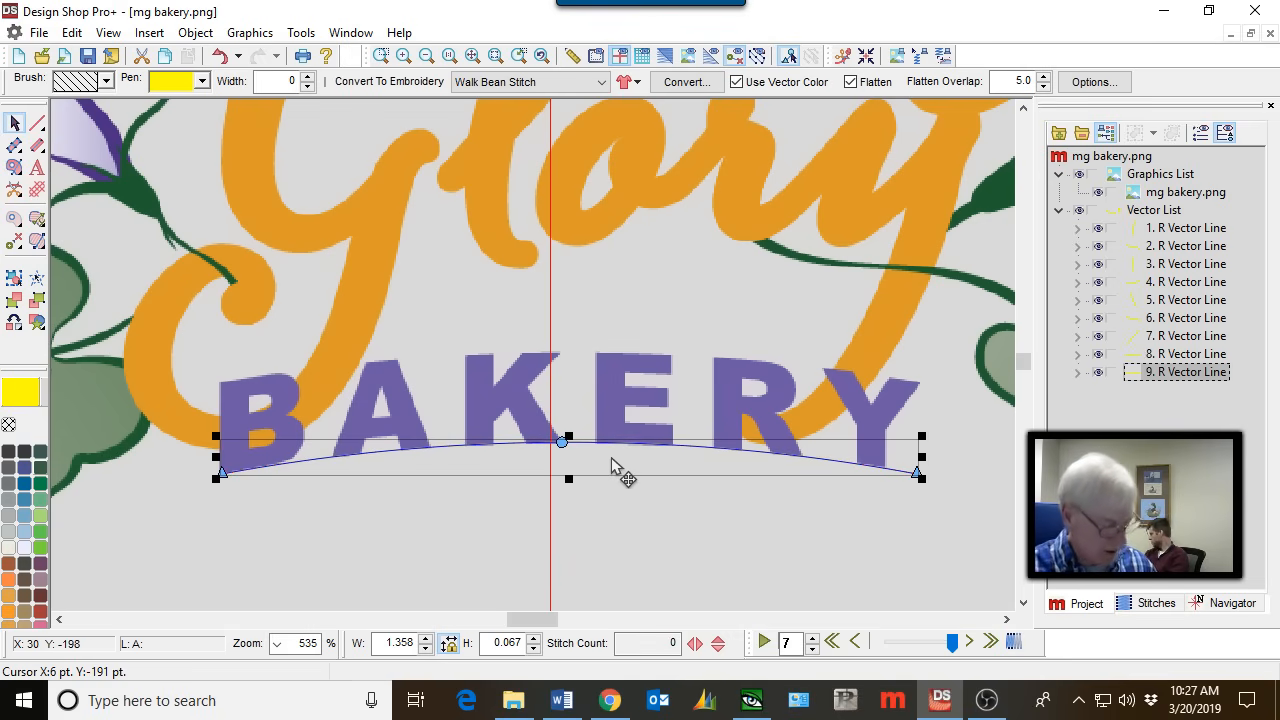
{"action": "left_click_drag", "start_coordinate": [611, 457], "coordinate": [611, 367]}
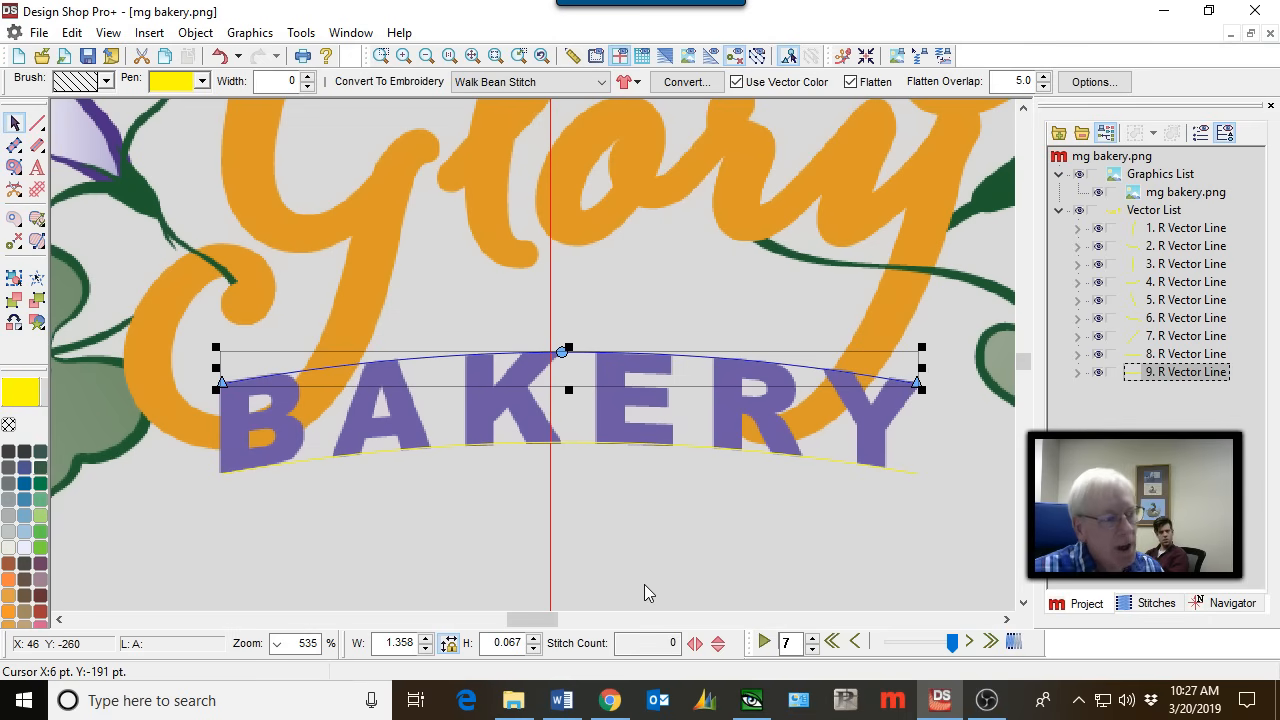
{"action": "left_click", "coordinate": [684, 498]}
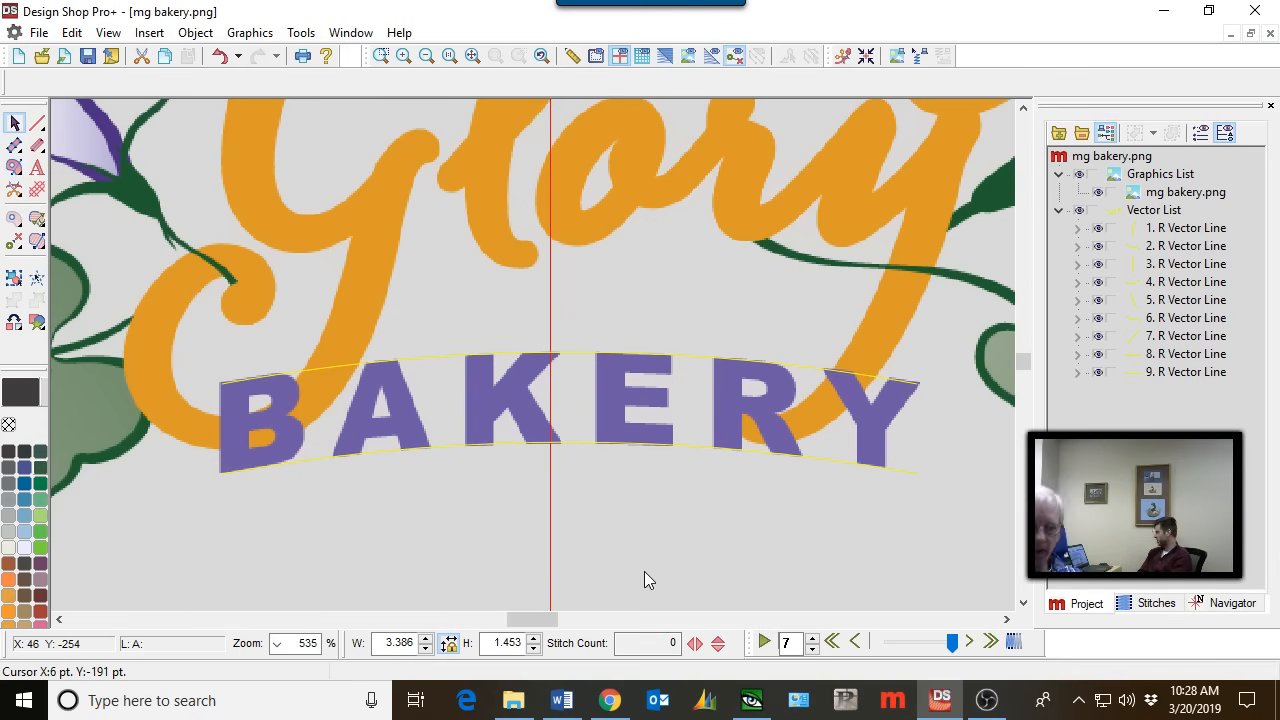
Open the object properties and enable Tie In and Tie Off for all elements.
{"action": "scroll", "coordinate": [624, 559], "scroll_direction": "down", "scroll_amount": 3}
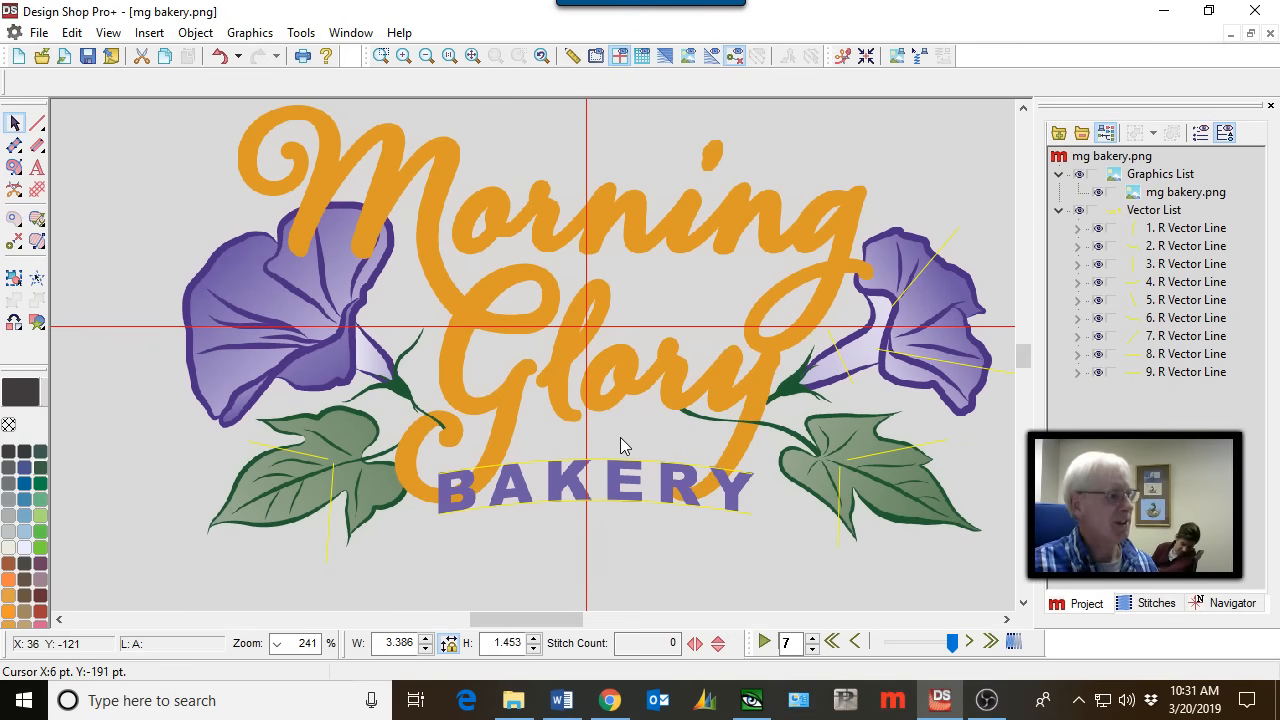
{"action": "left_click", "coordinate": [107, 33]}
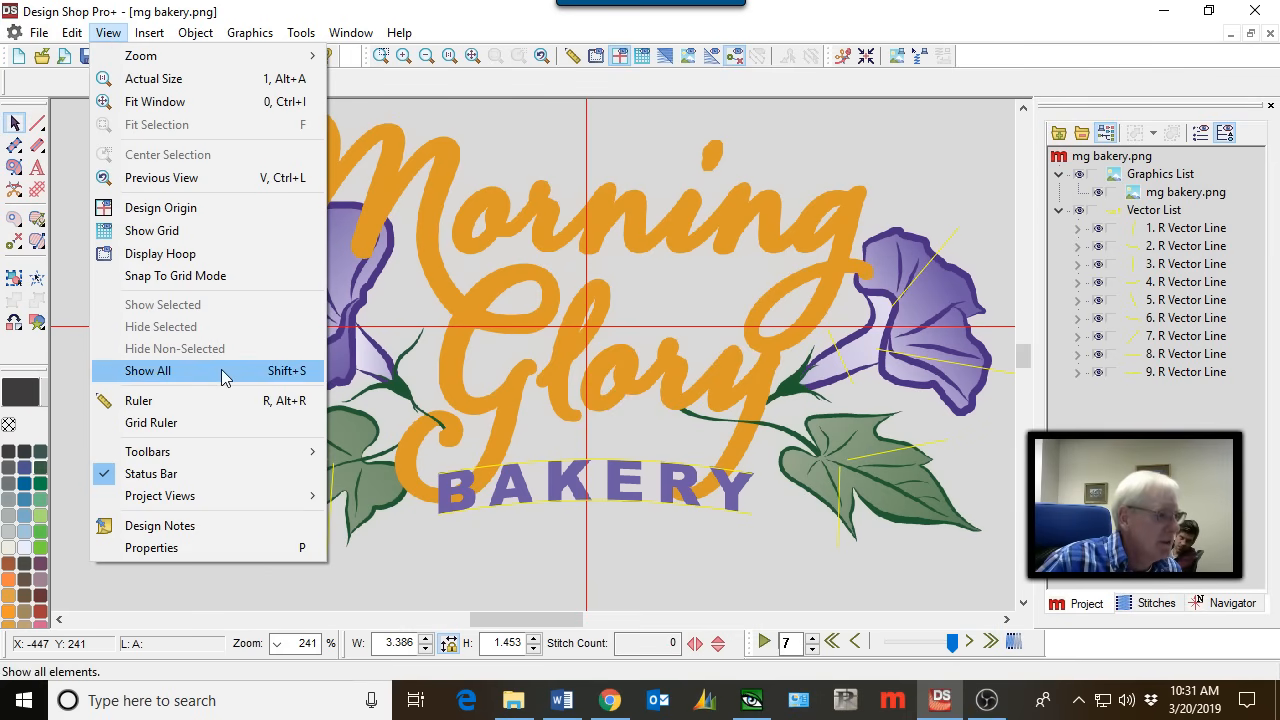
{"action": "left_click", "coordinate": [180, 547]}
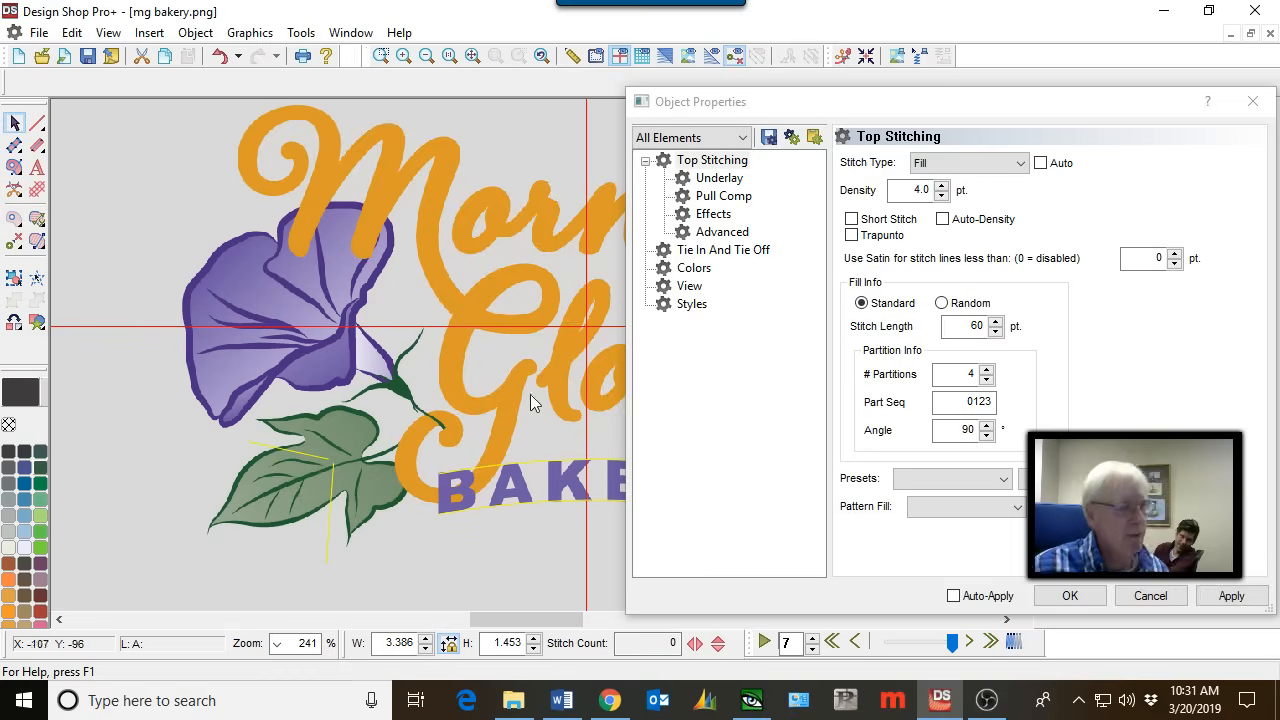
{"action": "left_click", "coordinate": [735, 252]}
{"action": "left_click", "coordinate": [861, 206]}
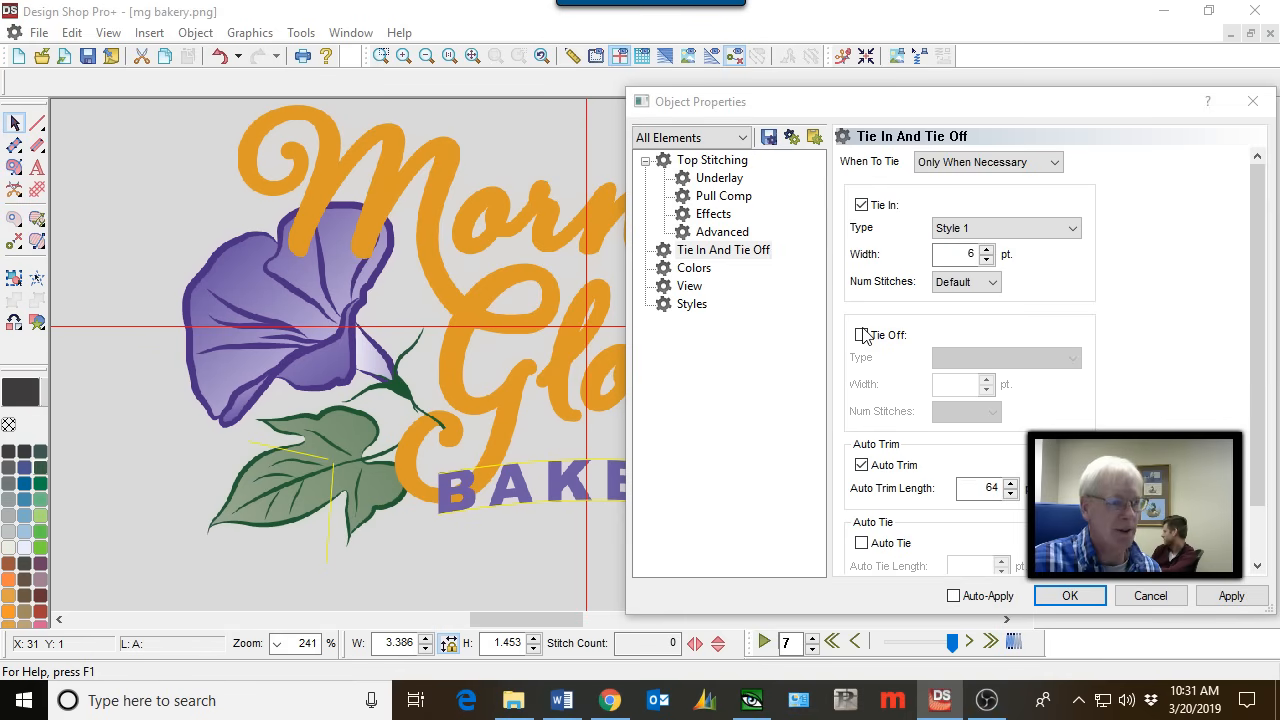
{"action": "left_click", "coordinate": [861, 336]}
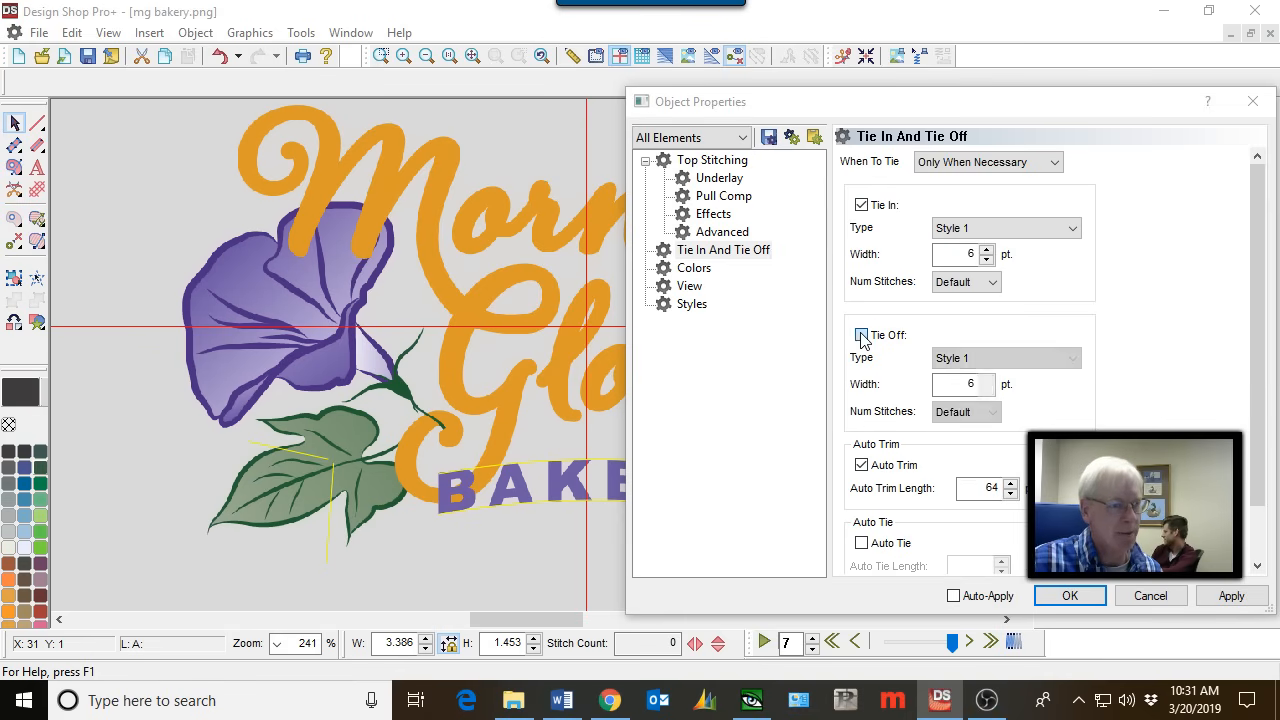
Set the Tie In width to 7 pt with 3 stitches and apply the tie settings to all elements.
{"action": "left_click", "coordinate": [987, 249]}
{"action": "left_click", "coordinate": [993, 282]}
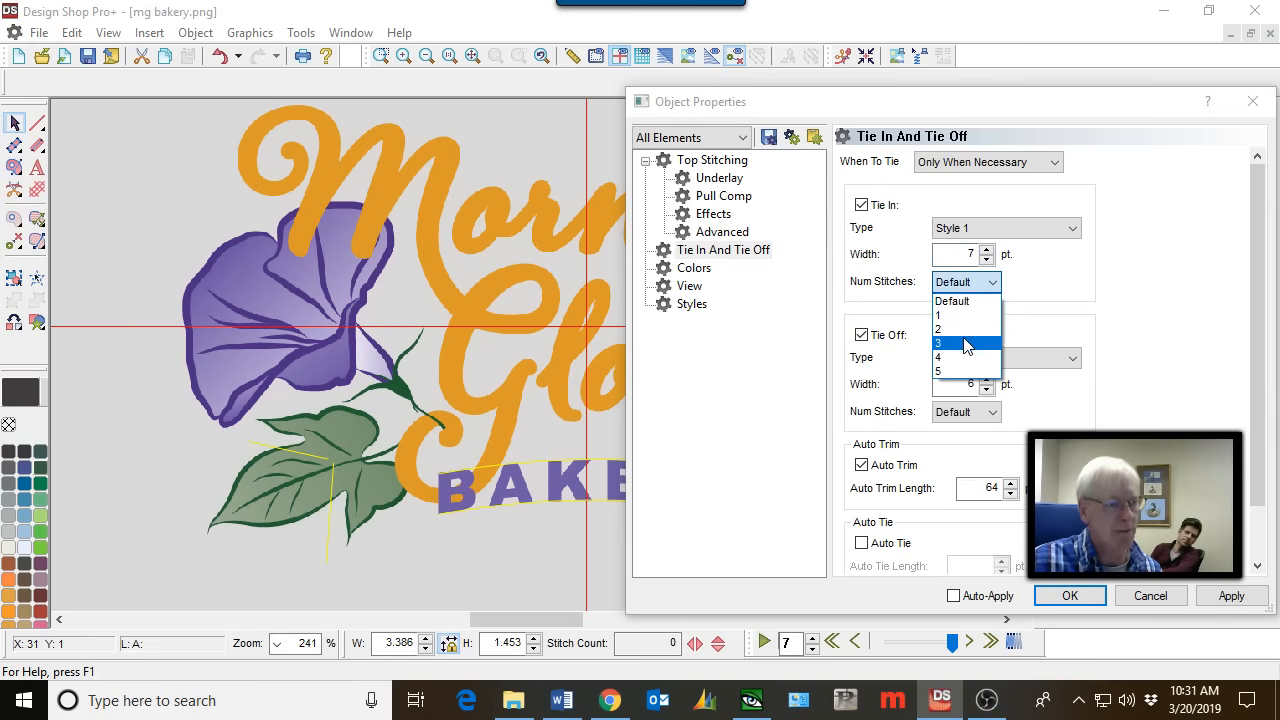
{"action": "left_click", "coordinate": [963, 337]}
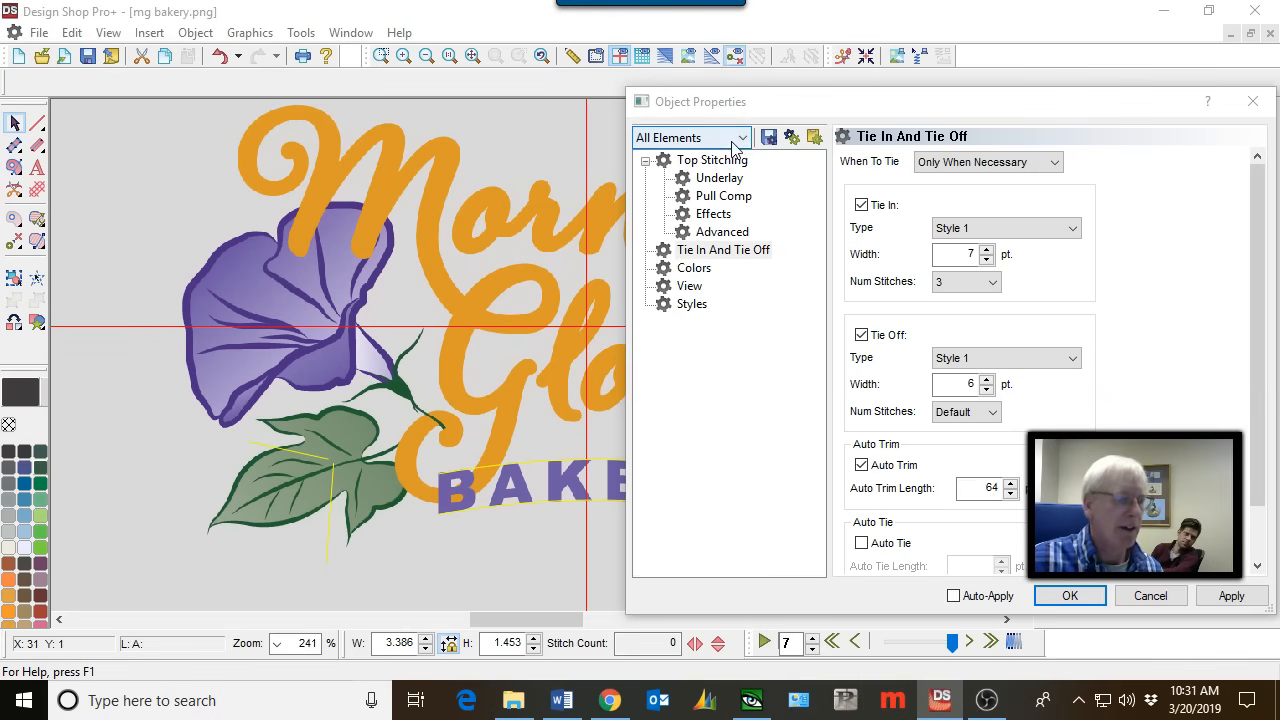
{"action": "left_click", "coordinate": [1235, 600]}
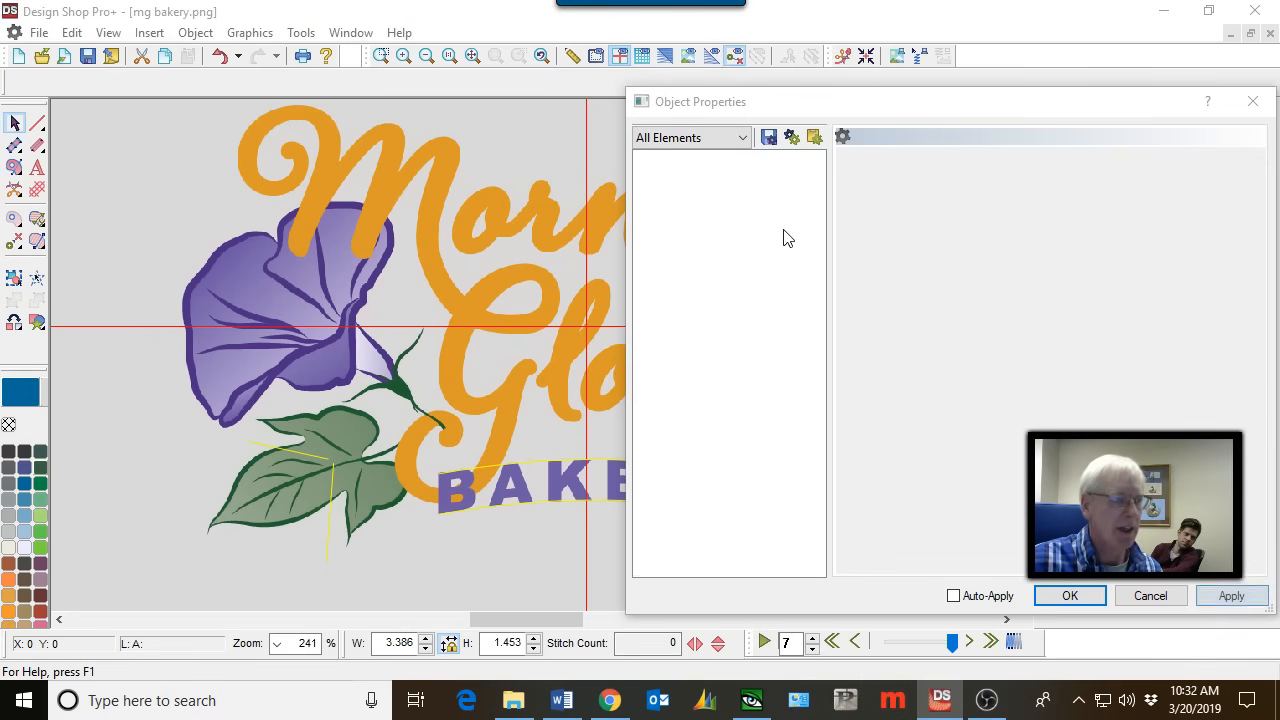
Set the top stitching density of Satin elements to 4.4 pt and apply it.
{"action": "left_click", "coordinate": [741, 138]}
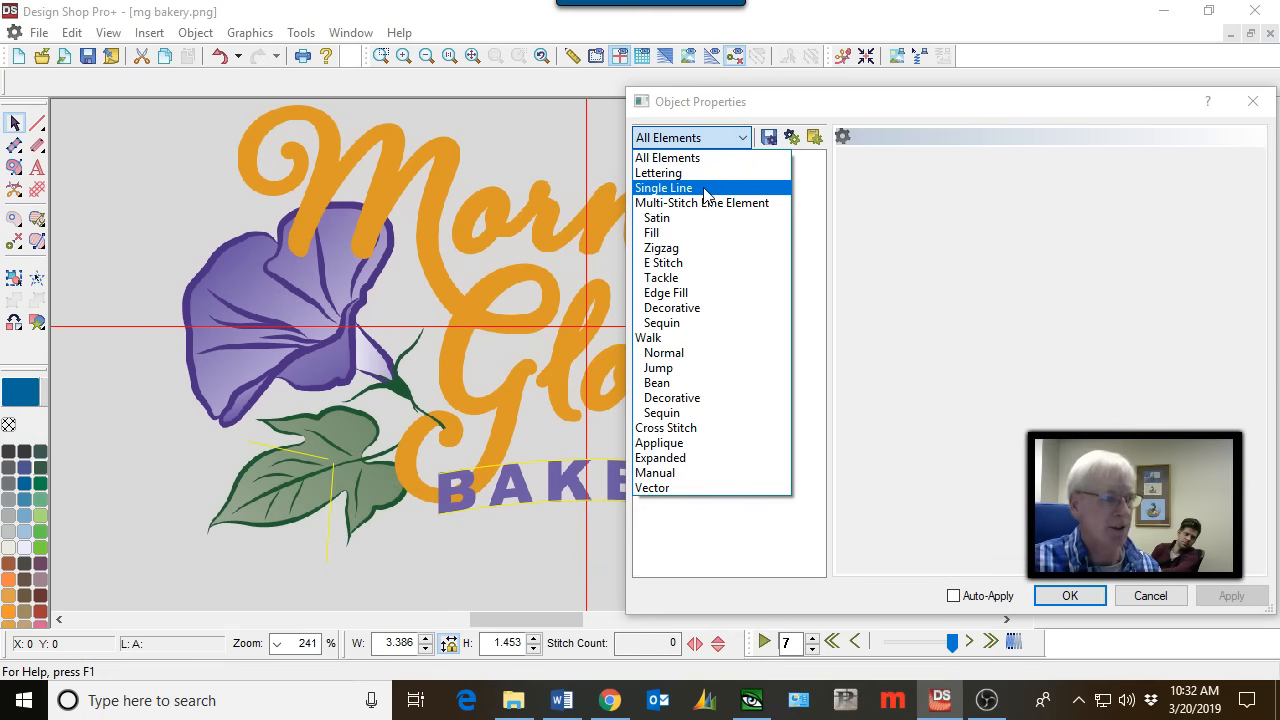
{"action": "left_click", "coordinate": [750, 217]}
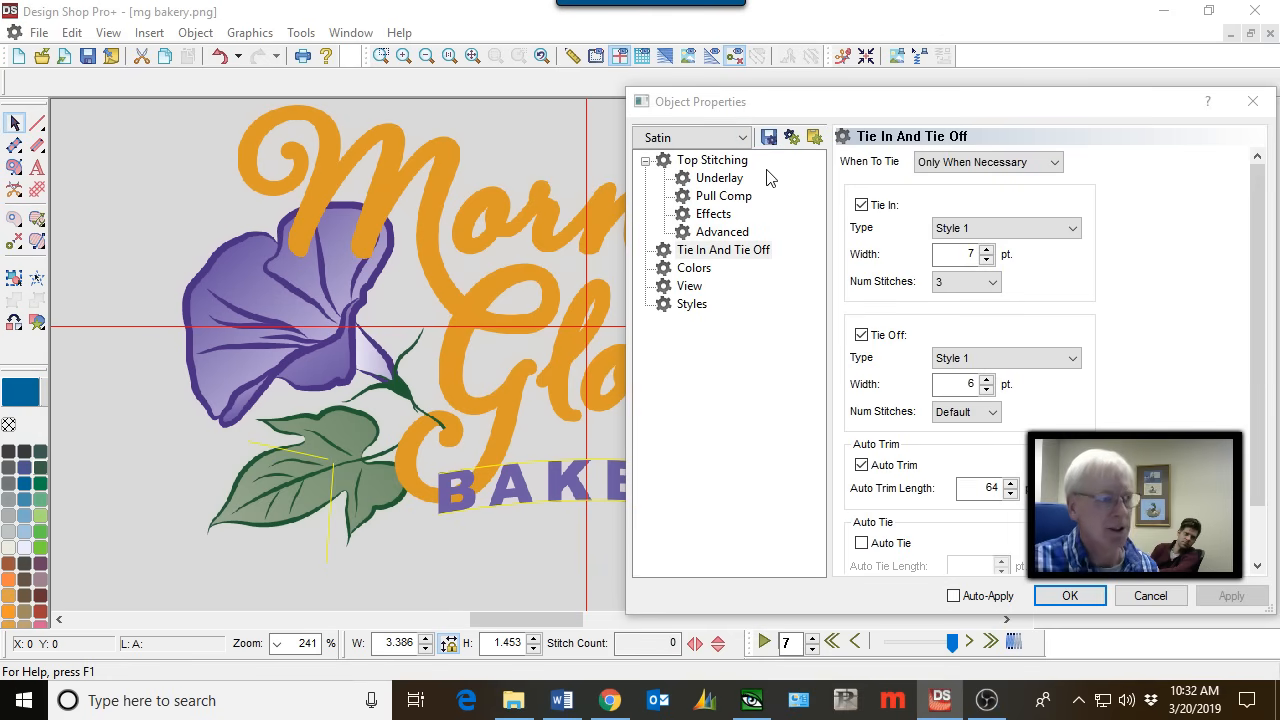
{"action": "left_click", "coordinate": [712, 160]}
{"action": "double_click", "coordinate": [930, 189]}
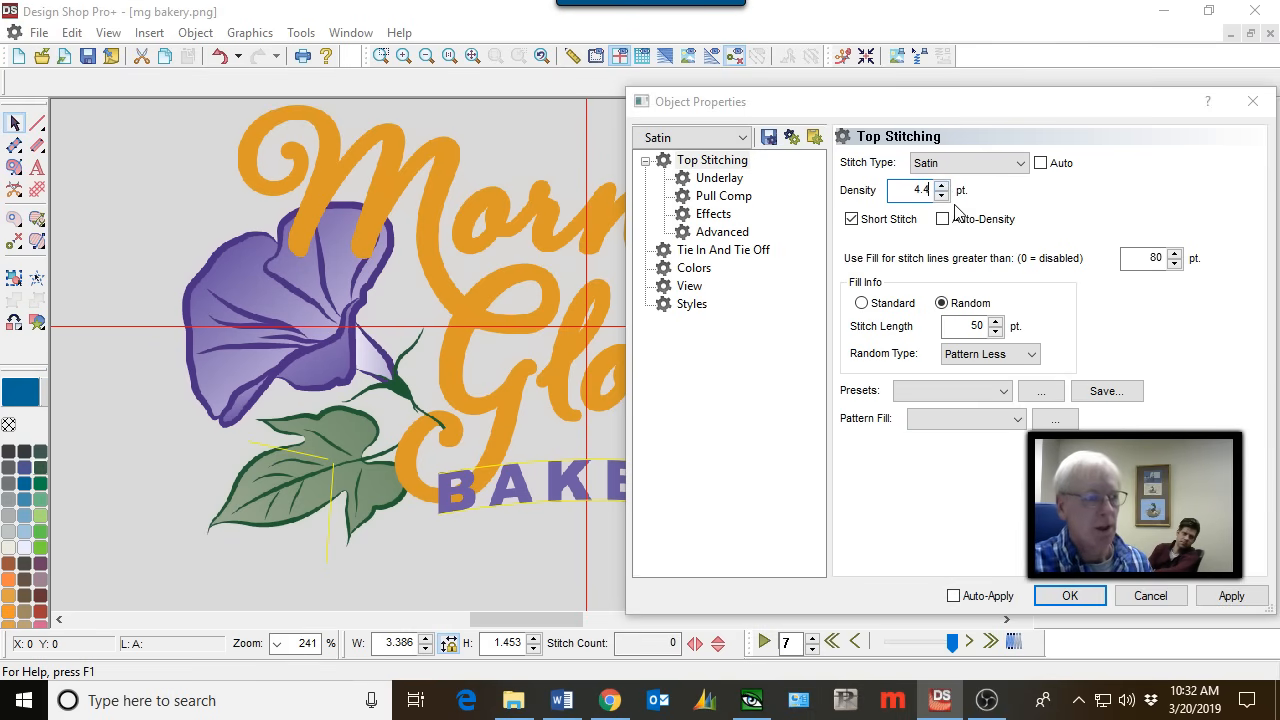
{"action": "left_click", "coordinate": [1222, 597]}
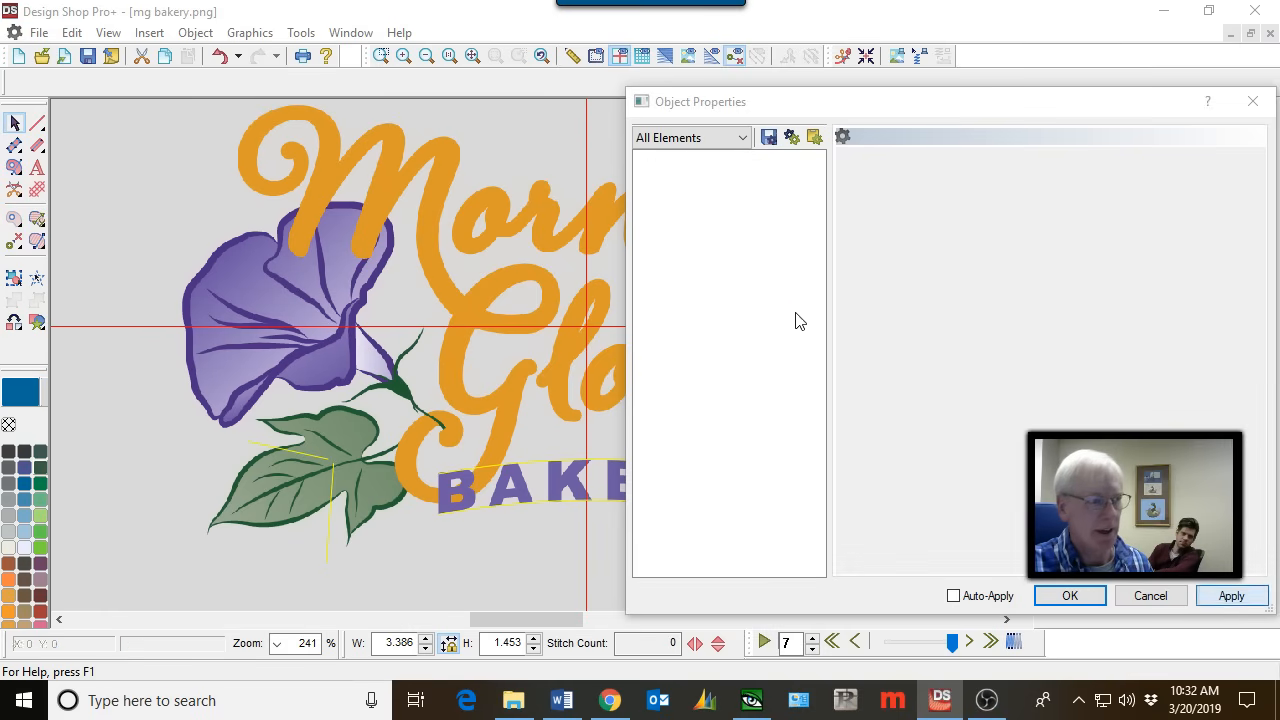
Set the top stitching density of Fill elements to 3.8 pt and apply it.
{"action": "left_click", "coordinate": [697, 140]}
{"action": "left_click", "coordinate": [706, 238]}
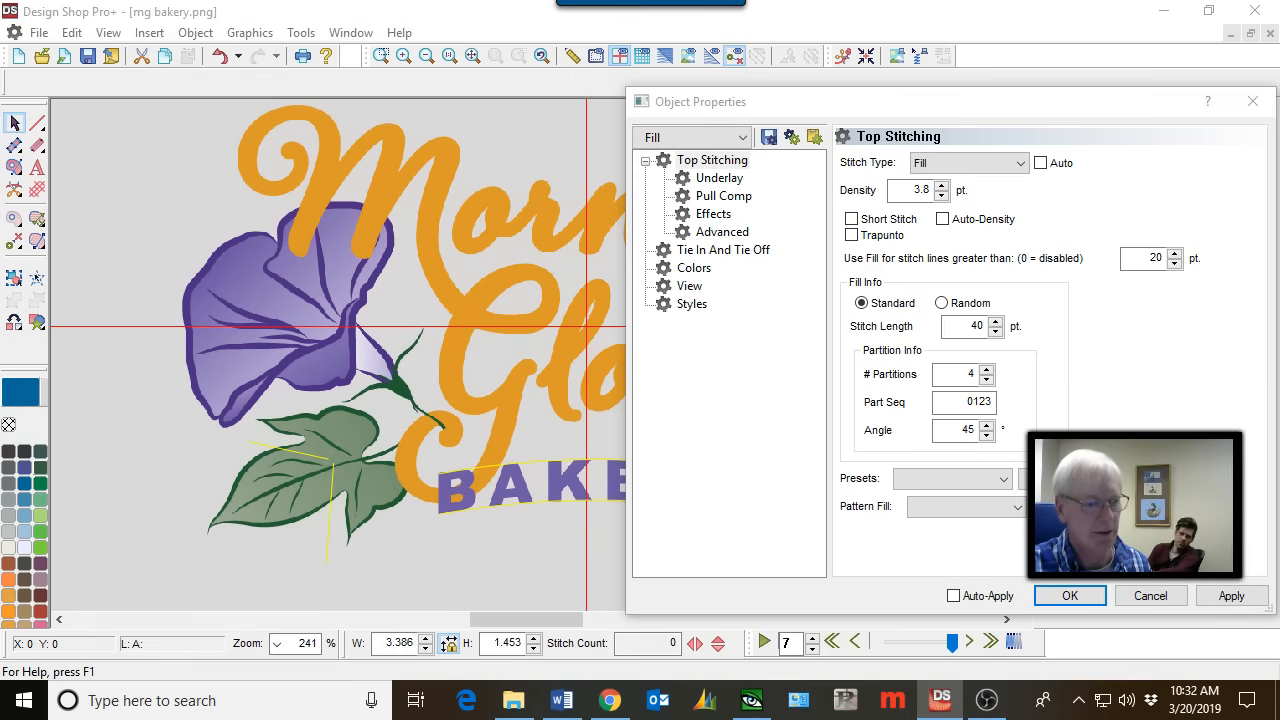
{"action": "left_click", "coordinate": [1234, 596]}
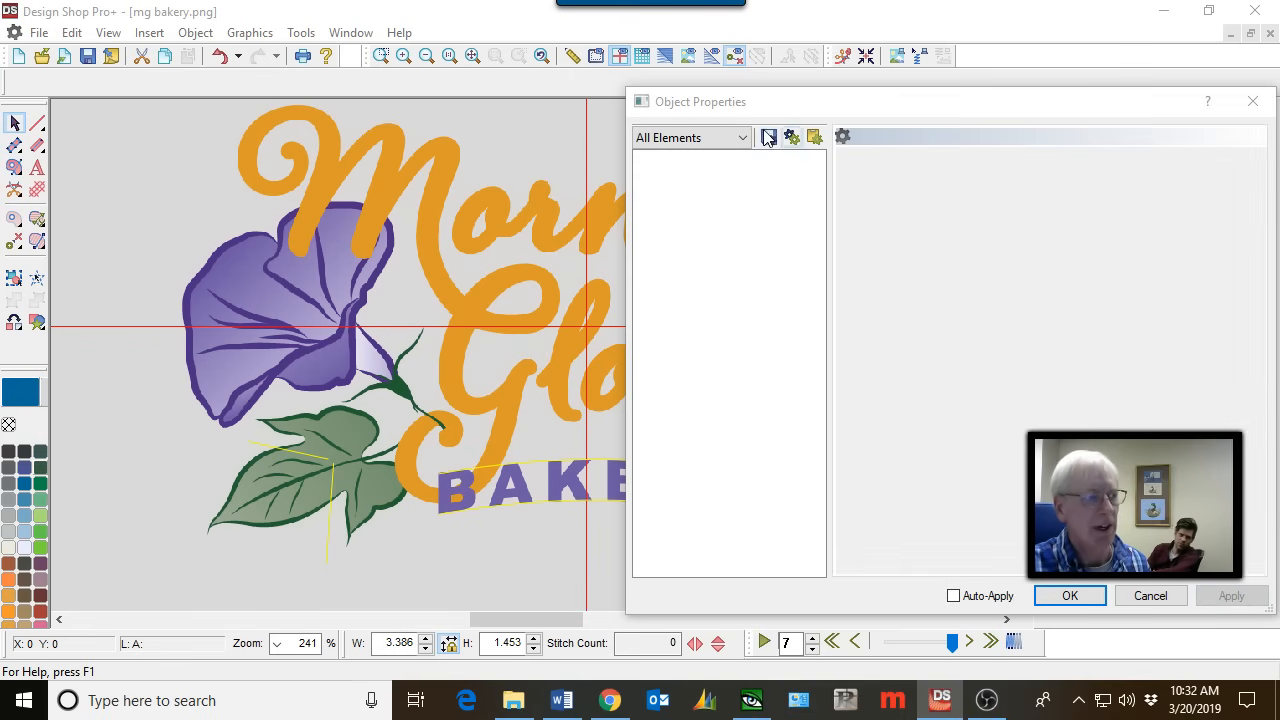
Save the property settings as defaults for the current document only.
{"action": "left_click", "coordinate": [770, 143]}
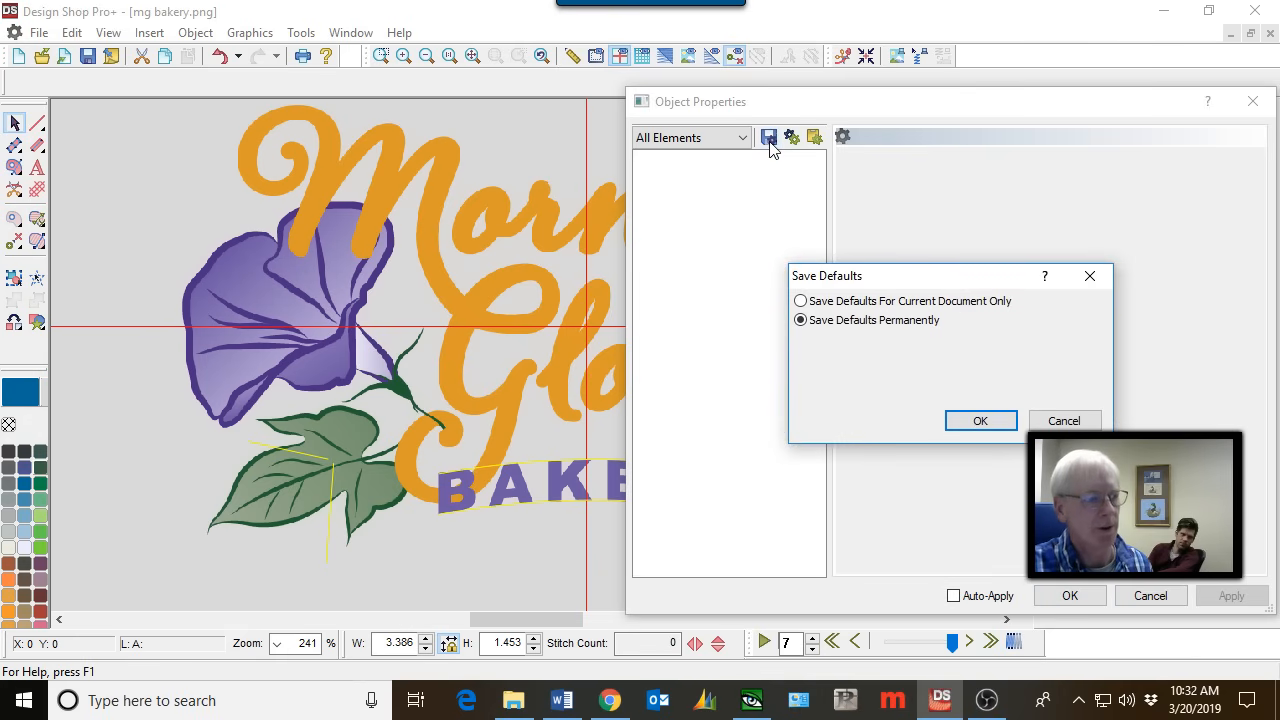
{"action": "left_click", "coordinate": [802, 302]}
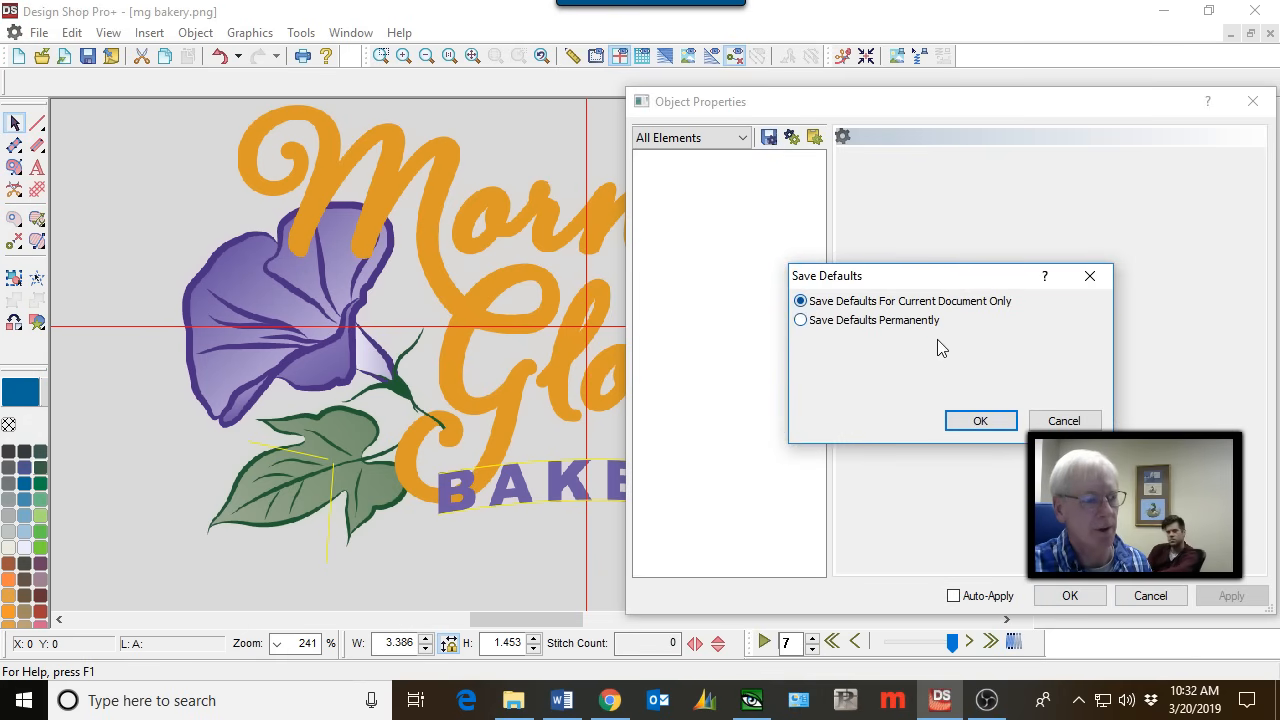
{"action": "left_click", "coordinate": [979, 421]}
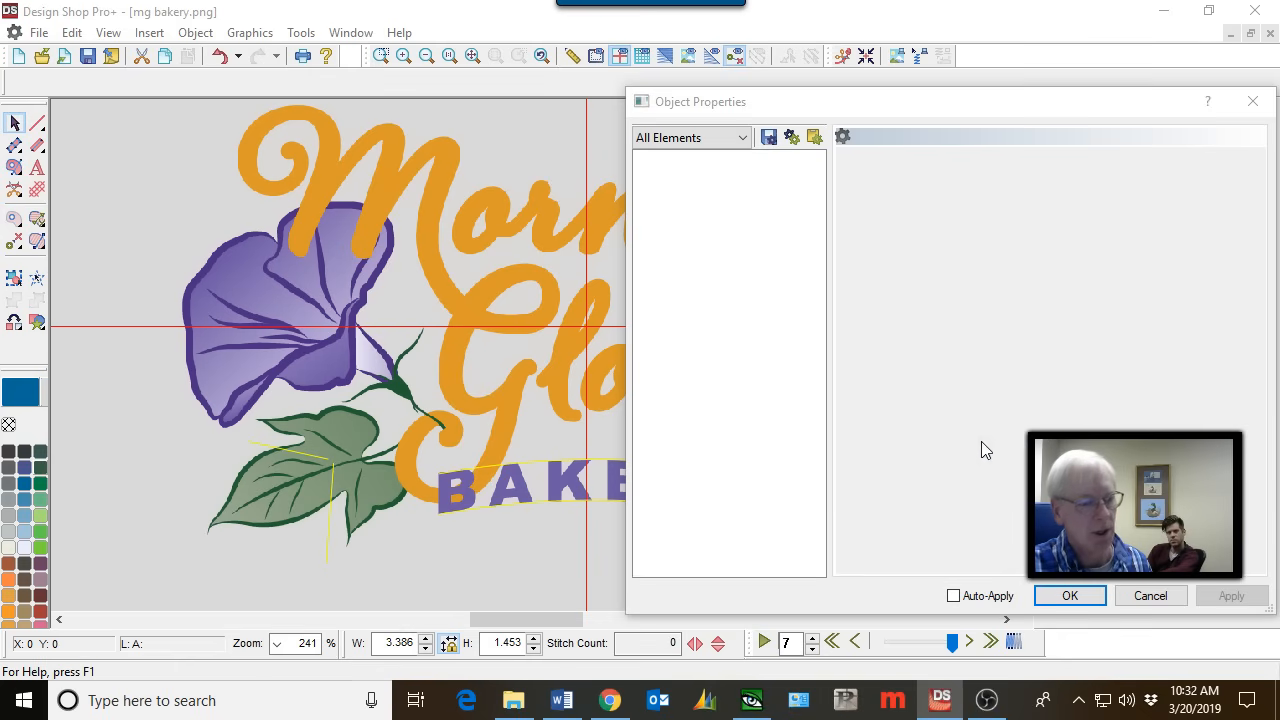
Close the saved property settings and digitize a three-point Normal walk stitch across the left leaf, from its upper middle to its right lobe.
{"action": "left_click", "coordinate": [1069, 596]}
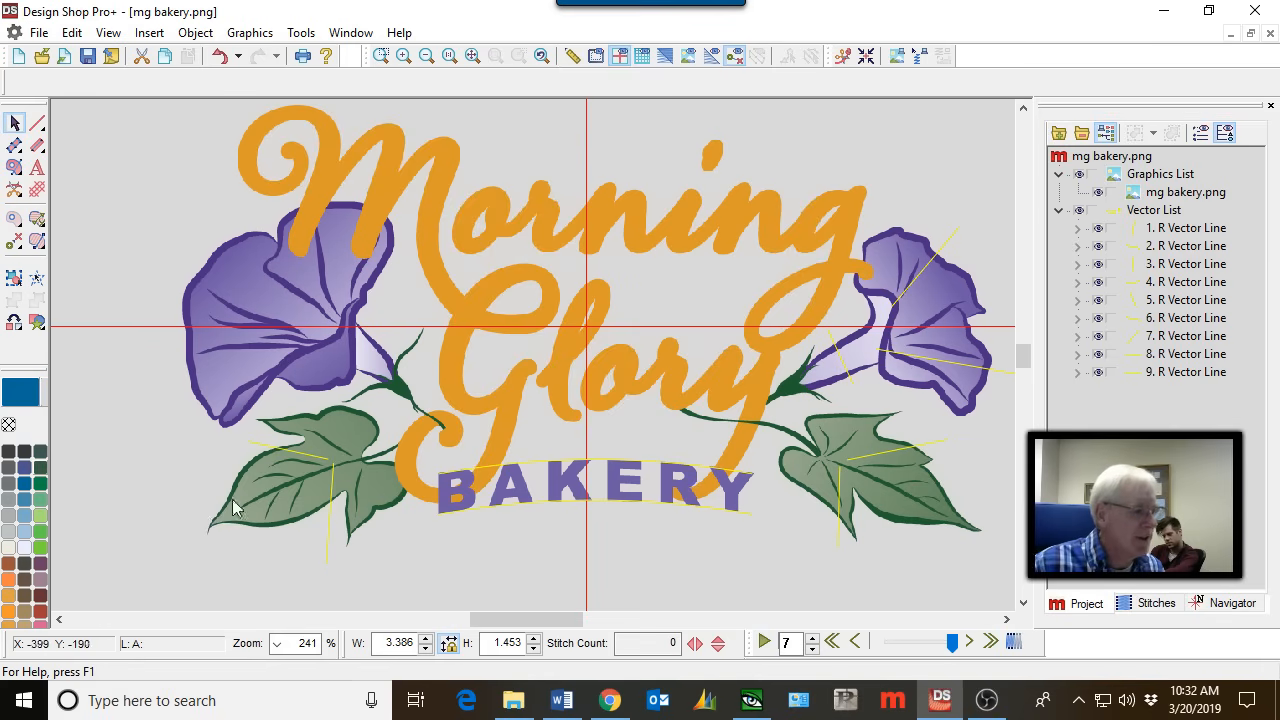
{"action": "scroll", "coordinate": [209, 500], "scroll_direction": "up", "scroll_amount": 3}
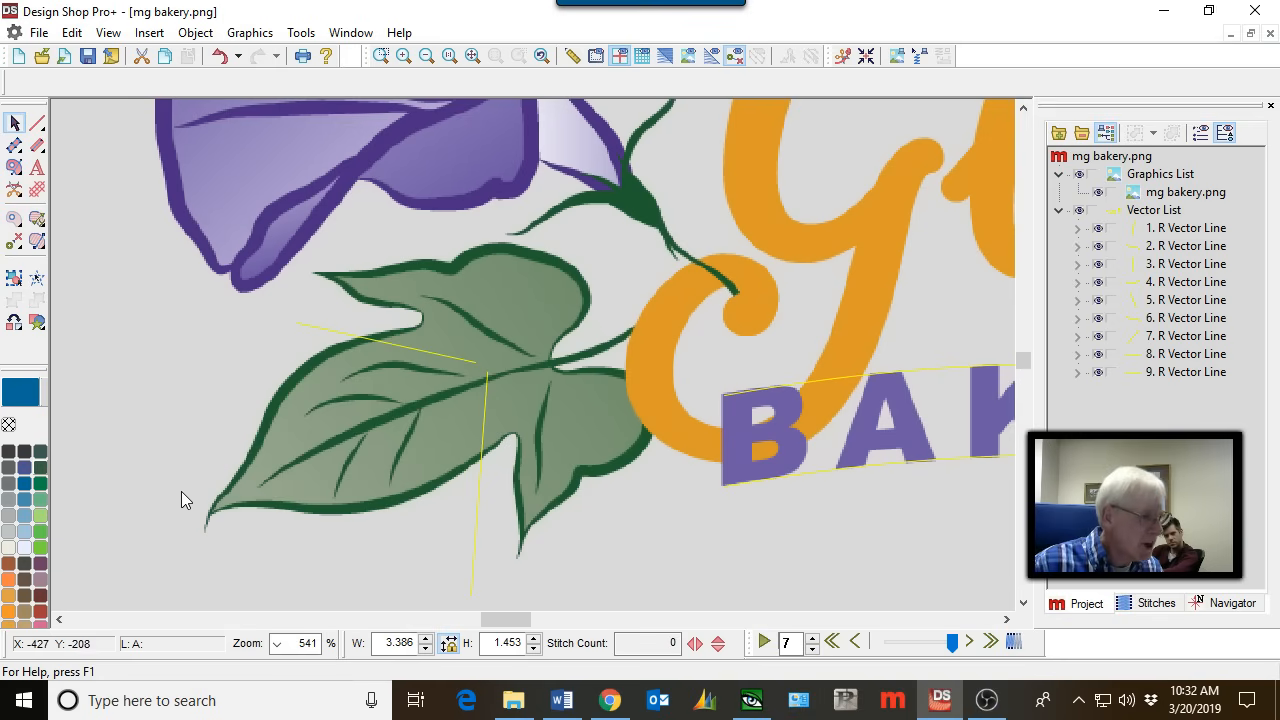
{"action": "scroll", "coordinate": [181, 491], "scroll_direction": "left", "scroll_amount": 3}
{"action": "scroll", "coordinate": [668, 444], "scroll_direction": "up", "scroll_amount": 1}
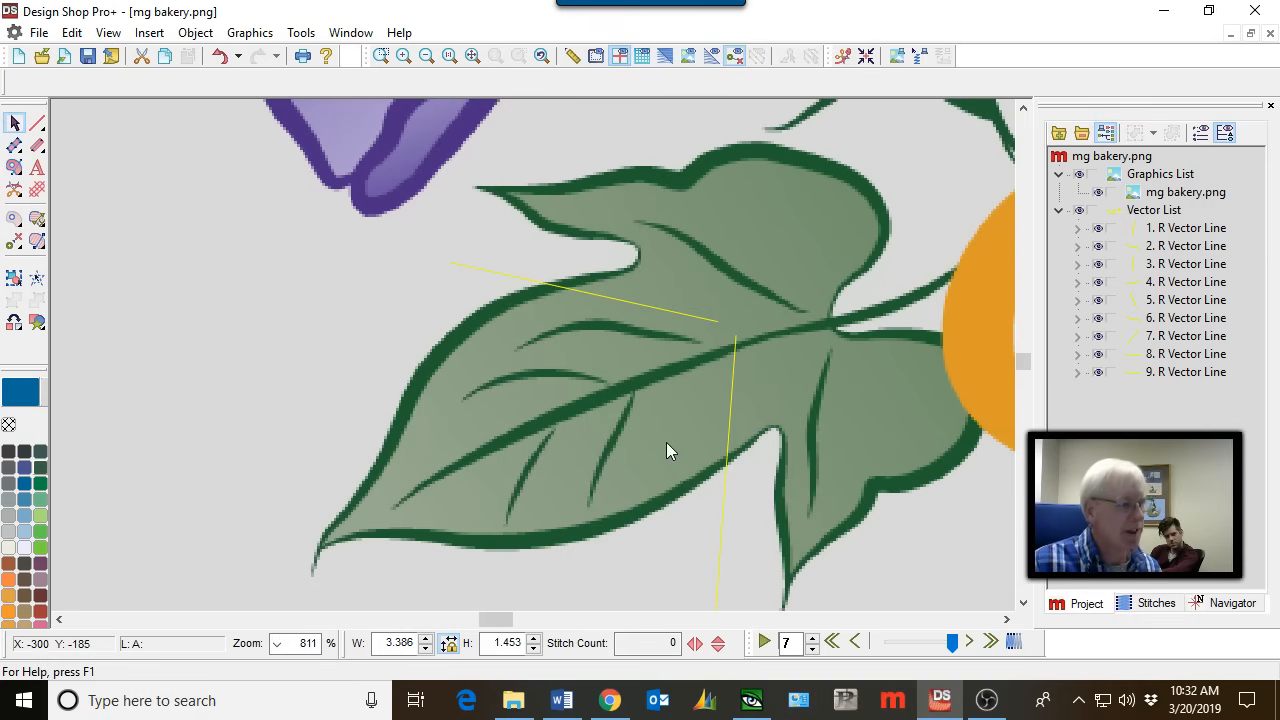
{"action": "left_click", "coordinate": [37, 122]}
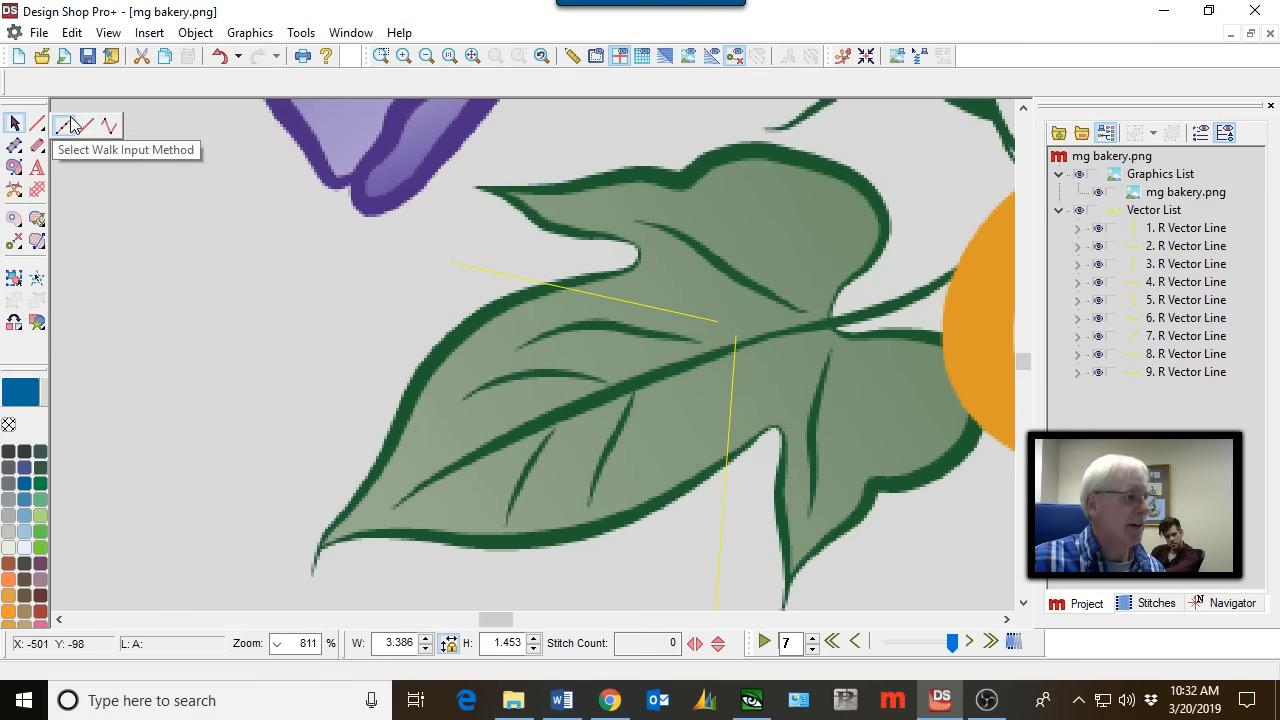
{"action": "left_click", "coordinate": [68, 124]}
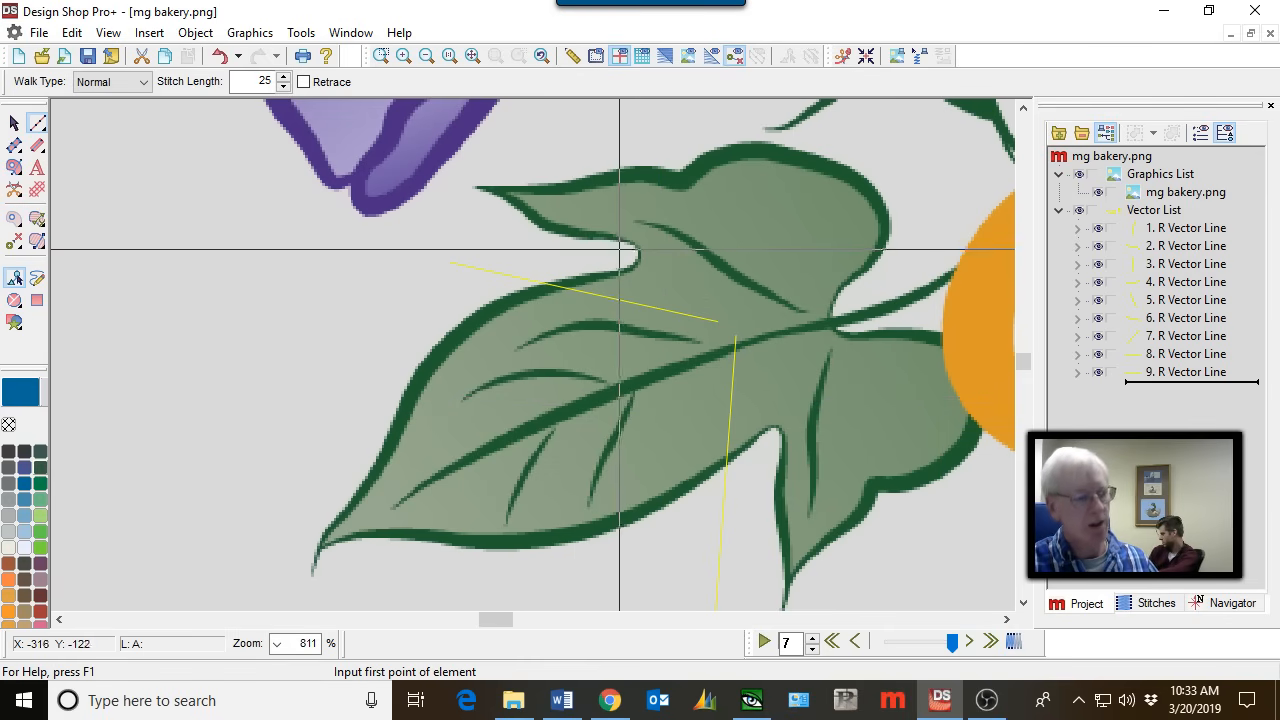
{"action": "left_click", "coordinate": [596, 345]}
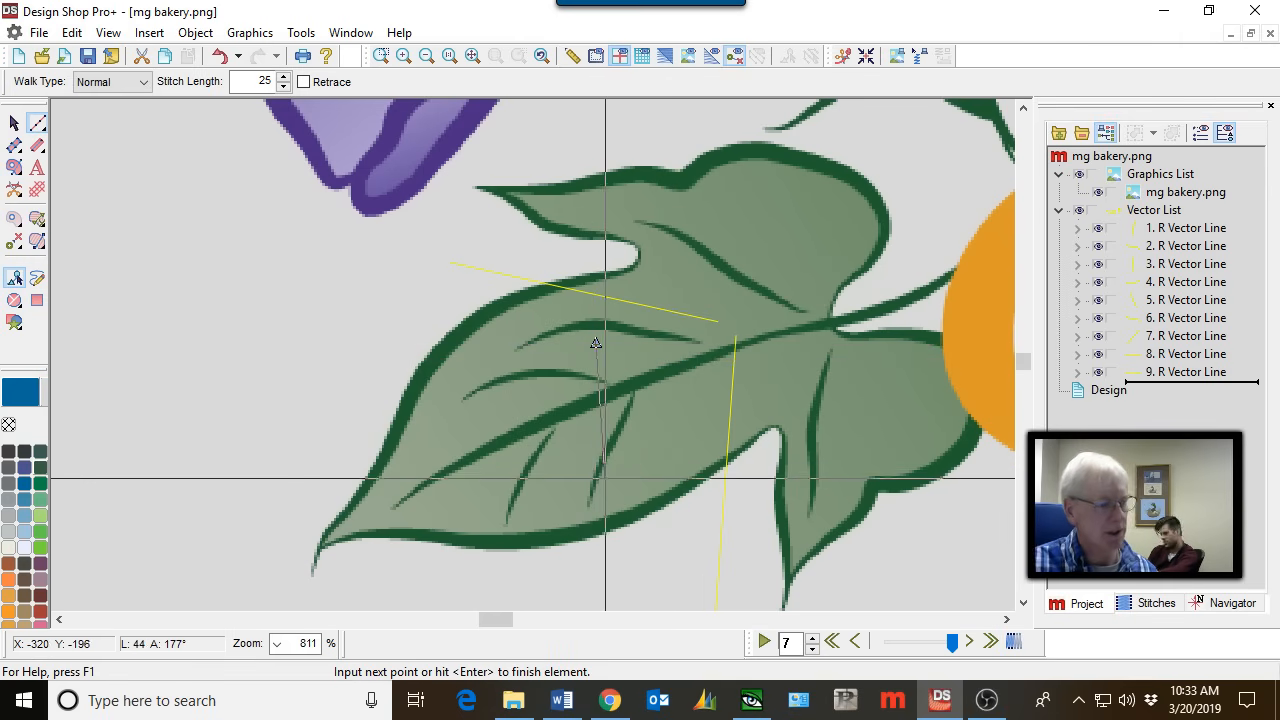
{"action": "left_click", "coordinate": [776, 381]}
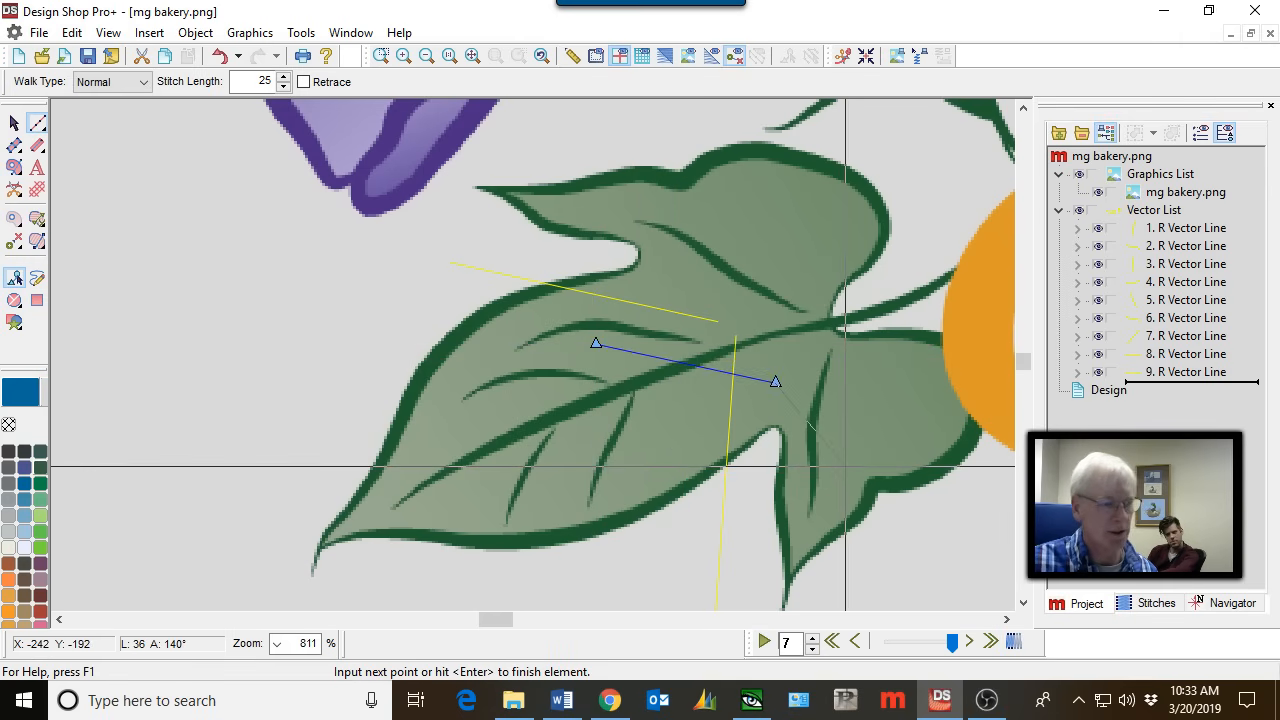
{"action": "left_click", "coordinate": [891, 441]}
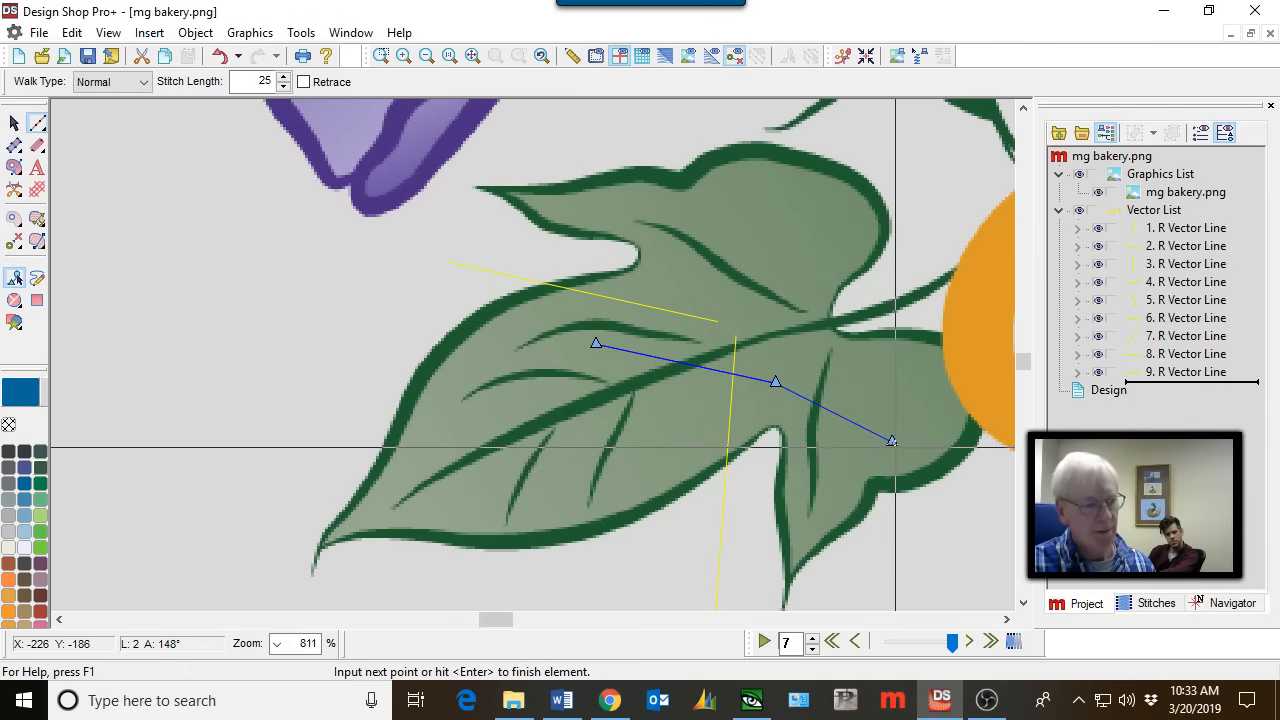
{"action": "key", "text": "Return"}
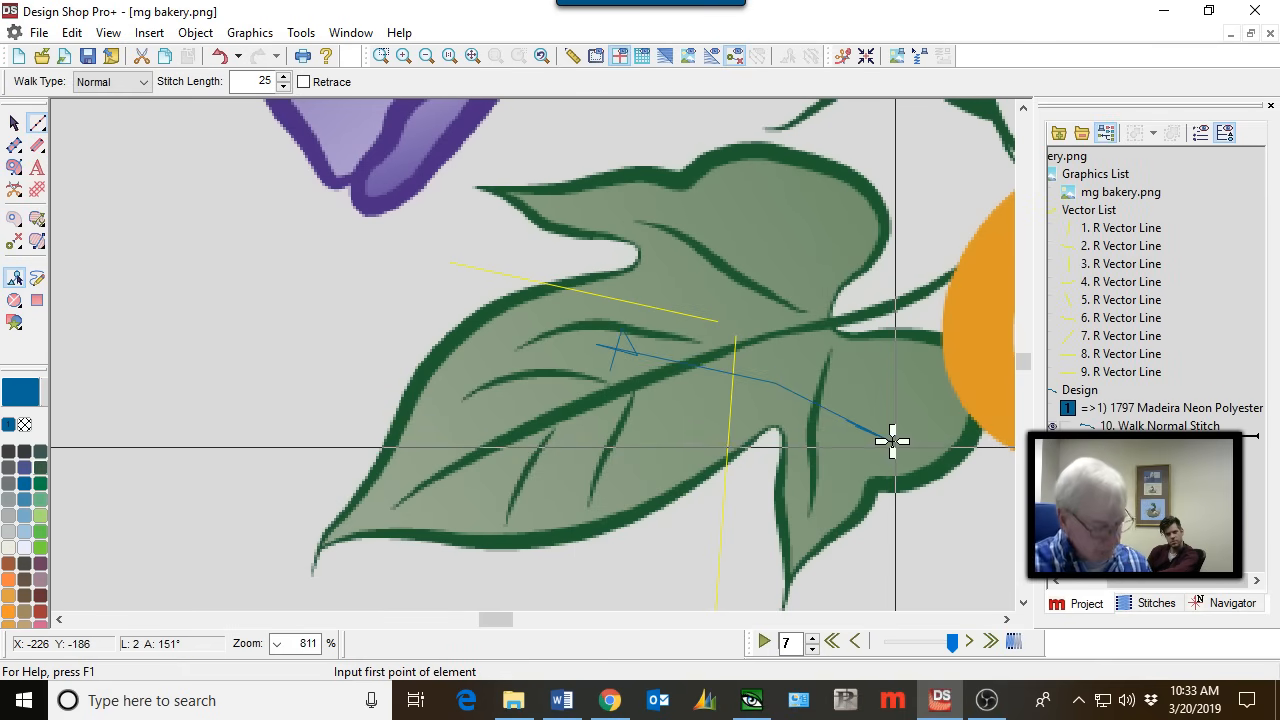
Trace a closed fill shape around the left leaf just inside its dark green border, starting and ending at the right lobe's lower edge.
{"action": "left_click", "coordinate": [14, 167]}
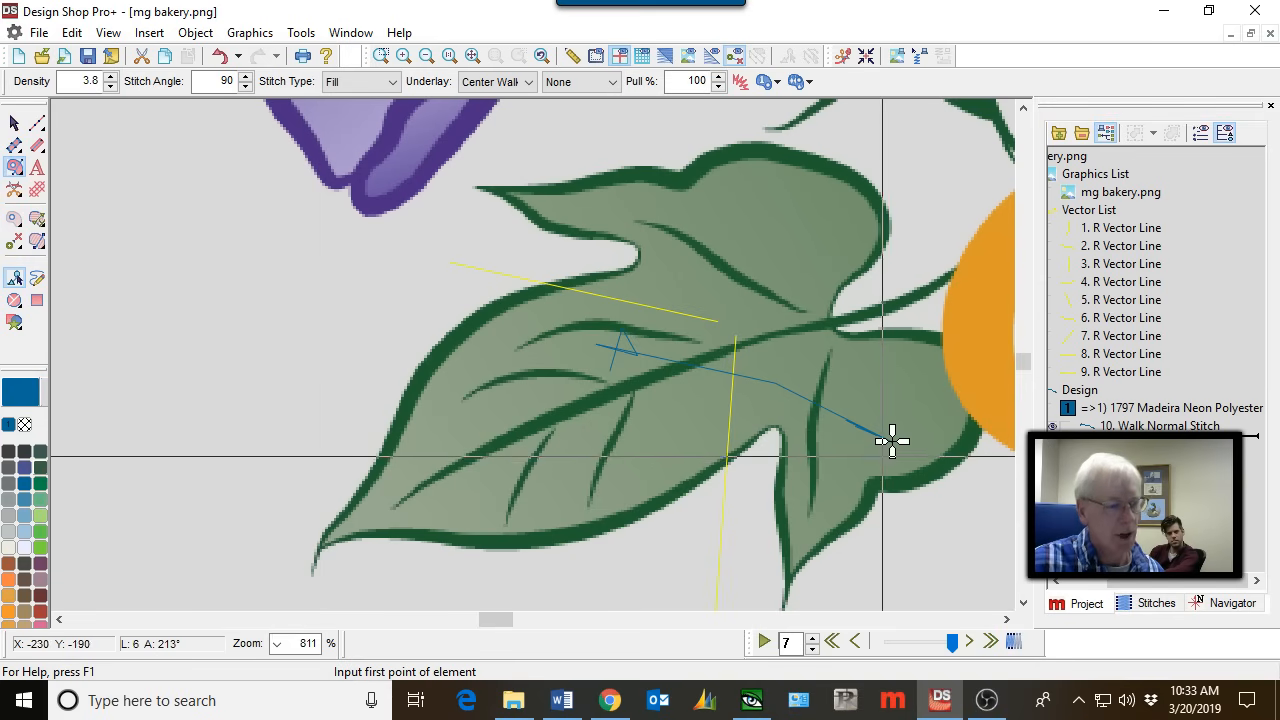
{"action": "left_click", "coordinate": [881, 452]}
{"action": "left_click", "coordinate": [858, 491]}
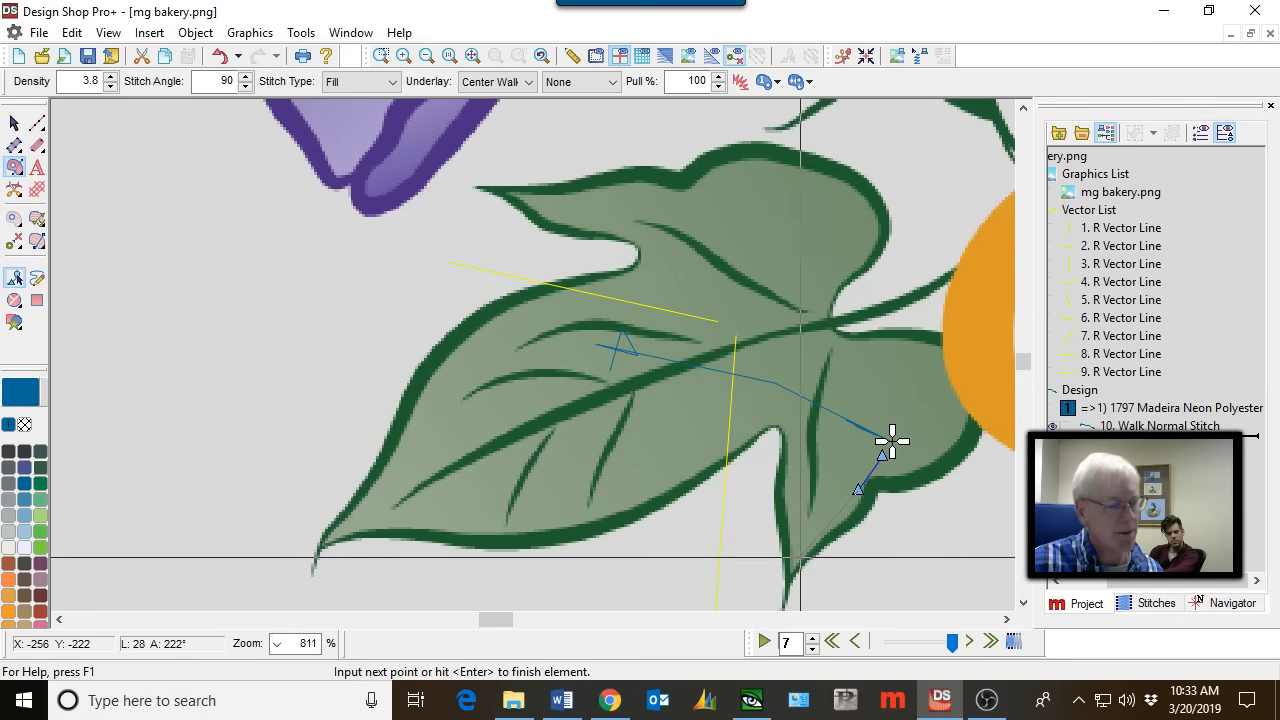
{"action": "left_click", "coordinate": [800, 556]}
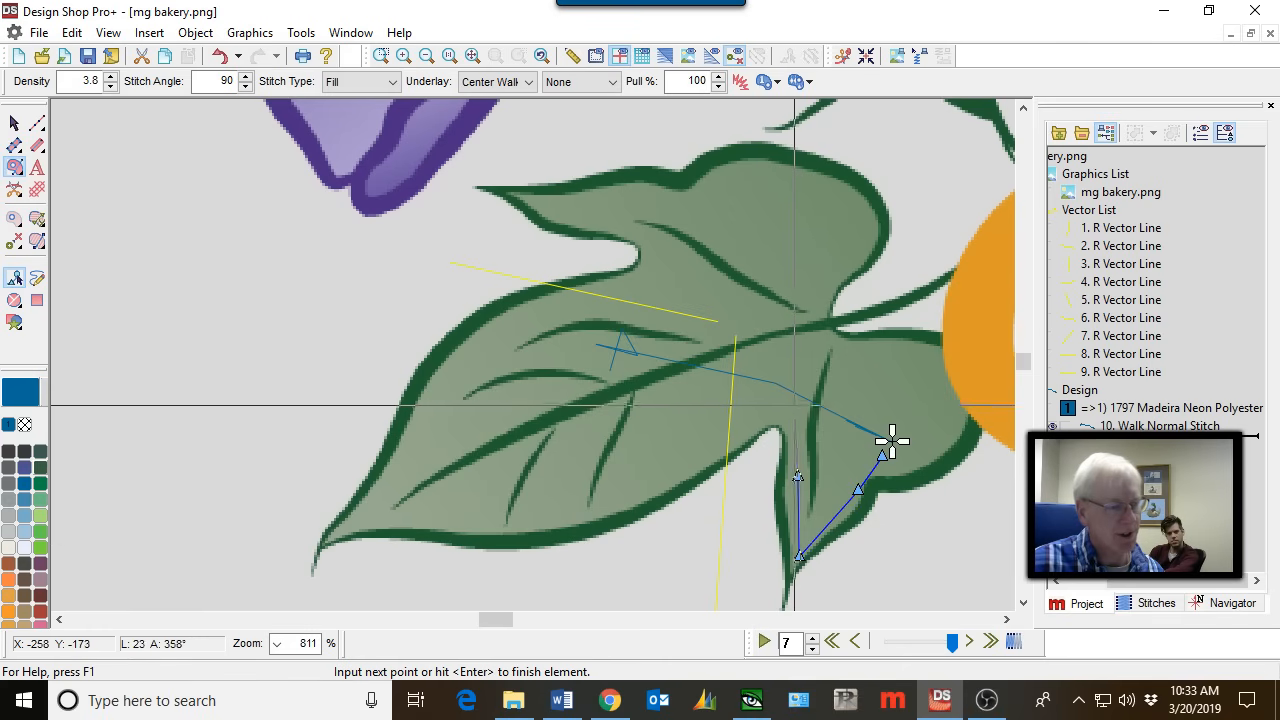
{"action": "left_click", "coordinate": [798, 475]}
{"action": "left_click", "coordinate": [794, 422]}
{"action": "left_click", "coordinate": [758, 418]}
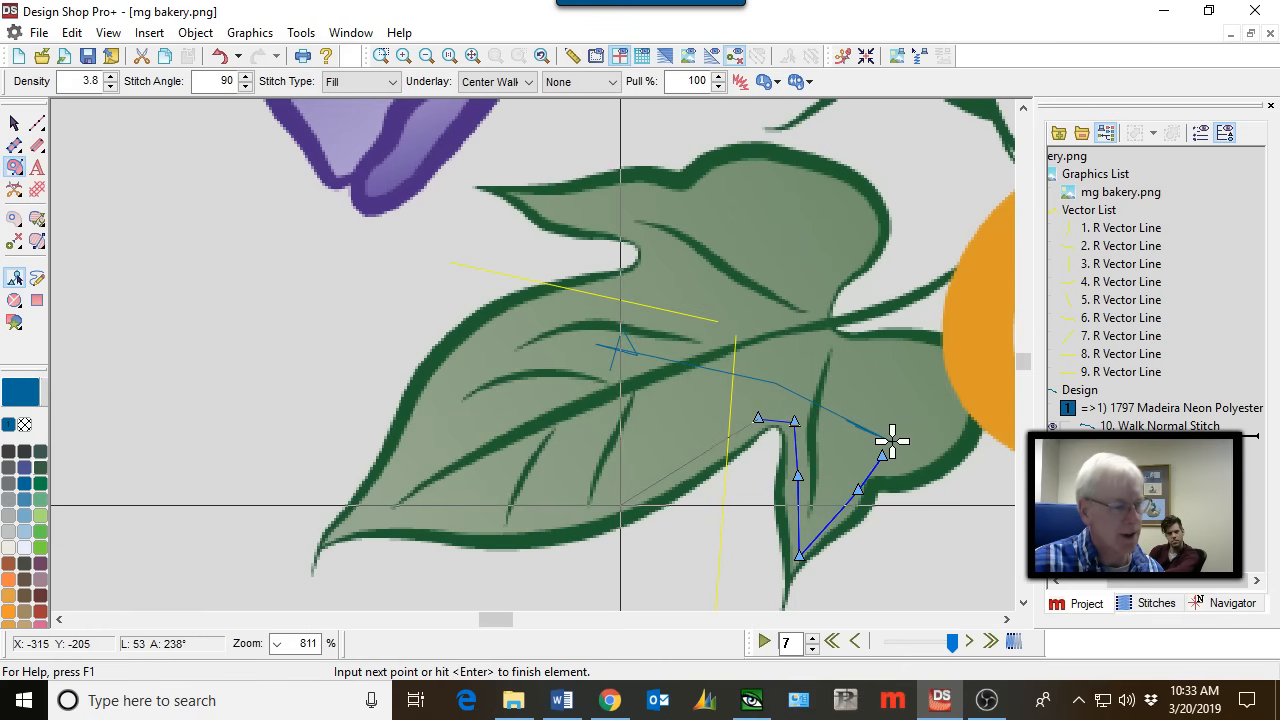
{"action": "left_click", "coordinate": [449, 519]}
{"action": "left_click", "coordinate": [340, 529]}
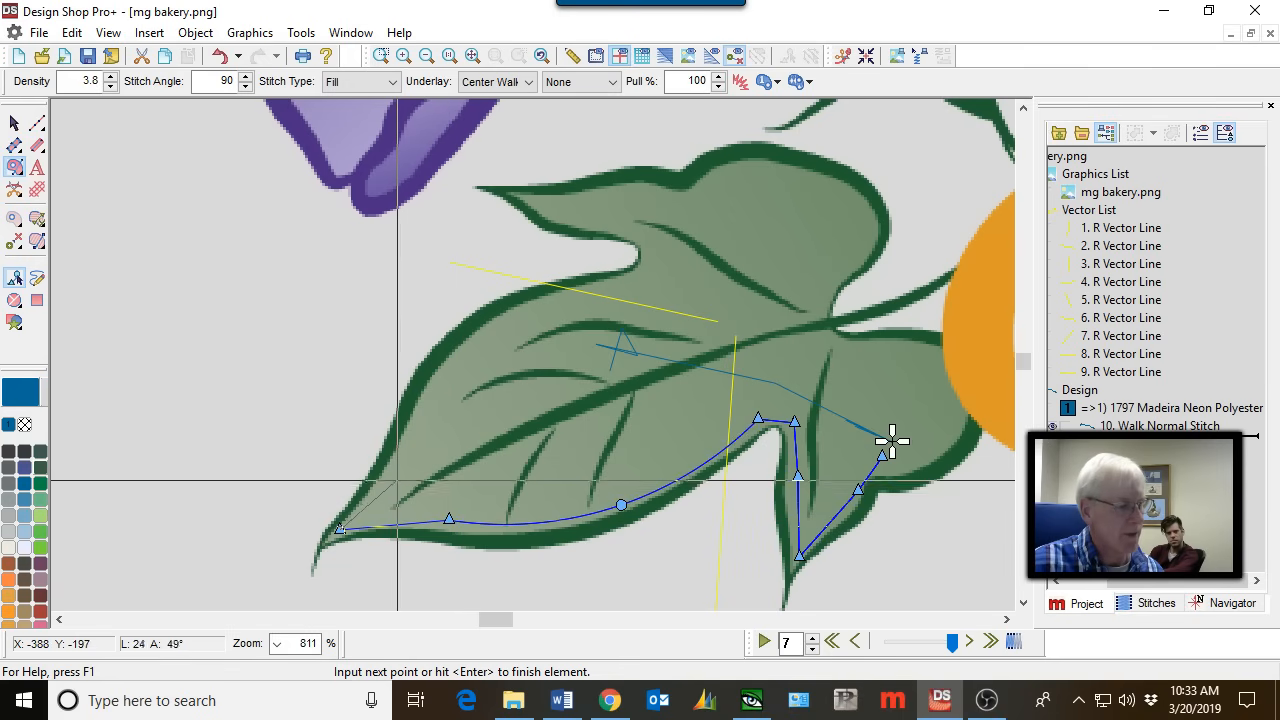
{"action": "left_click", "coordinate": [397, 474]}
{"action": "left_click", "coordinate": [419, 412]}
{"action": "left_click", "coordinate": [469, 344]}
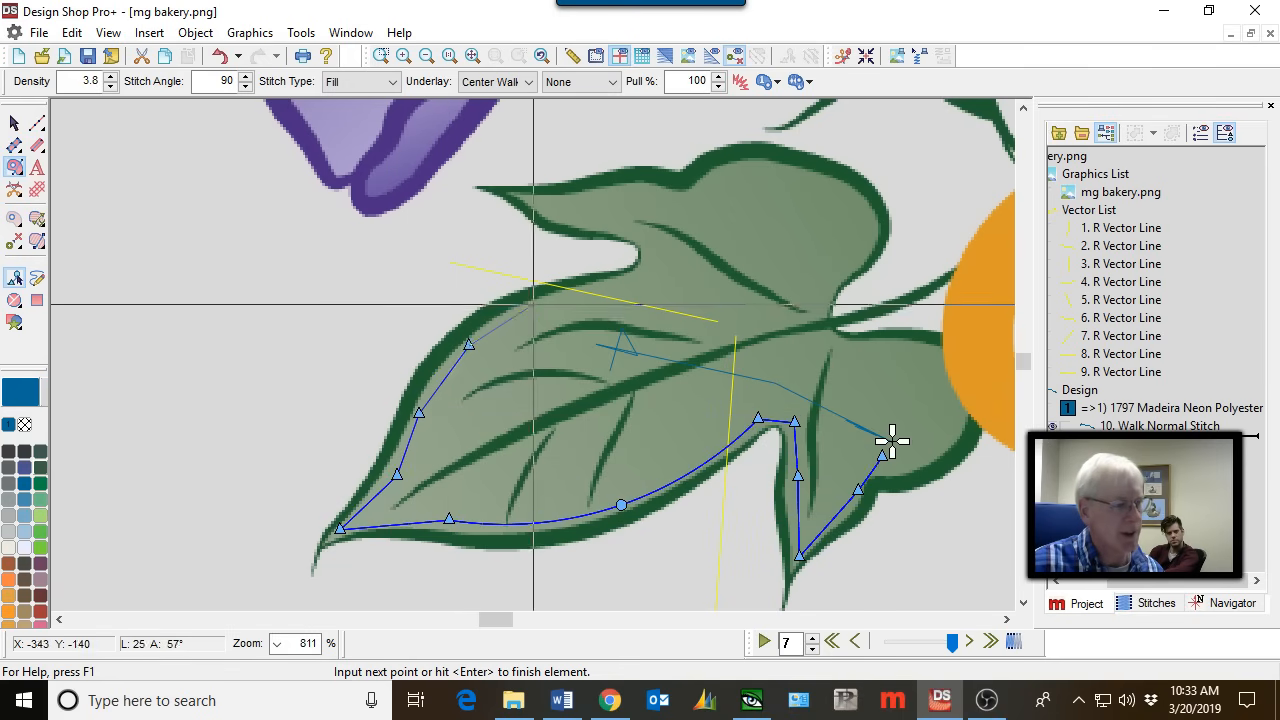
{"action": "left_click", "coordinate": [534, 302]}
{"action": "left_click", "coordinate": [612, 282]}
{"action": "left_click", "coordinate": [653, 255]}
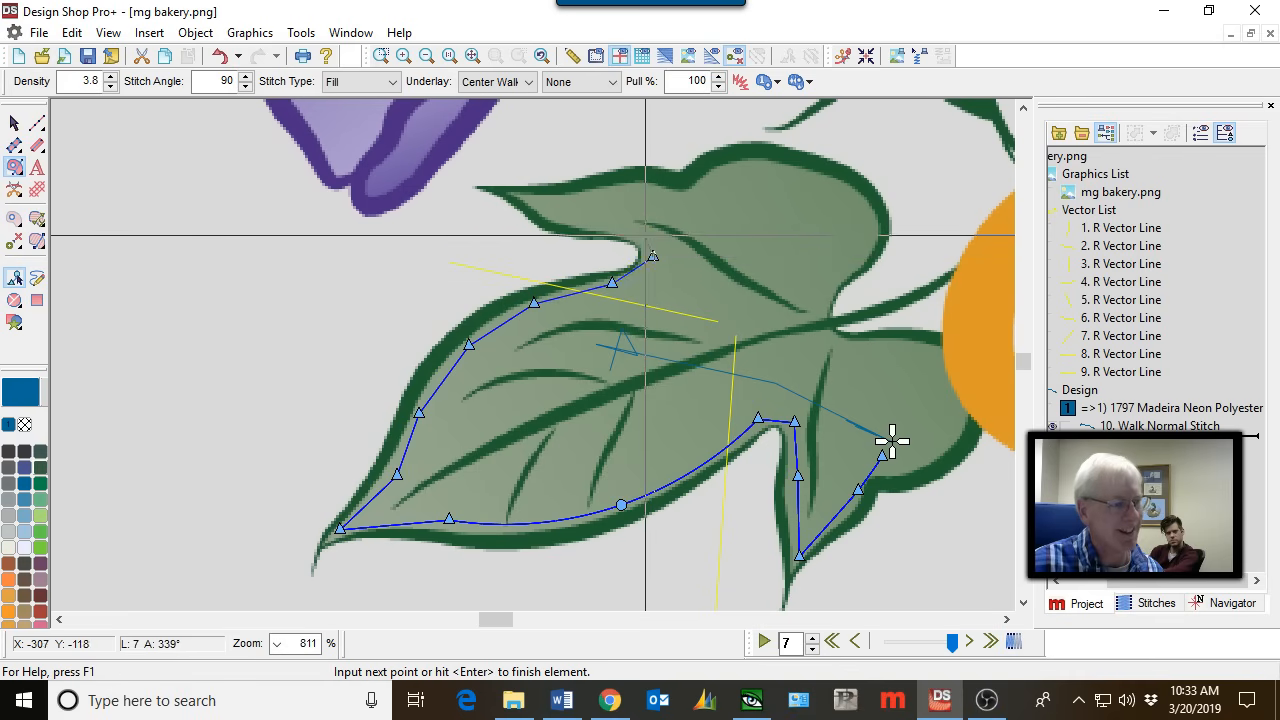
{"action": "left_click", "coordinate": [645, 235]}
{"action": "left_click", "coordinate": [620, 184]}
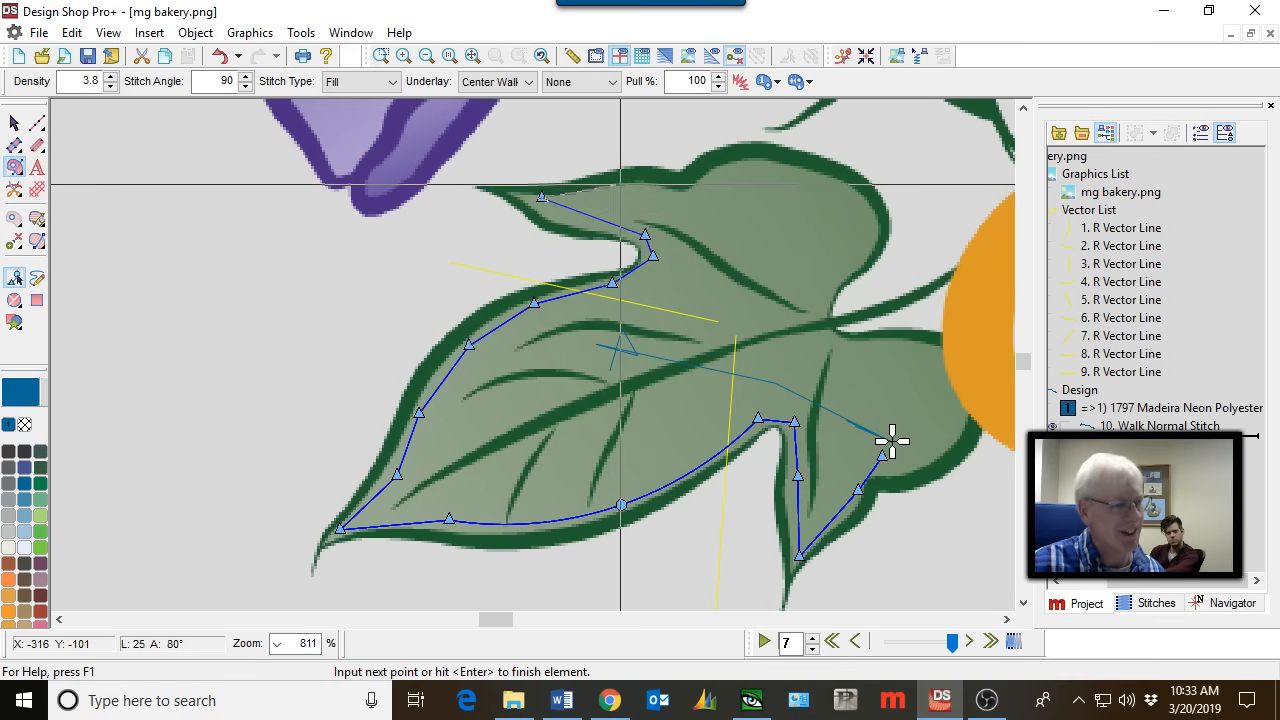
{"action": "left_click", "coordinate": [542, 196]}
{"action": "left_click", "coordinate": [686, 189]}
{"action": "left_click", "coordinate": [714, 168]}
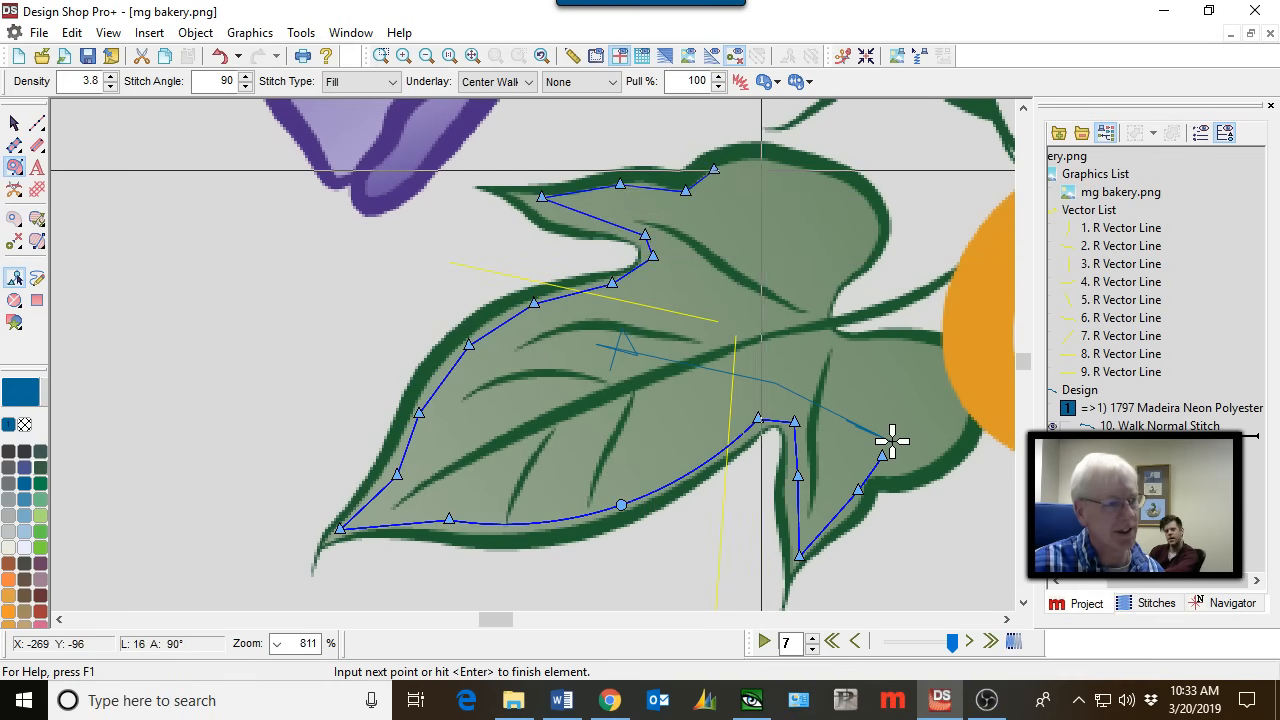
{"action": "left_click", "coordinate": [766, 162]}
{"action": "left_click", "coordinate": [814, 174]}
{"action": "left_click", "coordinate": [862, 193]}
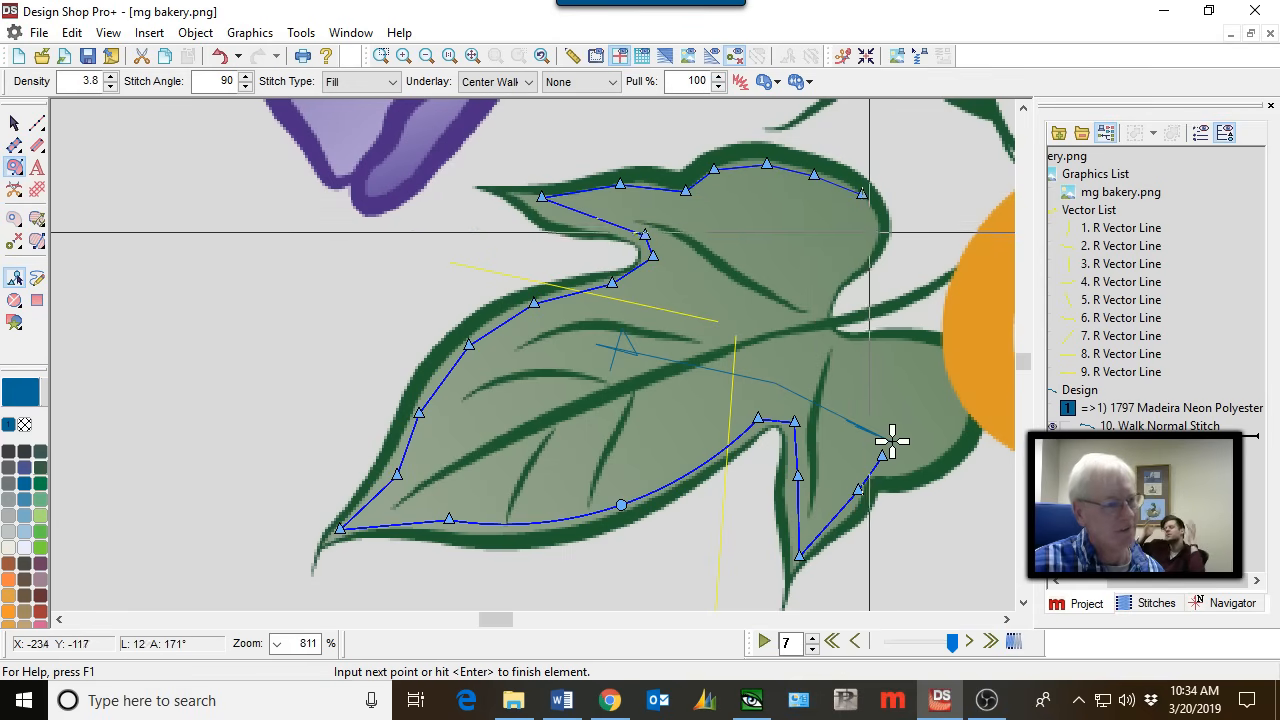
{"action": "left_click", "coordinate": [878, 224]}
{"action": "left_click", "coordinate": [854, 267]}
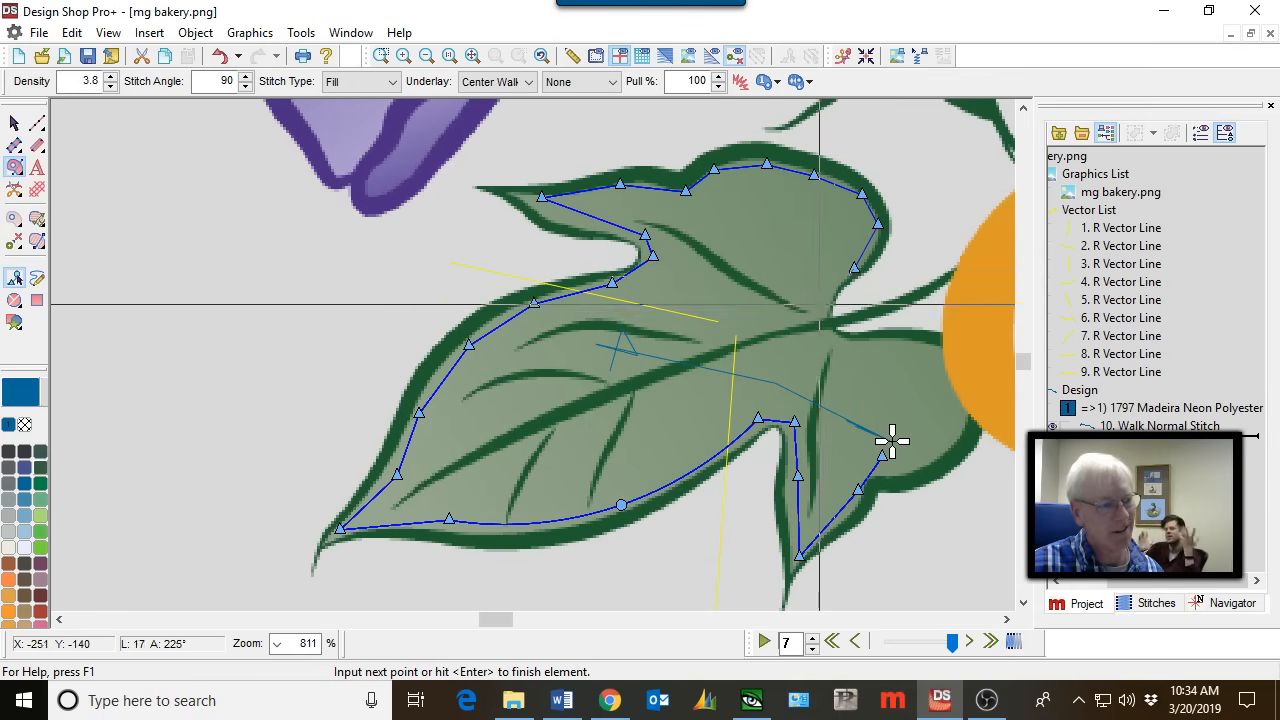
{"action": "left_click", "coordinate": [820, 301]}
{"action": "left_click", "coordinate": [826, 338]}
{"action": "left_click", "coordinate": [869, 343]}
{"action": "left_click", "coordinate": [925, 343]}
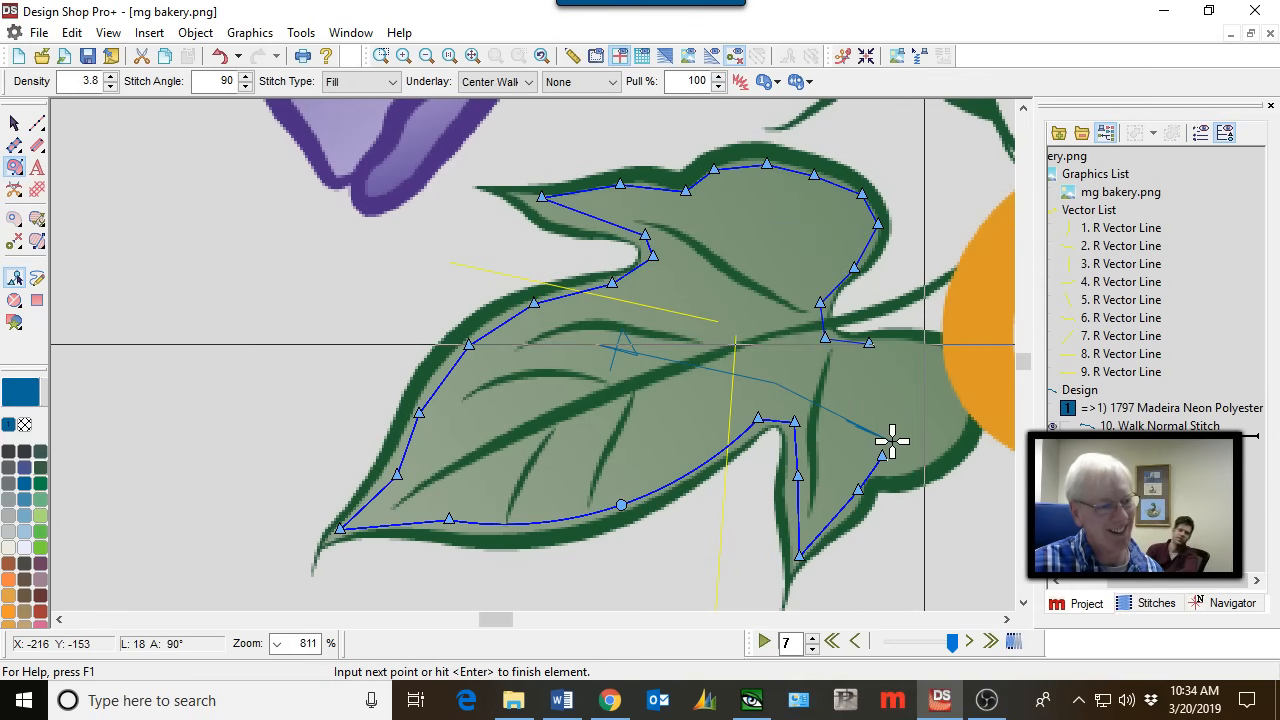
{"action": "left_click", "coordinate": [953, 369]}
{"action": "left_click", "coordinate": [963, 424]}
{"action": "left_click", "coordinate": [927, 457]}
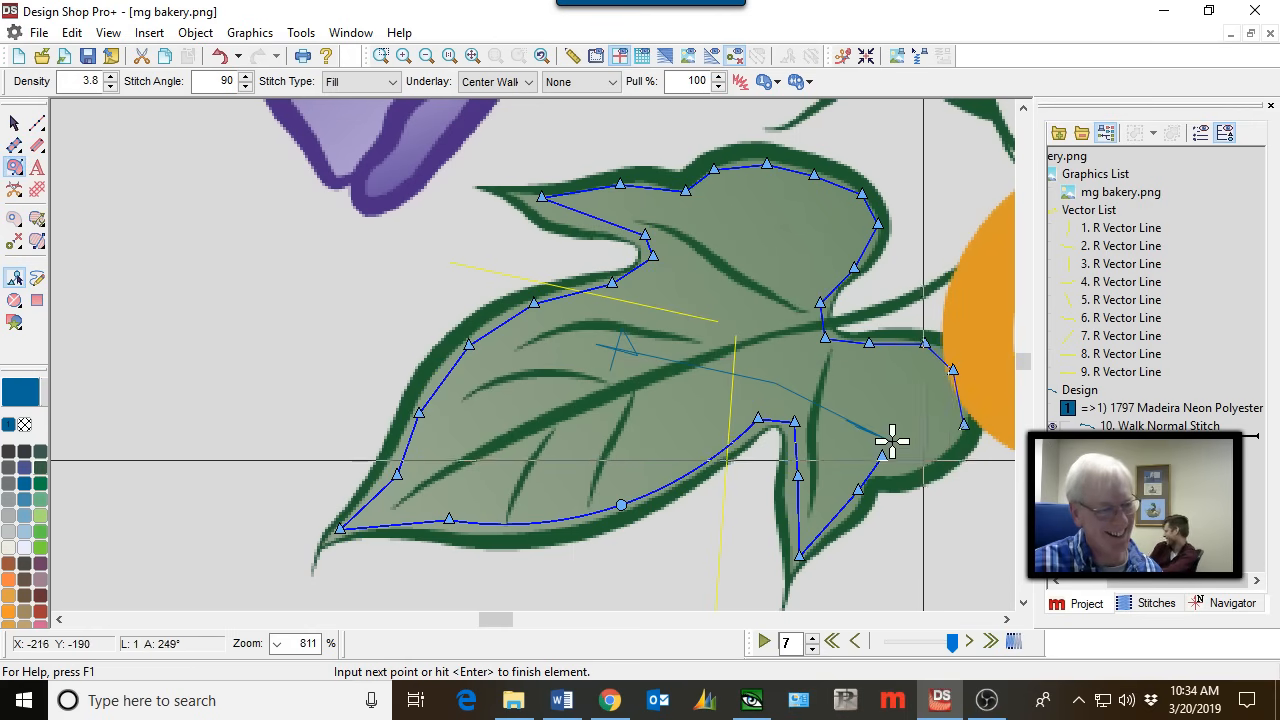
{"action": "key", "text": "Return"}
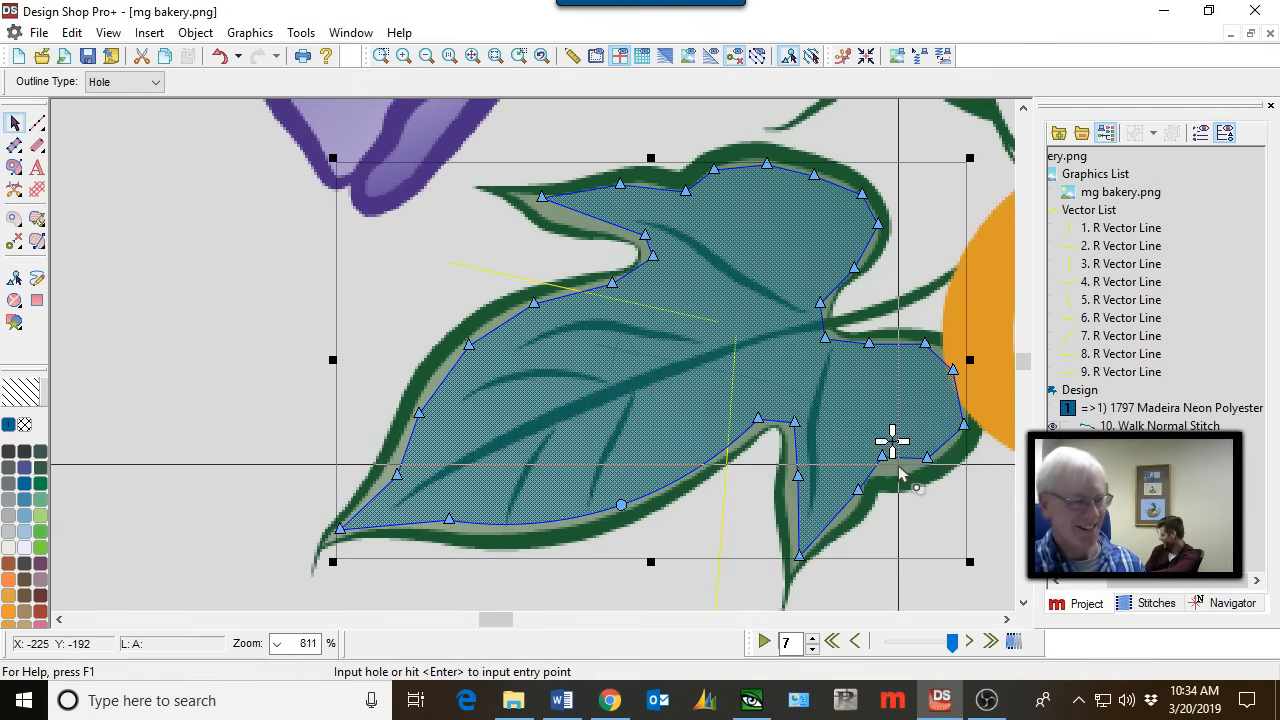
Without adding holes, place the fill's entry point on the right lobe and exit at the upper-left tip, with stitch direction along the main vein.
{"action": "key", "text": "Return"}
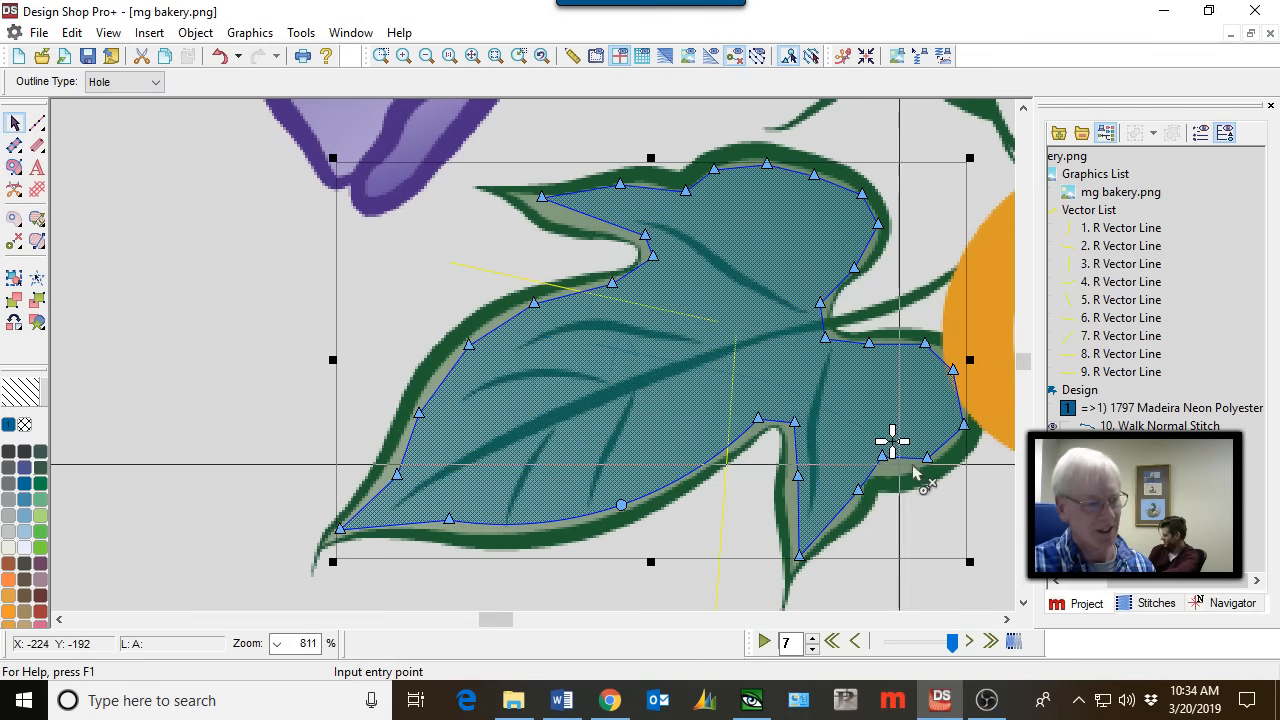
{"action": "left_click", "coordinate": [920, 458]}
{"action": "left_click", "coordinate": [541, 194]}
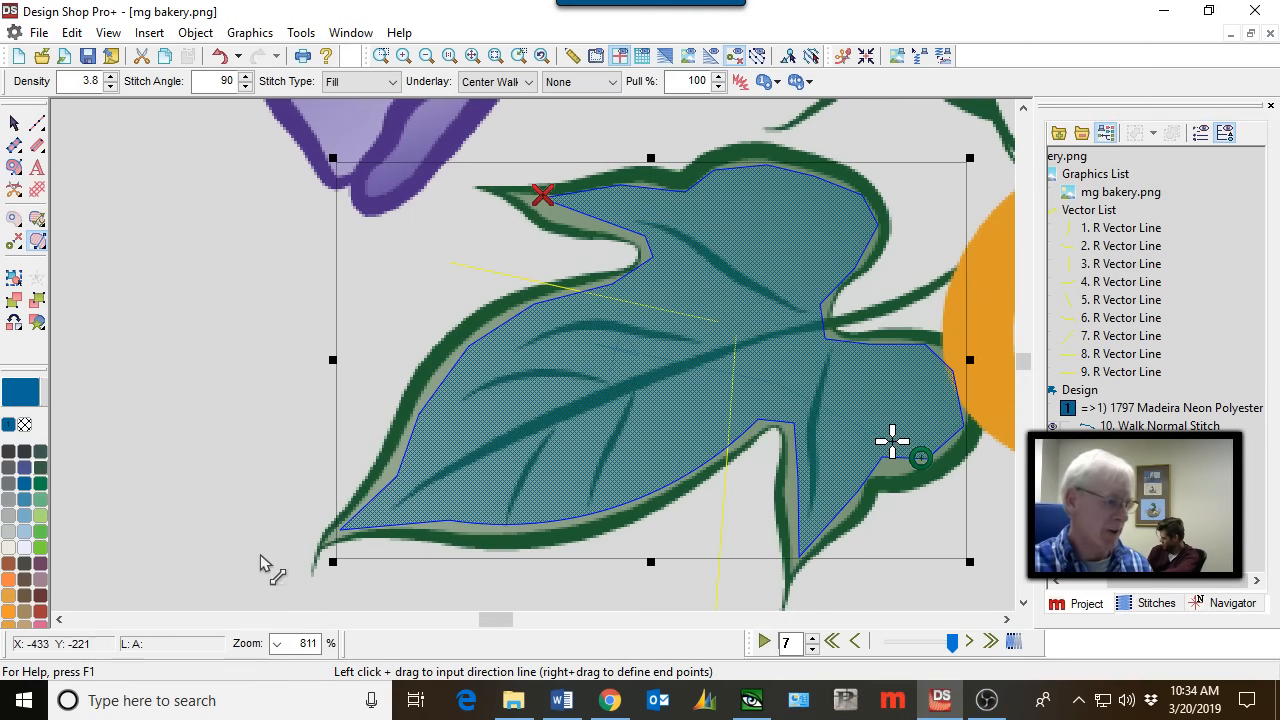
{"action": "left_click_drag", "start_coordinate": [252, 566], "coordinate": [998, 220]}
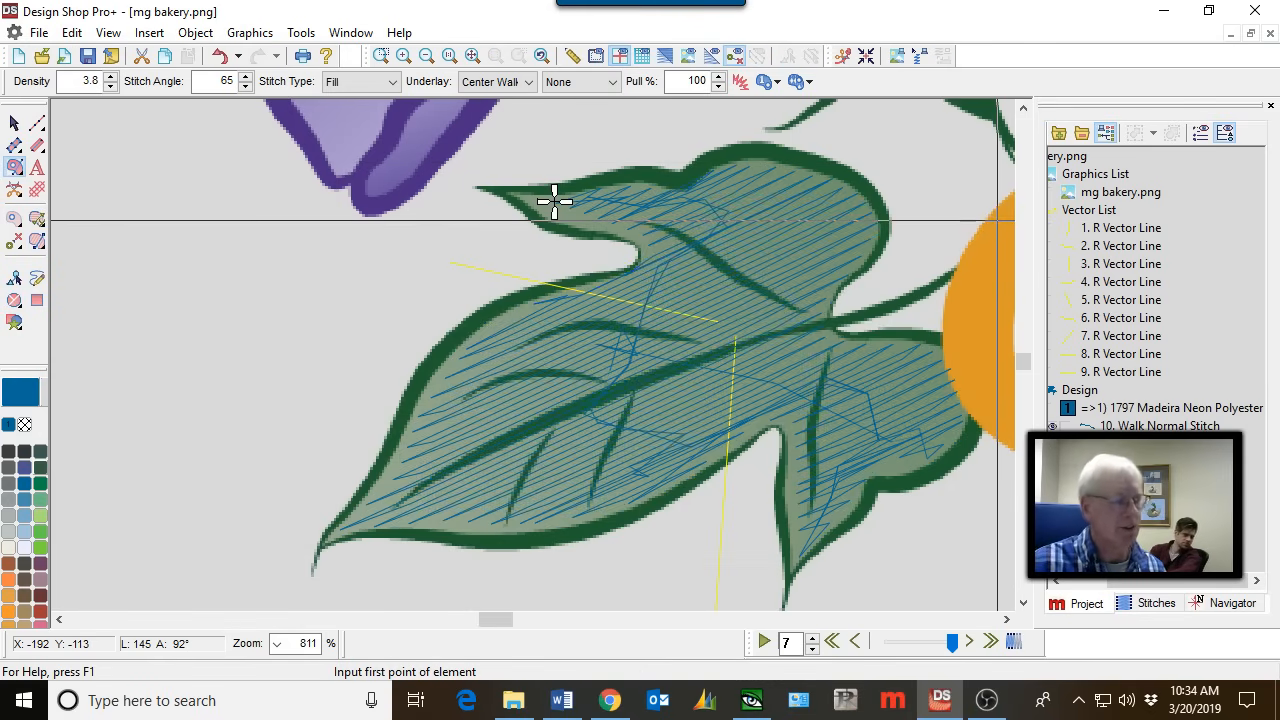
{"action": "key", "text": "Escape"}
{"action": "left_click", "coordinate": [1012, 240]}
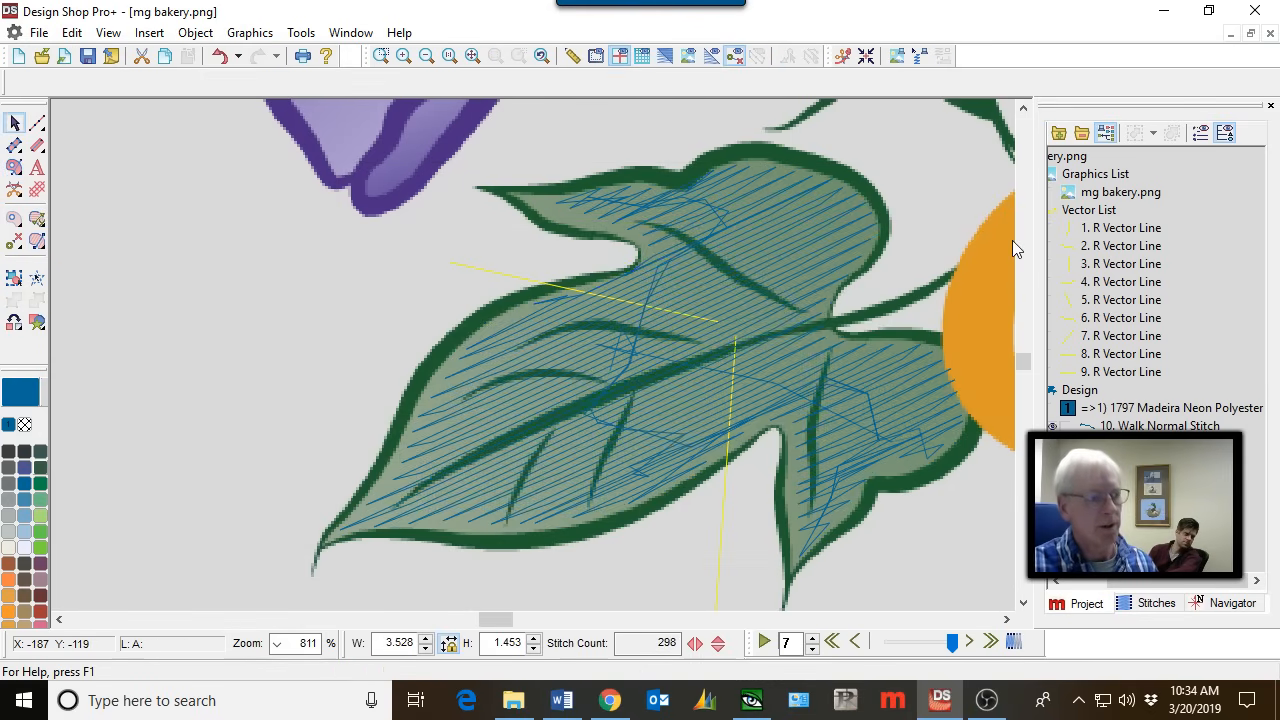
Set the leaf fill's density to 20 pt and stitch length to 30 pt, with Trapunto enabled and no underlay.
{"action": "left_click", "coordinate": [891, 443]}
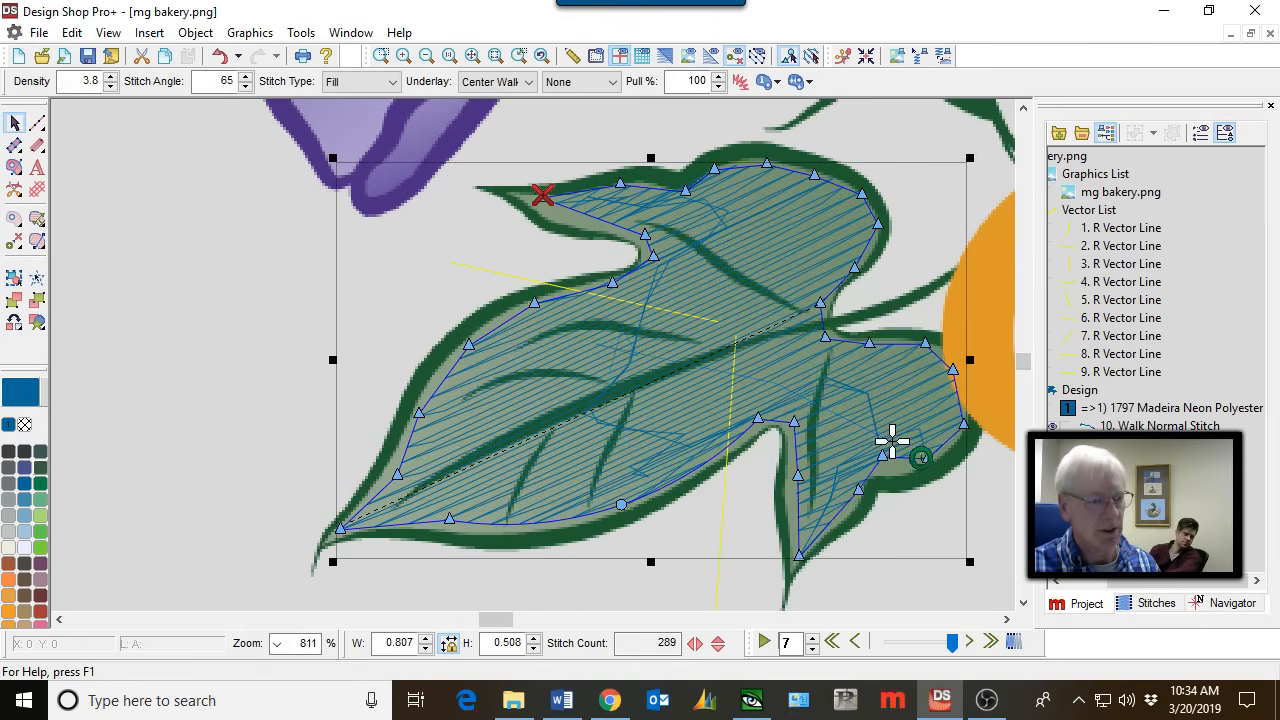
{"action": "right_click", "coordinate": [786, 271]}
{"action": "left_click", "coordinate": [838, 283]}
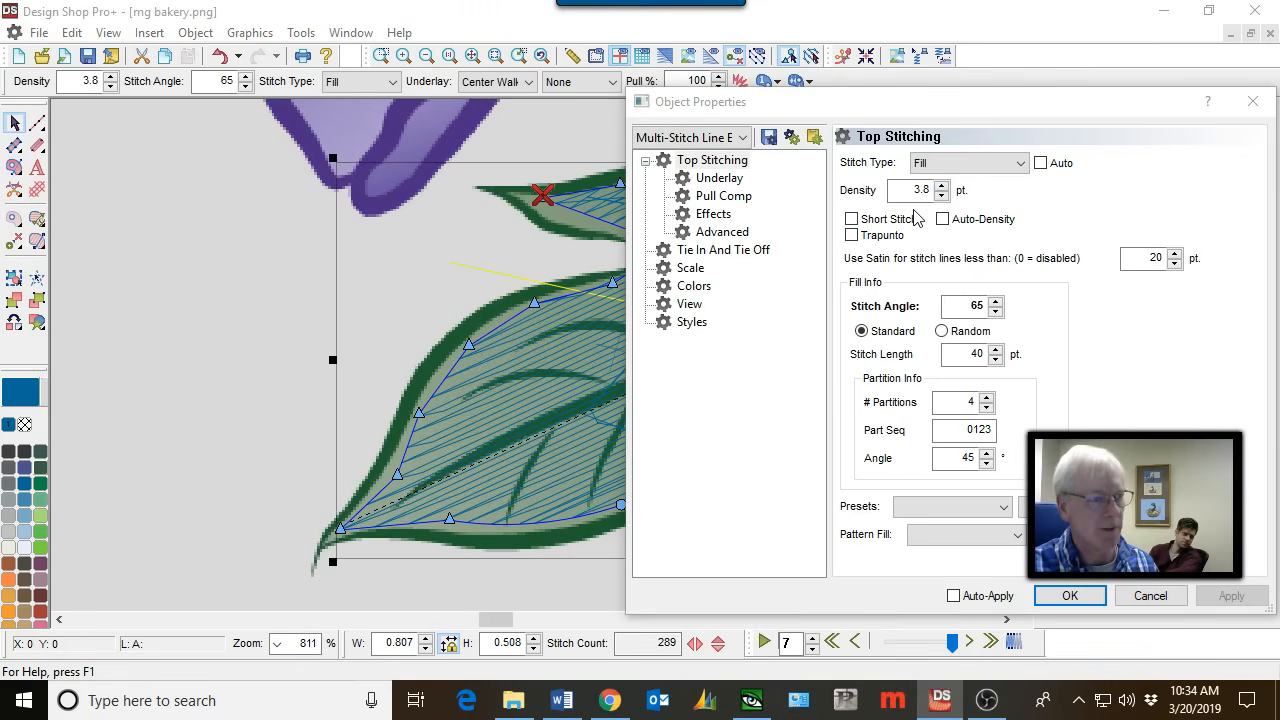
{"action": "type", "text": "2"}
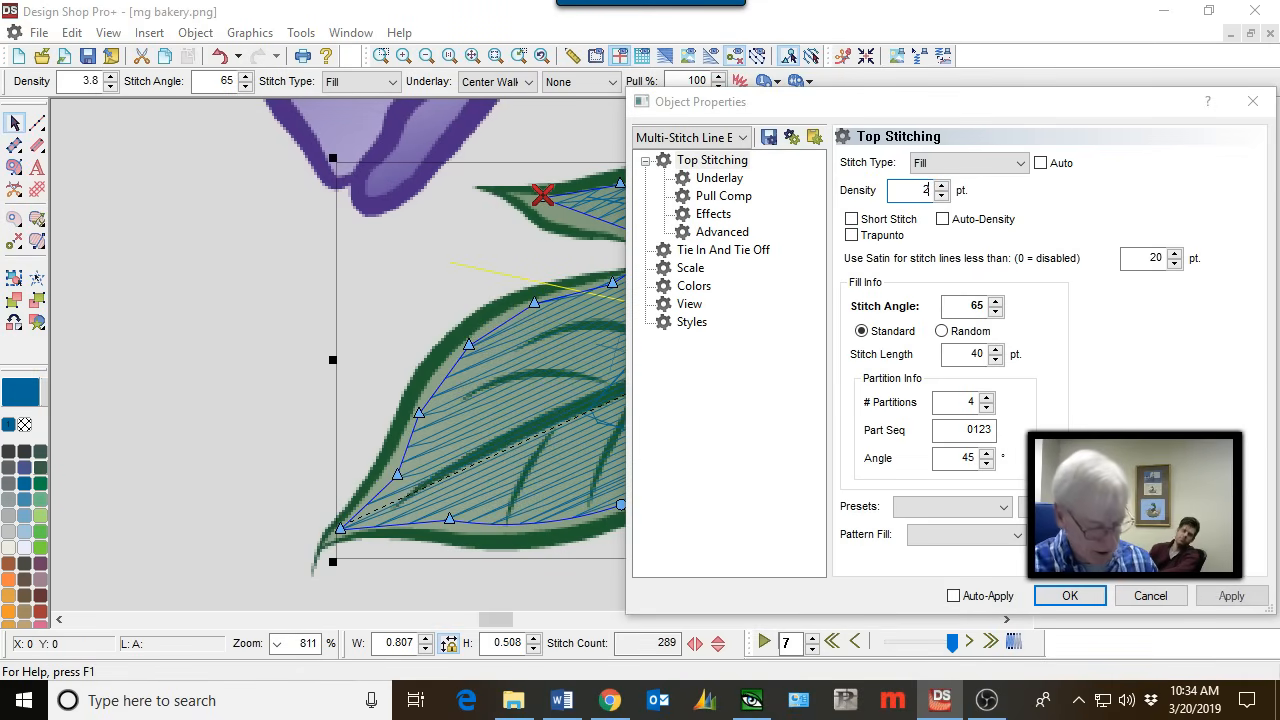
{"action": "type", "text": "0"}
{"action": "double_click", "coordinate": [958, 356]}
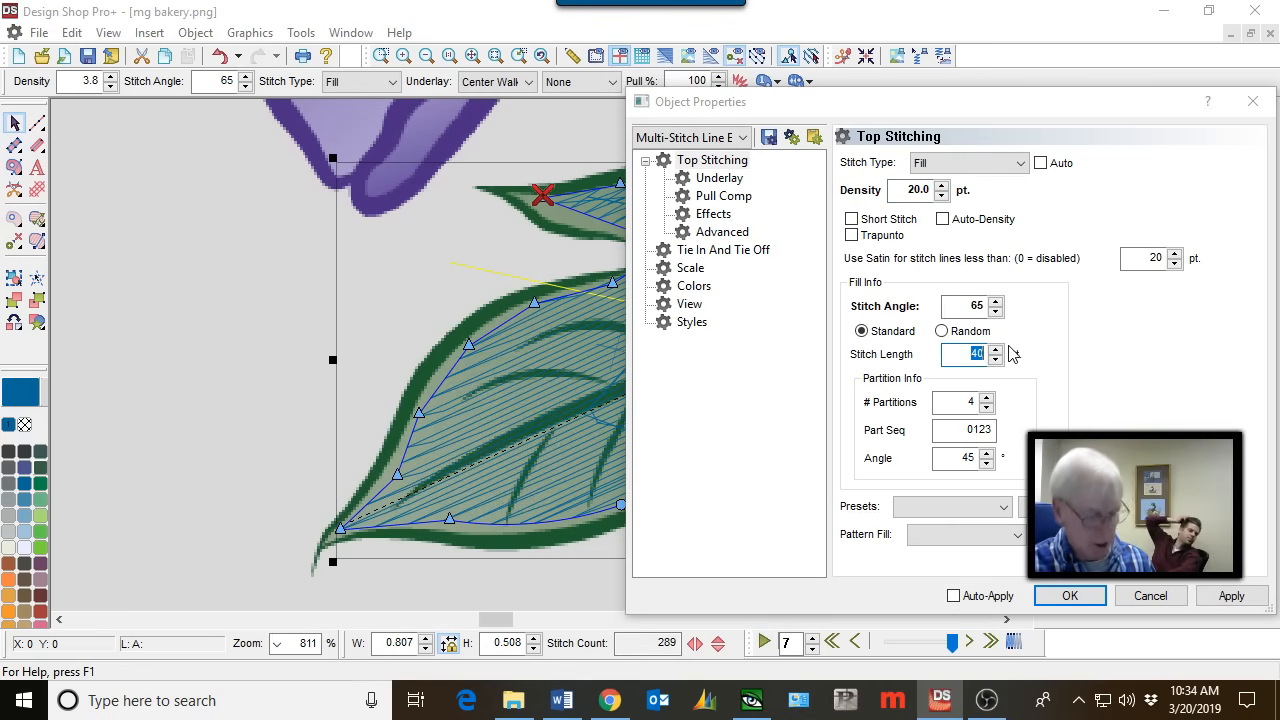
{"action": "type", "text": "30"}
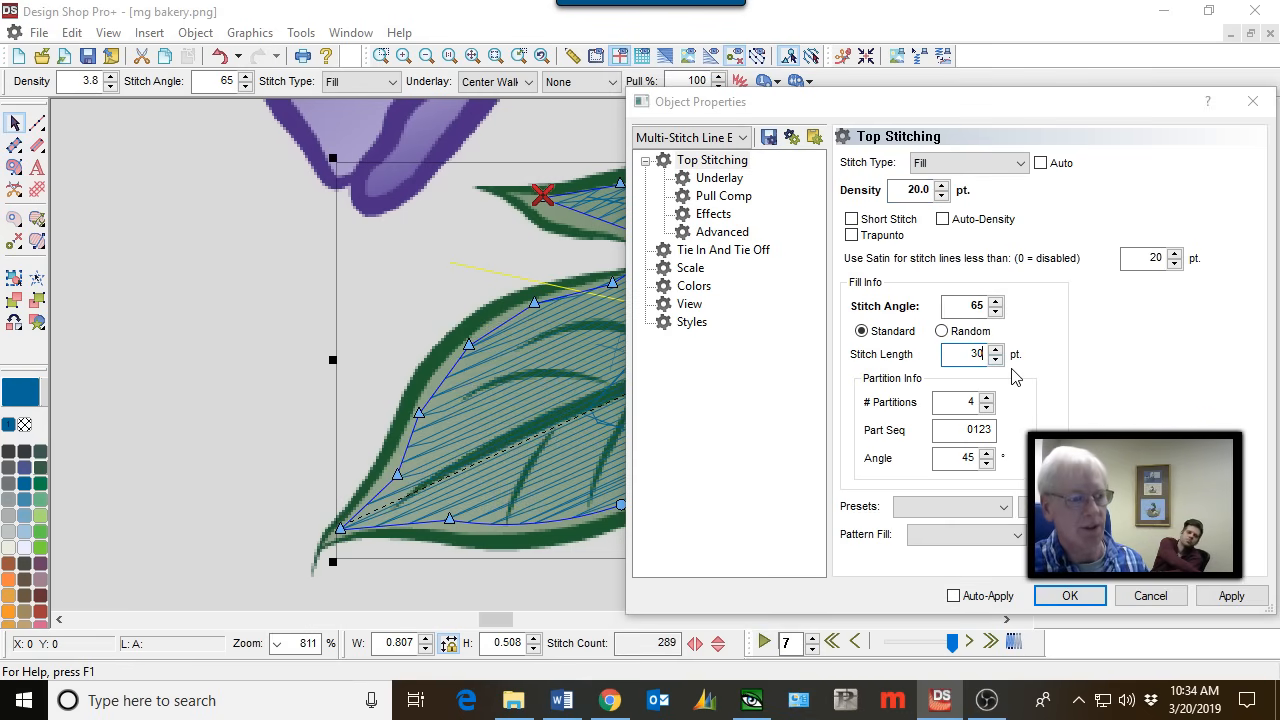
{"action": "left_click", "coordinate": [852, 236]}
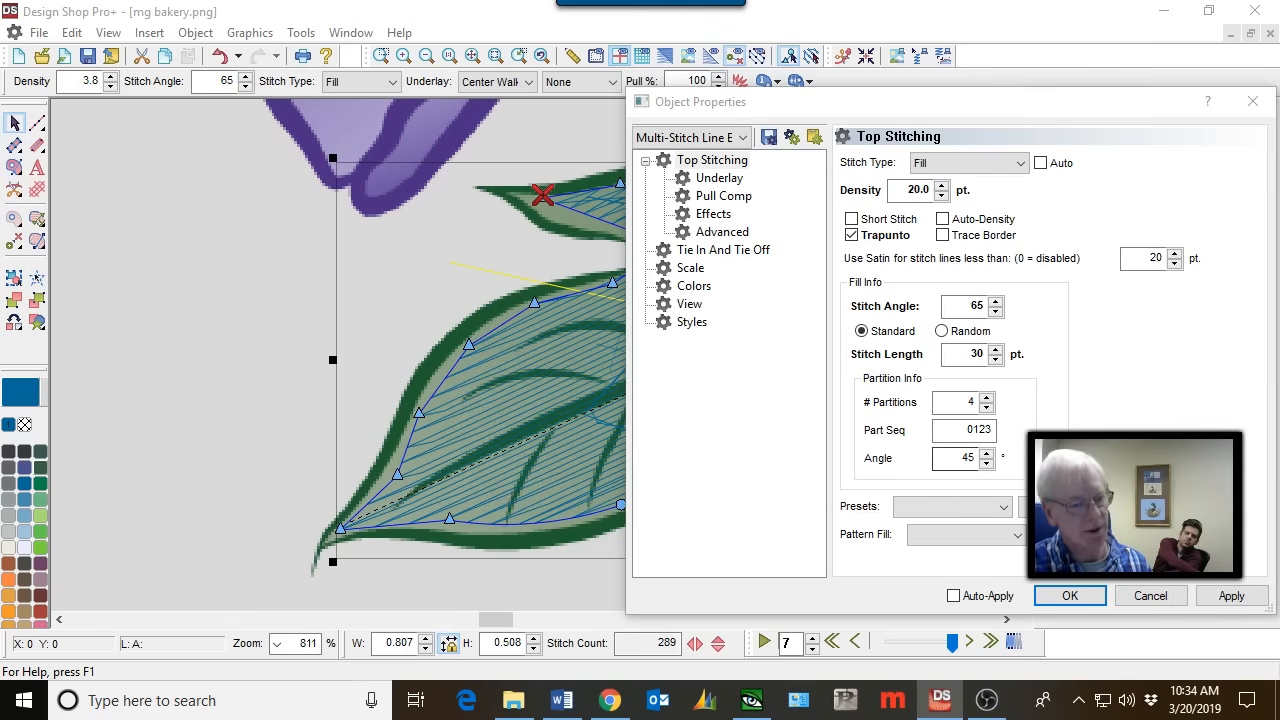
{"action": "left_click", "coordinate": [1231, 596]}
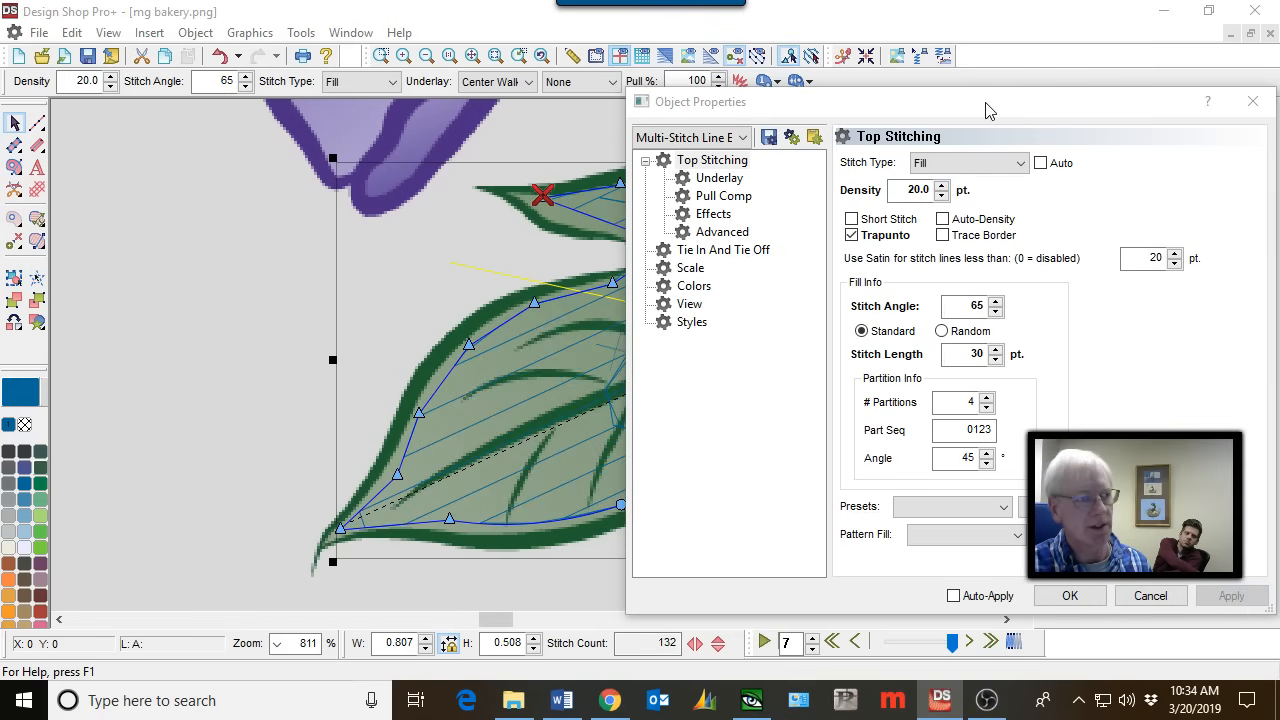
{"action": "left_click", "coordinate": [1253, 101]}
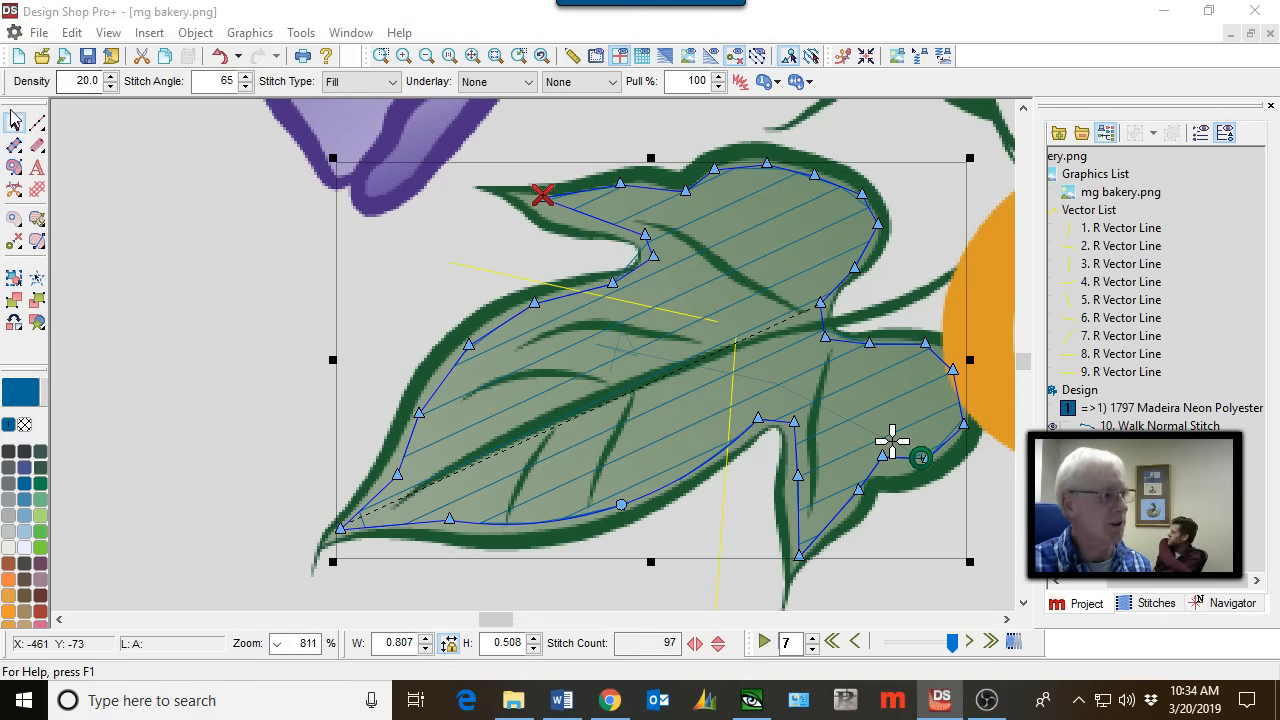
{"action": "left_click", "coordinate": [37, 122]}
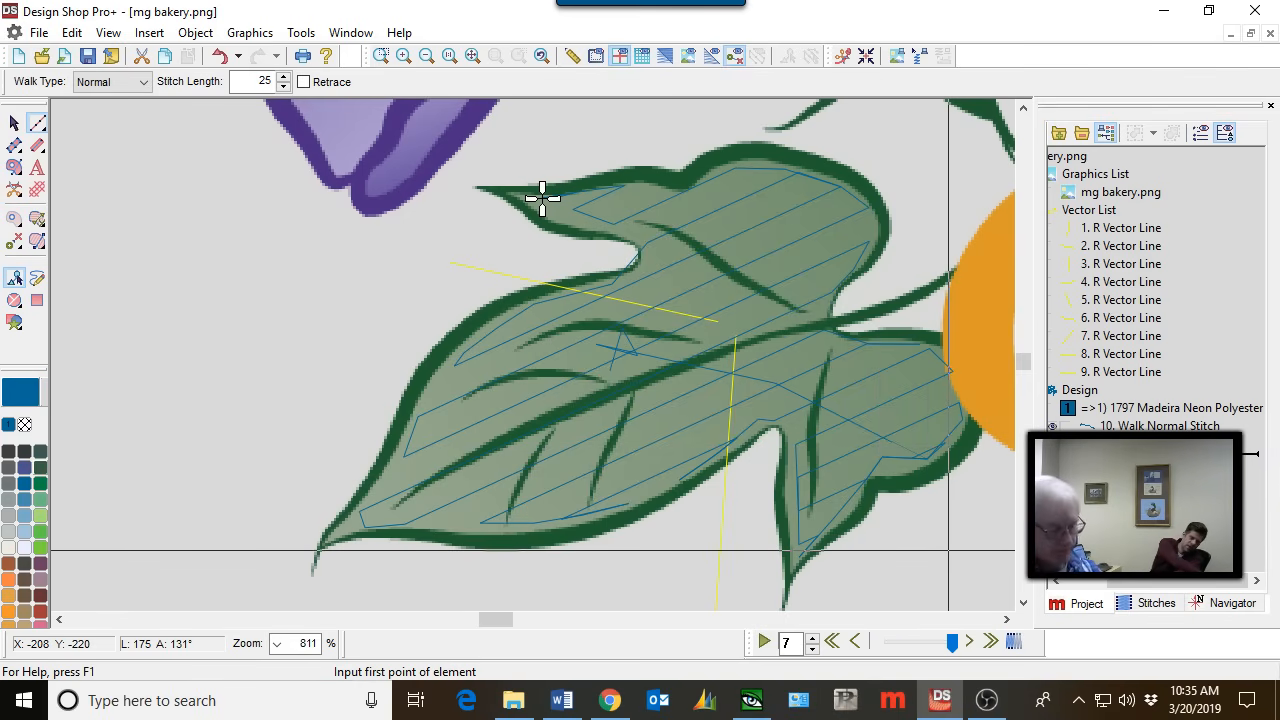
{"action": "key", "text": "Escape"}
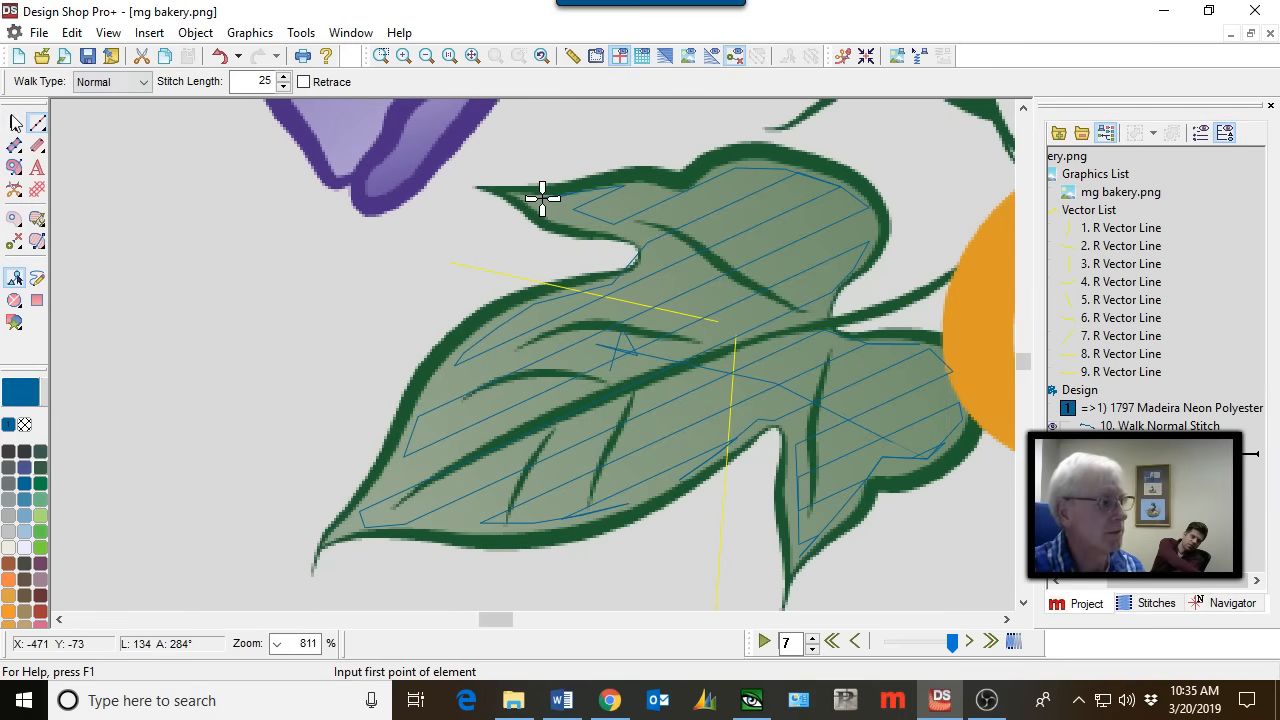
{"action": "left_click", "coordinate": [807, 436]}
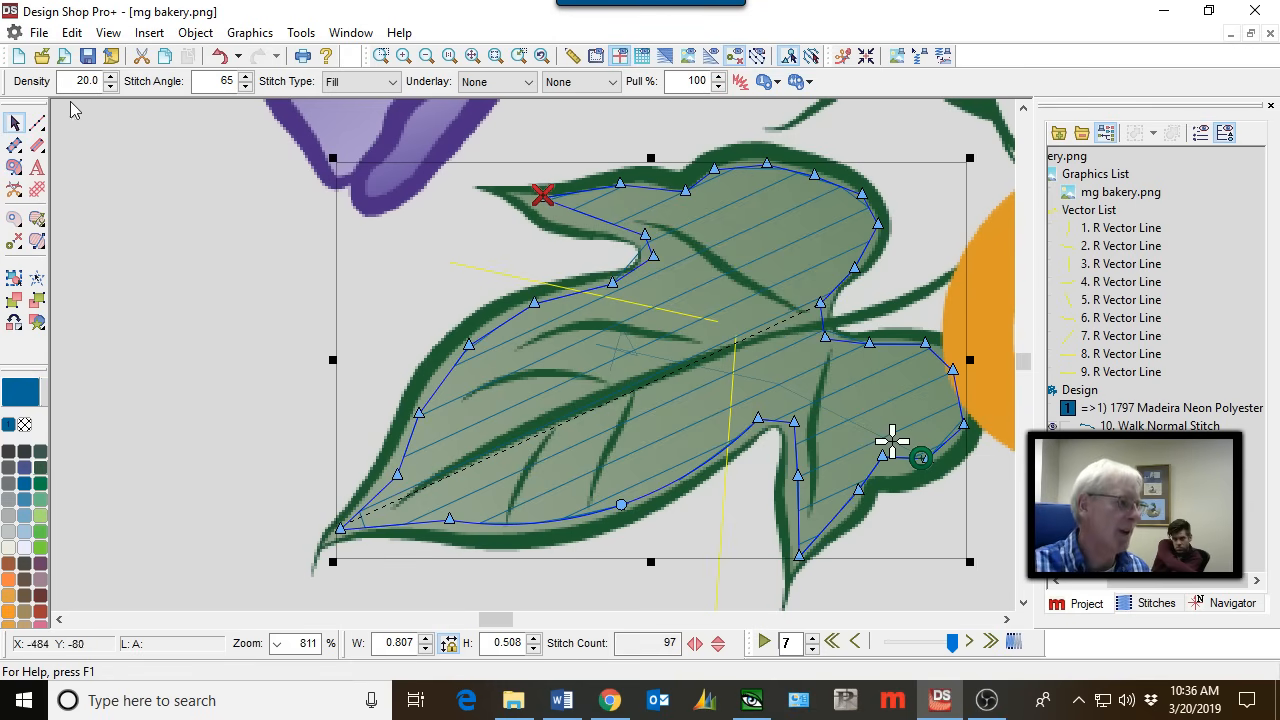
Start a Normal walk stitch near the leaf's upper-left tip and trace just inside the border around the upper lobe to the stem notch.
{"action": "left_click", "coordinate": [33, 124]}
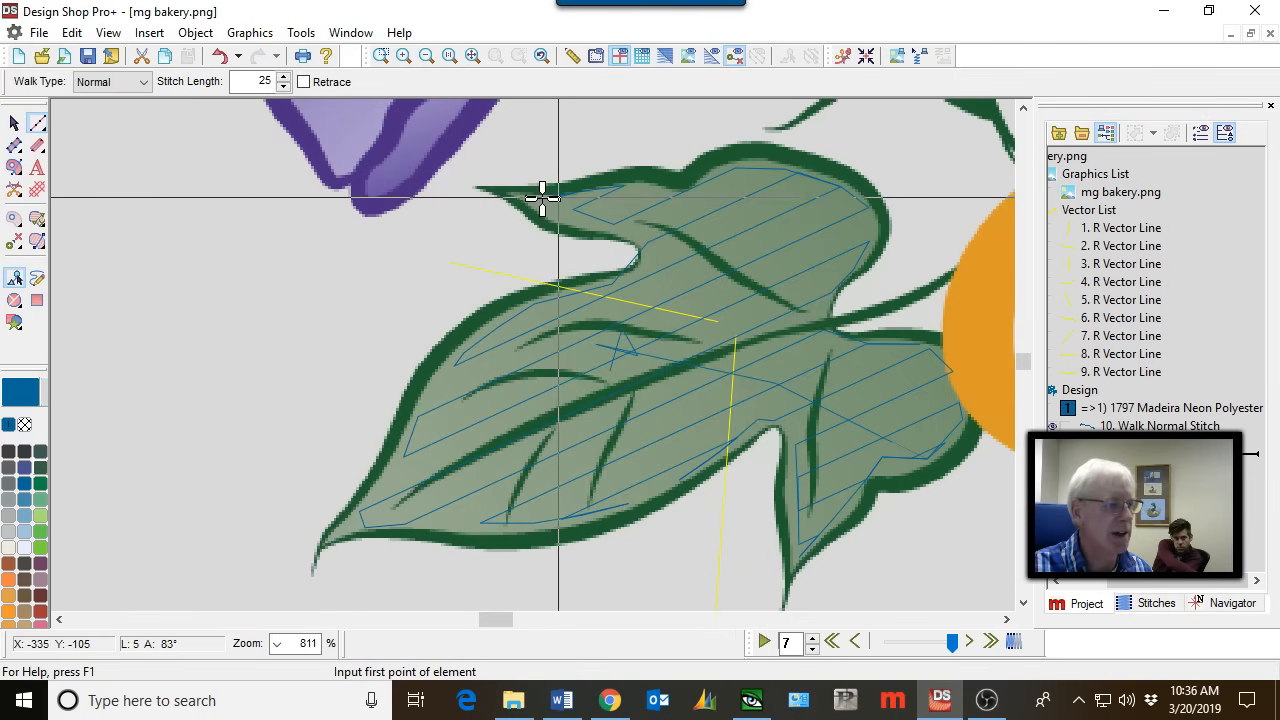
{"action": "left_click", "coordinate": [576, 192]}
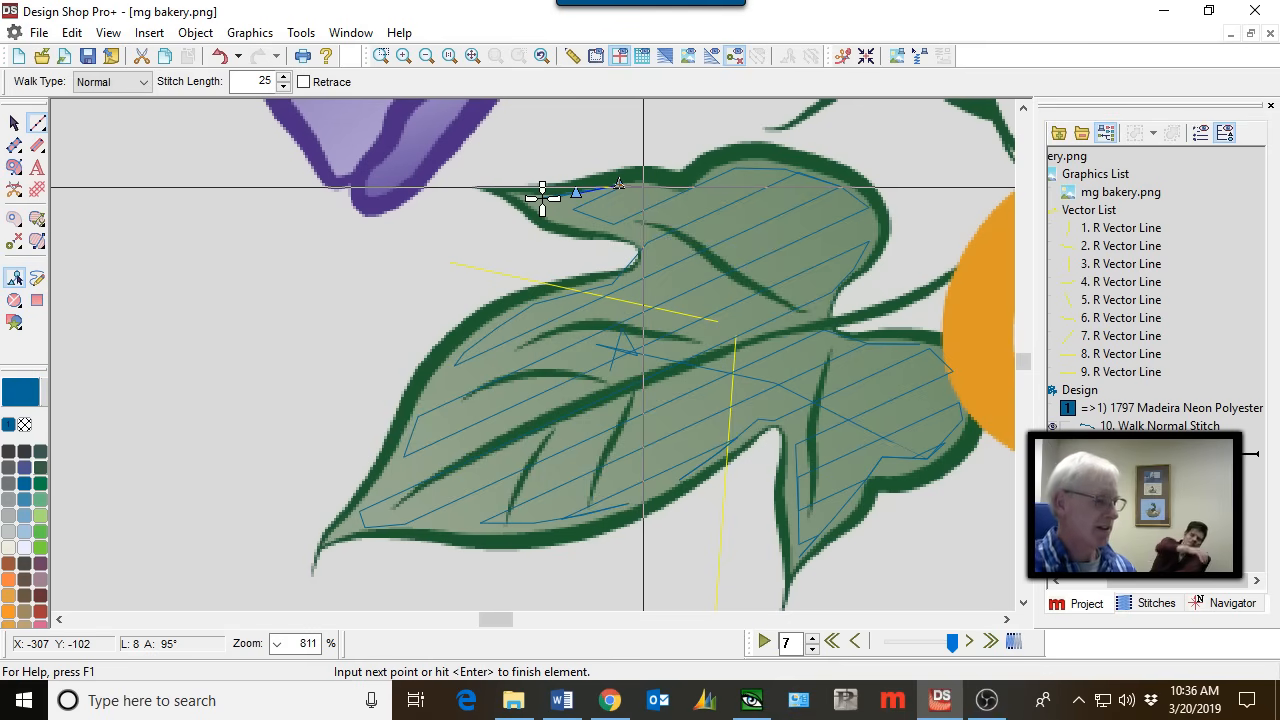
{"action": "left_click", "coordinate": [644, 186]}
{"action": "left_click", "coordinate": [696, 189]}
{"action": "left_click", "coordinate": [727, 167]}
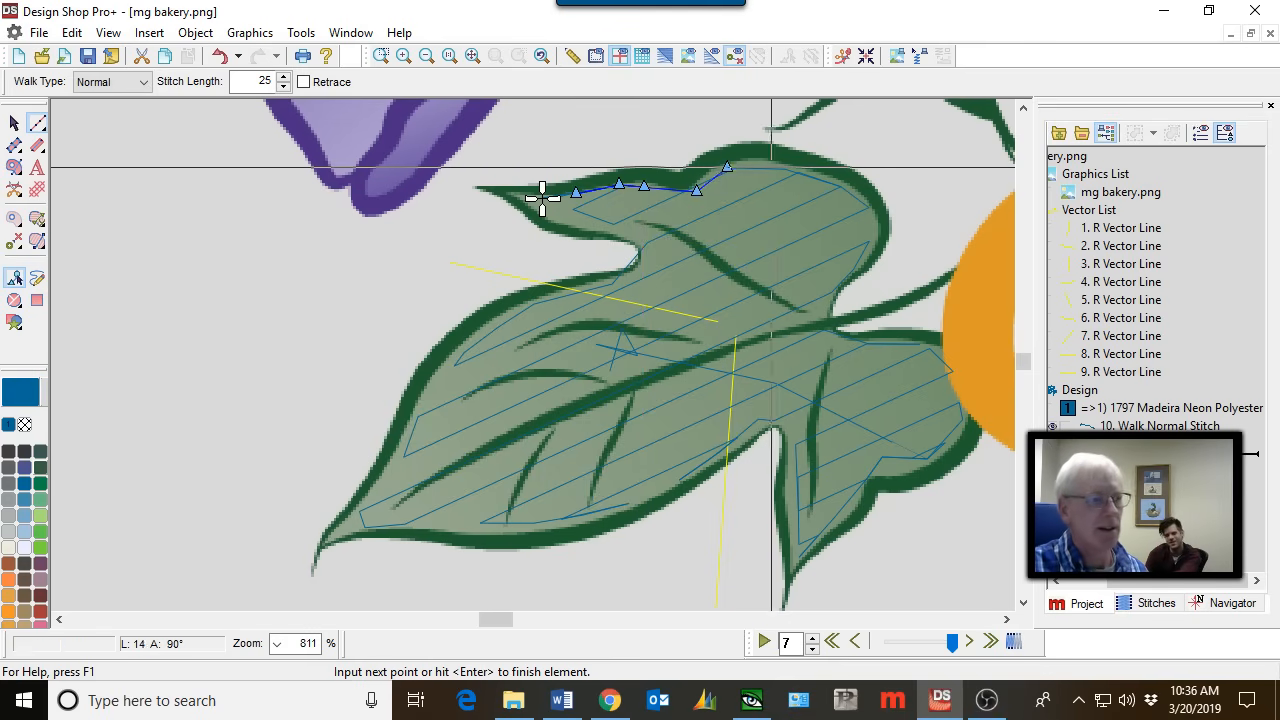
{"action": "left_click", "coordinate": [776, 169]}
{"action": "left_click", "coordinate": [825, 180]}
{"action": "left_click", "coordinate": [858, 203]}
{"action": "left_click", "coordinate": [870, 240]}
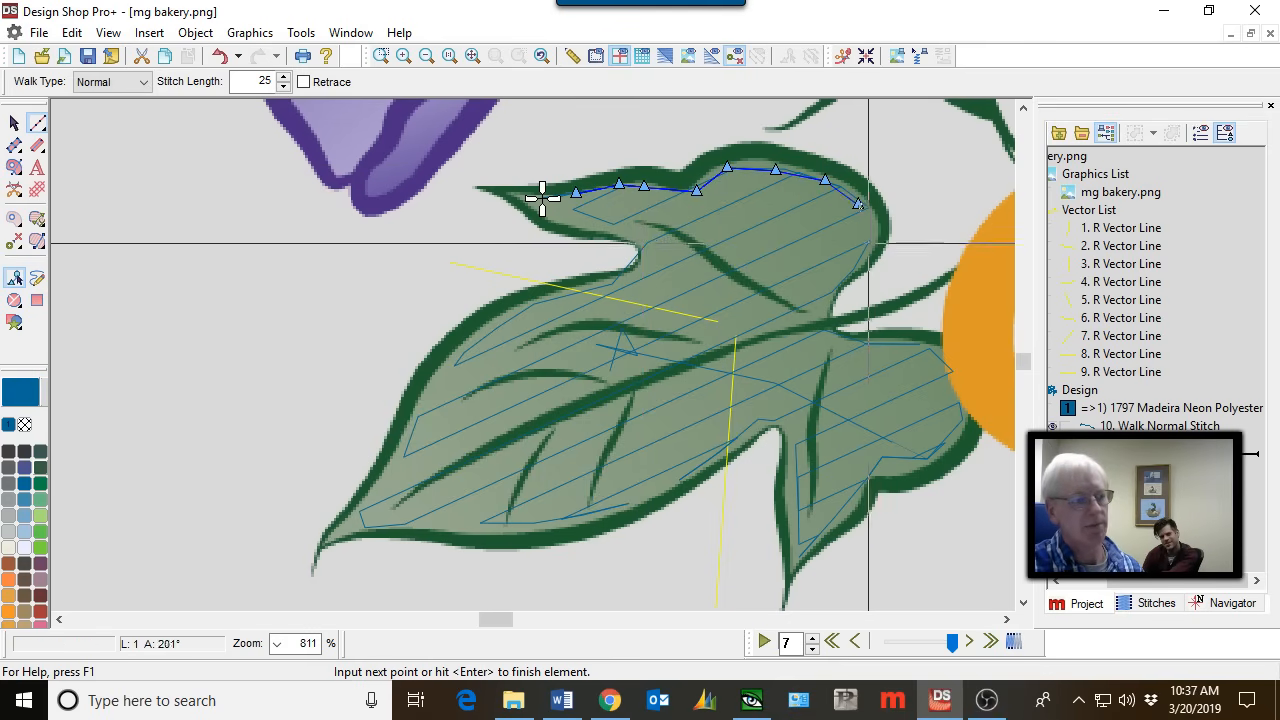
{"action": "left_click", "coordinate": [843, 269]}
{"action": "left_click", "coordinate": [817, 313]}
Continue the walk stitch just inside the border around the right lobe and down to the leaf's bottom tip.
{"action": "left_click", "coordinate": [854, 343]}
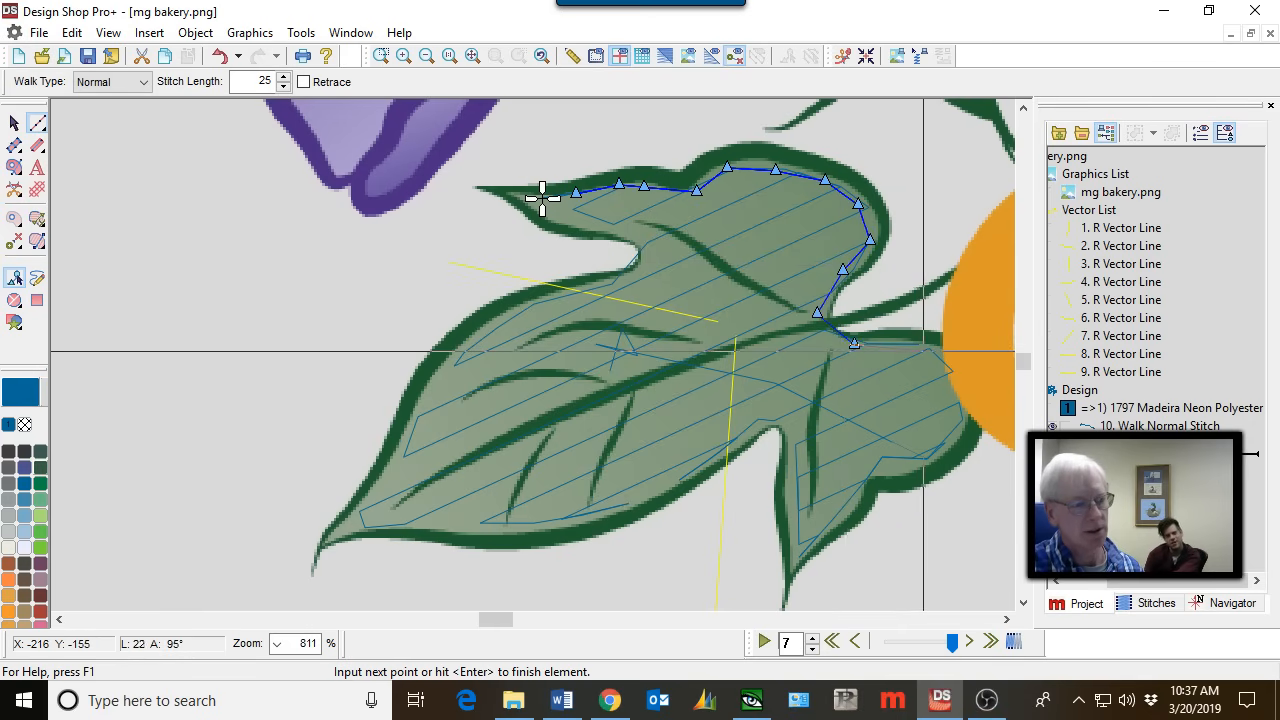
{"action": "left_click", "coordinate": [925, 349]}
{"action": "left_click", "coordinate": [954, 385]}
{"action": "left_click", "coordinate": [959, 421]}
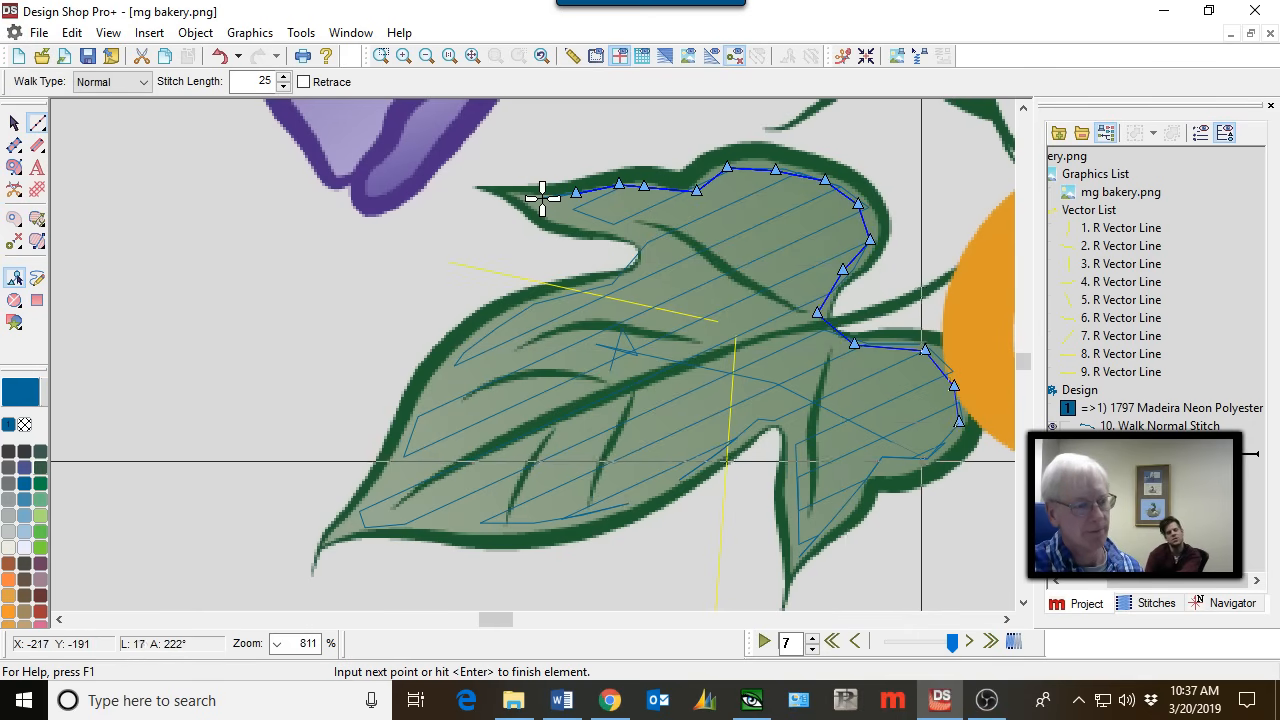
{"action": "left_click", "coordinate": [921, 459]}
{"action": "left_click", "coordinate": [870, 467]}
{"action": "left_click", "coordinate": [852, 502]}
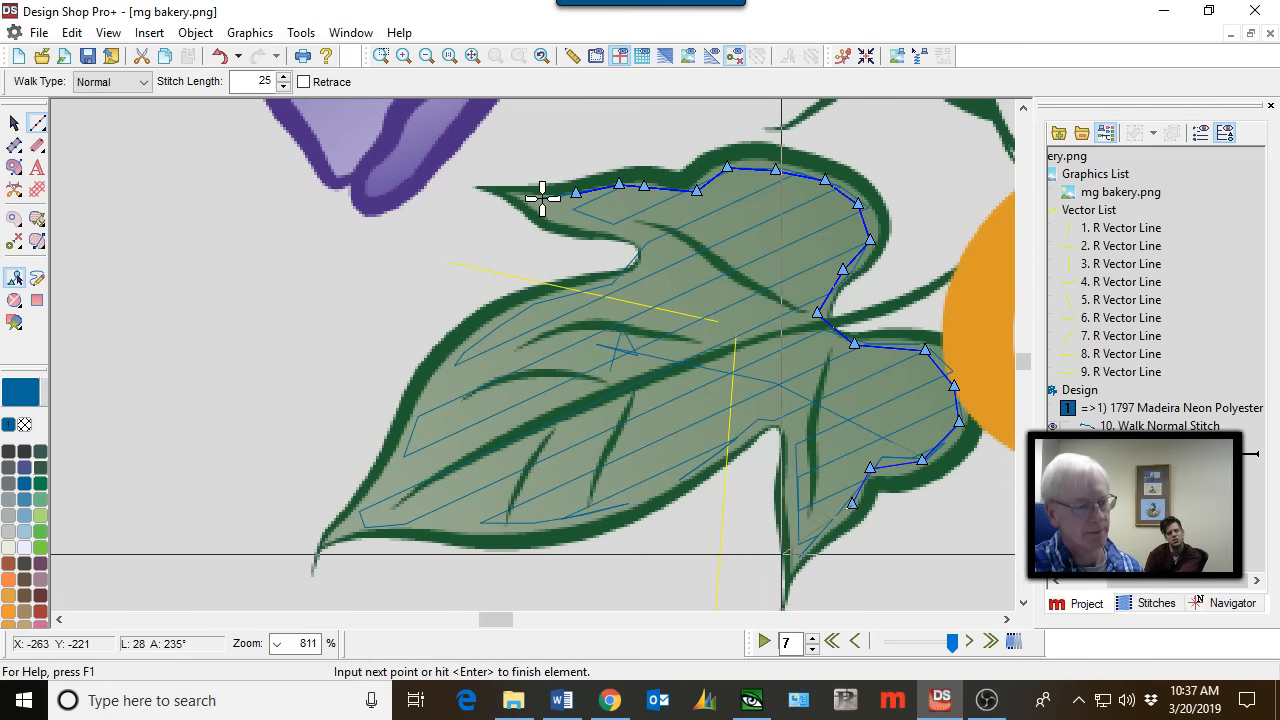
{"action": "left_click", "coordinate": [797, 562]}
Carry the walk stitch up to the lower notch and along the leaf's curved bottom edge to the lower-left tip.
{"action": "left_click", "coordinate": [795, 480]}
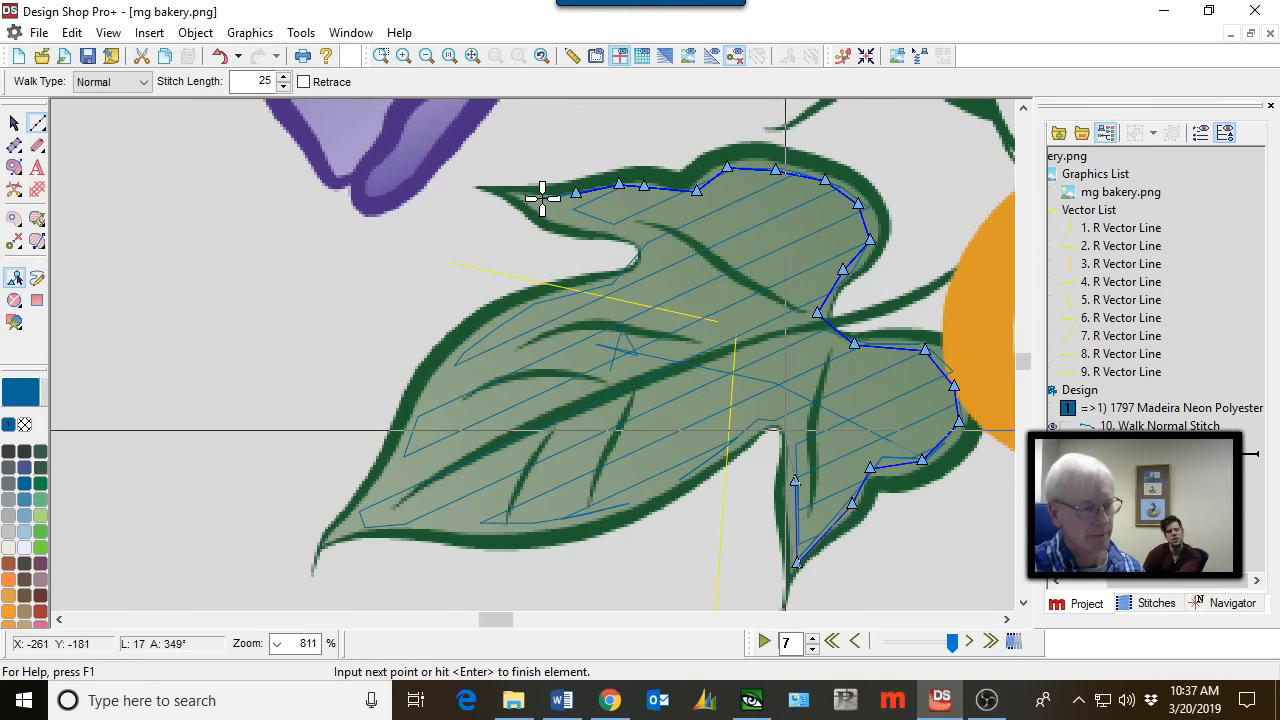
{"action": "left_click", "coordinate": [788, 418]}
{"action": "left_click", "coordinate": [751, 416]}
{"action": "left_click", "coordinate": [697, 463]}
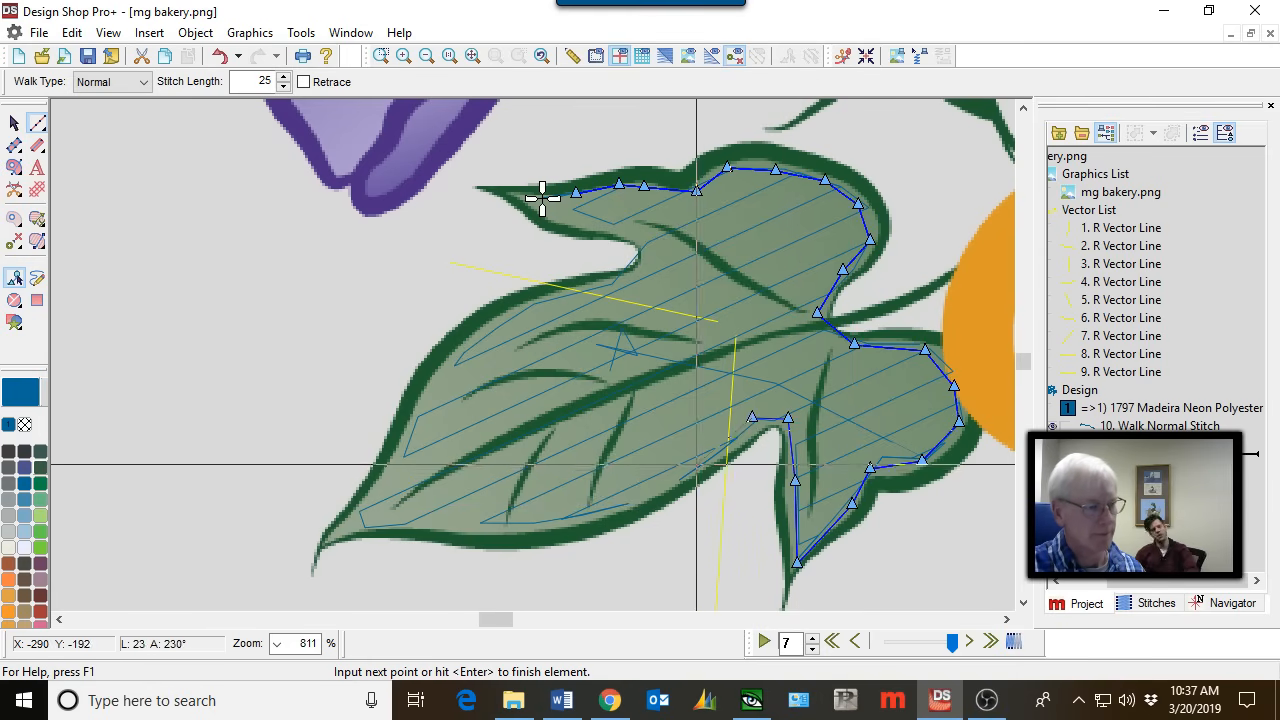
{"action": "right_click", "coordinate": [596, 510]}
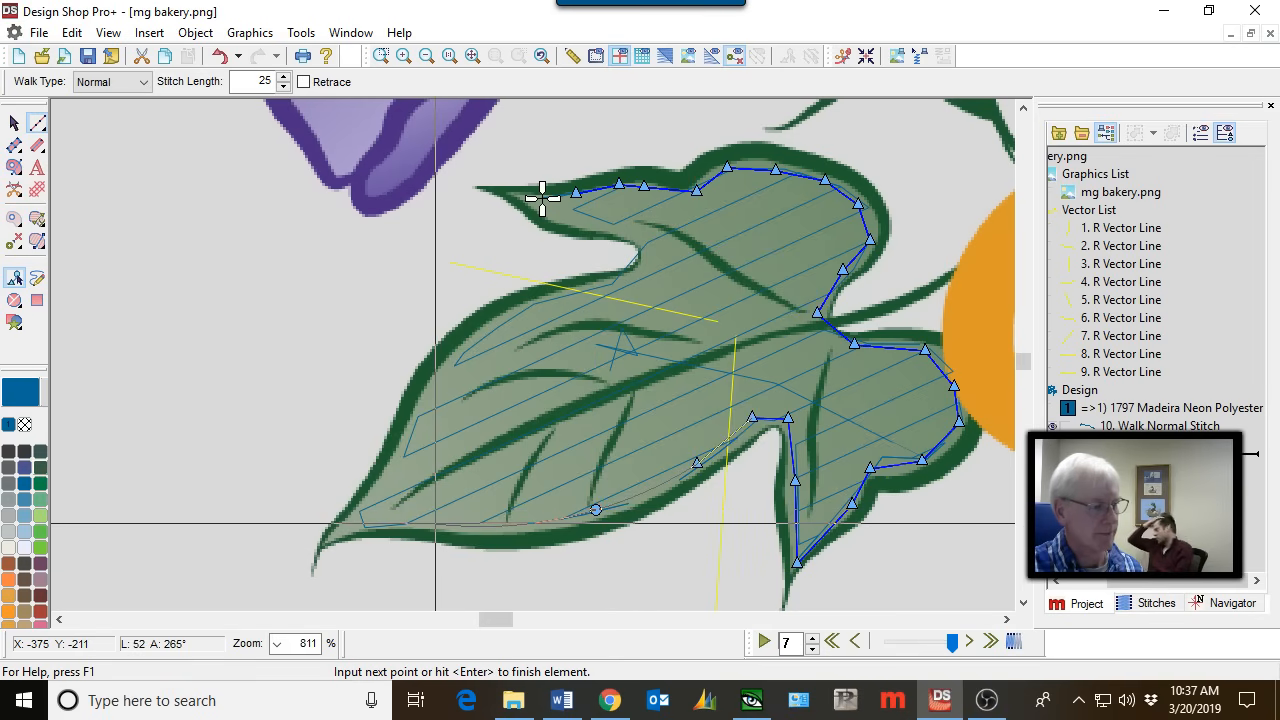
{"action": "left_click", "coordinate": [433, 520]}
{"action": "left_click", "coordinate": [371, 521]}
{"action": "left_click", "coordinate": [330, 533]}
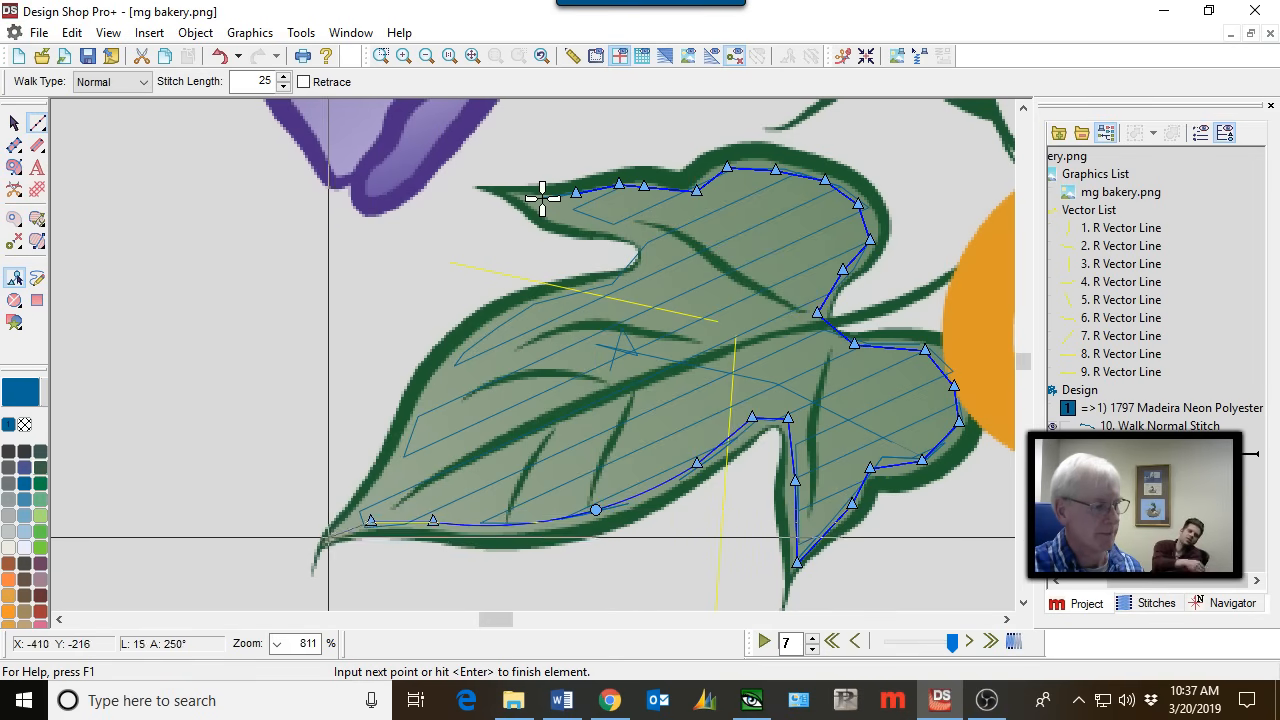
Trace the walk stitch up the leaf's left edge with curve points, around the upper-left notch and out to the upper-left tip.
{"action": "left_click", "coordinate": [378, 488]}
{"action": "right_click", "coordinate": [419, 418]}
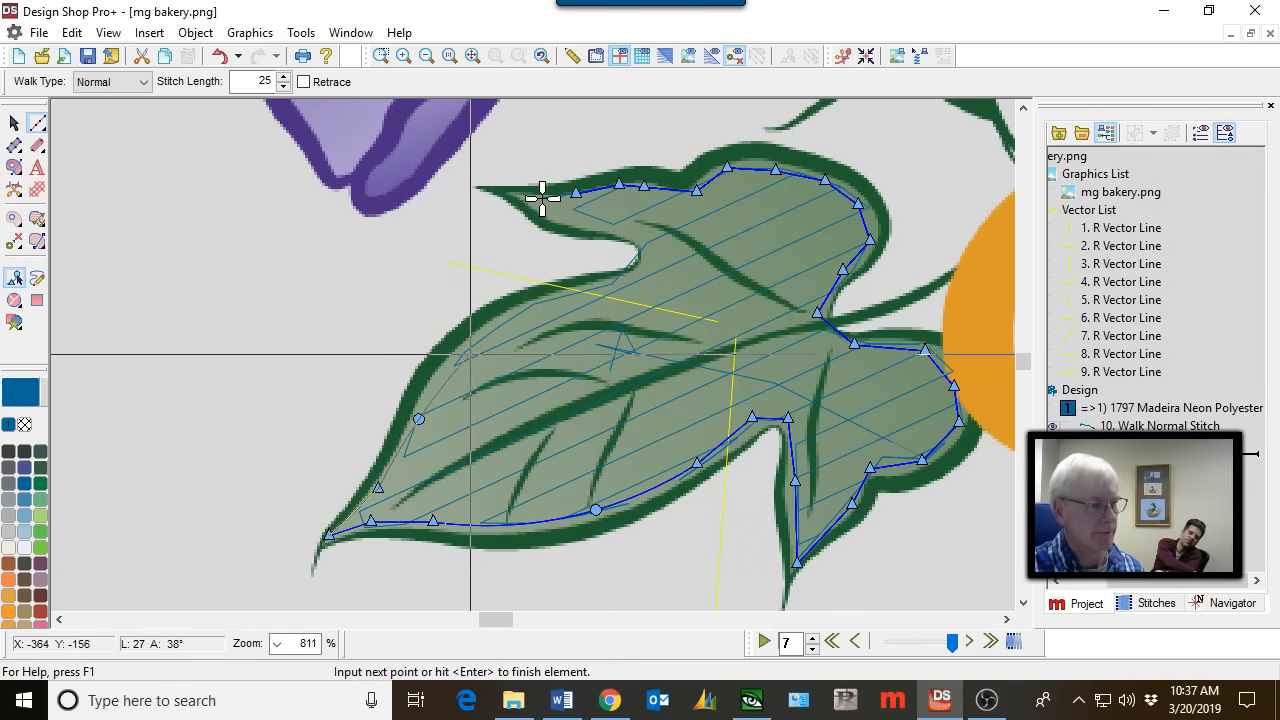
{"action": "right_click", "coordinate": [470, 345]}
{"action": "right_click", "coordinate": [570, 294]}
{"action": "left_click", "coordinate": [655, 276]}
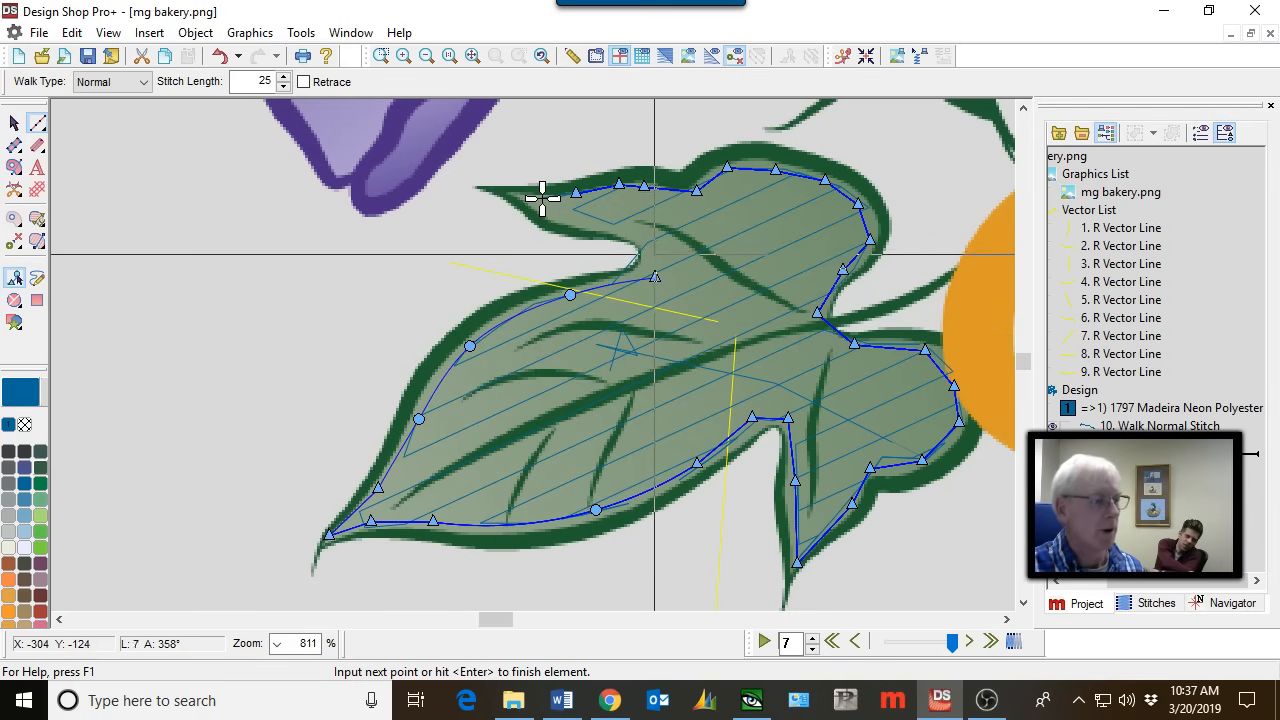
{"action": "left_click", "coordinate": [647, 240]}
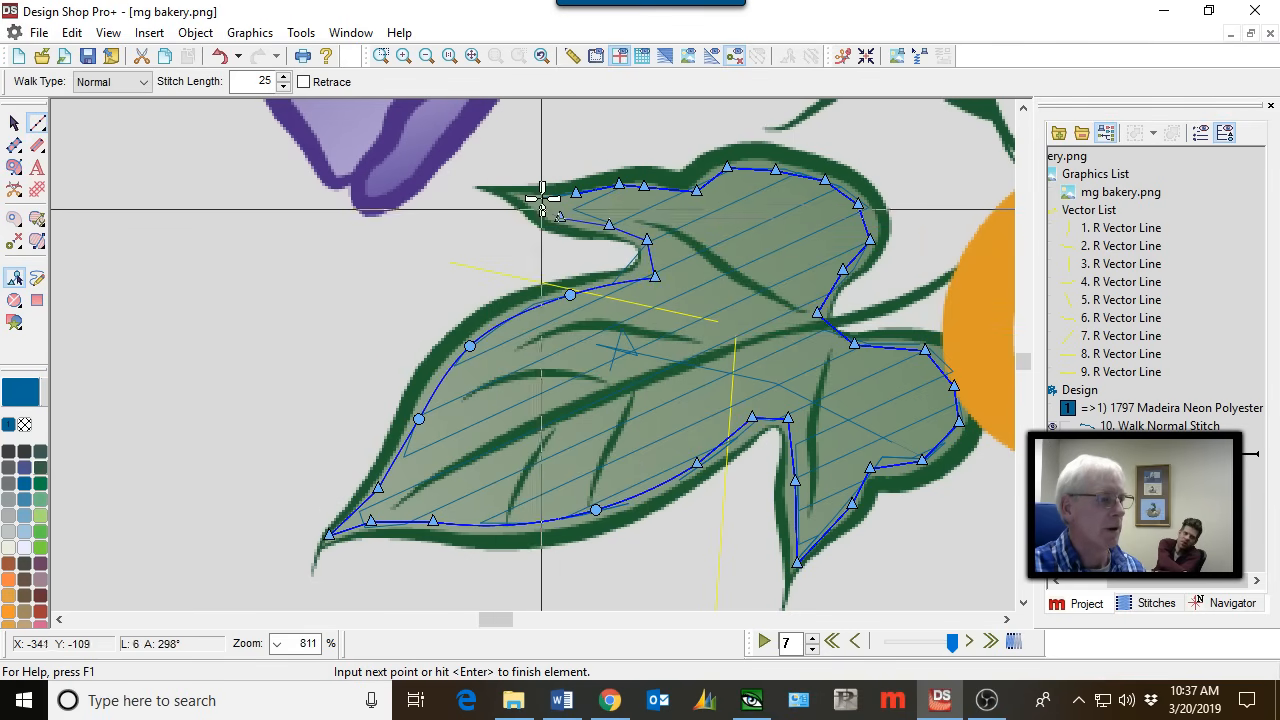
{"action": "left_click", "coordinate": [609, 224]}
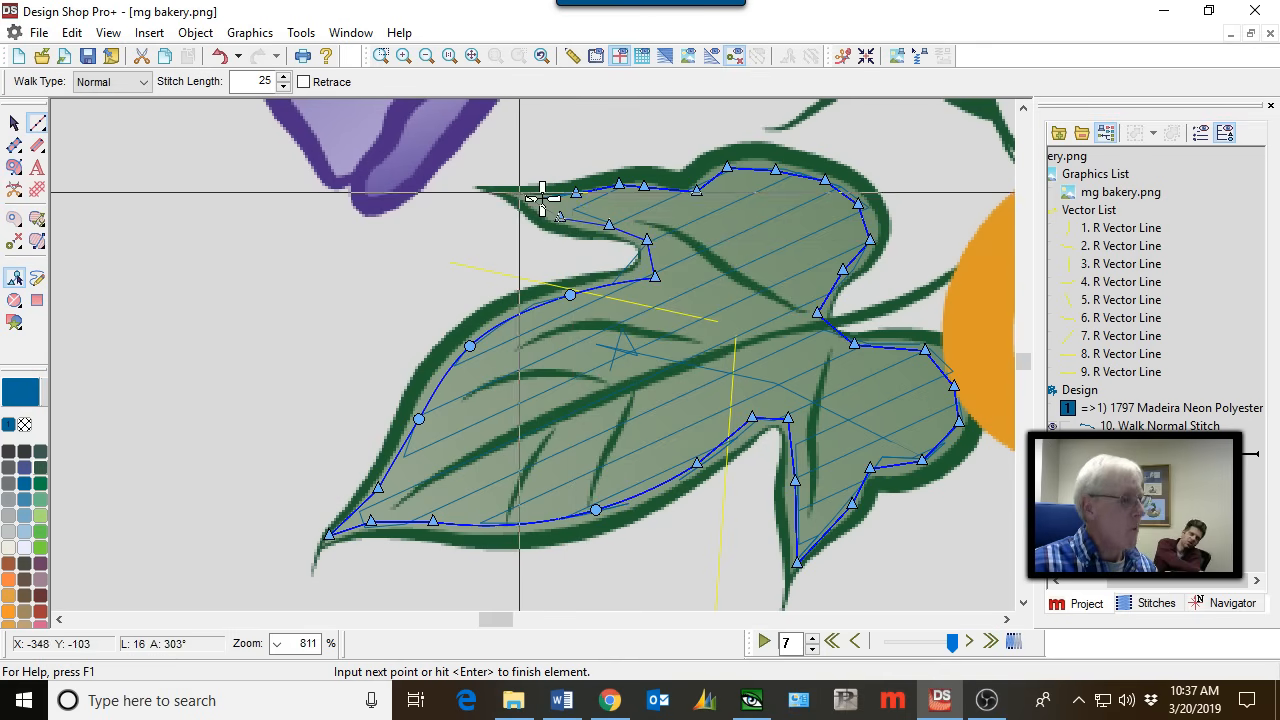
{"action": "left_click", "coordinate": [519, 192]}
Run the walk stitch from the upper-left tip through the leaf's interior into the right lobe and finish the element.
{"action": "left_click", "coordinate": [742, 240]}
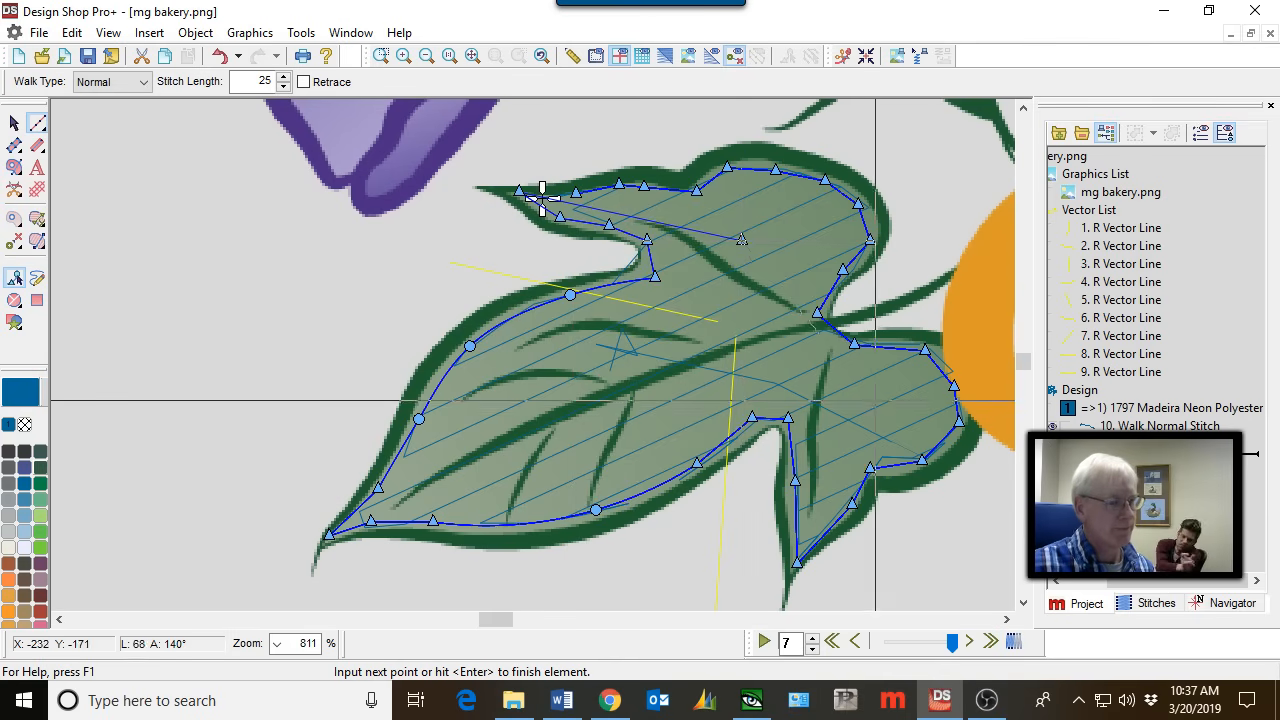
{"action": "left_click", "coordinate": [812, 385]}
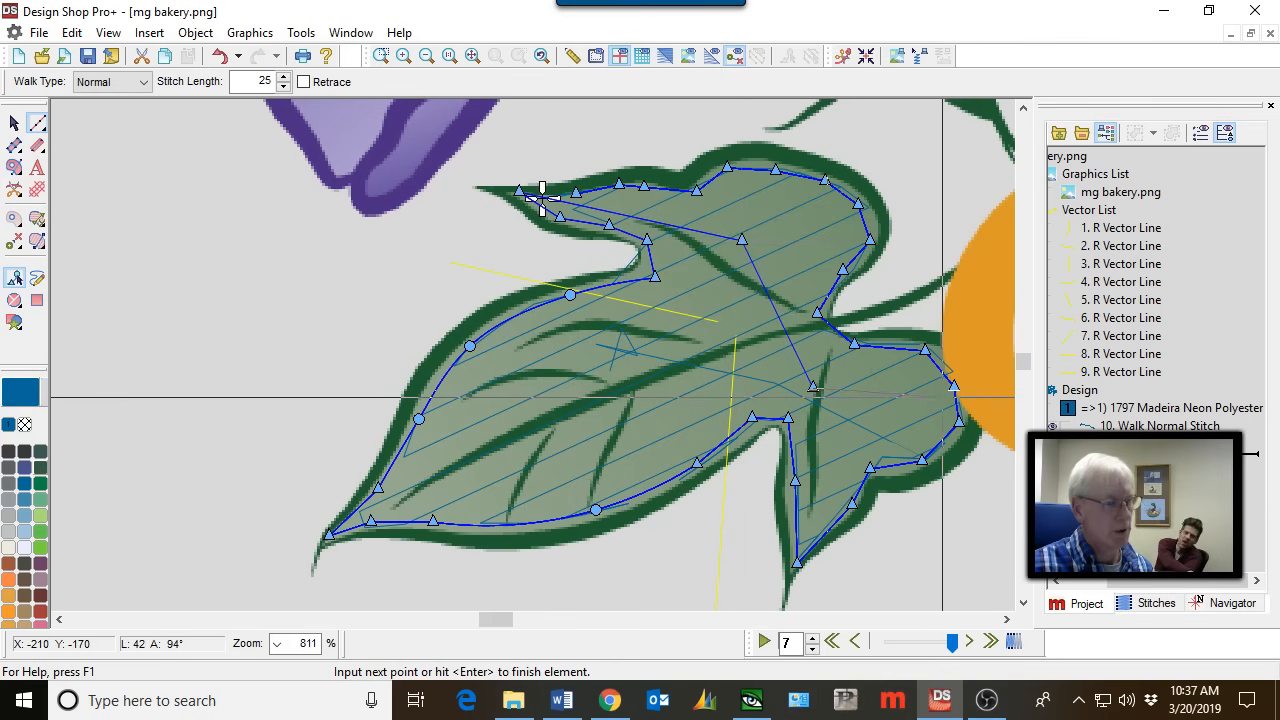
{"action": "left_click", "coordinate": [943, 396]}
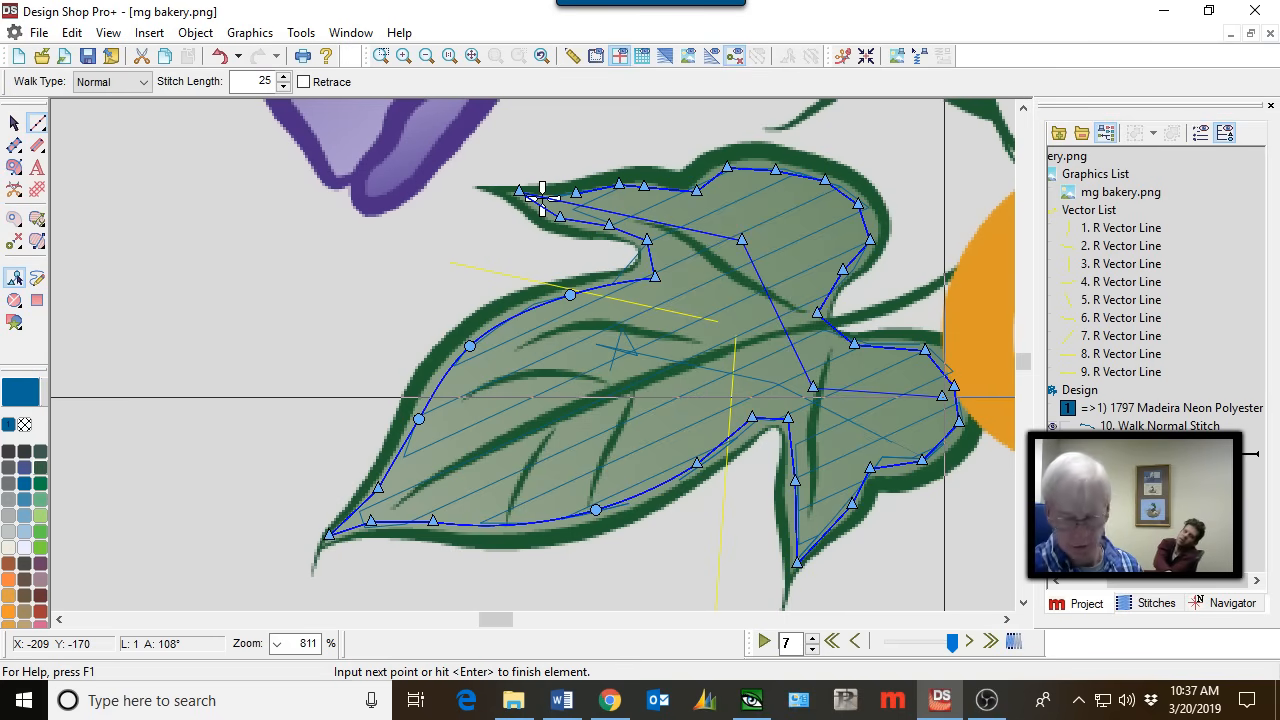
{"action": "key", "text": "Return"}
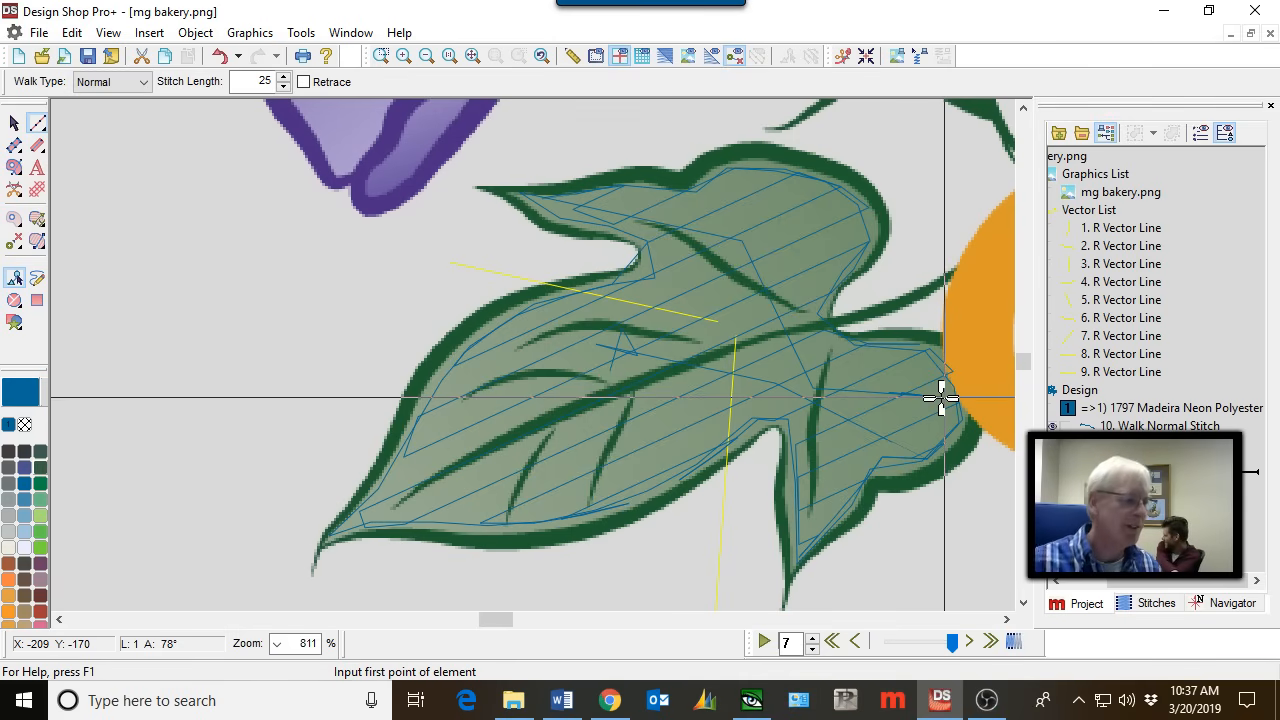
Start a fill shape on the right lobe's outer edge and trace the border down to the bottom tip and up to the lower notch.
{"action": "left_click", "coordinate": [13, 168]}
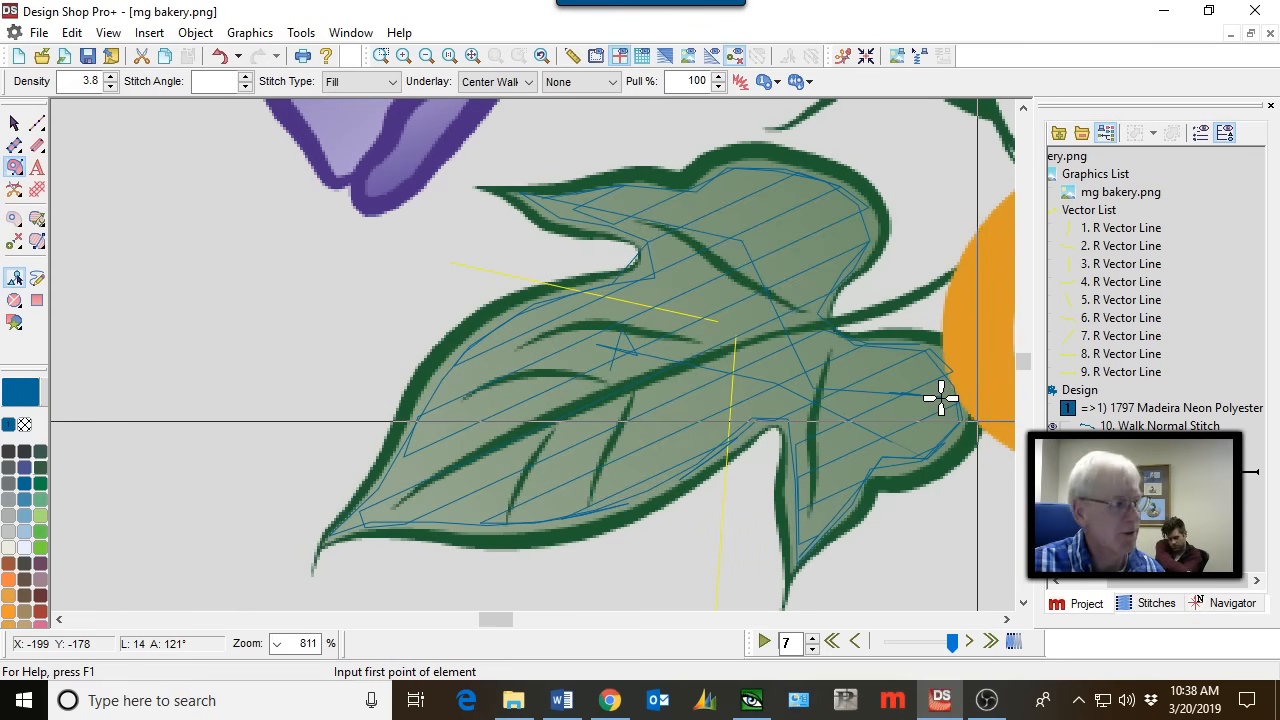
{"action": "left_click", "coordinate": [977, 422]}
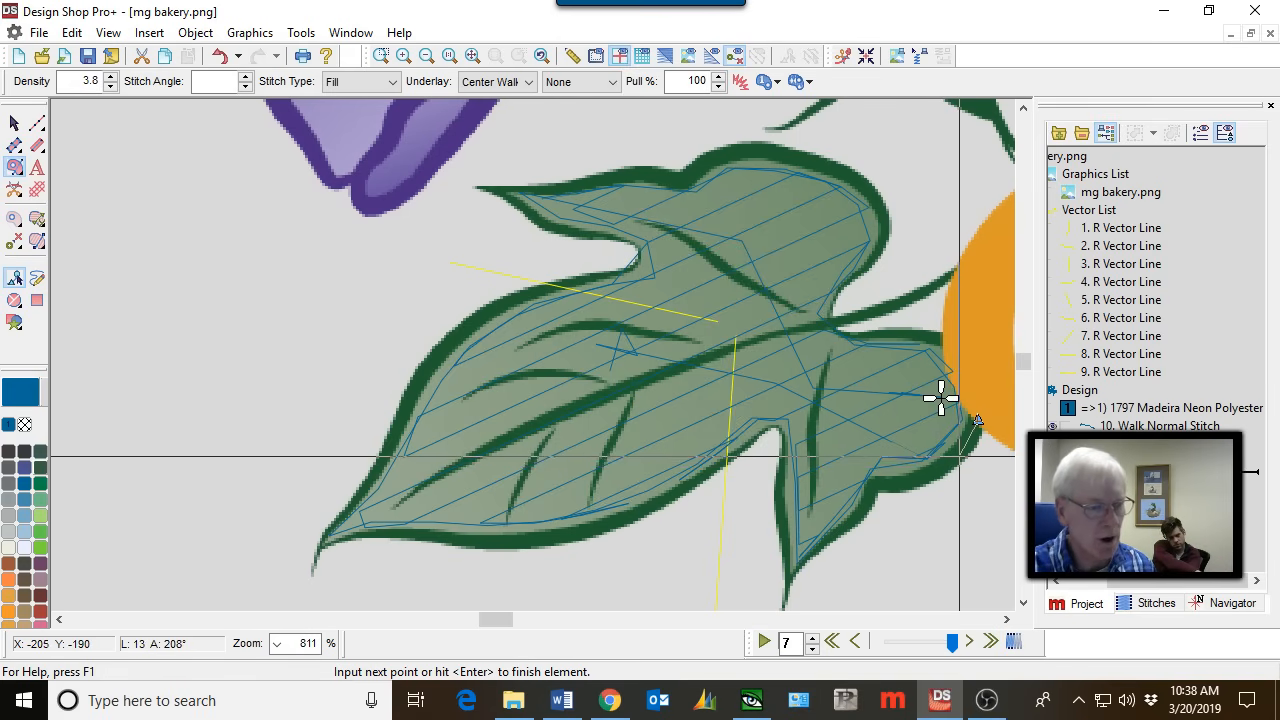
{"action": "right_click", "coordinate": [955, 464]}
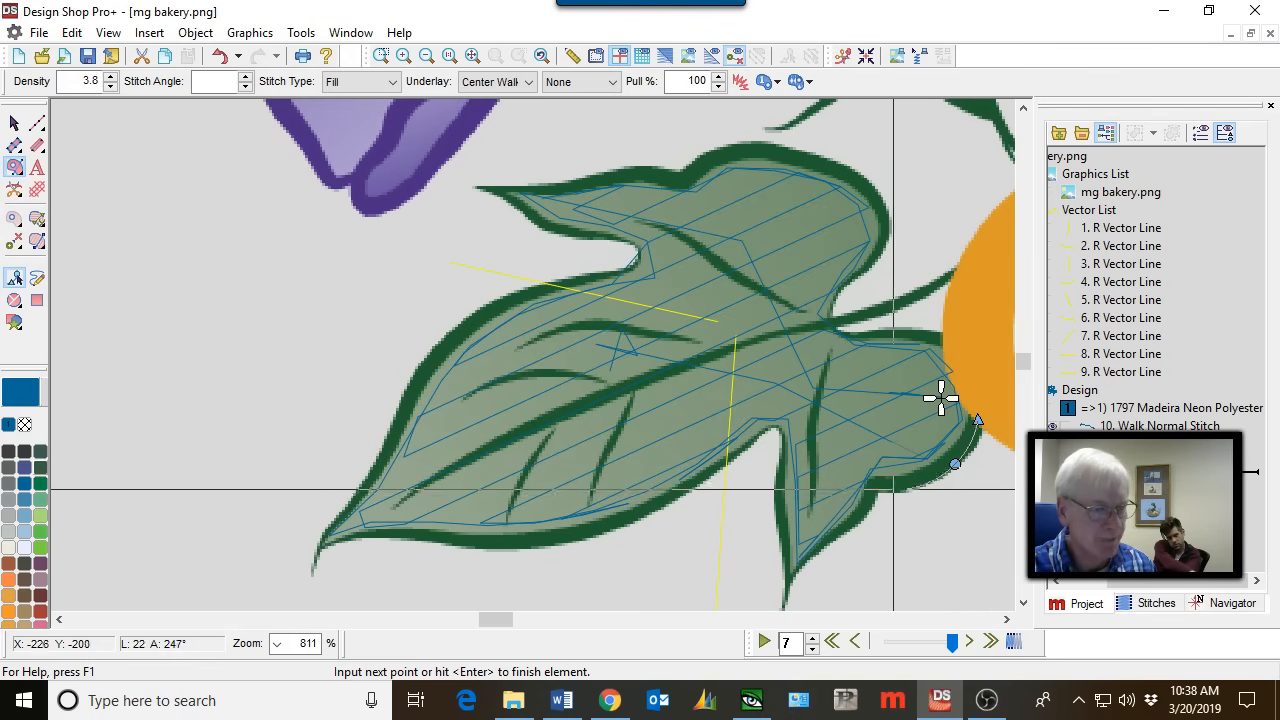
{"action": "left_click", "coordinate": [871, 490]}
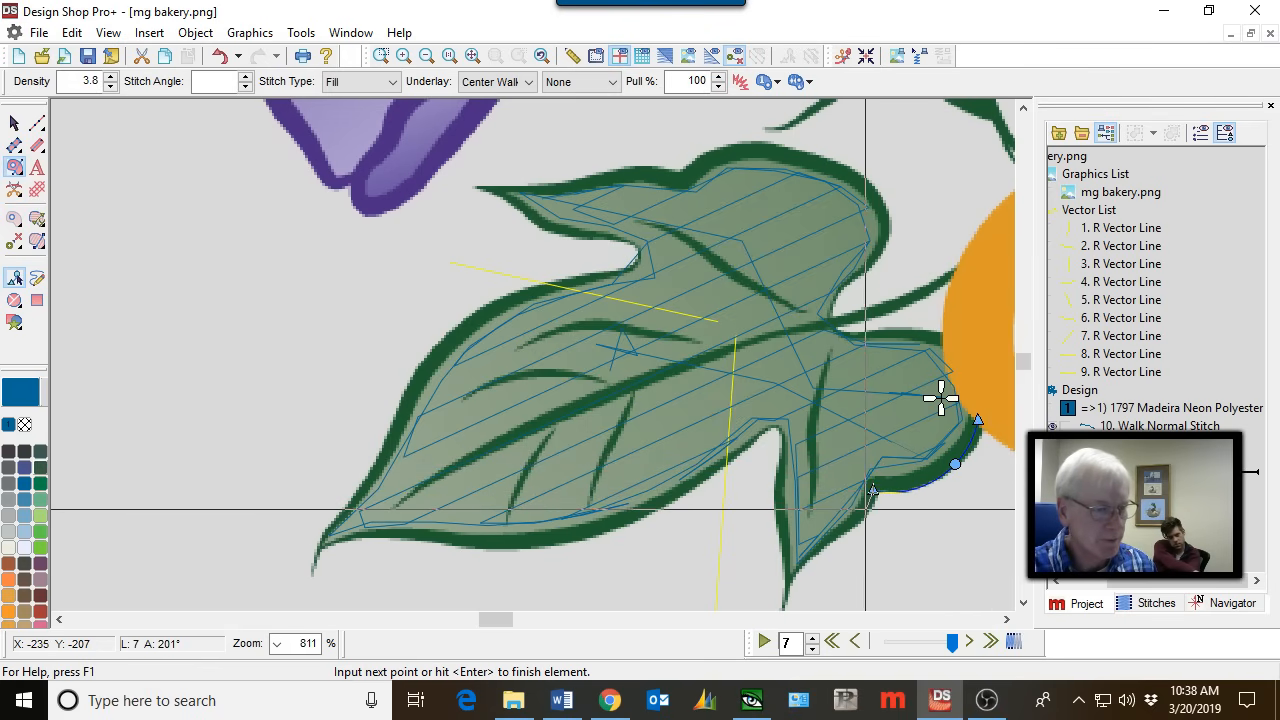
{"action": "left_click", "coordinate": [866, 508]}
{"action": "left_click", "coordinate": [843, 533]}
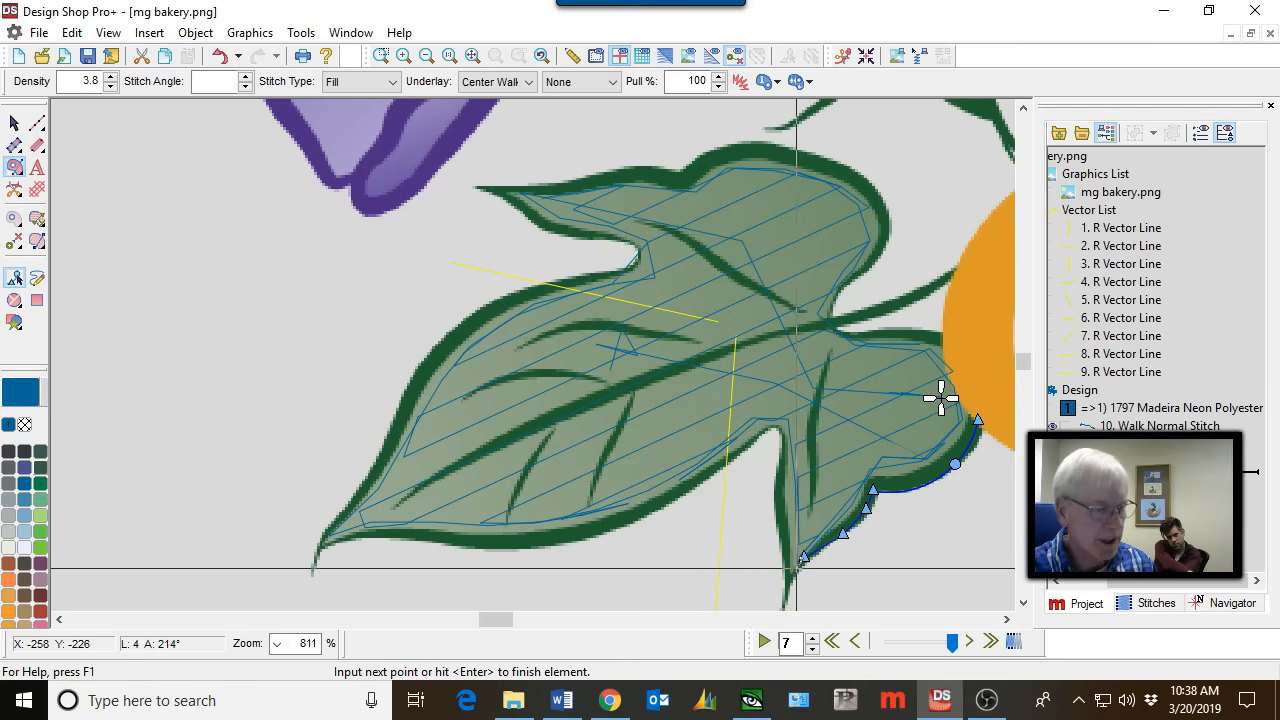
{"action": "left_click", "coordinate": [803, 556]}
{"action": "left_click", "coordinate": [785, 580]}
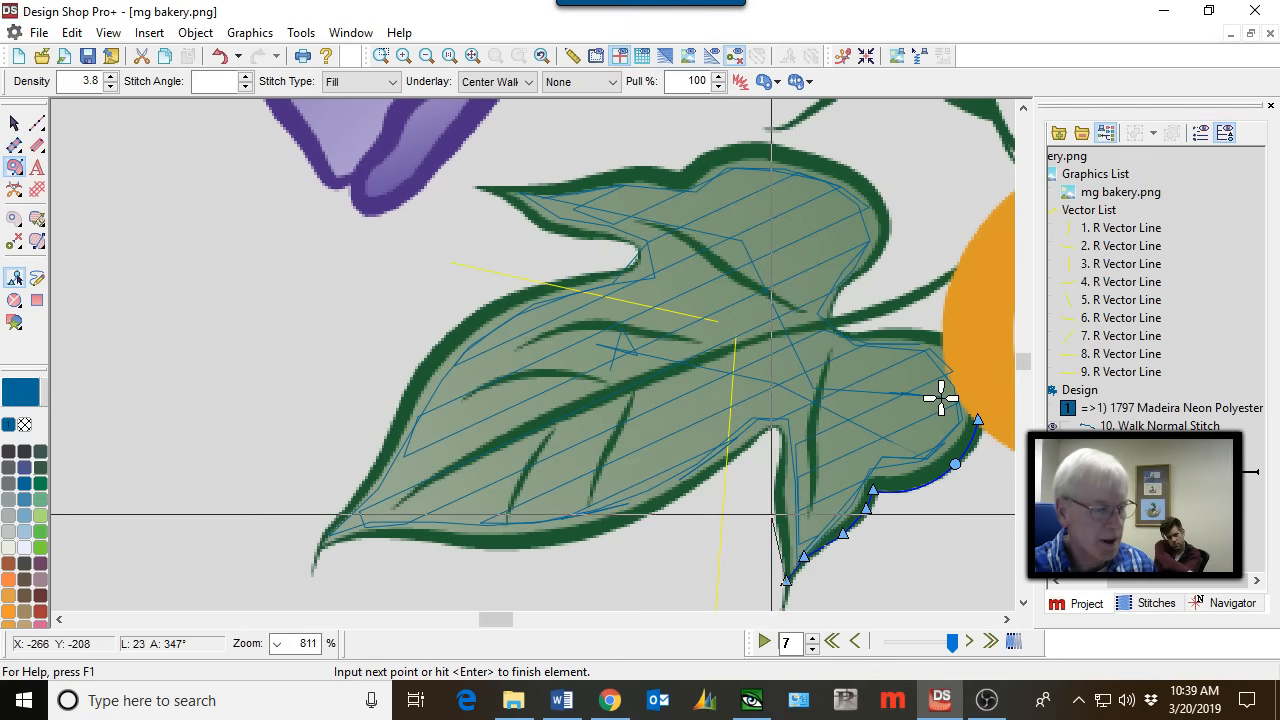
{"action": "left_click", "coordinate": [783, 434]}
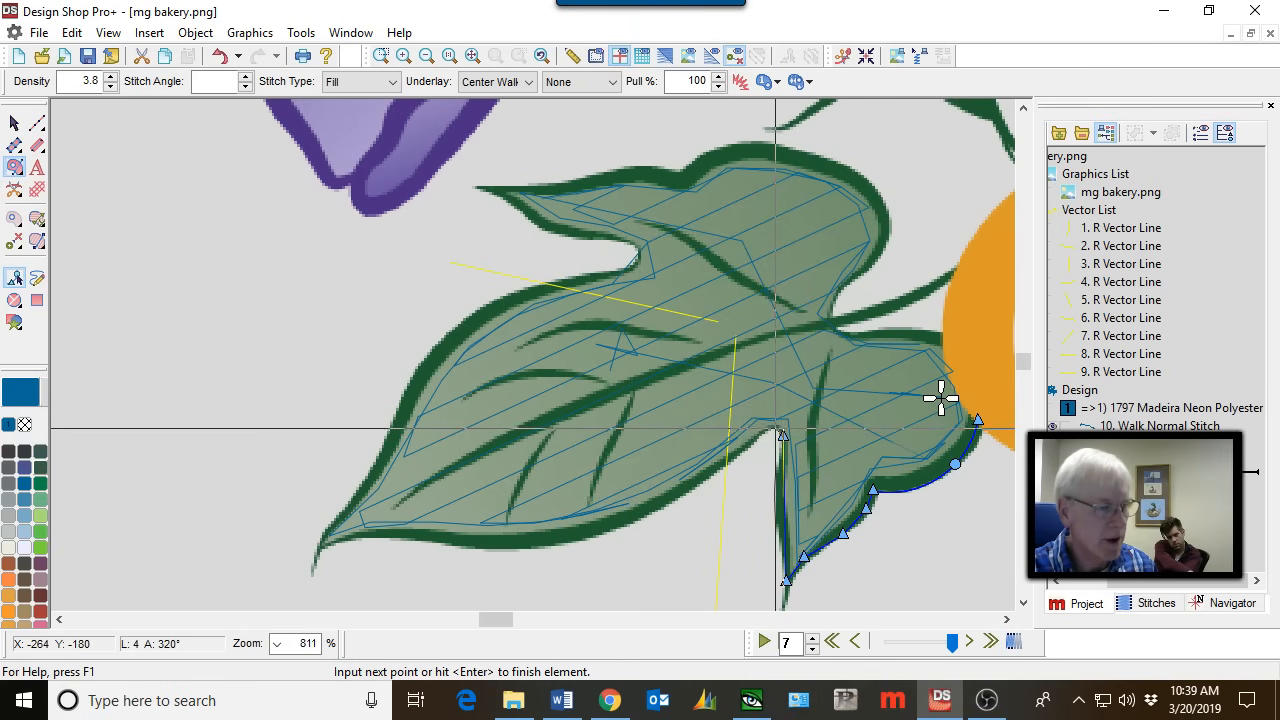
Continue the fill outline around the lower notch and along the leaf's bottom border with curve points to the lower-left tip.
{"action": "left_click", "coordinate": [751, 436]}
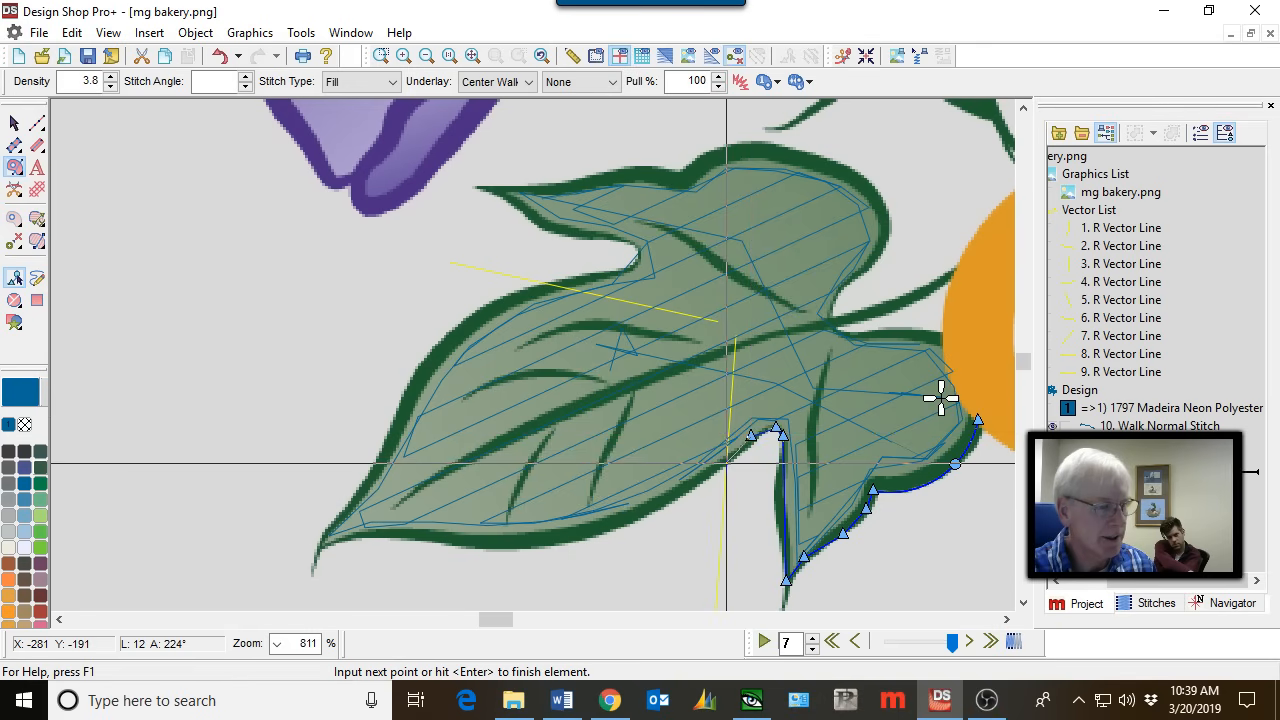
{"action": "right_click", "coordinate": [726, 463]}
{"action": "right_click", "coordinate": [613, 527]}
{"action": "right_click", "coordinate": [474, 545]}
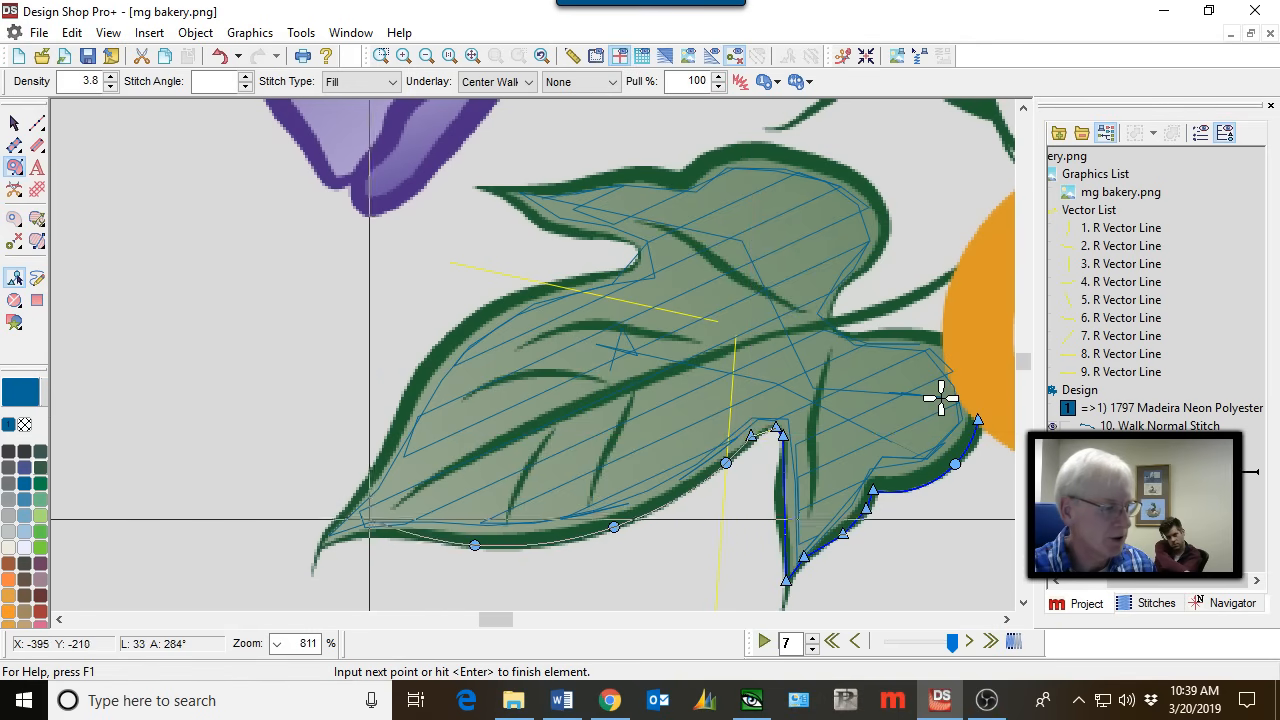
{"action": "right_click", "coordinate": [395, 537]}
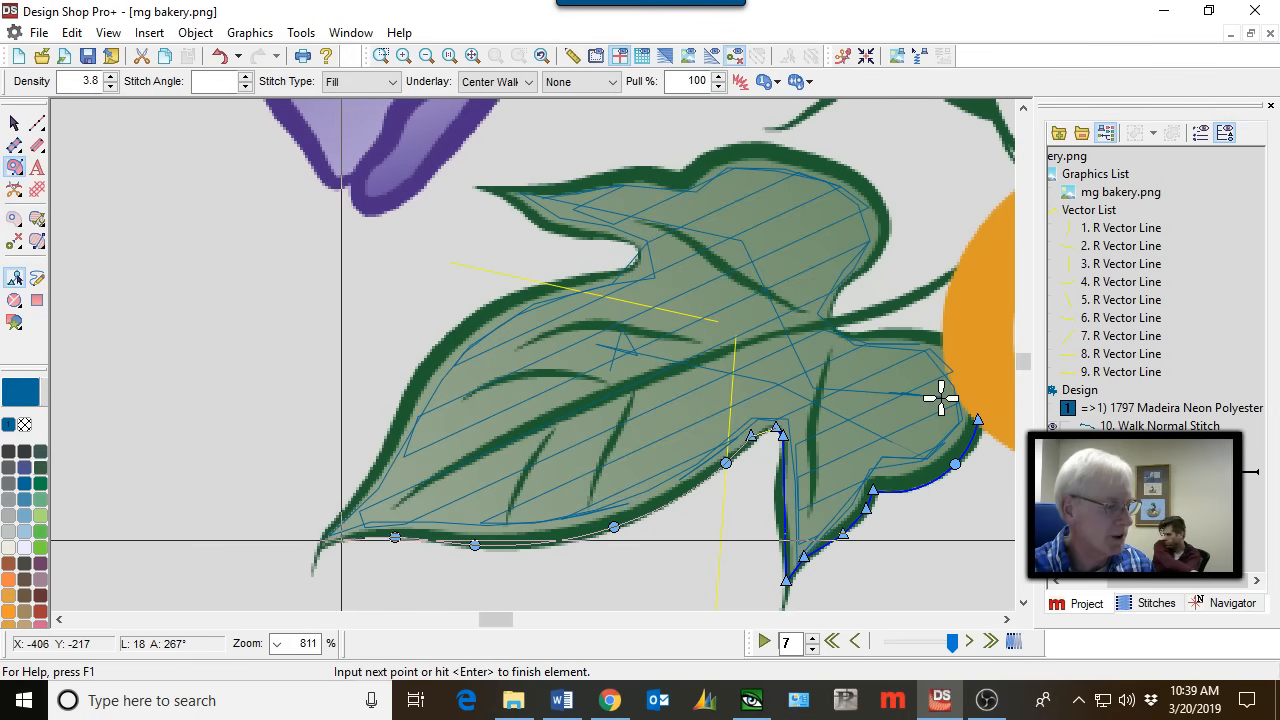
{"action": "left_click", "coordinate": [350, 537]}
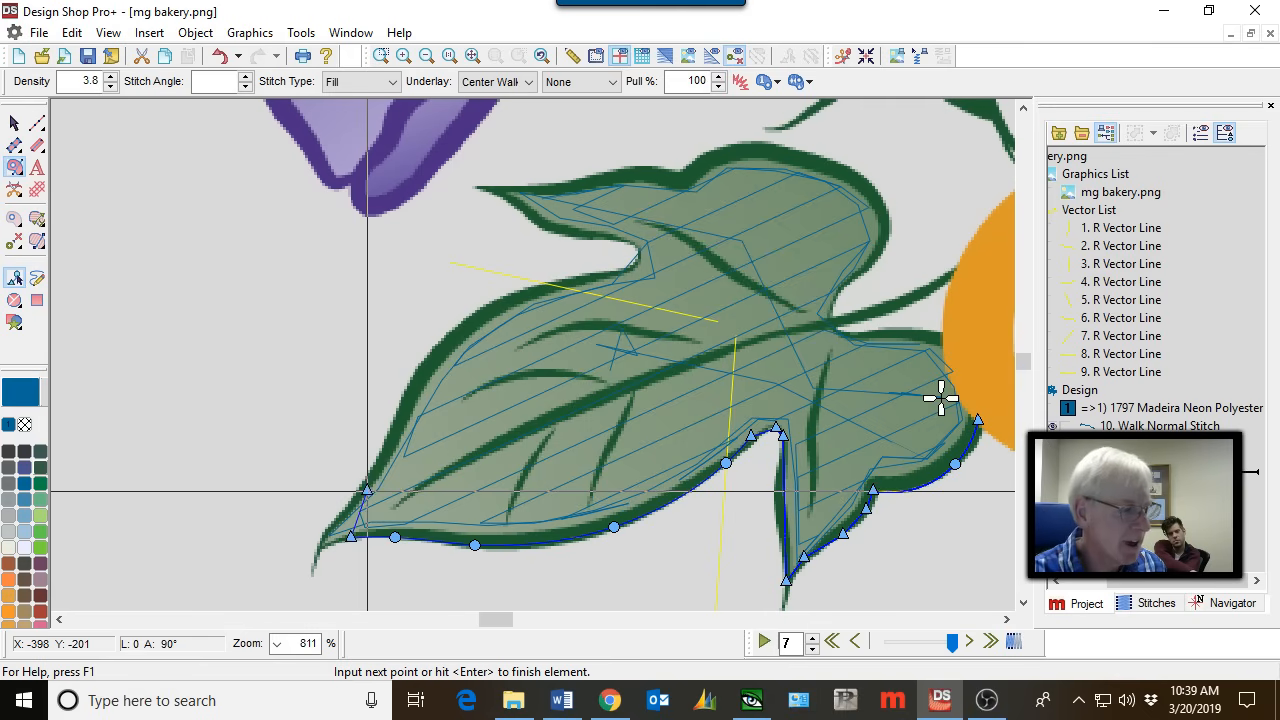
Run the fill outline along the leaf's central vein and across the right lobe's upper edge with curve and corner points, and complete the outline.
{"action": "left_click", "coordinate": [491, 425]}
{"action": "left_click", "coordinate": [696, 342]}
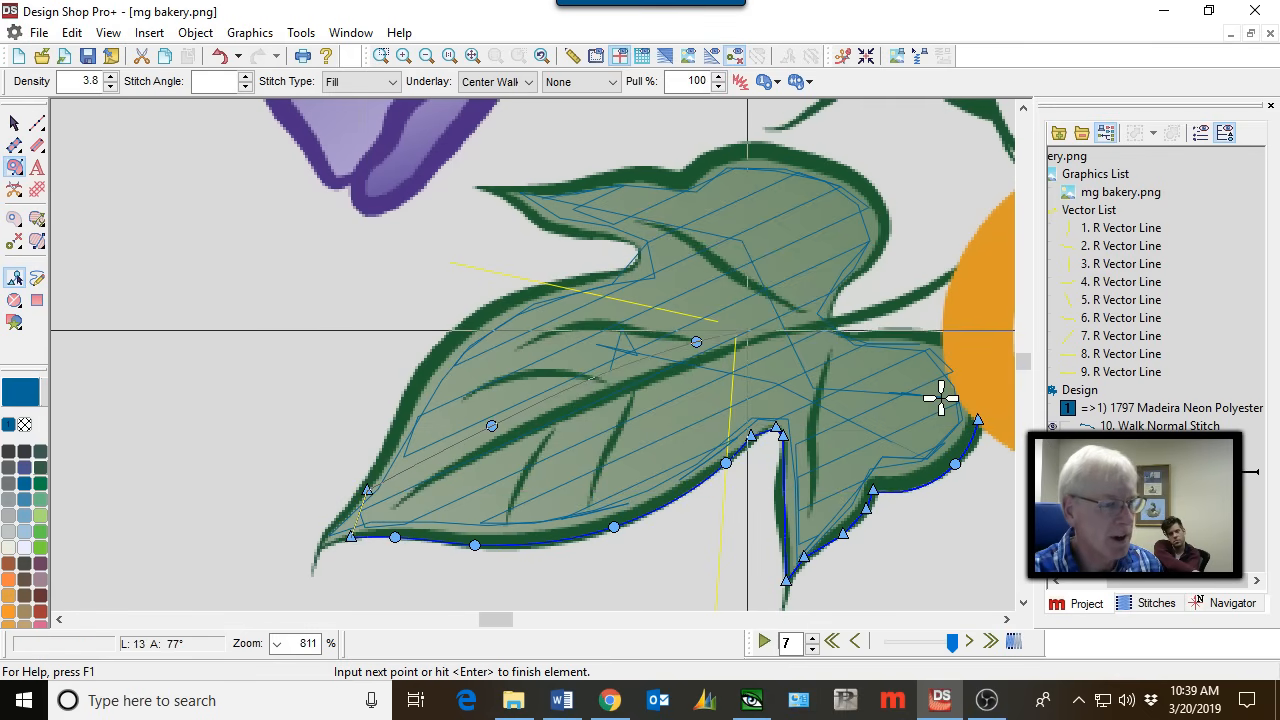
{"action": "left_click", "coordinate": [821, 317]}
{"action": "left_click", "coordinate": [850, 334]}
{"action": "left_click", "coordinate": [892, 327]}
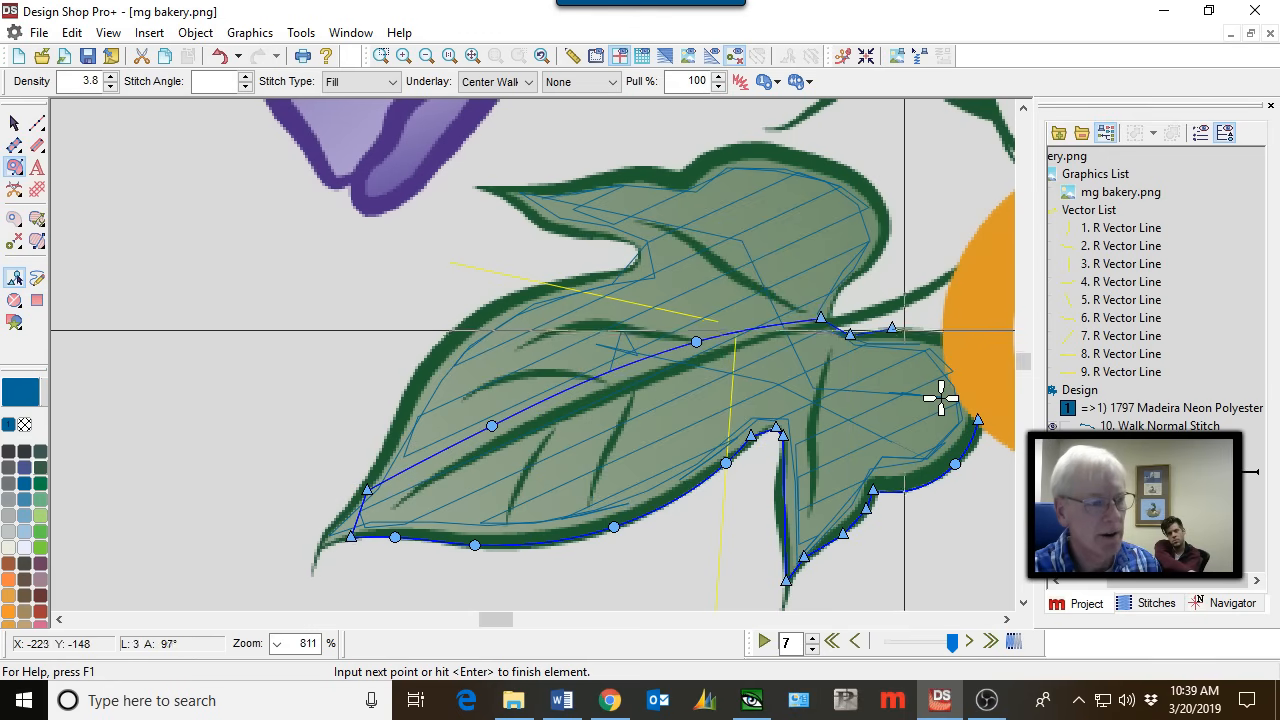
{"action": "left_click", "coordinate": [944, 332]}
{"action": "left_click", "coordinate": [961, 360]}
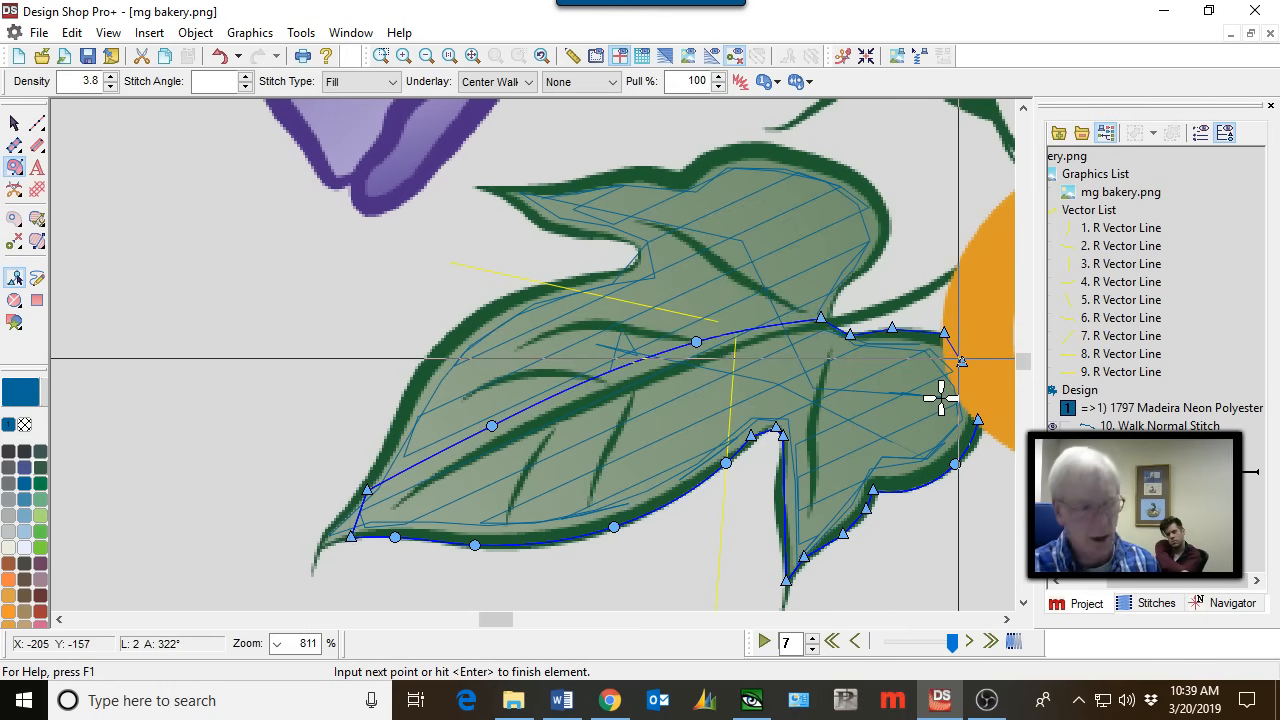
{"action": "key", "text": "Return"}
{"action": "key", "text": "Return"}
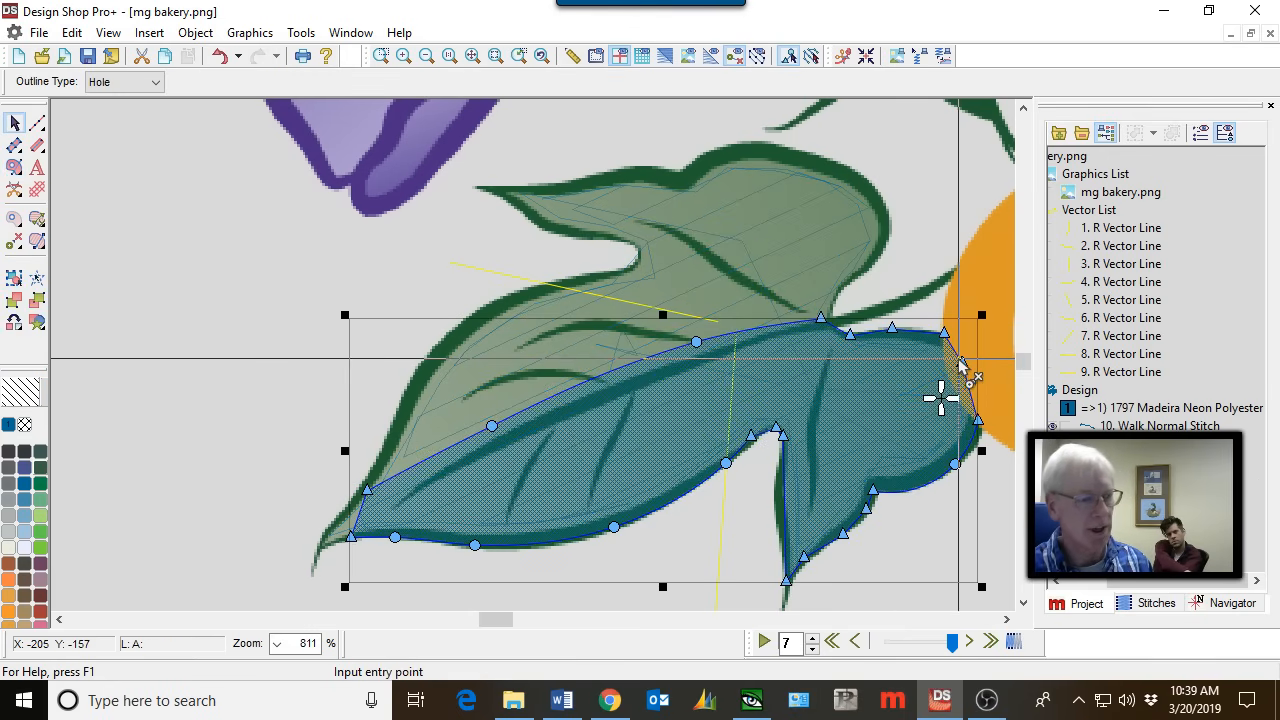
Give the lower-half fill an entry at the right lobe's outer edge, an exit near the lower-left tip, and a stitch angle of about 15.
{"action": "left_click", "coordinate": [977, 418]}
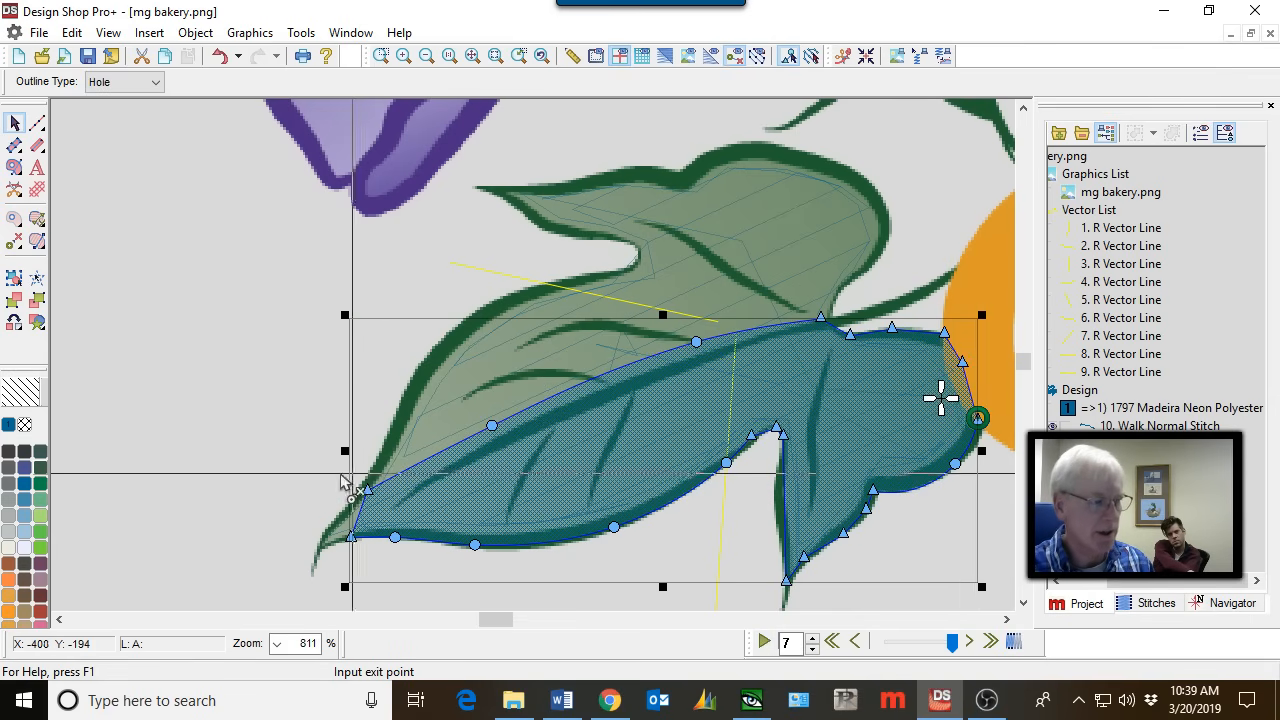
{"action": "left_click", "coordinate": [426, 458]}
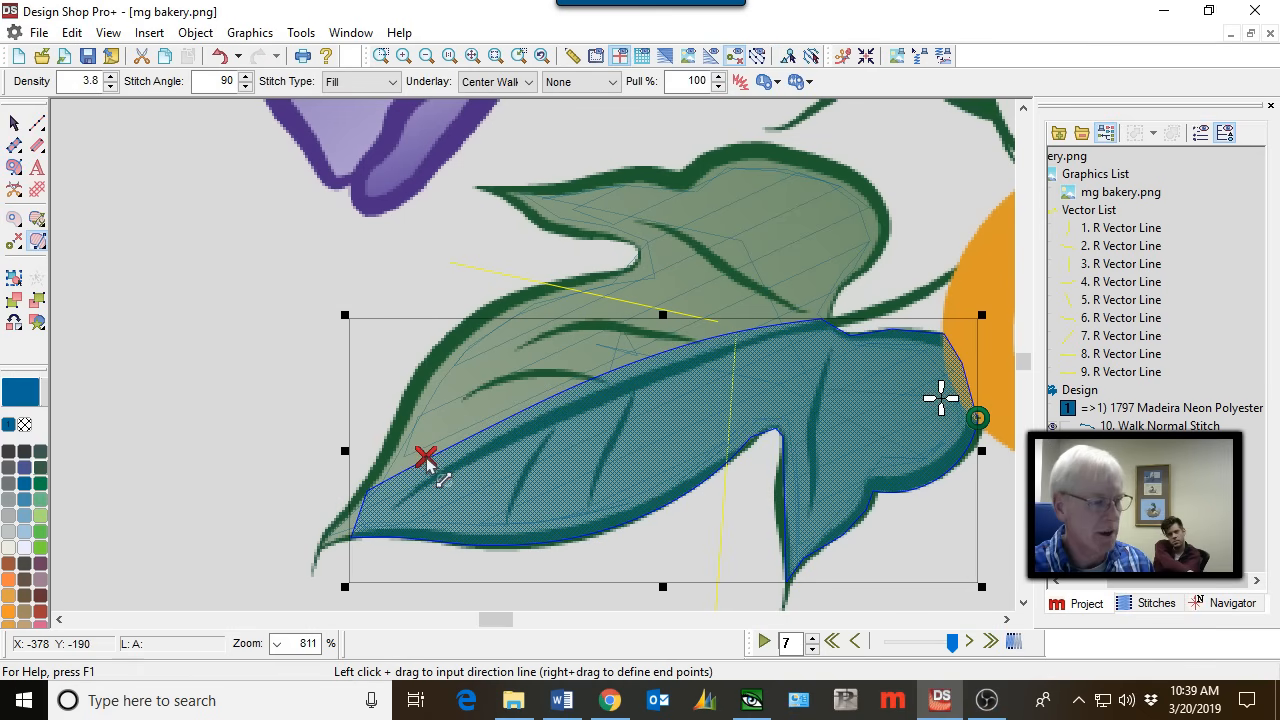
{"action": "left_click_drag", "start_coordinate": [704, 598], "coordinate": [803, 271]}
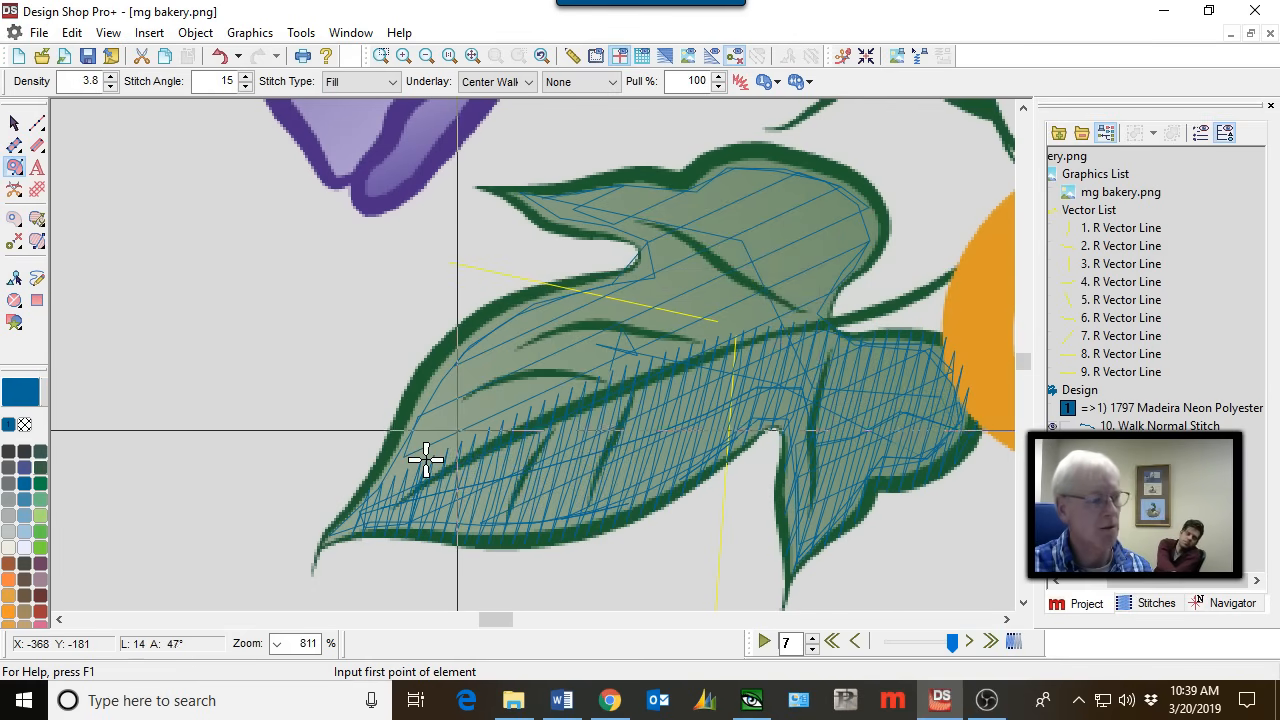
Add a normal walk stitch from the lower fill's exit point across the leaf into the upper-right lobe.
{"action": "key", "text": "w"}
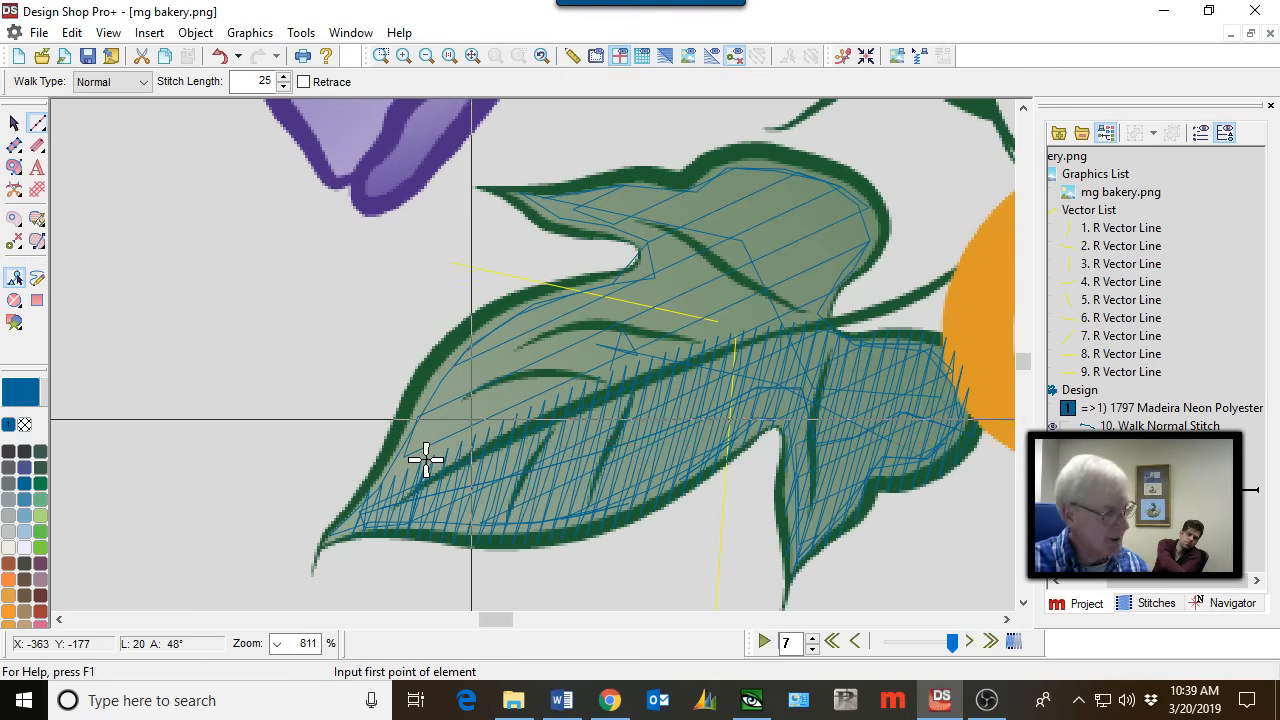
{"action": "left_click", "coordinate": [425, 458]}
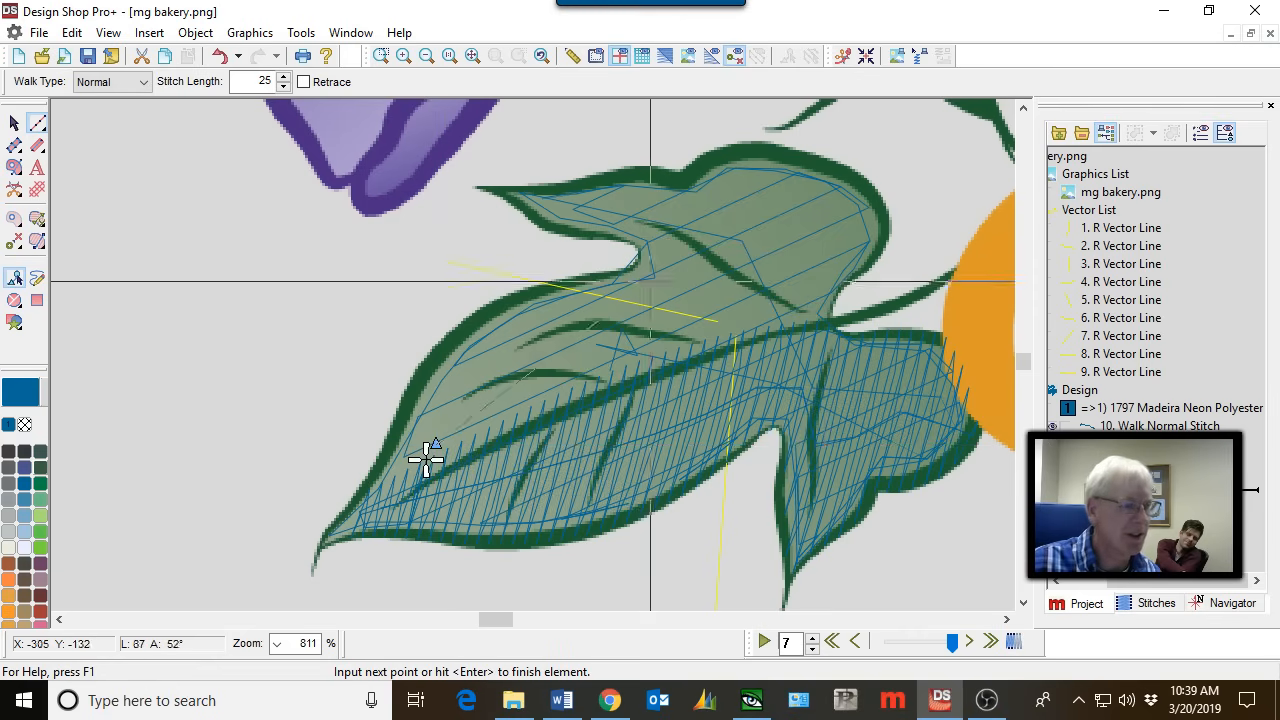
{"action": "left_click", "coordinate": [833, 195]}
{"action": "key", "text": "Return"}
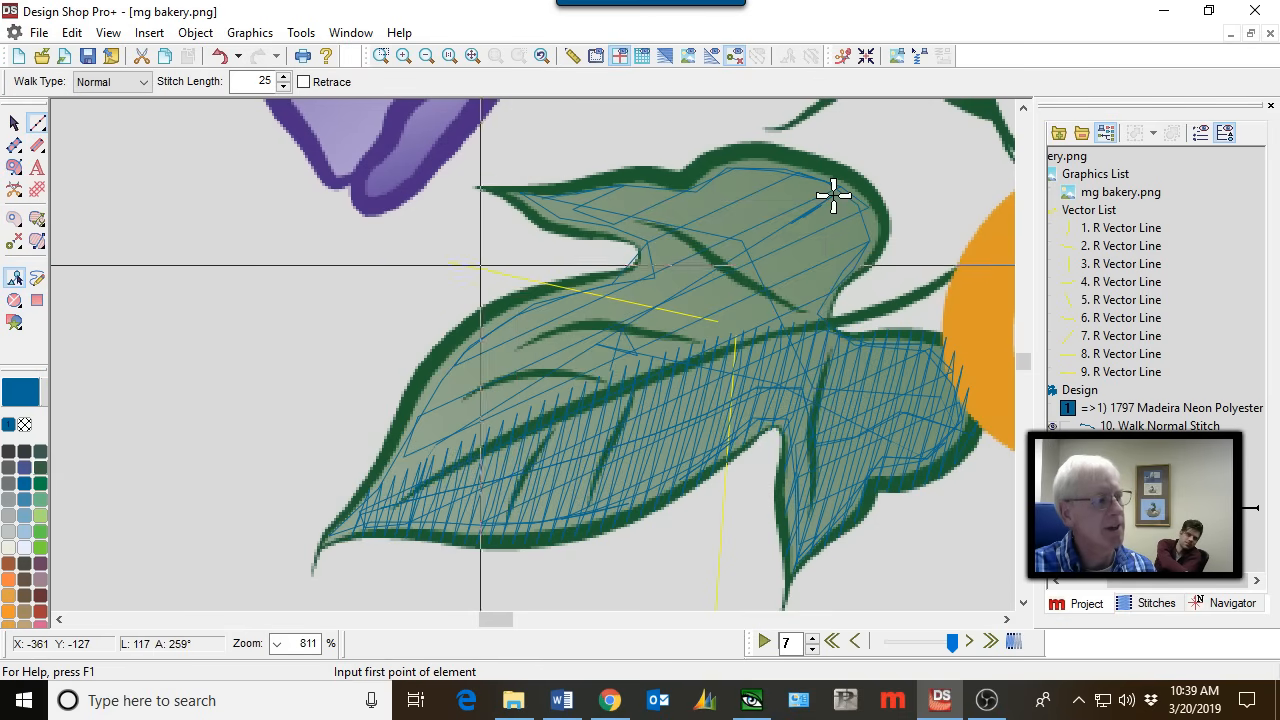
Start a second fill shape on the upper-right lobe's edge and trace the leaf's top border with curve points to the upper-left tip.
{"action": "left_click", "coordinate": [14, 167]}
{"action": "left_click", "coordinate": [6, 170]}
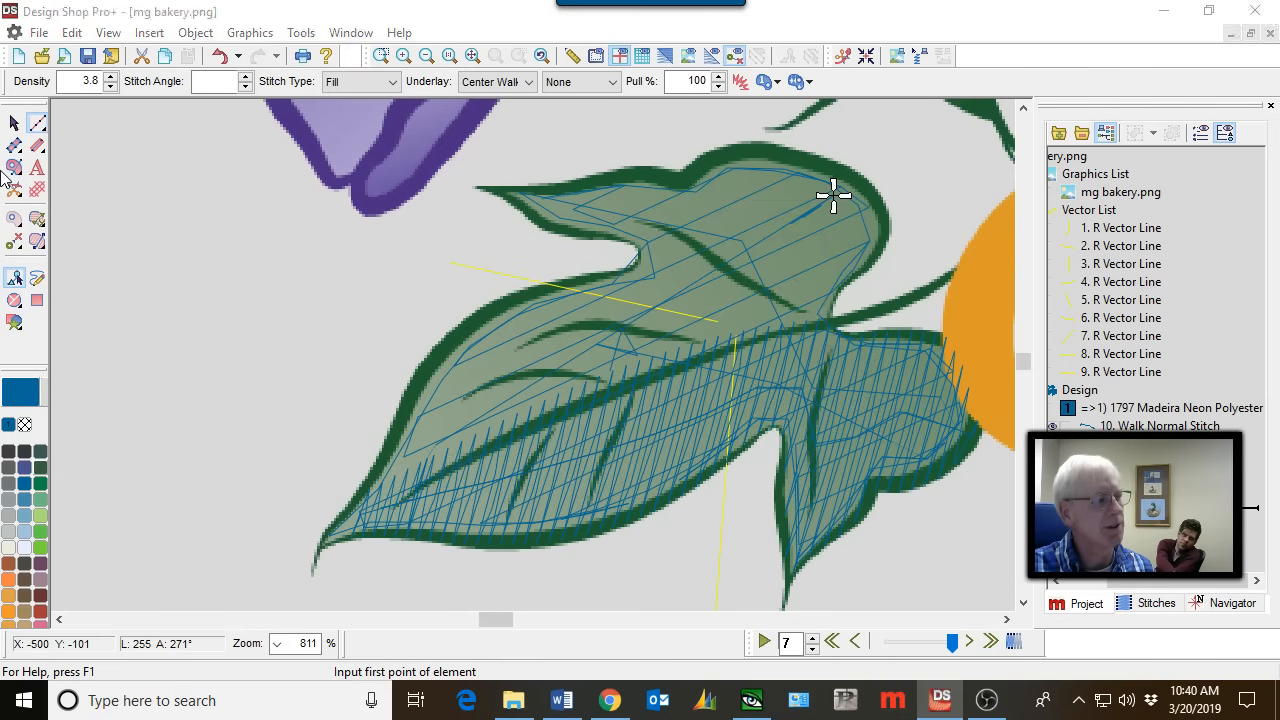
{"action": "left_click", "coordinate": [6, 170]}
{"action": "left_click", "coordinate": [4, 172]}
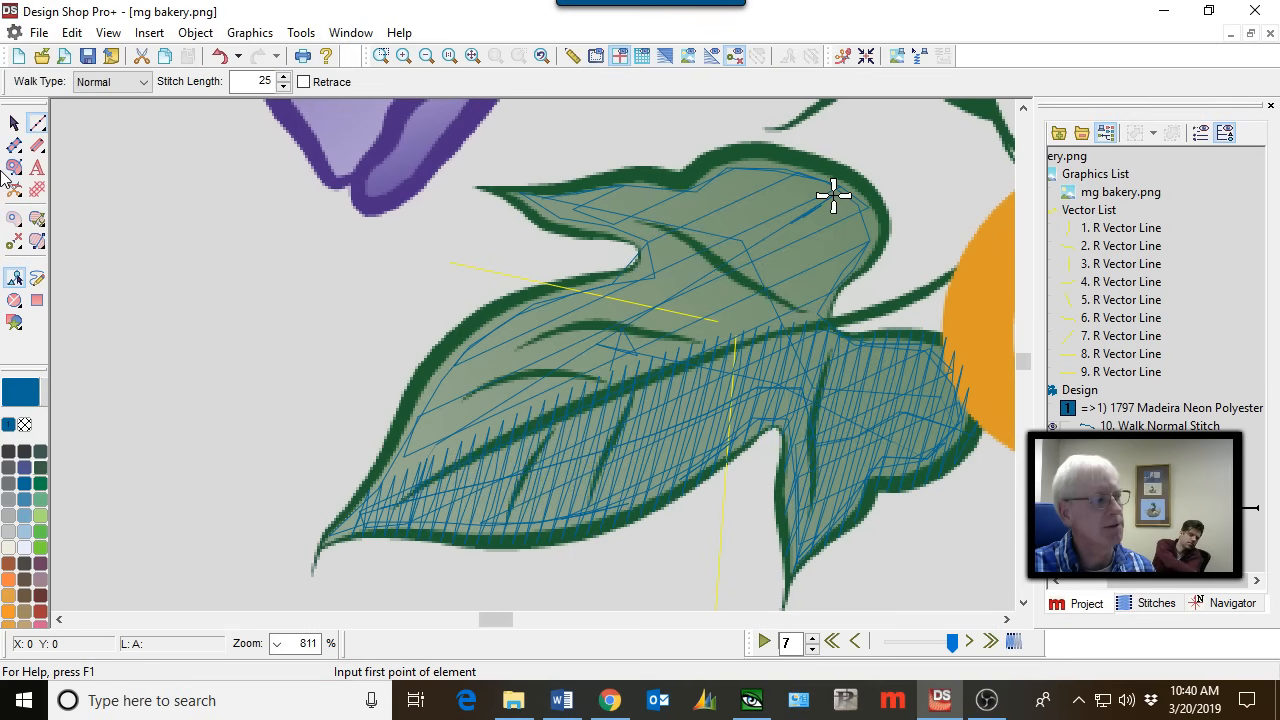
{"action": "left_click", "coordinate": [4, 172]}
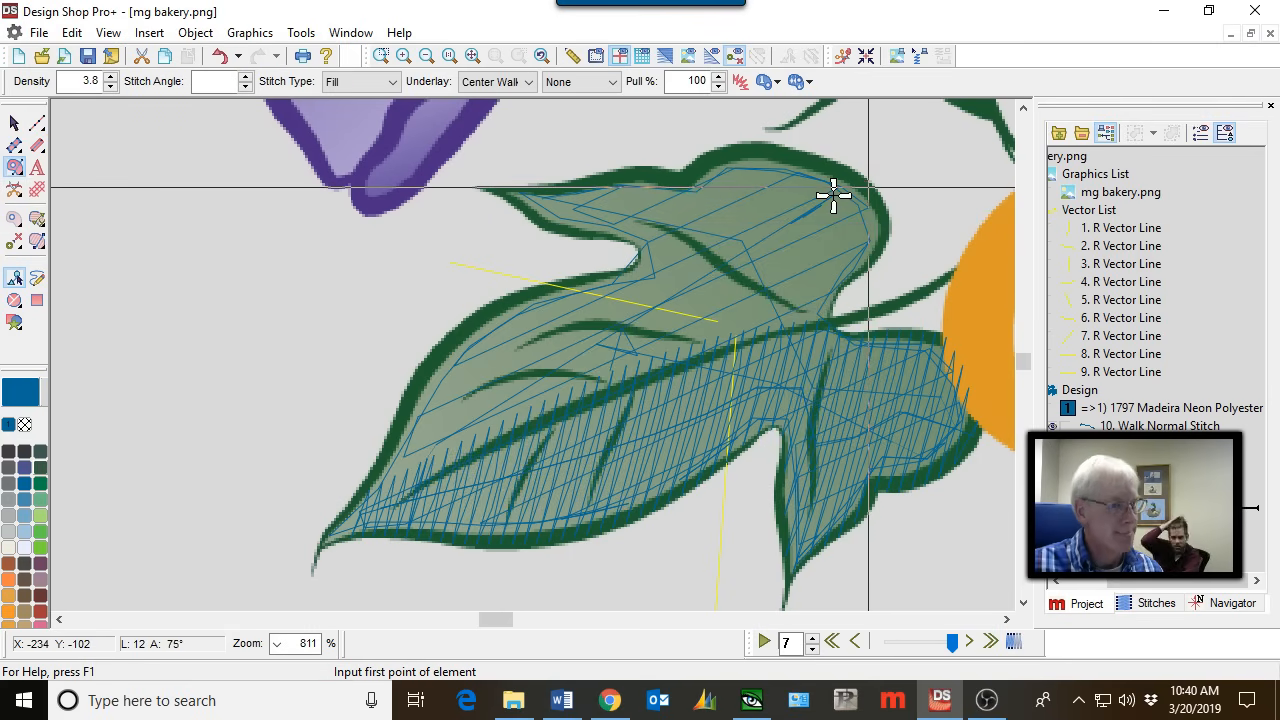
{"action": "left_click", "coordinate": [864, 186]}
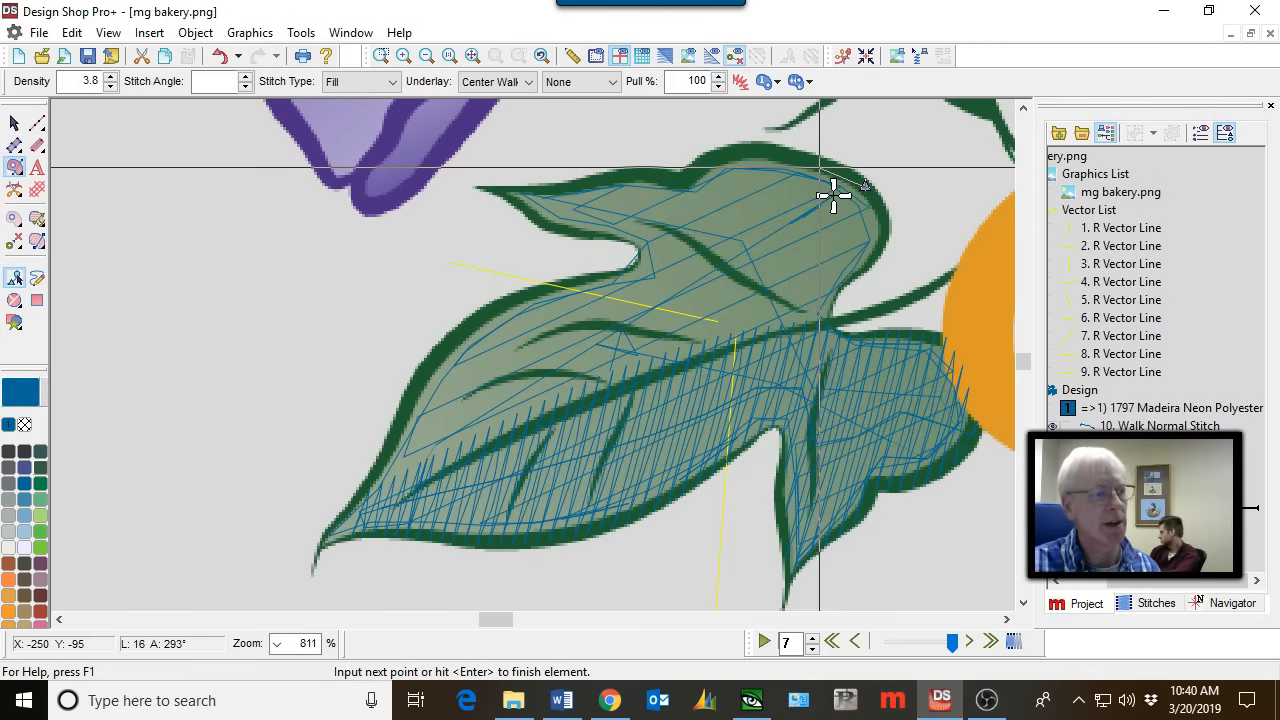
{"action": "left_click", "coordinate": [792, 155]}
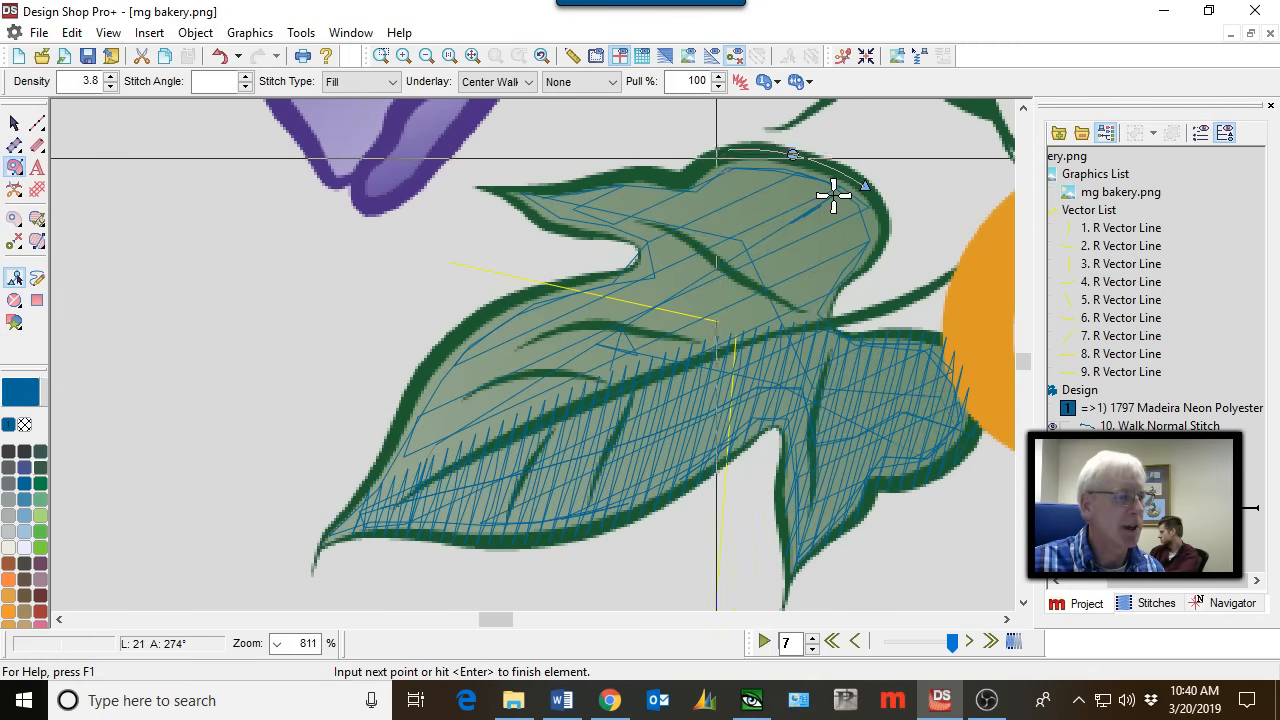
{"action": "left_click", "coordinate": [727, 150]}
{"action": "left_click", "coordinate": [649, 170]}
{"action": "left_click", "coordinate": [586, 177]}
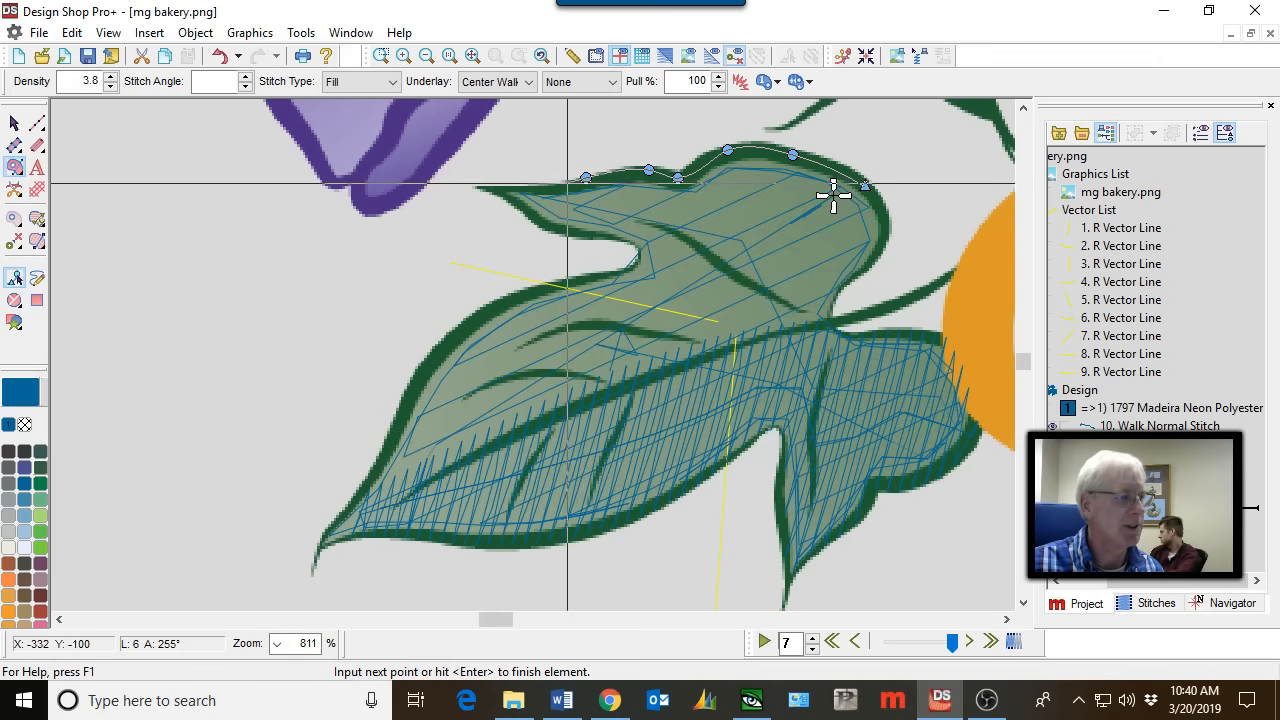
{"action": "left_click", "coordinate": [543, 187]}
{"action": "left_click", "coordinate": [494, 186]}
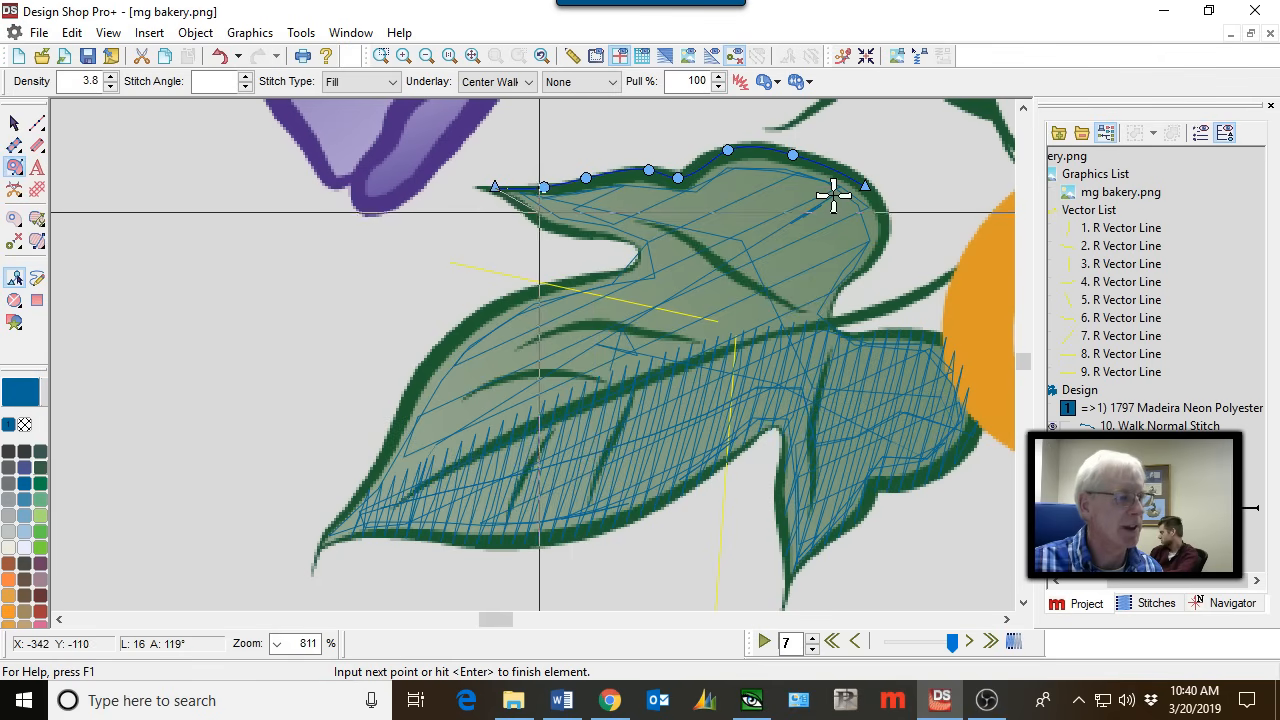
Continue the fill outline around the upper-left notch and down the leaf's left border to the lower-left tip.
{"action": "left_click", "coordinate": [555, 221]}
{"action": "left_click", "coordinate": [616, 231]}
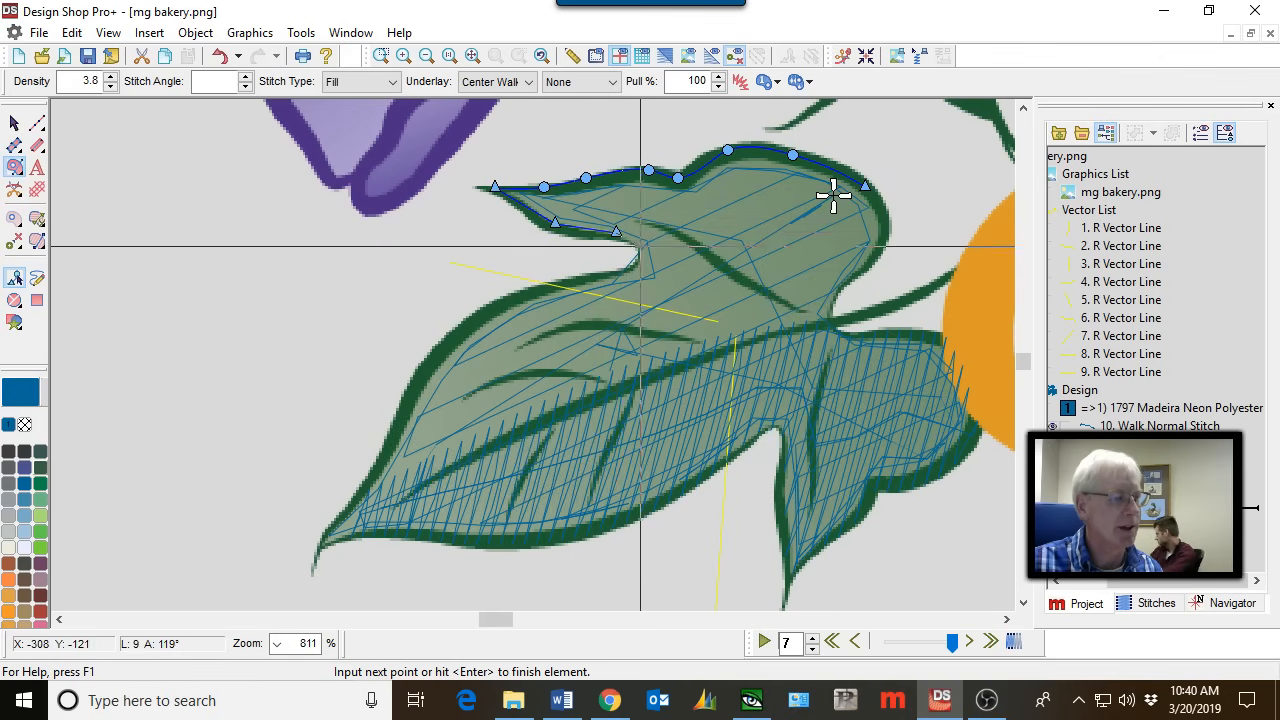
{"action": "left_click", "coordinate": [641, 245]}
{"action": "left_click", "coordinate": [573, 272]}
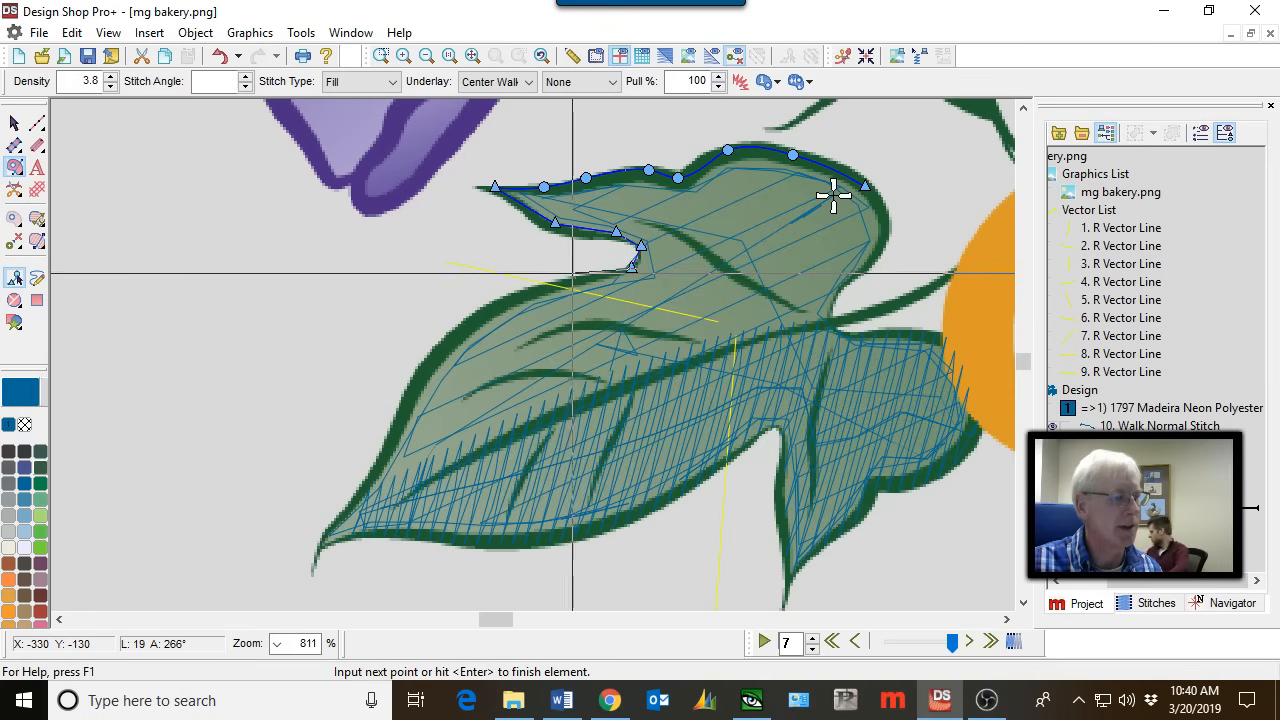
{"action": "left_click", "coordinate": [479, 305]}
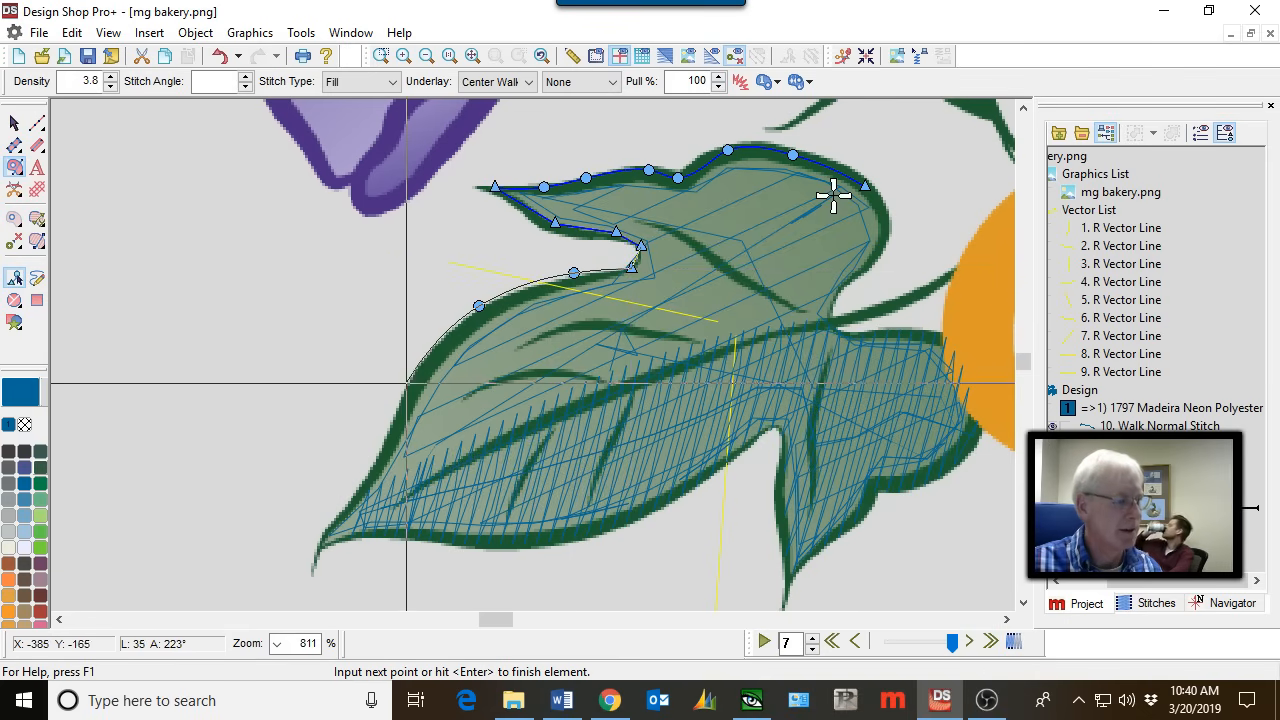
{"action": "left_click", "coordinate": [405, 384]}
{"action": "left_click", "coordinate": [376, 462]}
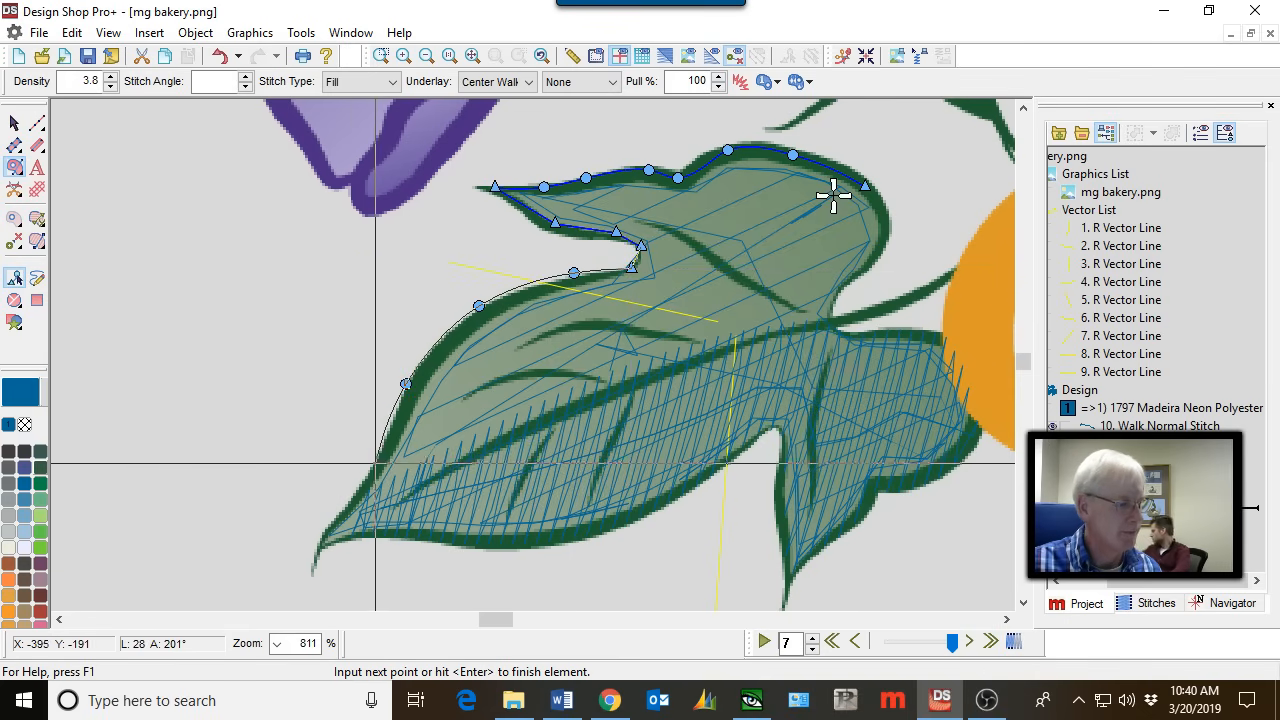
{"action": "left_click", "coordinate": [326, 526]}
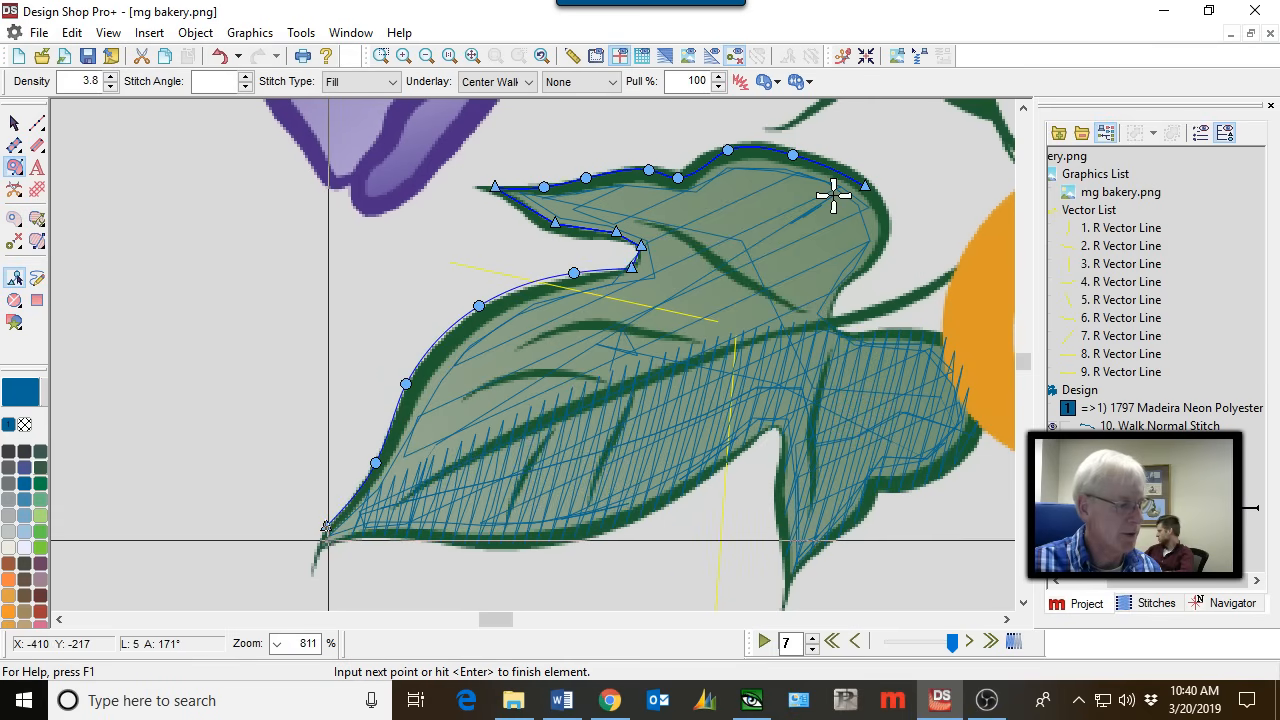
{"action": "left_click", "coordinate": [328, 541]}
Run the fill outline along the central vein to the stem junction, then up the upper-right lobe's edge, and complete the shape.
{"action": "left_click", "coordinate": [361, 525]}
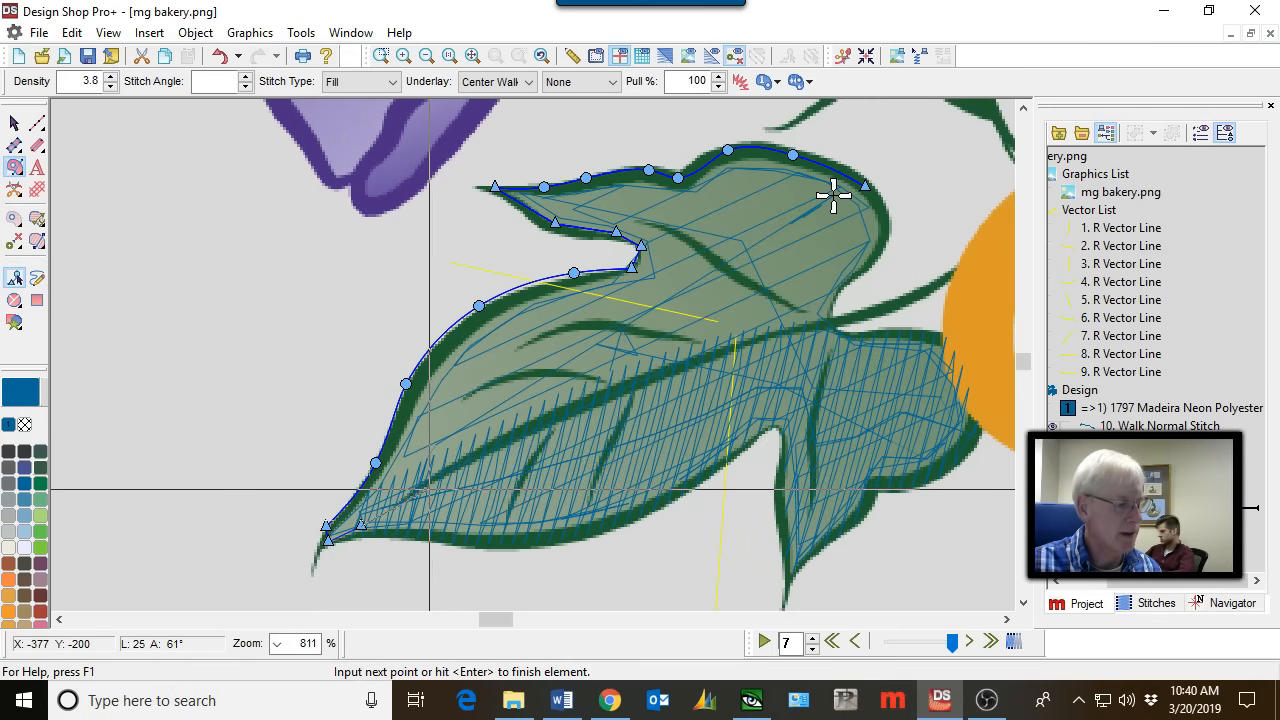
{"action": "left_click", "coordinate": [429, 488]}
{"action": "left_click", "coordinate": [553, 425]}
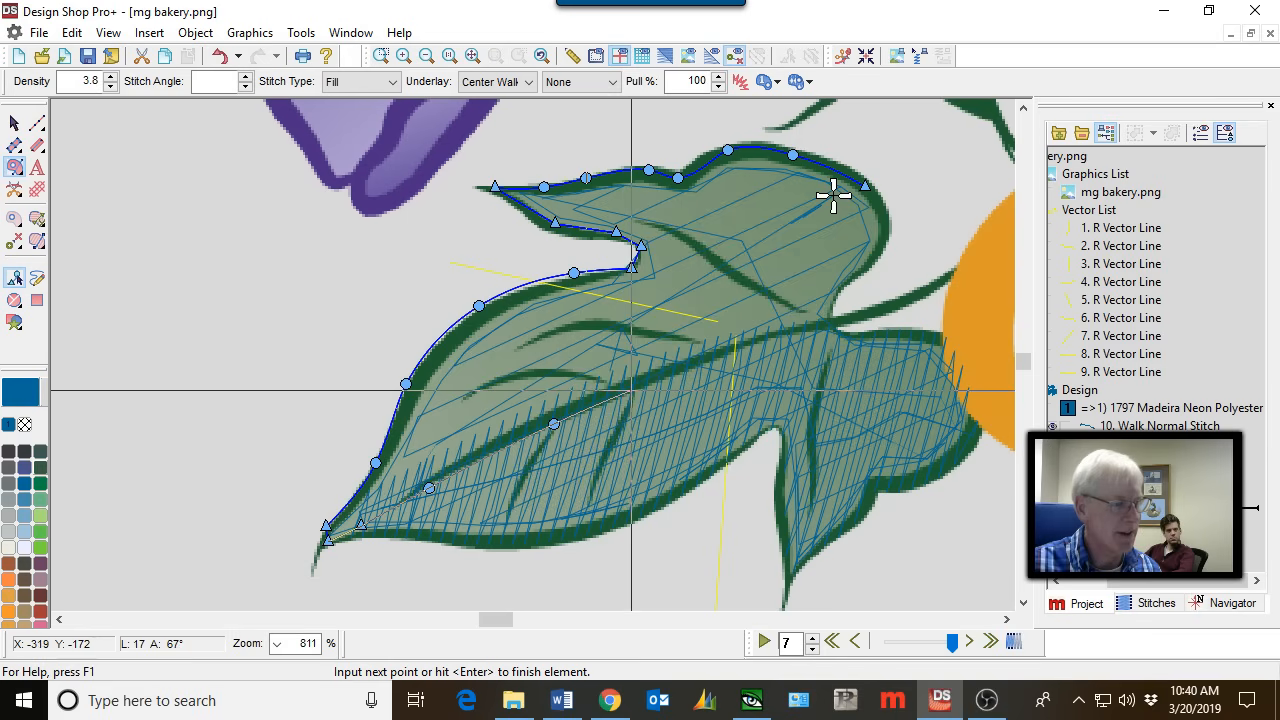
{"action": "left_click", "coordinate": [728, 354]}
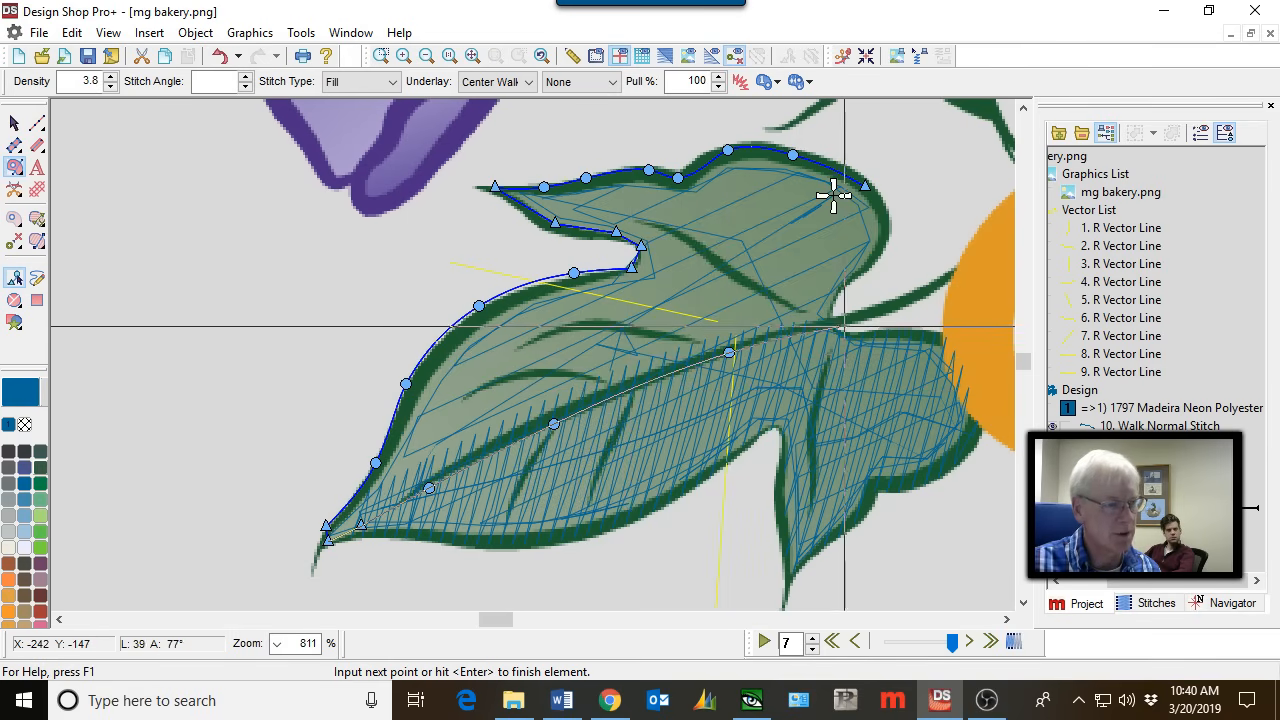
{"action": "left_click", "coordinate": [830, 326]}
{"action": "left_click", "coordinate": [835, 297]}
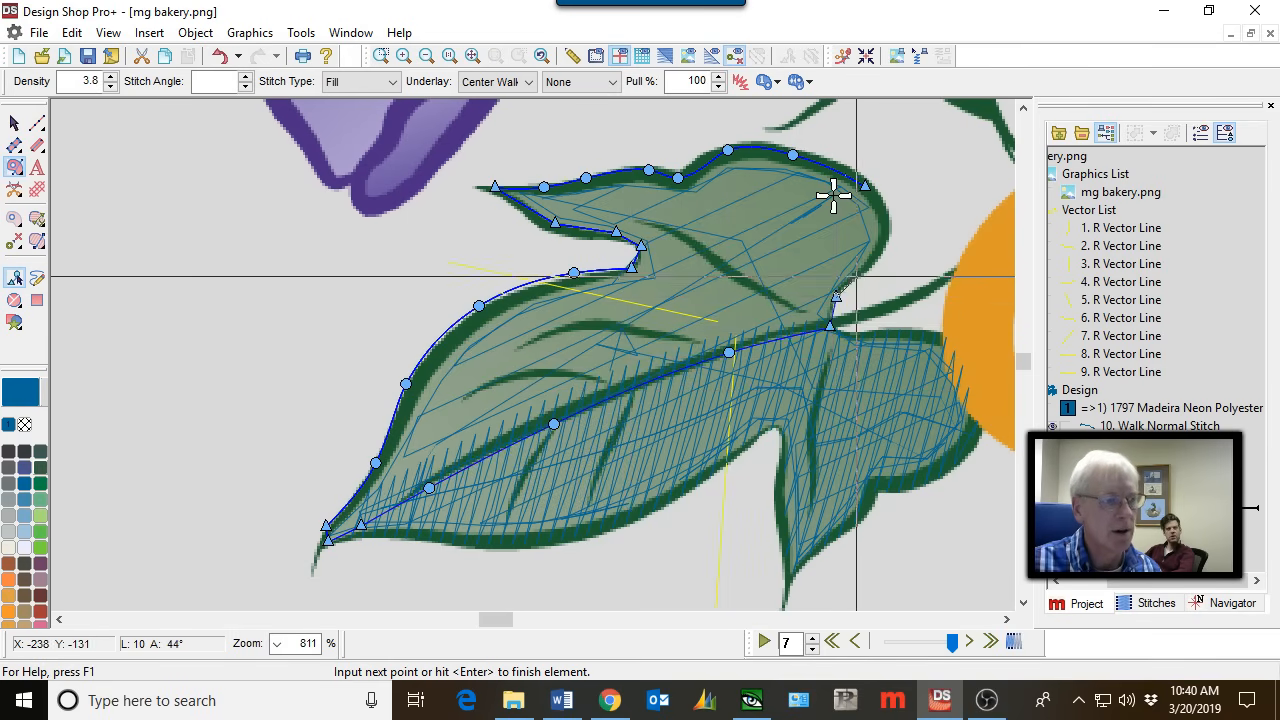
{"action": "left_click", "coordinate": [858, 276]}
{"action": "left_click", "coordinate": [881, 249]}
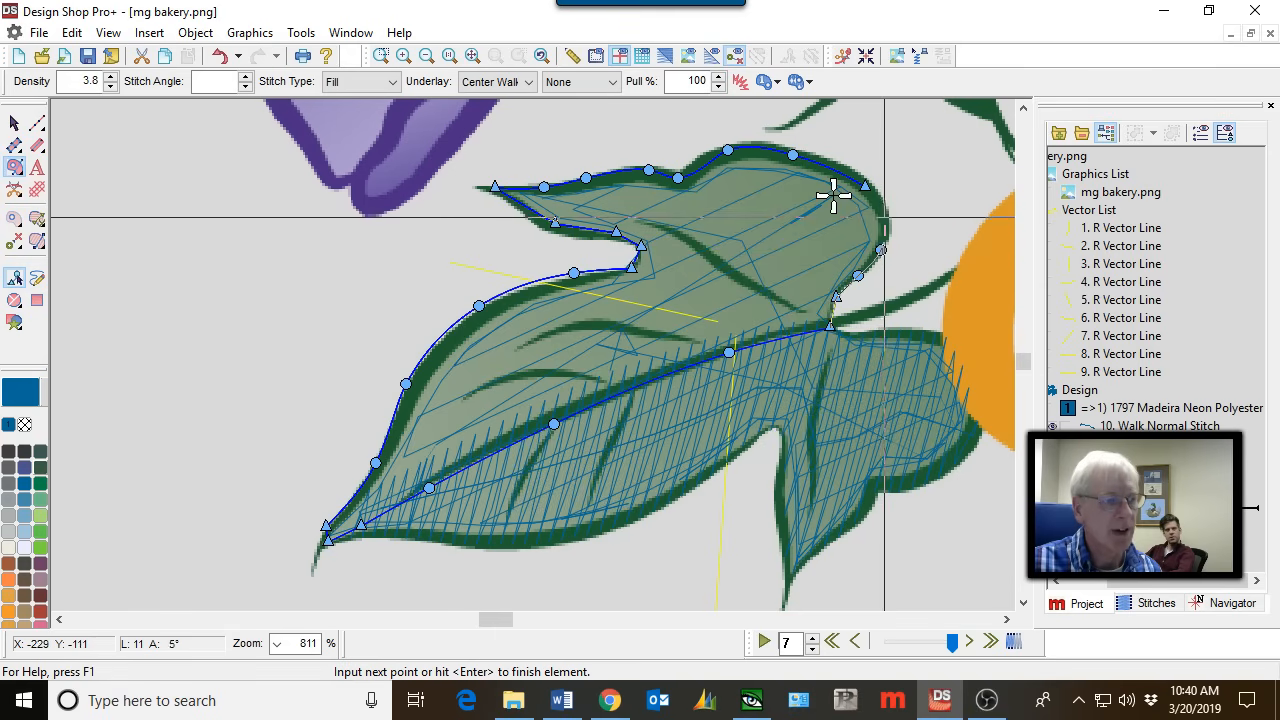
{"action": "left_click", "coordinate": [881, 213]}
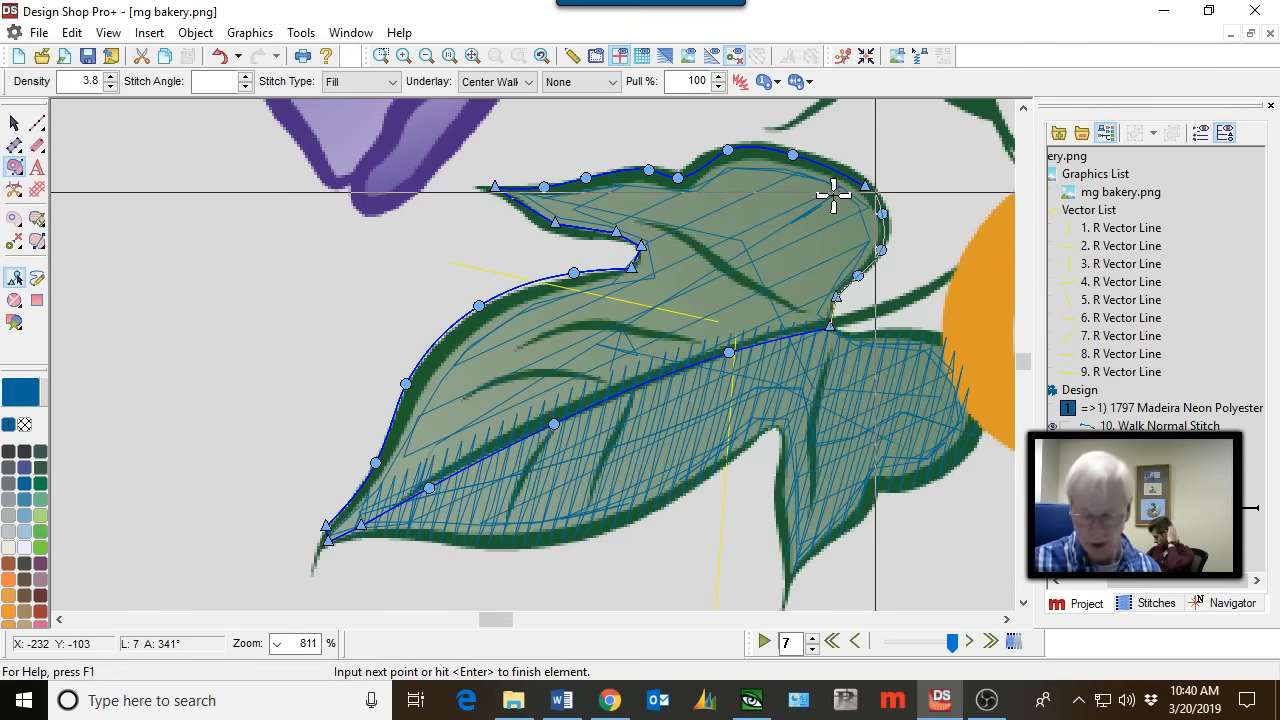
{"action": "key", "text": "Return"}
{"action": "key", "text": "Return"}
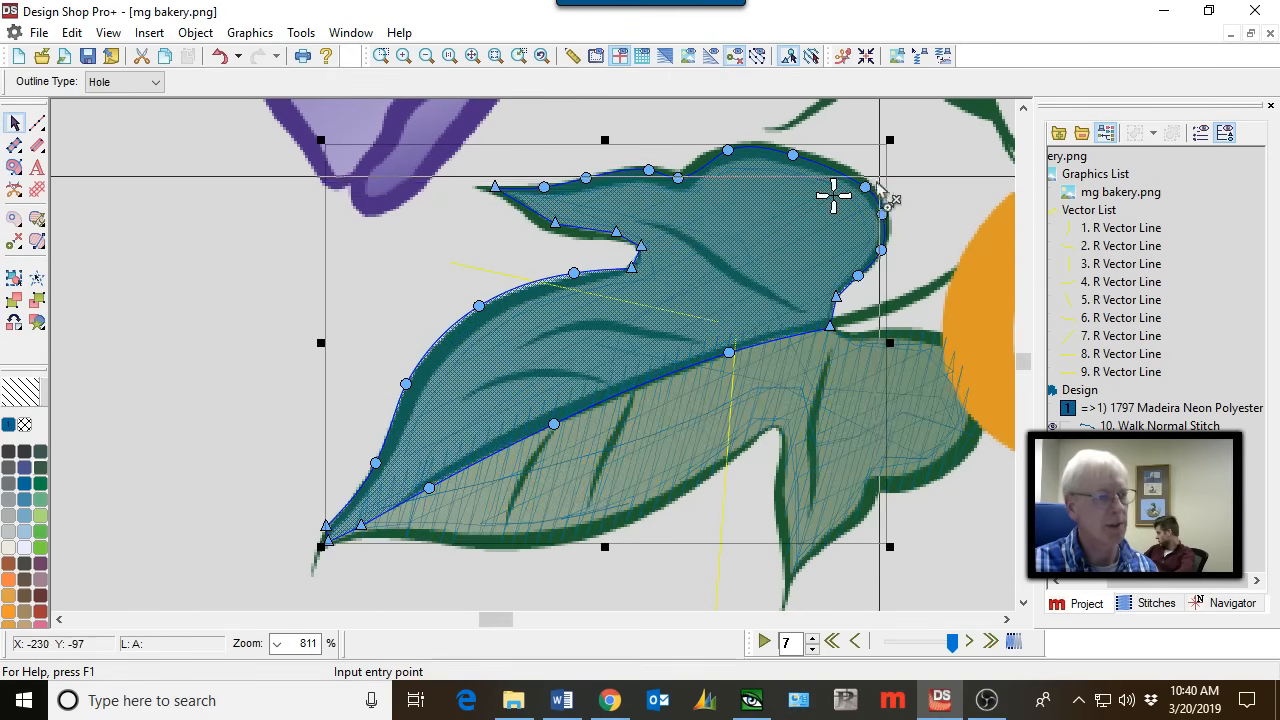
Give the upper-half fill an entry on the upper-right lobe, an exit near the lower-left tip, and a stitch angle of about 120.
{"action": "left_click", "coordinate": [869, 187]}
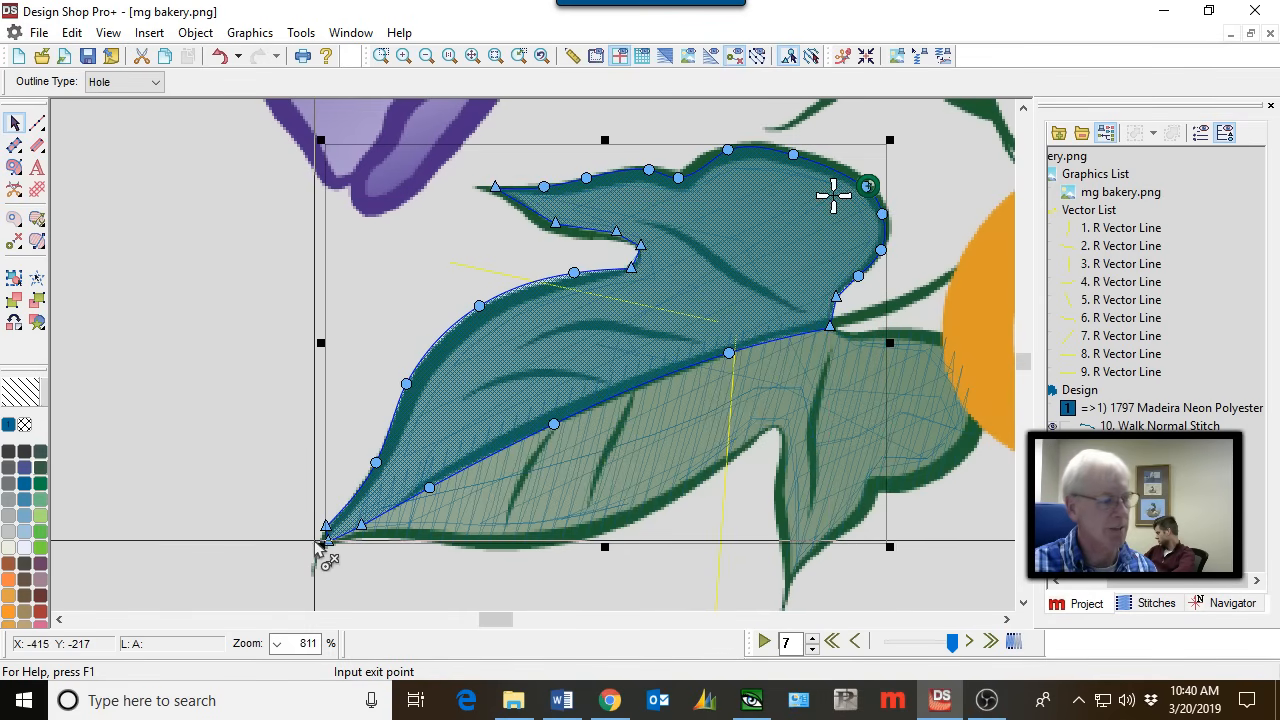
{"action": "left_click", "coordinate": [366, 515]}
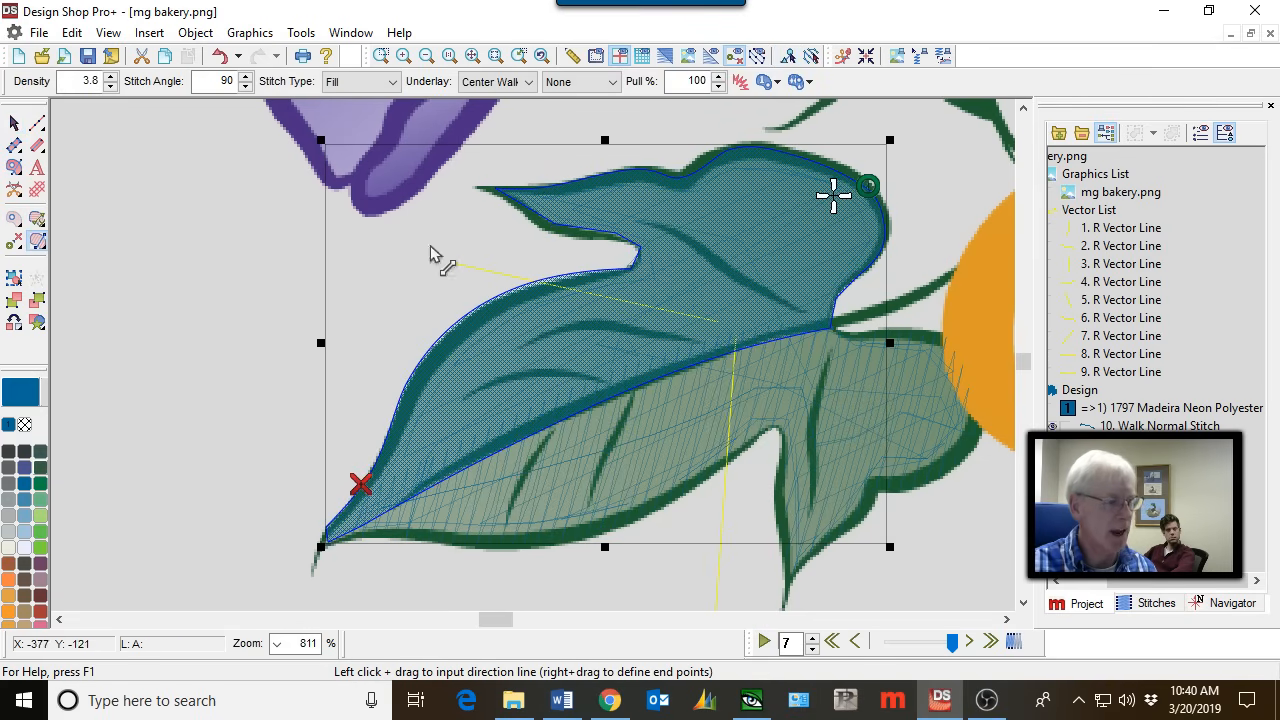
{"action": "left_click_drag", "start_coordinate": [416, 238], "coordinate": [820, 429]}
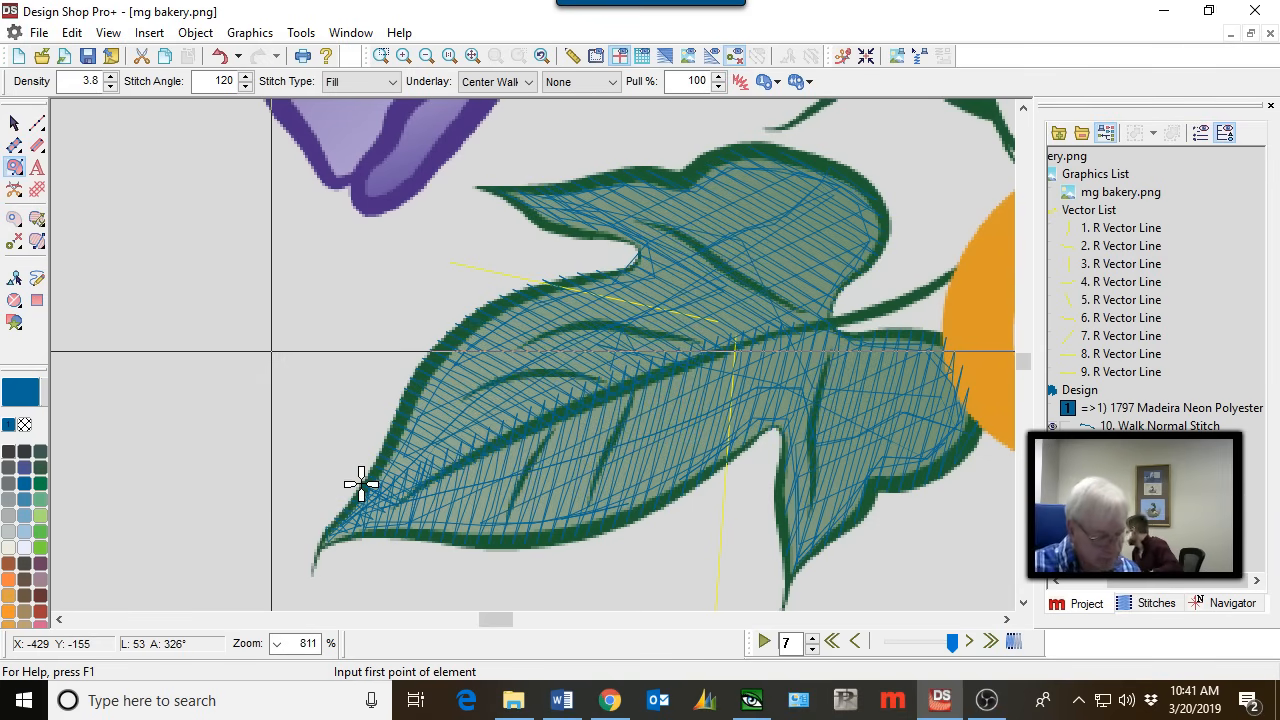
Preview the leaf's fills in 3D, switch to selecting elements, and return to the flat stitch view.
{"action": "key", "text": "3"}
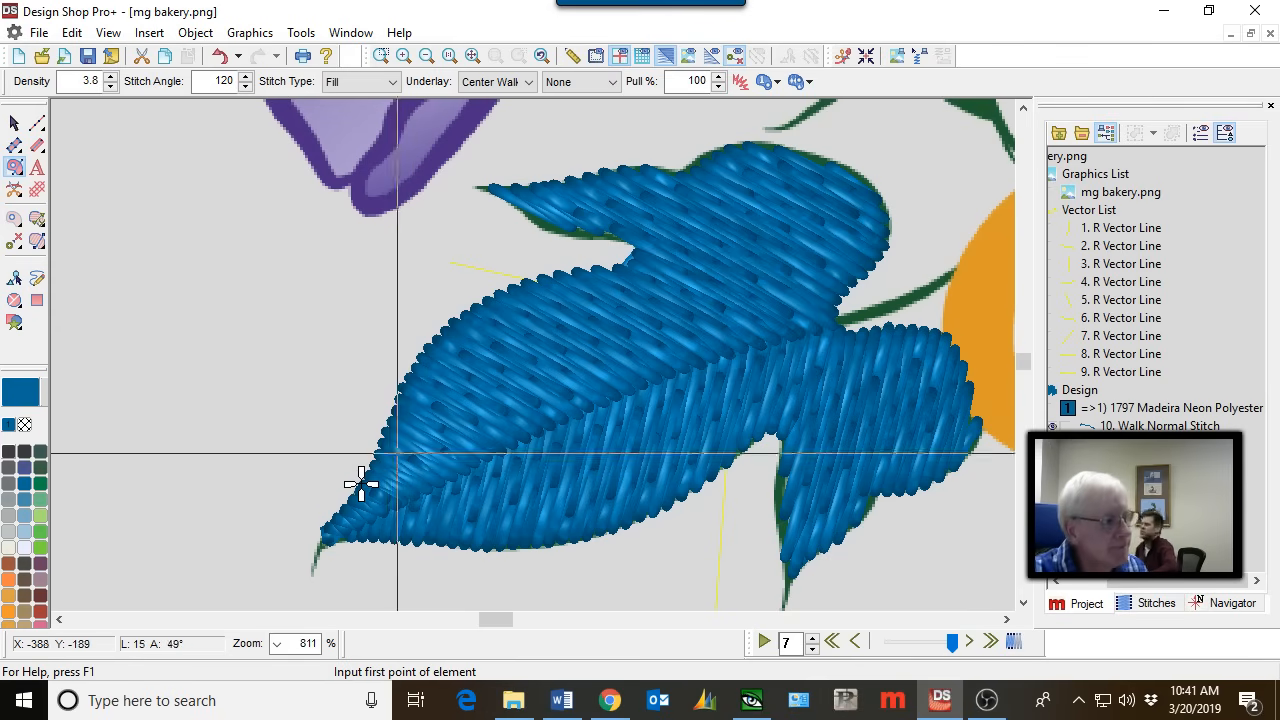
{"action": "left_click", "coordinate": [16, 122]}
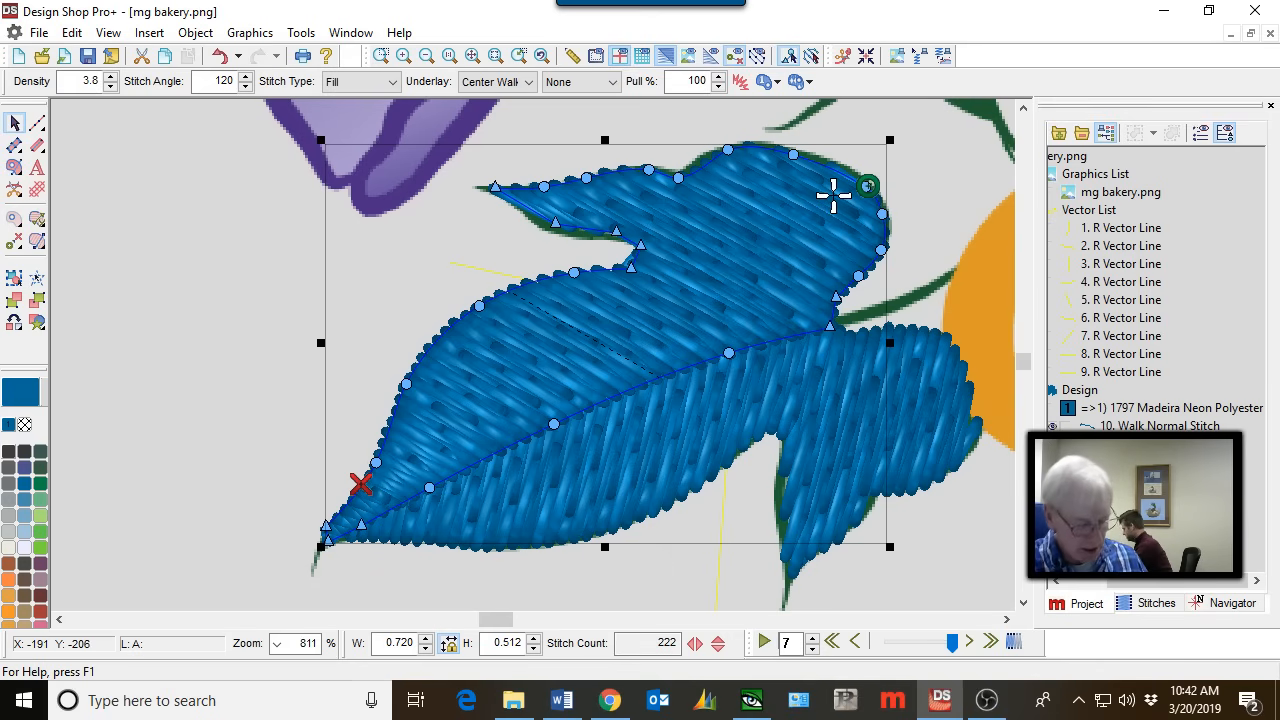
{"action": "key", "text": "3"}
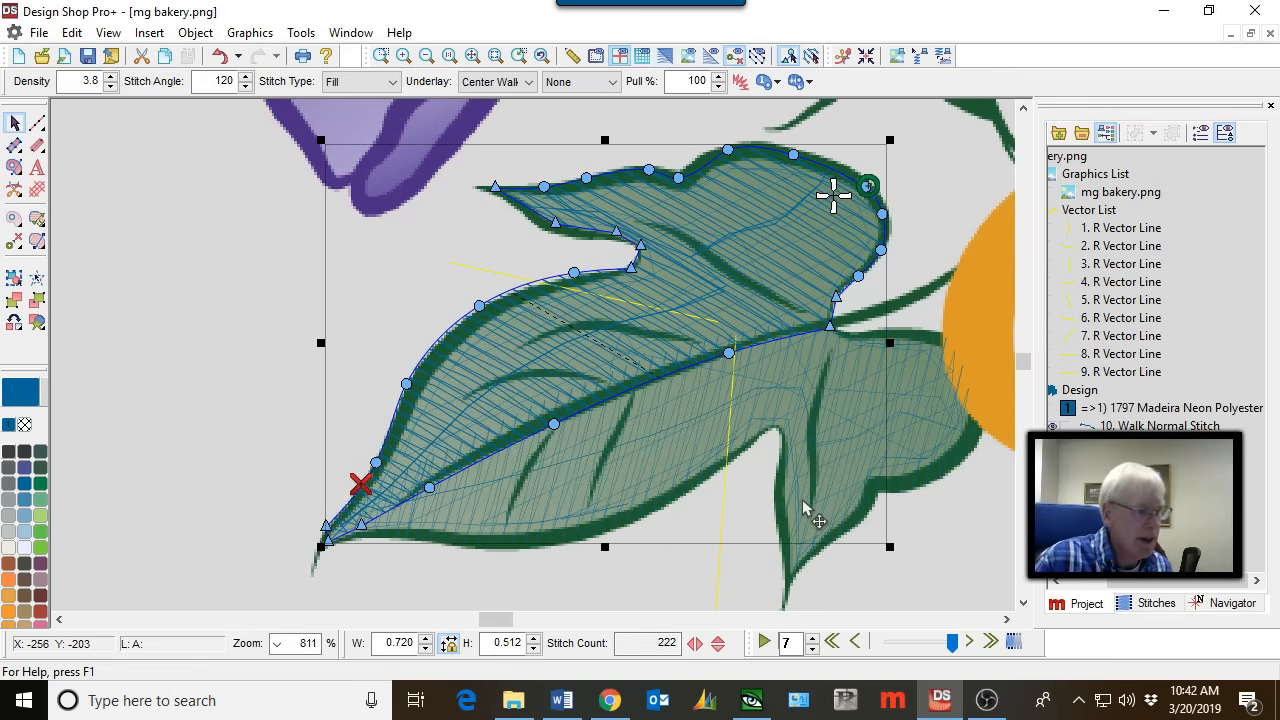
Preview the leaf in 3D, change both leaf fills to the Satin stitch type, and inspect the result in 3D and flat views.
{"action": "key", "text": "3"}
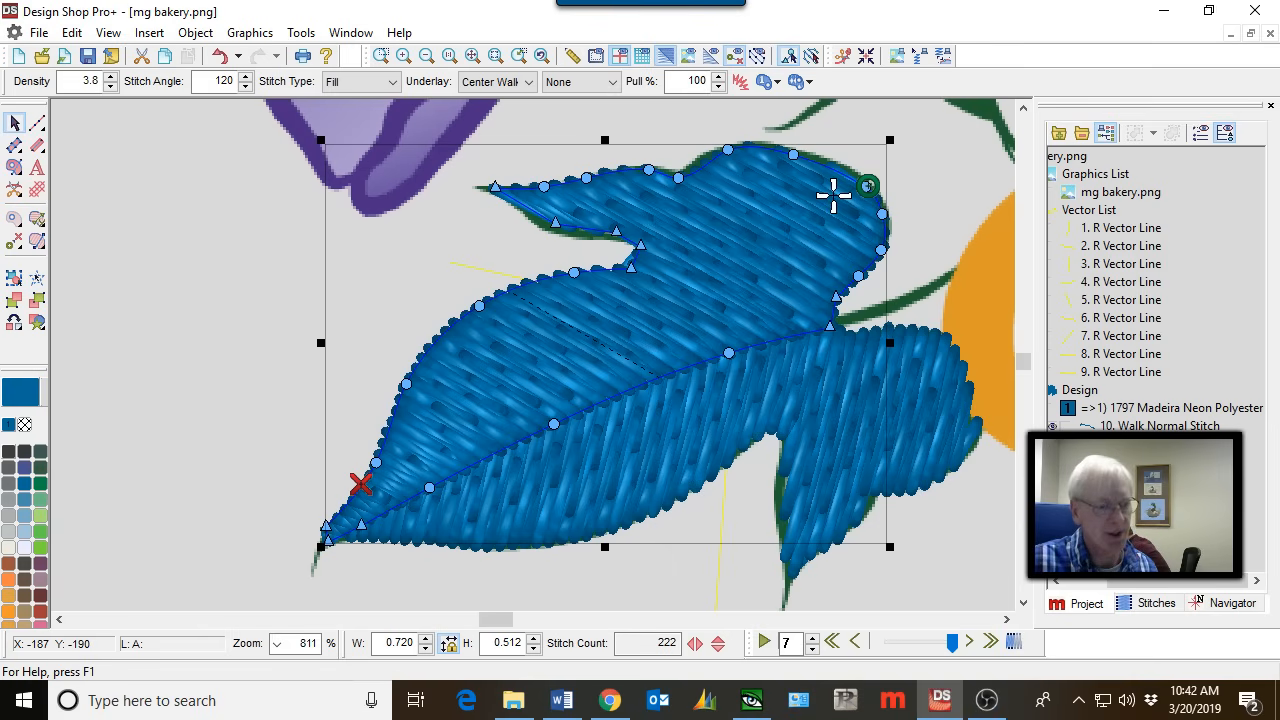
{"action": "key", "text": "ctrl+a"}
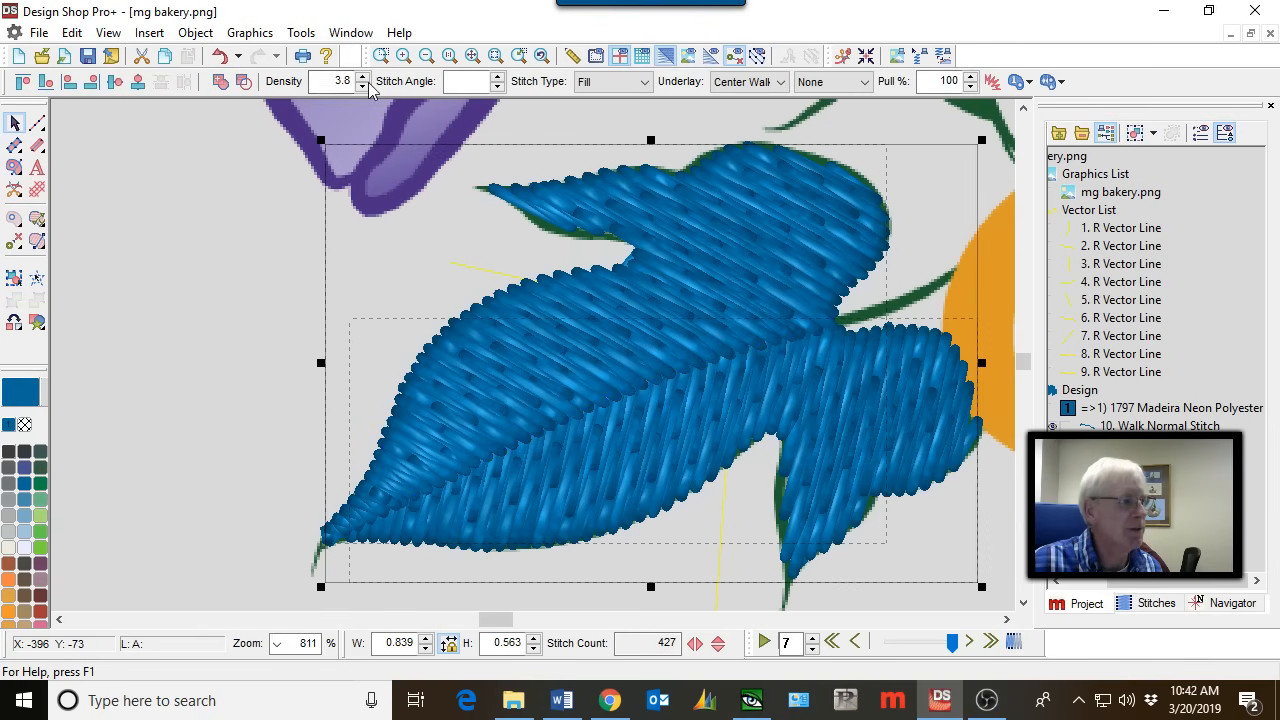
{"action": "left_click", "coordinate": [644, 81]}
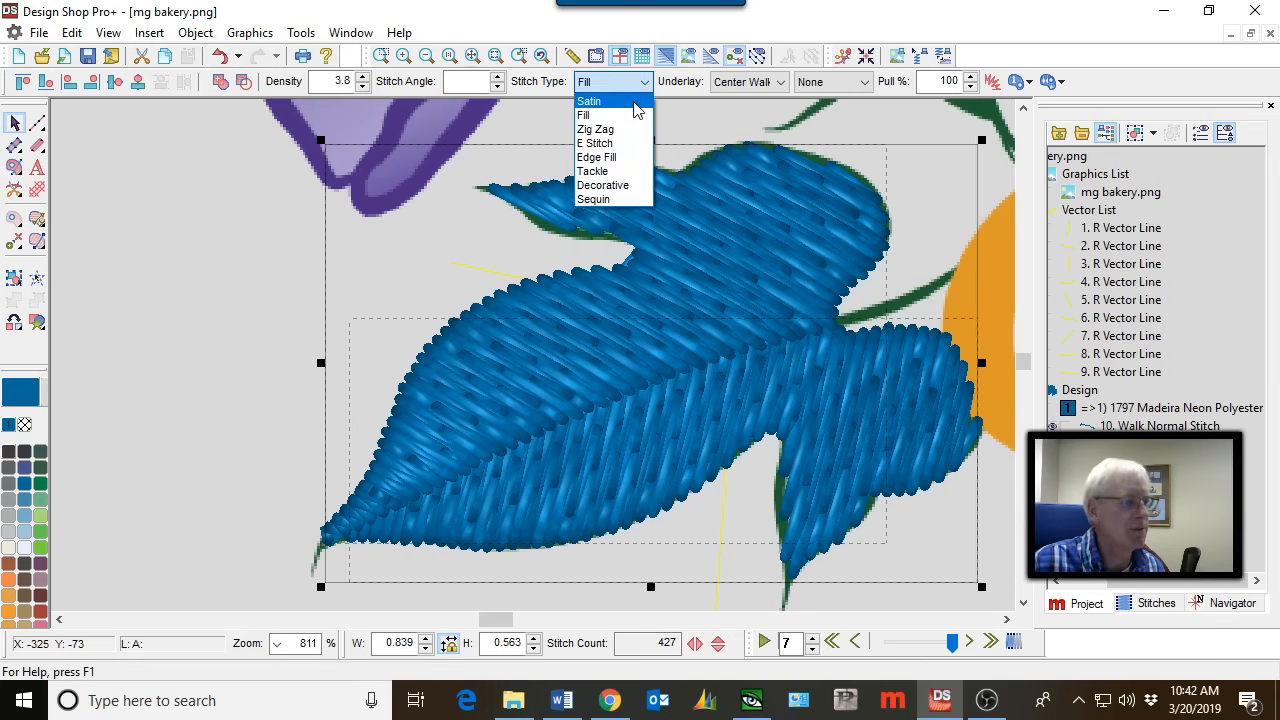
{"action": "left_click", "coordinate": [636, 110]}
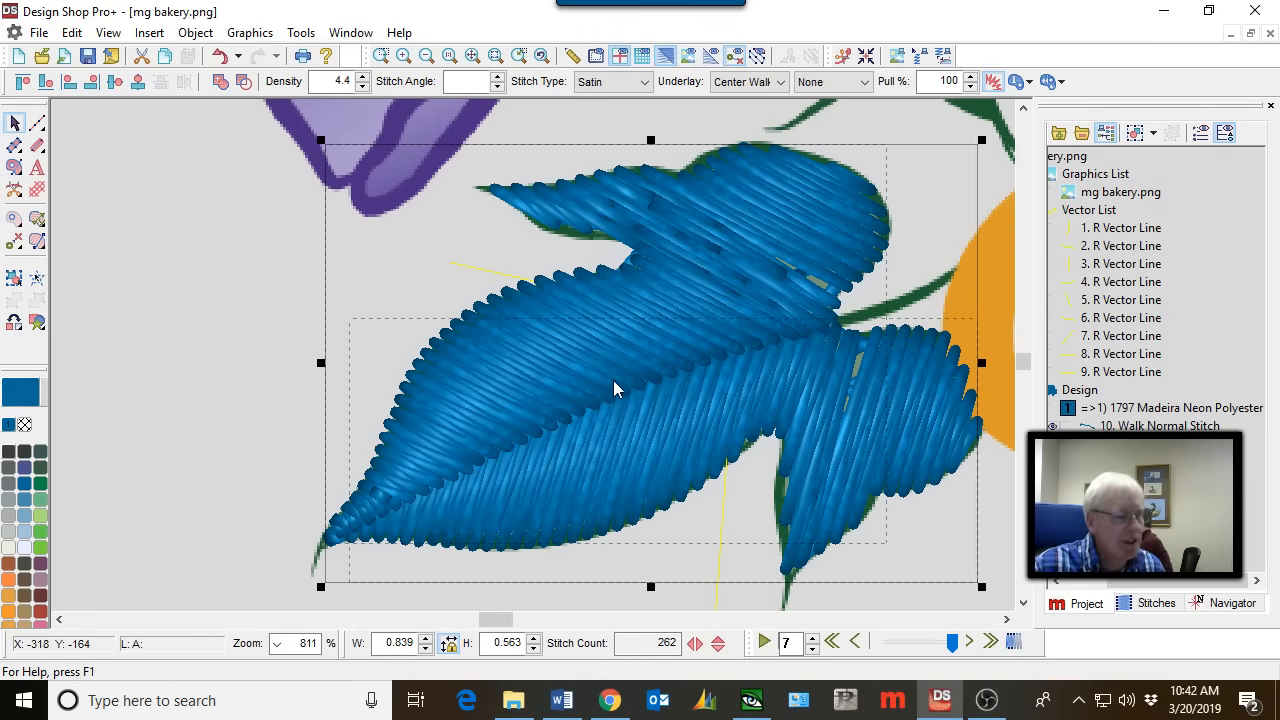
{"action": "scroll", "coordinate": [443, 400], "scroll_direction": "down", "scroll_amount": 3}
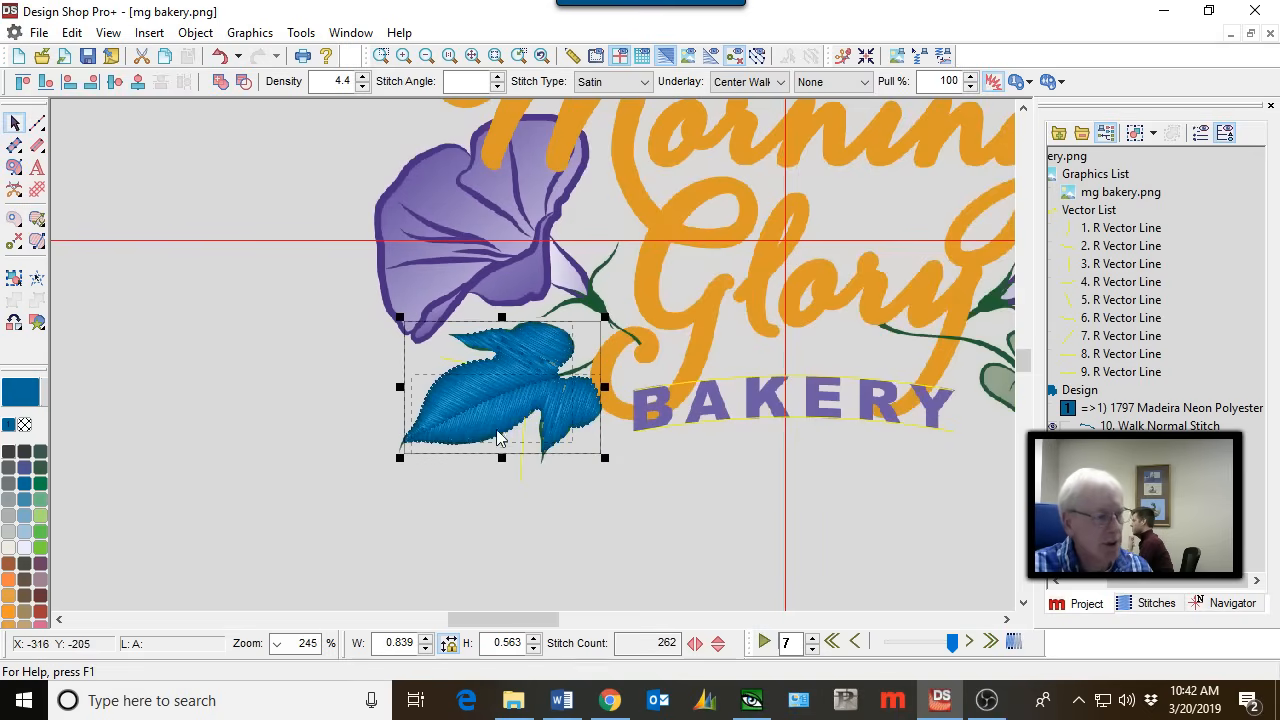
{"action": "scroll", "coordinate": [496, 429], "scroll_direction": "up", "scroll_amount": 3}
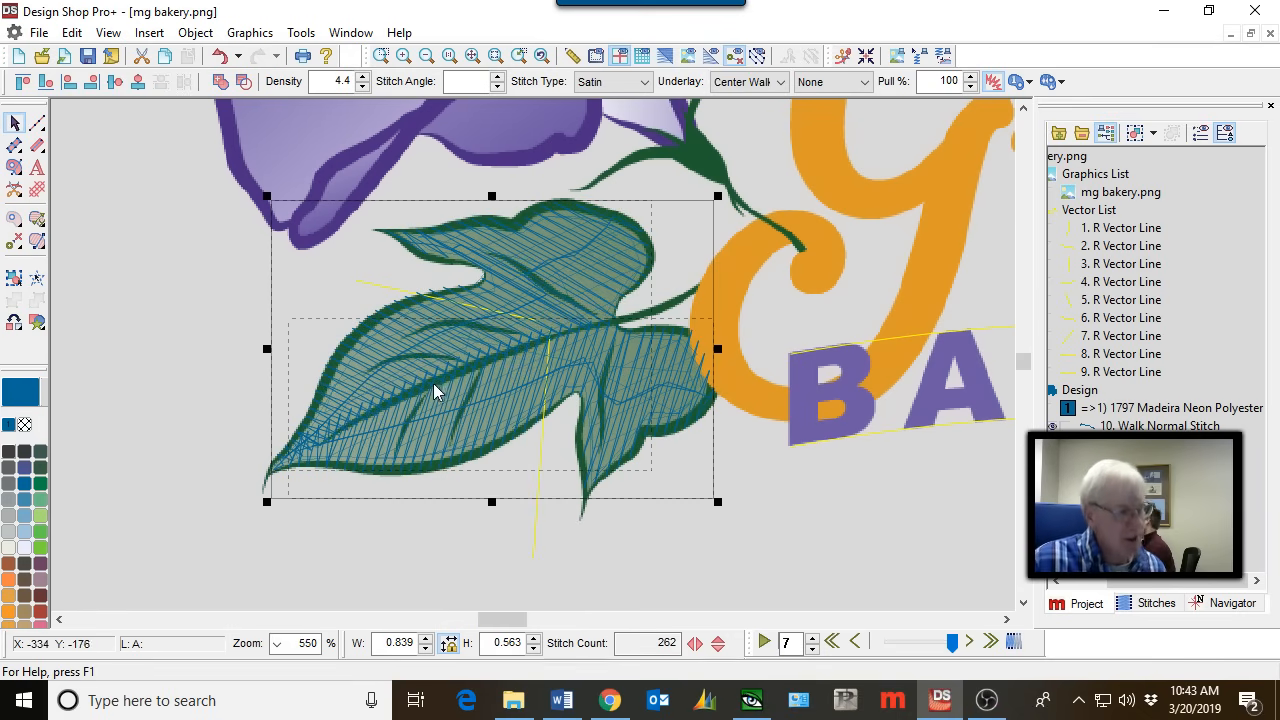
{"action": "scroll", "coordinate": [497, 388], "scroll_direction": "down", "scroll_amount": 3}
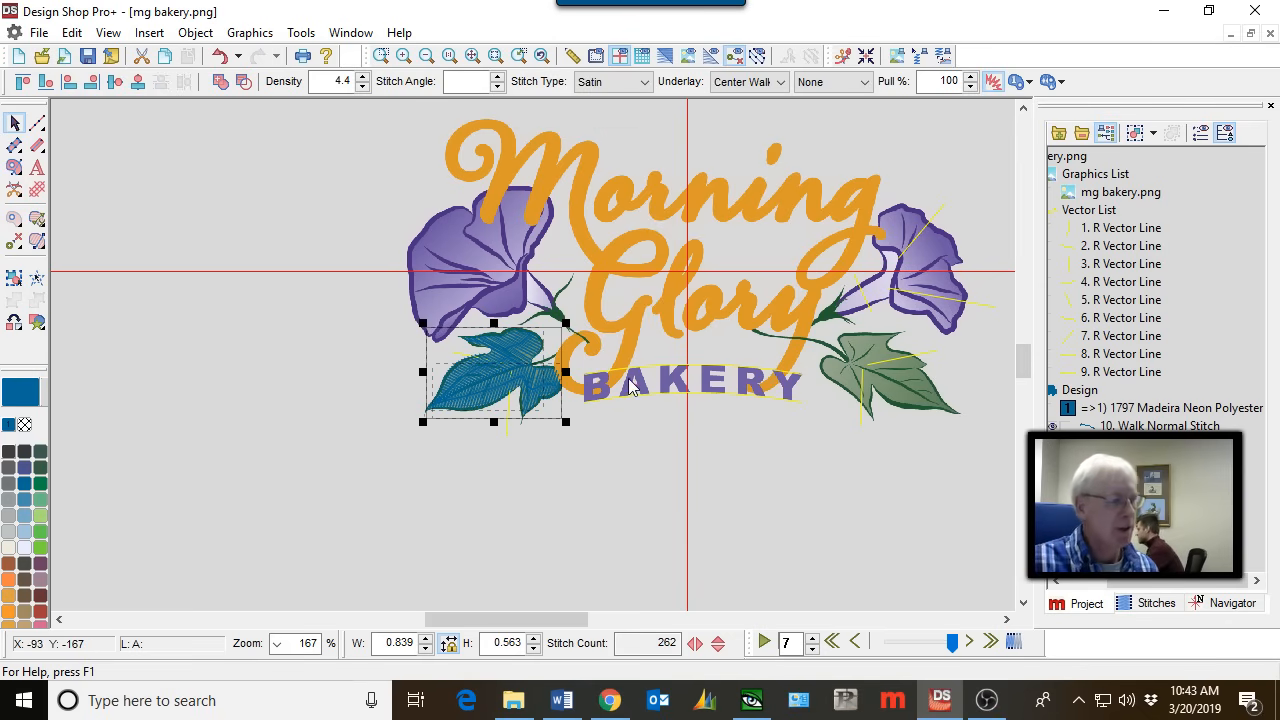
{"action": "scroll", "coordinate": [632, 386], "scroll_direction": "up", "scroll_amount": 2}
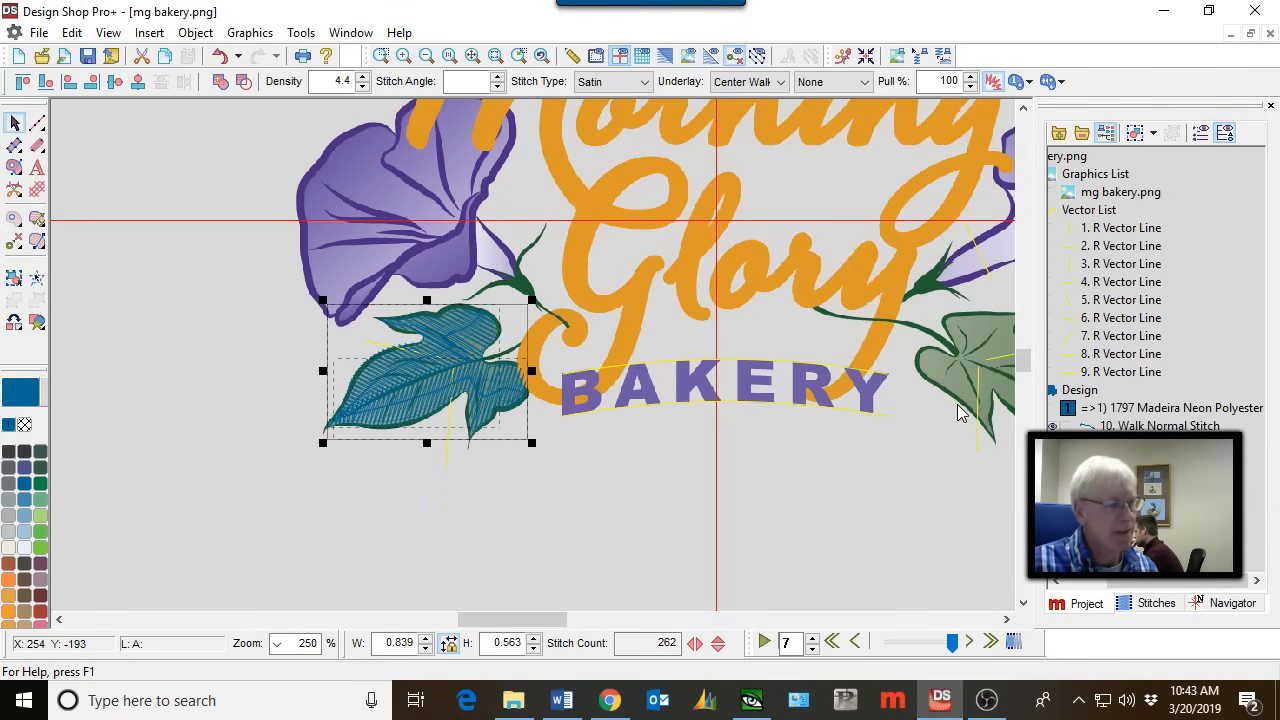
Recolor the leaf's whole colour block to green 1702 Madeira Poly Neon and hide its stitches to expose the artwork.
{"action": "left_click", "coordinate": [1080, 408]}
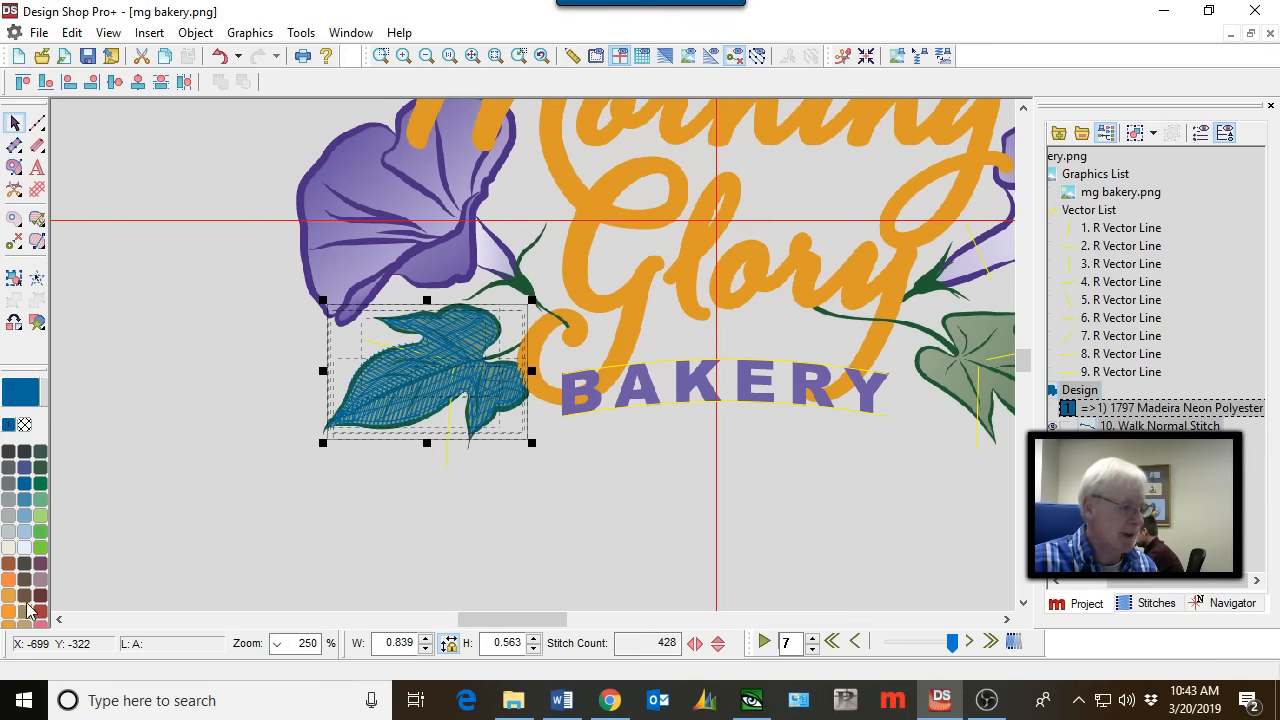
{"action": "left_click", "coordinate": [41, 501]}
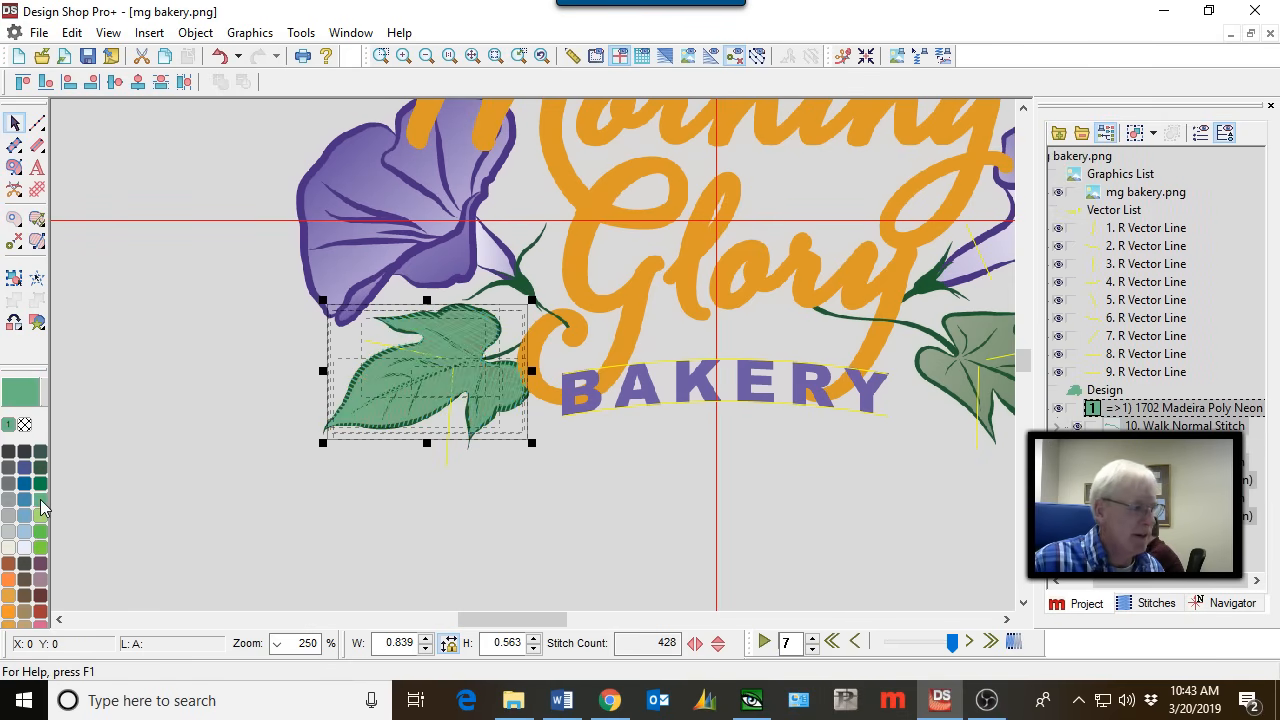
{"action": "left_click", "coordinate": [812, 474]}
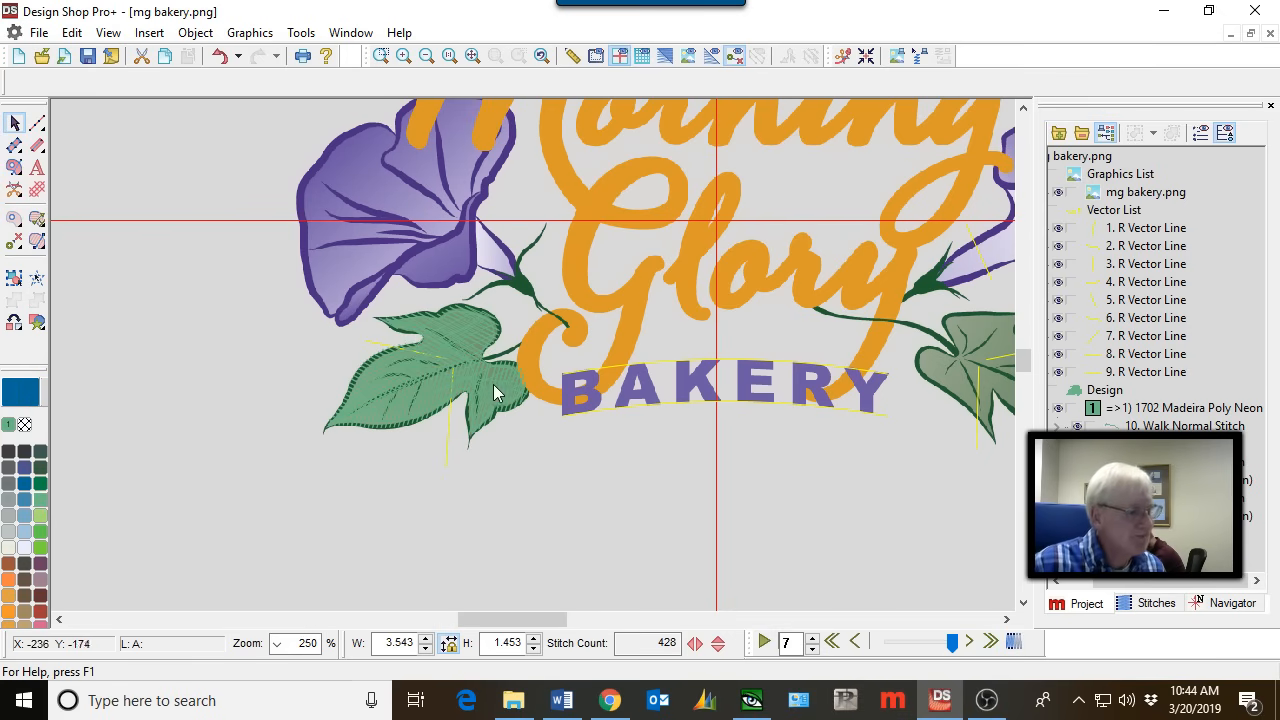
{"action": "left_click", "coordinate": [1060, 409]}
{"action": "scroll", "coordinate": [441, 383], "scroll_direction": "up", "scroll_amount": 5}
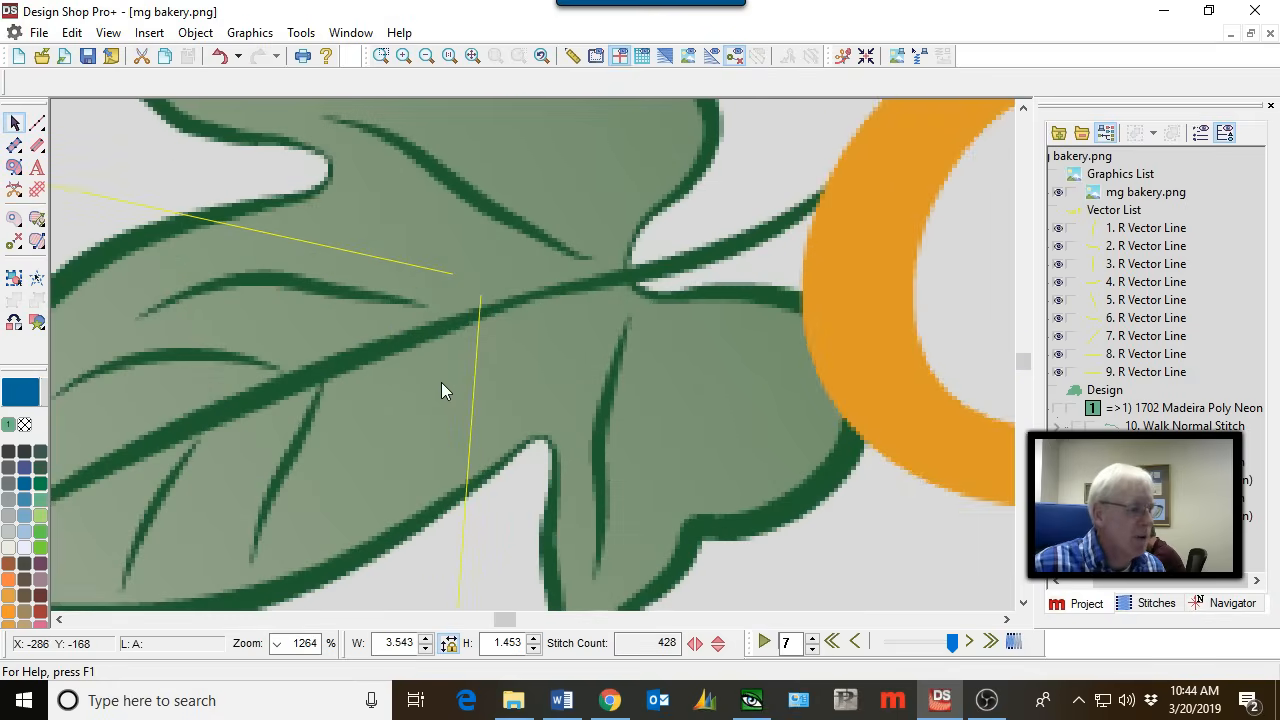
{"action": "scroll", "coordinate": [441, 382], "scroll_direction": "down", "scroll_amount": 3}
{"action": "scroll", "coordinate": [441, 381], "scroll_direction": "up", "scroll_amount": 1}
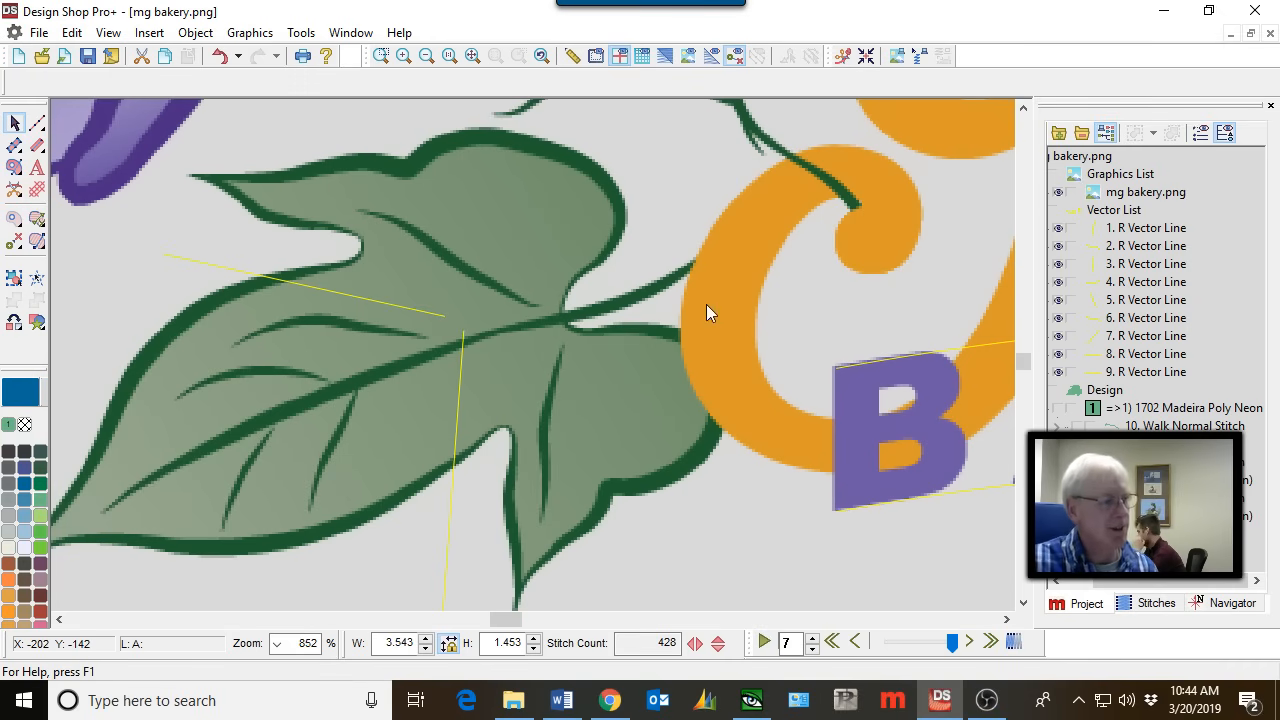
Set up a Normal walk stitch with a stitch length of 18.
{"action": "left_click", "coordinate": [37, 123]}
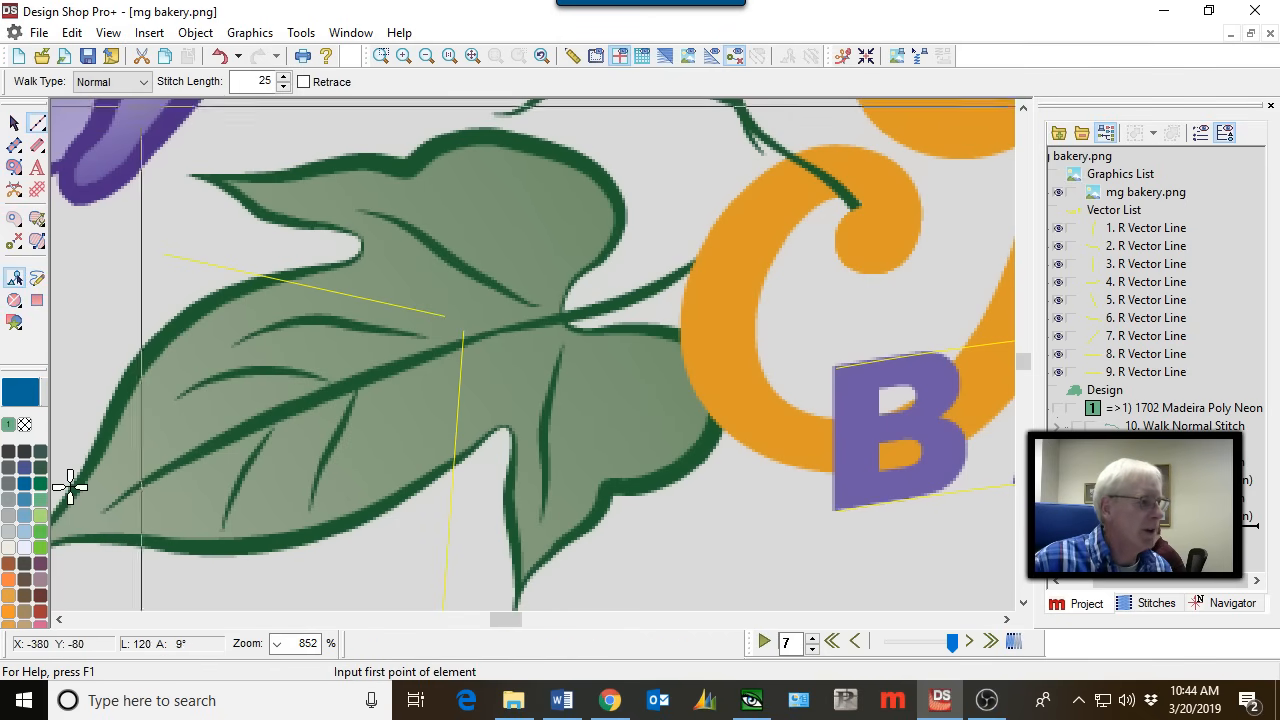
{"action": "left_click", "coordinate": [282, 88]}
{"action": "left_click", "coordinate": [282, 88]}
{"action": "left_click", "coordinate": [282, 88]}
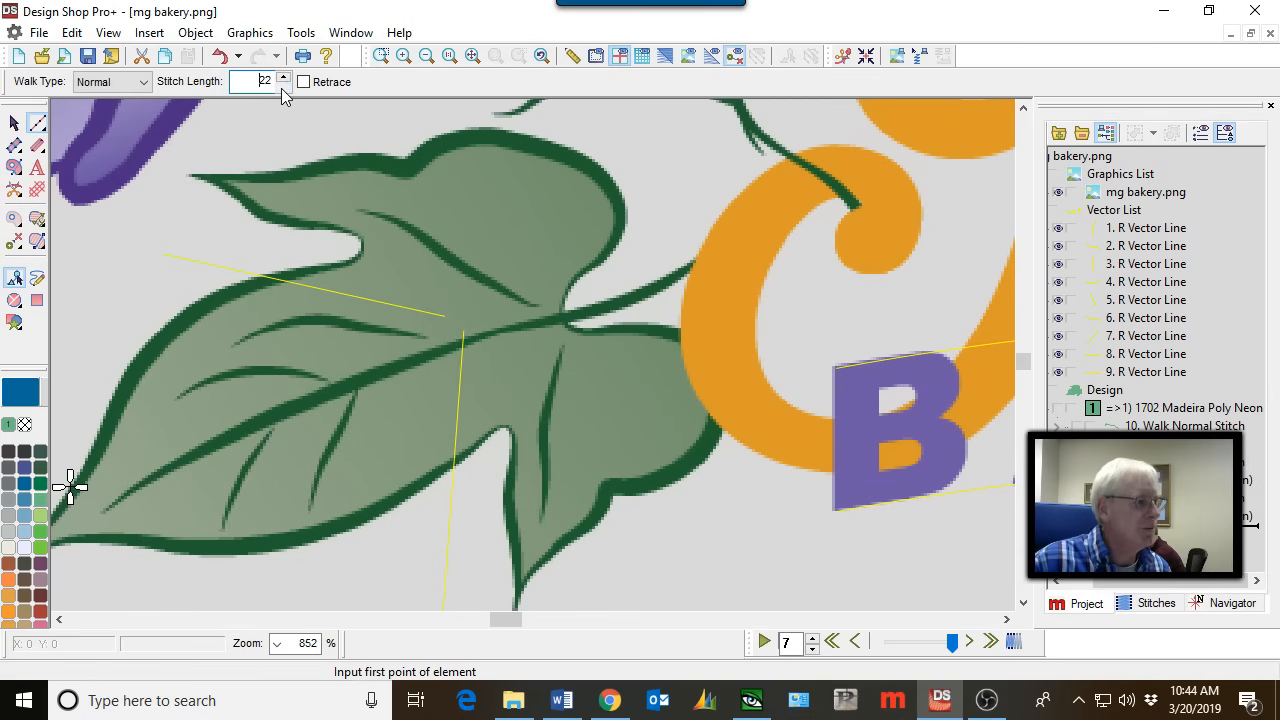
{"action": "left_click", "coordinate": [282, 88]}
{"action": "left_click", "coordinate": [282, 88]}
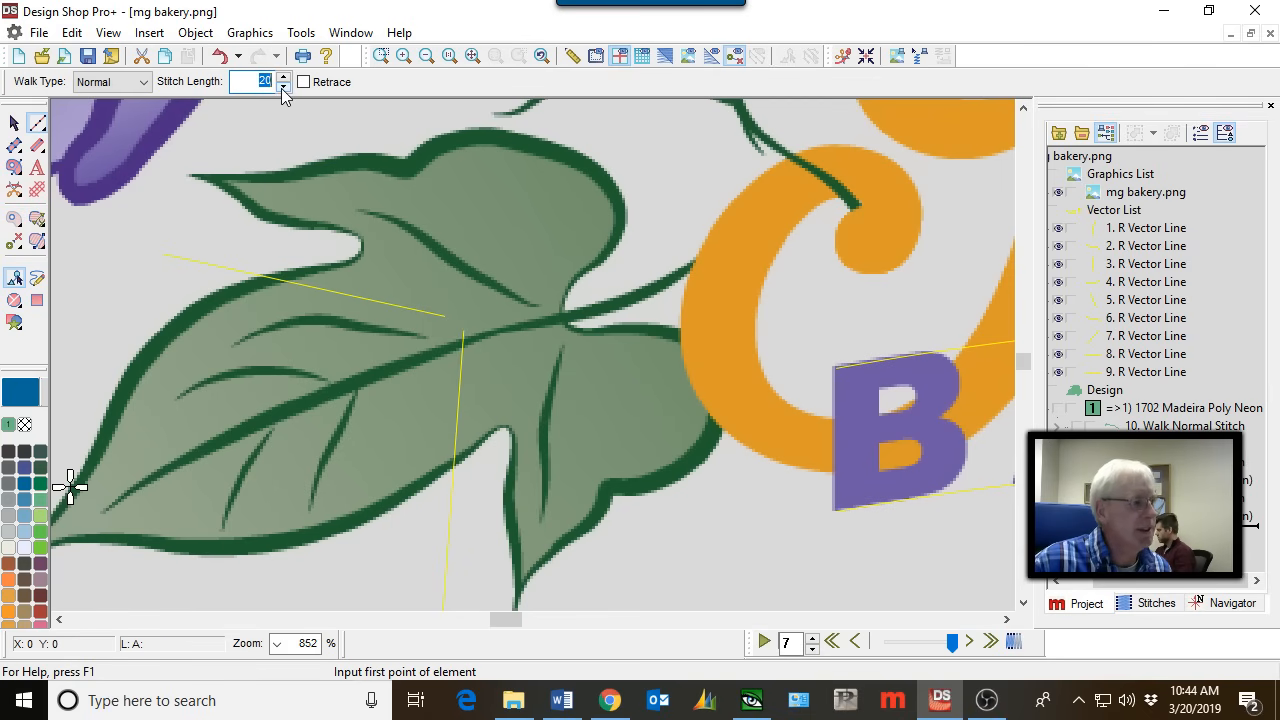
{"action": "left_click", "coordinate": [282, 88]}
{"action": "left_click", "coordinate": [282, 88]}
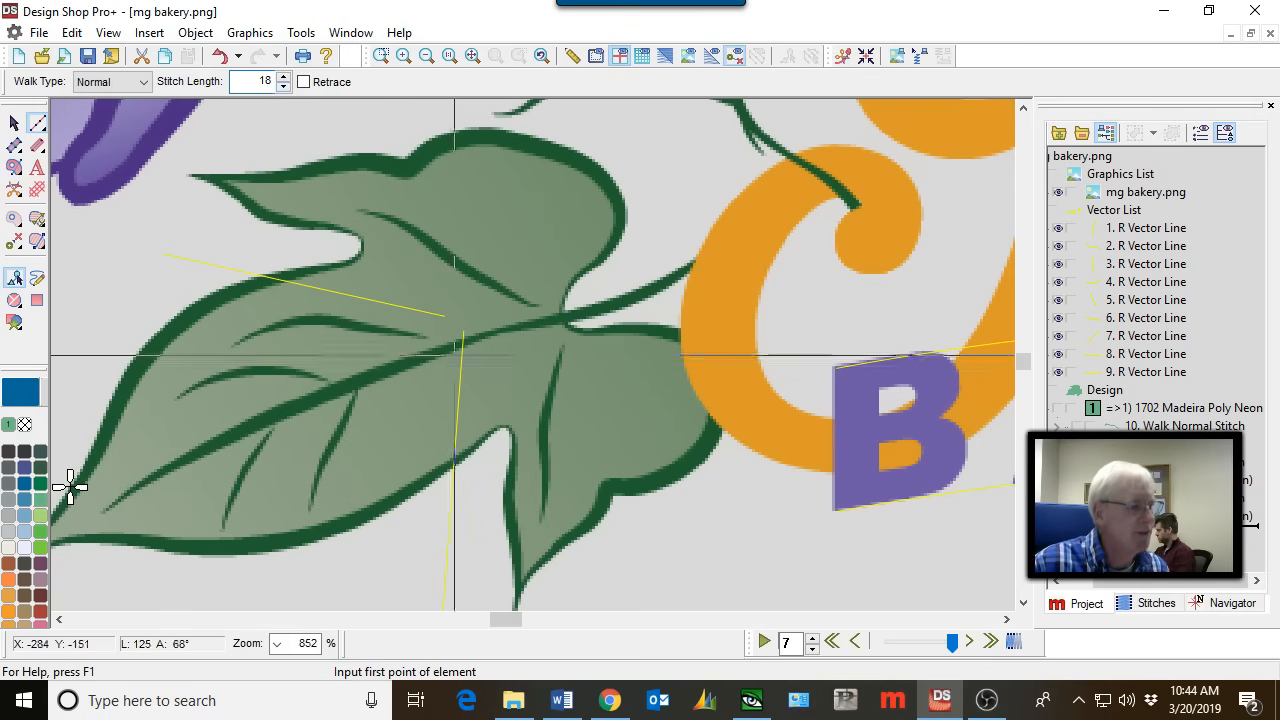
Trace the walk stitch from inside the orange curl beside the leaf, along the stem and down the central vein to its lower-left end.
{"action": "left_click", "coordinate": [723, 333]}
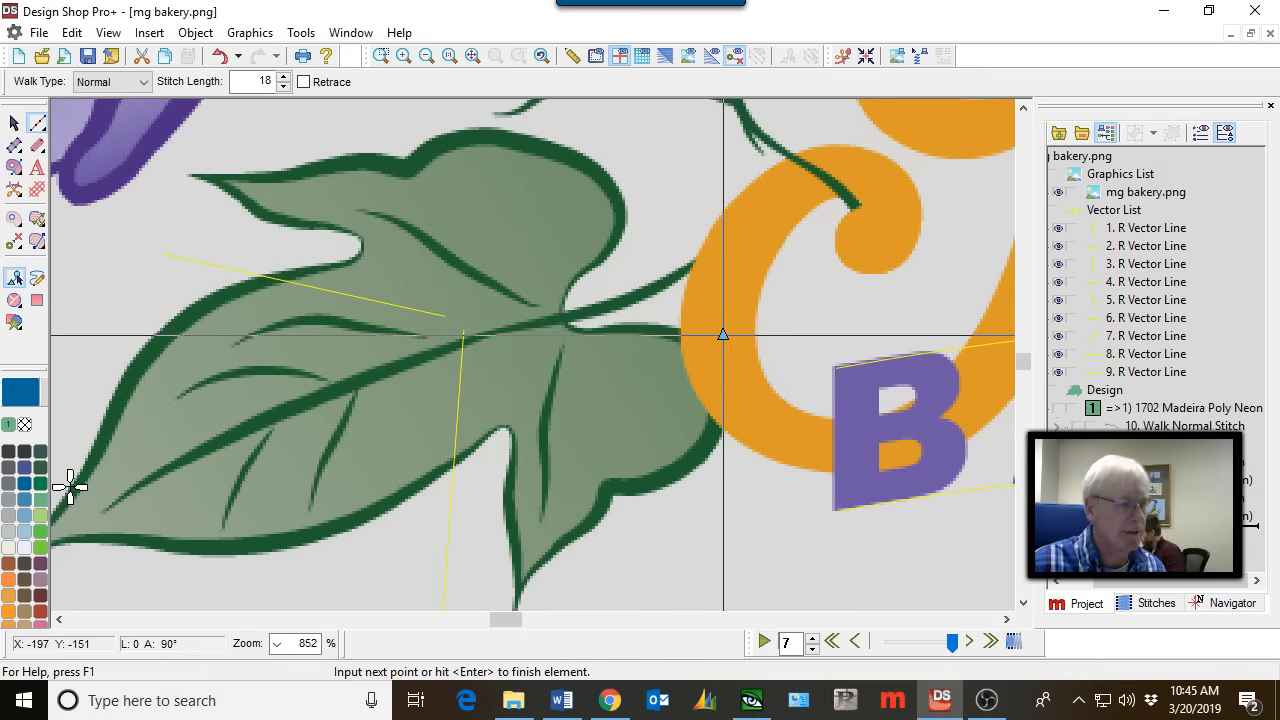
{"action": "left_click", "coordinate": [731, 281]}
{"action": "left_click", "coordinate": [710, 251]}
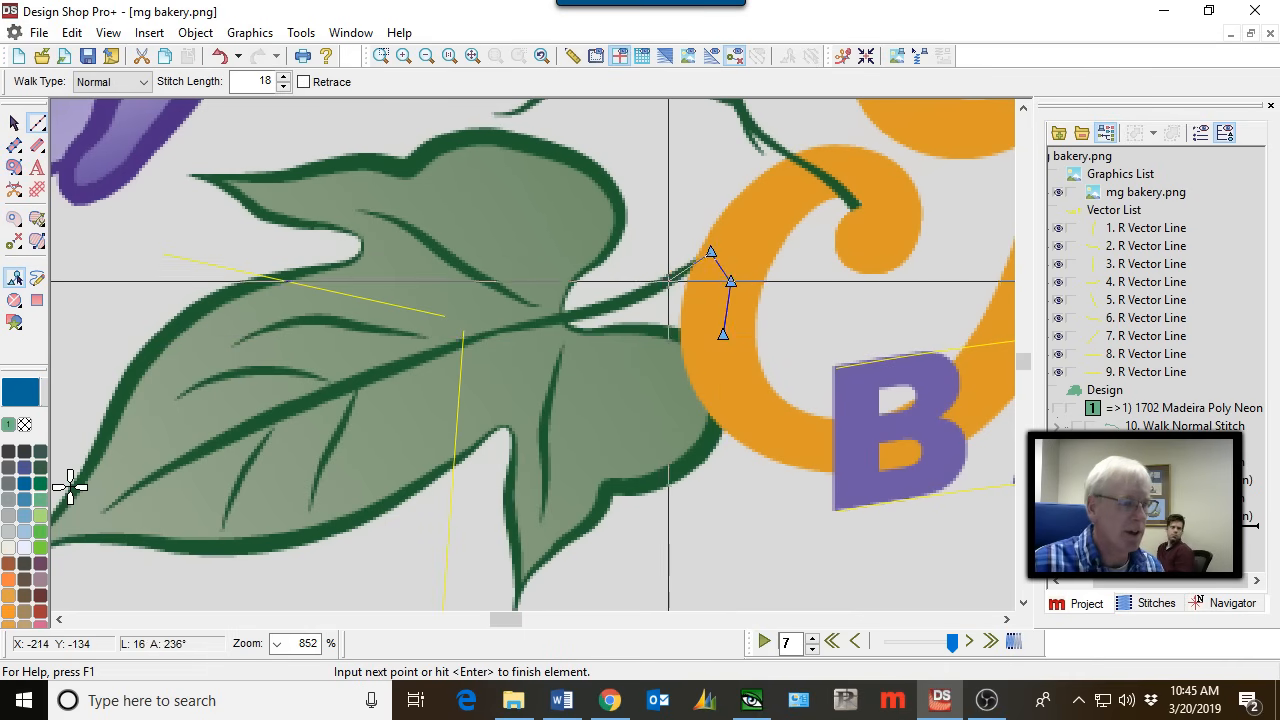
{"action": "left_click", "coordinate": [669, 279]}
{"action": "left_click", "coordinate": [606, 304]}
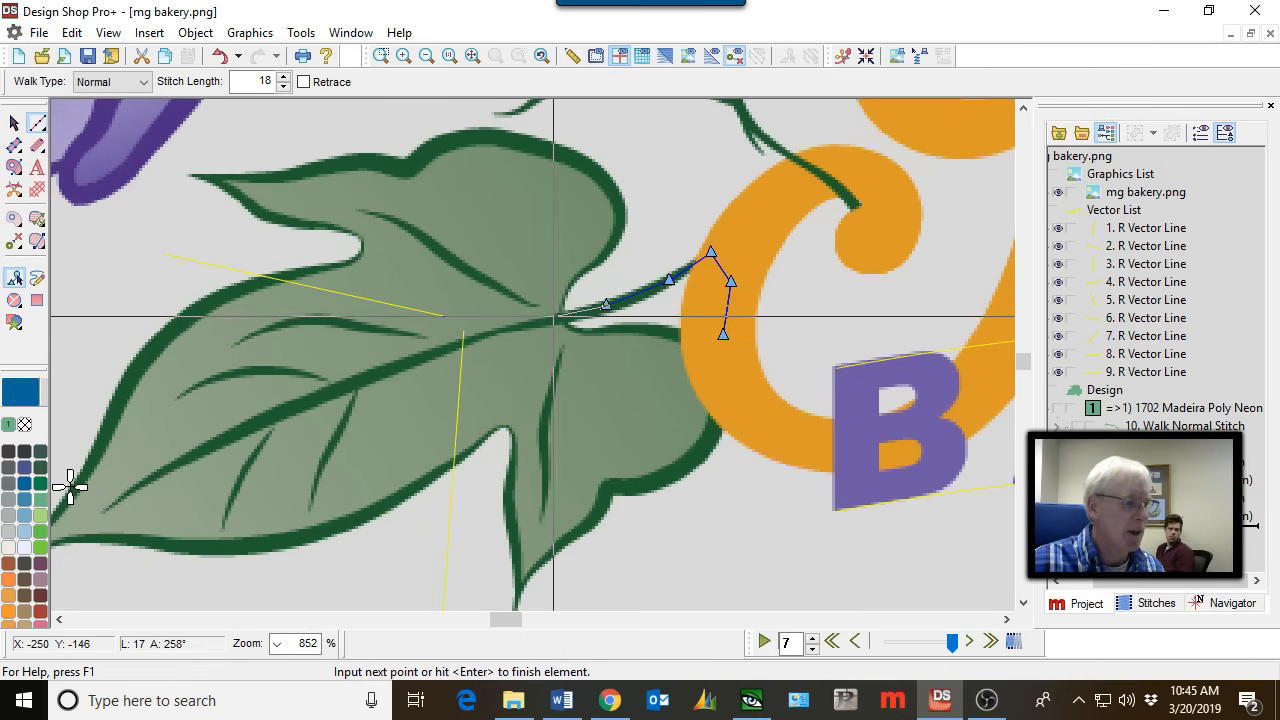
{"action": "left_click", "coordinate": [553, 317]}
{"action": "left_click", "coordinate": [467, 339]}
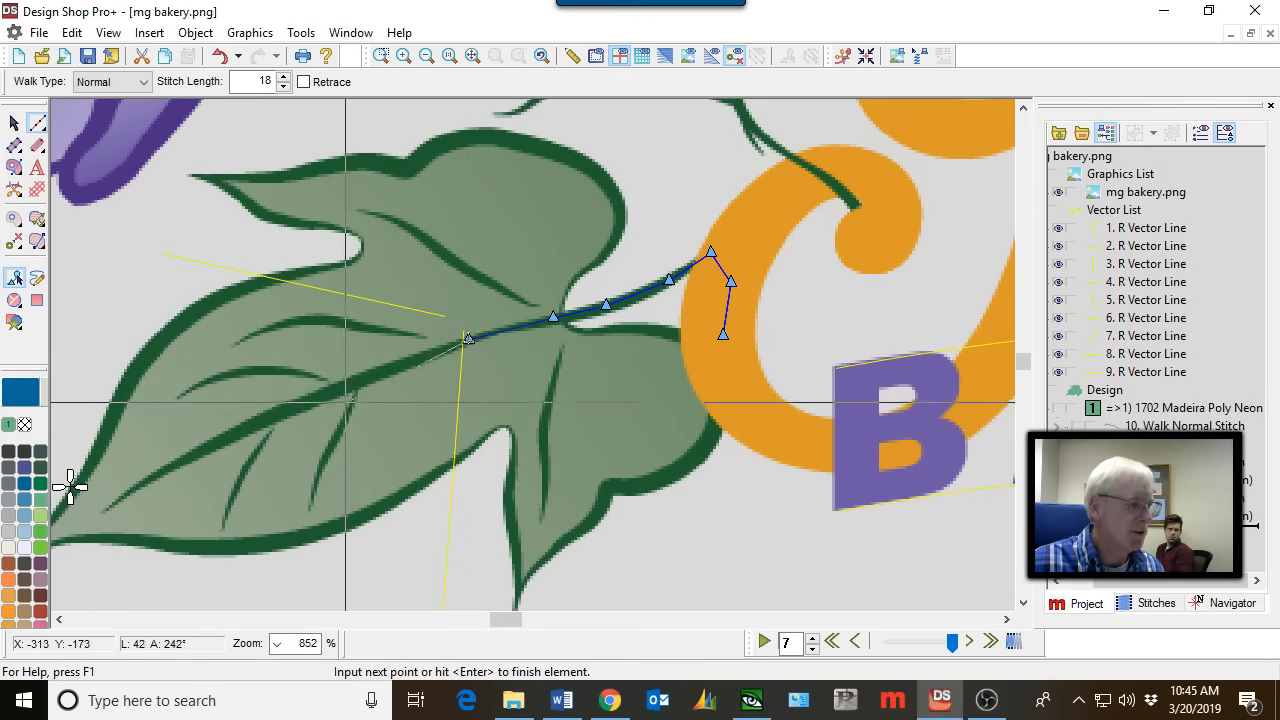
{"action": "left_click", "coordinate": [344, 382]}
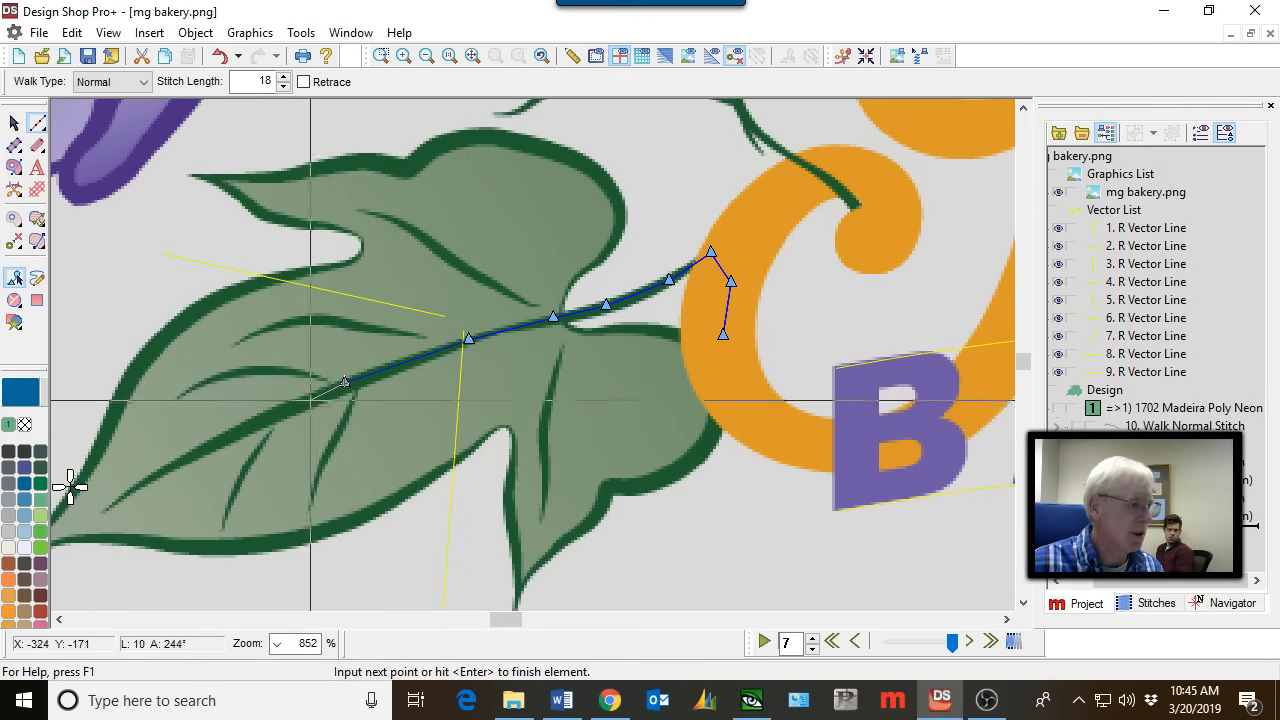
{"action": "left_click", "coordinate": [232, 430]}
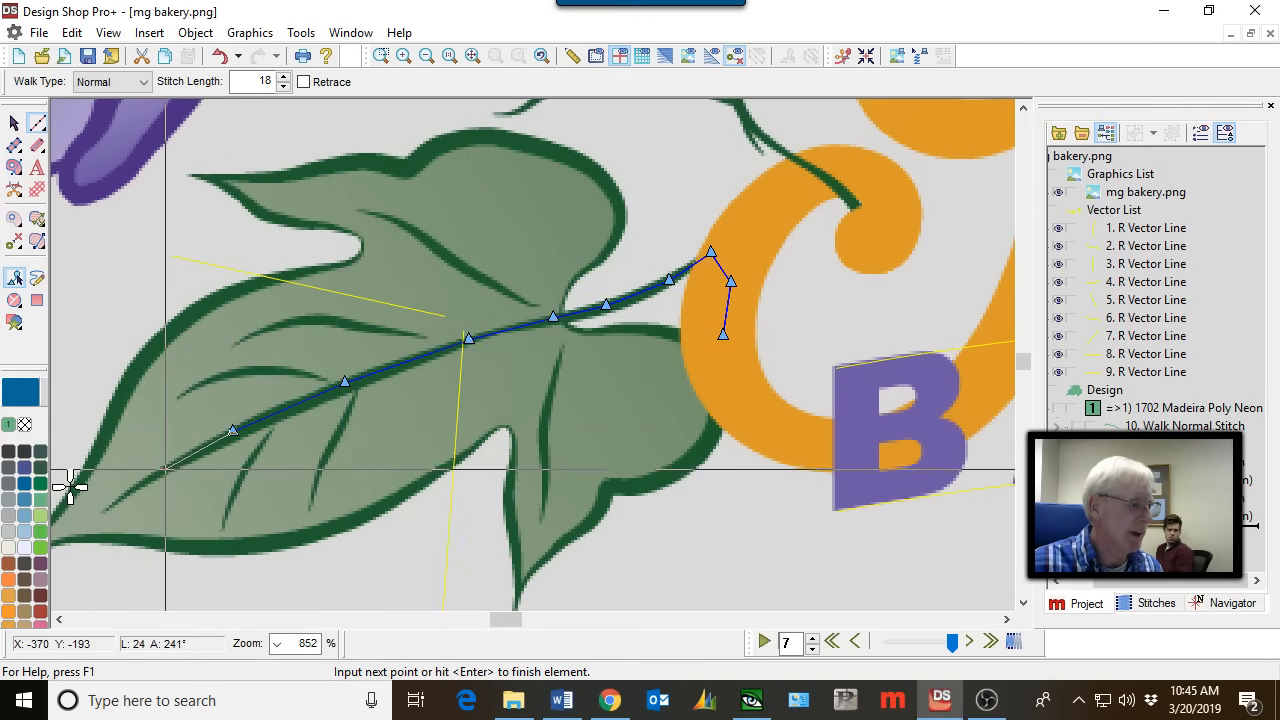
{"action": "left_click", "coordinate": [166, 467]}
{"action": "left_click", "coordinate": [102, 509]}
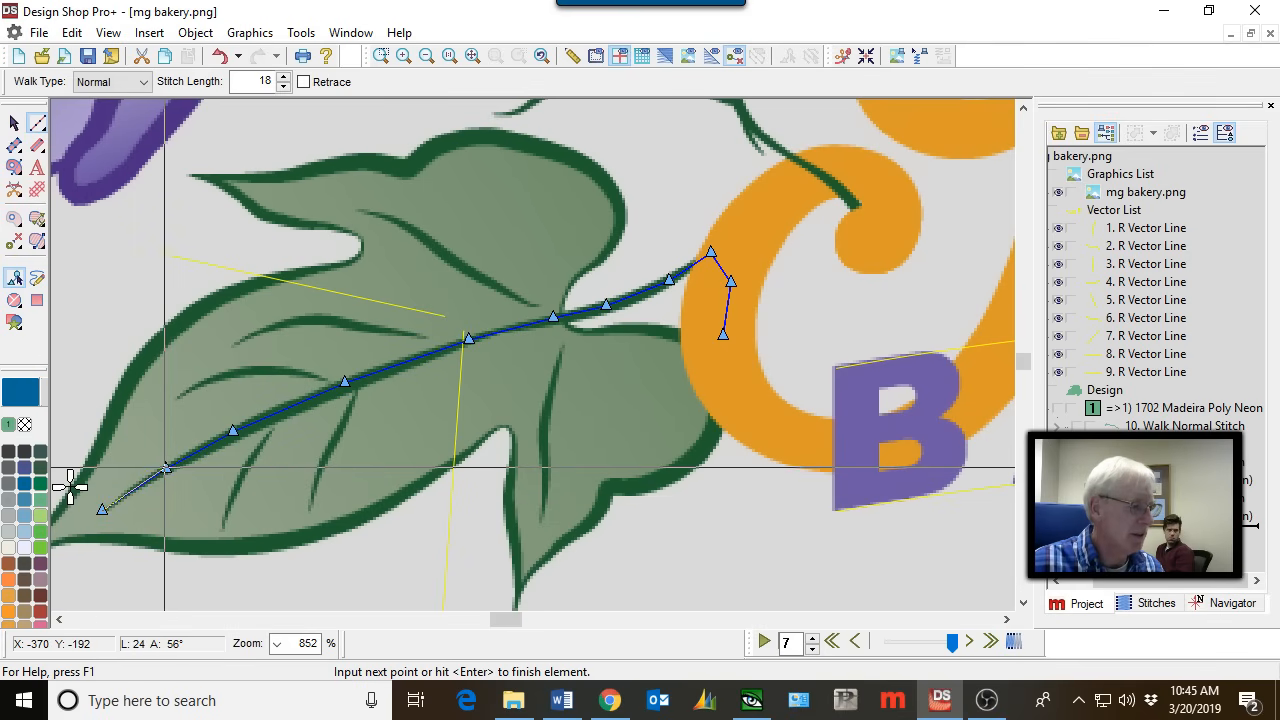
Retrace the walk stitch up the central vein, then run it out along the lower-left side vein and back.
{"action": "left_click", "coordinate": [167, 468]}
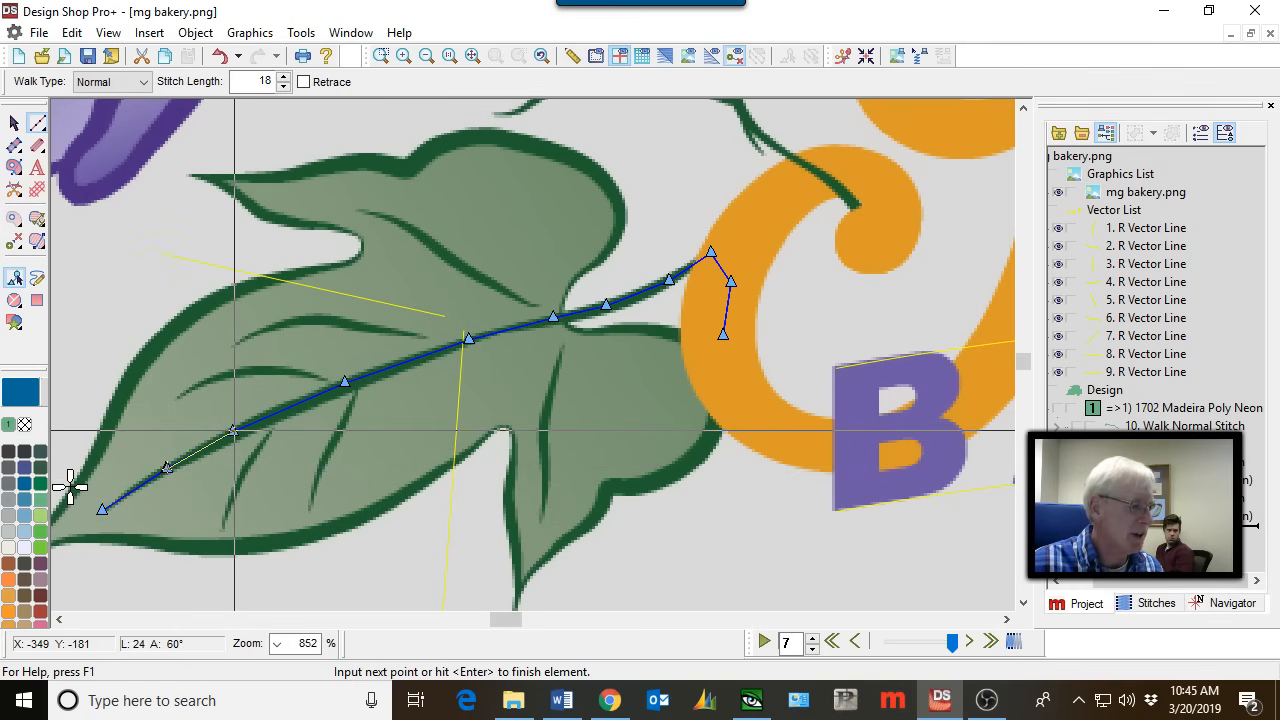
{"action": "left_click", "coordinate": [234, 430]}
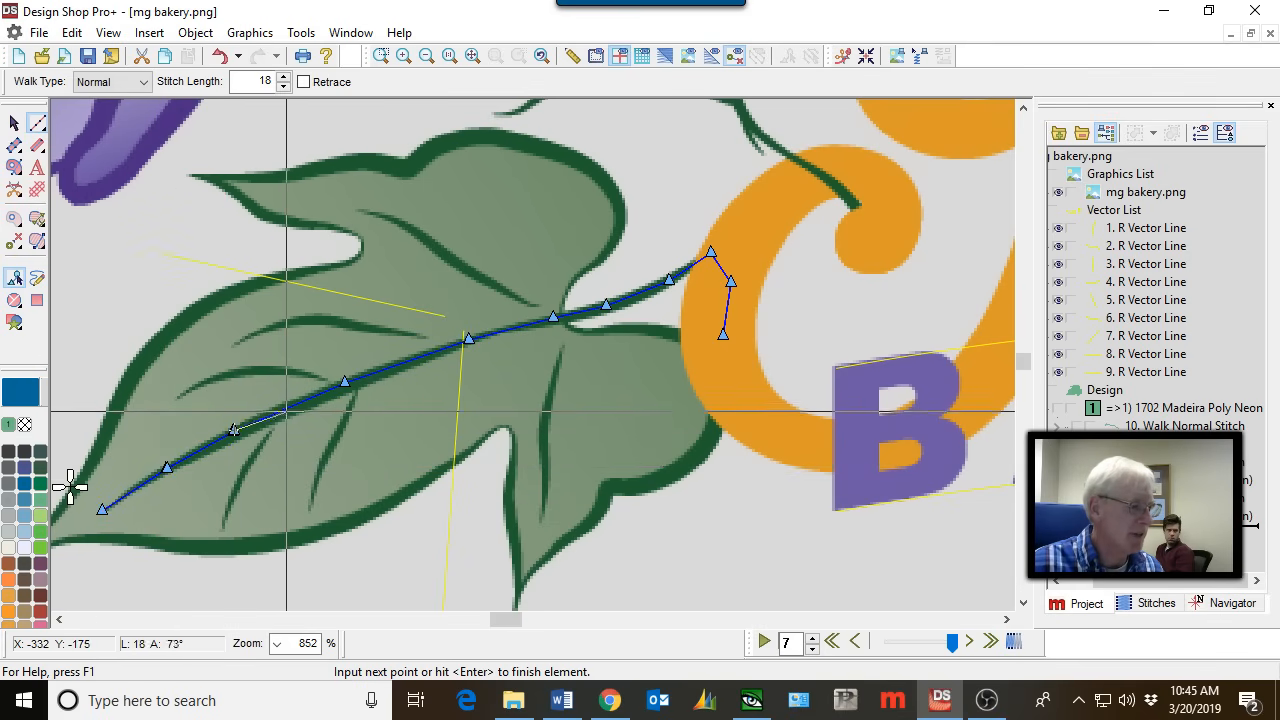
{"action": "left_click", "coordinate": [288, 407]}
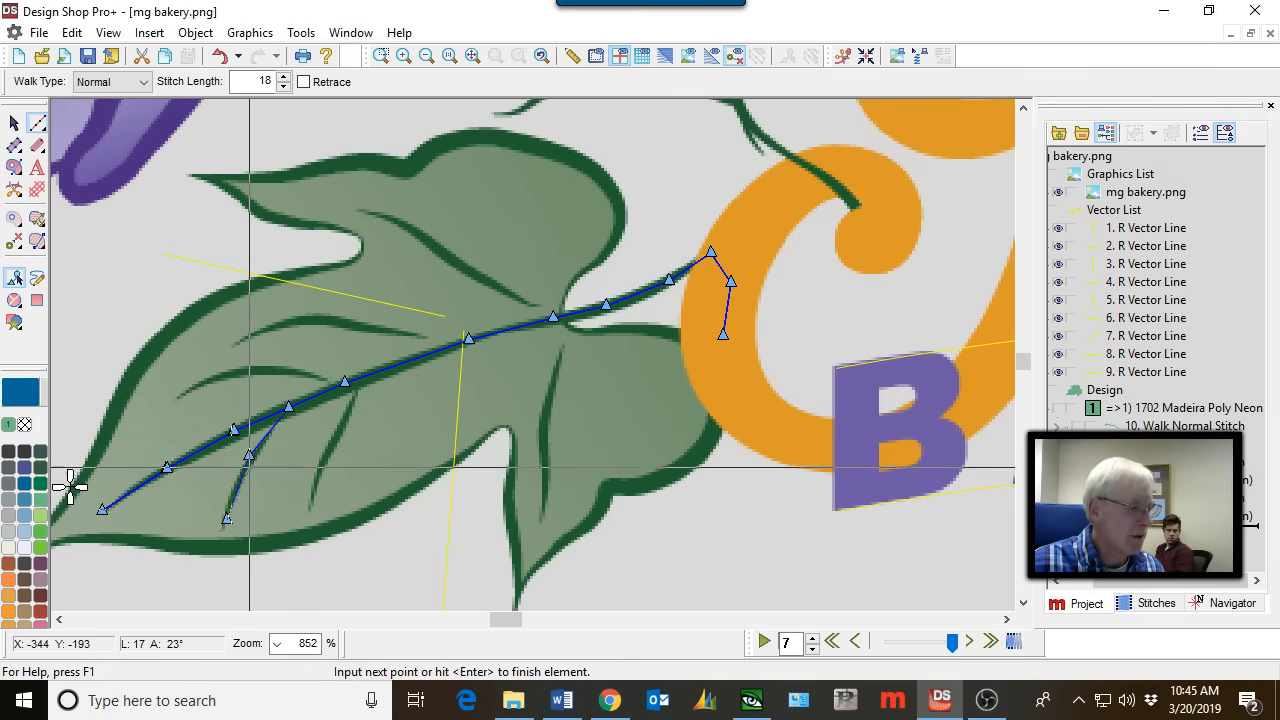
{"action": "left_click", "coordinate": [249, 456]}
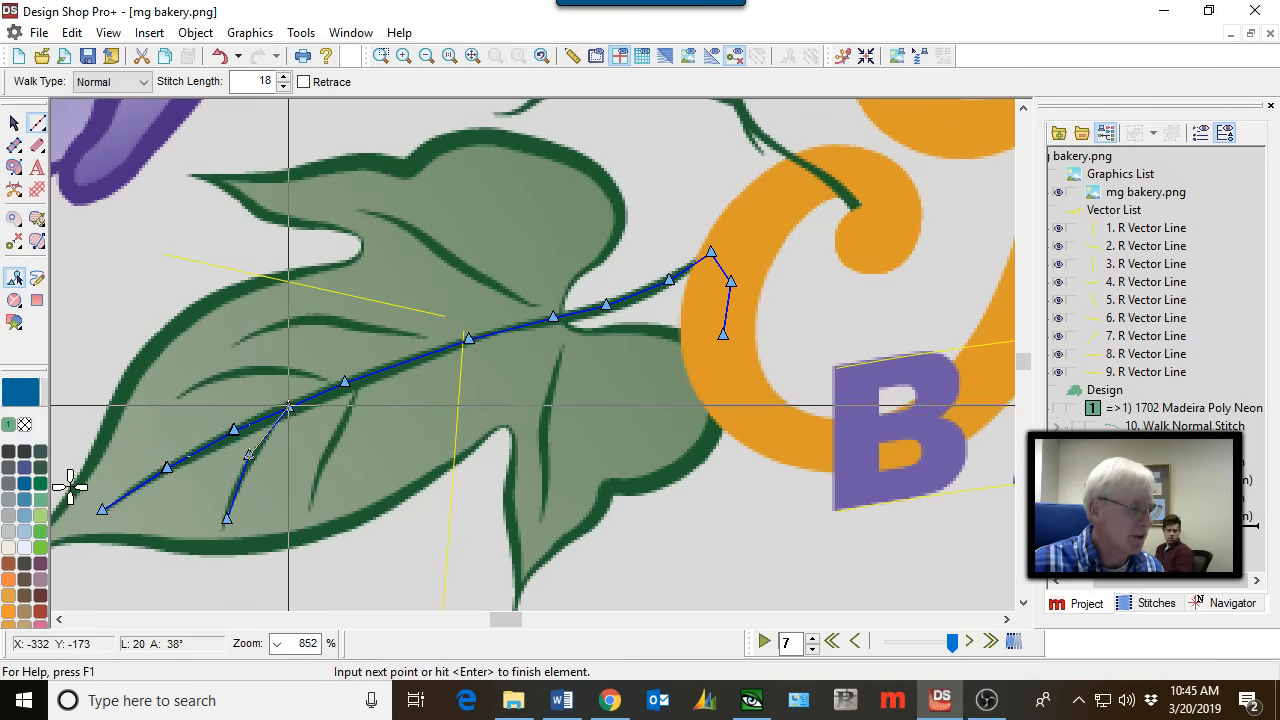
{"action": "left_click", "coordinate": [288, 407]}
Continue along the central vein, then run the walk stitch down the second lower side vein and back to the junction.
{"action": "left_click", "coordinate": [346, 381]}
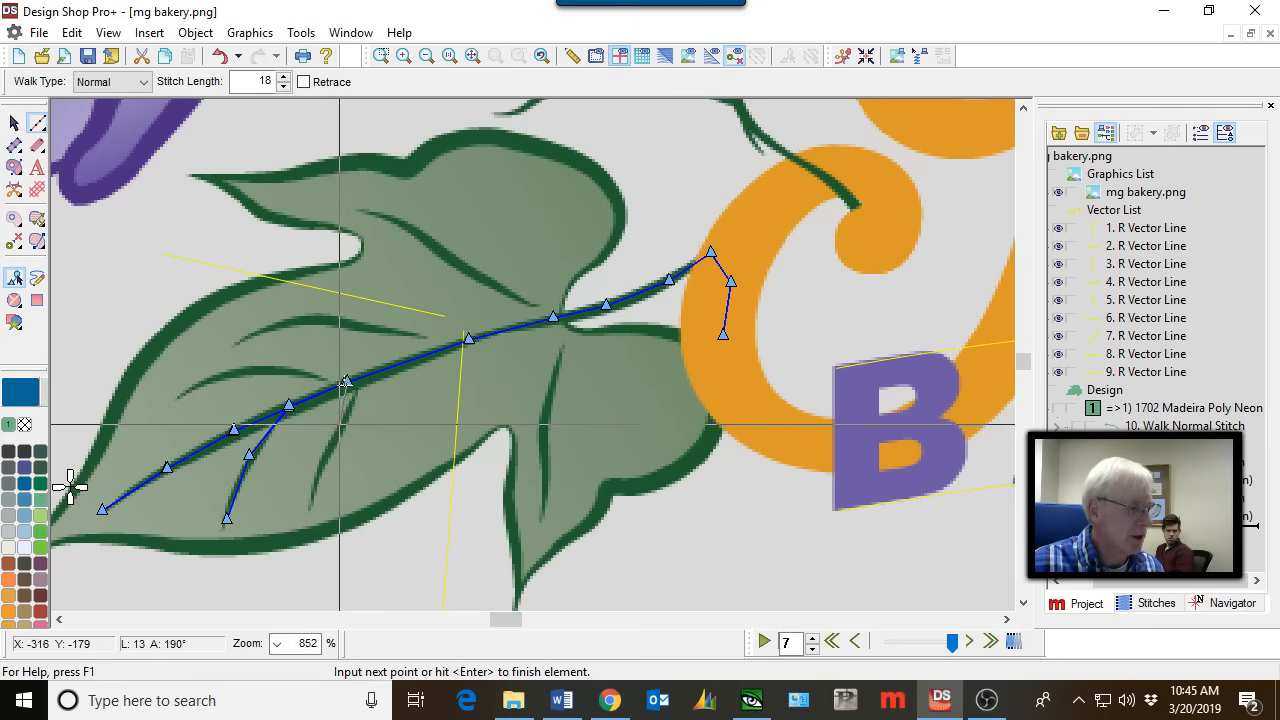
{"action": "left_click", "coordinate": [310, 505]}
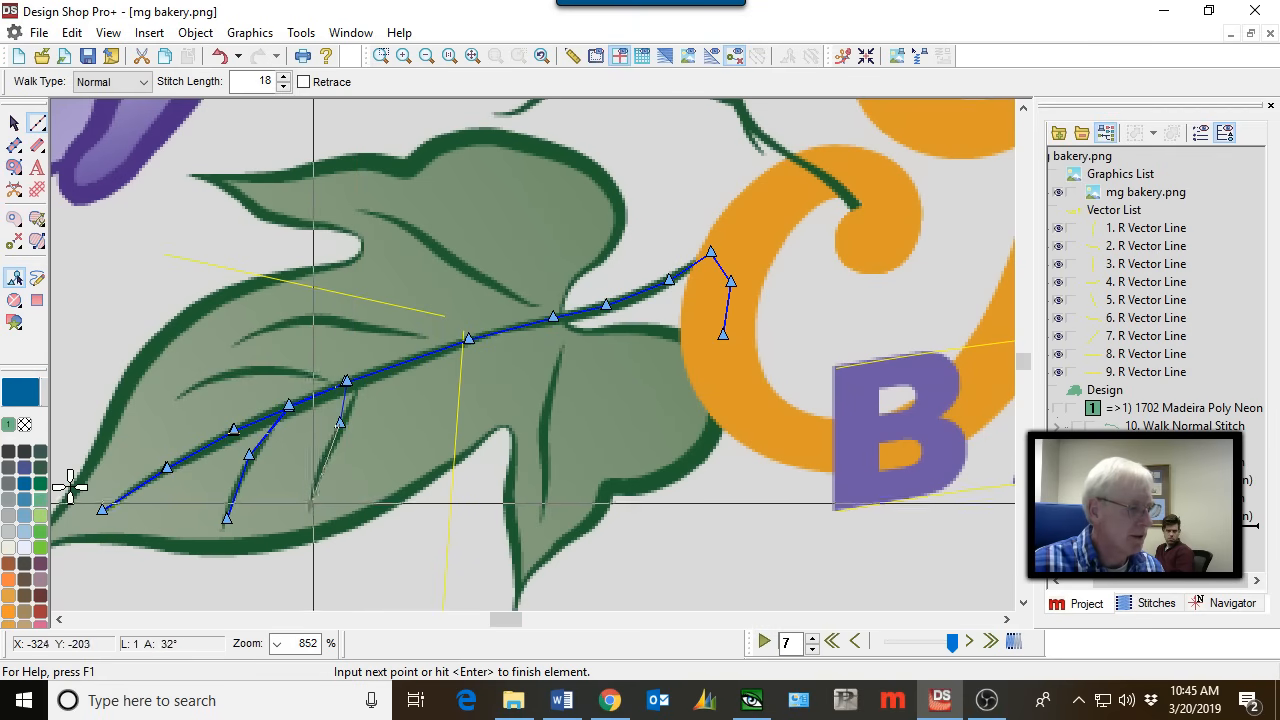
{"action": "left_click", "coordinate": [340, 422]}
{"action": "left_click", "coordinate": [346, 382]}
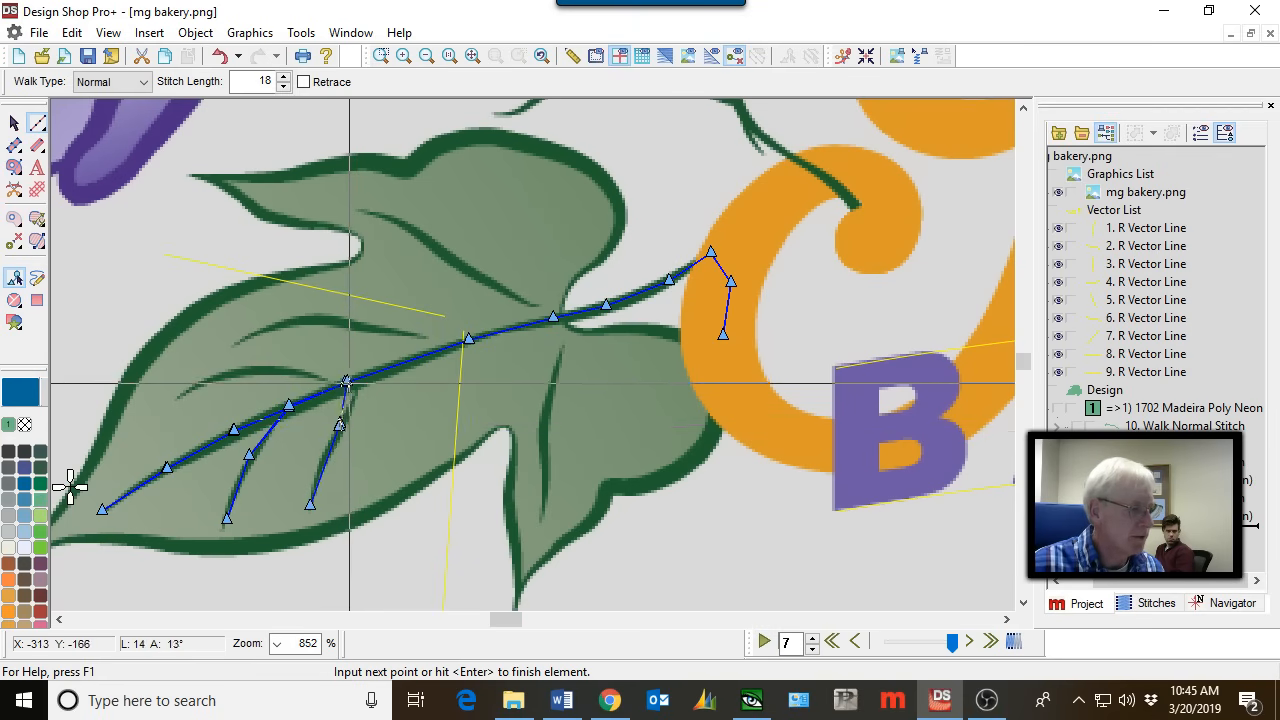
Run the walk stitch out along the side vein directly above the central vein's lower part and return to the junction.
{"action": "left_click", "coordinate": [301, 368]}
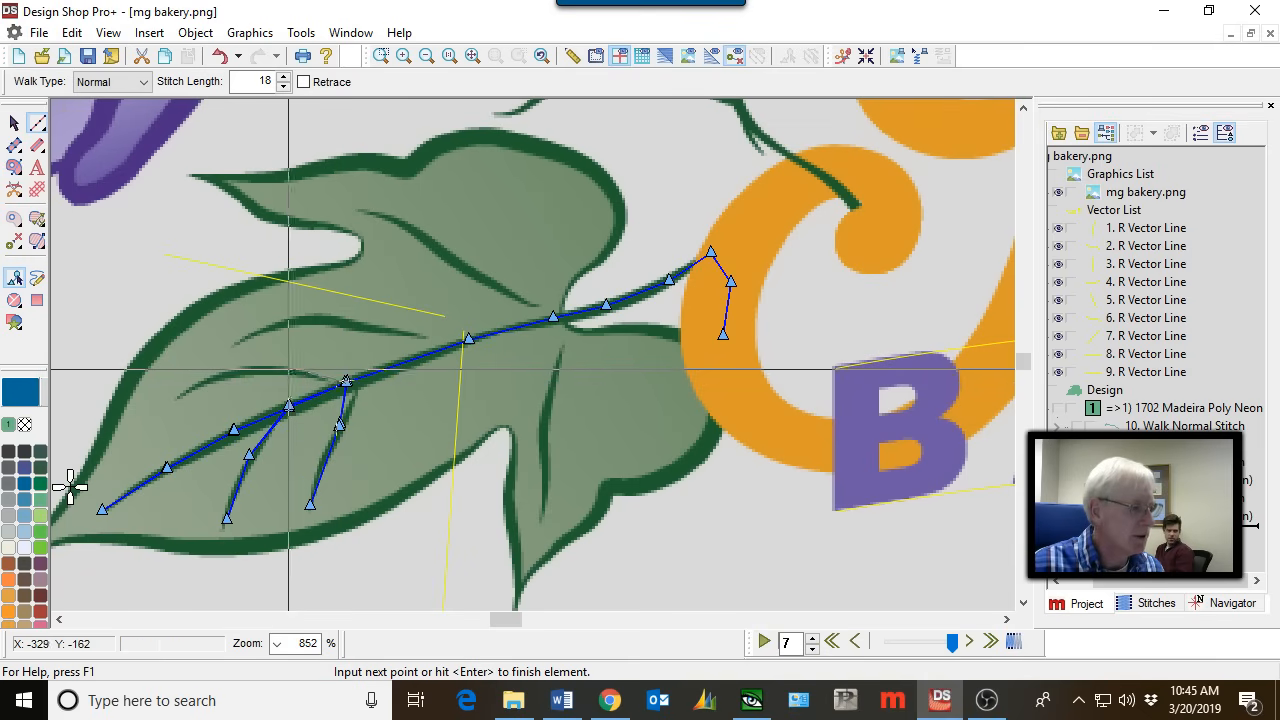
{"action": "left_click", "coordinate": [233, 372]}
{"action": "left_click", "coordinate": [178, 391]}
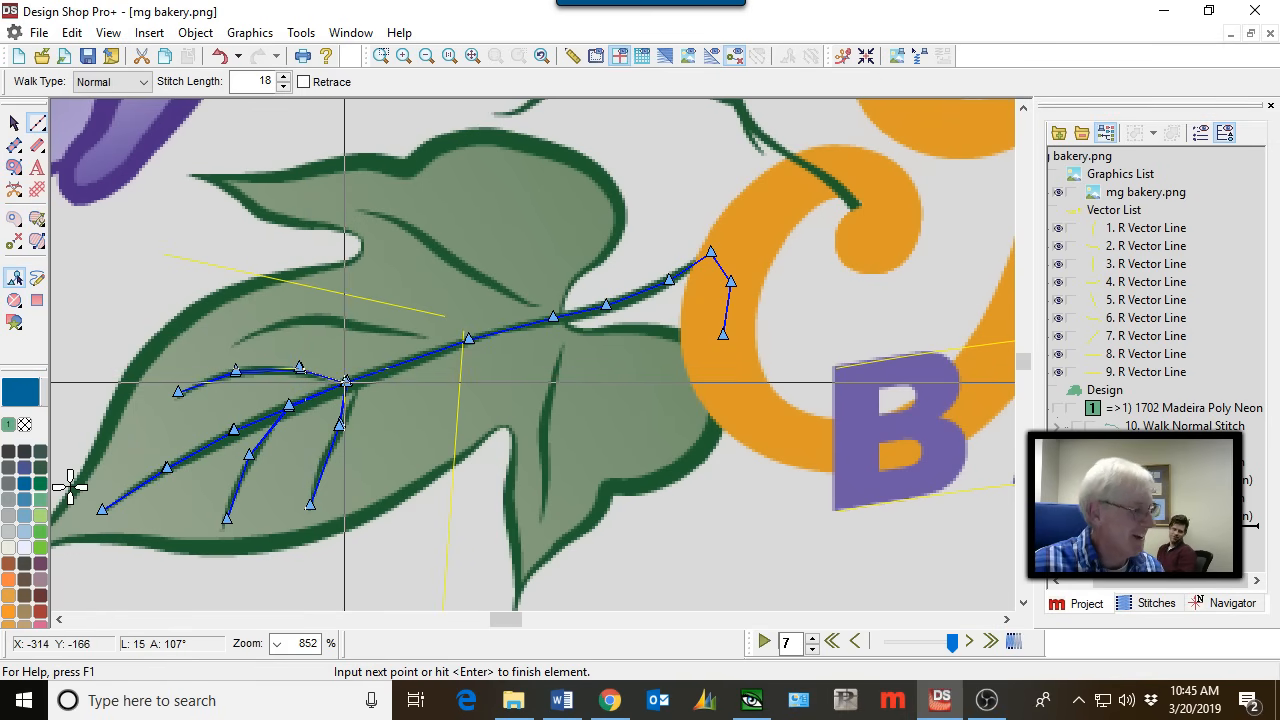
{"action": "left_click", "coordinate": [345, 381]}
Advance up the central vein, then run the walk stitch out along the next upper side vein and back toward the centre.
{"action": "left_click", "coordinate": [449, 343]}
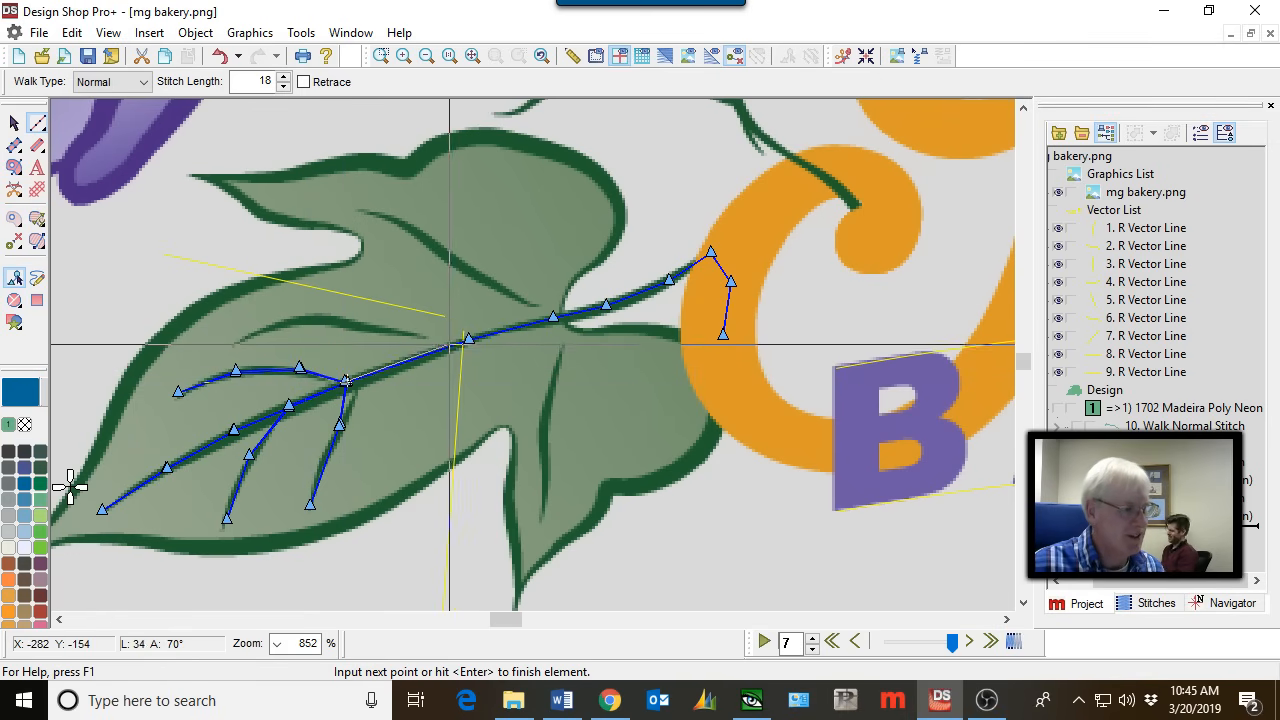
{"action": "left_click", "coordinate": [385, 326]}
{"action": "left_click", "coordinate": [322, 315]}
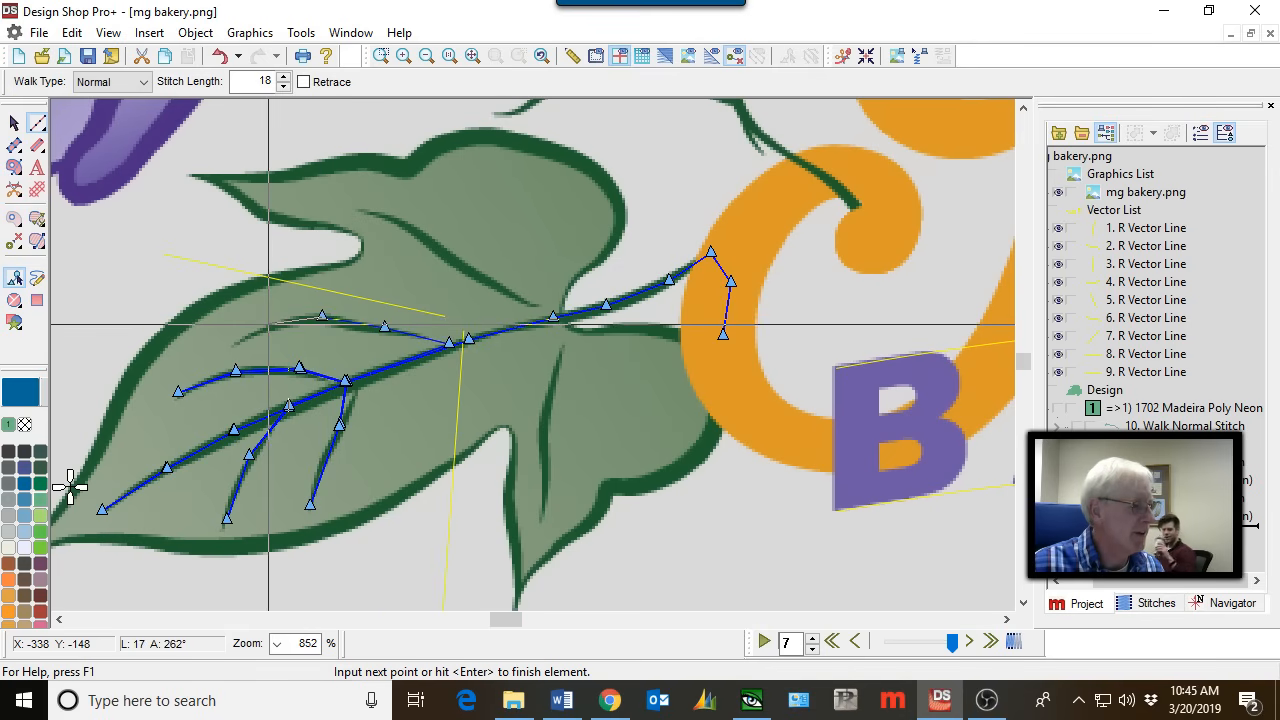
{"action": "left_click", "coordinate": [268, 323]}
{"action": "left_click", "coordinate": [225, 348]}
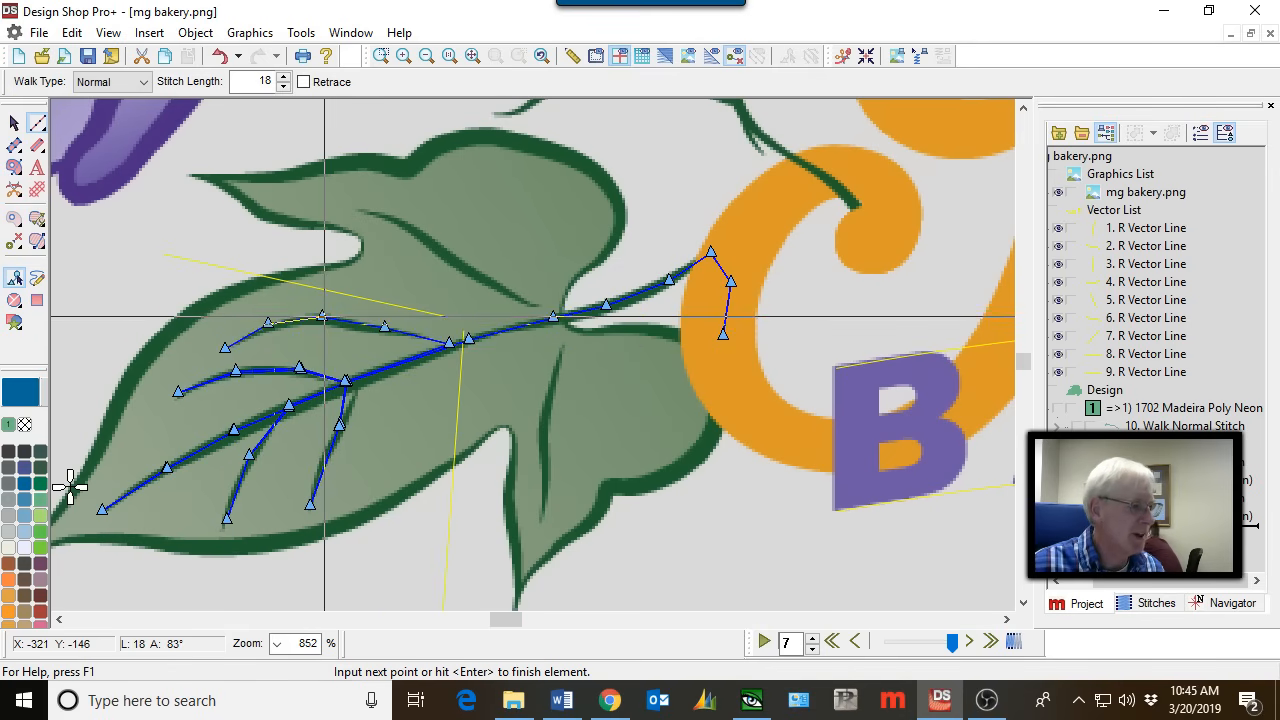
{"action": "left_click", "coordinate": [384, 327]}
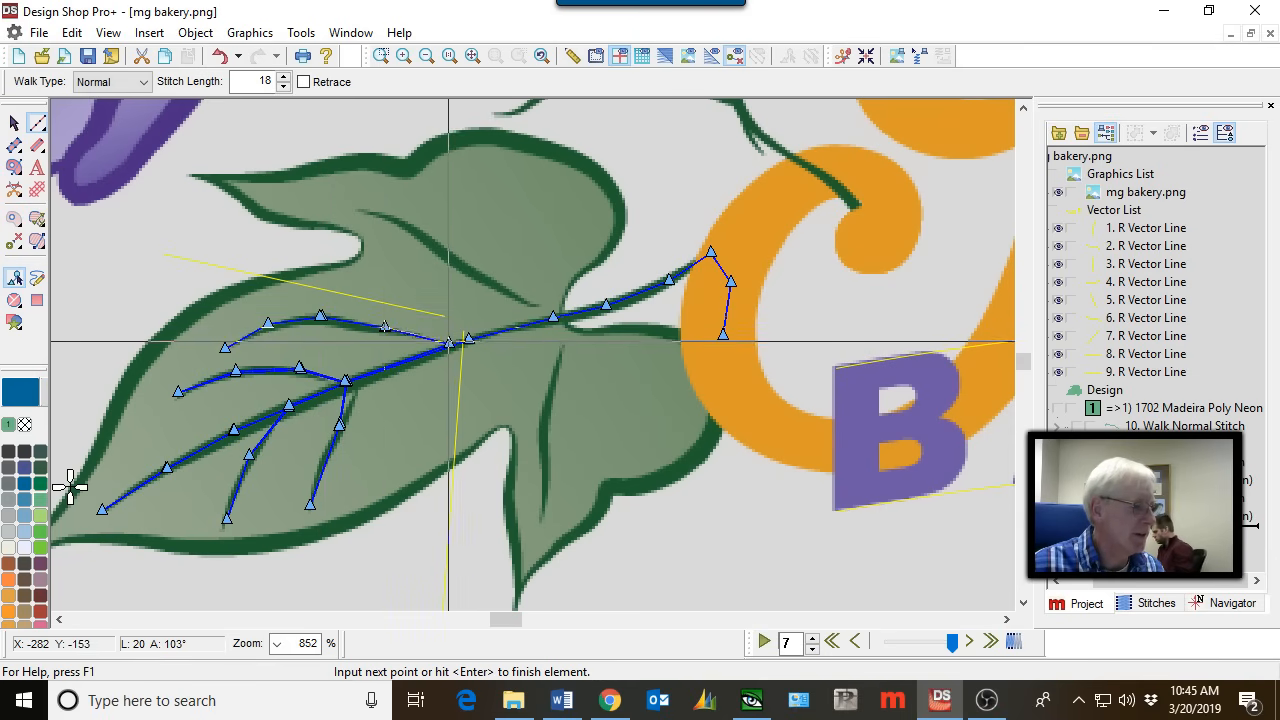
Continue to the stem junction and trace the walk stitch up the vein of the leaf's upper lobe to its end.
{"action": "left_click", "coordinate": [552, 317]}
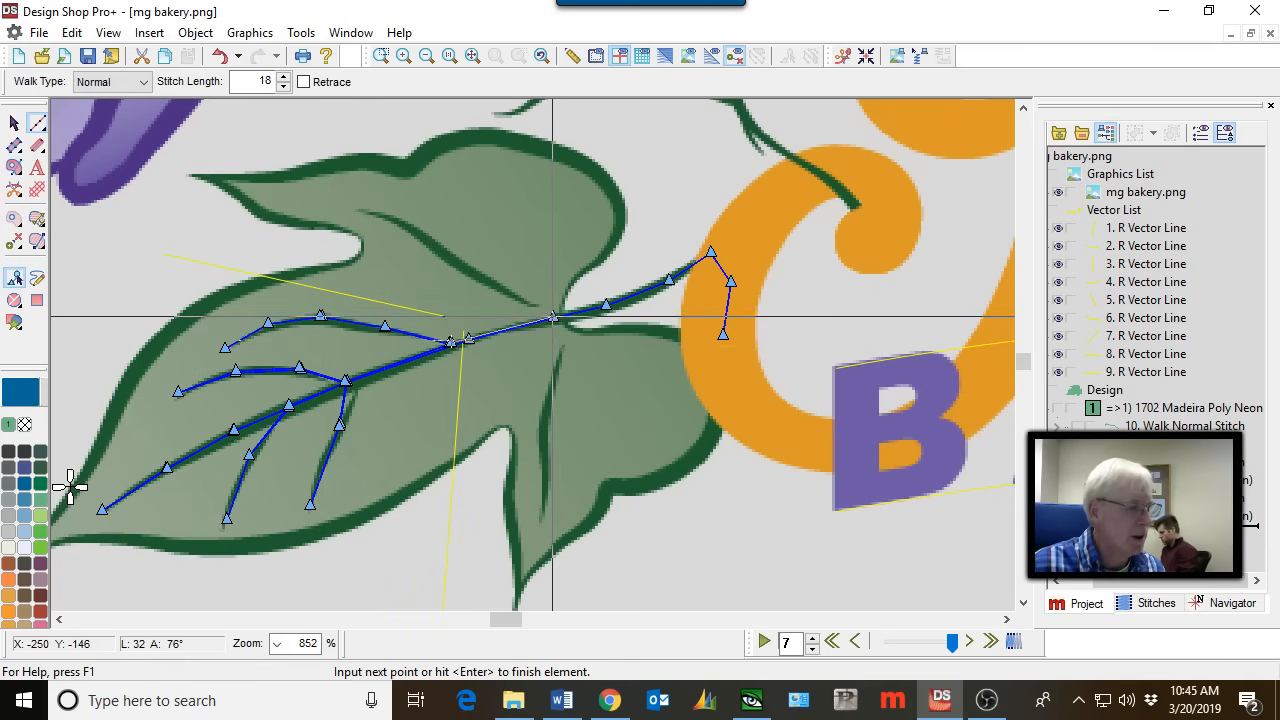
{"action": "left_click", "coordinate": [497, 290]}
{"action": "left_click", "coordinate": [423, 232]}
{"action": "left_click", "coordinate": [355, 211]}
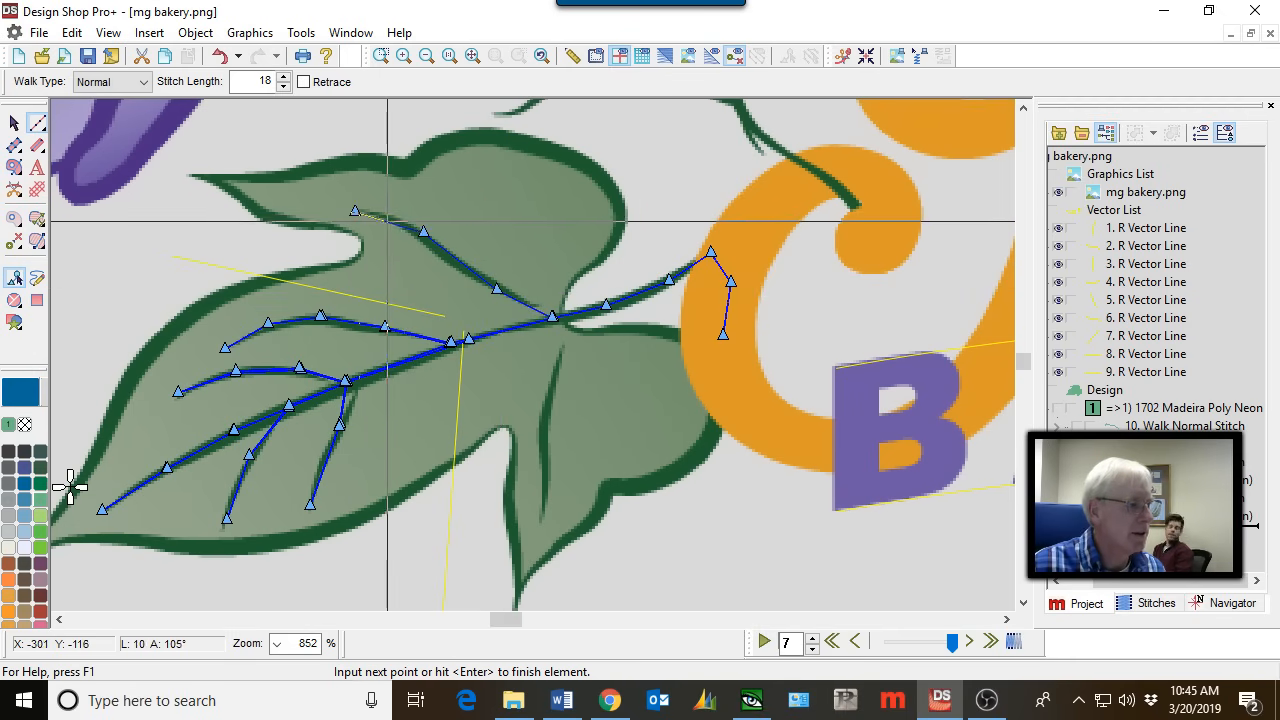
Finish the vein walk stitch by tracing back along the upper vein, down the lower-right vein, and back up to the stem junction.
{"action": "left_click", "coordinate": [497, 289]}
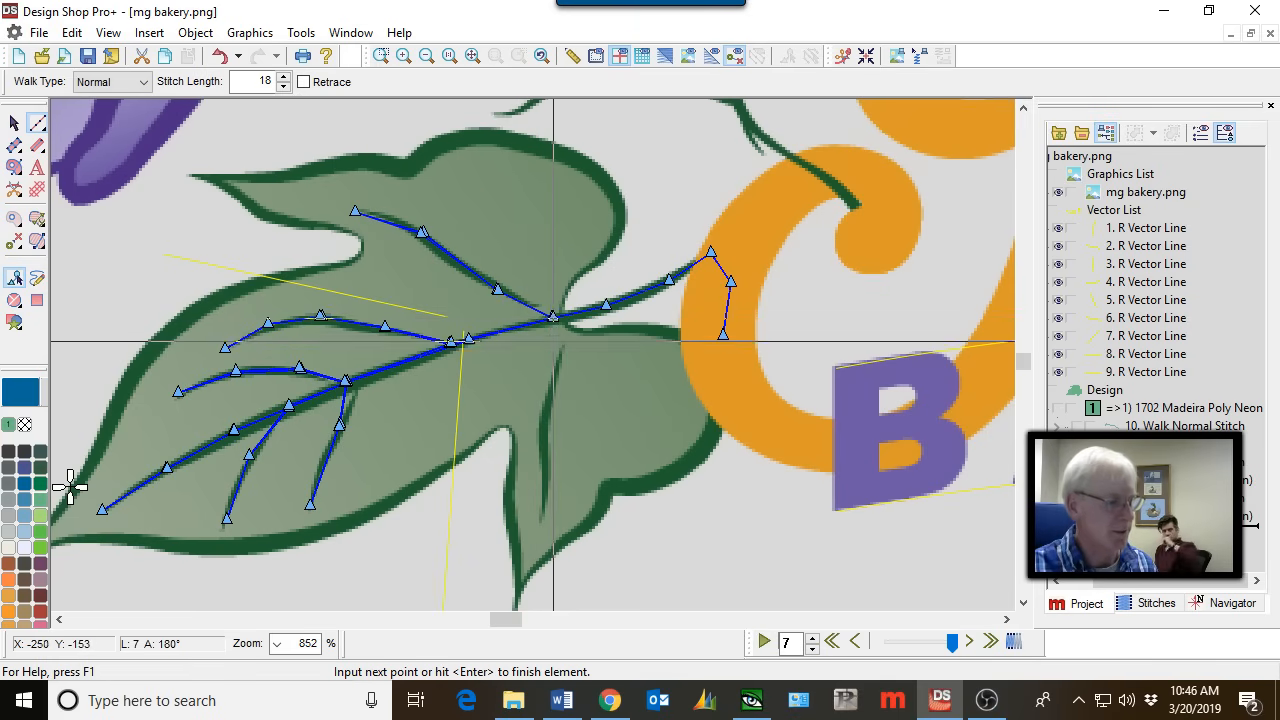
{"action": "left_click", "coordinate": [553, 342]}
{"action": "left_click", "coordinate": [549, 410]}
{"action": "left_click", "coordinate": [555, 462]}
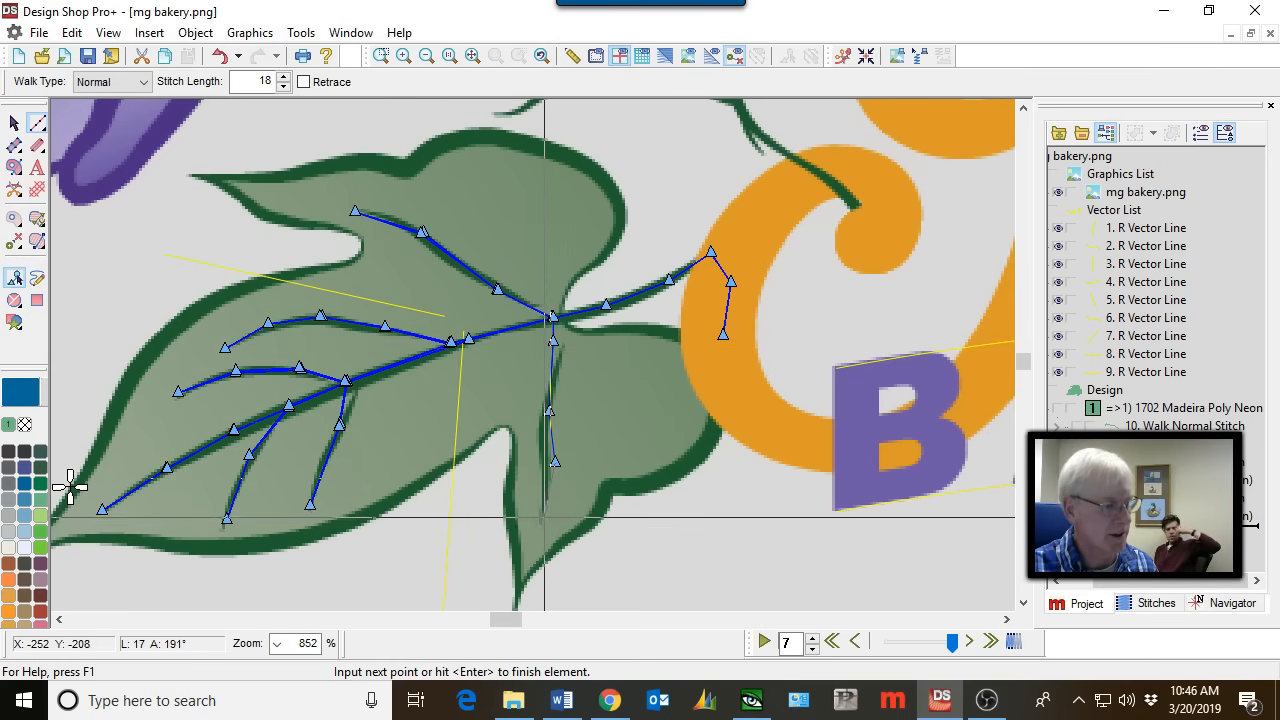
{"action": "left_click", "coordinate": [537, 518]}
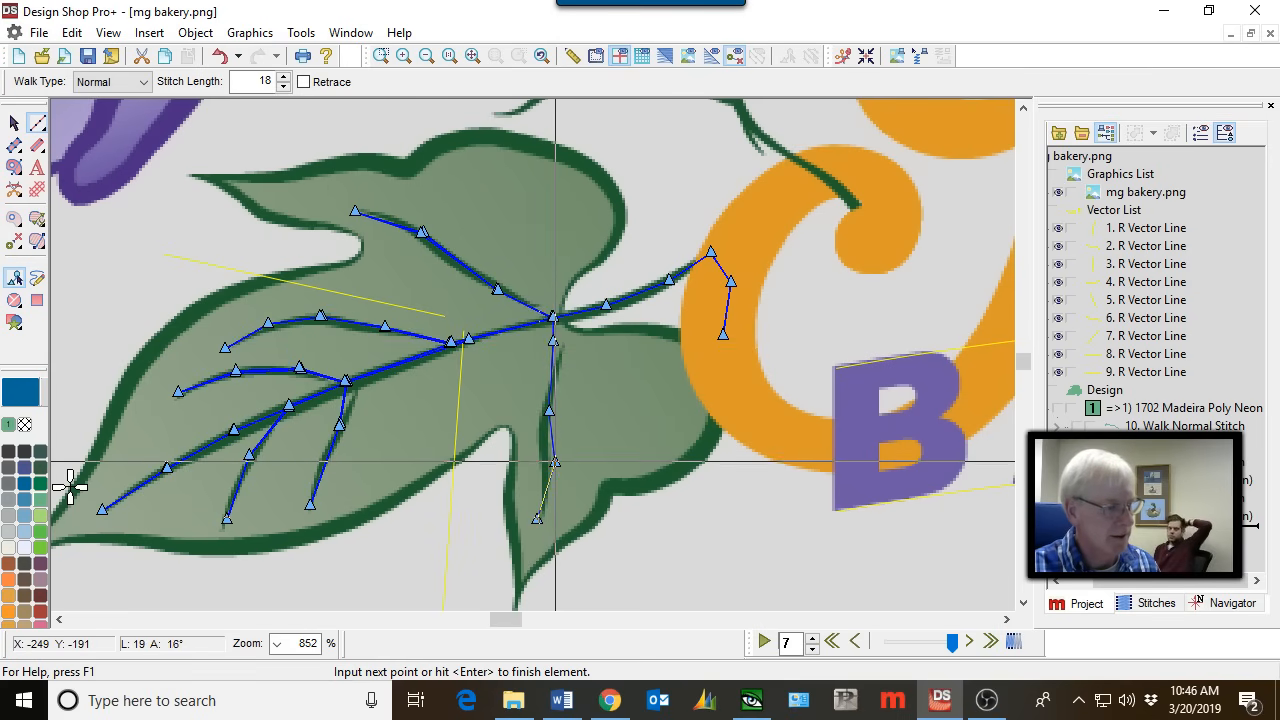
{"action": "left_click", "coordinate": [553, 342]}
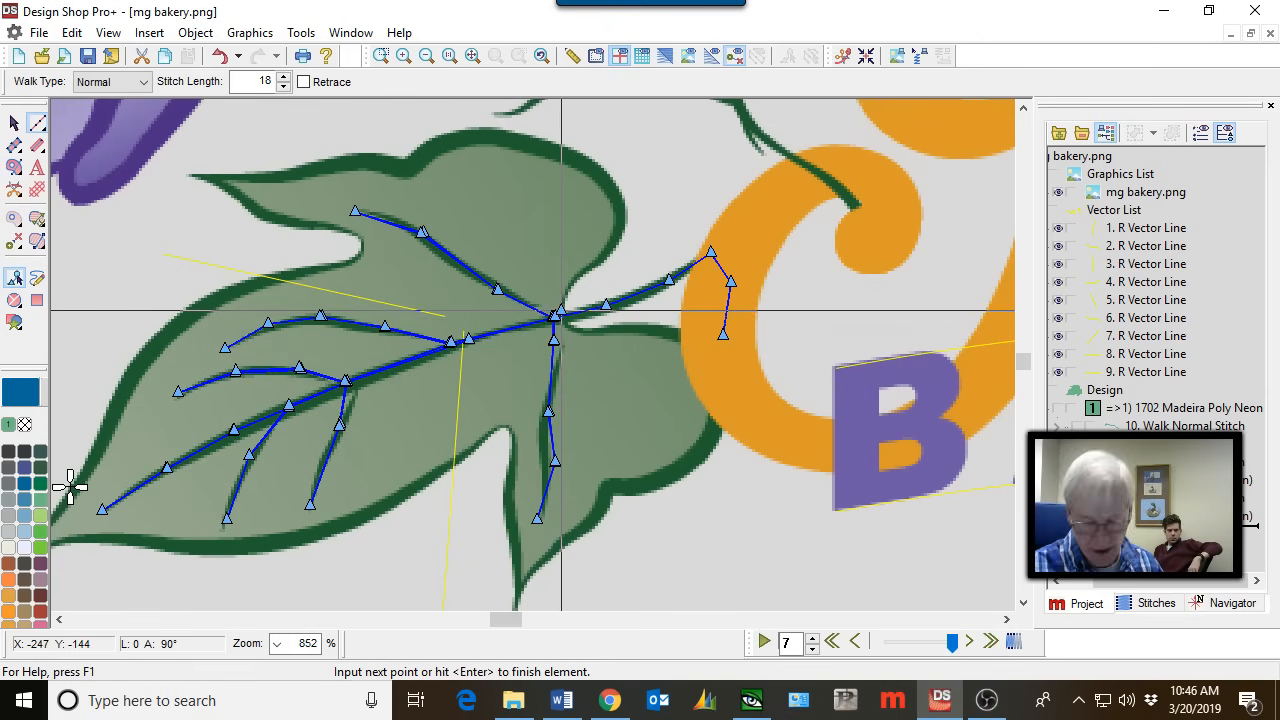
{"action": "key", "text": "Return"}
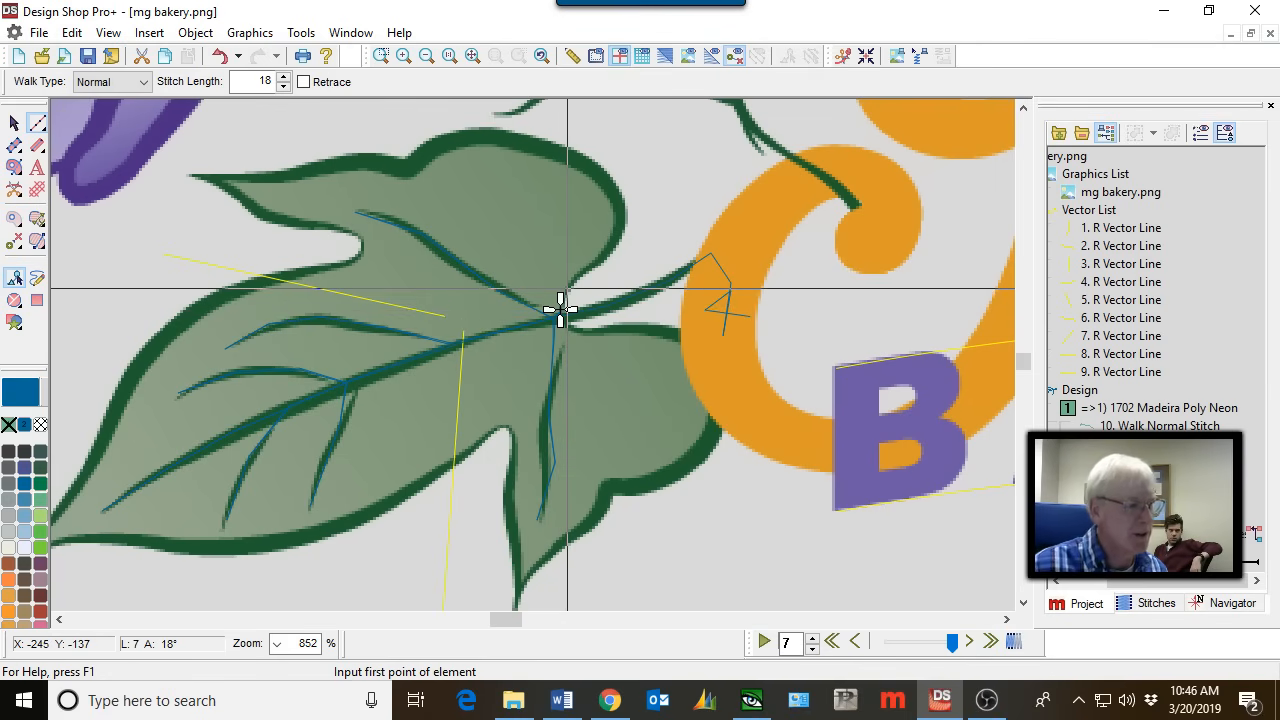
Start a new normal walk stitch at the stem junction and trace the upper-right lobe's edge up to its crest.
{"action": "left_click", "coordinate": [565, 292]}
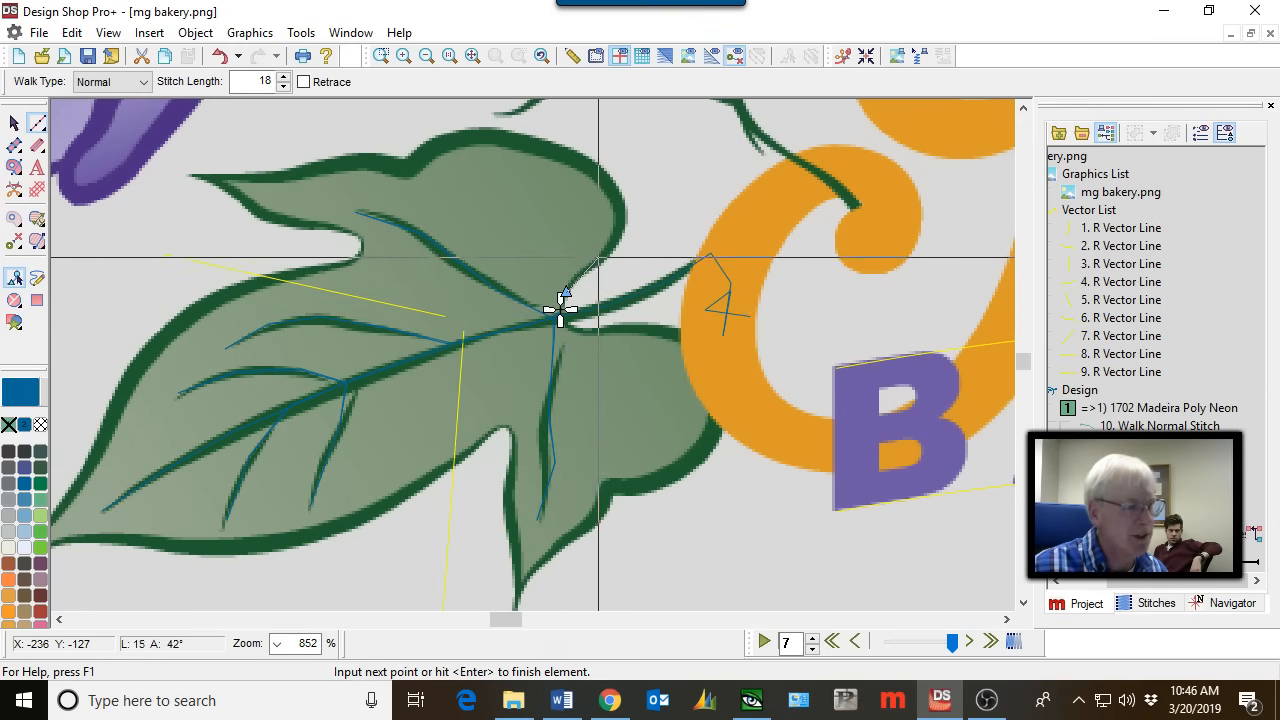
{"action": "left_click", "coordinate": [598, 257]}
{"action": "left_click", "coordinate": [622, 226]}
{"action": "left_click", "coordinate": [611, 186]}
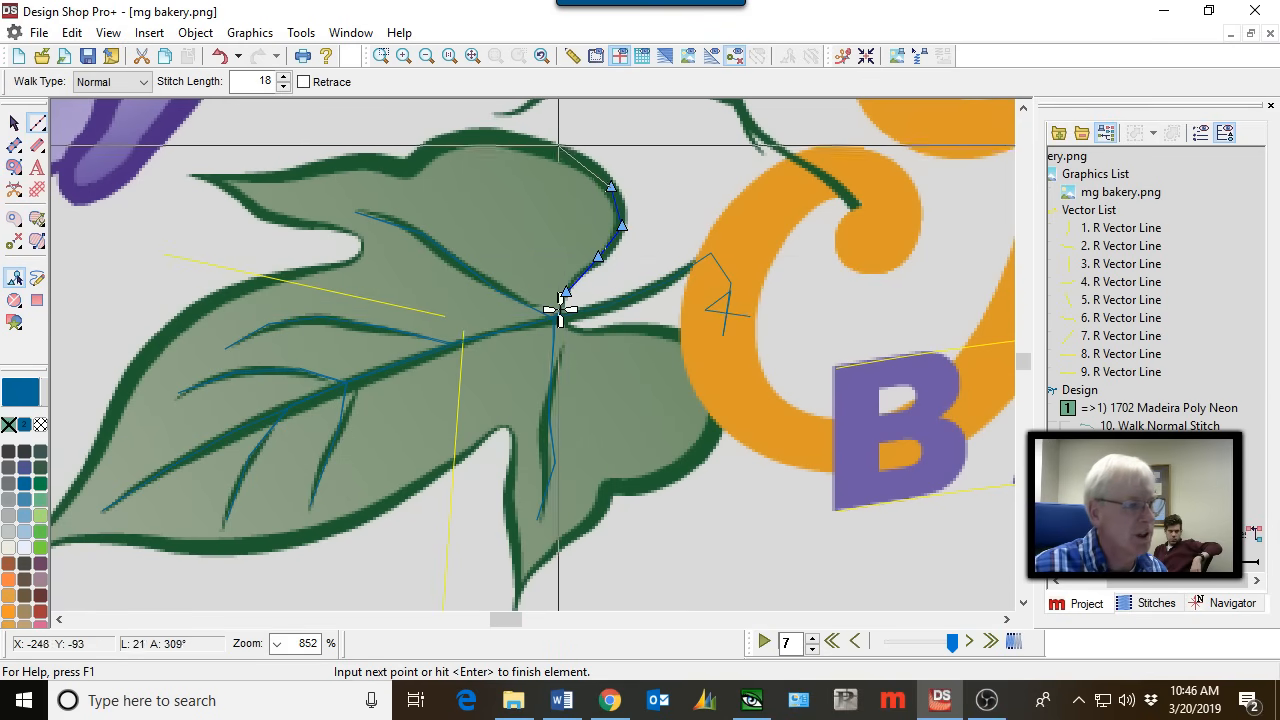
{"action": "left_click", "coordinate": [567, 155]}
{"action": "left_click", "coordinate": [487, 132]}
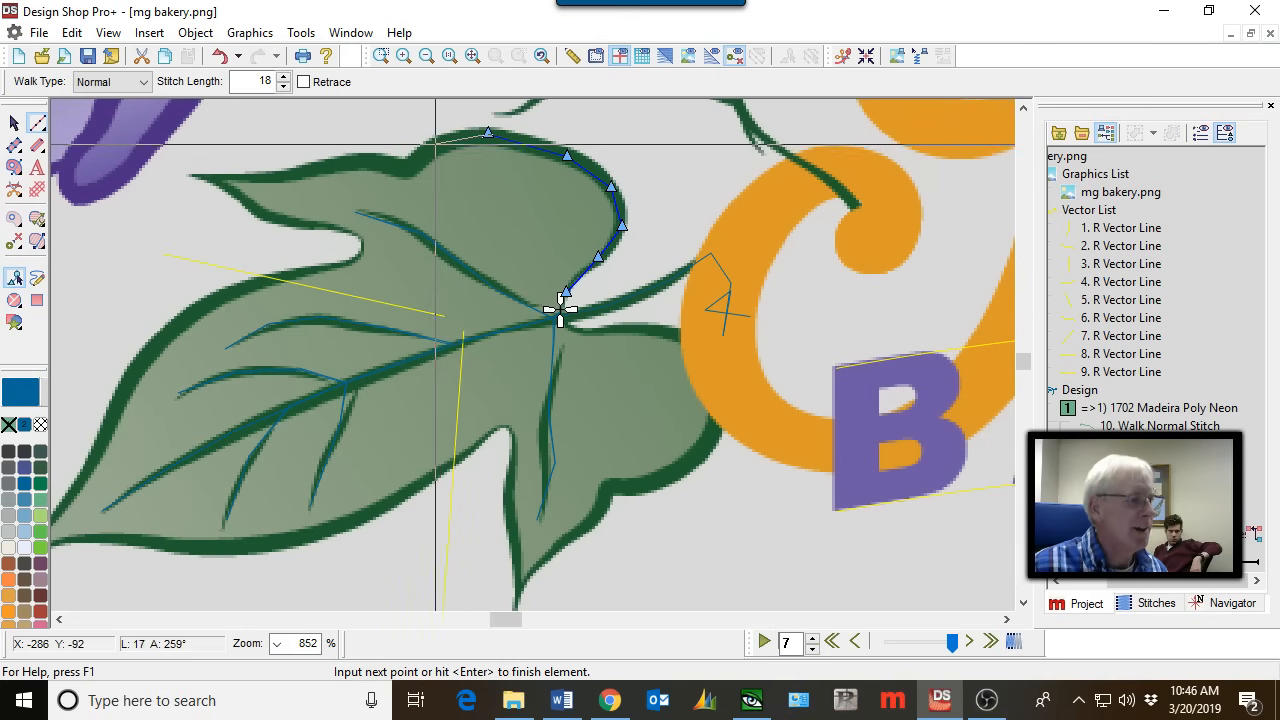
Continue the walk stitch outline from the upper lobe's crest along the leaf's upper edge to its upper-left point.
{"action": "left_click", "coordinate": [435, 143]}
{"action": "left_click", "coordinate": [409, 167]}
{"action": "left_click", "coordinate": [360, 158]}
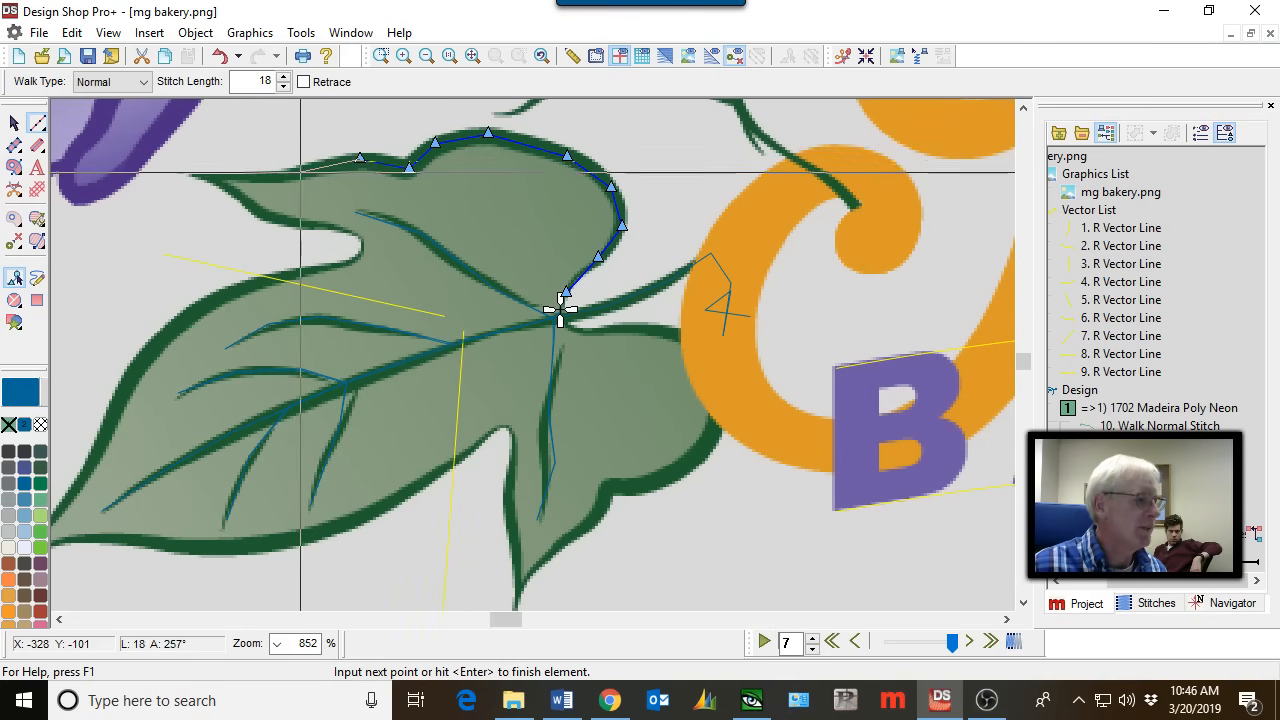
{"action": "left_click", "coordinate": [286, 172]}
{"action": "left_click", "coordinate": [245, 174]}
{"action": "left_click", "coordinate": [203, 175]}
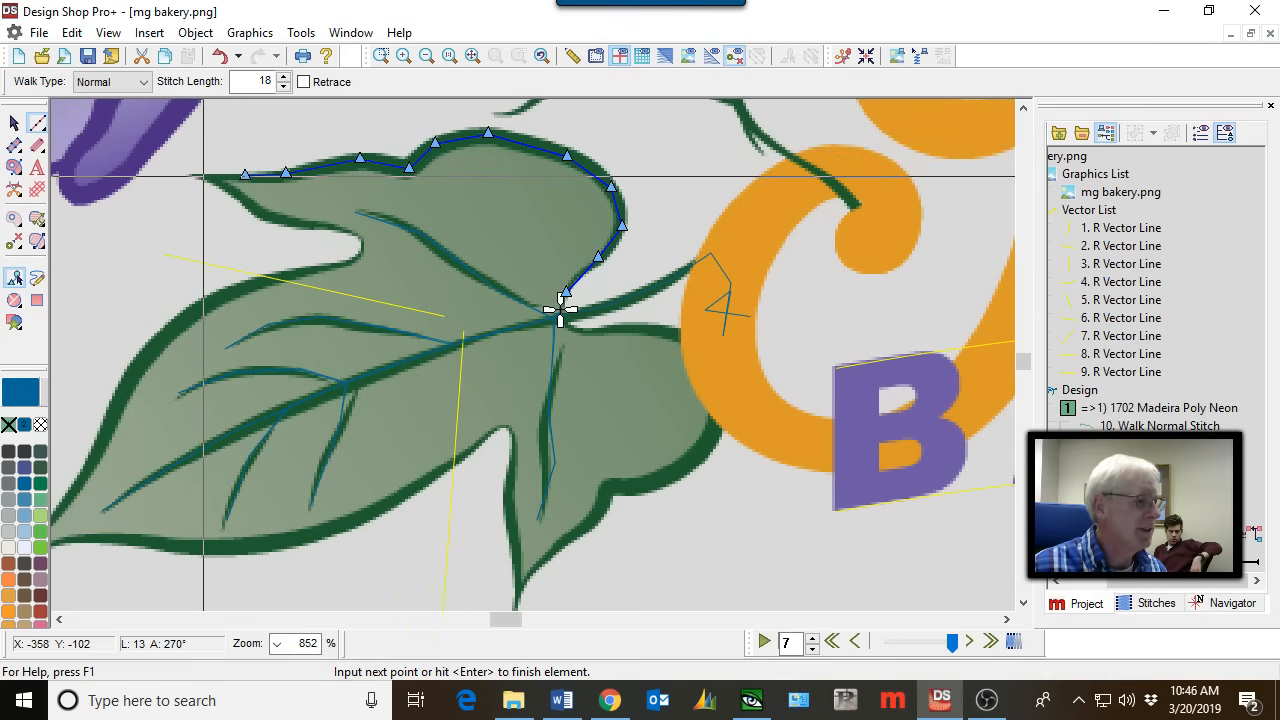
Trace the walk stitch outline from the upper-left point around the inner notch and onto the large lobe's upper shoulder.
{"action": "left_click", "coordinate": [254, 205]}
{"action": "left_click", "coordinate": [311, 221]}
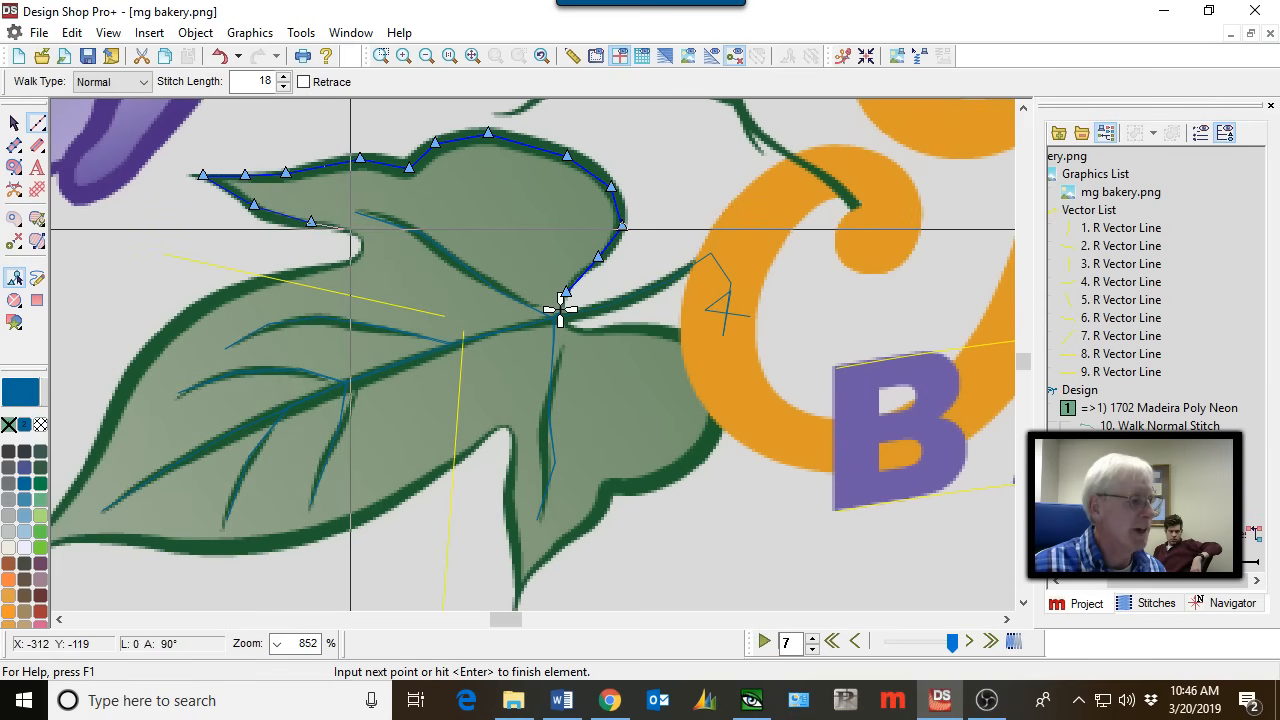
{"action": "left_click", "coordinate": [348, 228]}
{"action": "left_click", "coordinate": [361, 245]}
{"action": "left_click", "coordinate": [340, 263]}
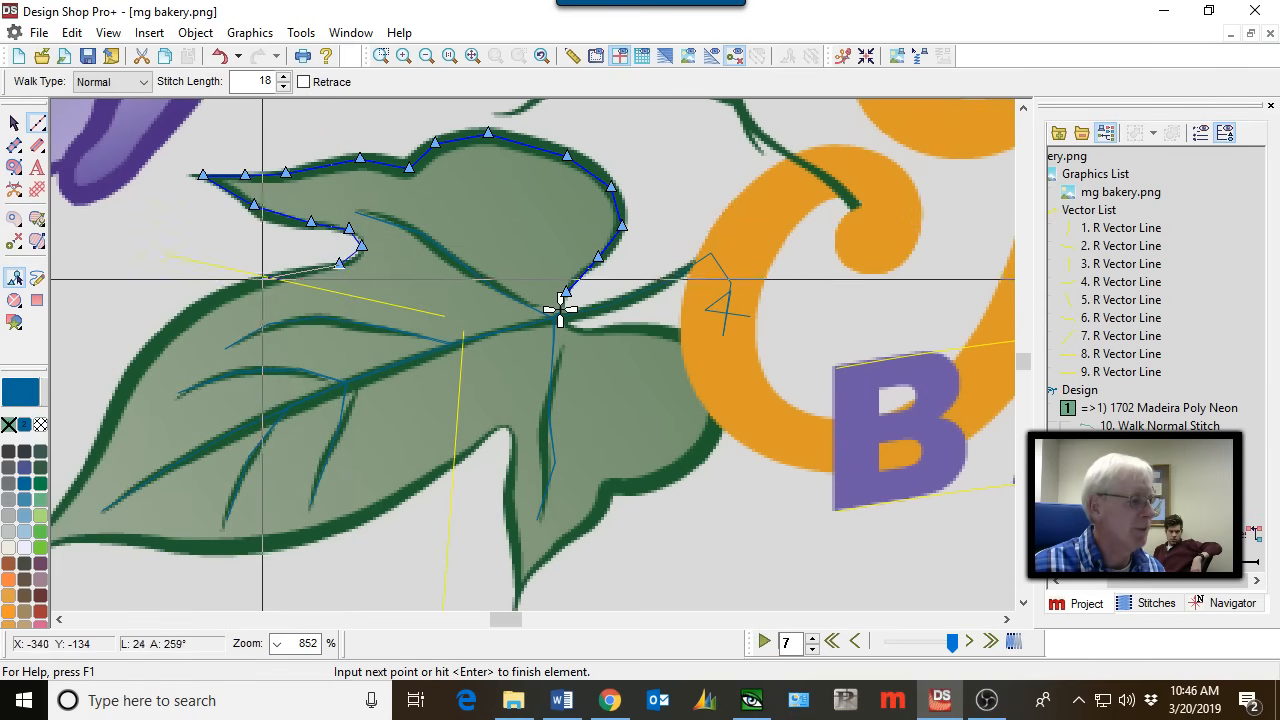
{"action": "left_click", "coordinate": [258, 277]}
{"action": "left_click", "coordinate": [196, 309]}
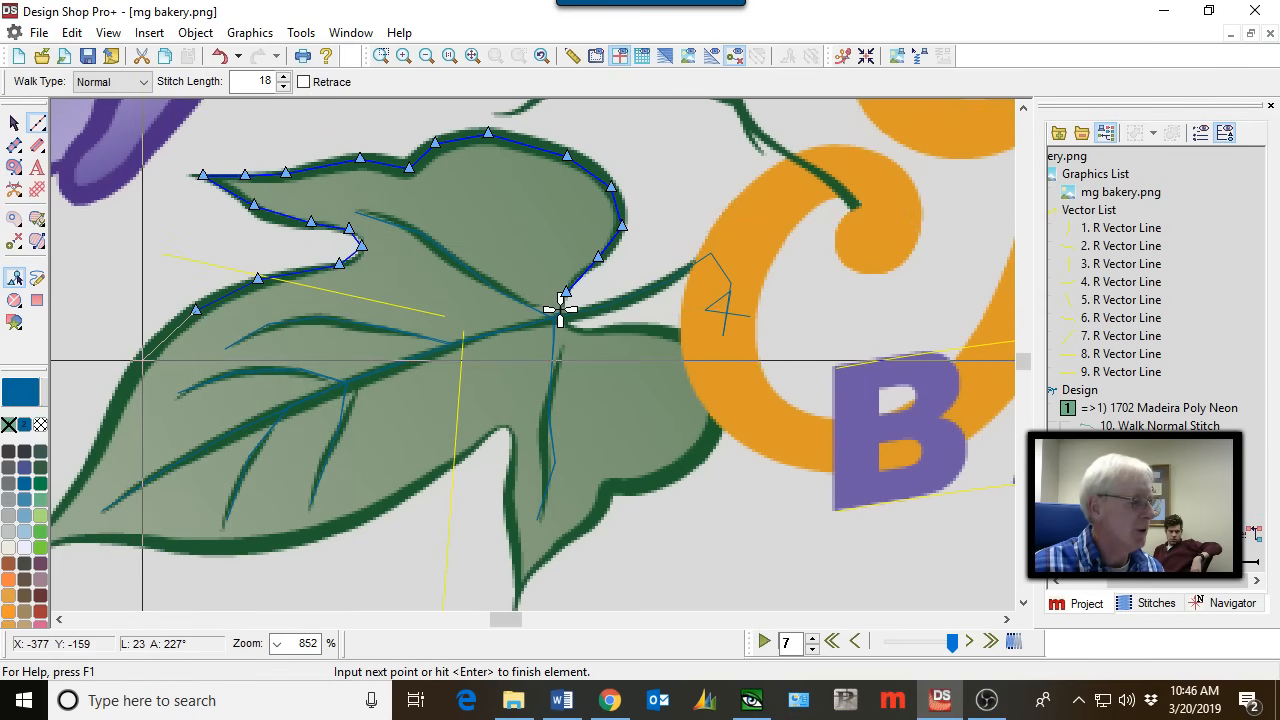
{"action": "left_click", "coordinate": [143, 358]}
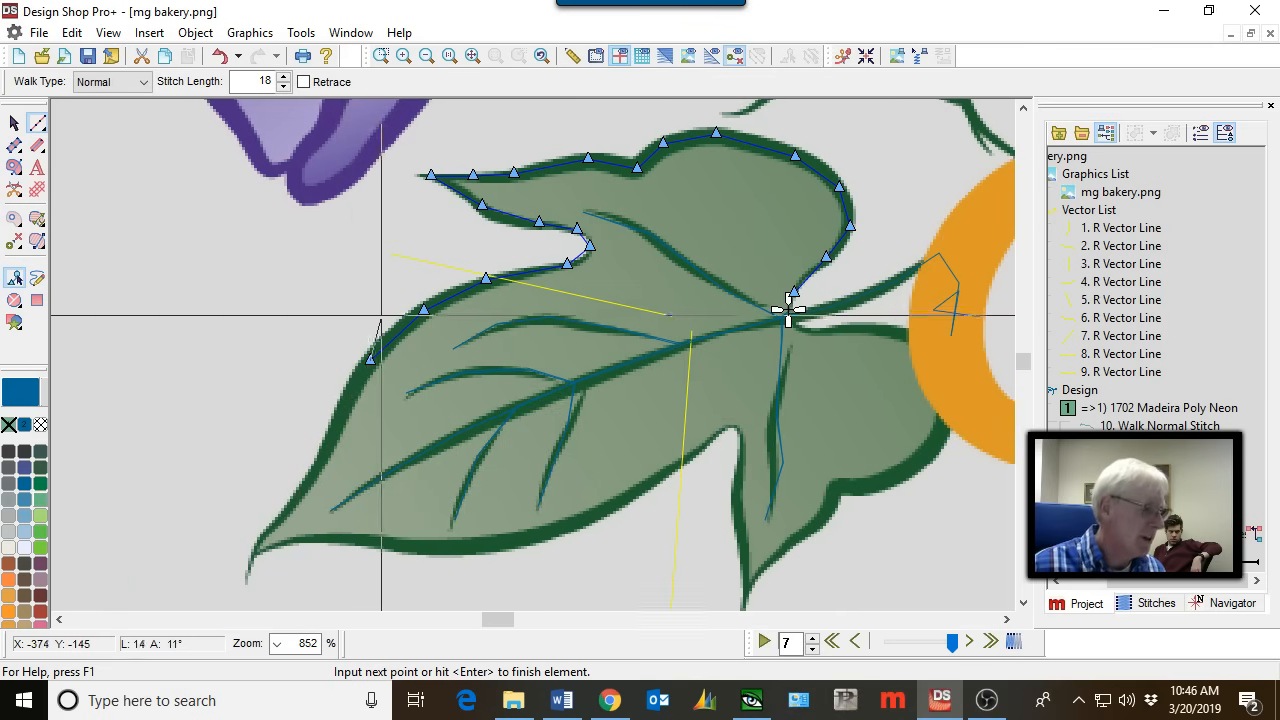
Extend the walk stitch outline down the large lobe's outer edge to the leaf's lower-left tip.
{"action": "left_click", "coordinate": [344, 404]}
{"action": "left_click", "coordinate": [319, 461]}
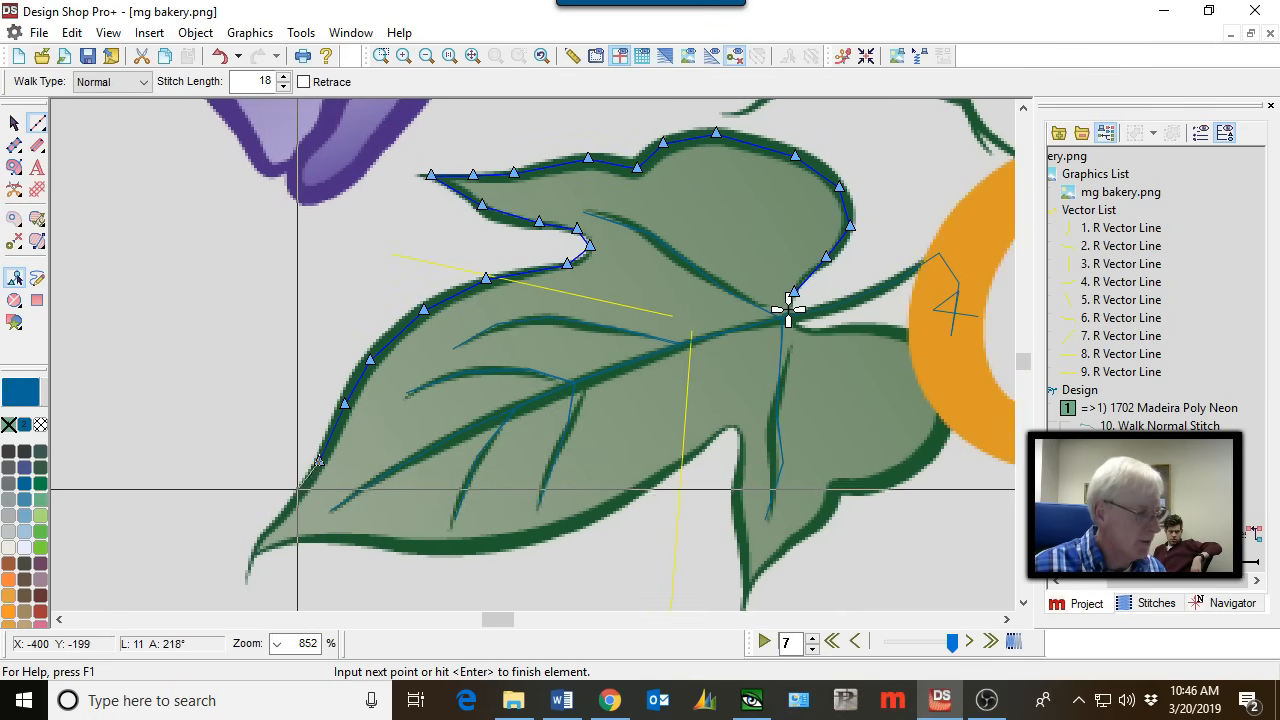
{"action": "left_click", "coordinate": [298, 493]}
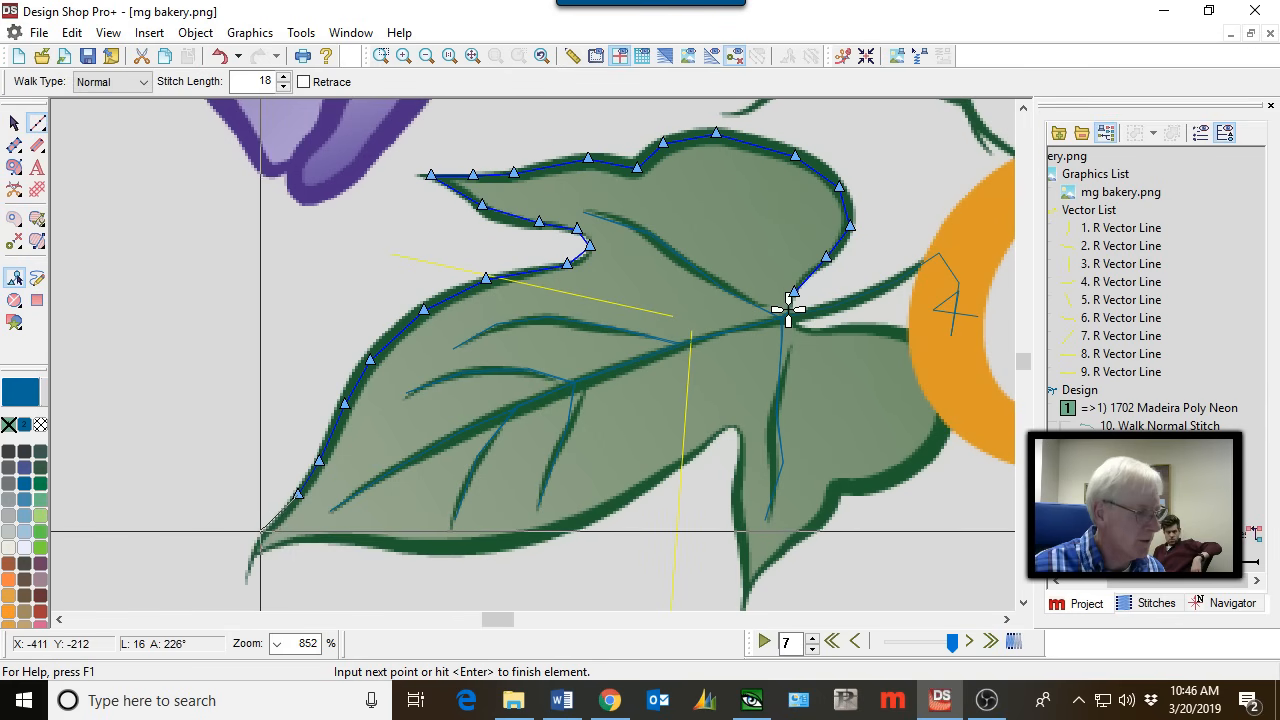
{"action": "left_click", "coordinate": [263, 530]}
{"action": "left_click", "coordinate": [250, 549]}
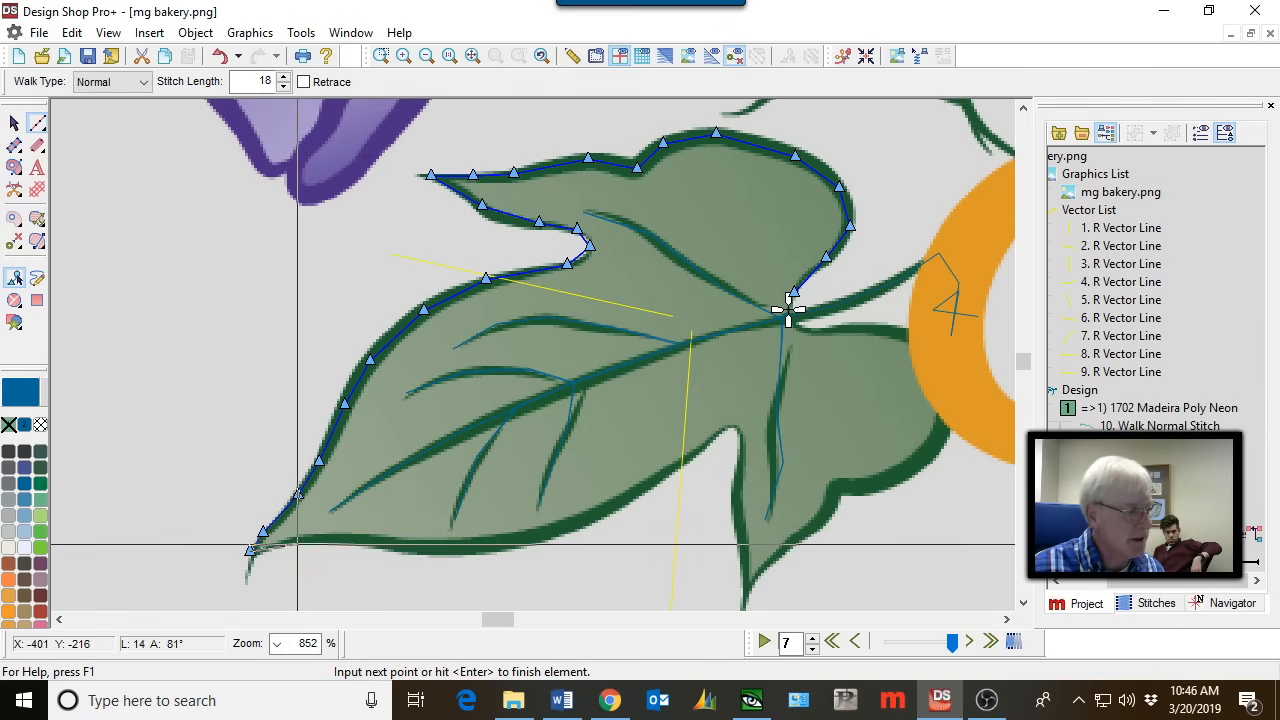
Trace the walk stitch outline from the lower-left tip along the leaf's bottom edge to the lower notch.
{"action": "left_click", "coordinate": [302, 538]}
{"action": "left_click", "coordinate": [360, 538]}
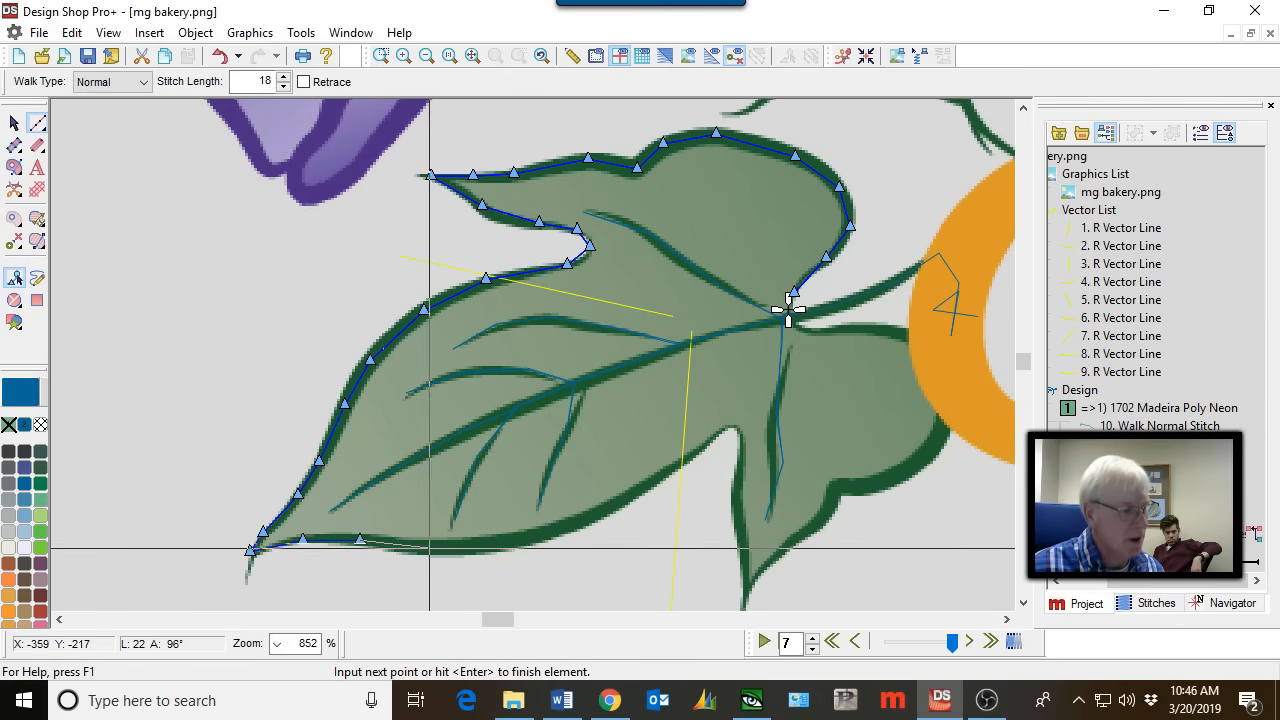
{"action": "left_click", "coordinate": [430, 546]}
{"action": "left_click", "coordinate": [503, 545]}
{"action": "left_click", "coordinate": [599, 513]}
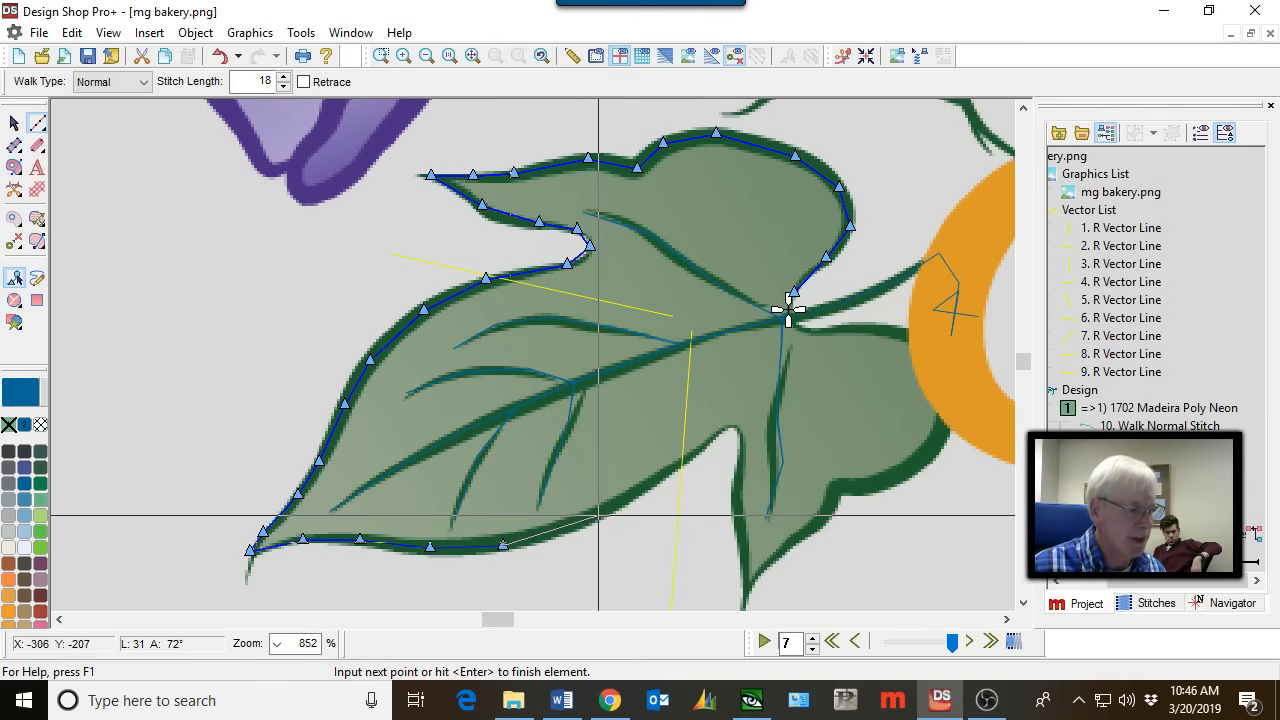
{"action": "left_click", "coordinate": [668, 468]}
{"action": "left_click", "coordinate": [712, 436]}
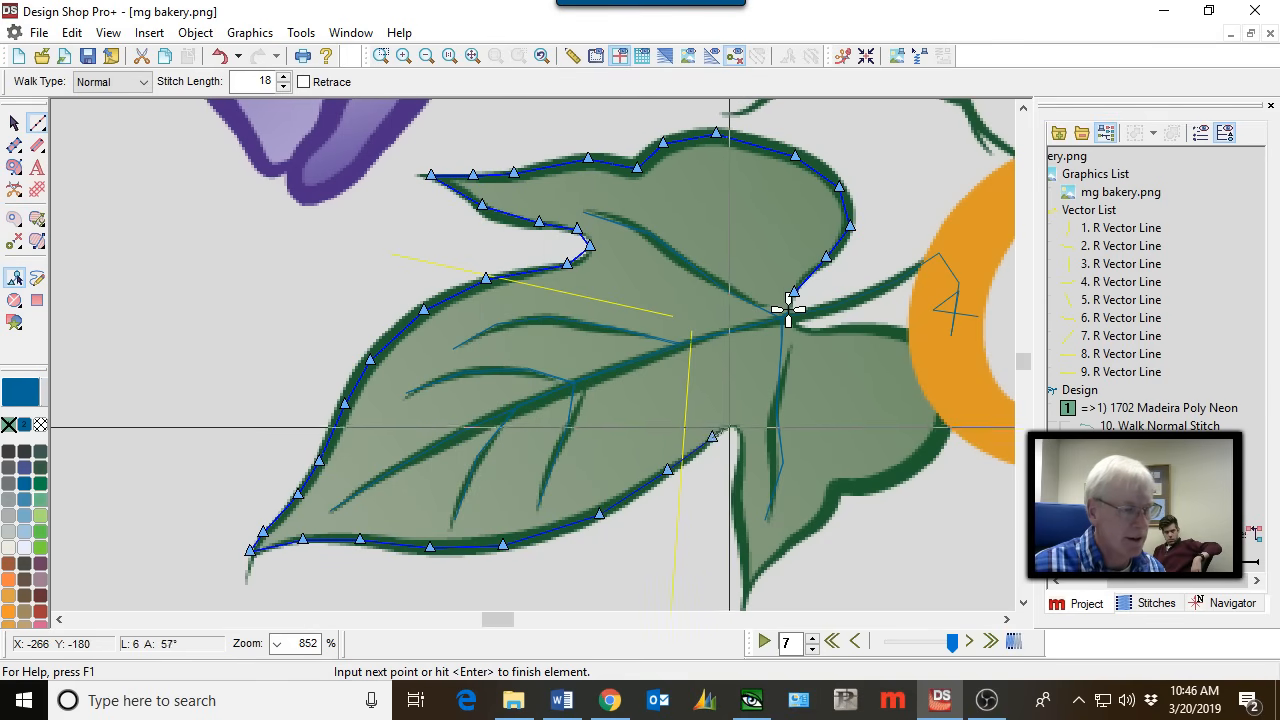
Carry the walk stitch outline around the lower notch and down to the pointed tip of the lower-right lobe.
{"action": "left_click", "coordinate": [738, 427]}
{"action": "left_click", "coordinate": [738, 456]}
{"action": "left_click", "coordinate": [739, 505]}
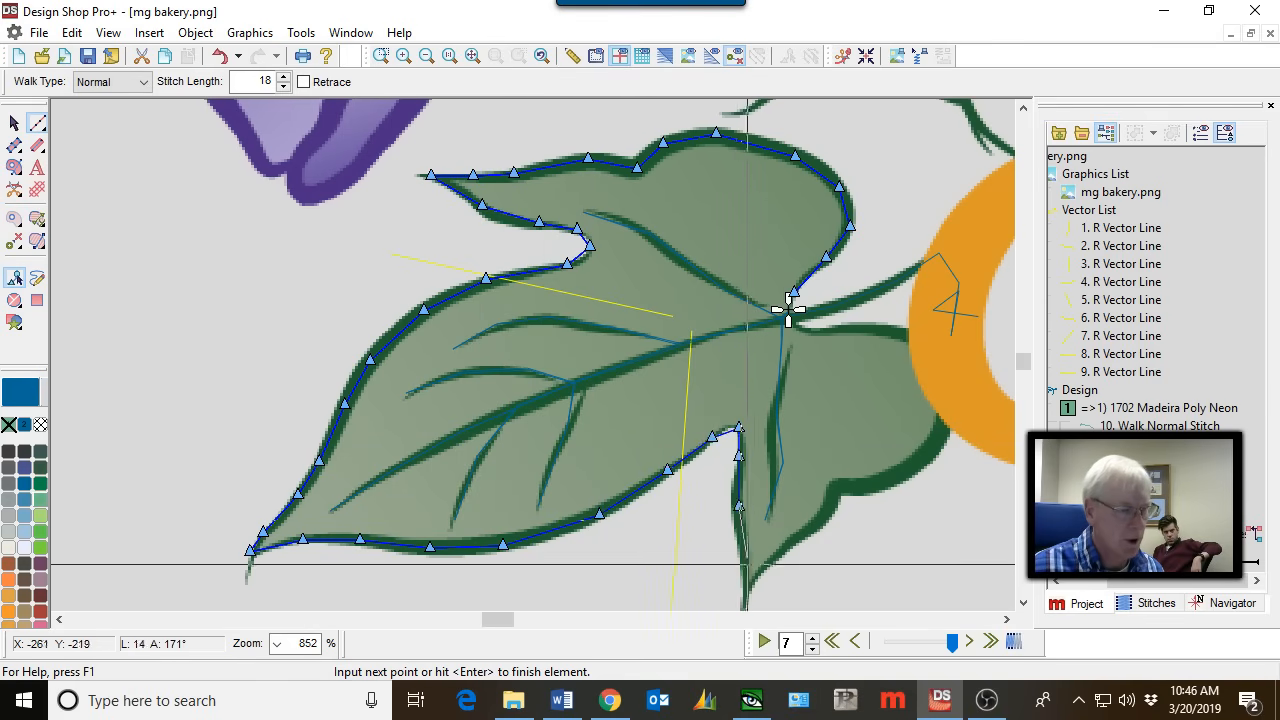
{"action": "left_click", "coordinate": [744, 591]}
Trace the walk stitch outline up around the lower-right lobe, passing beneath the orange letter to the lobe's upper corner.
{"action": "left_click", "coordinate": [776, 550]}
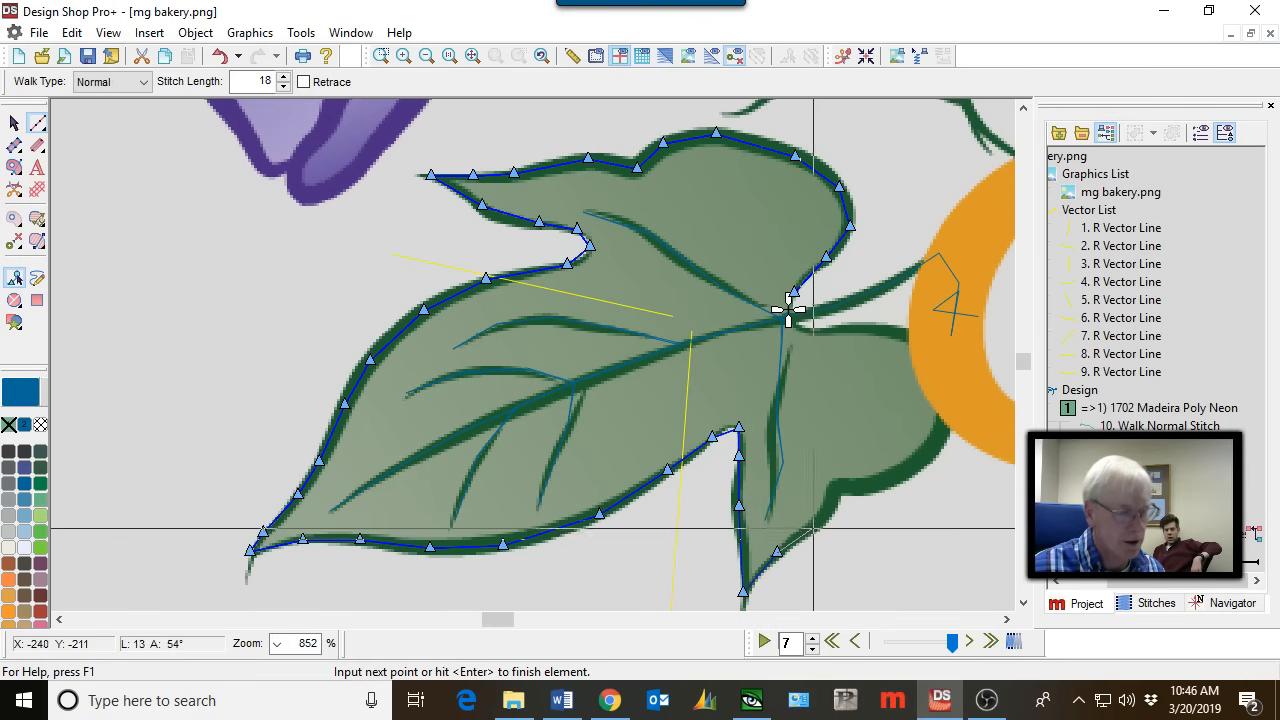
{"action": "left_click", "coordinate": [825, 515]}
{"action": "left_click", "coordinate": [835, 483]}
{"action": "left_click", "coordinate": [901, 473]}
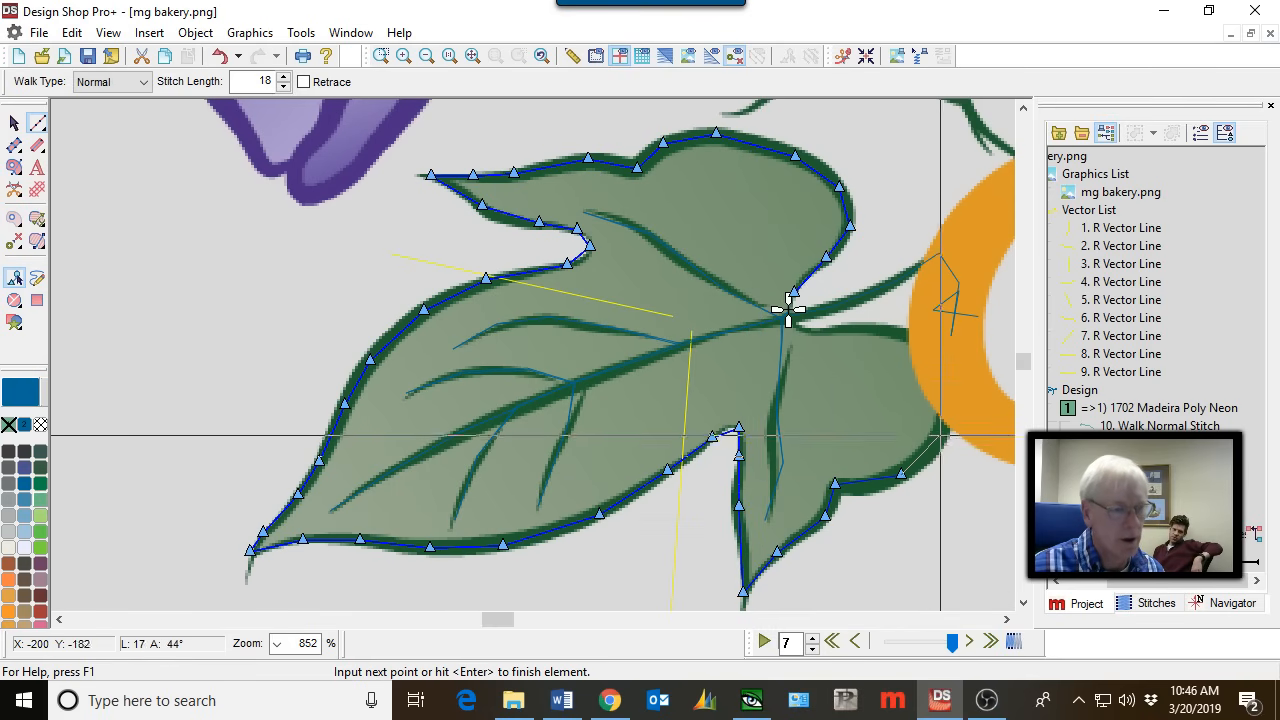
{"action": "left_click", "coordinate": [940, 433]}
{"action": "left_click", "coordinate": [944, 370]}
{"action": "left_click", "coordinate": [917, 333]}
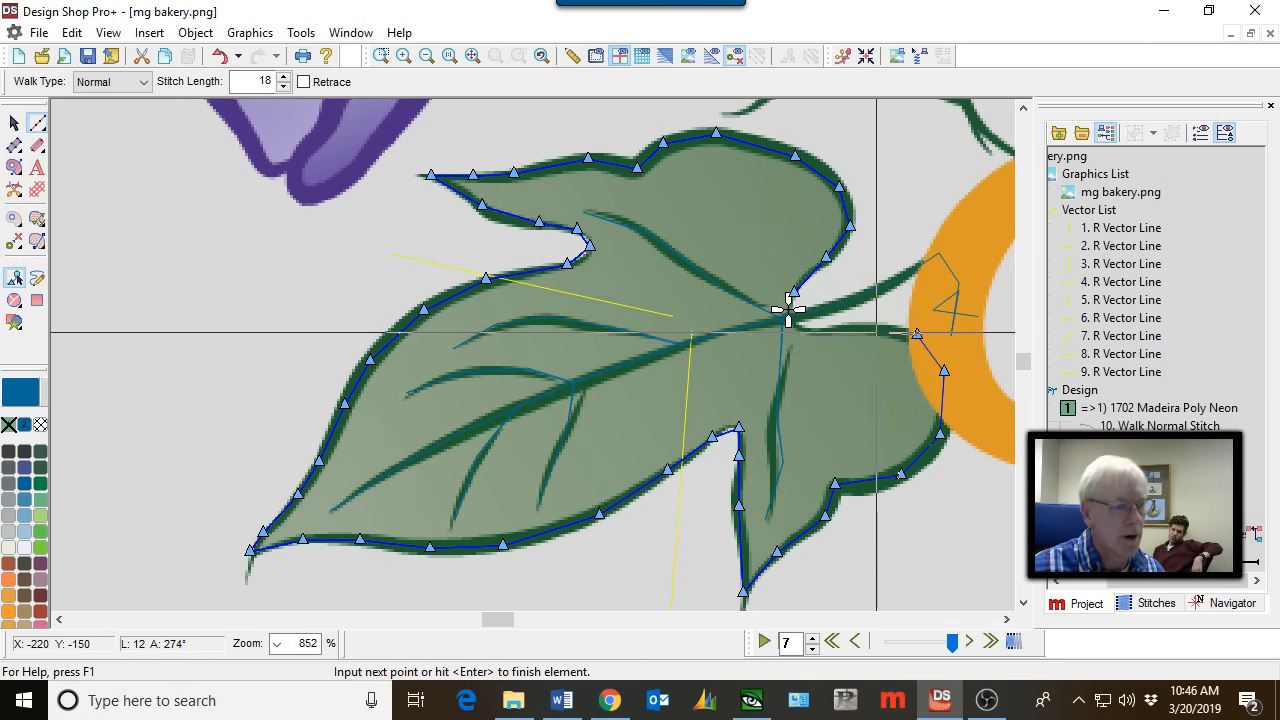
Bring the walk stitch outline back to the stem junction, run it out along the stem, and finish the element.
{"action": "left_click", "coordinate": [877, 330]}
{"action": "left_click", "coordinate": [815, 328]}
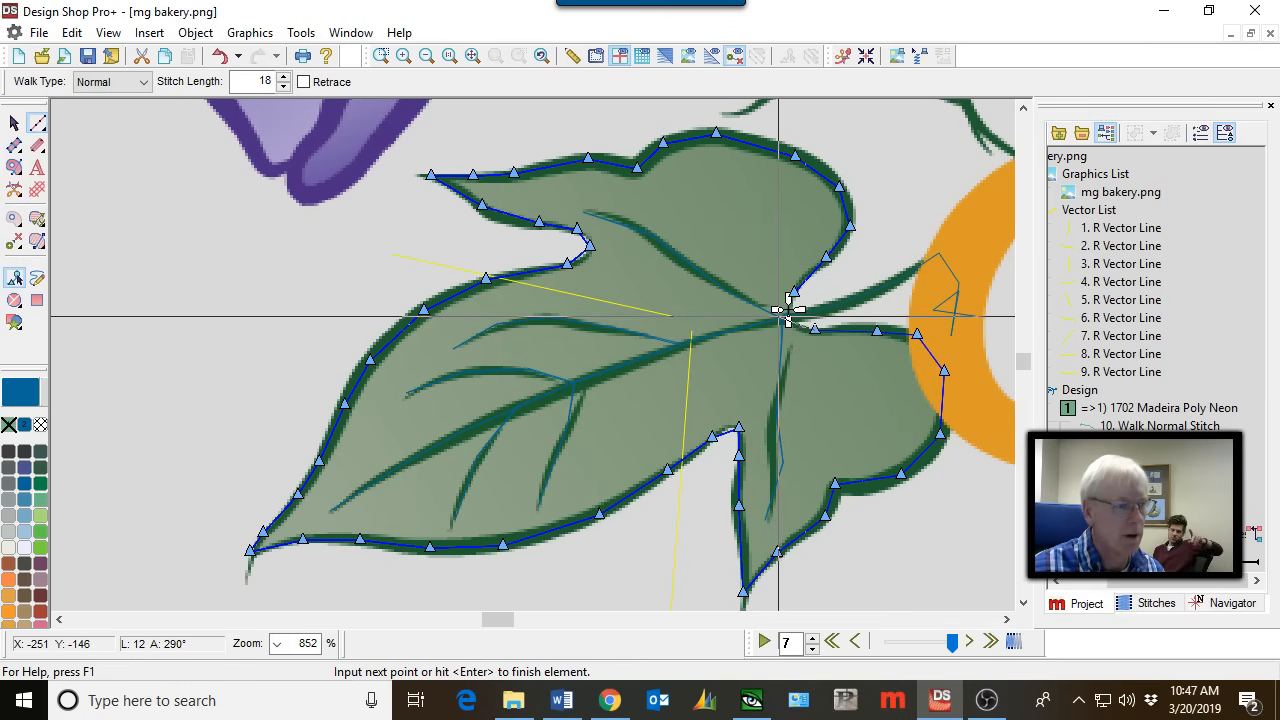
{"action": "left_click", "coordinate": [858, 297]}
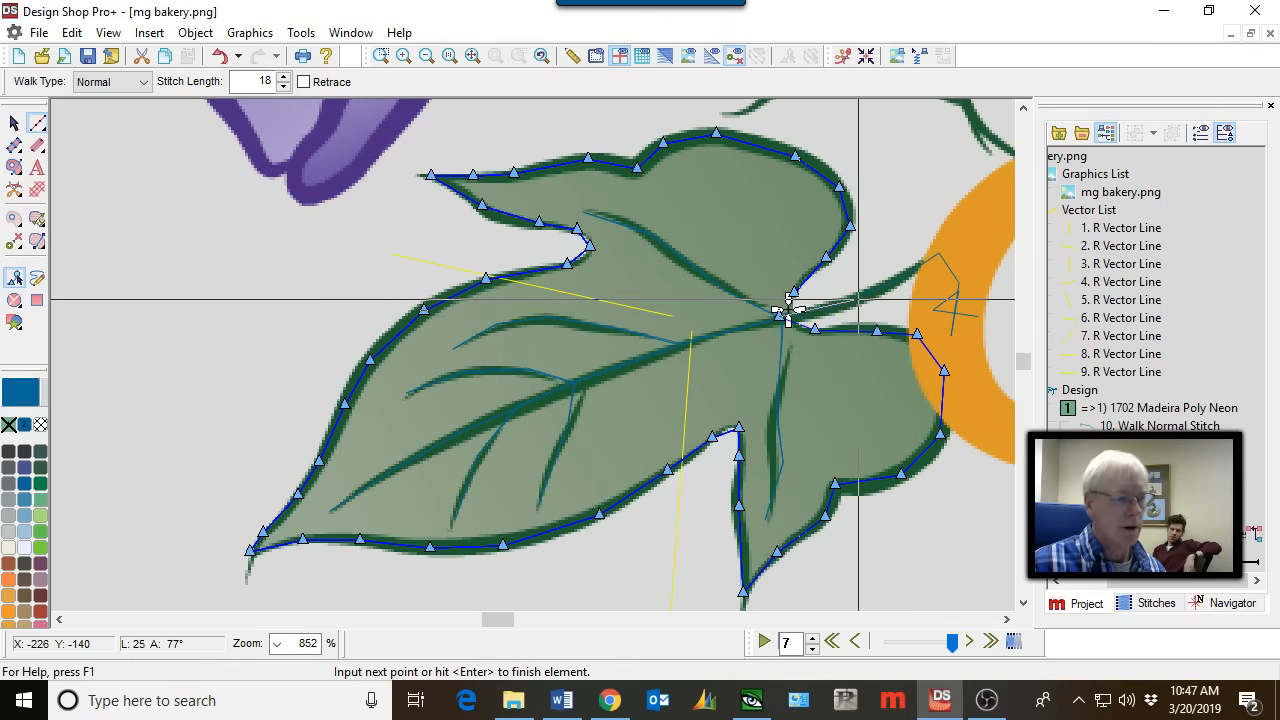
{"action": "left_click", "coordinate": [904, 276]}
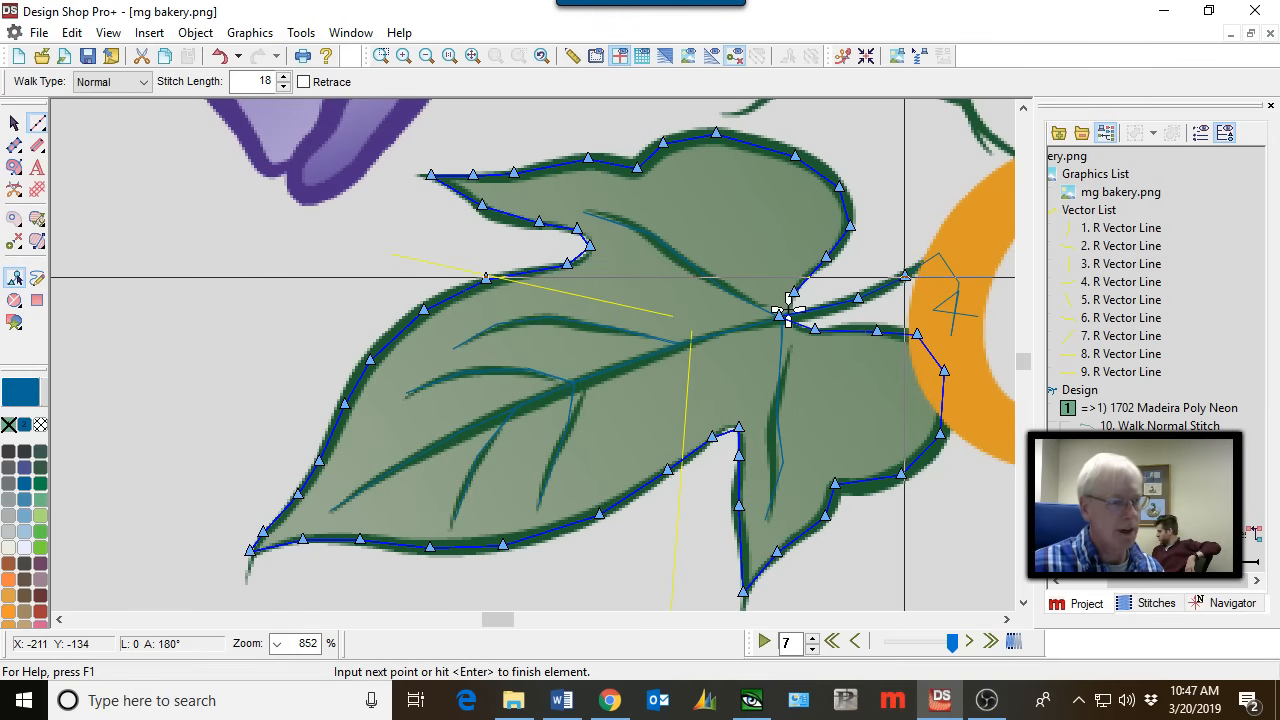
{"action": "key", "text": "Return"}
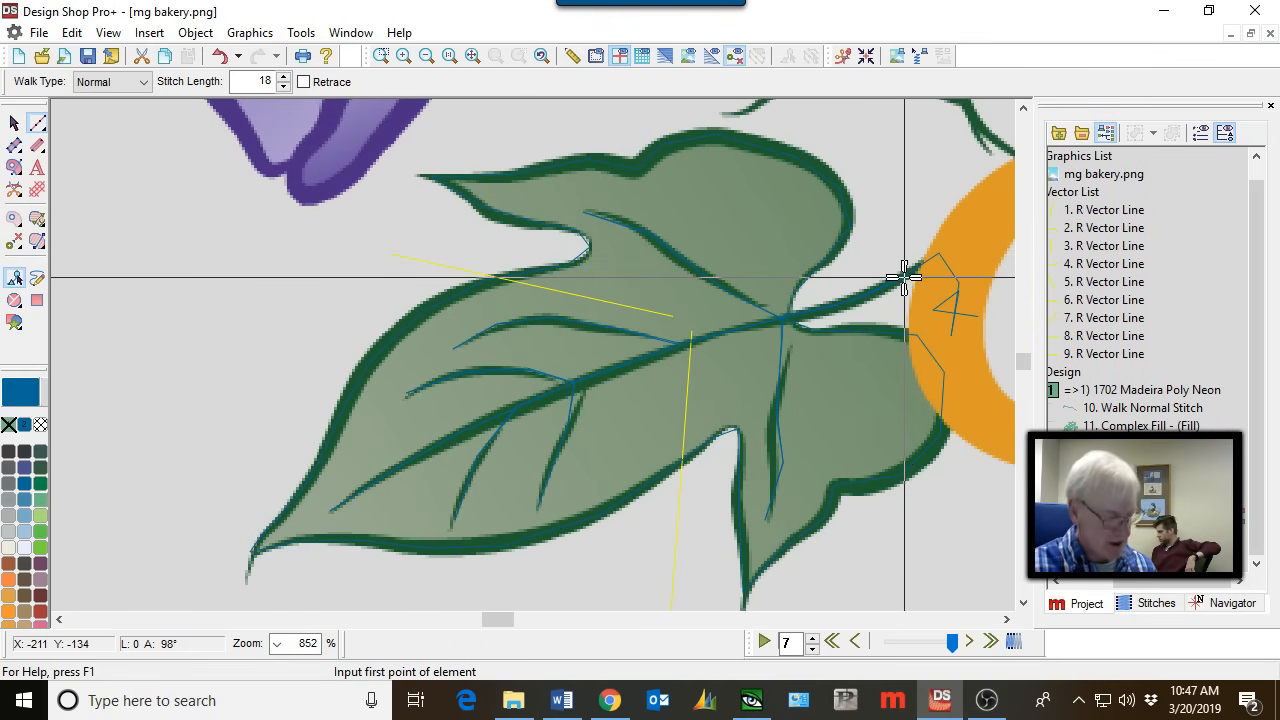
Digitize a satin column over the stem from the orange letter's edge to the leaf junction, using paired edge points.
{"action": "left_click", "coordinate": [14, 145]}
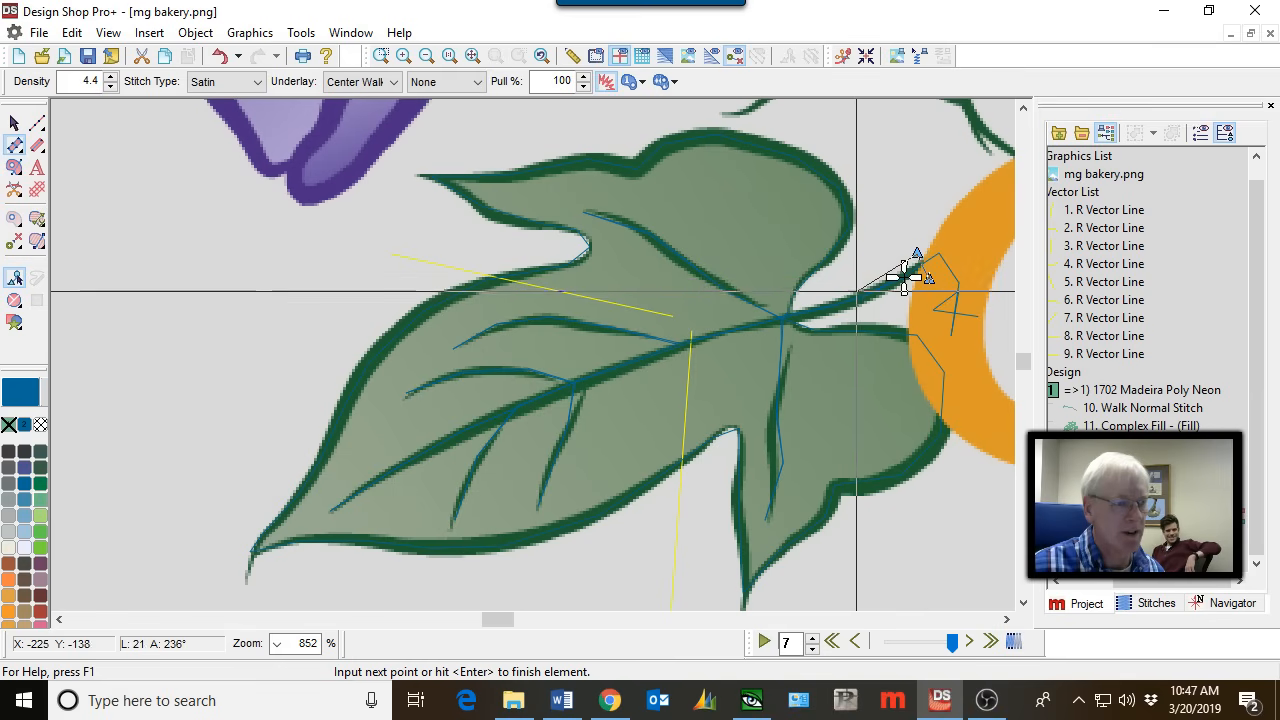
{"action": "left_click", "coordinate": [851, 287]}
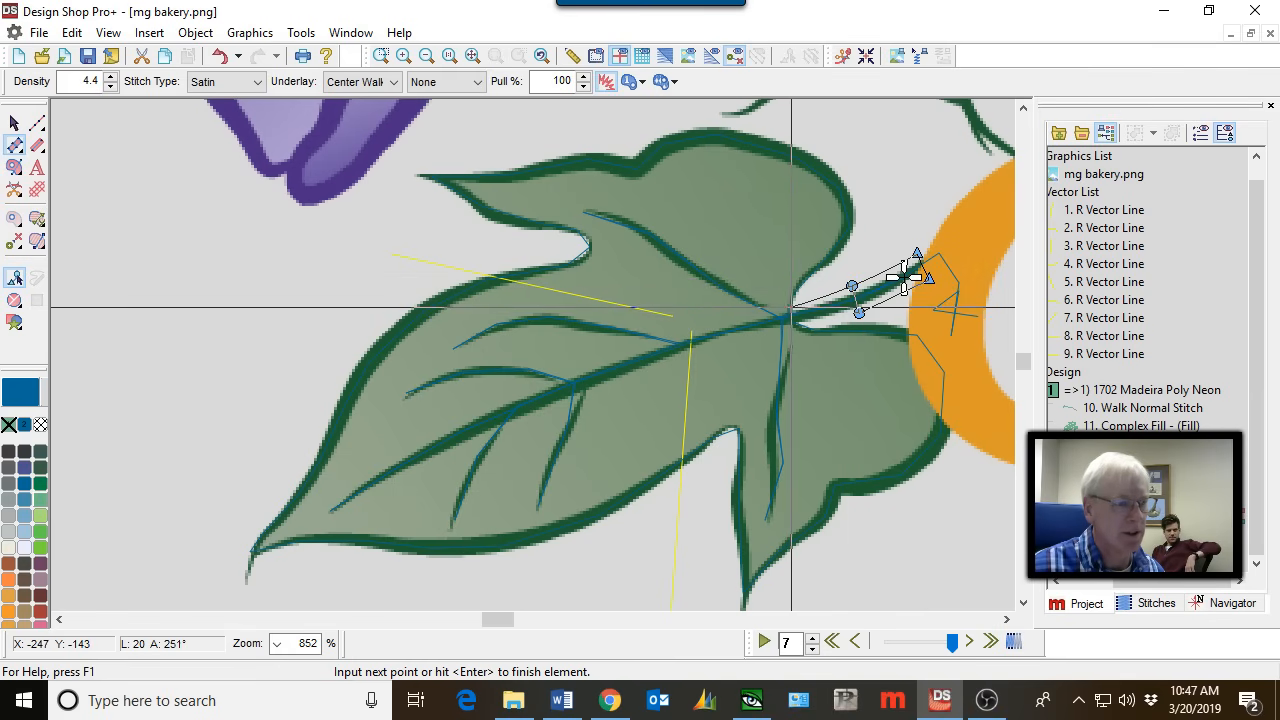
{"action": "left_click", "coordinate": [791, 305]}
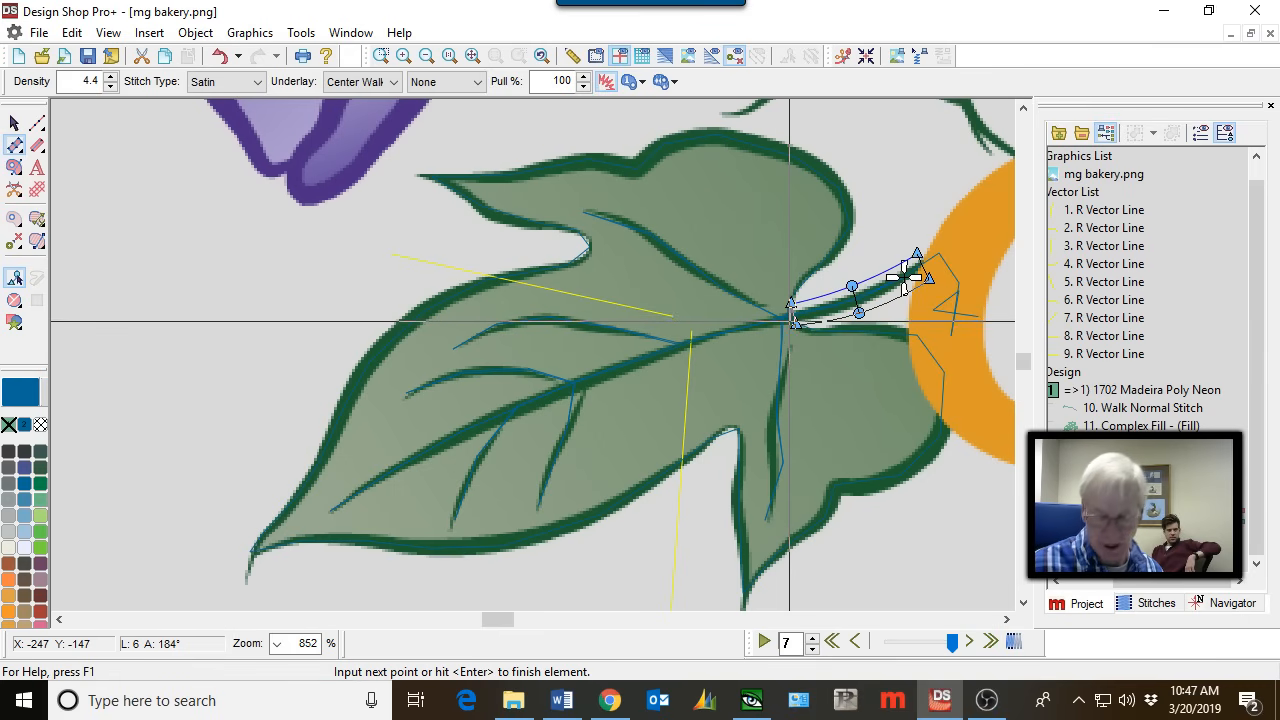
{"action": "key", "text": "Return"}
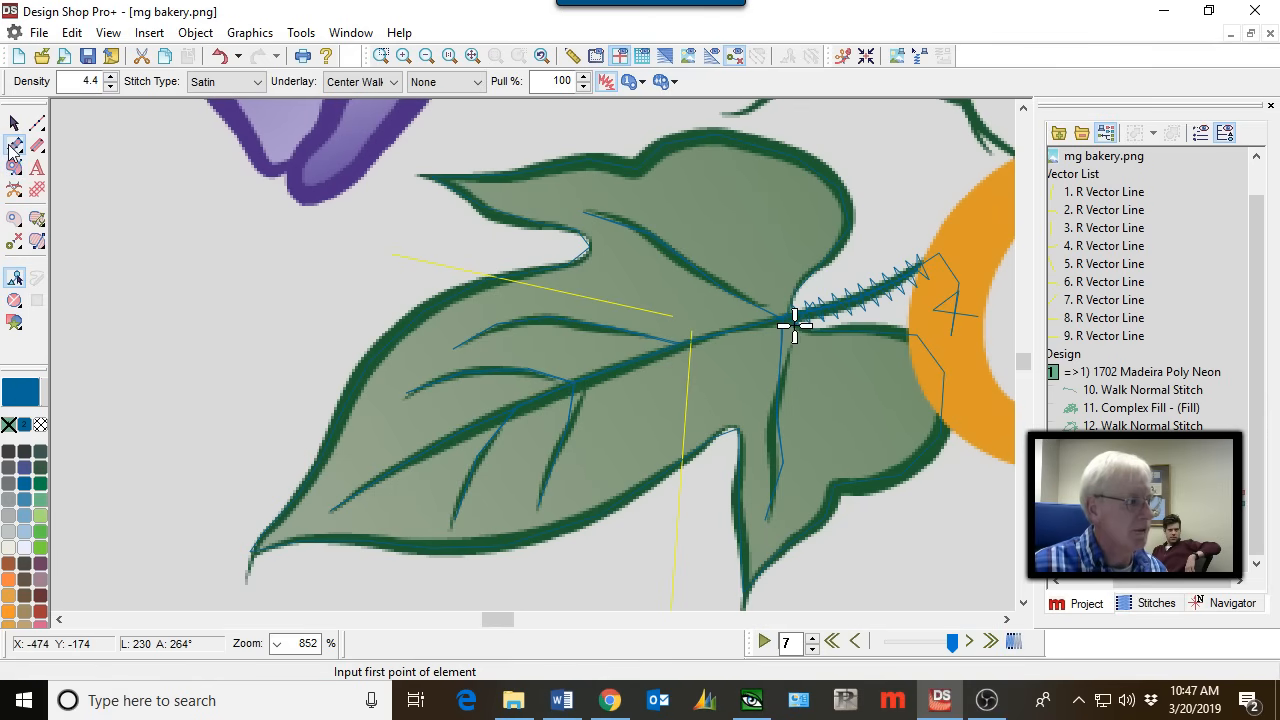
Start a satin border at the stem junction and trace its outer edge up the right side of the upper lobe.
{"action": "left_click", "coordinate": [65, 150]}
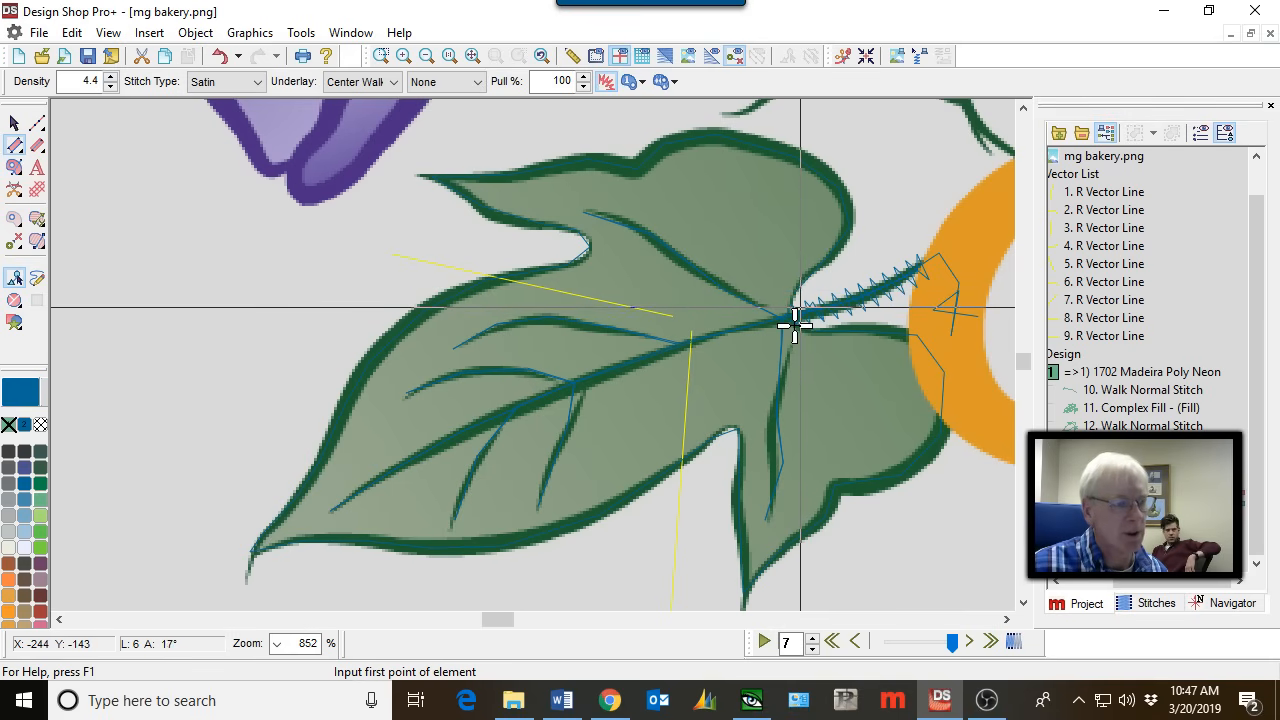
{"action": "left_click", "coordinate": [800, 308]}
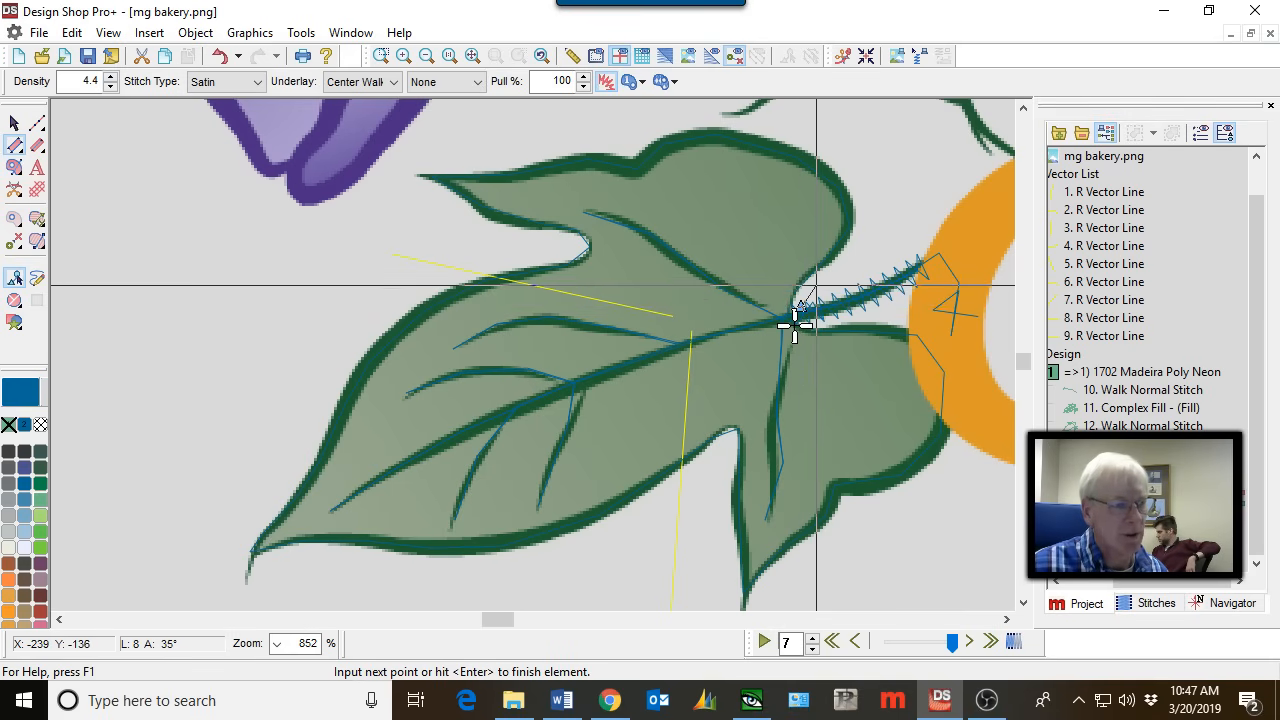
{"action": "left_click", "coordinate": [816, 286]}
{"action": "left_click", "coordinate": [852, 258]}
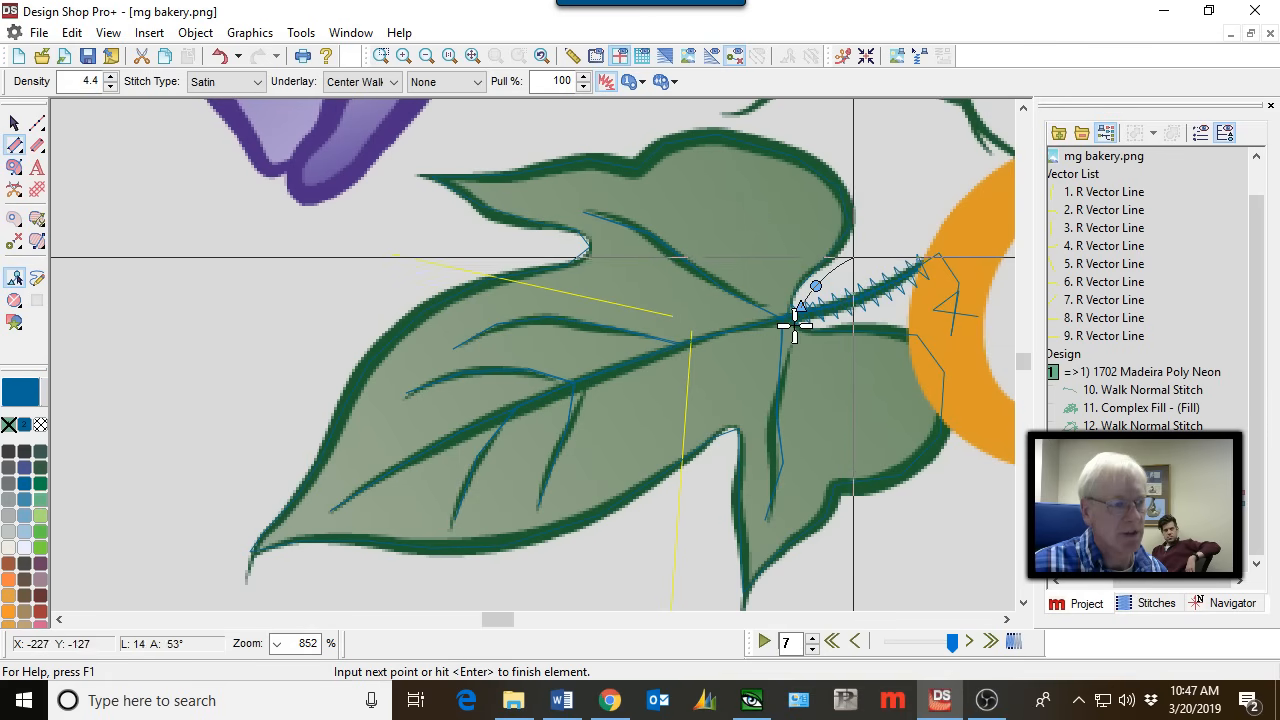
{"action": "left_click", "coordinate": [864, 203]}
{"action": "left_click", "coordinate": [839, 156]}
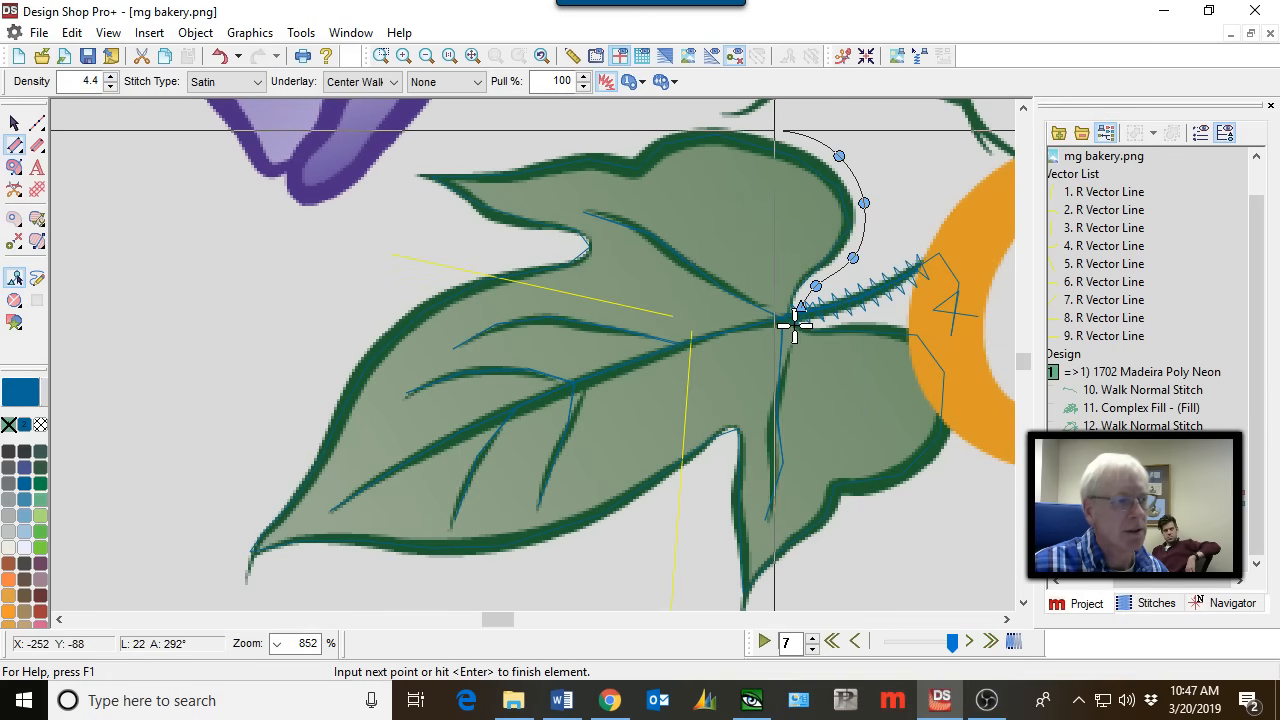
Continue the satin border's outer edge over the top of the upper lobe to its pointed upper-left tip.
{"action": "left_click", "coordinate": [771, 127]}
{"action": "left_click", "coordinate": [687, 121]}
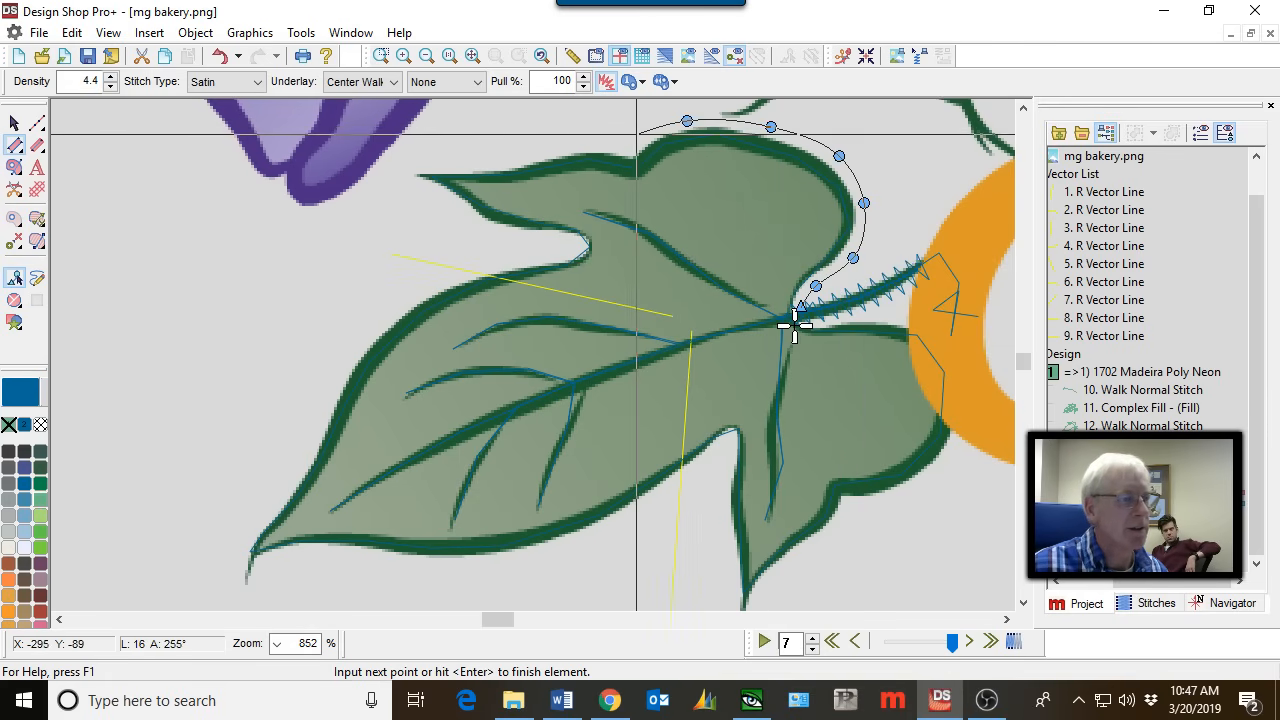
{"action": "left_click", "coordinate": [631, 143]}
{"action": "left_click", "coordinate": [586, 145]}
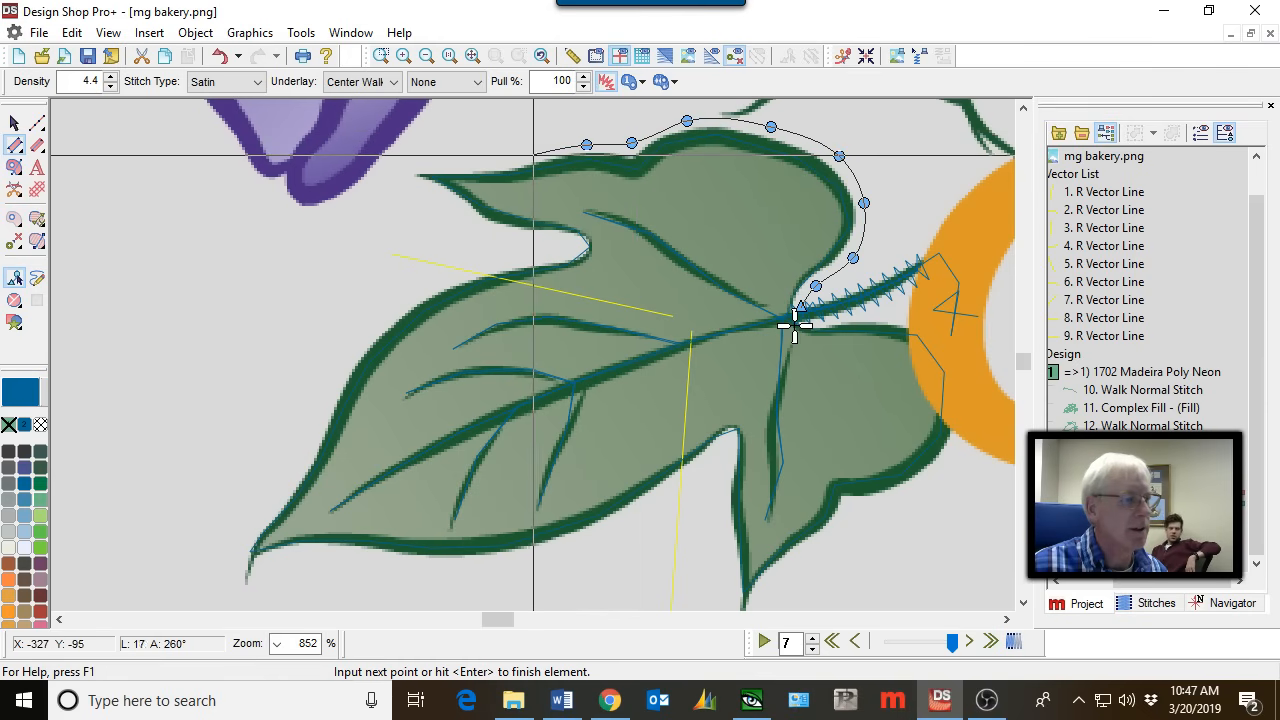
{"action": "left_click", "coordinate": [473, 164]}
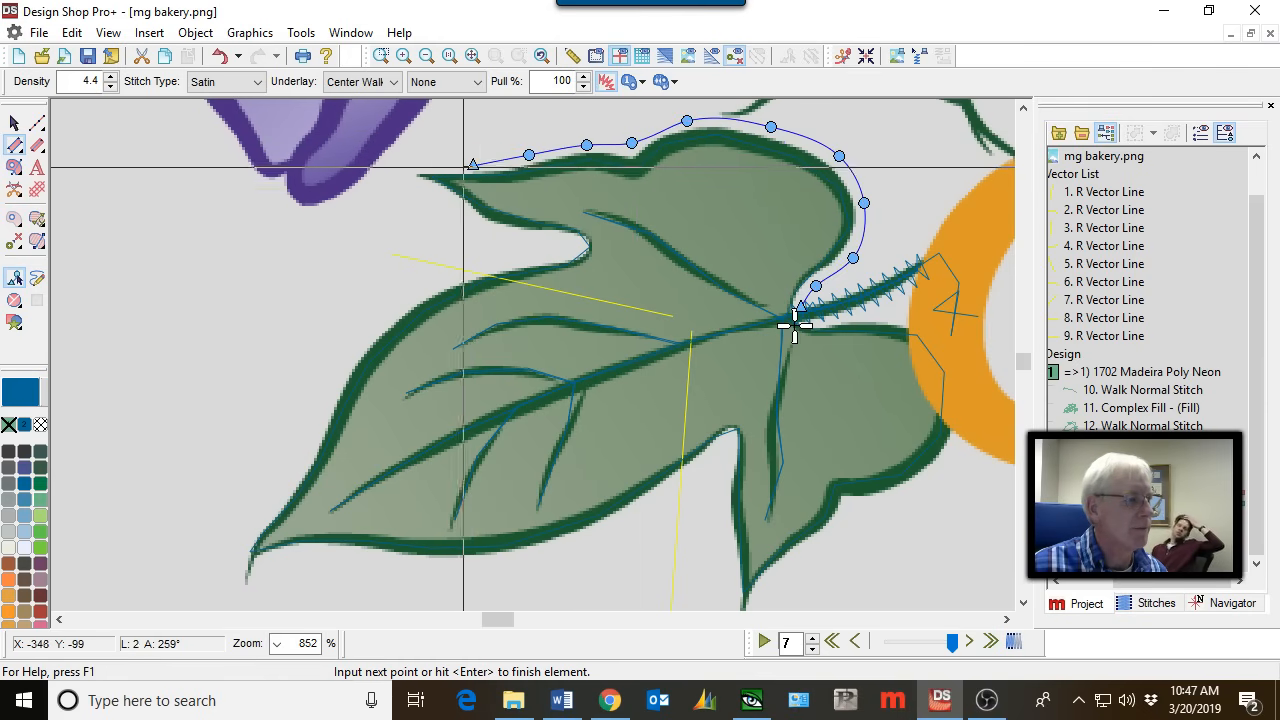
{"action": "left_click", "coordinate": [422, 169]}
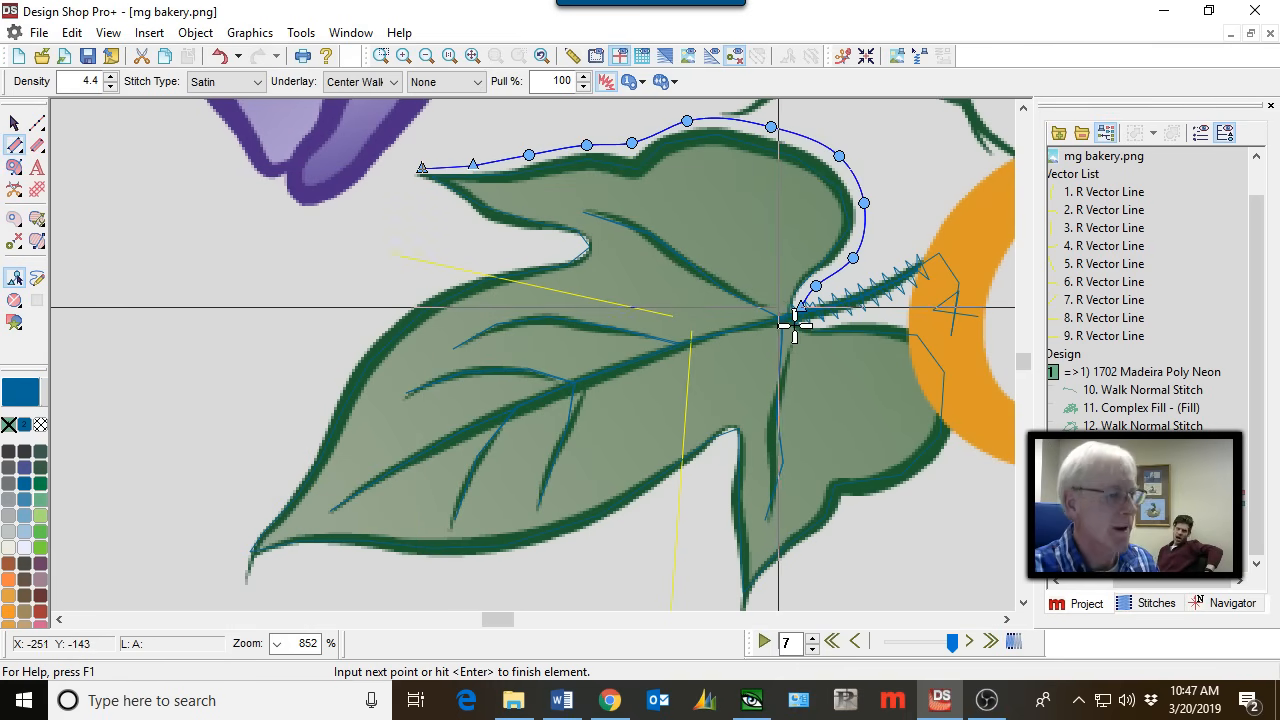
Trace the satin border's inner edge from the stem junction around the inside of the upper lobe to its crest.
{"action": "left_click", "coordinate": [781, 308]}
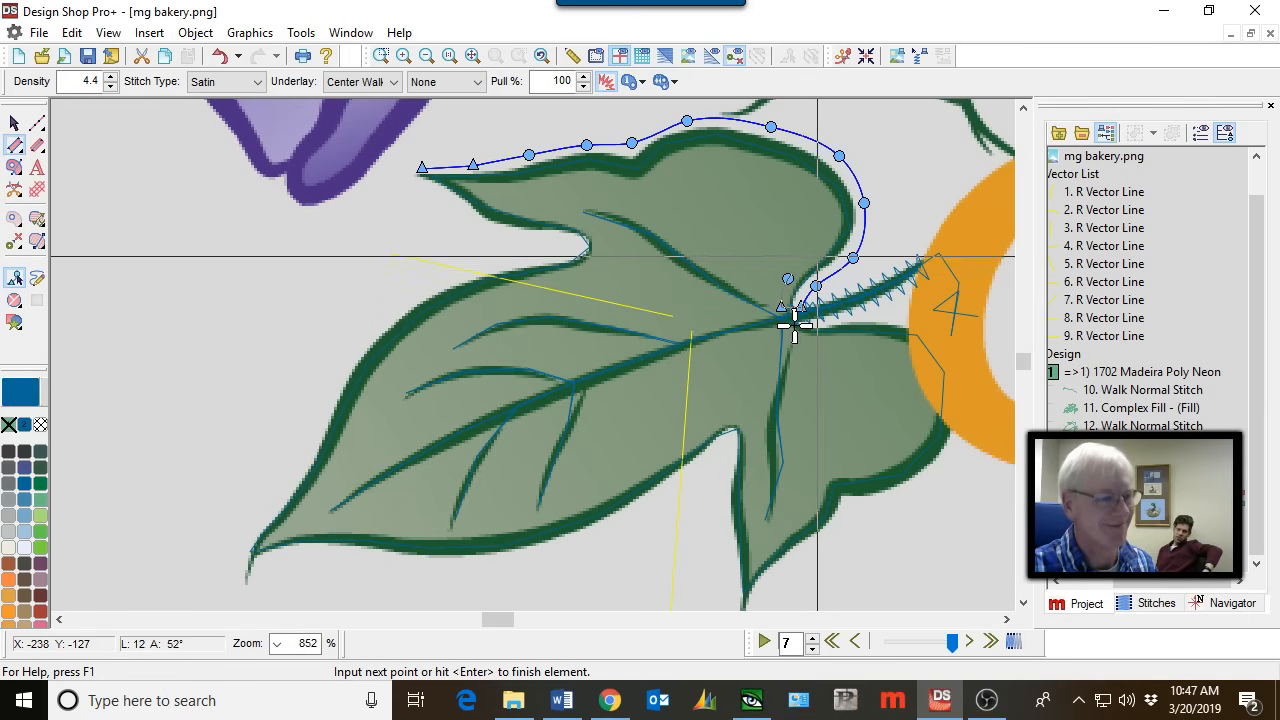
{"action": "left_click", "coordinate": [818, 258]}
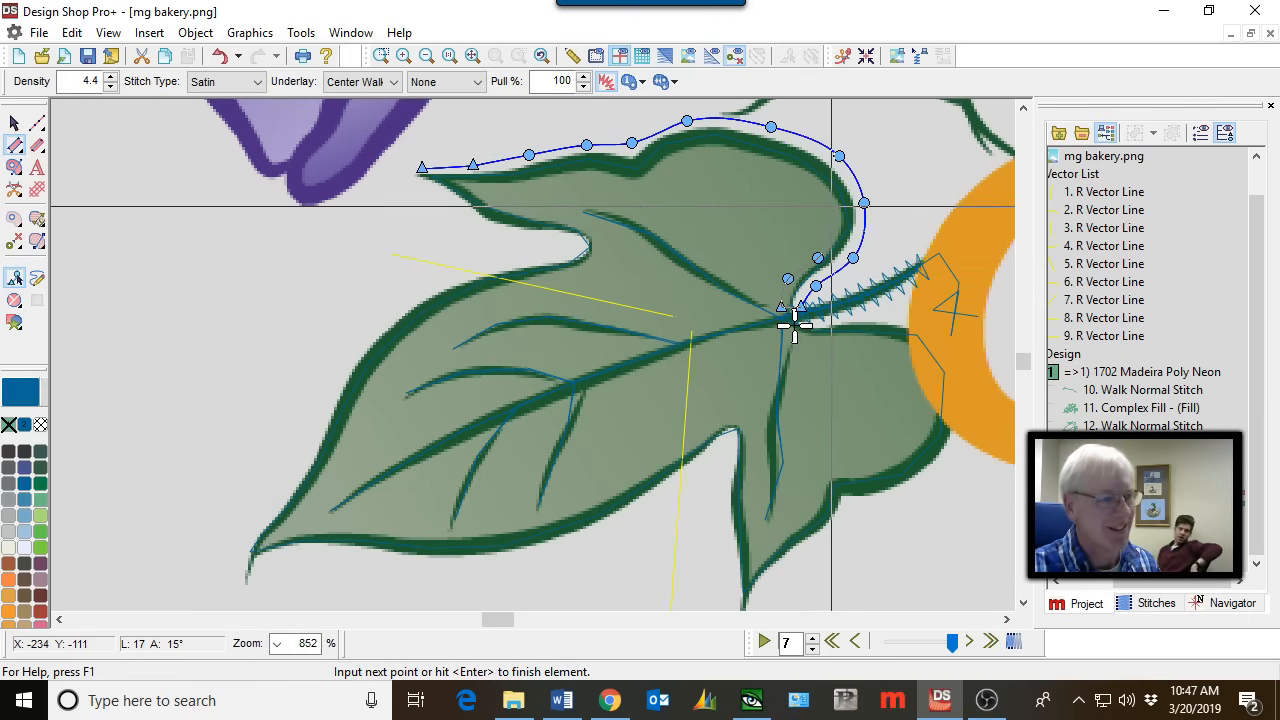
{"action": "left_click", "coordinate": [803, 176]}
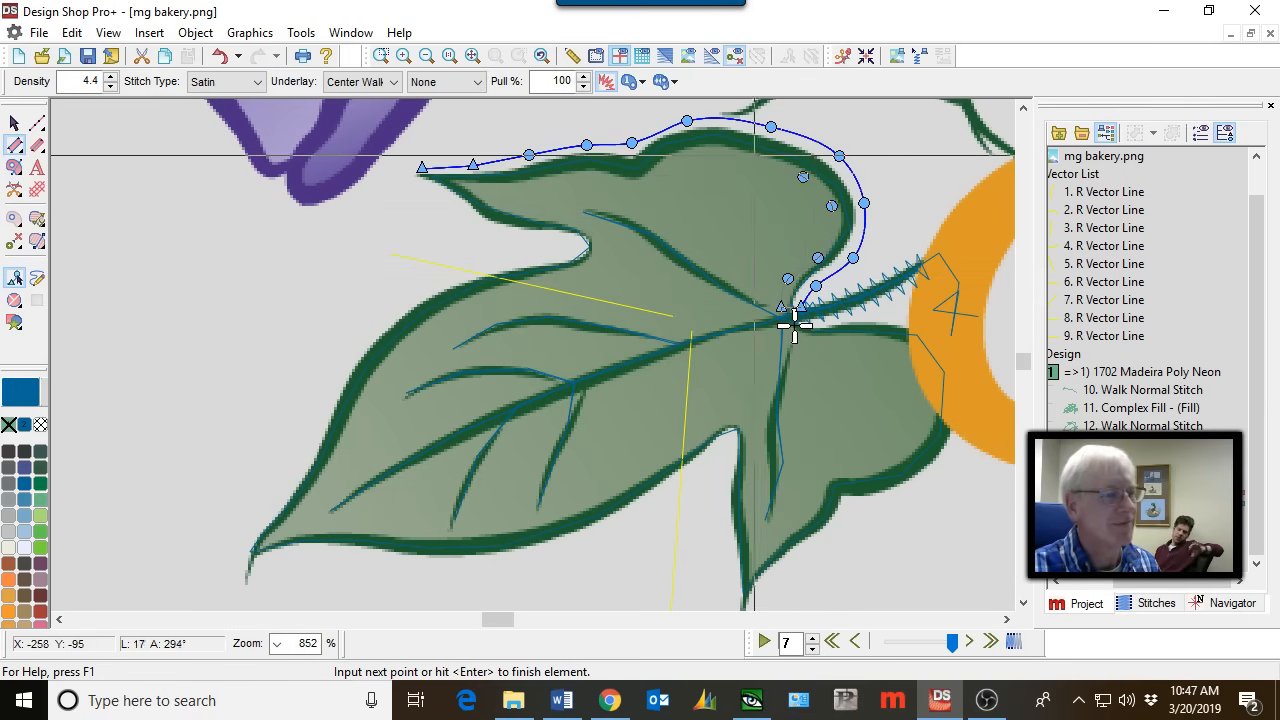
{"action": "left_click", "coordinate": [749, 155]}
{"action": "left_click", "coordinate": [699, 151]}
Carry the inner edge through the dip and along to the upper-left tip, and finish the satin element.
{"action": "left_click", "coordinate": [657, 167]}
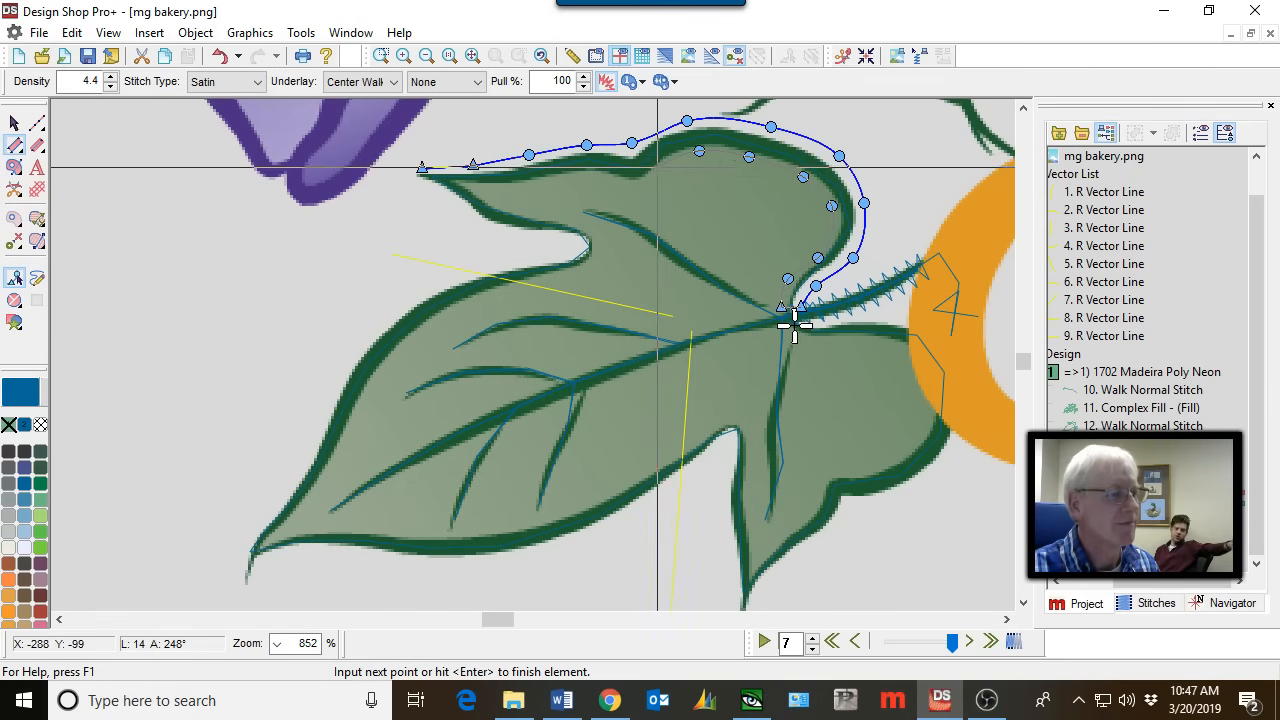
{"action": "left_click", "coordinate": [640, 184]}
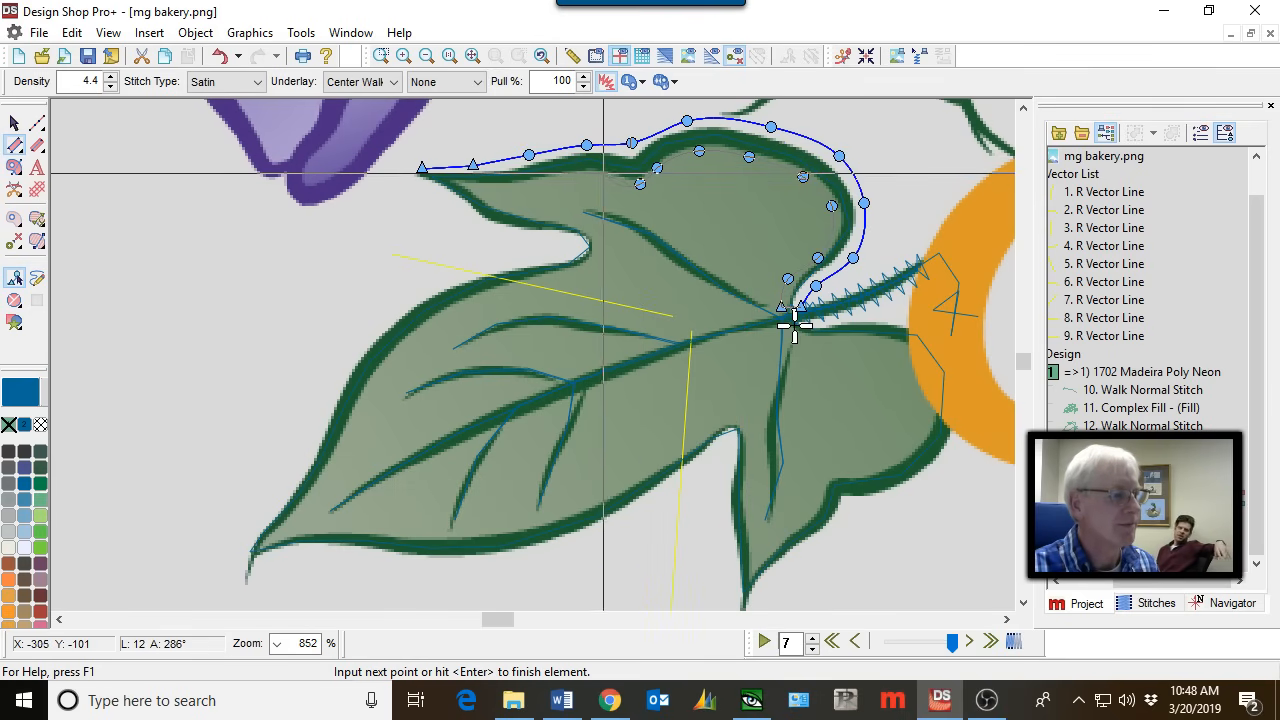
{"action": "left_click", "coordinate": [603, 174]}
{"action": "left_click", "coordinate": [564, 177]}
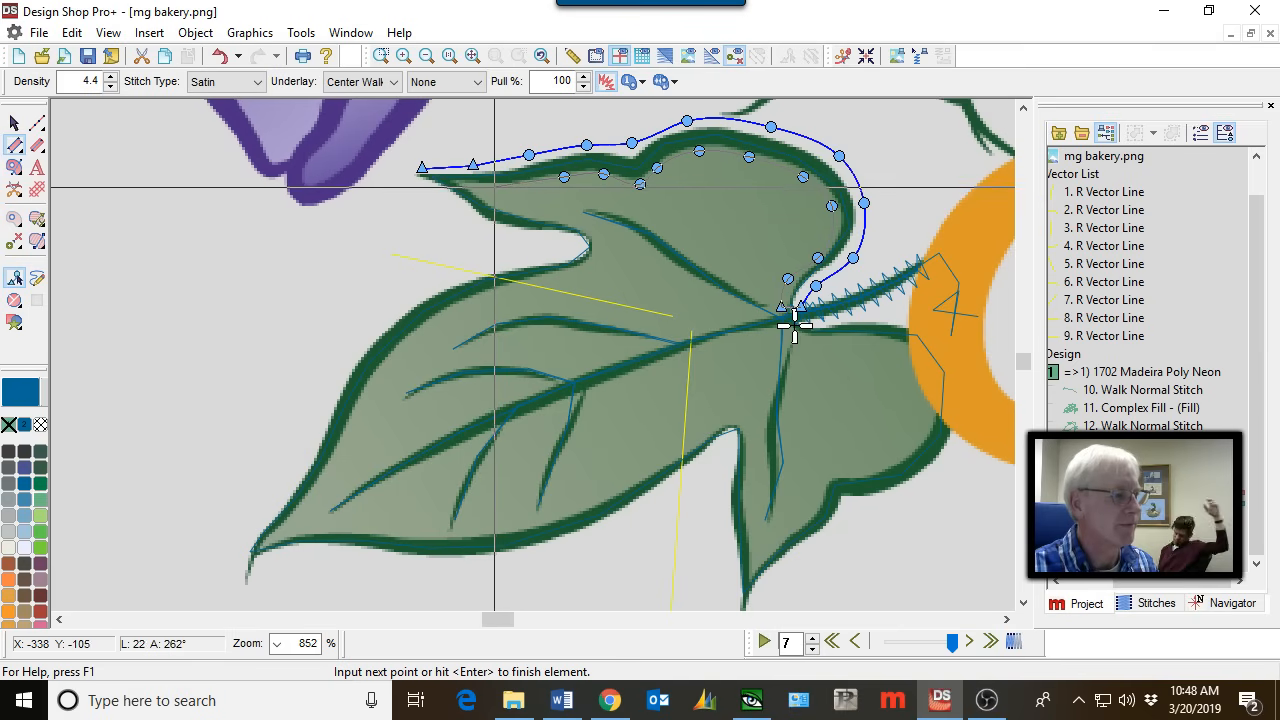
{"action": "left_click", "coordinate": [491, 186]}
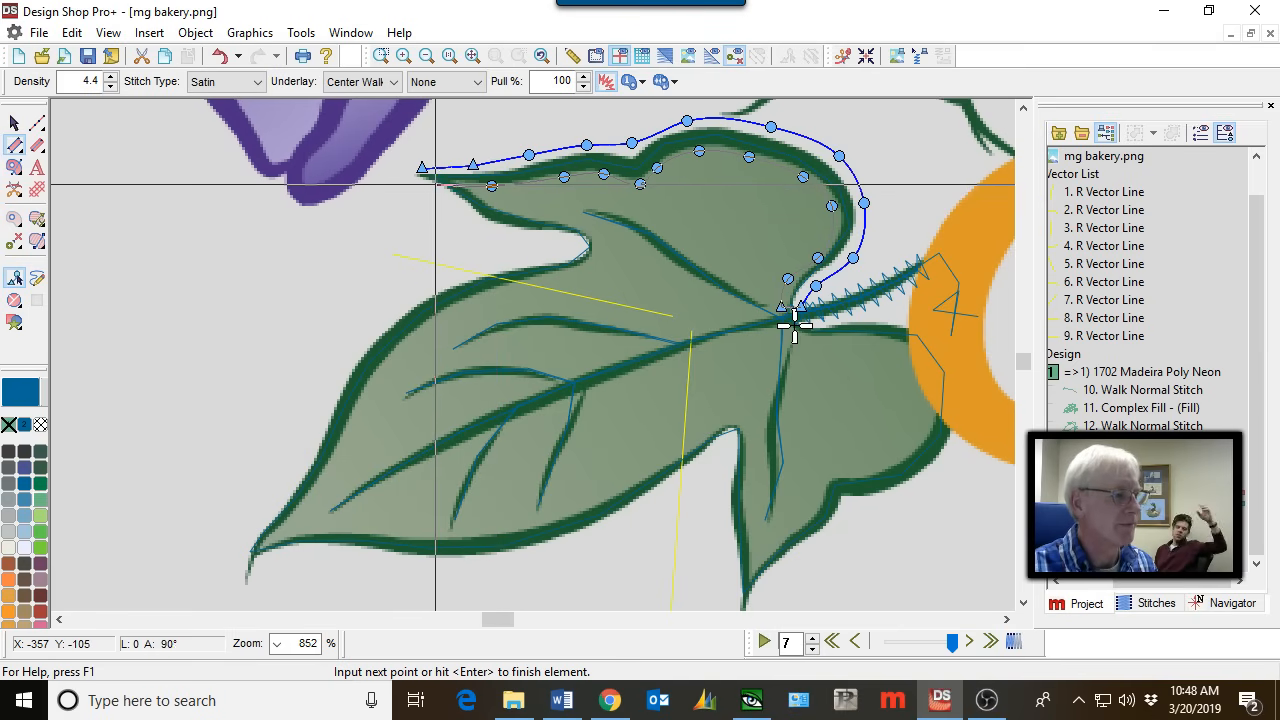
{"action": "key", "text": "Return"}
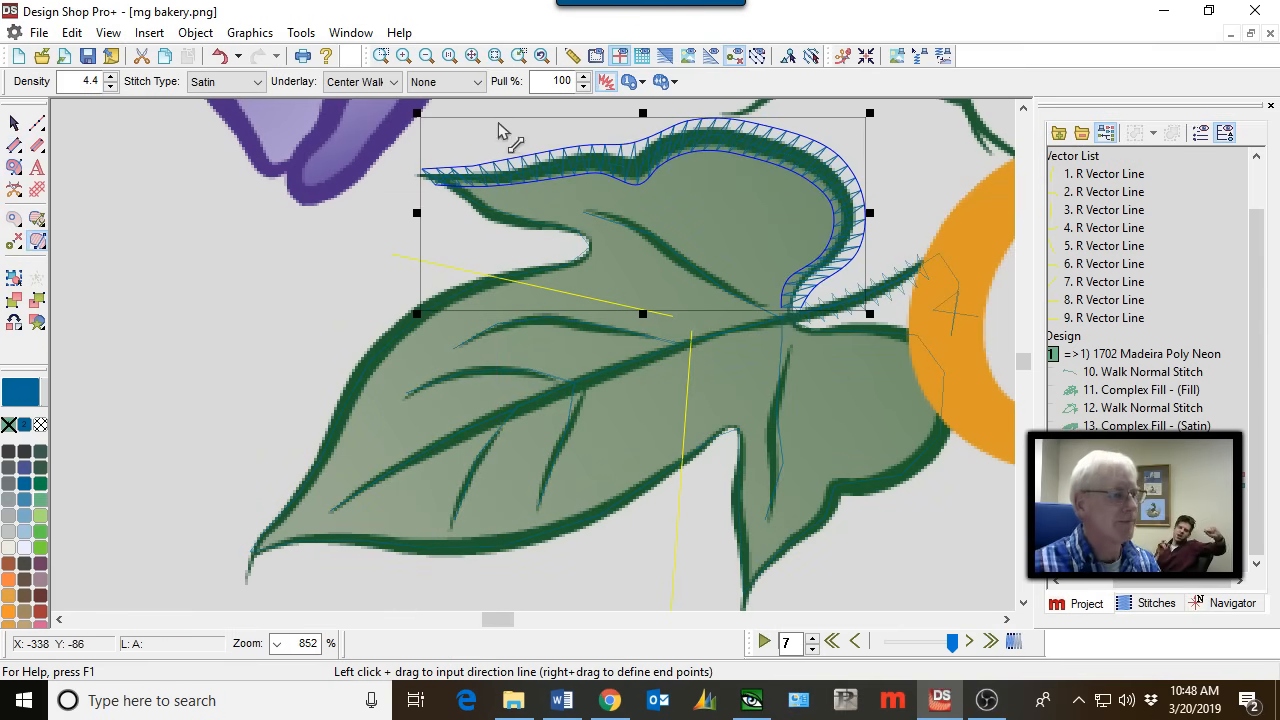
Add three stitch direction lines across the upper lobe's satin border: near the left tip, at the crest and on the lower-right curve.
{"action": "left_click_drag", "start_coordinate": [528, 155], "coordinate": [534, 201]}
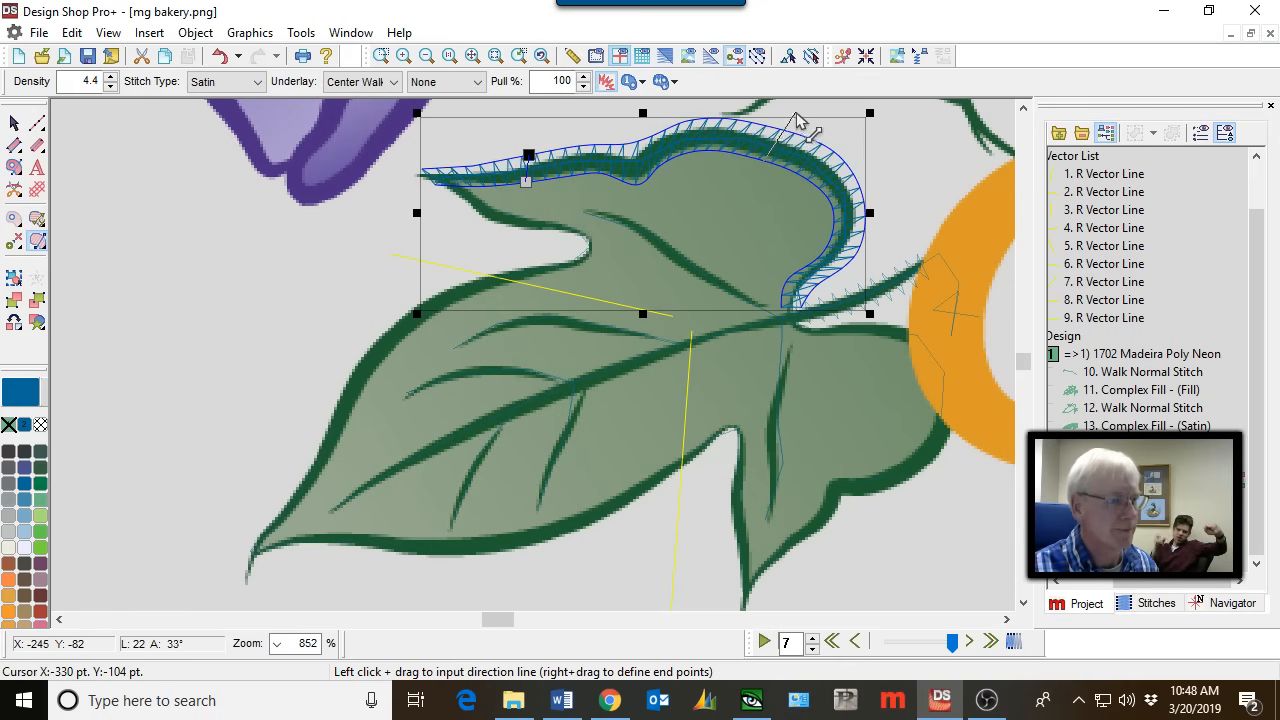
{"action": "left_click_drag", "start_coordinate": [770, 127], "coordinate": [748, 157]}
{"action": "left_click_drag", "start_coordinate": [852, 258], "coordinate": [823, 245]}
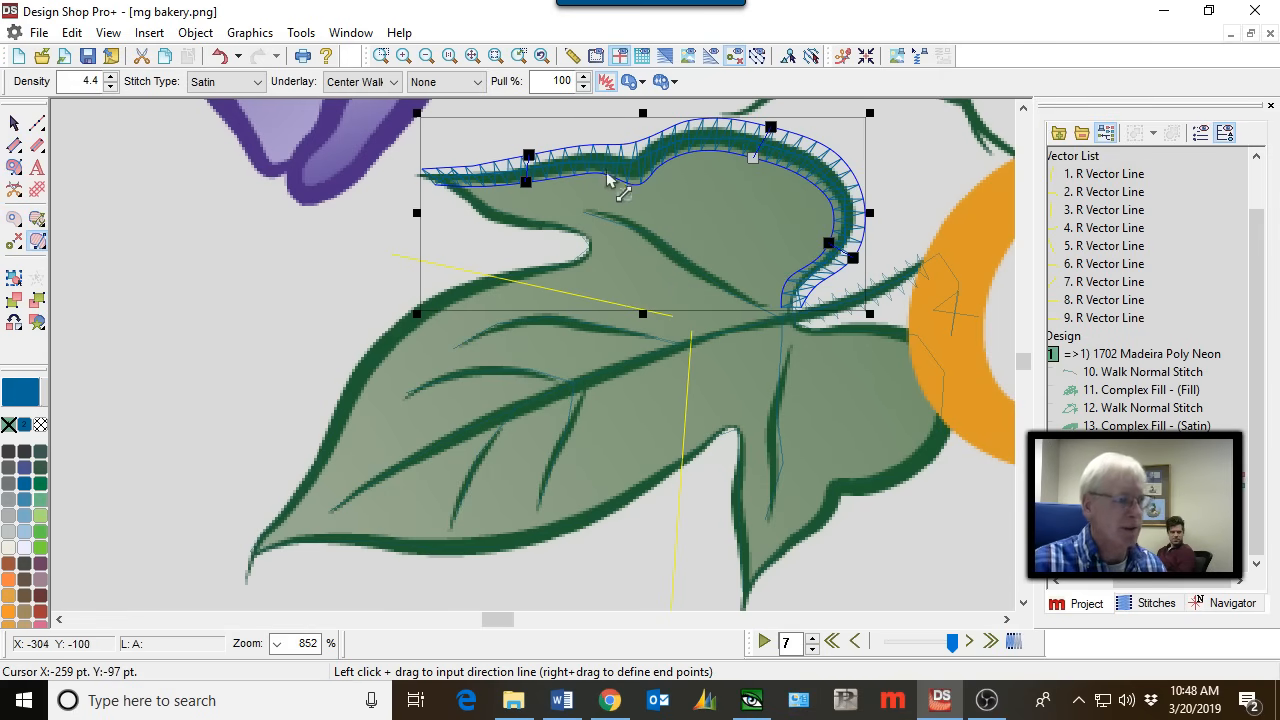
Start a new satin border at the upper-left tip and trace its inner edge along the lobe's underside to the notch.
{"action": "key", "text": "s"}
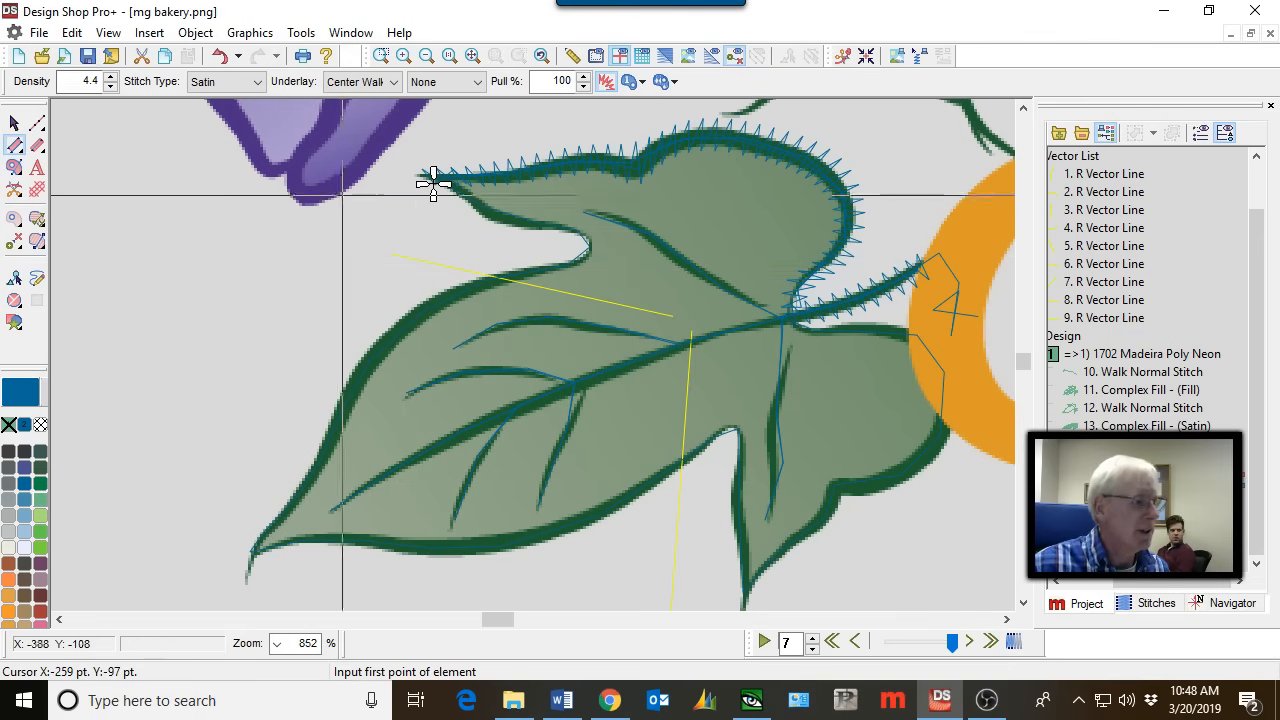
{"action": "scroll", "coordinate": [455, 185], "scroll_direction": "up", "scroll_amount": 1}
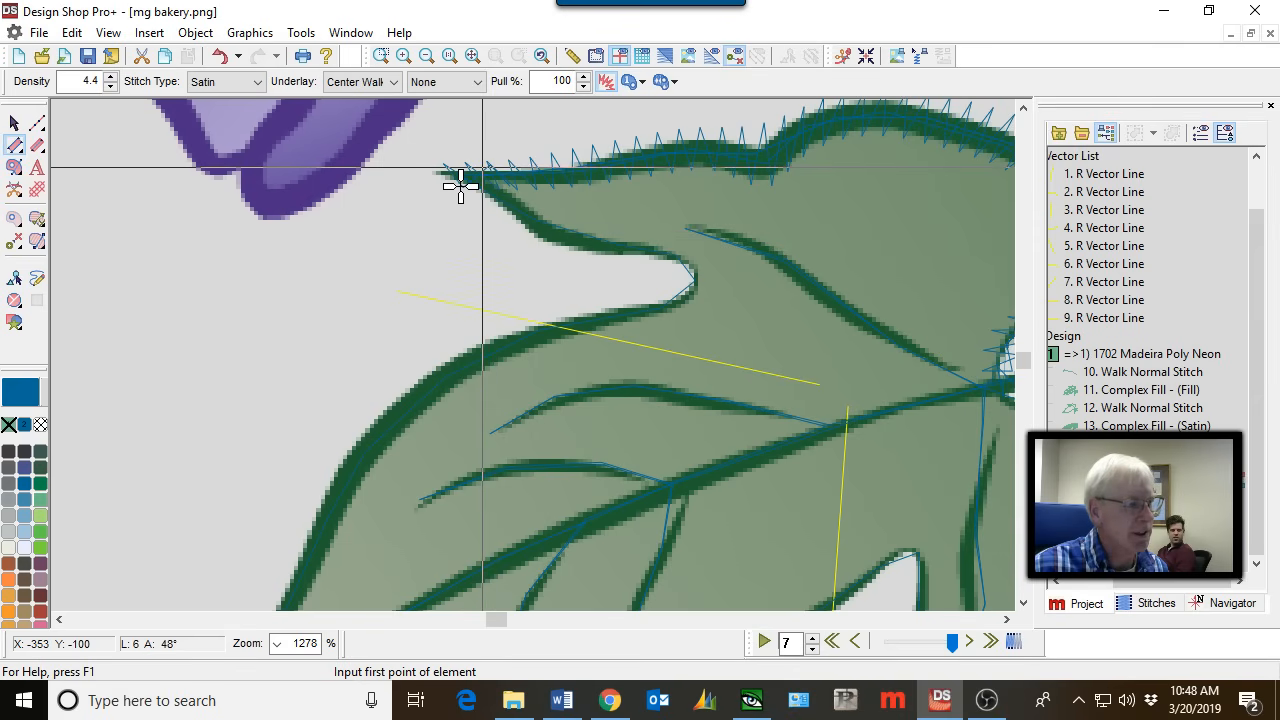
{"action": "left_click", "coordinate": [460, 185]}
{"action": "left_click", "coordinate": [553, 213]}
{"action": "right_click", "coordinate": [598, 226]}
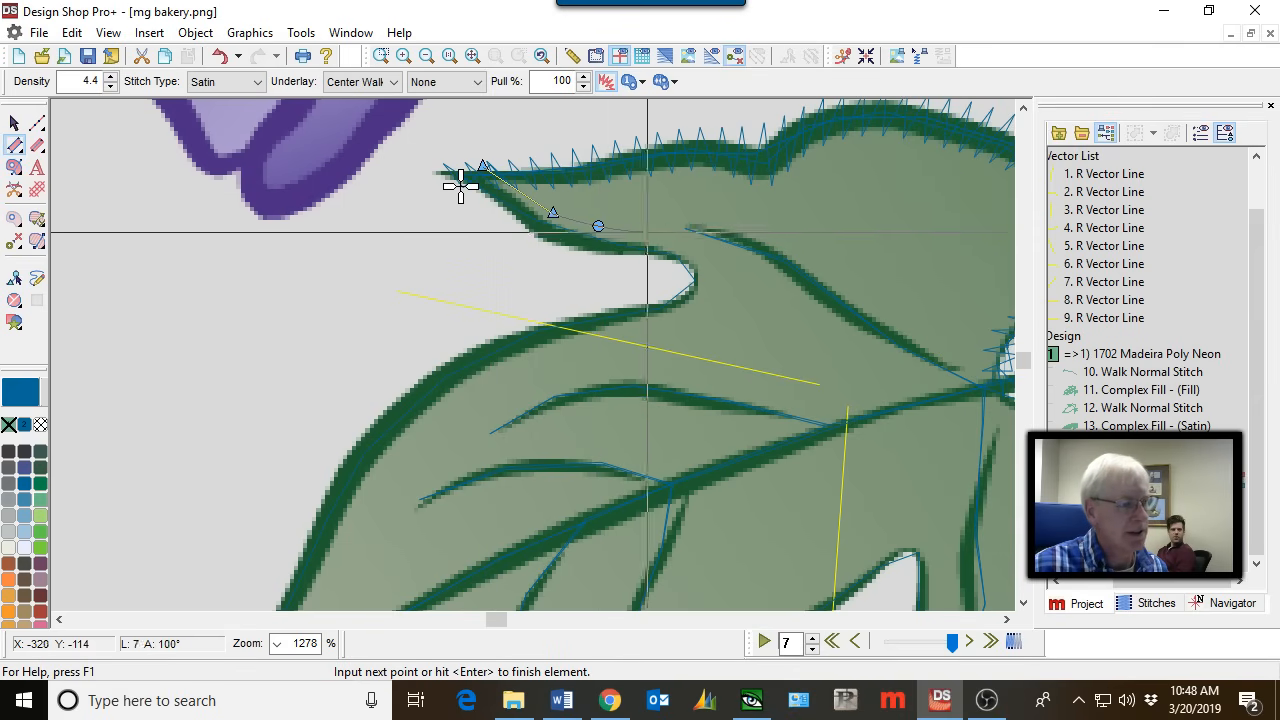
{"action": "right_click", "coordinate": [654, 239]}
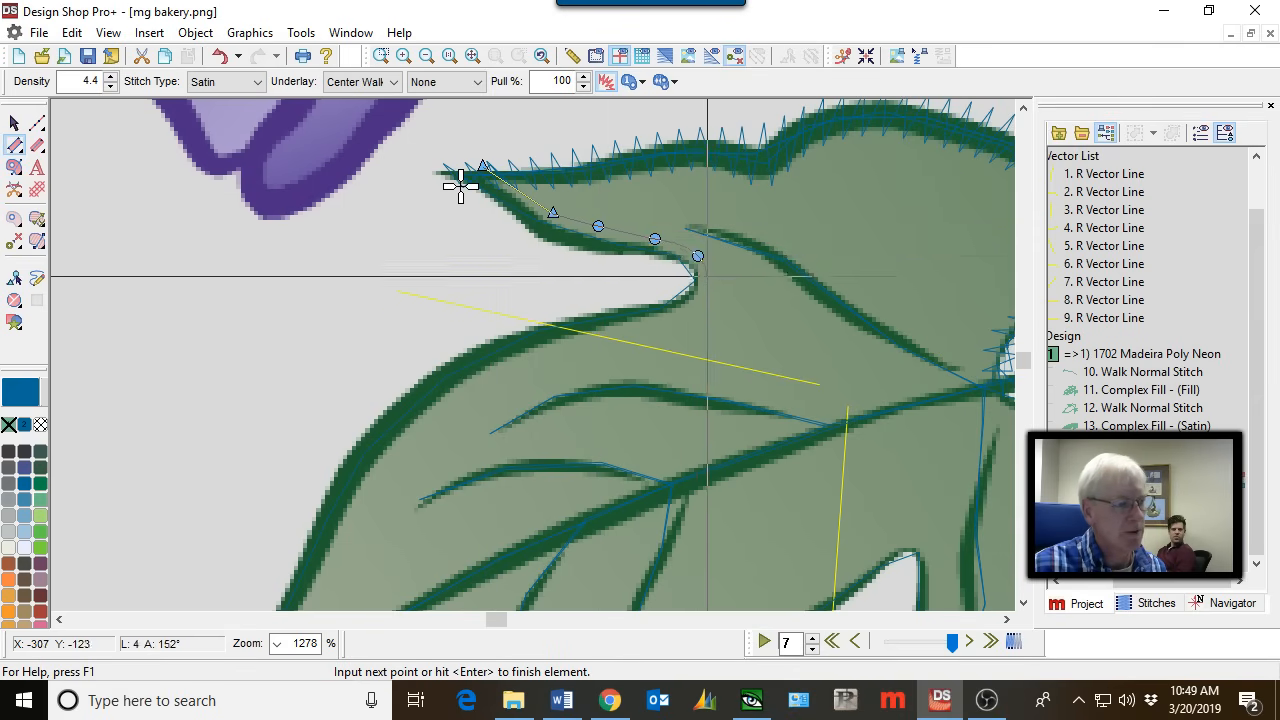
{"action": "right_click", "coordinate": [698, 256]}
Carry the new border's inner edge around the notch and along the shoulder of the large left lobe.
{"action": "right_click", "coordinate": [710, 291]}
{"action": "right_click", "coordinate": [677, 320]}
{"action": "right_click", "coordinate": [606, 340]}
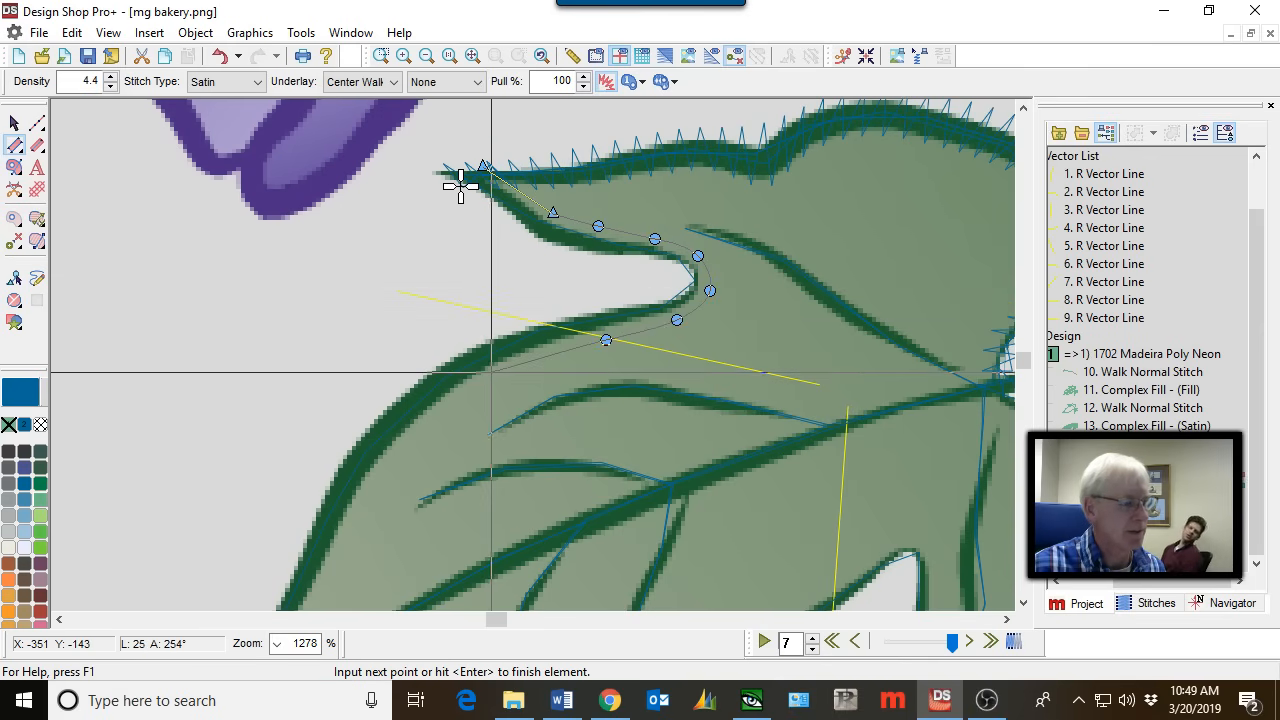
{"action": "right_click", "coordinate": [494, 375]}
{"action": "right_click", "coordinate": [430, 424]}
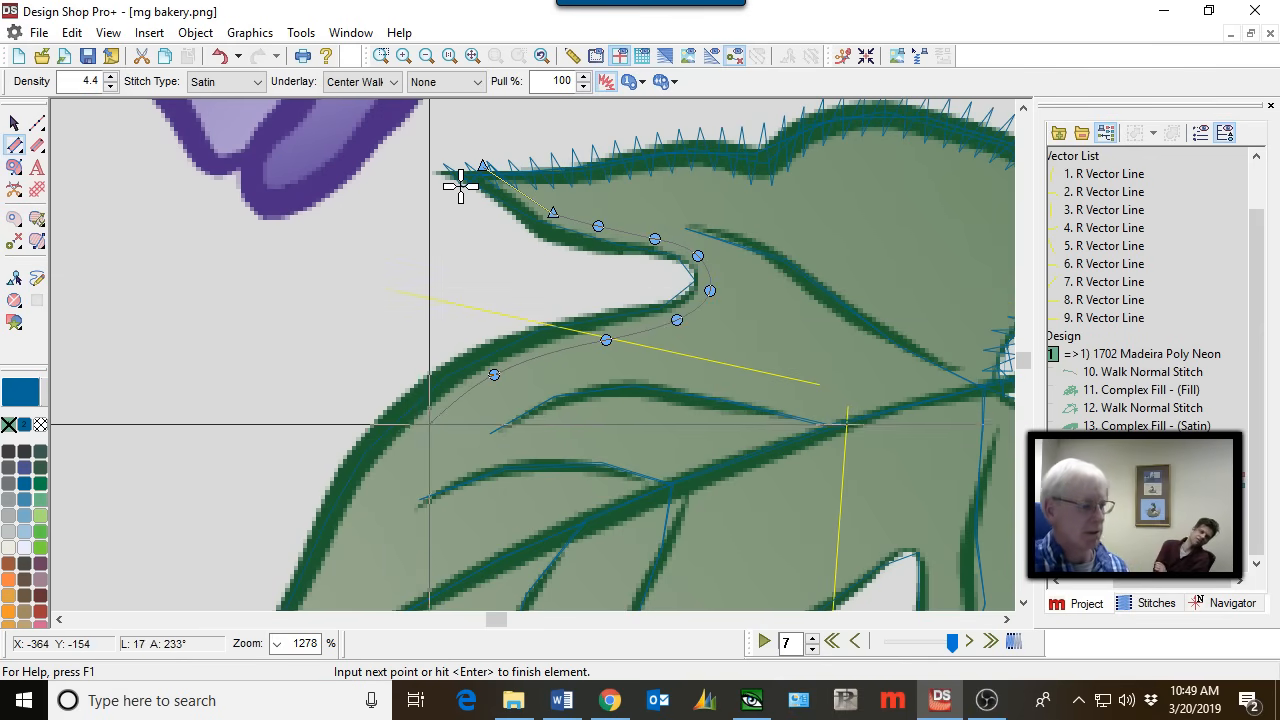
Continue the inner edge down the left side of the large lobe to the leaf's lower-left tip.
{"action": "right_click", "coordinate": [371, 489]}
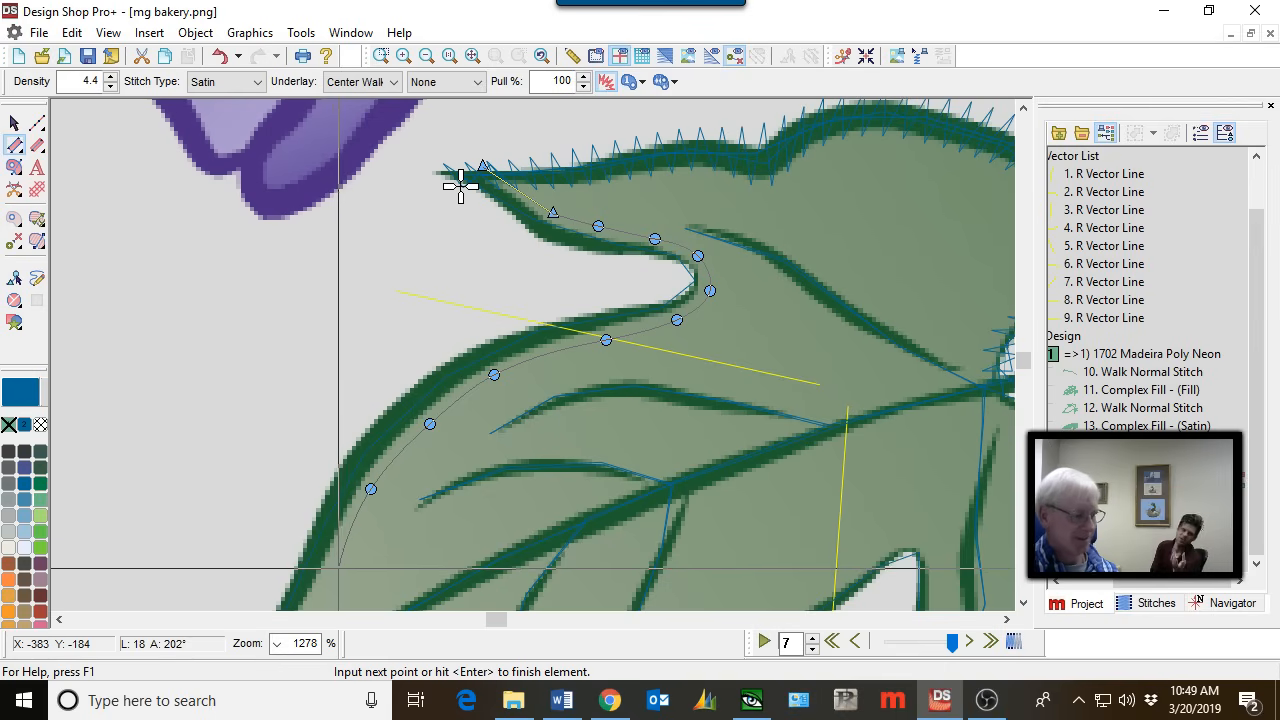
{"action": "right_click", "coordinate": [336, 569]}
{"action": "scroll", "coordinate": [336, 569], "scroll_direction": "down", "scroll_amount": 3}
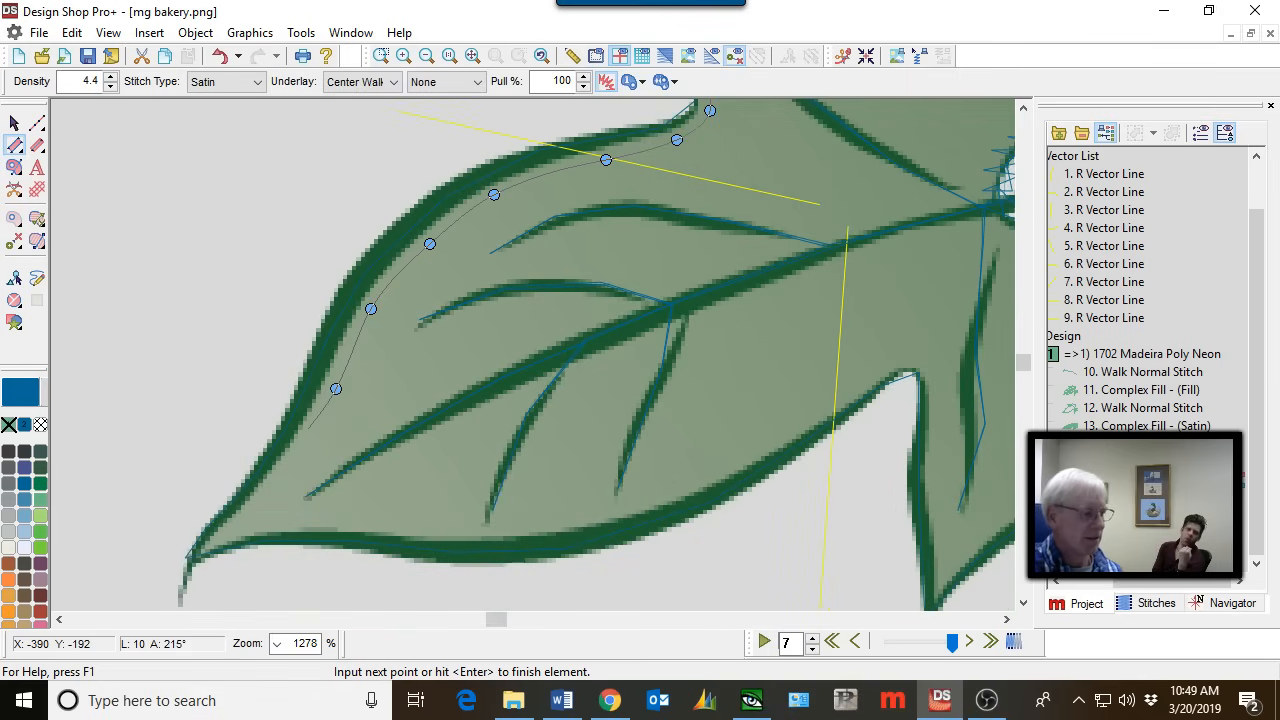
{"action": "right_click", "coordinate": [289, 466]}
{"action": "right_click", "coordinate": [241, 518]}
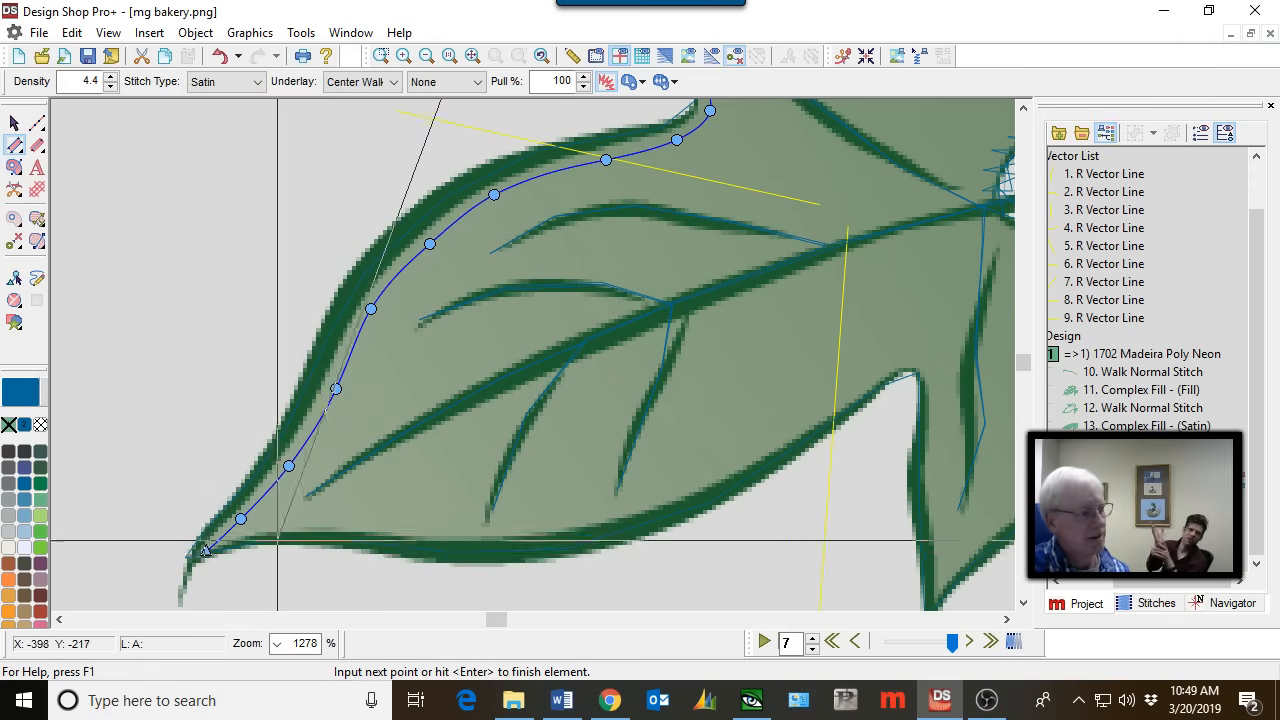
Trace the new border's outer edge from the upper-left tip along the lobe's underside into the notch.
{"action": "scroll", "coordinate": [460, 366], "scroll_direction": "up", "scroll_amount": 6}
{"action": "scroll", "coordinate": [460, 366], "scroll_direction": "down", "scroll_amount": 2}
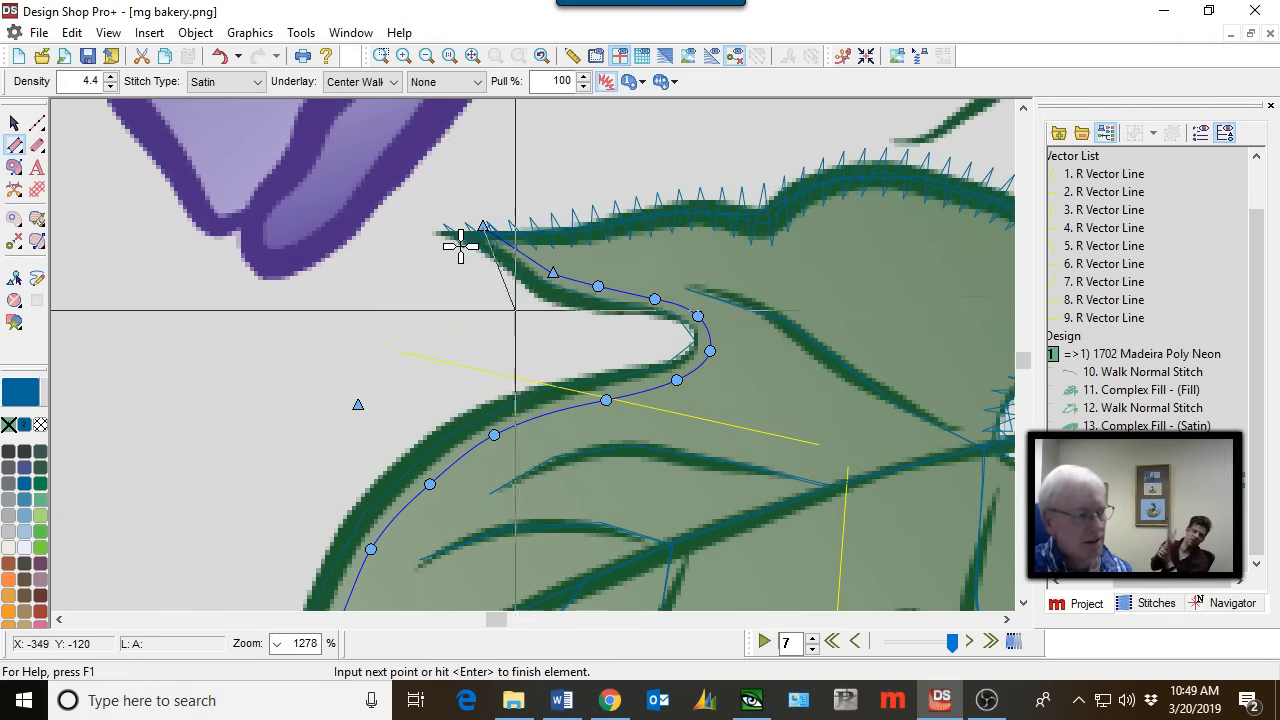
{"action": "left_click", "coordinate": [460, 245]}
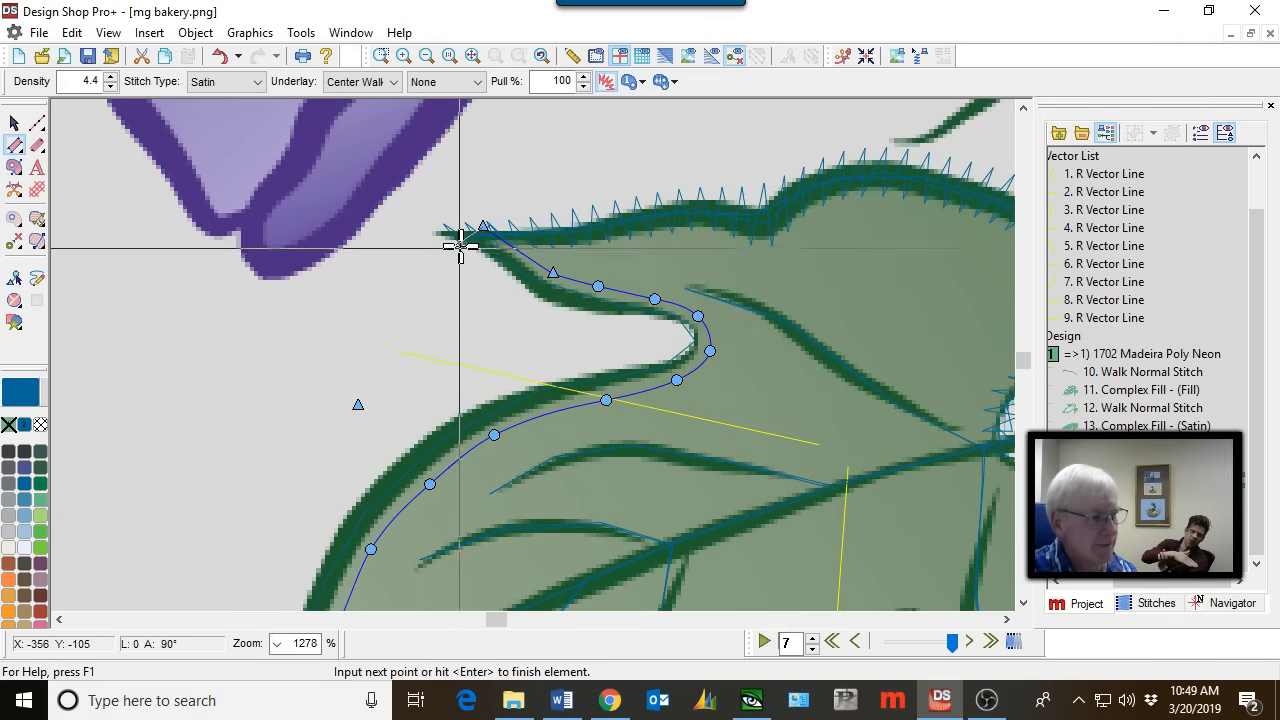
{"action": "left_click", "coordinate": [504, 282]}
{"action": "left_click", "coordinate": [530, 312]}
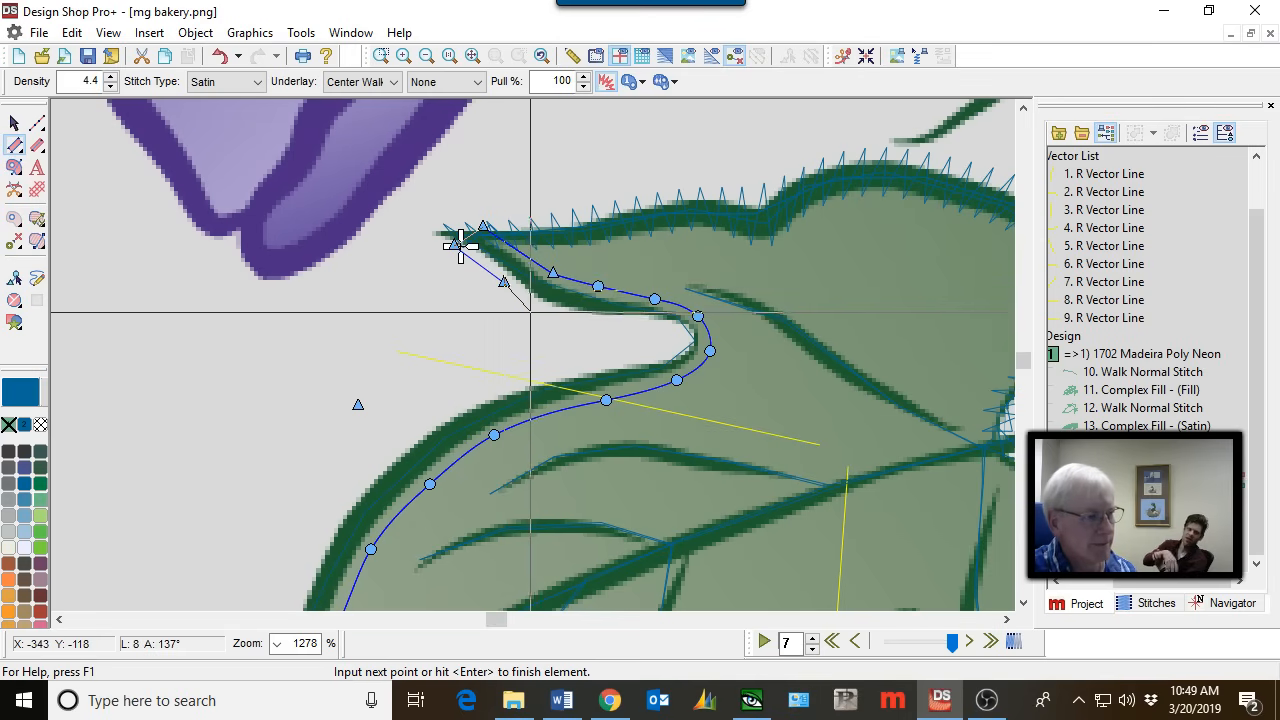
{"action": "left_click", "coordinate": [602, 321]}
{"action": "left_click", "coordinate": [656, 324]}
{"action": "left_click", "coordinate": [673, 338]}
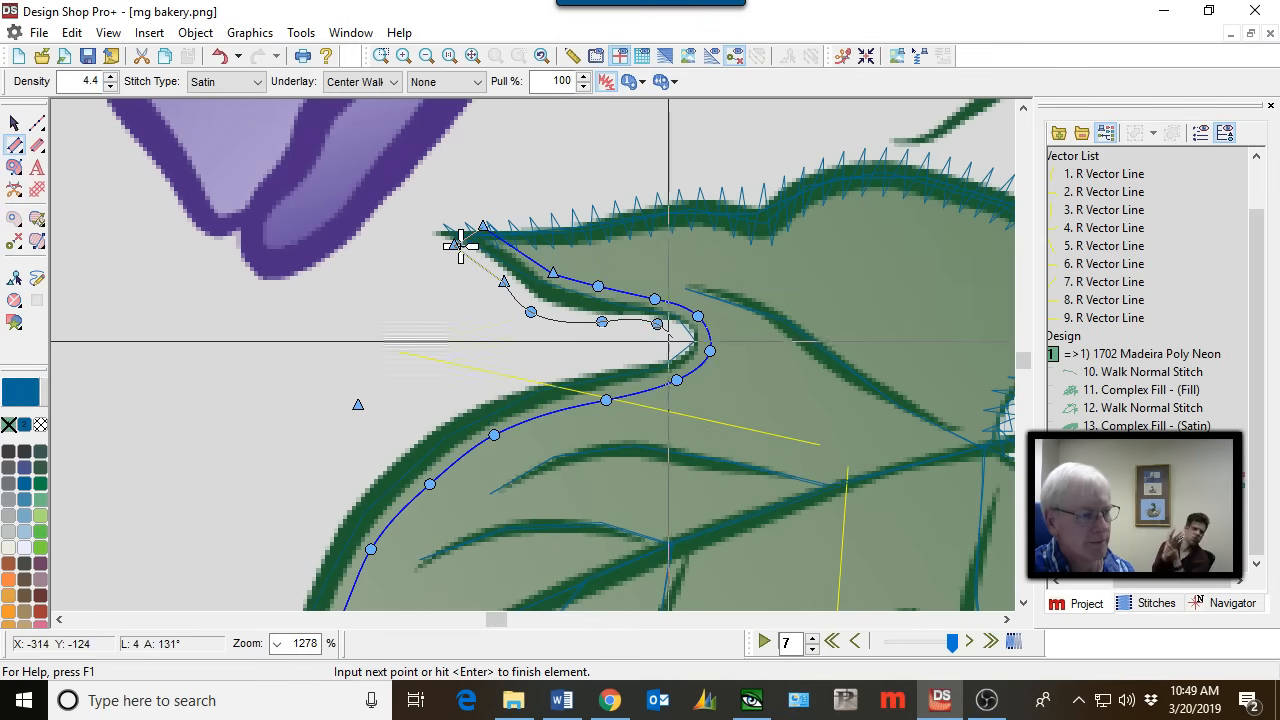
Carry the border's outer edge around the notch and along the shoulder of the large left lobe.
{"action": "left_click", "coordinate": [657, 352]}
{"action": "left_click", "coordinate": [605, 361]}
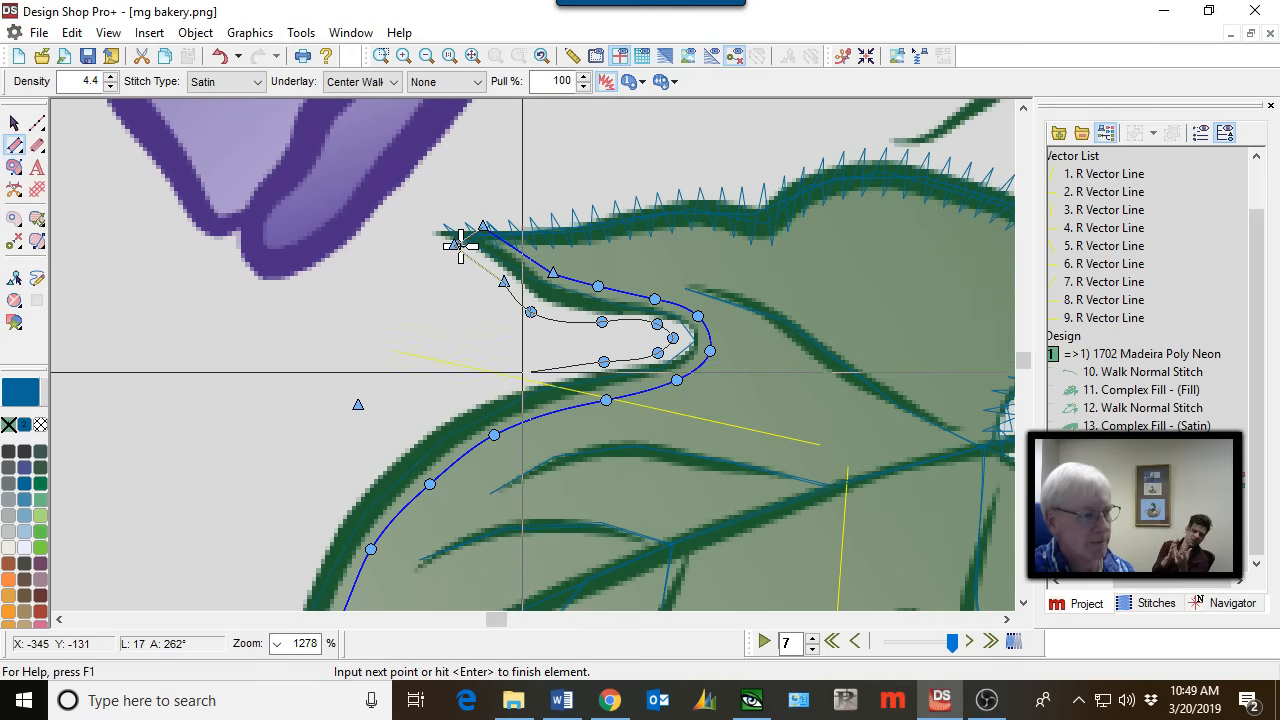
{"action": "left_click", "coordinate": [519, 374]}
{"action": "left_click", "coordinate": [431, 419]}
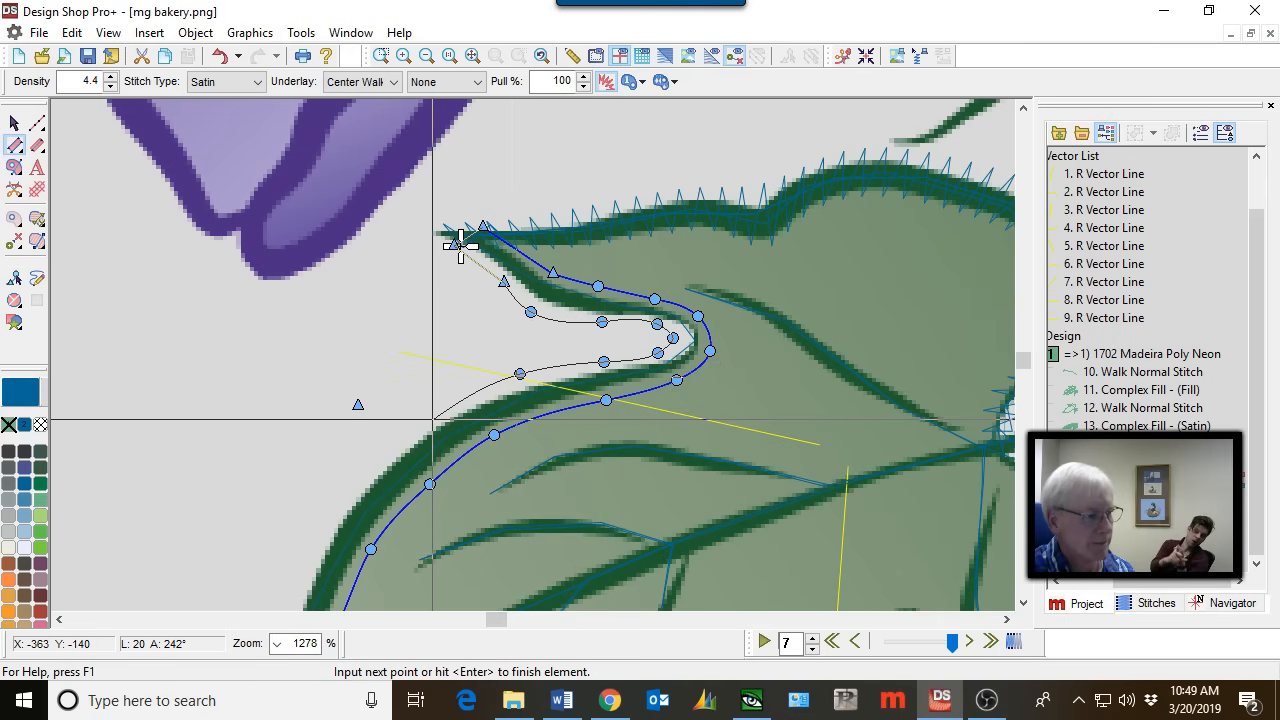
{"action": "left_click", "coordinate": [349, 495]}
{"action": "scroll", "coordinate": [349, 494], "scroll_direction": "down", "scroll_amount": 2}
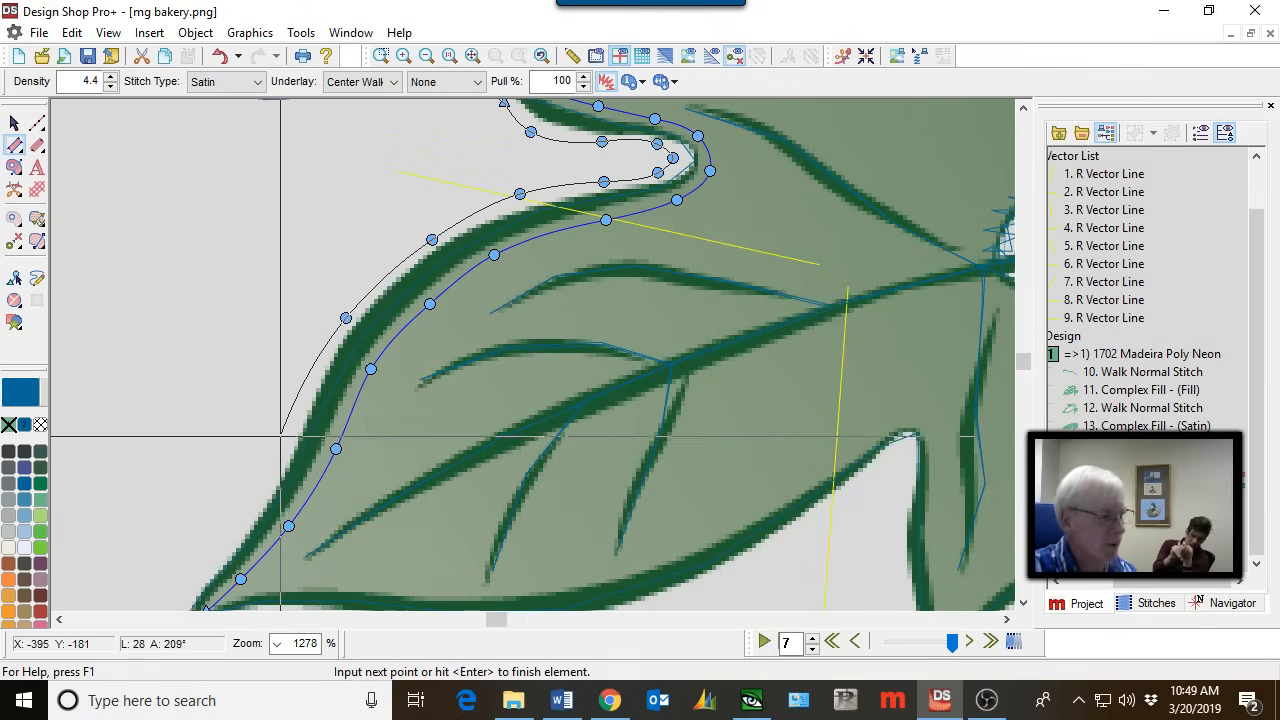
Continue the outer edge down the left side of the large lobe to the lower-left tip and finish the satin border.
{"action": "left_click", "coordinate": [289, 443]}
{"action": "left_click", "coordinate": [247, 517]}
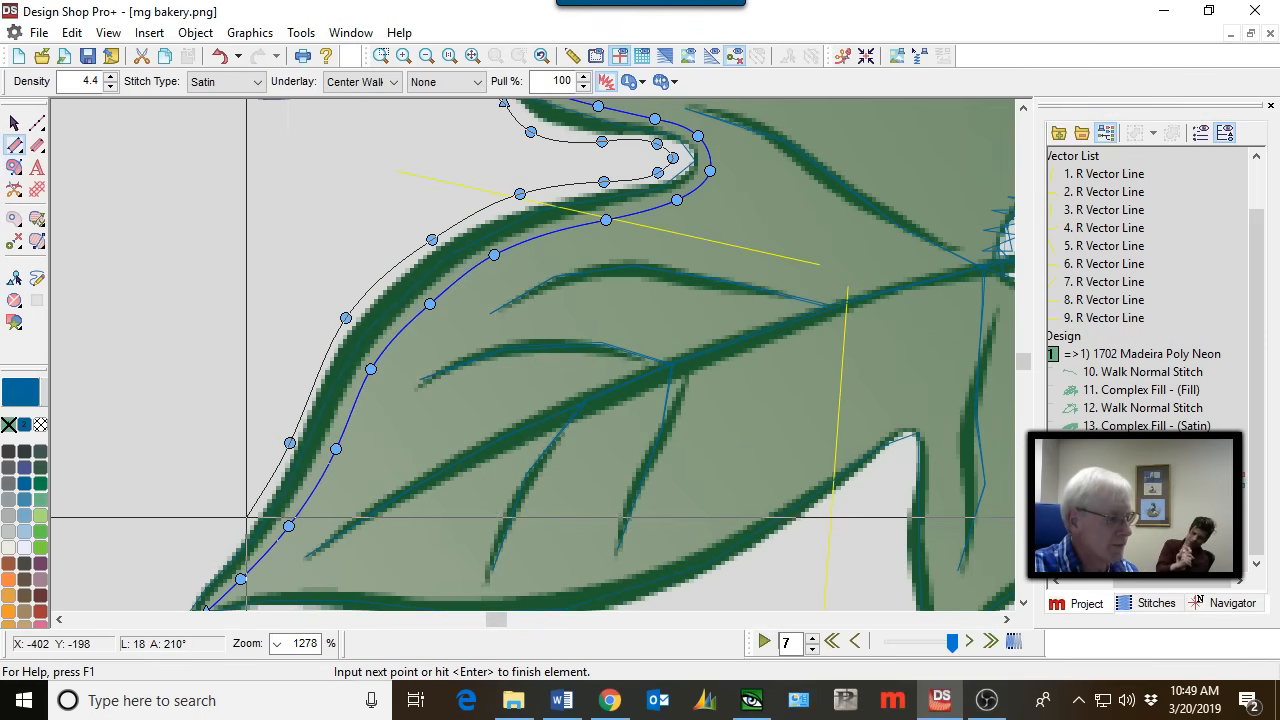
{"action": "left_click", "coordinate": [208, 572]}
{"action": "scroll", "coordinate": [208, 572], "scroll_direction": "down", "scroll_amount": 2}
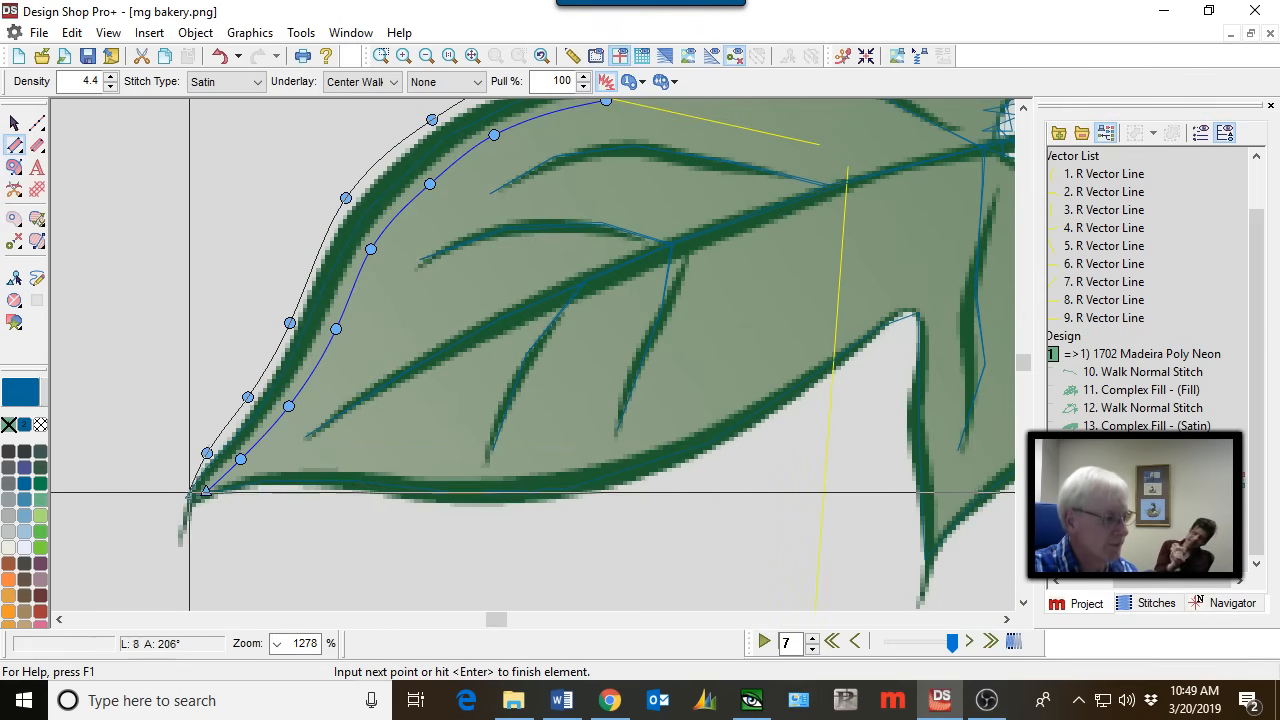
{"action": "key", "text": "Return"}
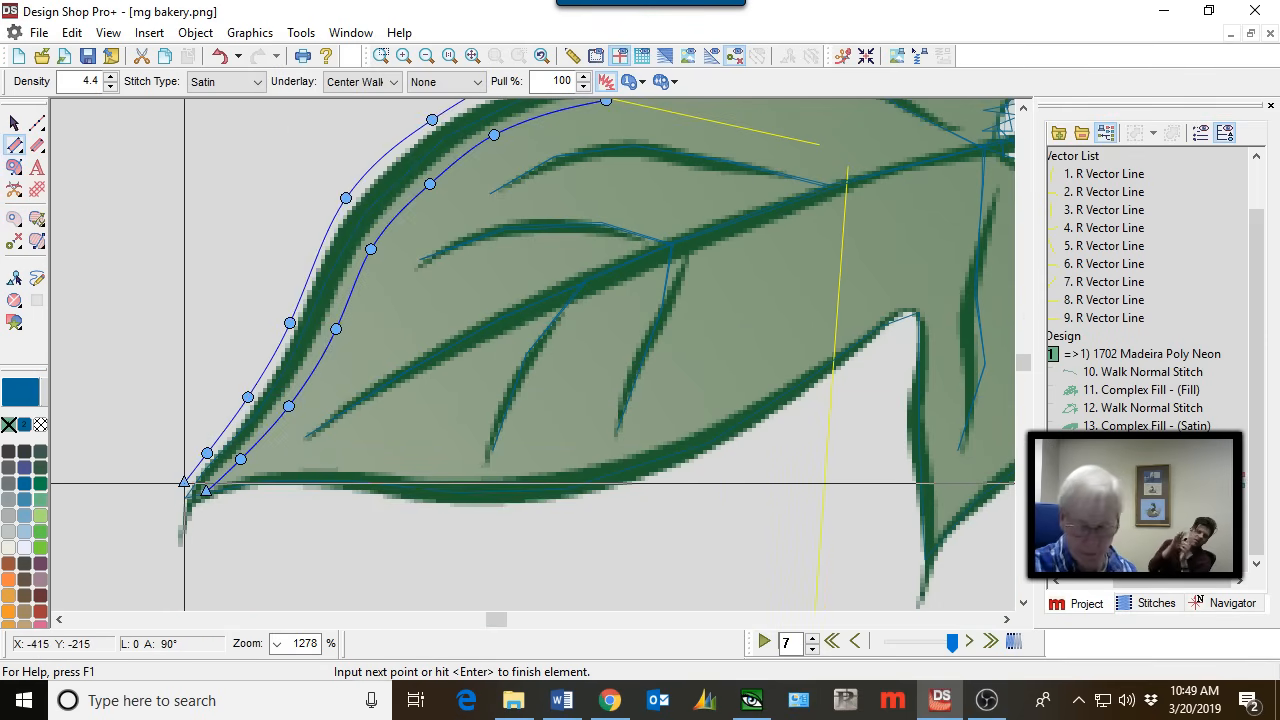
Add stitch direction lines across the new border on the lobe's lower left side and on both sides of the notch.
{"action": "scroll", "coordinate": [400, 414], "scroll_direction": "up", "scroll_amount": 4}
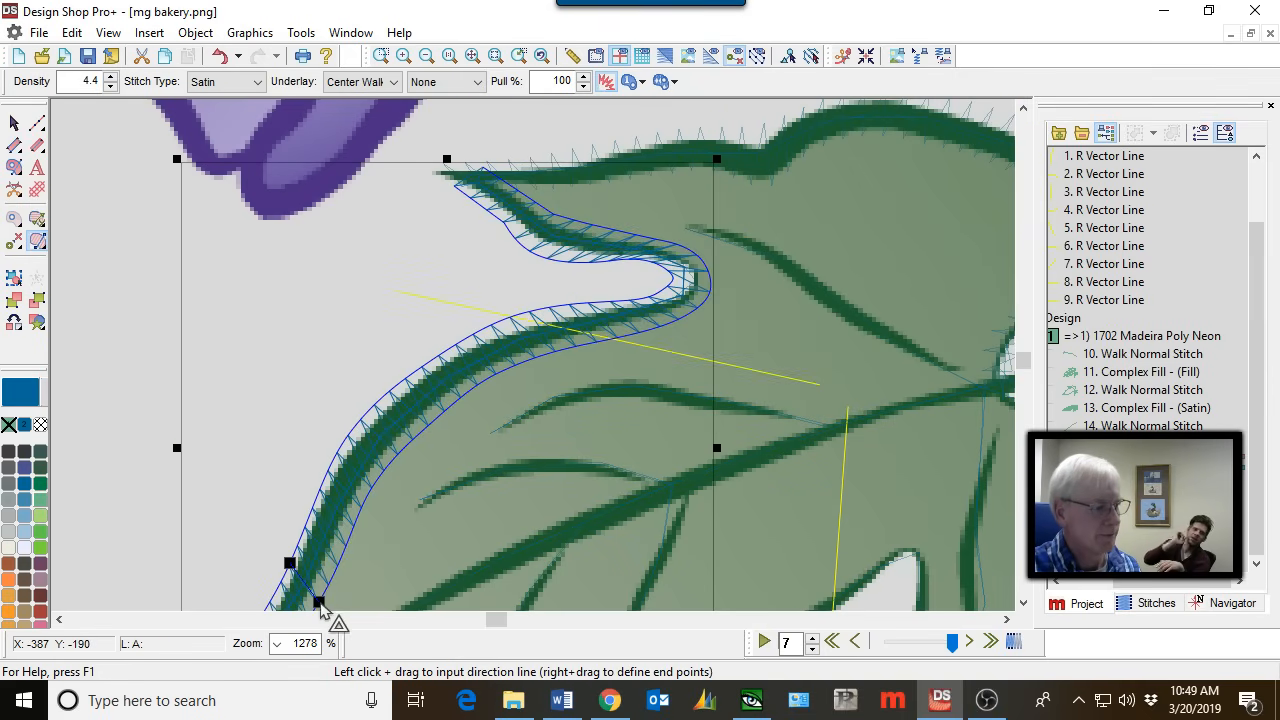
{"action": "left_click_drag", "start_coordinate": [330, 590], "coordinate": [336, 590]}
{"action": "left_click_drag", "start_coordinate": [626, 279], "coordinate": [677, 362]}
{"action": "left_click_drag", "start_coordinate": [654, 239], "coordinate": [657, 263]}
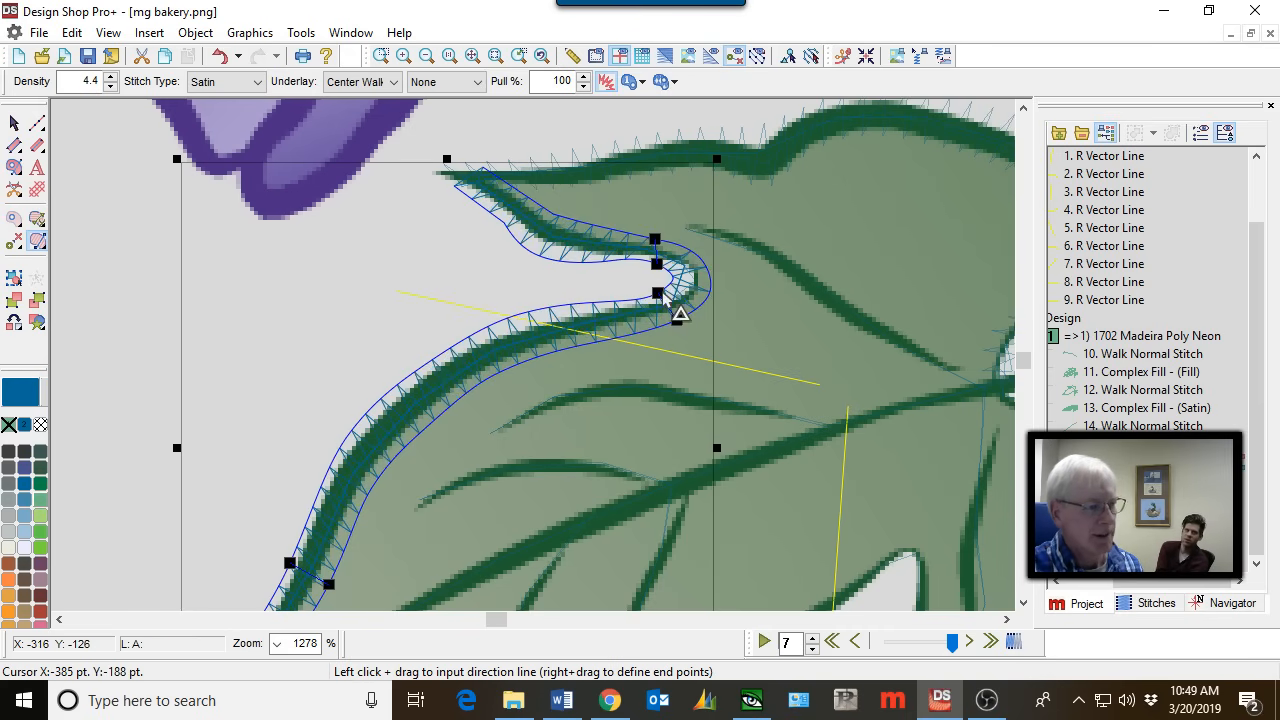
{"action": "scroll", "coordinate": [665, 305], "scroll_direction": "down", "scroll_amount": 2}
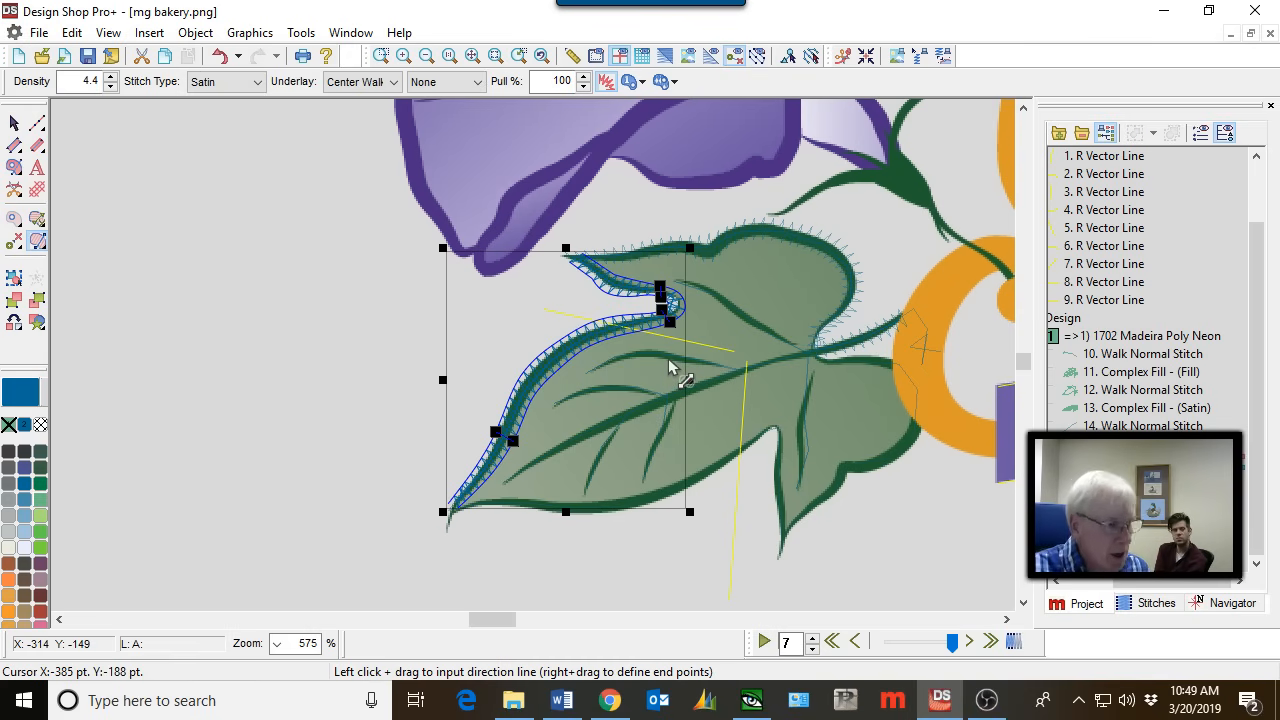
{"action": "key", "text": "Escape"}
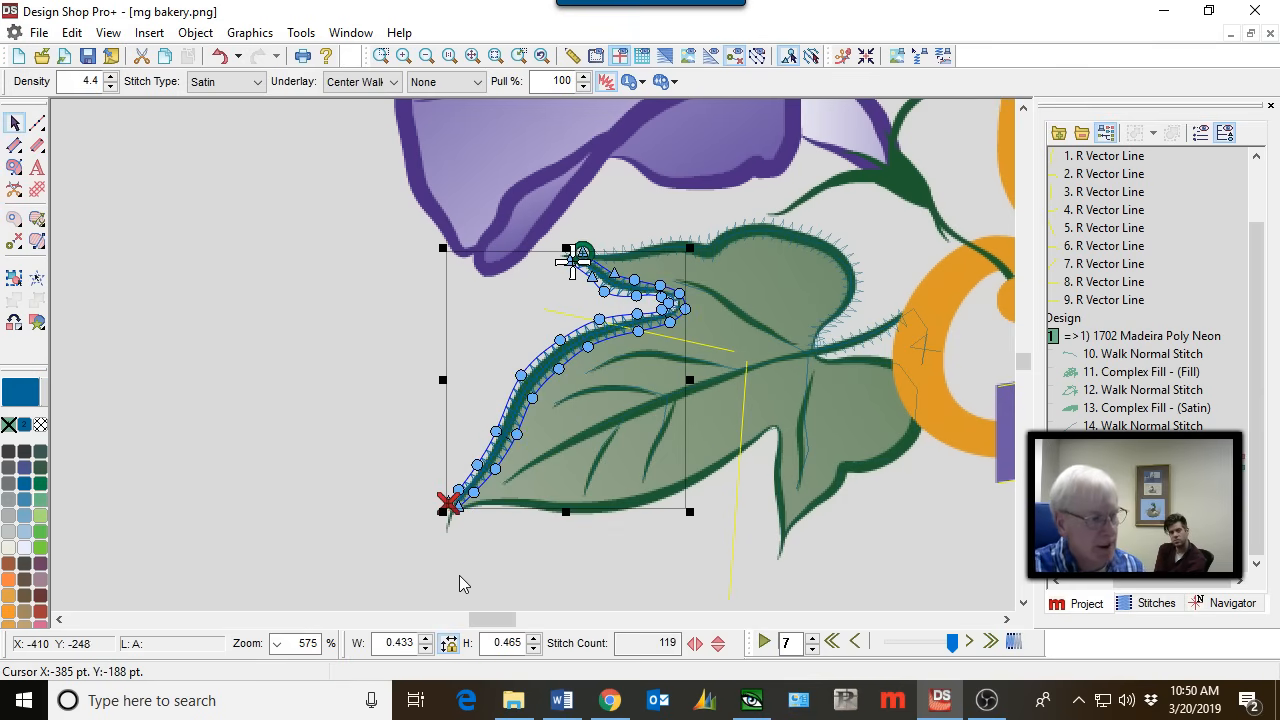
{"action": "left_click", "coordinate": [459, 575]}
Make the hidden elements of the 1702 Madeira Poly Neon color visible in the project tree.
{"action": "scroll", "coordinate": [622, 407], "scroll_direction": "up", "scroll_amount": 3}
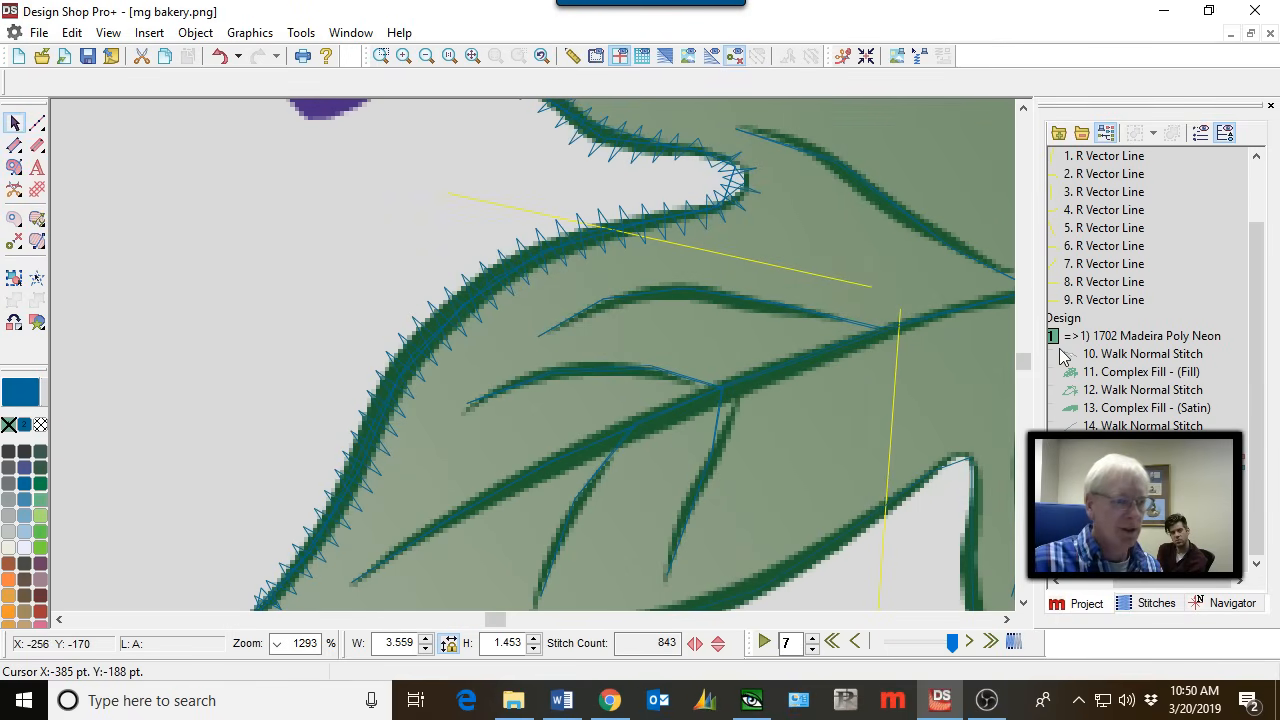
{"action": "left_click", "coordinate": [1084, 603]}
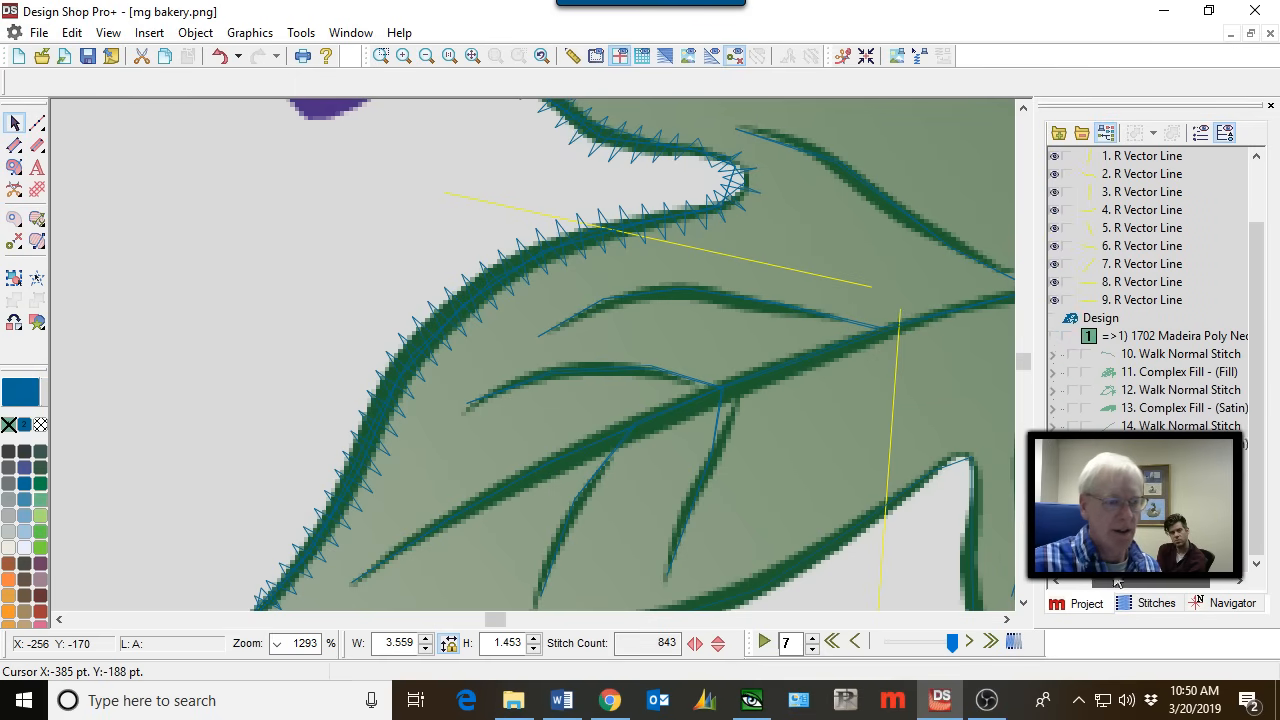
{"action": "left_click", "coordinate": [1057, 338]}
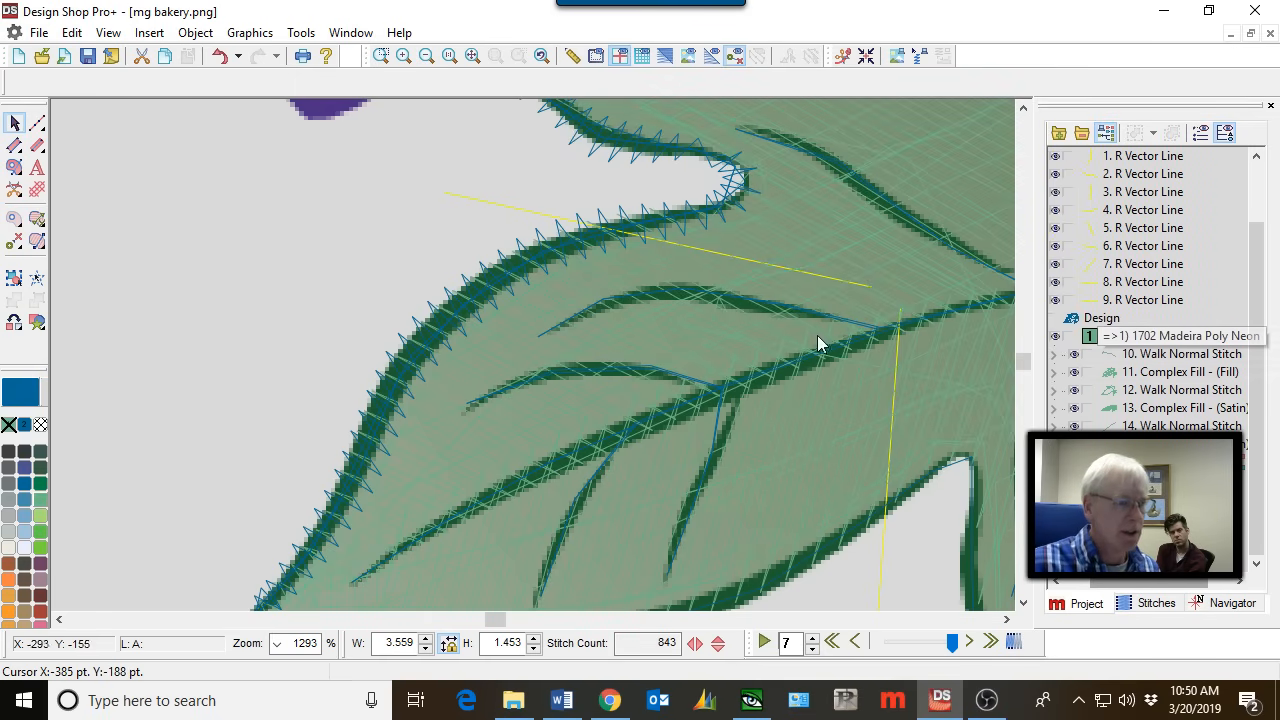
Add a point to the upper satin fill's edge beneath the leaf's upper-left tip and pull it outward under the border.
{"action": "left_click", "coordinate": [709, 316]}
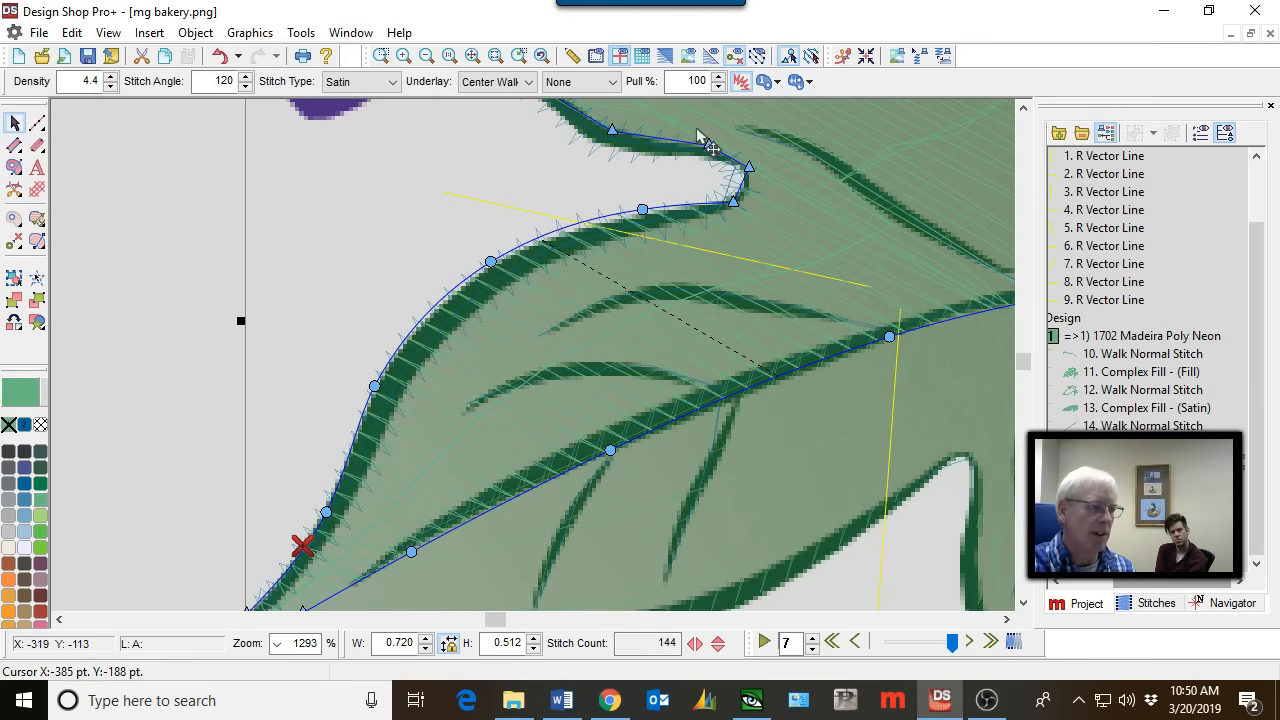
{"action": "scroll", "coordinate": [640, 155], "scroll_direction": "down", "scroll_amount": 2}
{"action": "scroll", "coordinate": [636, 152], "scroll_direction": "up", "scroll_amount": 2}
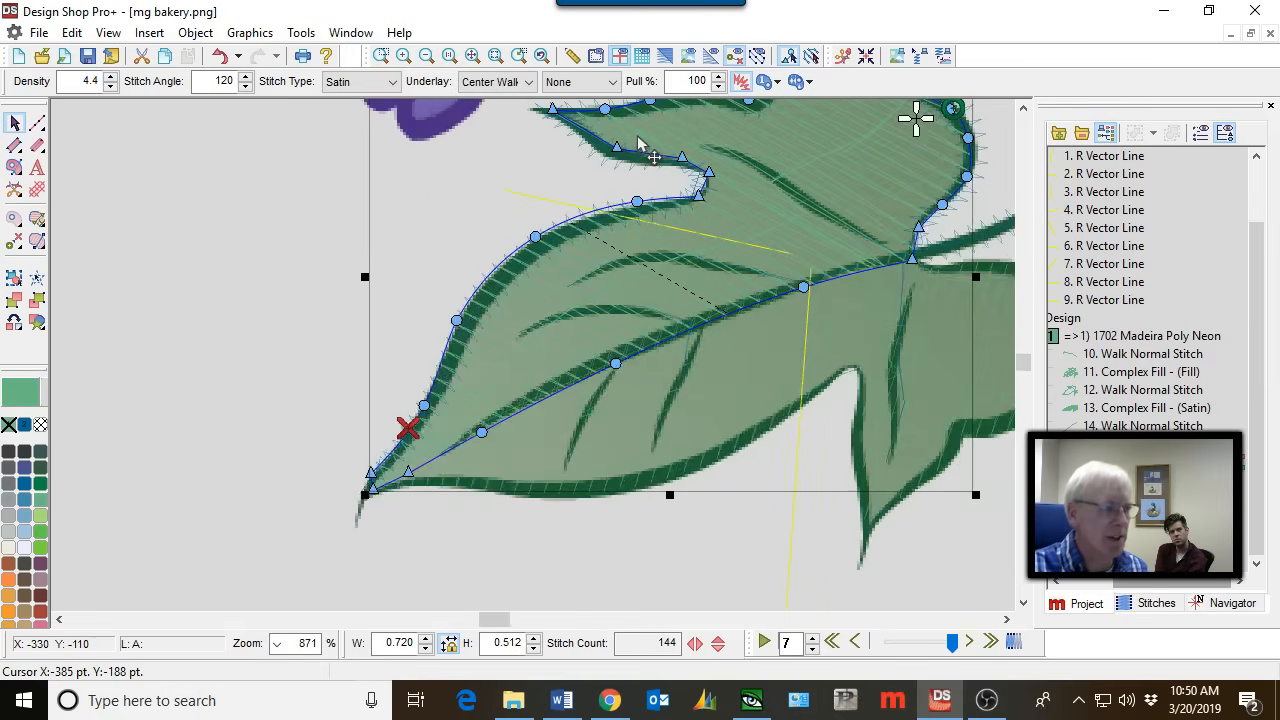
{"action": "double_click", "coordinate": [603, 163]}
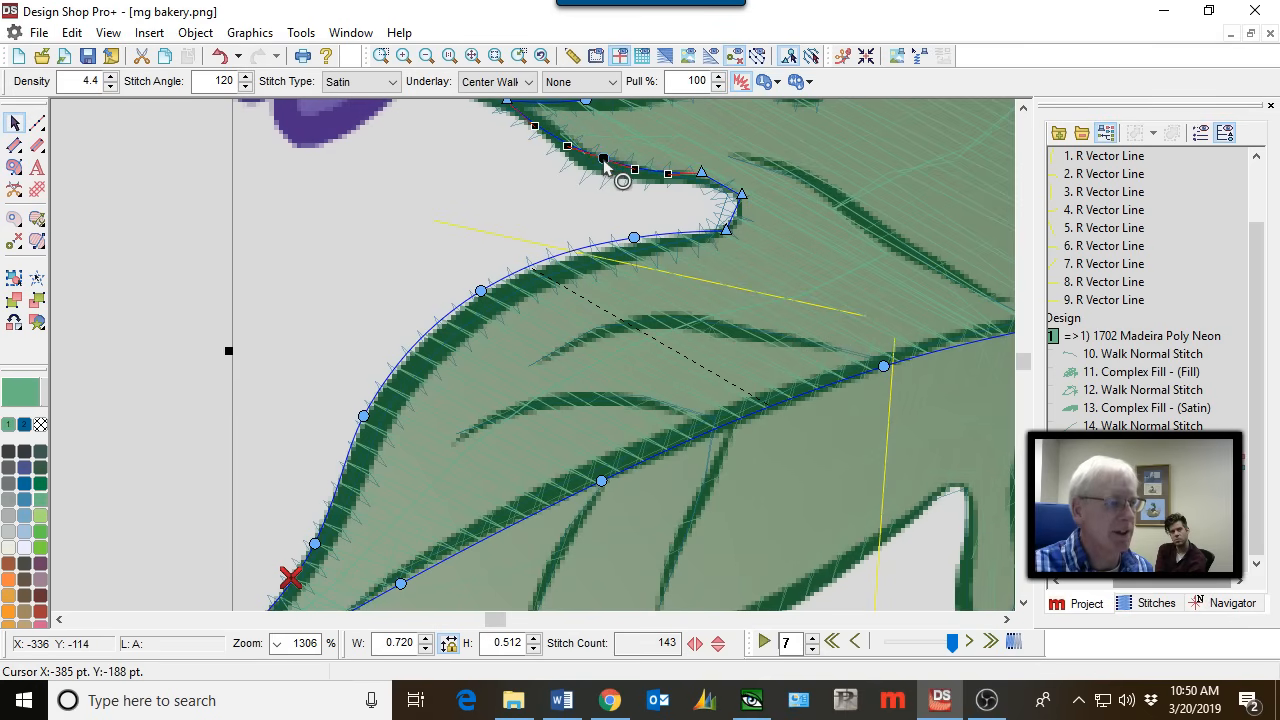
{"action": "left_click_drag", "start_coordinate": [603, 163], "coordinate": [589, 175]}
{"action": "scroll", "coordinate": [610, 178], "scroll_direction": "up", "scroll_amount": 2}
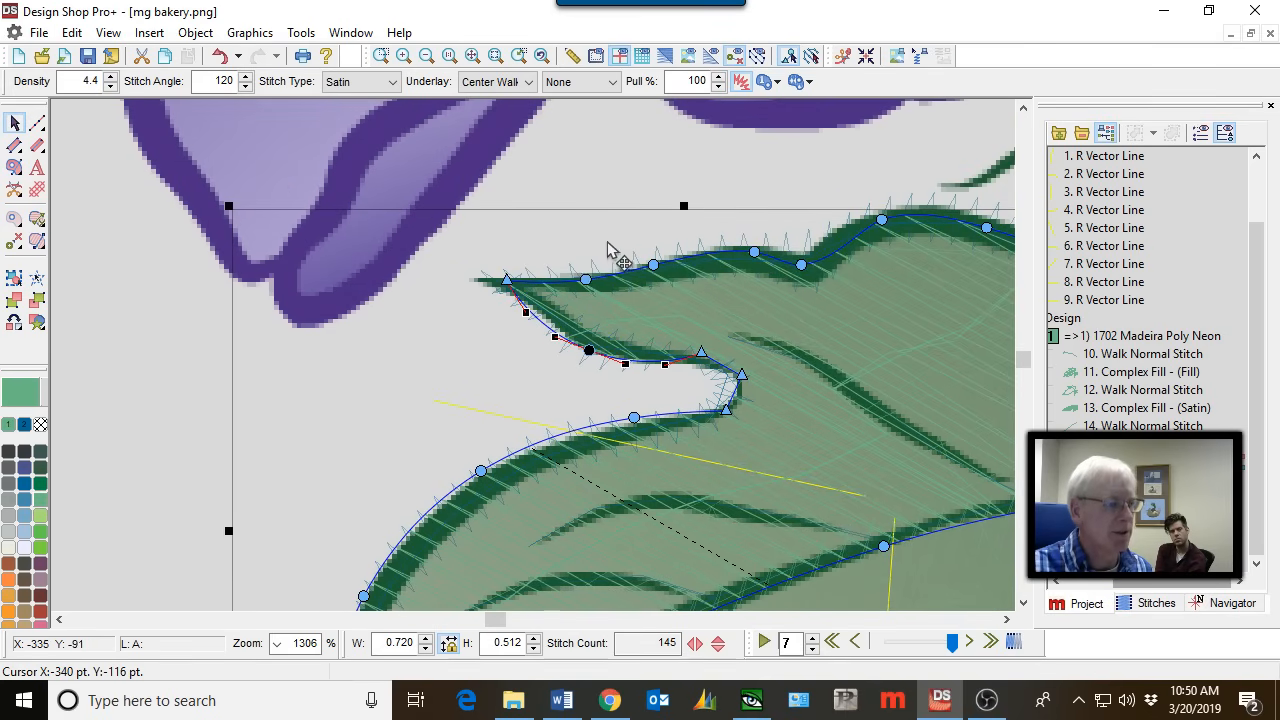
Select the points along the satin fill's upper edge and shift them together outward under the border.
{"action": "scroll", "coordinate": [978, 232], "scroll_direction": "right", "scroll_amount": 1}
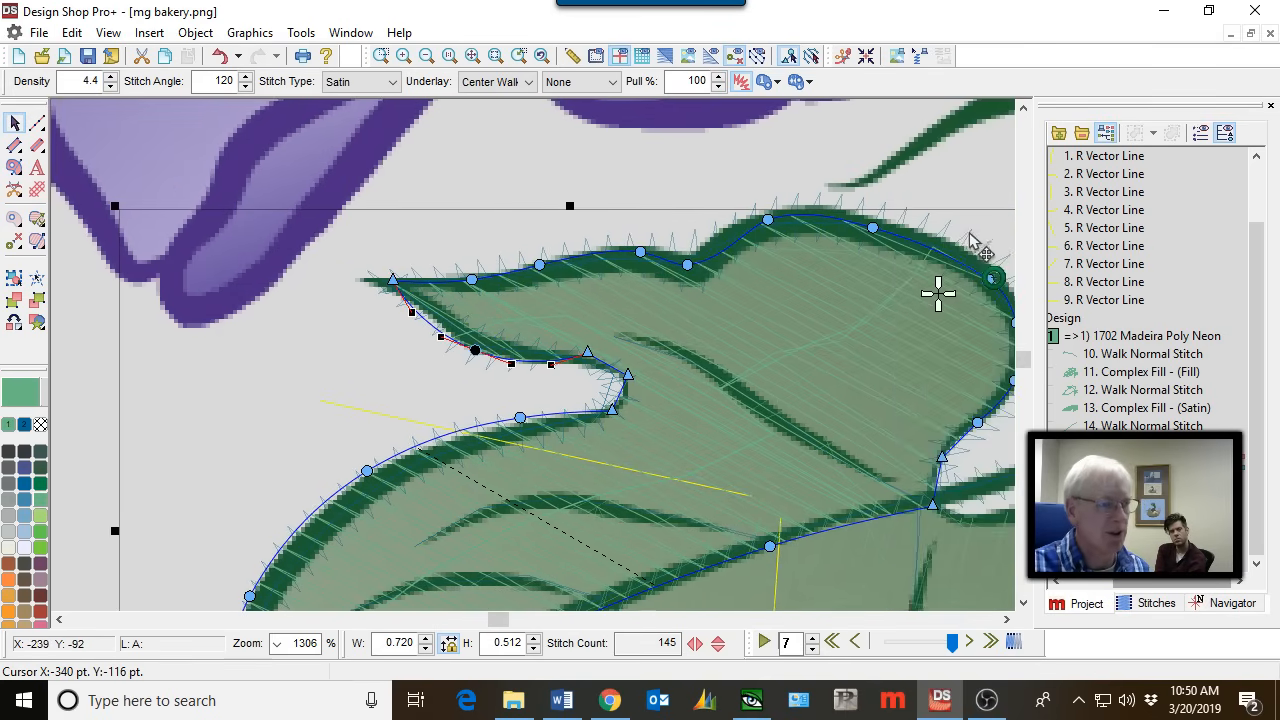
{"action": "left_click_drag", "start_coordinate": [420, 157], "coordinate": [962, 292]}
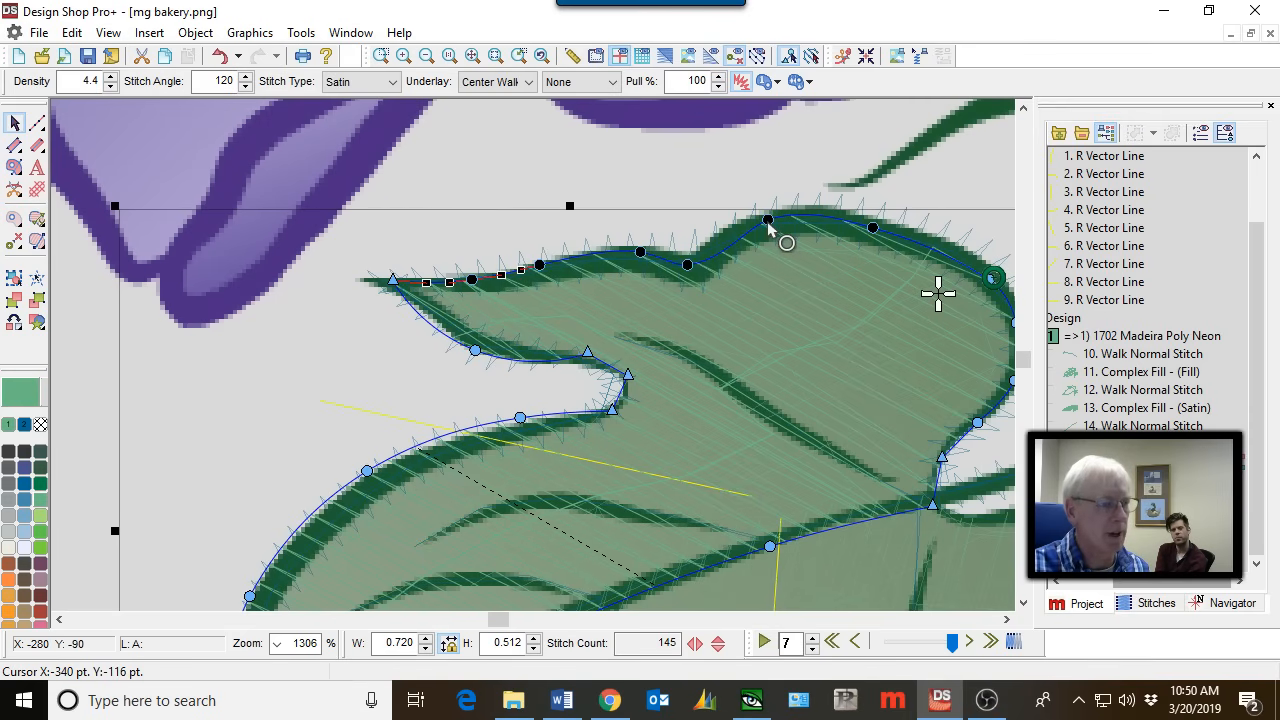
{"action": "left_click_drag", "start_coordinate": [768, 220], "coordinate": [762, 205]}
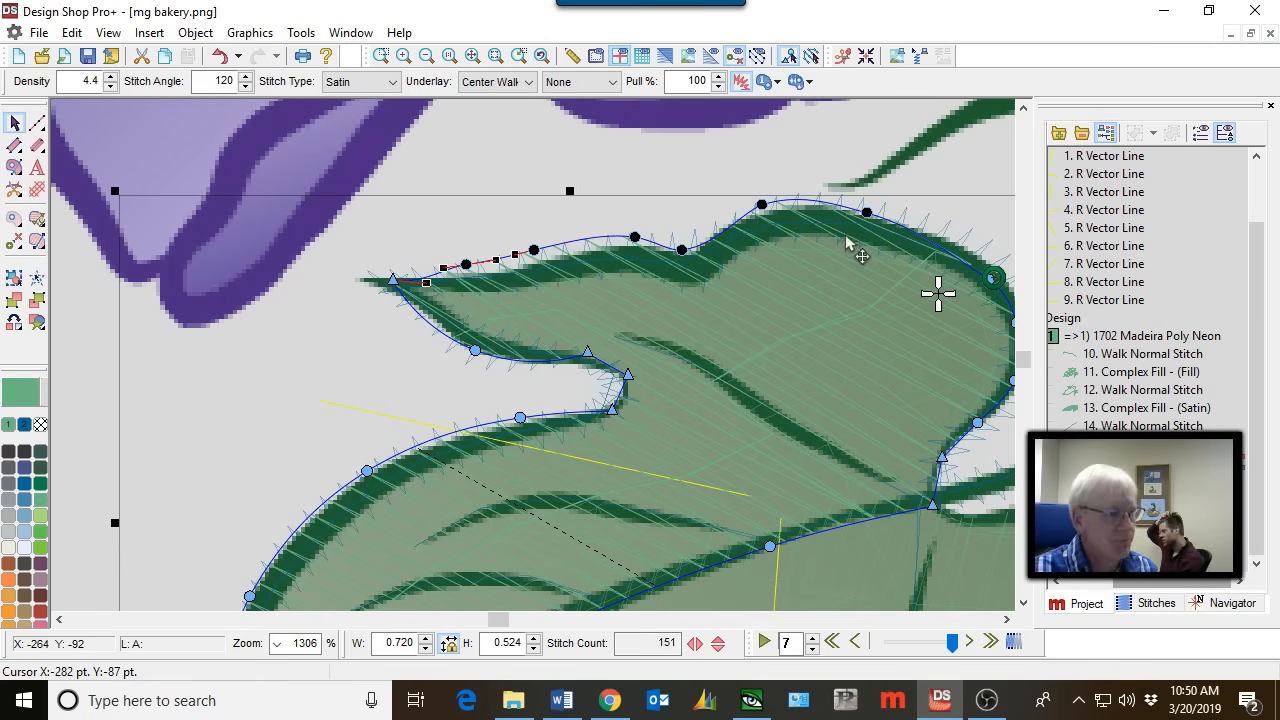
{"action": "scroll", "coordinate": [658, 355], "scroll_direction": "down", "scroll_amount": 3}
{"action": "scroll", "coordinate": [658, 355], "scroll_direction": "down", "scroll_amount": 2}
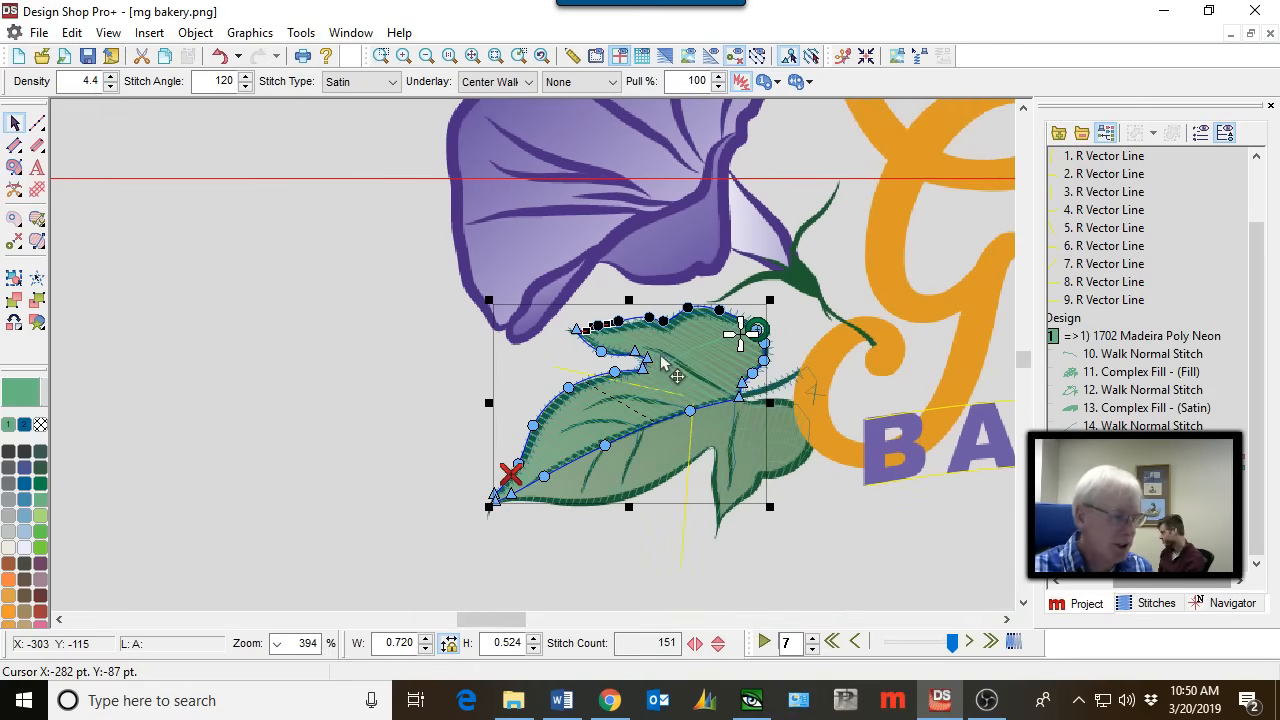
{"action": "left_click", "coordinate": [837, 553]}
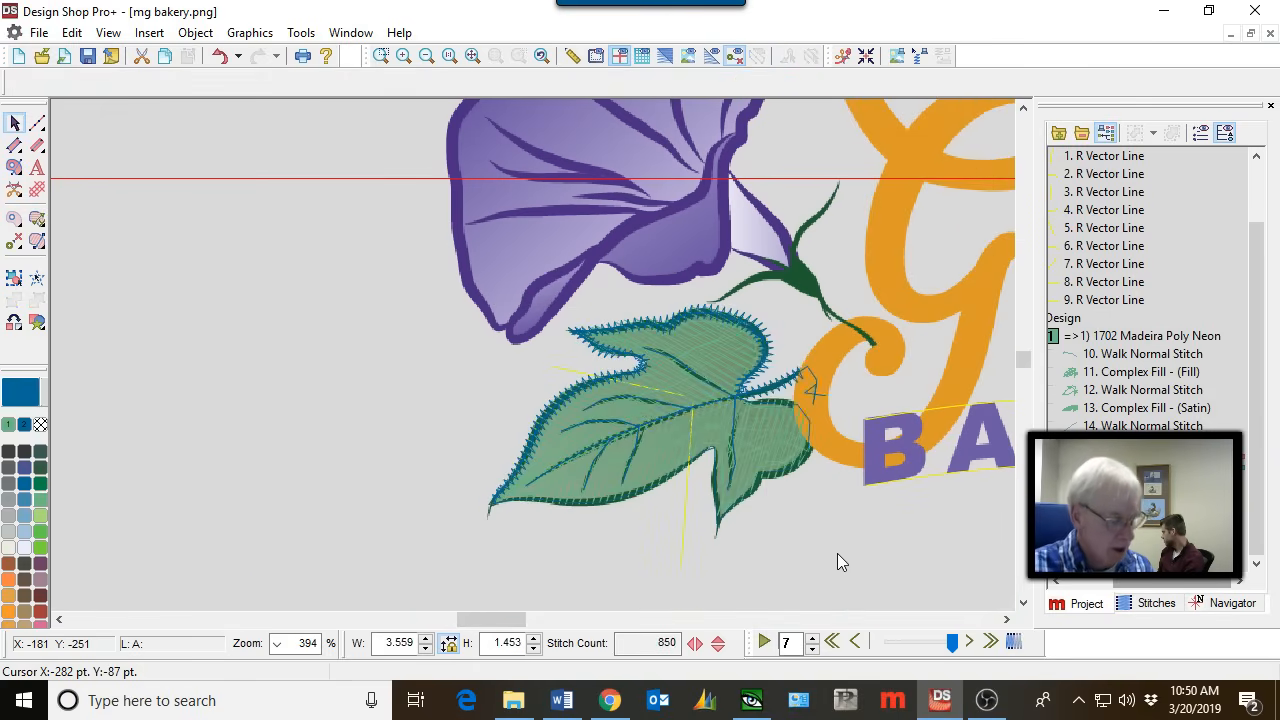
{"action": "scroll", "coordinate": [837, 553], "scroll_direction": "left", "scroll_amount": 2}
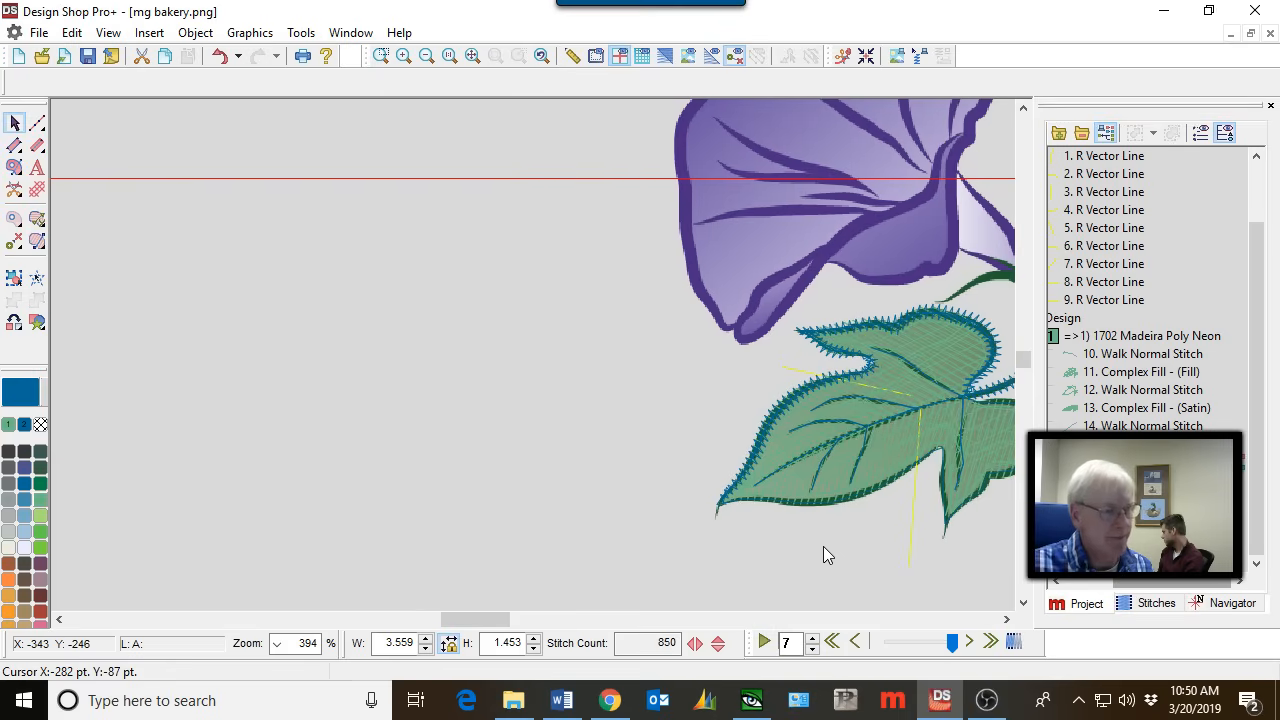
{"action": "scroll", "coordinate": [823, 546], "scroll_direction": "right", "scroll_amount": 4}
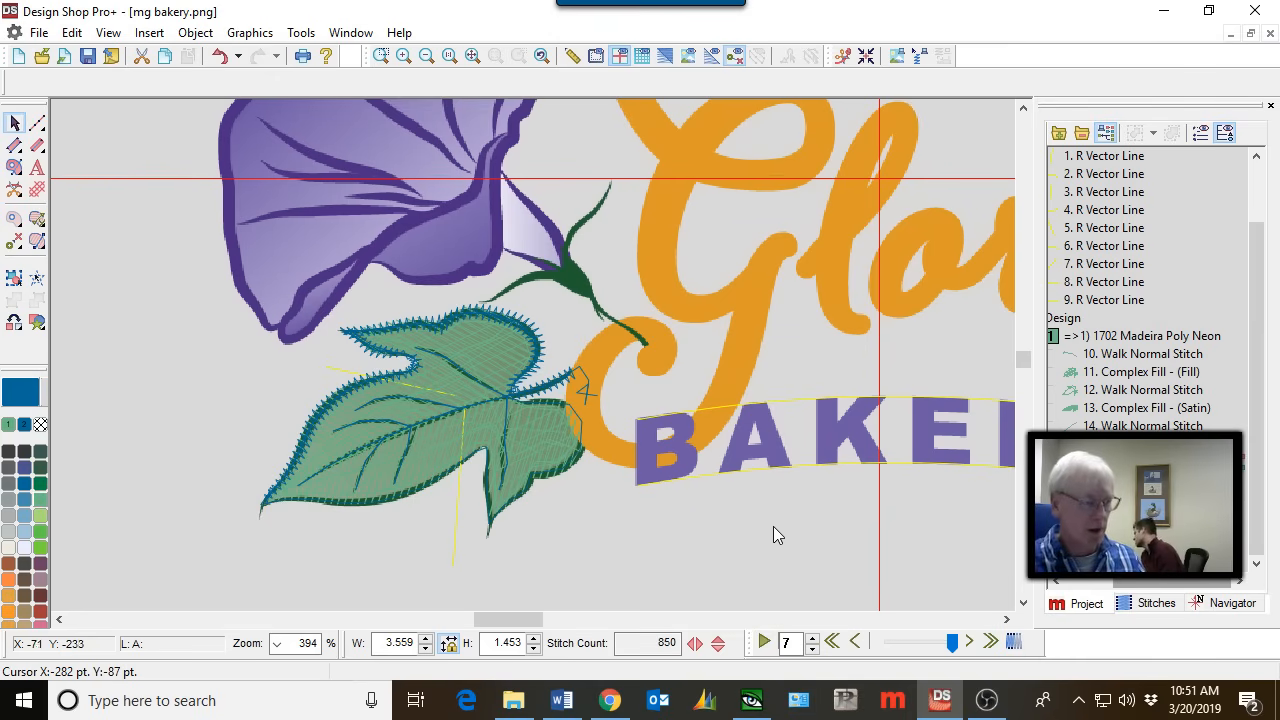
{"action": "scroll", "coordinate": [773, 526], "scroll_direction": "down", "scroll_amount": 2}
{"action": "scroll", "coordinate": [774, 526], "scroll_direction": "right", "scroll_amount": 3}
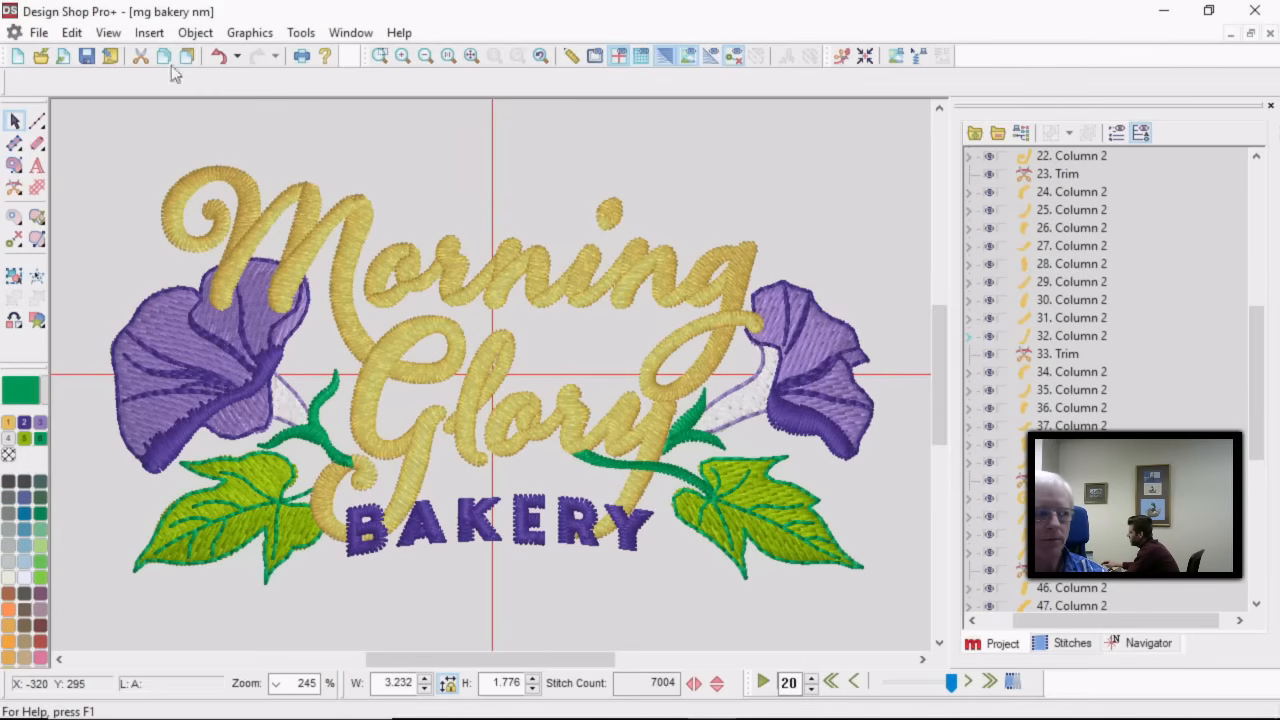
Review the Top Stitching properties for Satin elements in the mg bakery nm design.
{"action": "left_click", "coordinate": [108, 32]}
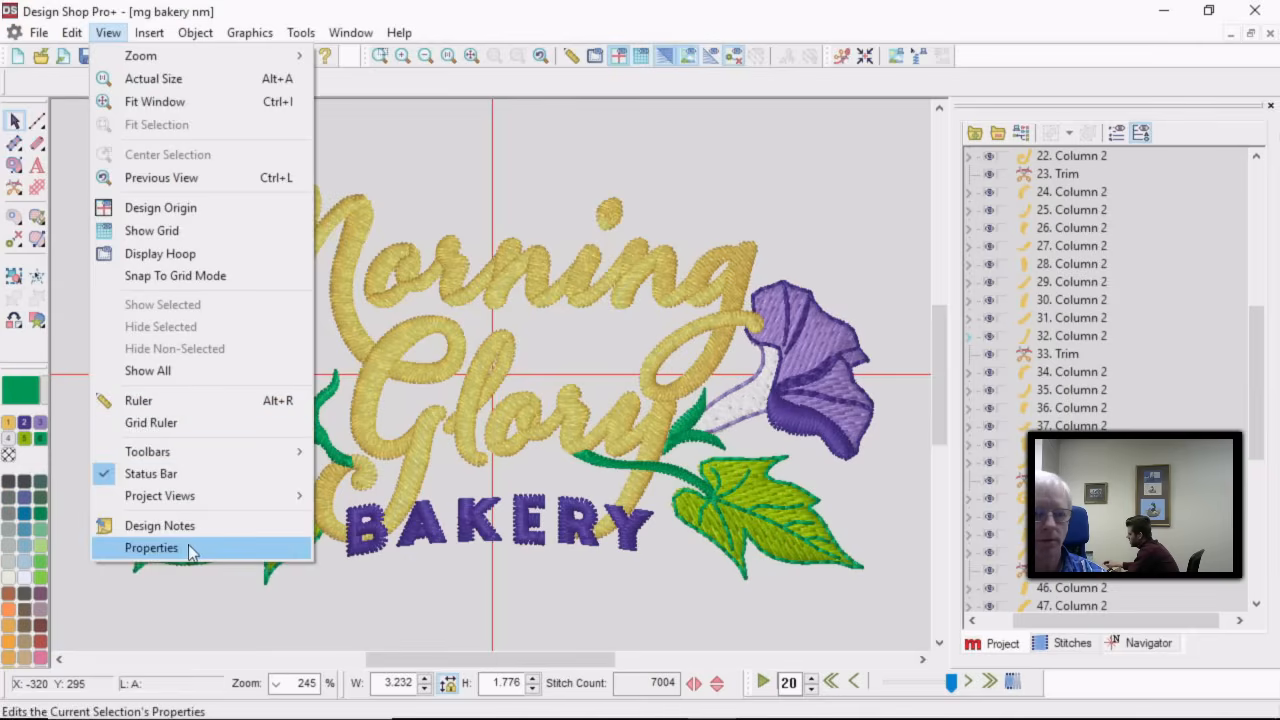
{"action": "left_click", "coordinate": [151, 548]}
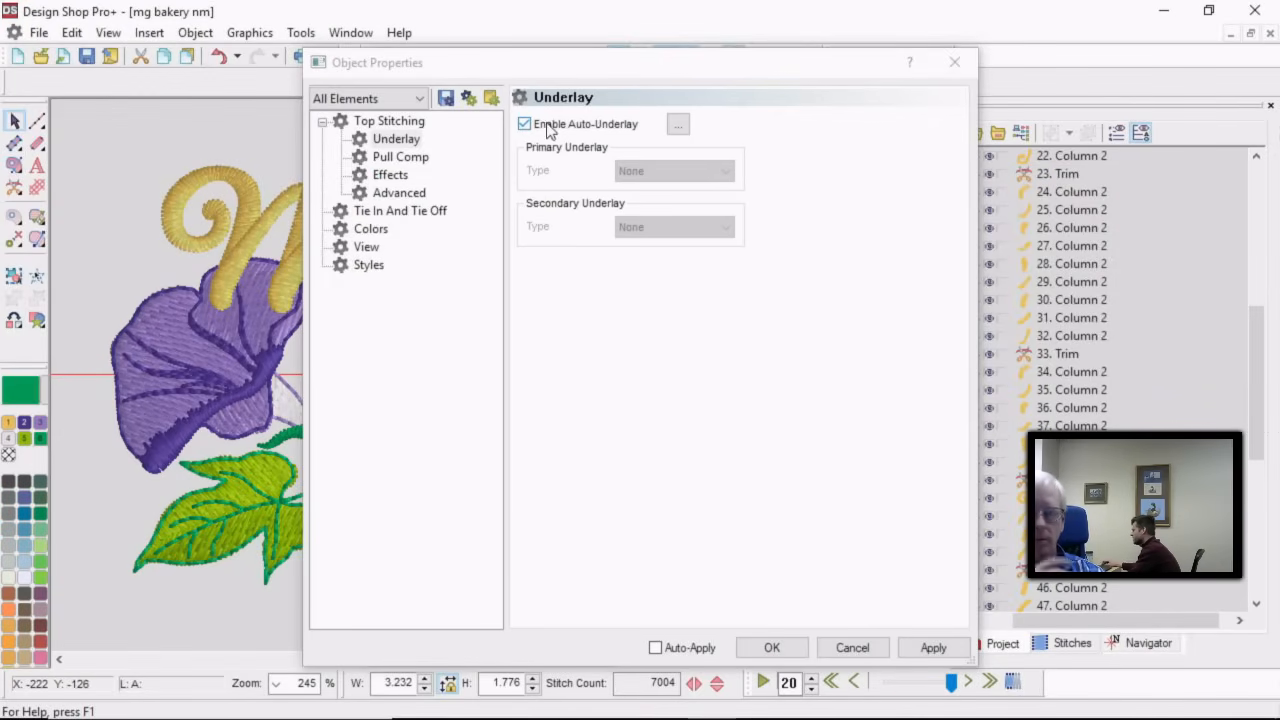
{"action": "left_click", "coordinate": [389, 122]}
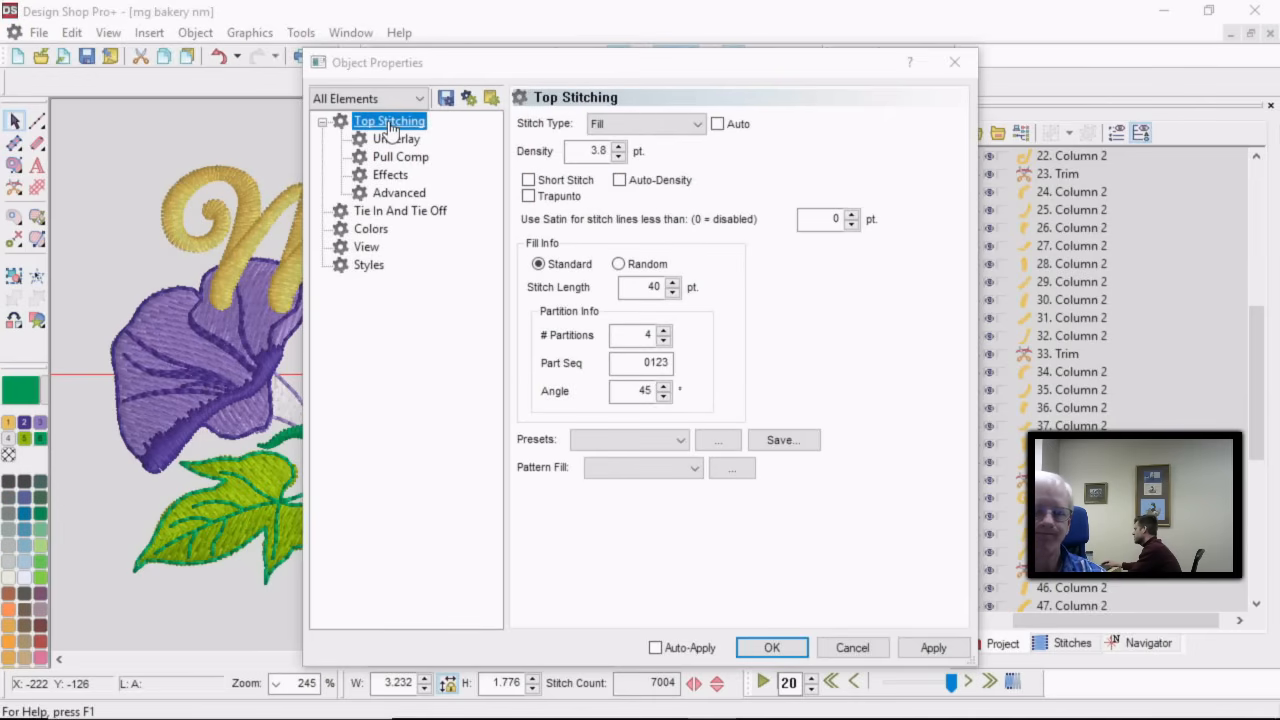
{"action": "left_click", "coordinate": [361, 99]}
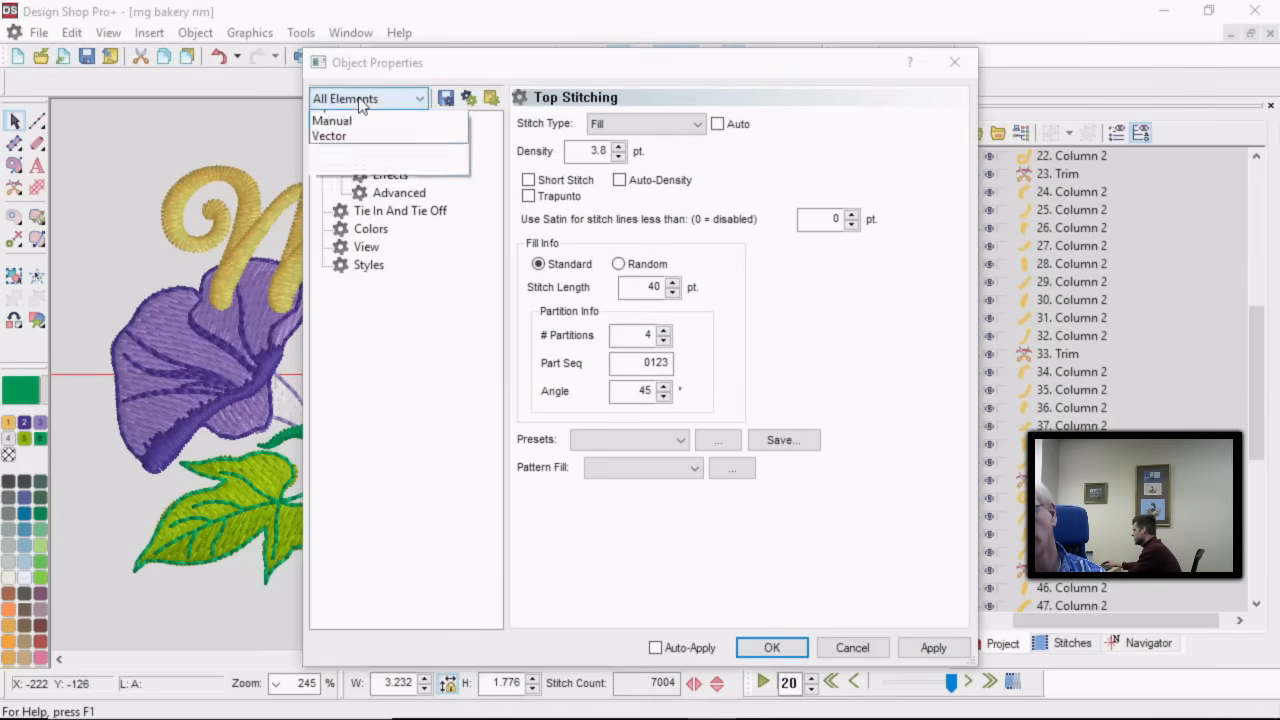
{"action": "left_click", "coordinate": [356, 179]}
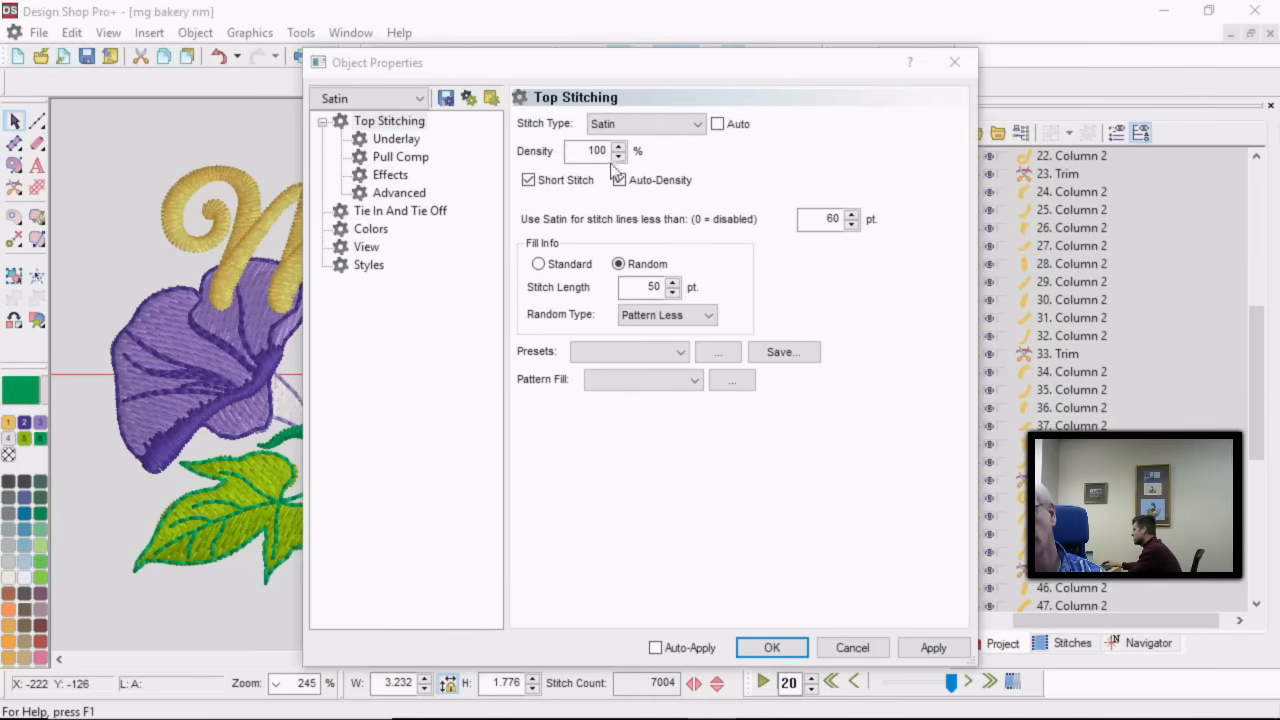
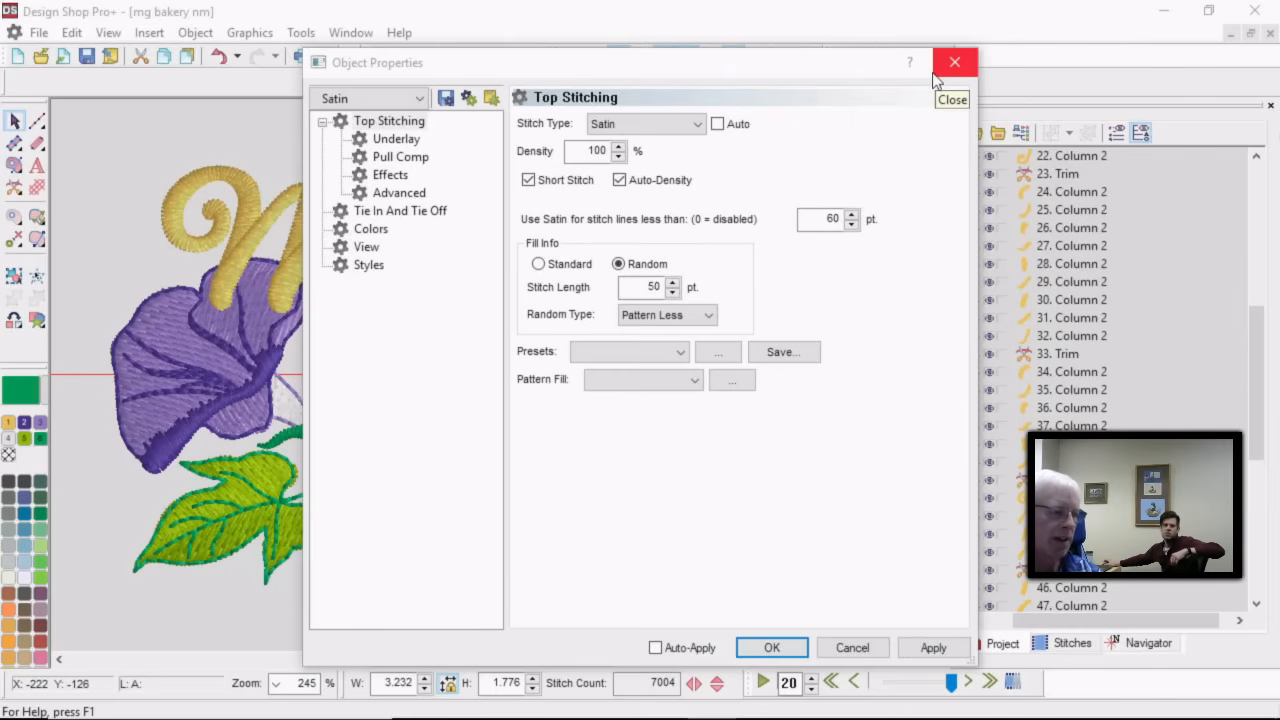
{"action": "left_click", "coordinate": [948, 68]}
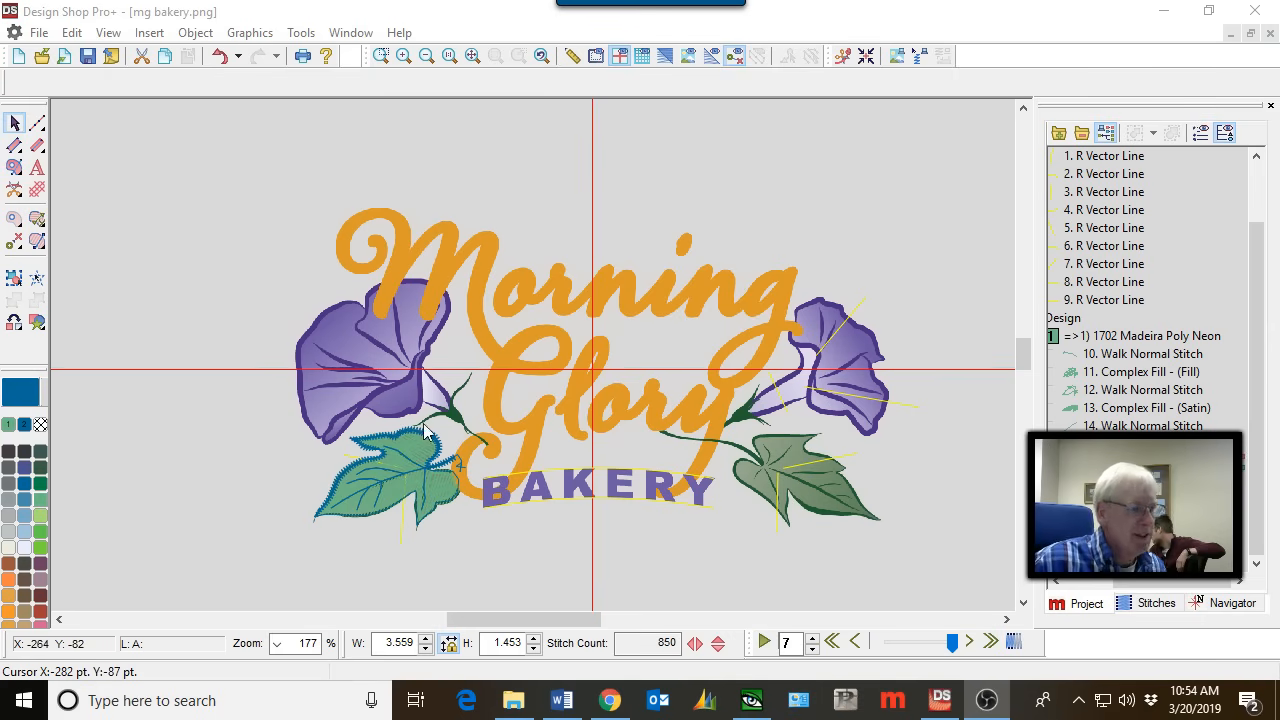
Switch to the mg bakery.ofm design and hide its whole Vector List.
{"action": "left_click", "coordinate": [351, 32]}
{"action": "left_click", "coordinate": [415, 226]}
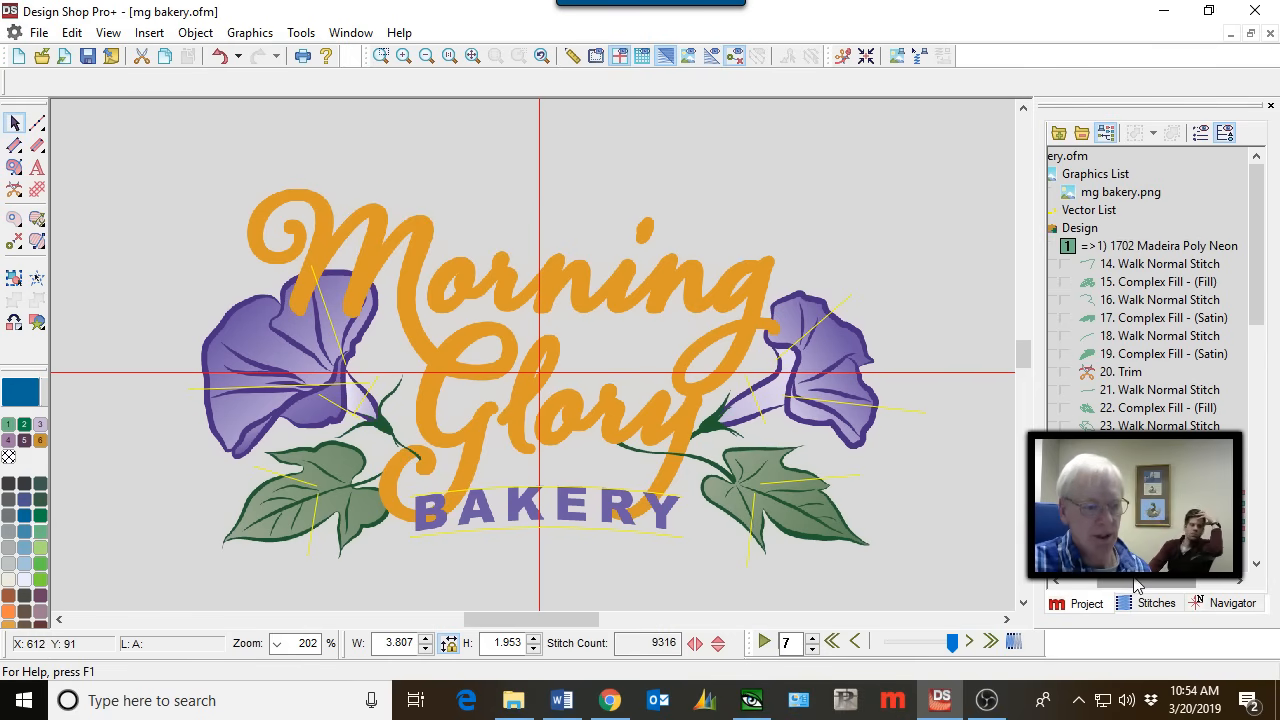
{"action": "left_click_drag", "start_coordinate": [1134, 582], "coordinate": [1083, 581]}
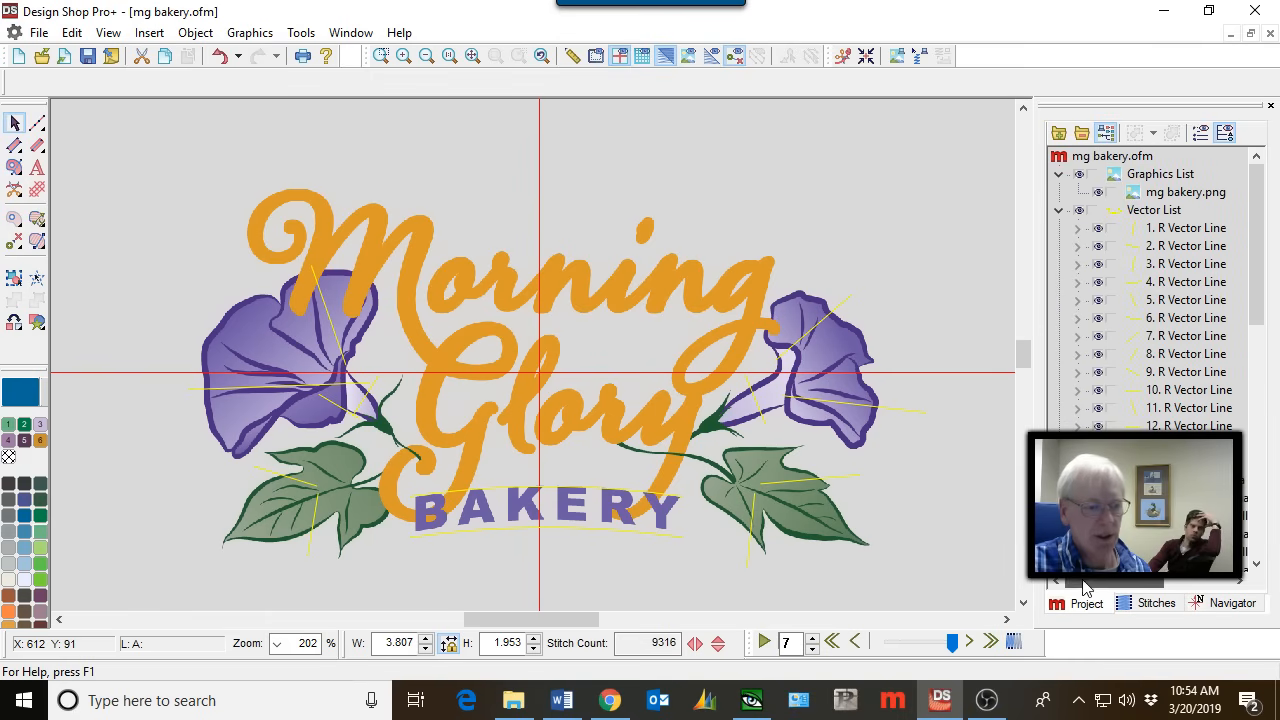
{"action": "left_click", "coordinate": [1079, 210]}
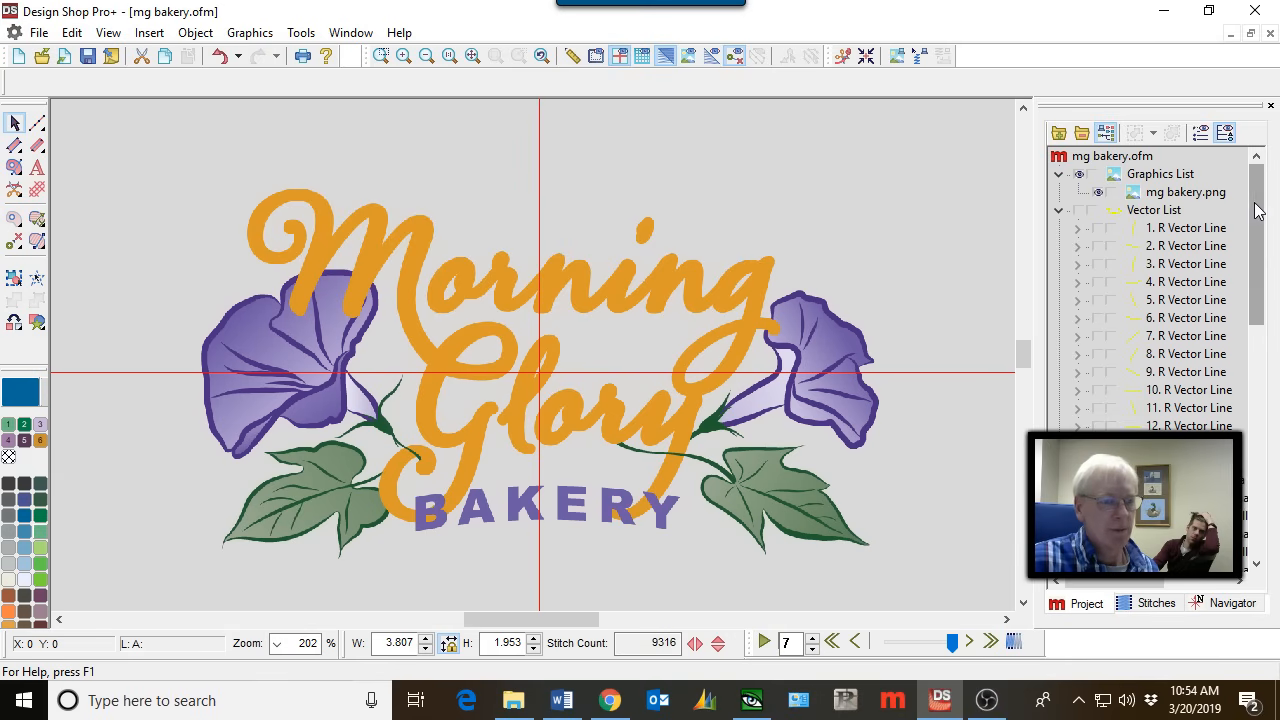
Show the design's first colour, 1702, and examine the light green stitch fills on both leaves.
{"action": "left_click_drag", "start_coordinate": [1258, 210], "coordinate": [1271, 266]}
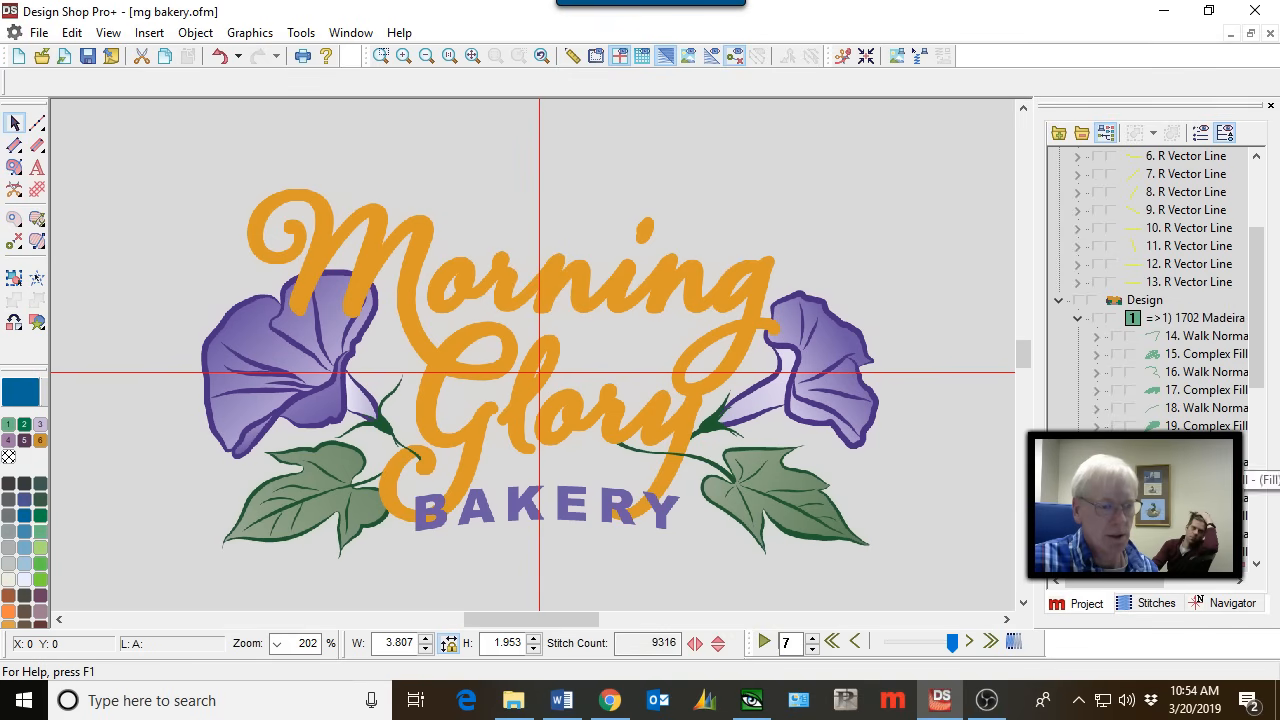
{"action": "left_click", "coordinate": [1097, 319]}
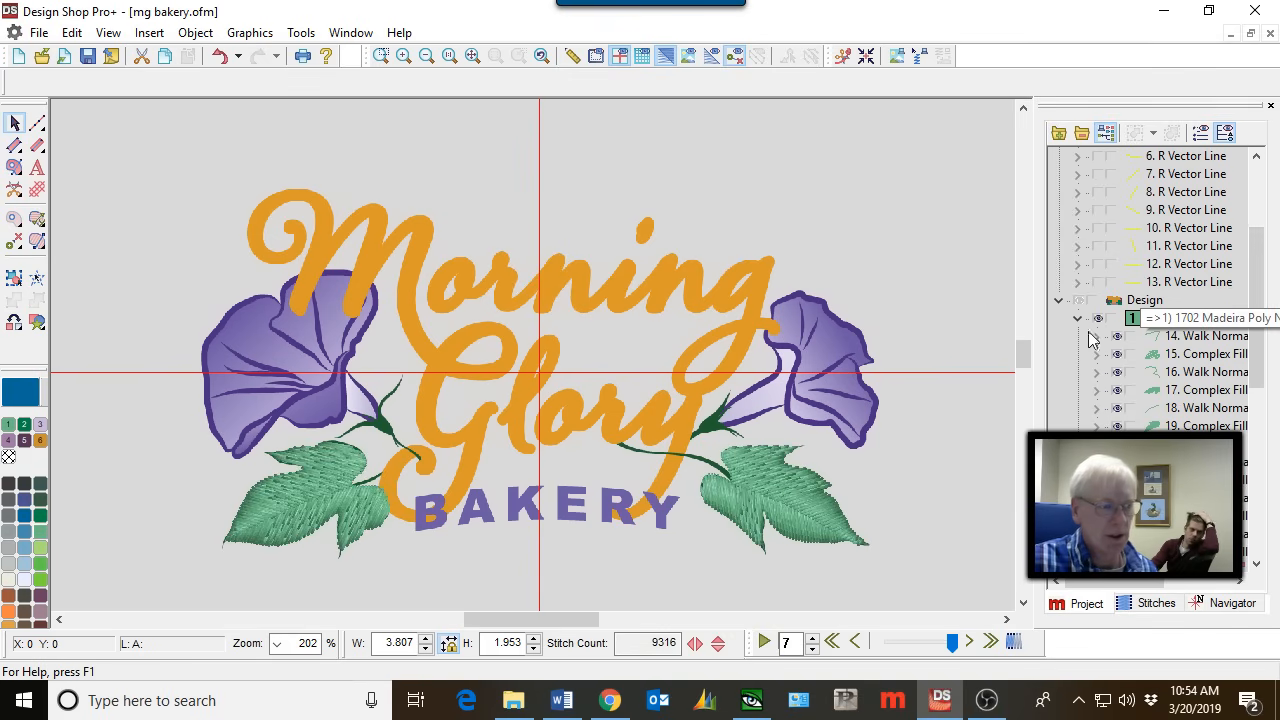
{"action": "scroll", "coordinate": [331, 440], "scroll_direction": "up", "scroll_amount": 1}
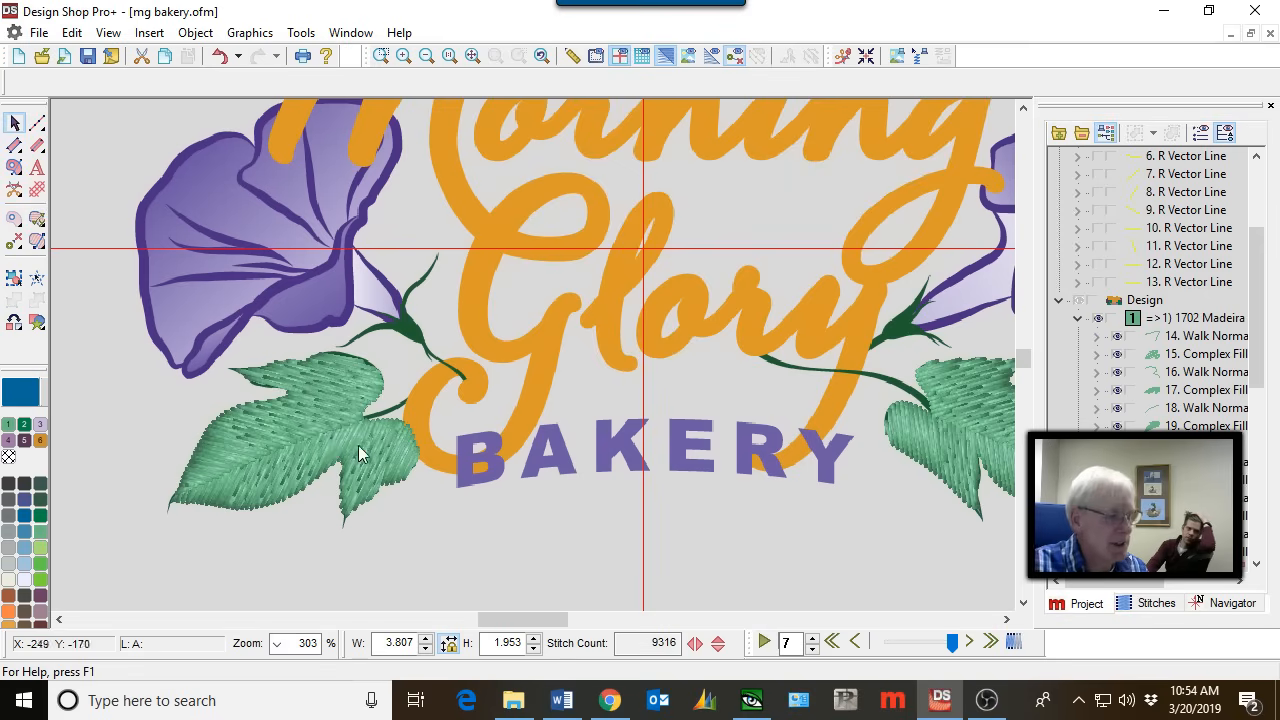
{"action": "scroll", "coordinate": [358, 446], "scroll_direction": "right", "scroll_amount": 1}
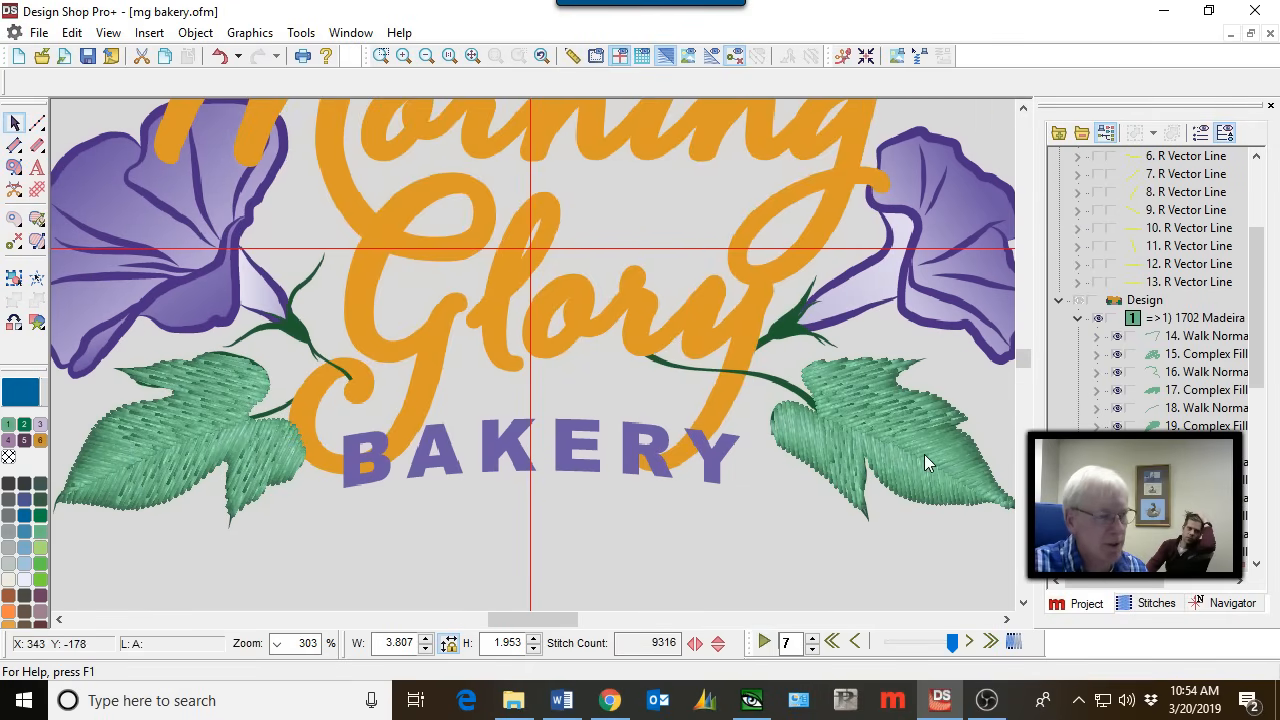
{"action": "scroll", "coordinate": [924, 454], "scroll_direction": "down", "scroll_amount": 1}
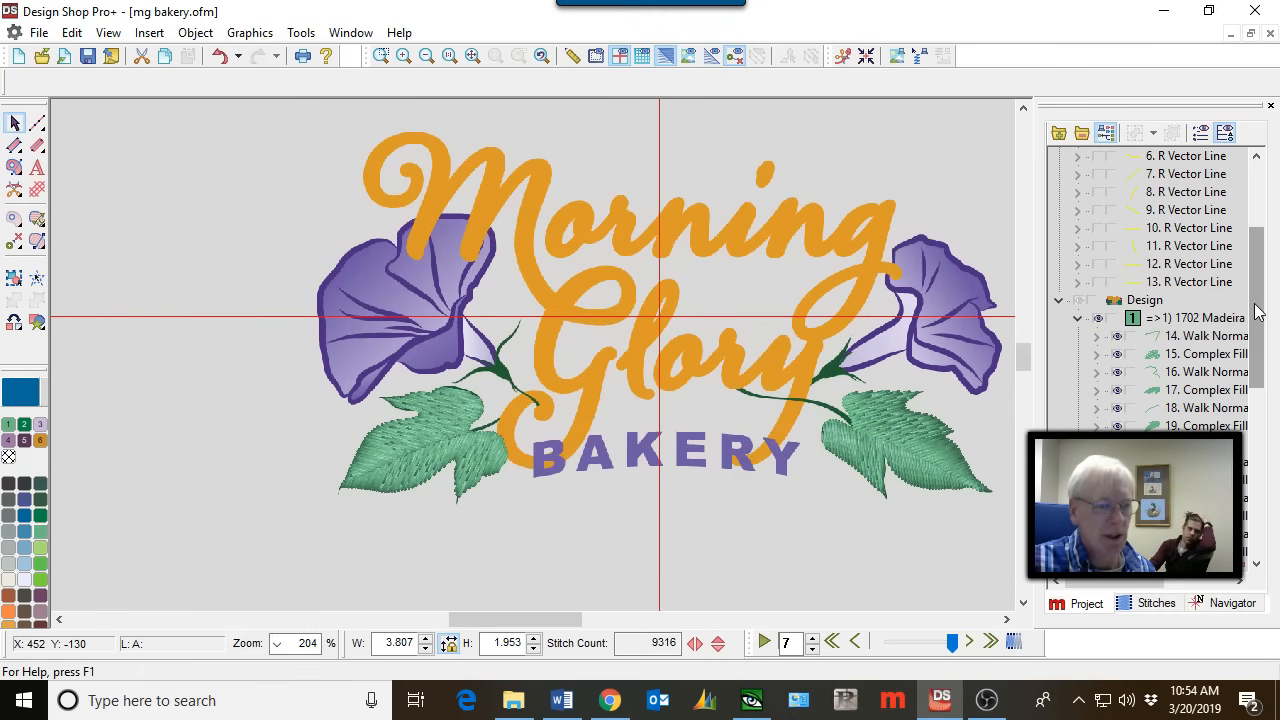
Show the 1651 dark green colour and inspect walk stitch 28 and column 29 on the left leaf's vein and stem.
{"action": "left_click_drag", "start_coordinate": [1258, 311], "coordinate": [1258, 379]}
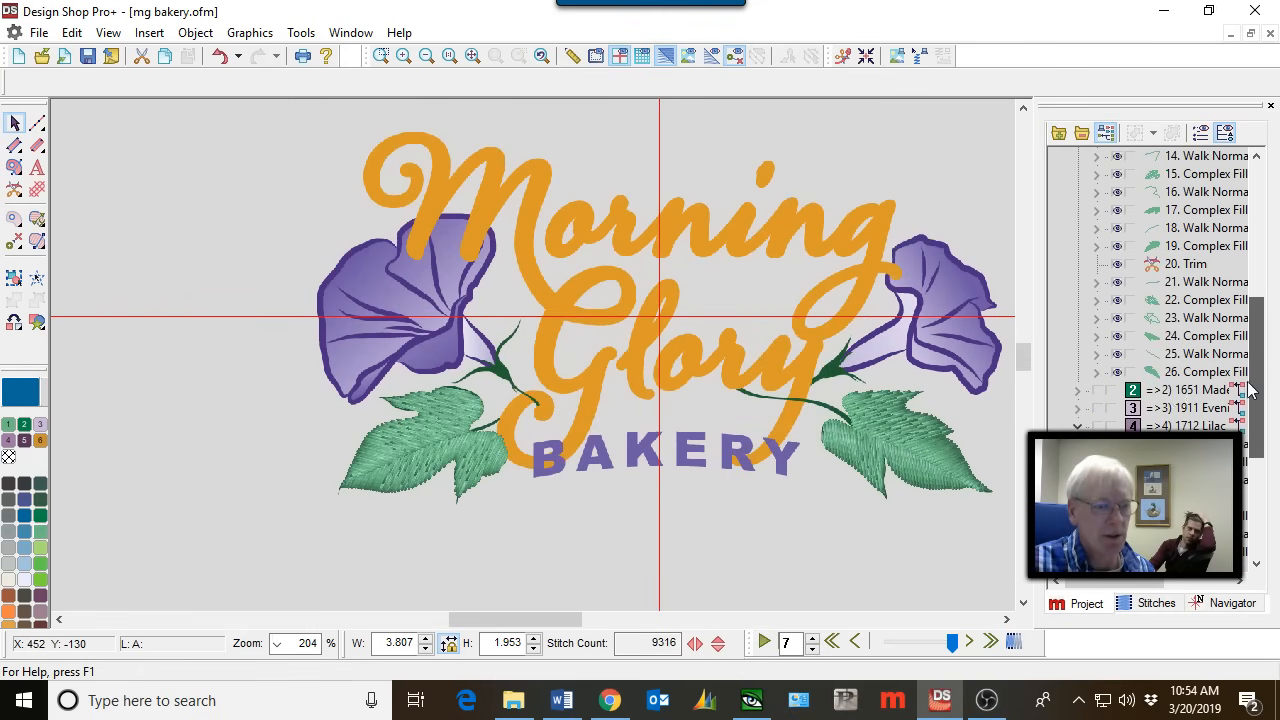
{"action": "left_click", "coordinate": [1098, 392]}
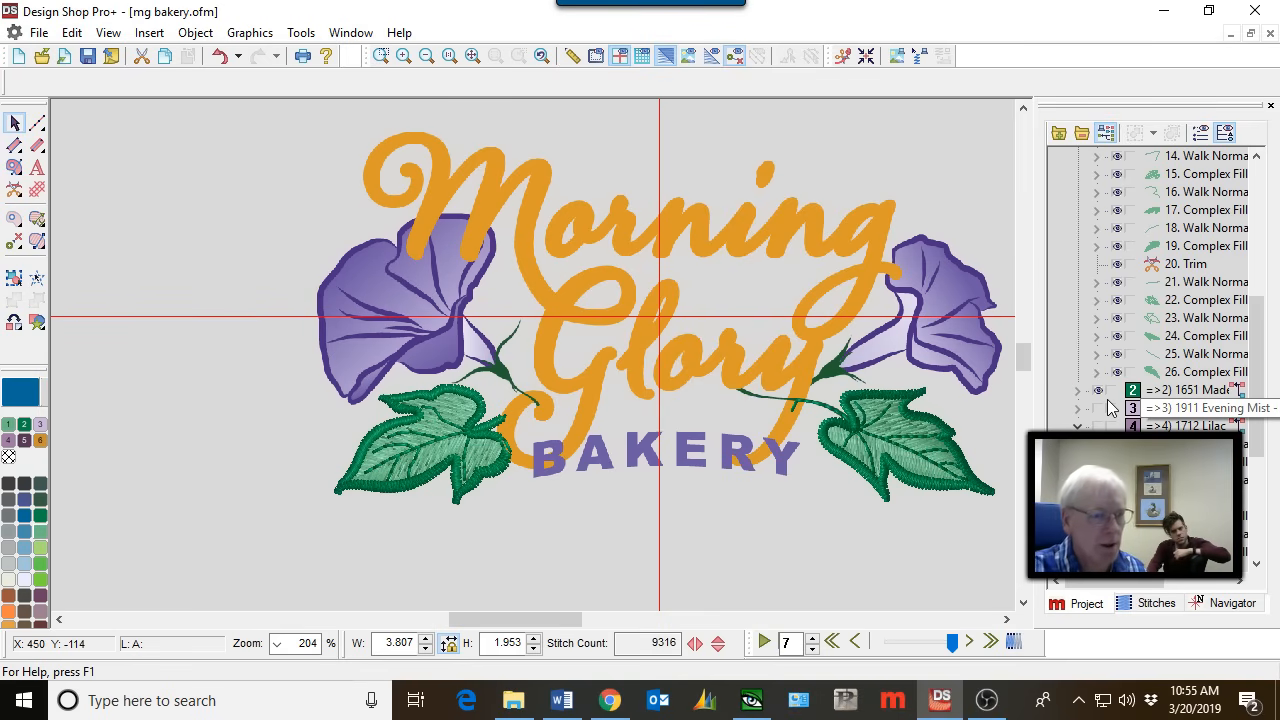
{"action": "left_click", "coordinate": [1078, 391]}
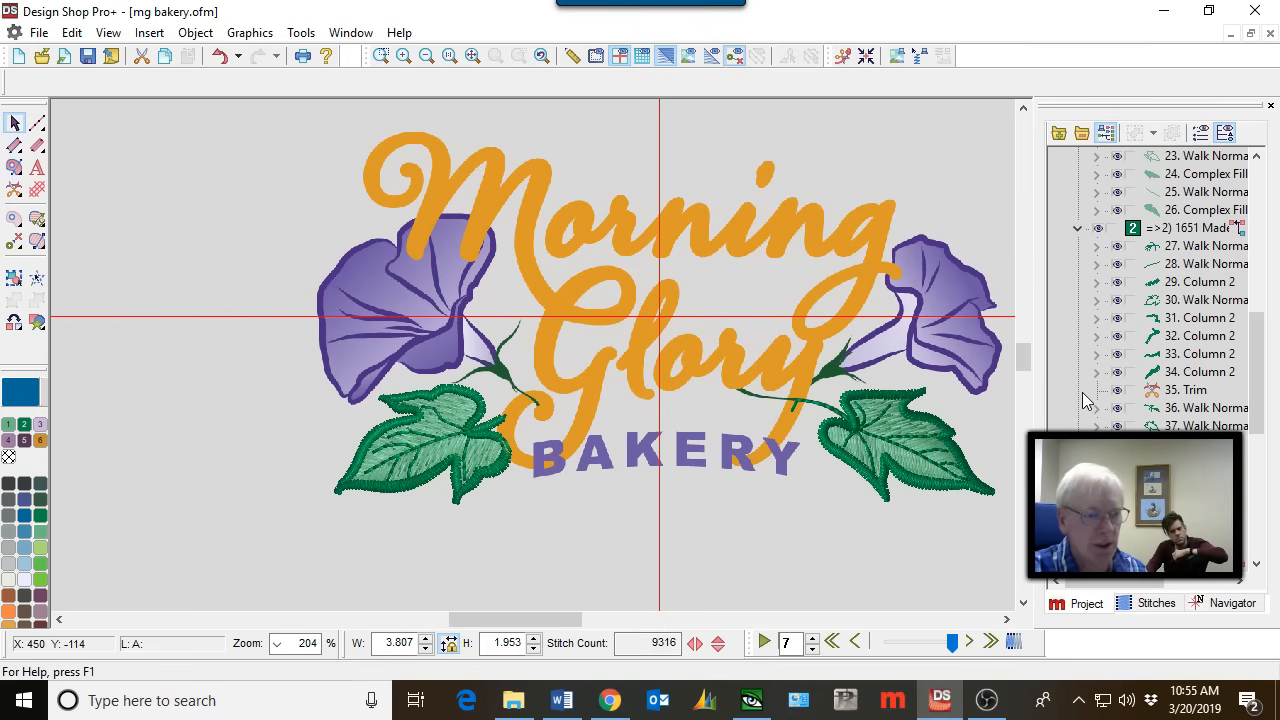
{"action": "left_click", "coordinate": [1203, 265]}
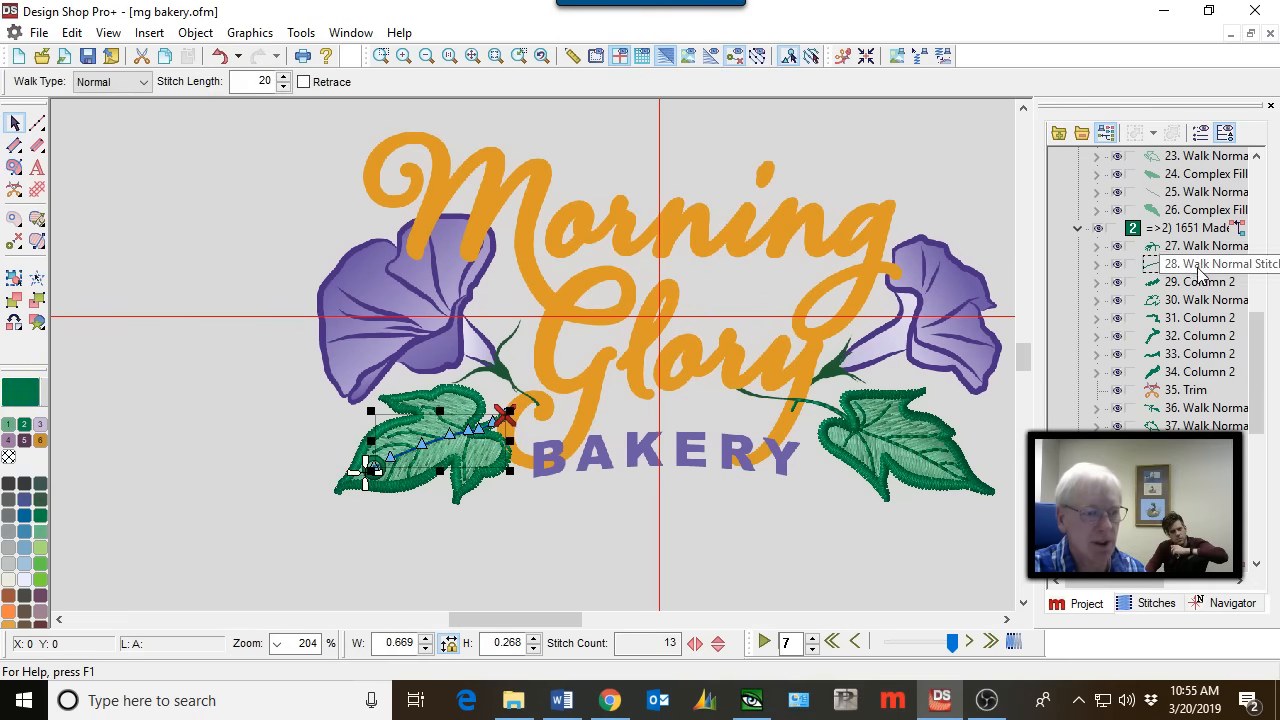
{"action": "left_click", "coordinate": [1200, 282]}
{"action": "scroll", "coordinate": [560, 395], "scroll_direction": "up", "scroll_amount": 2}
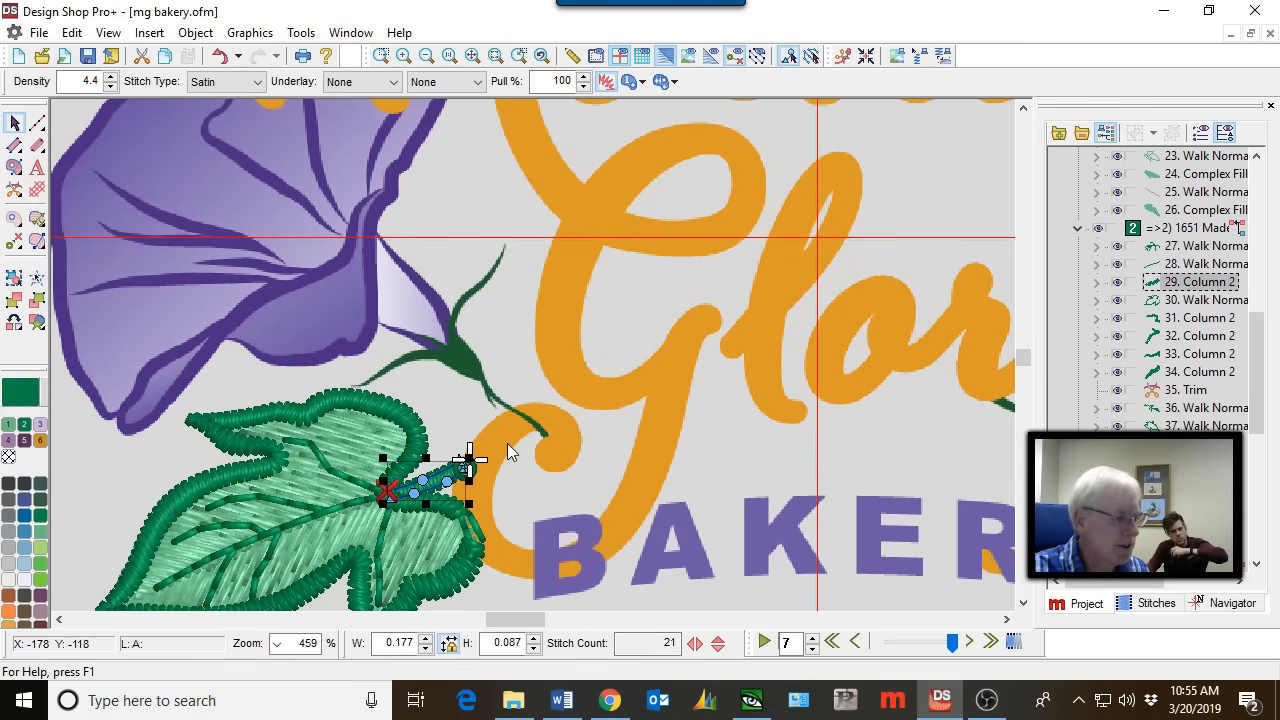
{"action": "scroll", "coordinate": [546, 430], "scroll_direction": "down", "scroll_amount": 3}
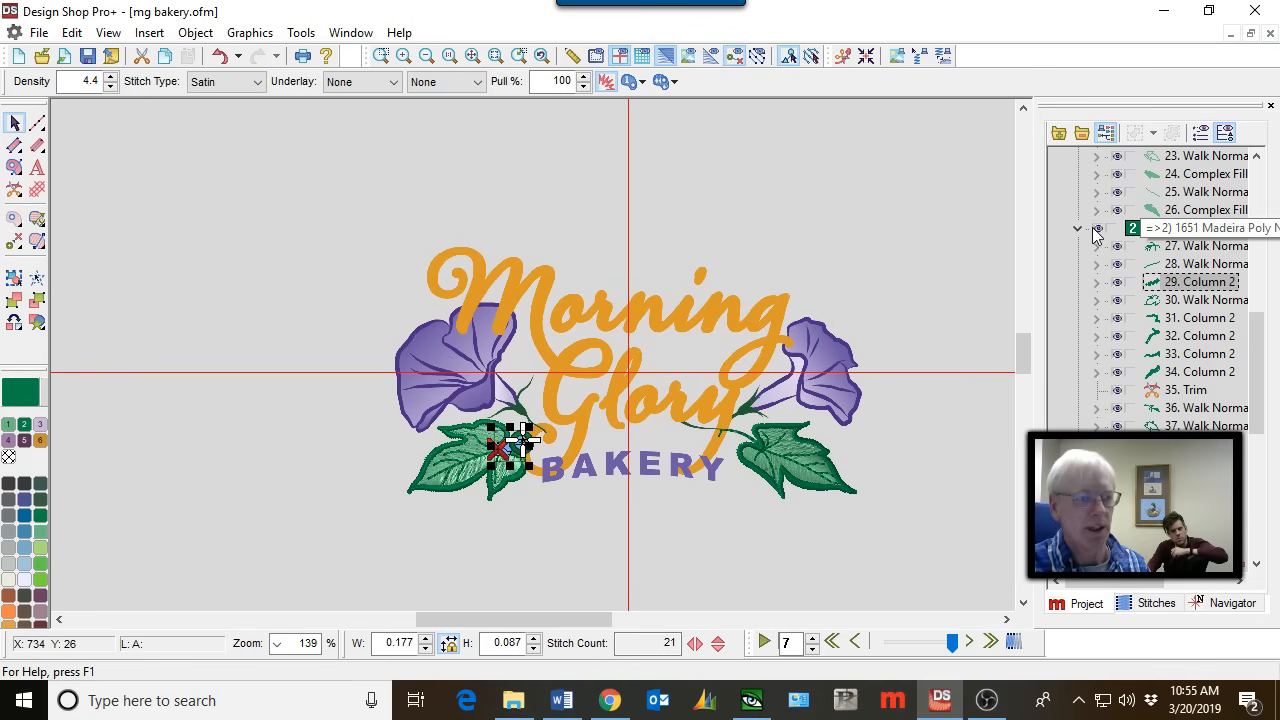
Show the 1911 Evening Mist and 1712 Lilac colours that fill the two flowers.
{"action": "left_click_drag", "start_coordinate": [1250, 334], "coordinate": [1275, 405]}
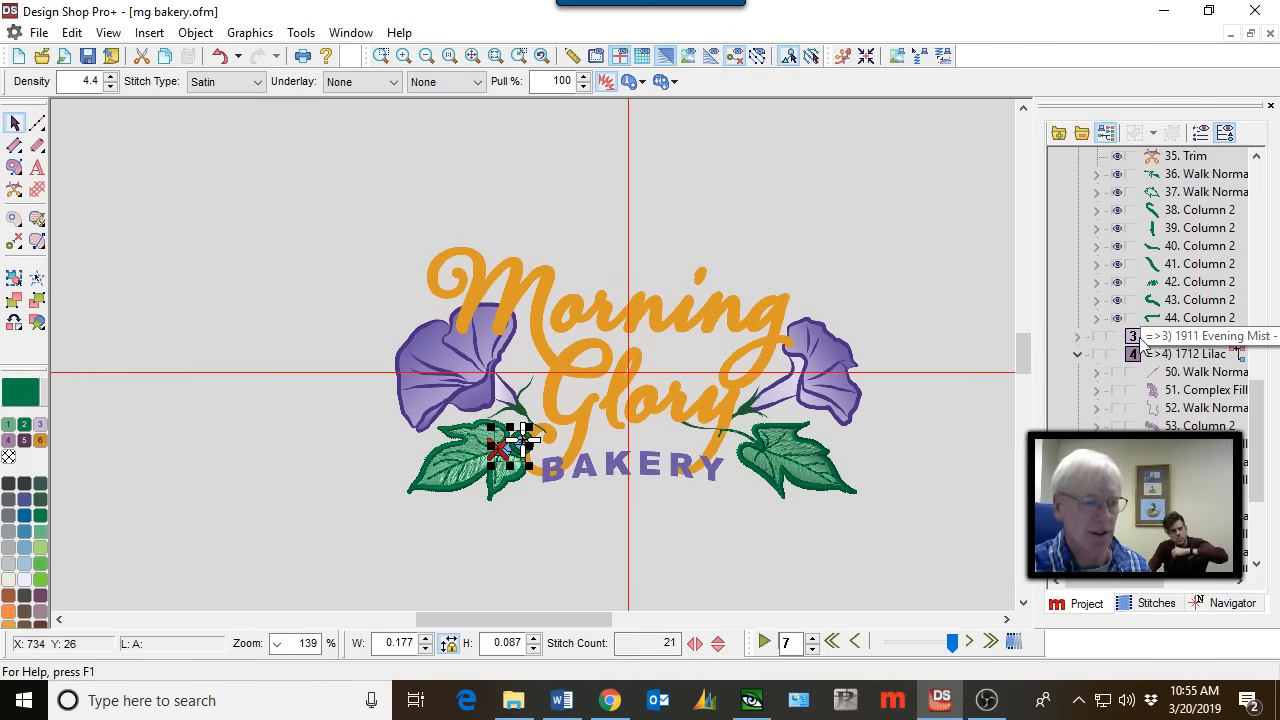
{"action": "left_click", "coordinate": [1098, 337]}
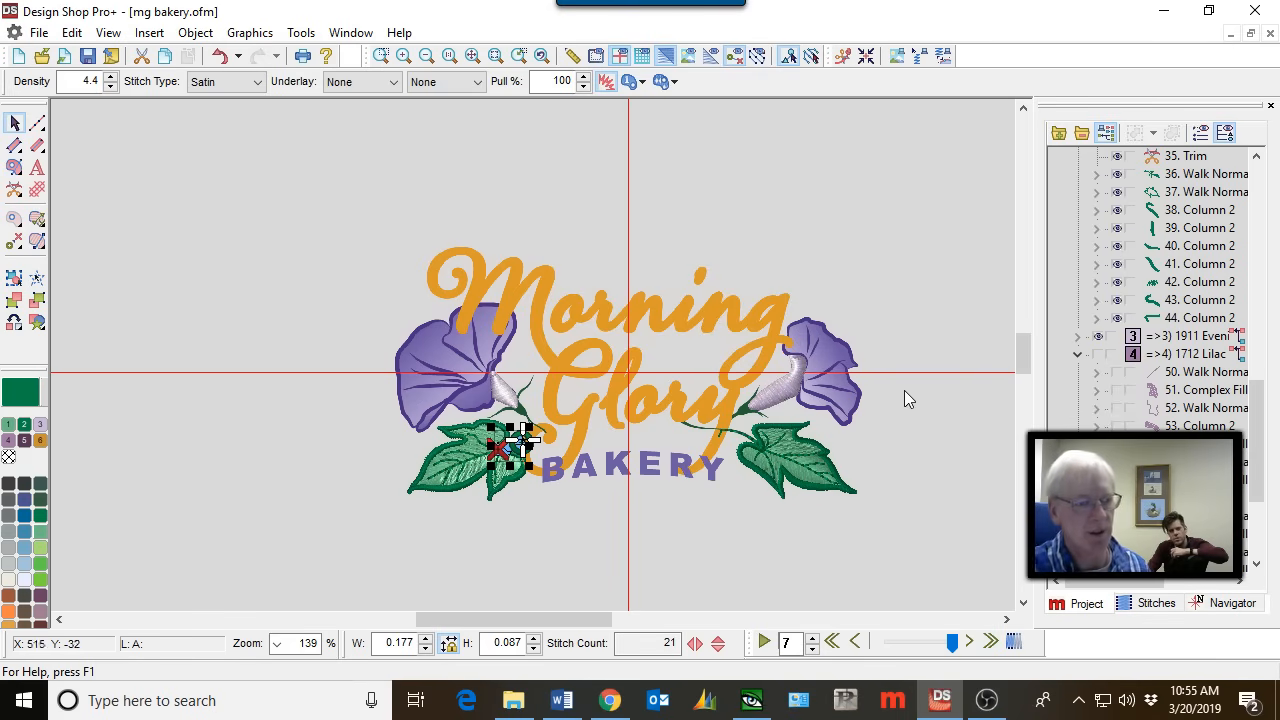
{"action": "left_click", "coordinate": [1100, 356]}
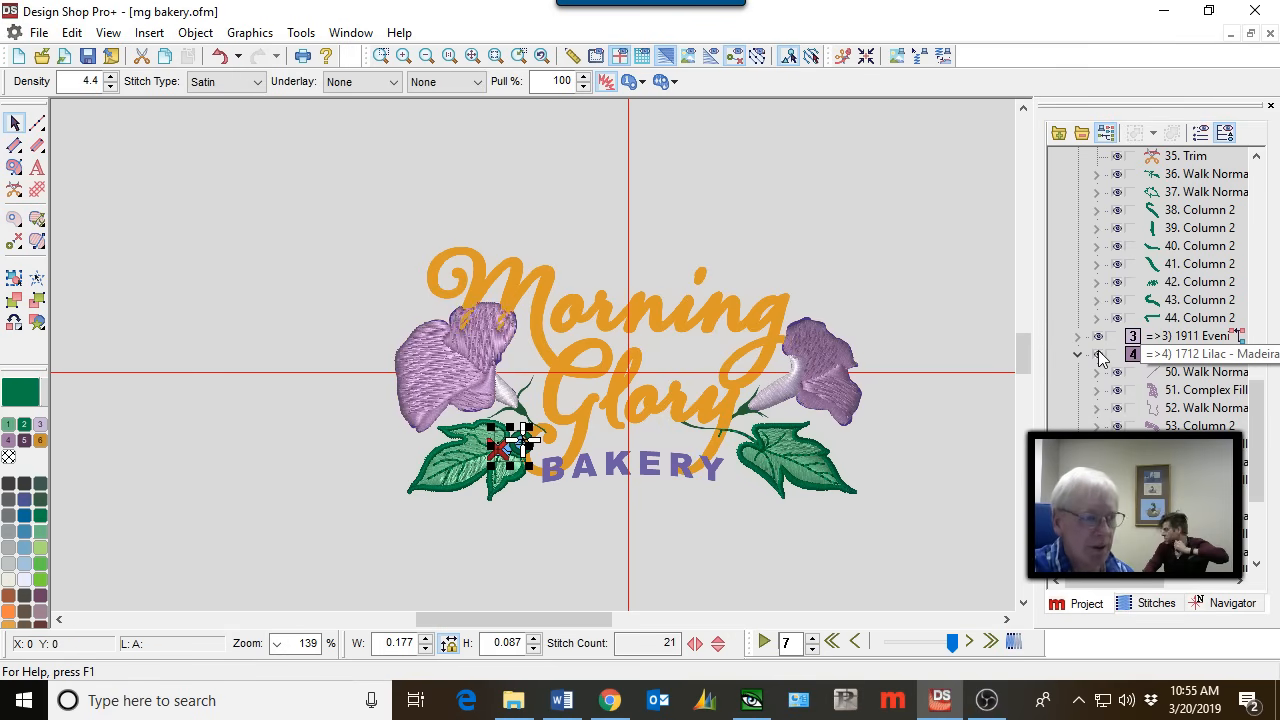
{"action": "scroll", "coordinate": [334, 382], "scroll_direction": "up", "scroll_amount": 4}
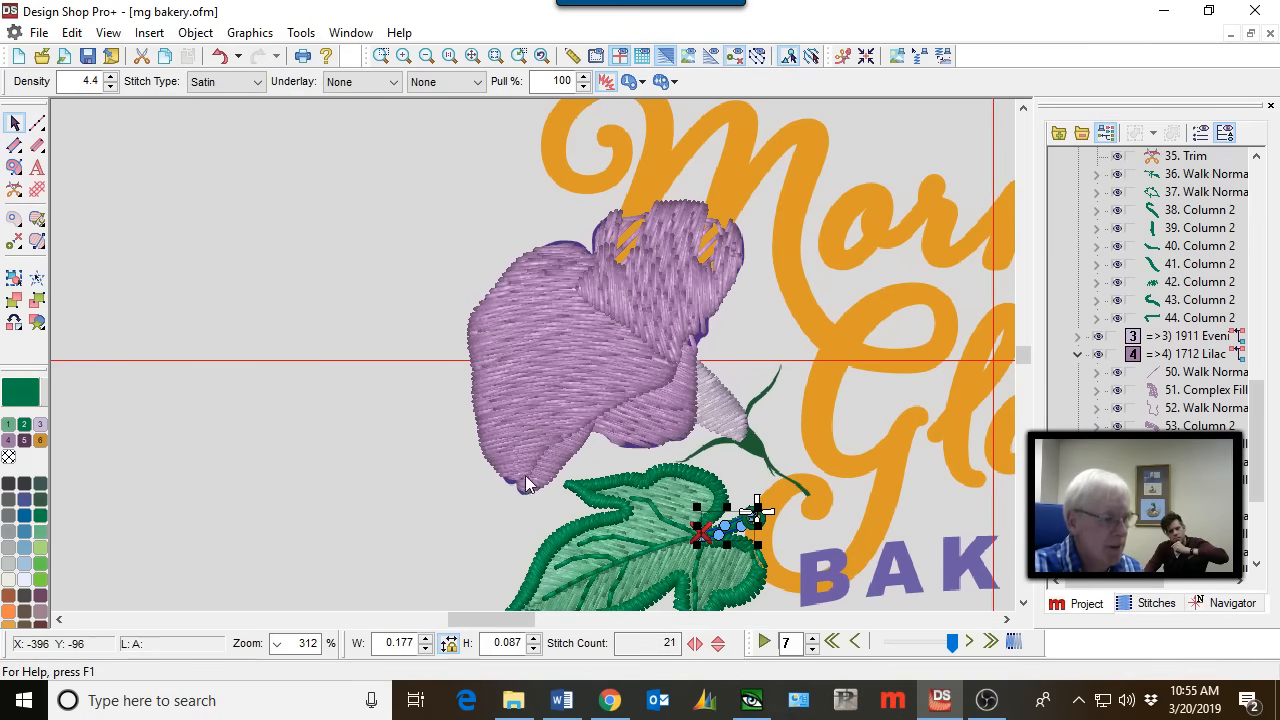
Select the right flower's elements 50 to 53 in sewing order to examine its walk stitches, base fill and first satin column.
{"action": "left_click", "coordinate": [1172, 375]}
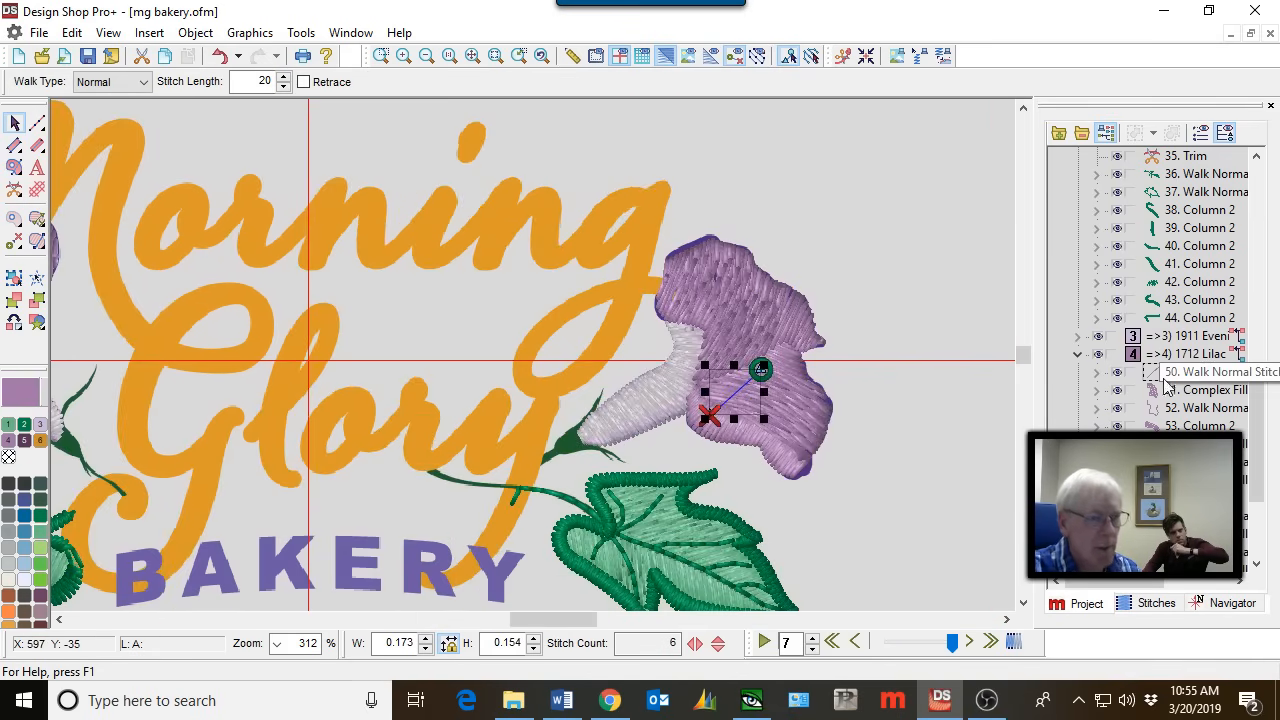
{"action": "left_click", "coordinate": [1177, 392]}
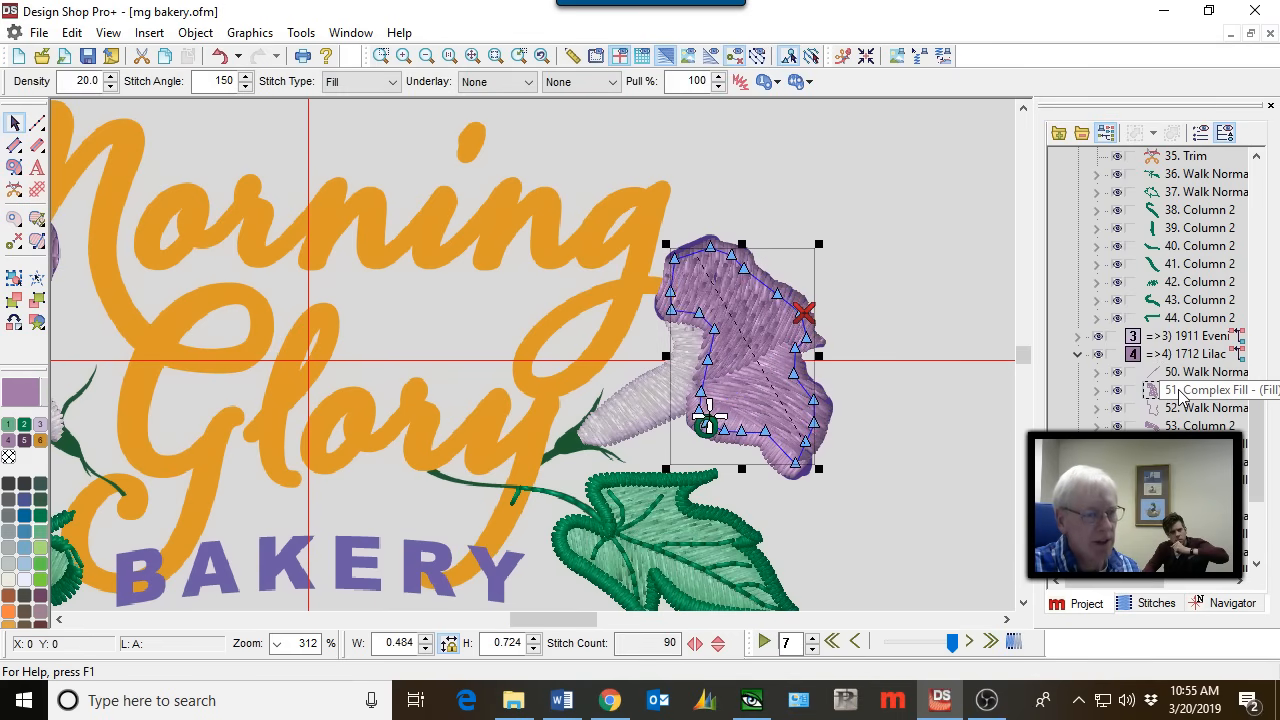
{"action": "left_click", "coordinate": [1185, 409]}
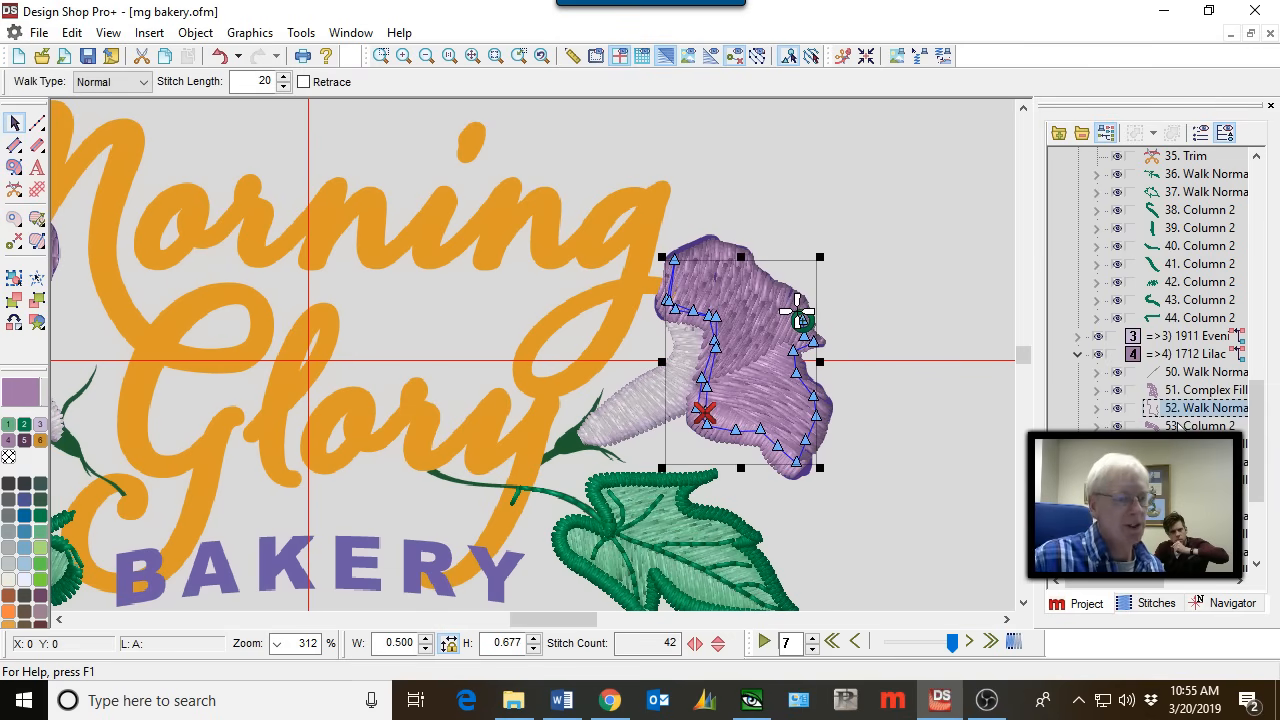
{"action": "left_click", "coordinate": [1192, 426]}
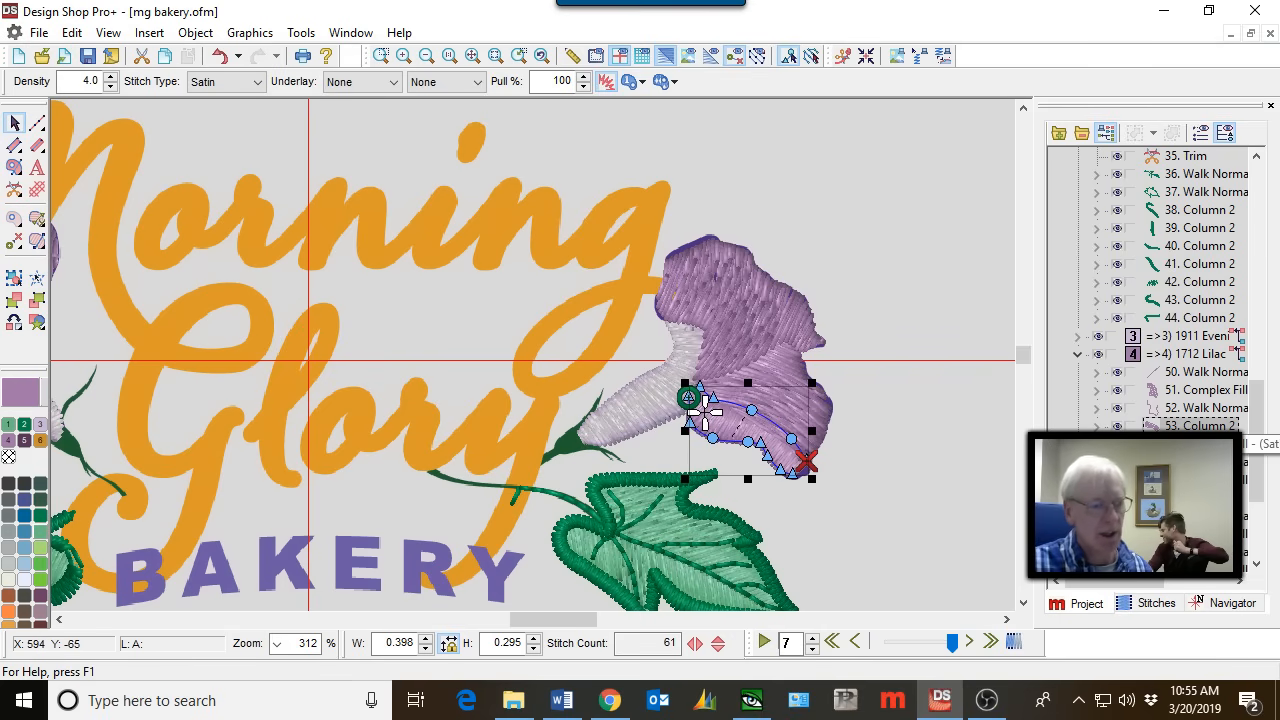
Inspect the satin Complex Fills and their curved stitch direction lines on the right flower's lower and upper petals.
{"action": "left_click_drag", "start_coordinate": [705, 409], "coordinate": [805, 462]}
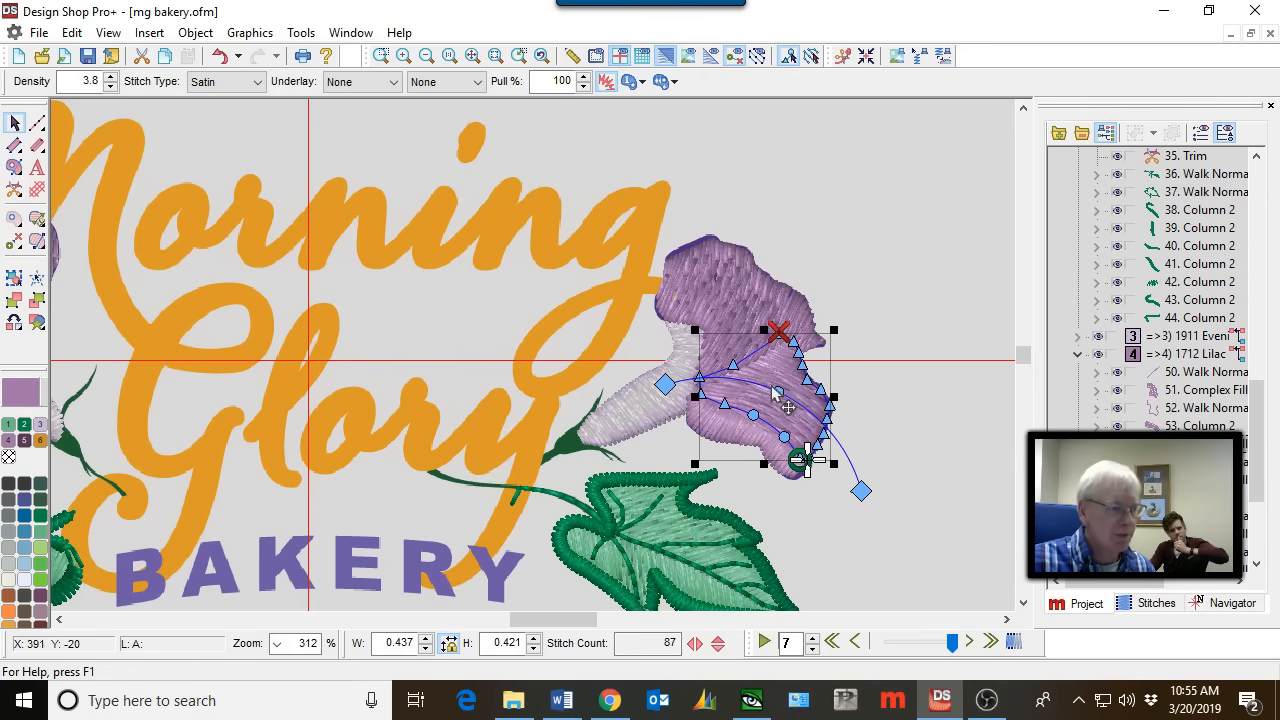
{"action": "scroll", "coordinate": [830, 400], "scroll_direction": "up", "scroll_amount": 2}
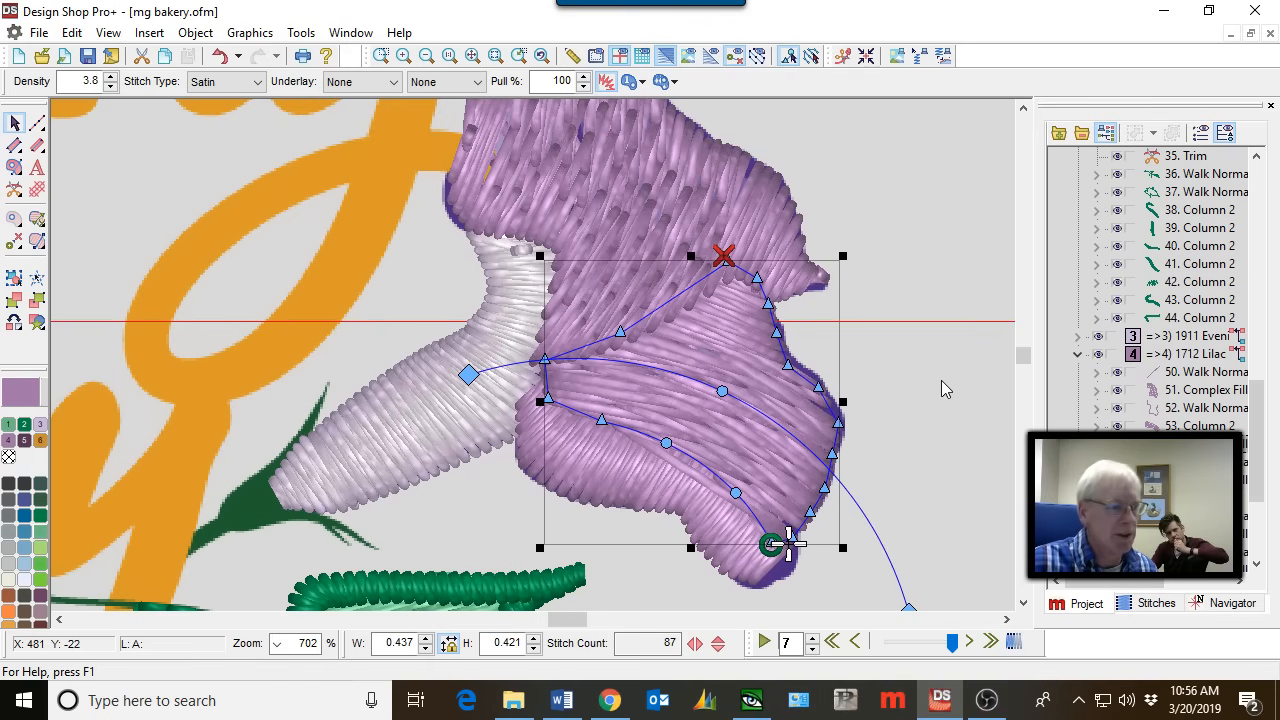
{"action": "scroll", "coordinate": [941, 380], "scroll_direction": "down", "scroll_amount": 2}
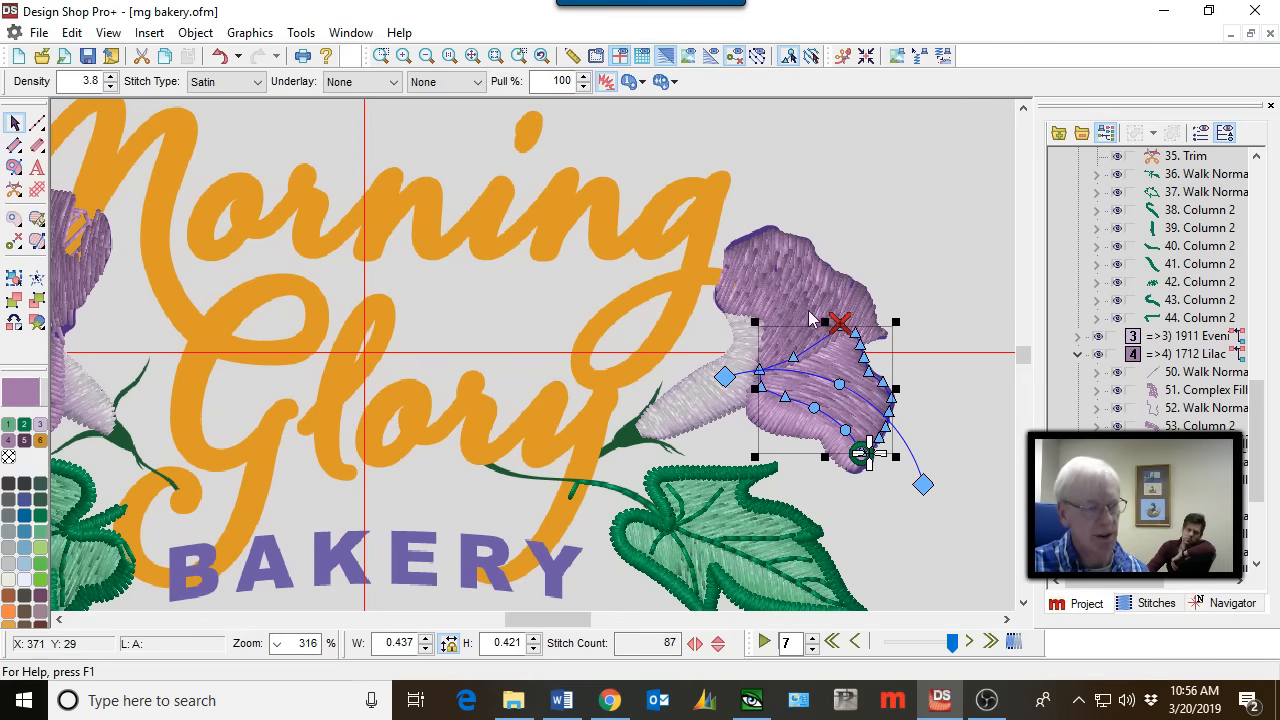
{"action": "left_click", "coordinate": [772, 398]}
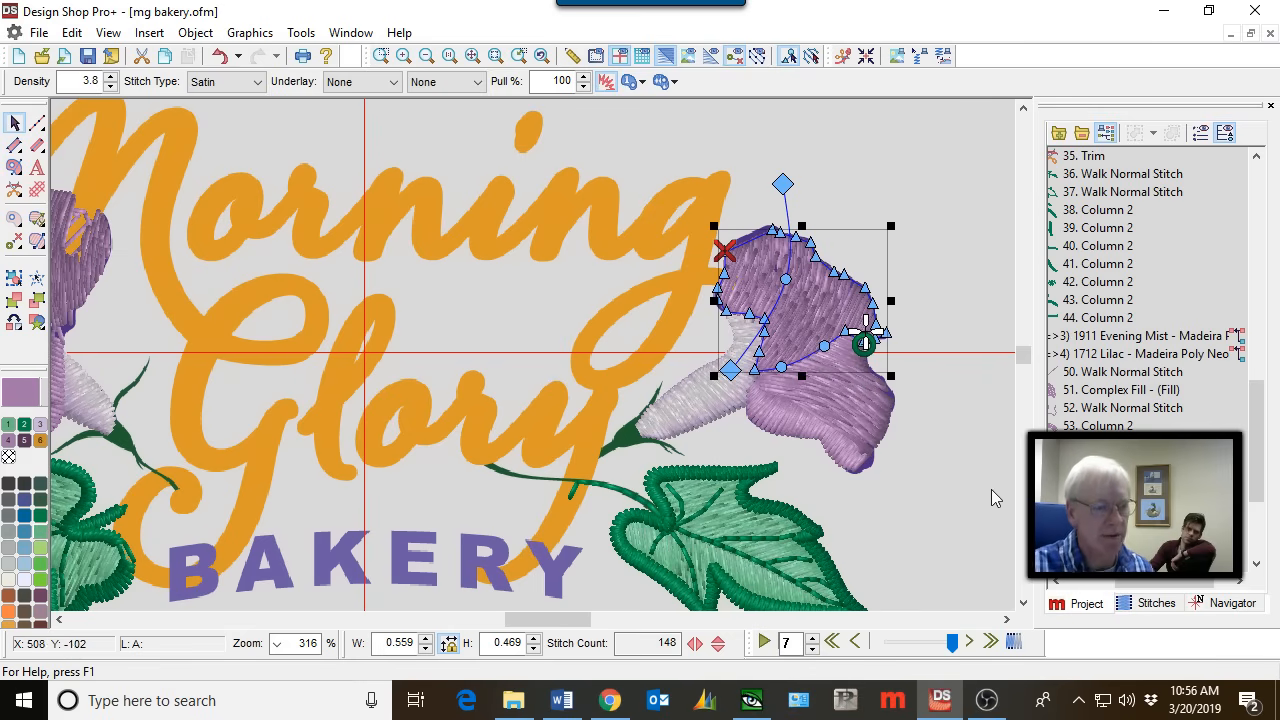
{"action": "scroll", "coordinate": [961, 458], "scroll_direction": "down", "scroll_amount": 1}
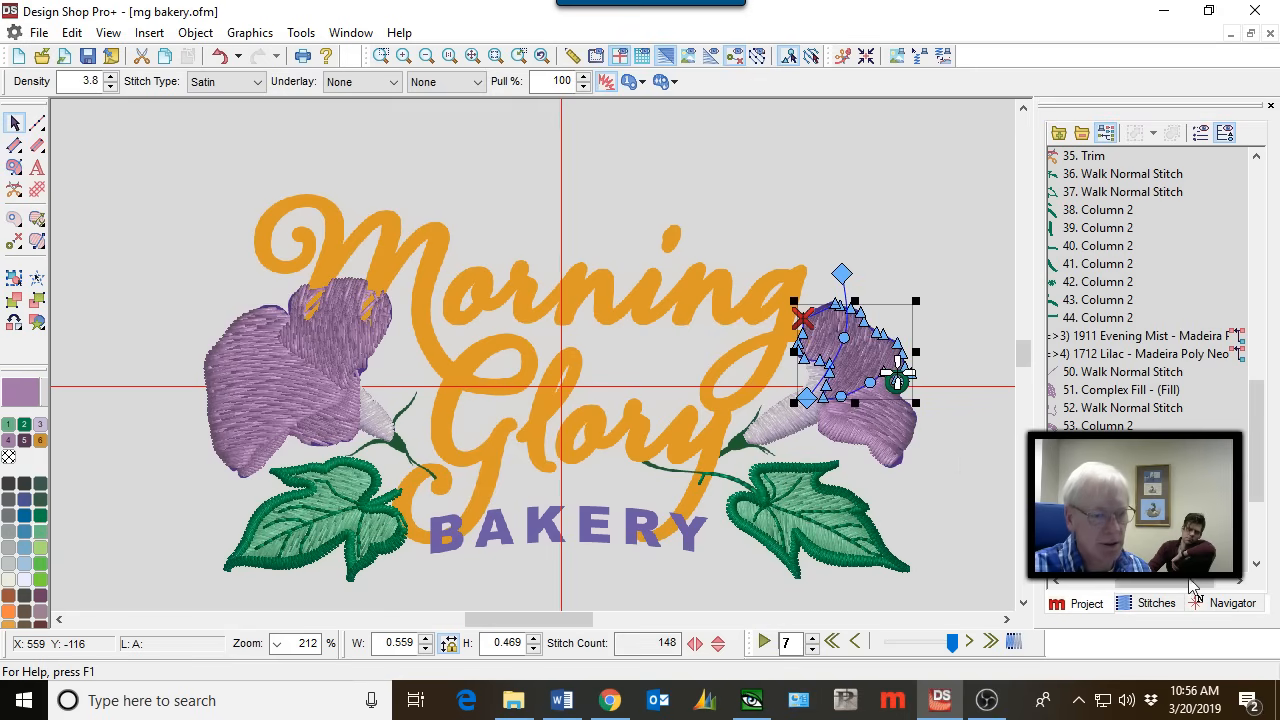
Widen the project tree so that the visibility marks and full element names can be read.
{"action": "left_click_drag", "start_coordinate": [1173, 585], "coordinate": [1156, 586]}
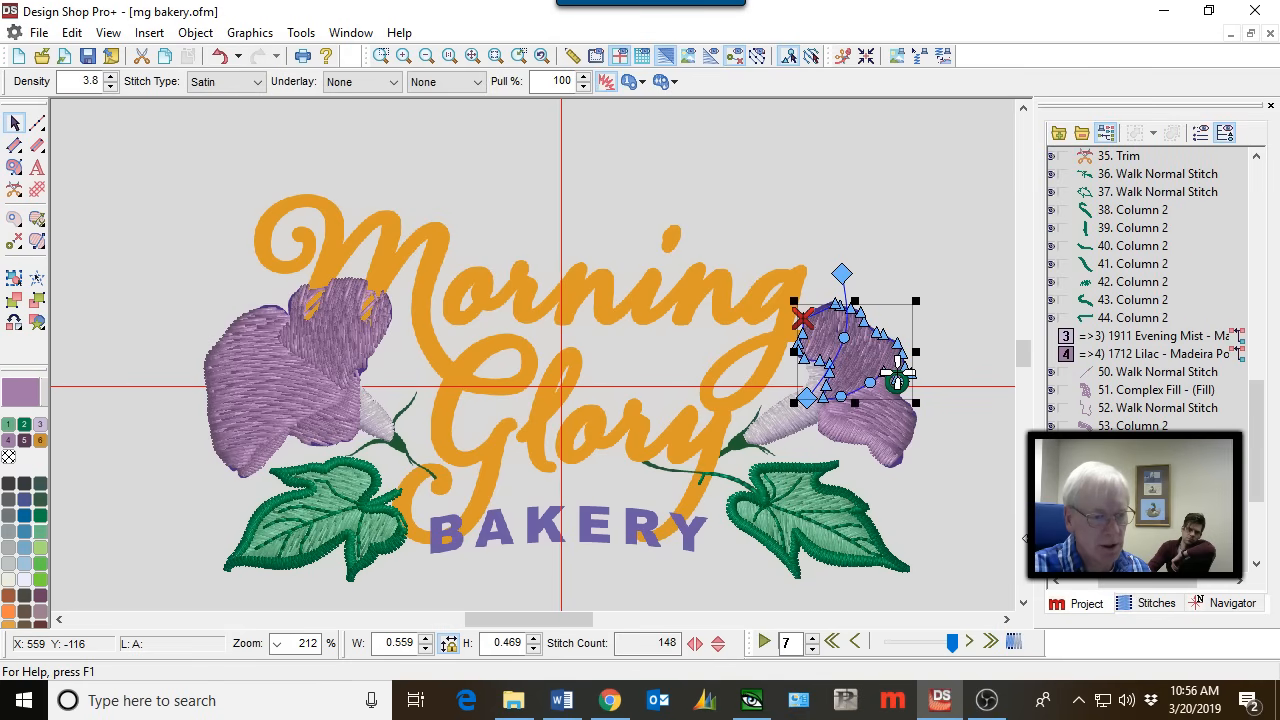
{"action": "left_click_drag", "start_coordinate": [1037, 545], "coordinate": [983, 549]}
{"action": "left_click_drag", "start_coordinate": [1121, 583], "coordinate": [1099, 584]}
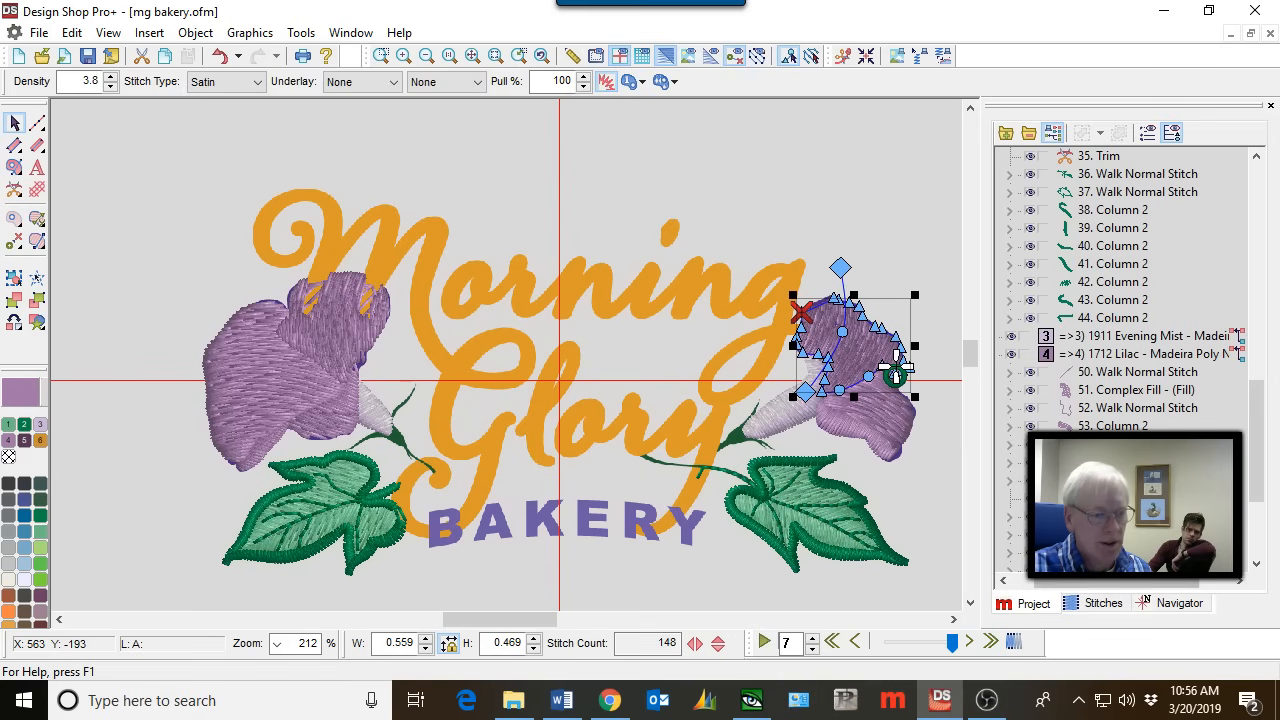
Select the satin fill on the left flower's upper petal, and show and expand the 1719 Chokecherry outline colour.
{"action": "left_click", "coordinate": [338, 373]}
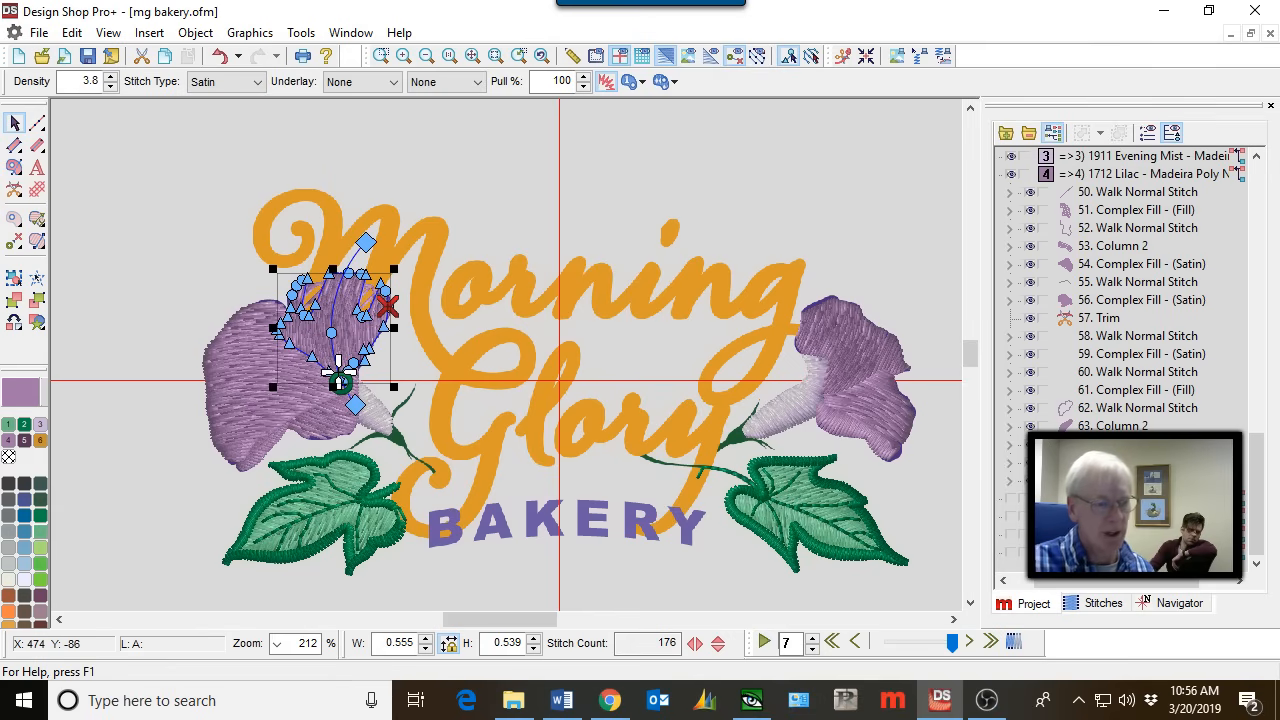
{"action": "left_click", "coordinate": [1011, 500]}
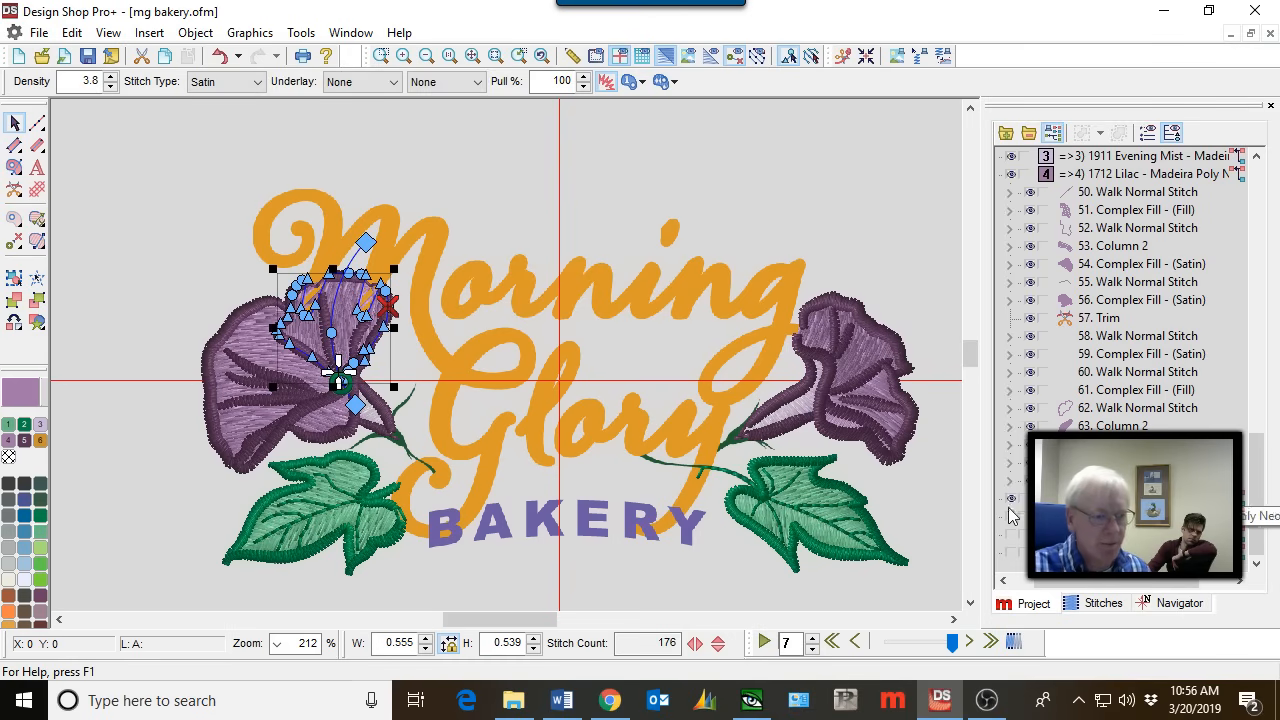
{"action": "left_click_drag", "start_coordinate": [1044, 582], "coordinate": [1014, 551]}
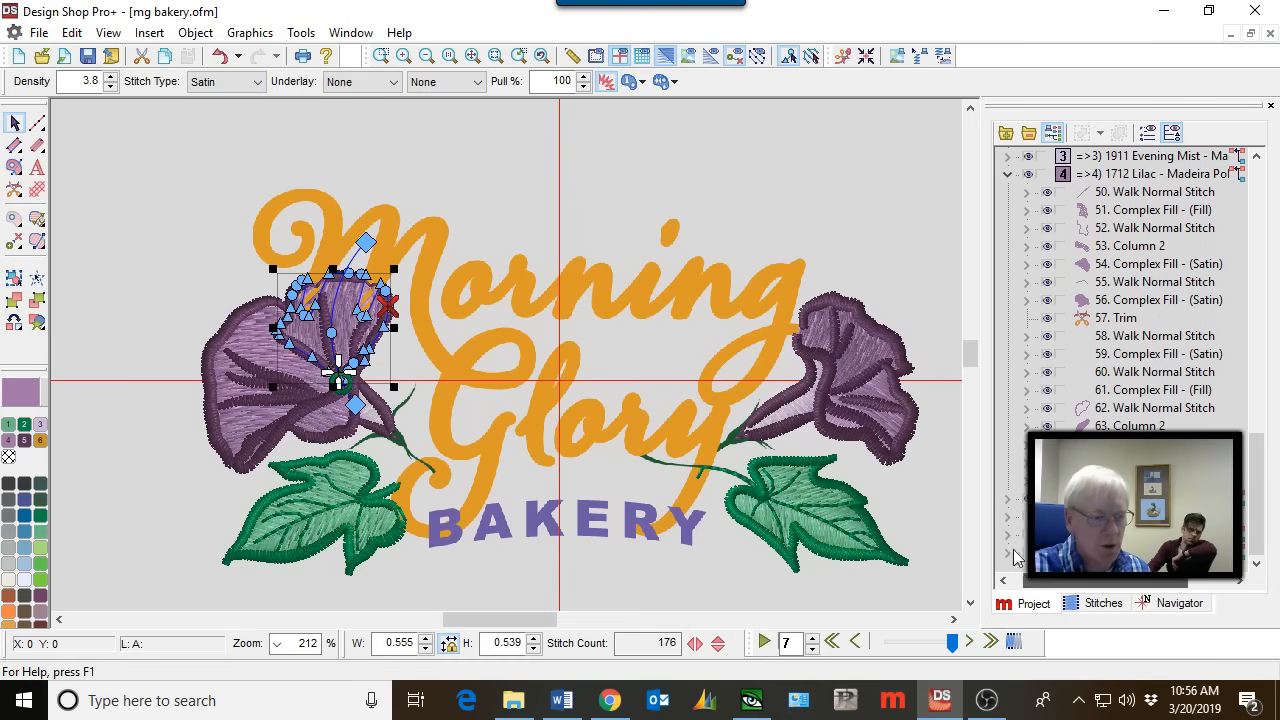
{"action": "left_click", "coordinate": [1009, 497]}
Inspect walk stitch 67 and satin column 68 along the lower edge of the right flower's tube.
{"action": "left_click", "coordinate": [1102, 178]}
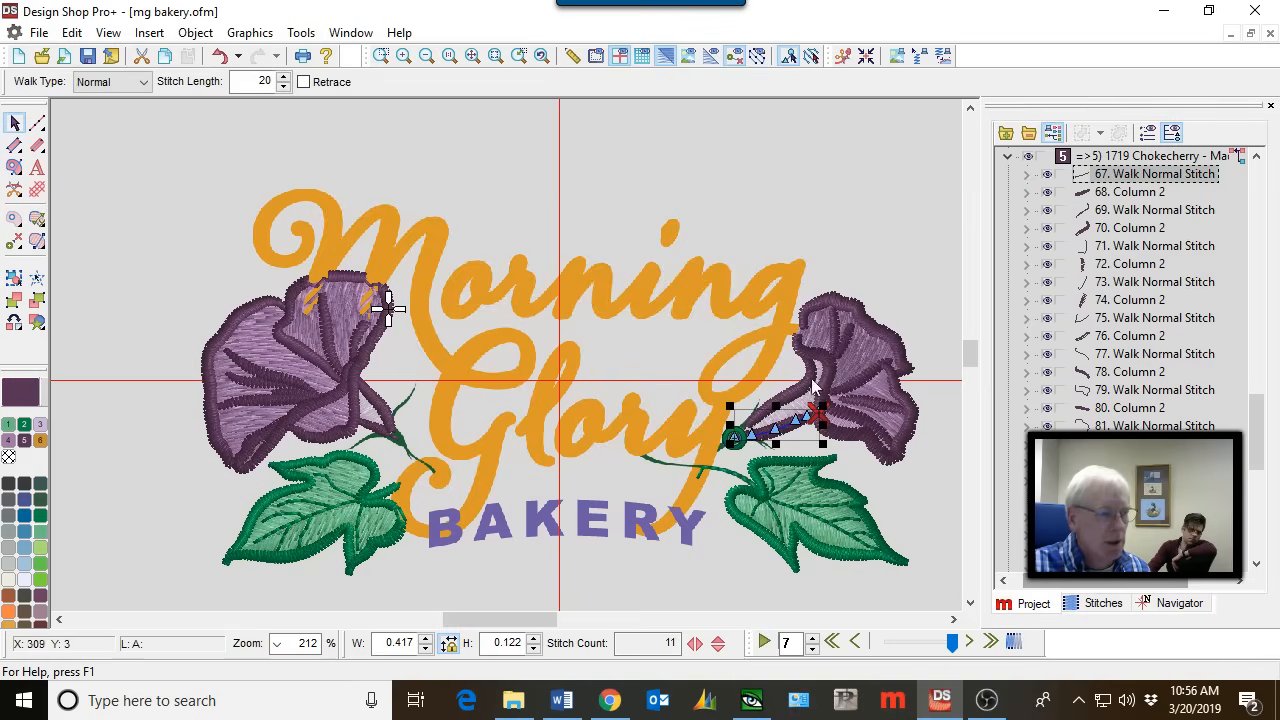
{"action": "scroll", "coordinate": [855, 420], "scroll_direction": "up", "scroll_amount": 5}
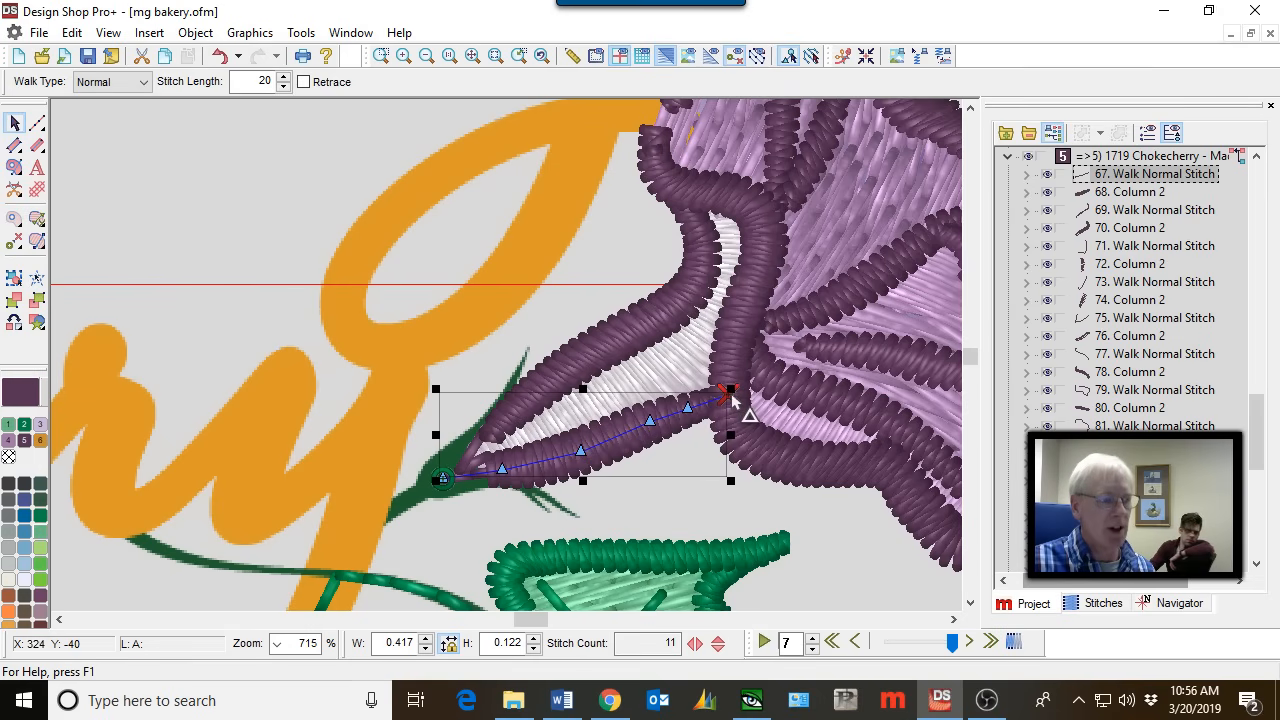
{"action": "left_click", "coordinate": [1098, 192]}
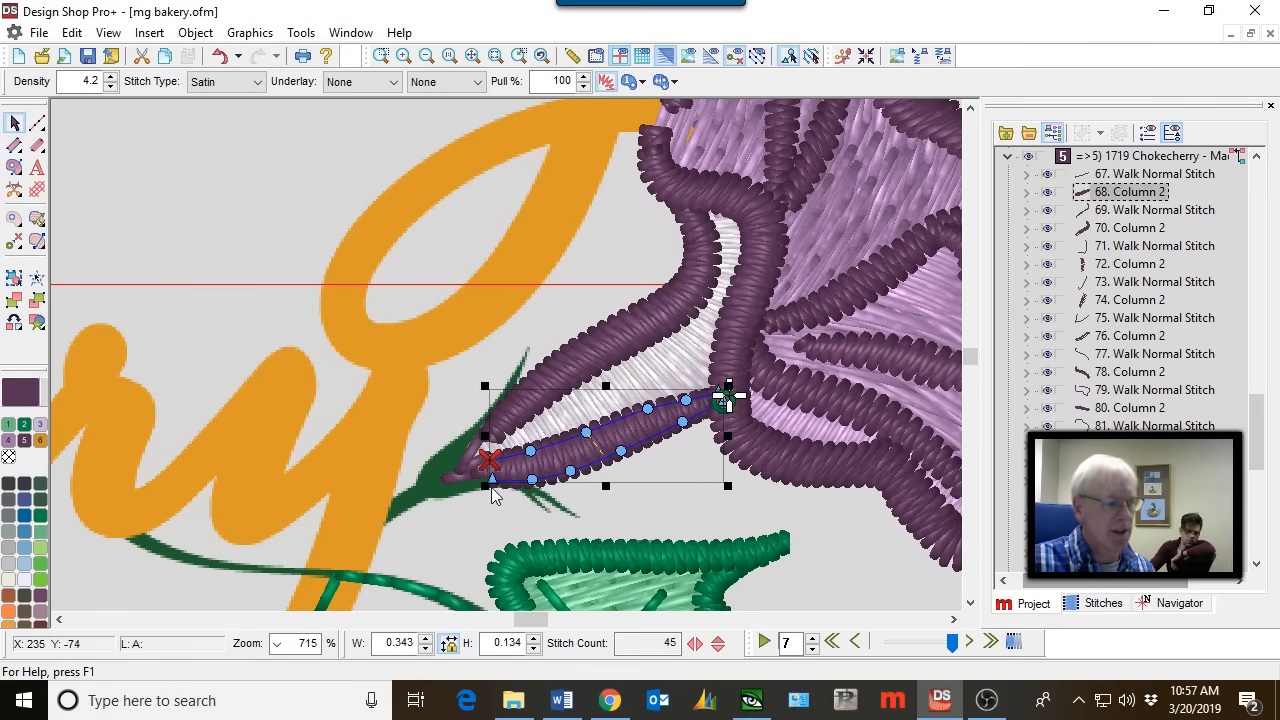
{"action": "scroll", "coordinate": [730, 430], "scroll_direction": "down", "scroll_amount": 2}
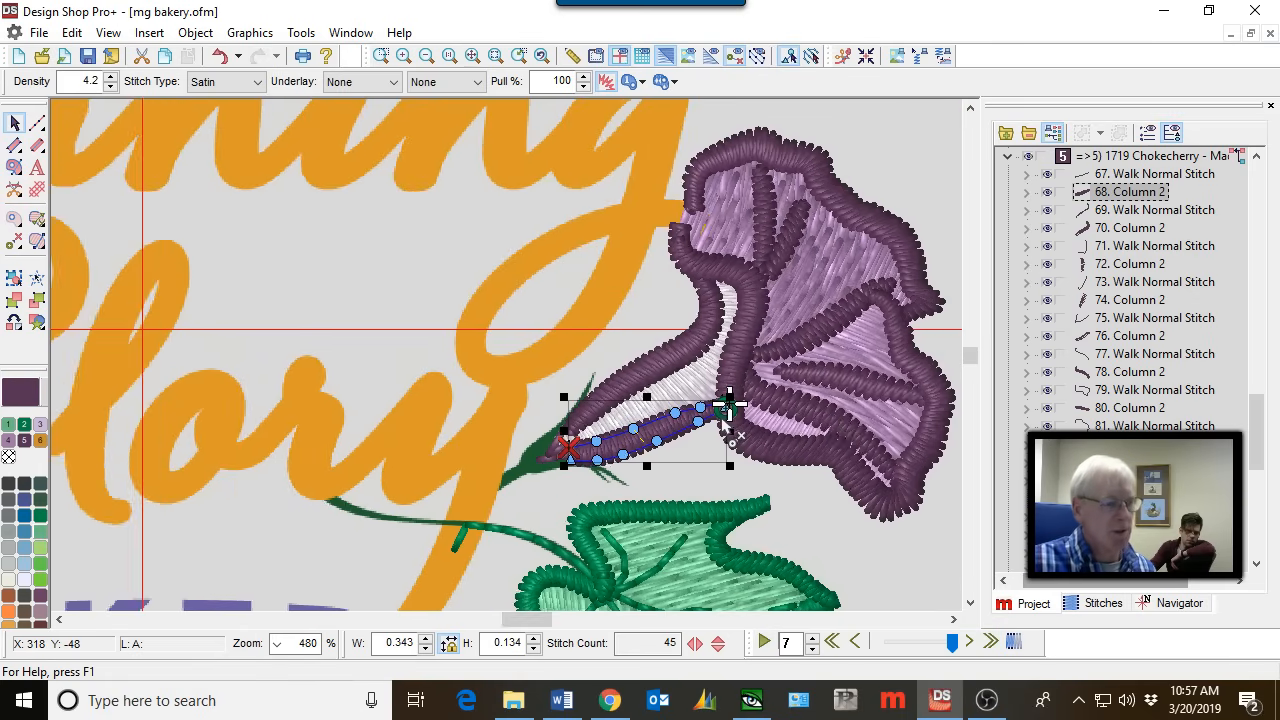
Deselect the column and turn off the 3D stitch display to compare the satin outlines with the artwork beneath.
{"action": "left_click", "coordinate": [866, 498]}
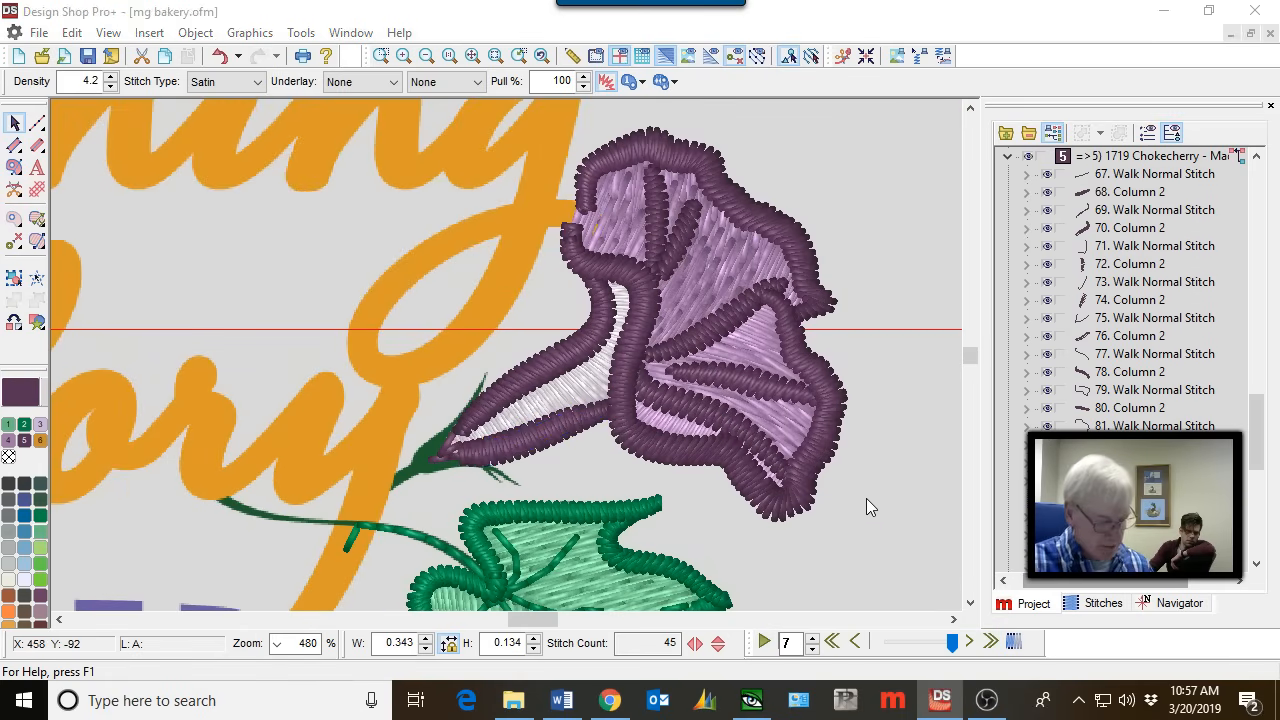
{"action": "key", "text": "ctrl+a"}
{"action": "scroll", "coordinate": [666, 477], "scroll_direction": "up", "scroll_amount": 2}
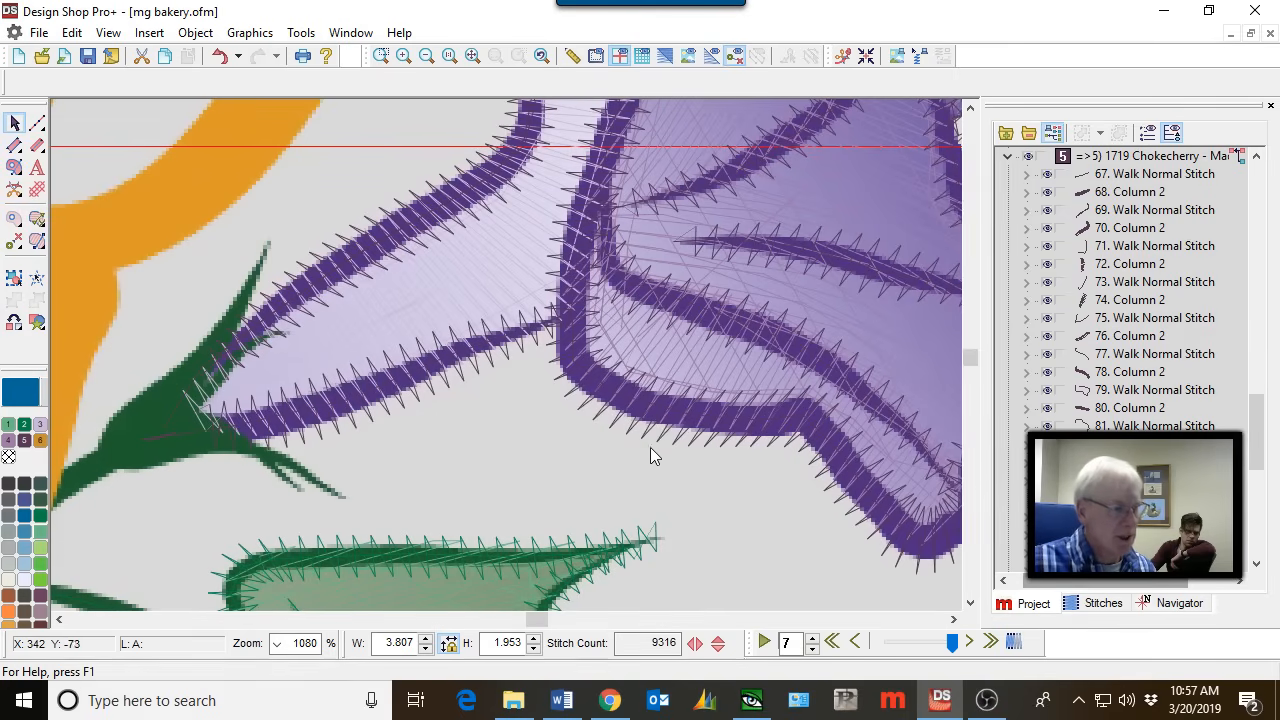
Taper the satin column on the lower edge of the right flower's tube by moving its upper edge points inward near the petal end.
{"action": "left_click", "coordinate": [362, 414]}
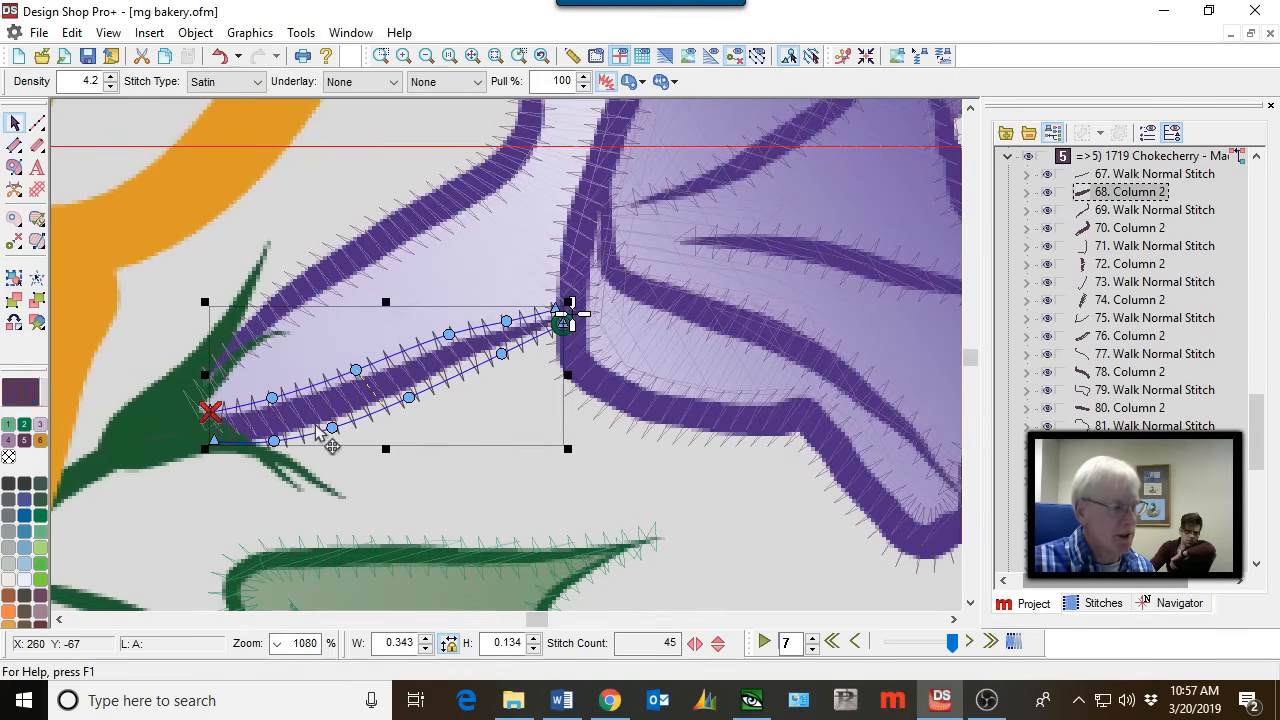
{"action": "left_click", "coordinate": [586, 502]}
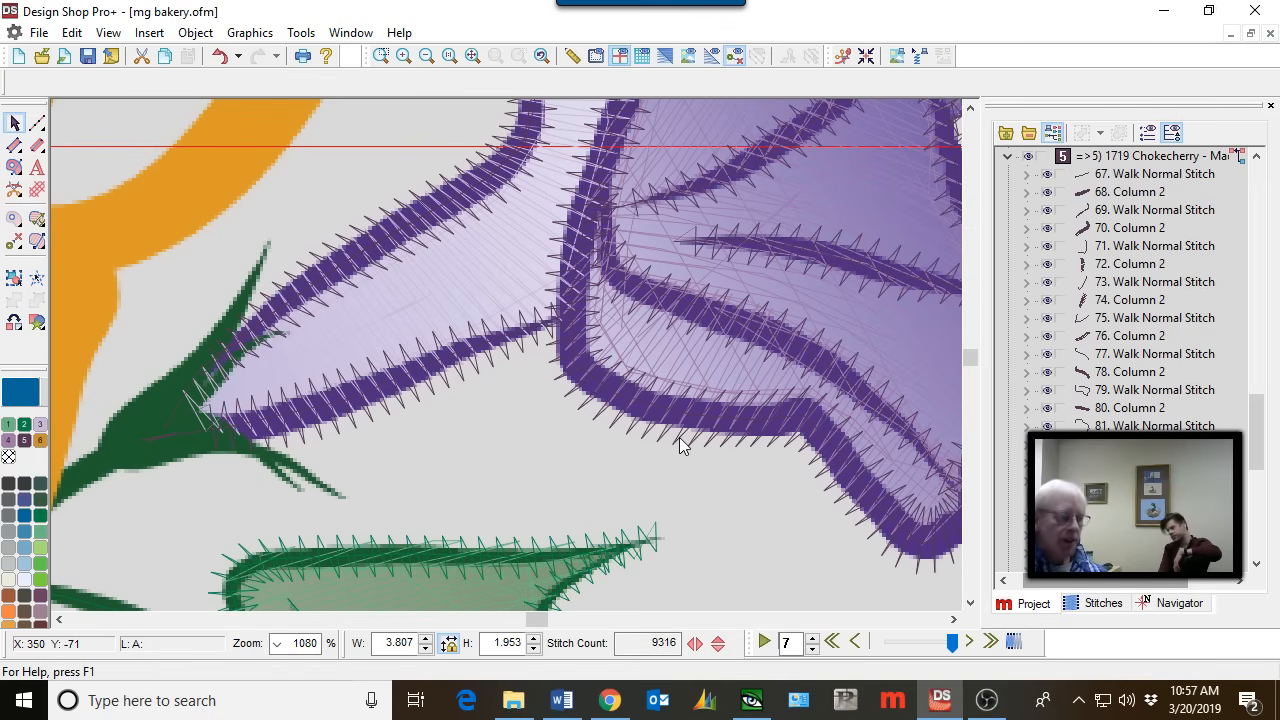
{"action": "left_click", "coordinate": [463, 370]}
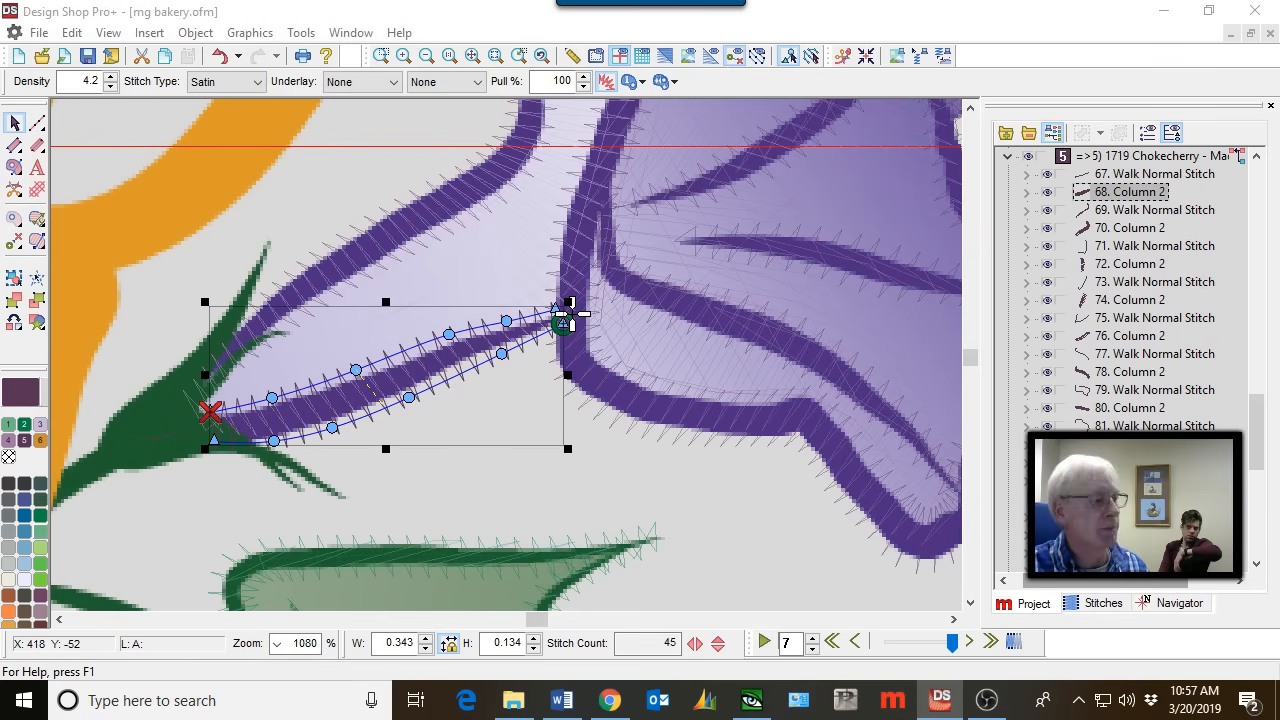
{"action": "key", "text": "Return"}
{"action": "scroll", "coordinate": [352, 507], "scroll_direction": "up", "scroll_amount": 1}
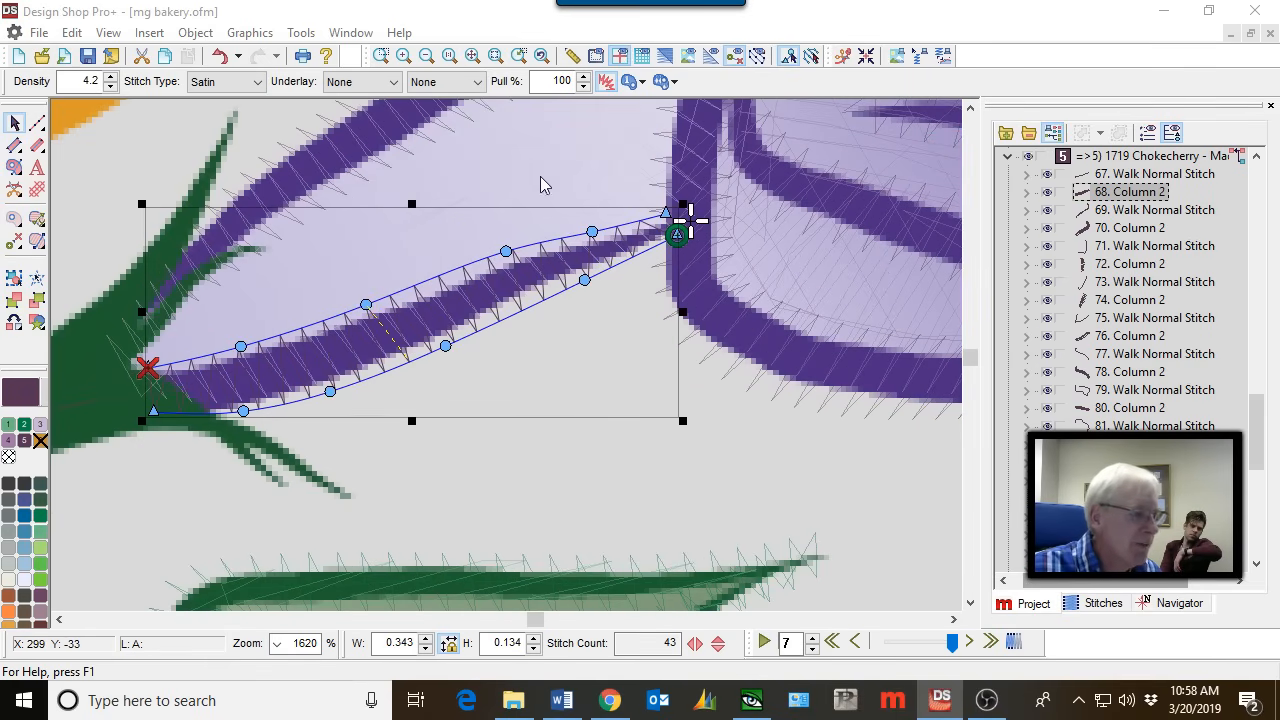
{"action": "left_click_drag", "start_coordinate": [541, 177], "coordinate": [677, 257]}
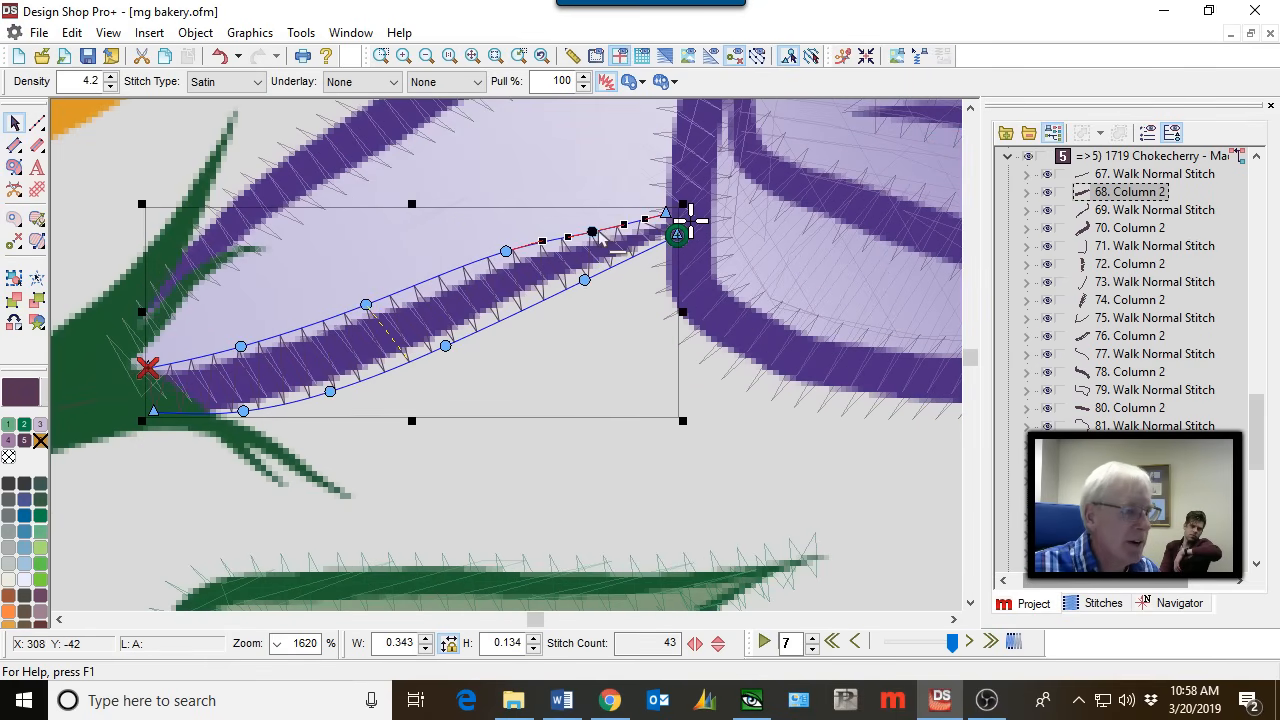
{"action": "left_click_drag", "start_coordinate": [597, 243], "coordinate": [603, 249]}
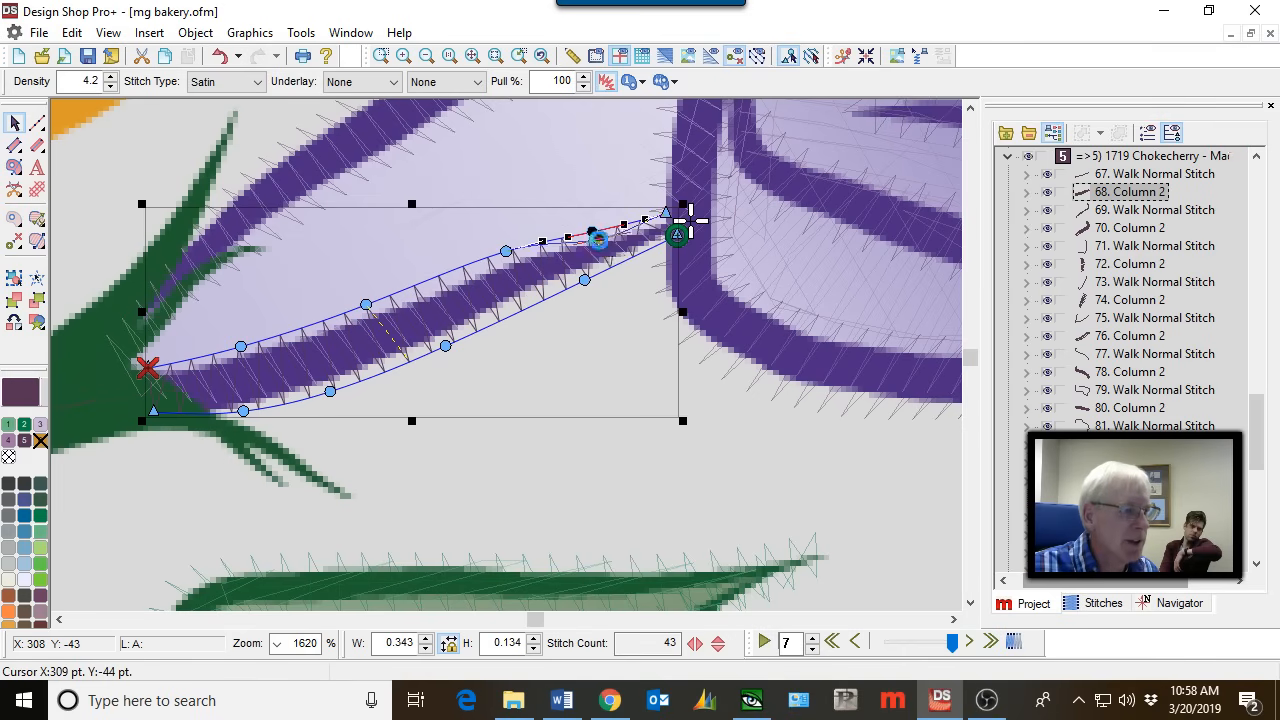
{"action": "left_click_drag", "start_coordinate": [667, 214], "coordinate": [668, 227]}
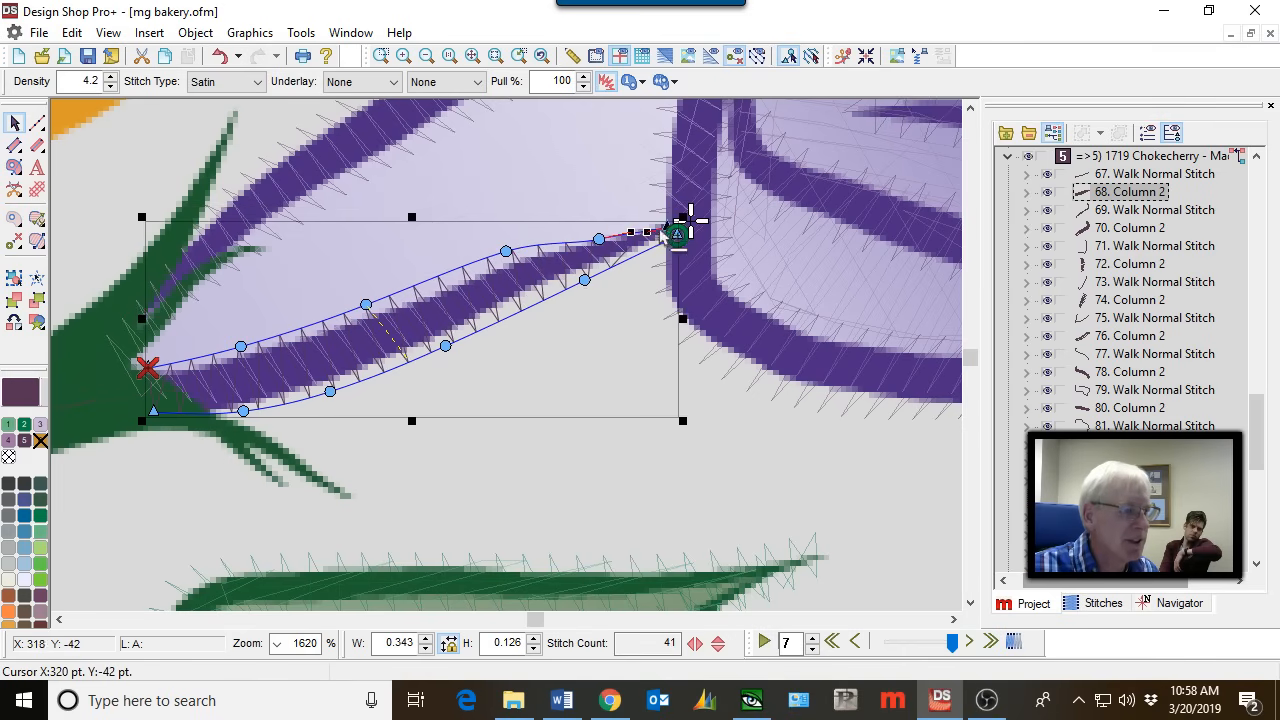
{"action": "scroll", "coordinate": [657, 237], "scroll_direction": "up", "scroll_amount": 2}
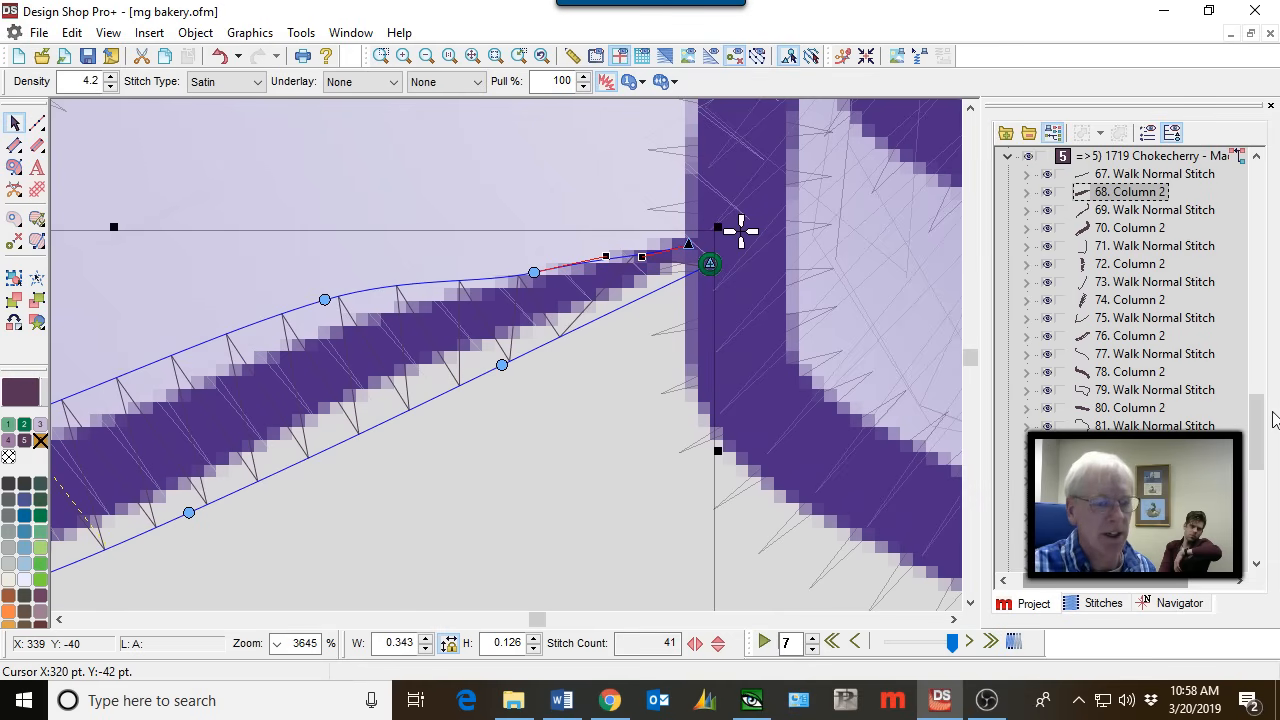
Hide the mg bakery.png artwork to study the tapered column's stitches alone, and show the artwork again.
{"action": "left_click_drag", "start_coordinate": [1262, 430], "coordinate": [1266, 182]}
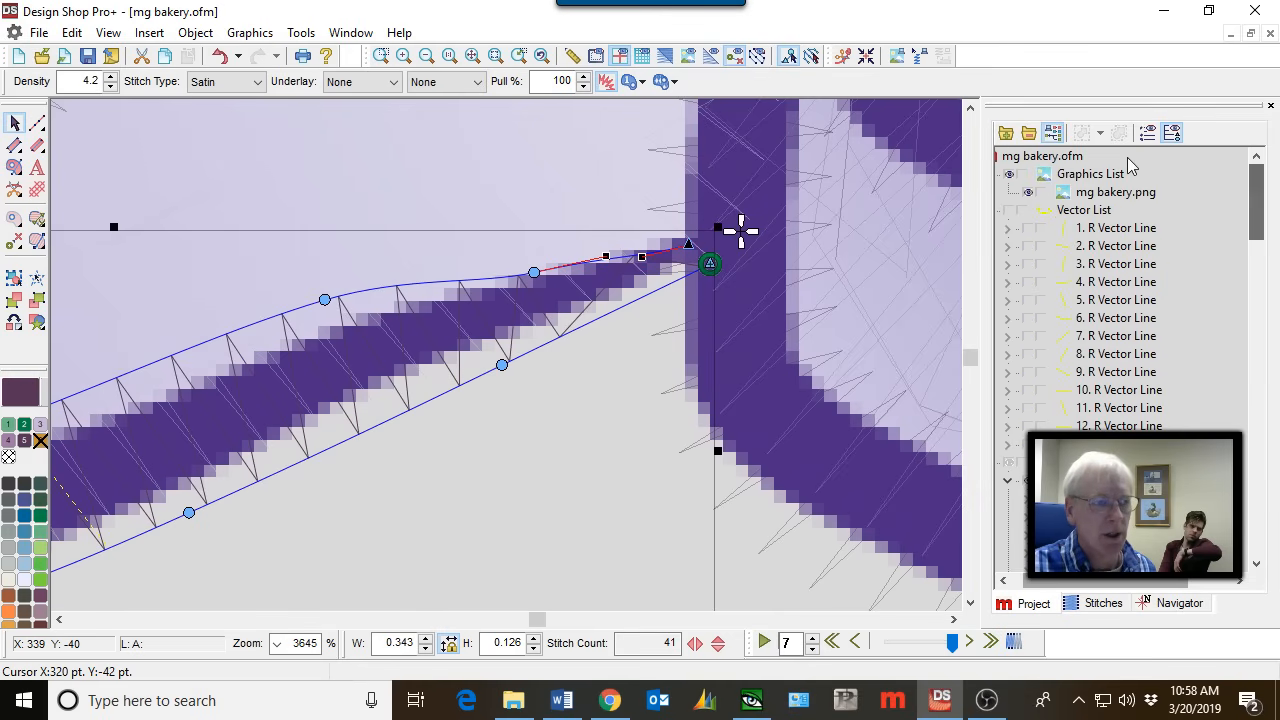
{"action": "left_click", "coordinate": [1028, 192]}
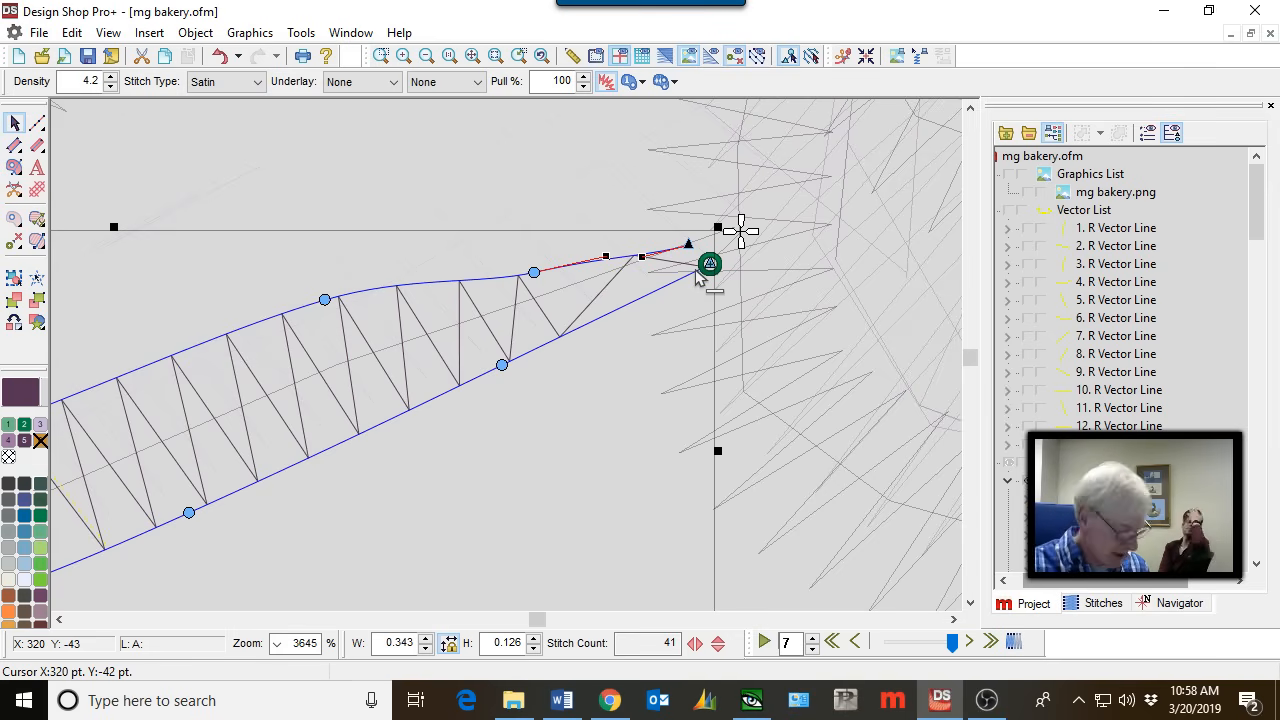
{"action": "scroll", "coordinate": [571, 357], "scroll_direction": "down", "scroll_amount": 5}
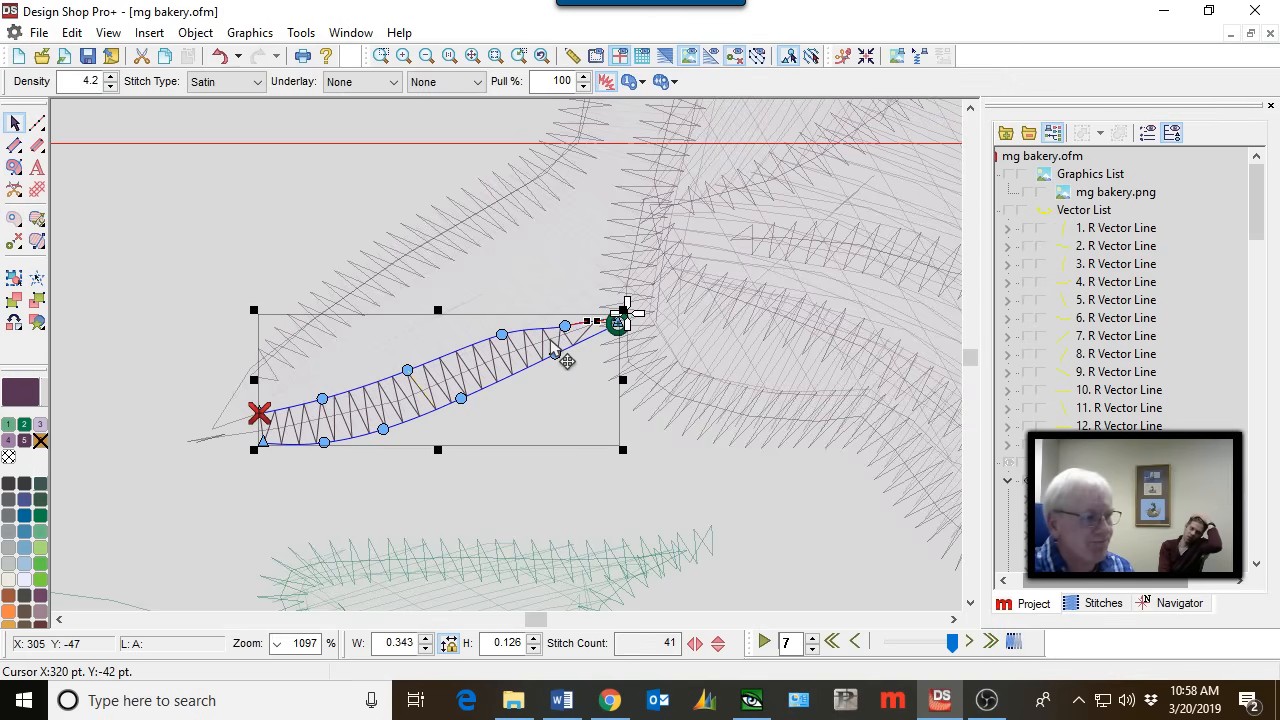
{"action": "scroll", "coordinate": [567, 361], "scroll_direction": "down", "scroll_amount": 2}
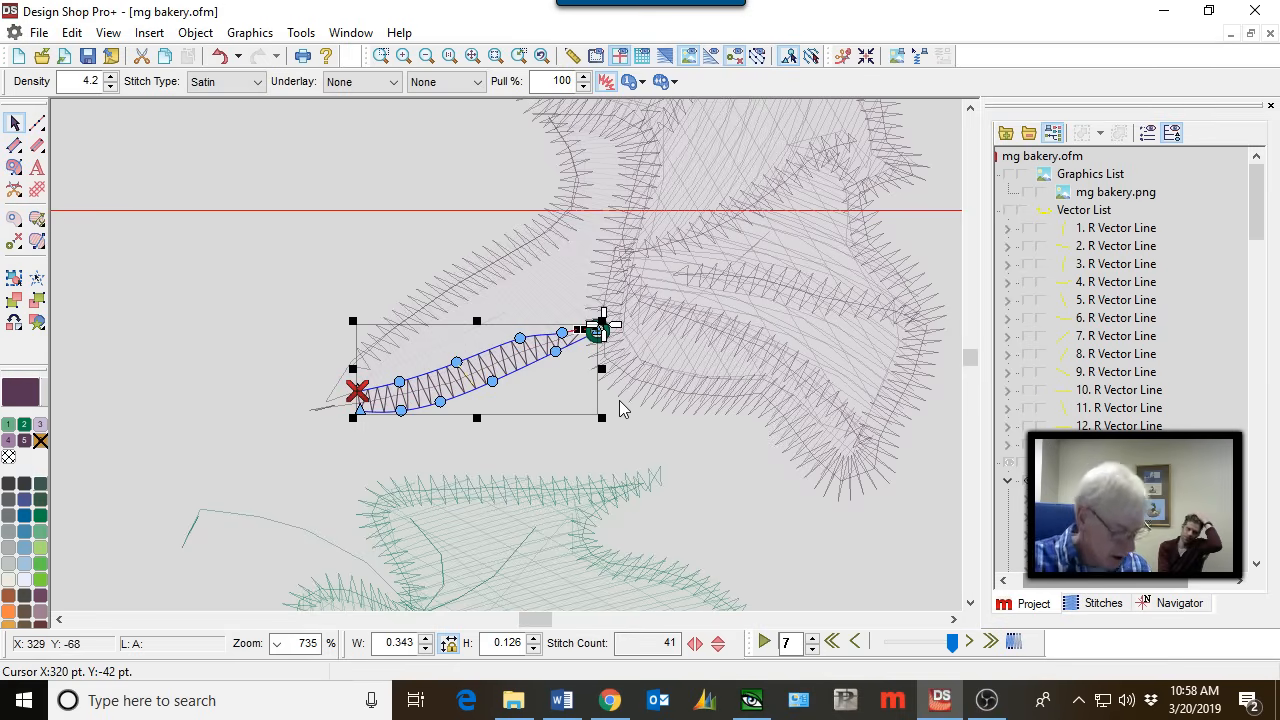
{"action": "scroll", "coordinate": [622, 406], "scroll_direction": "down", "scroll_amount": 3}
{"action": "scroll", "coordinate": [631, 444], "scroll_direction": "down", "scroll_amount": 2}
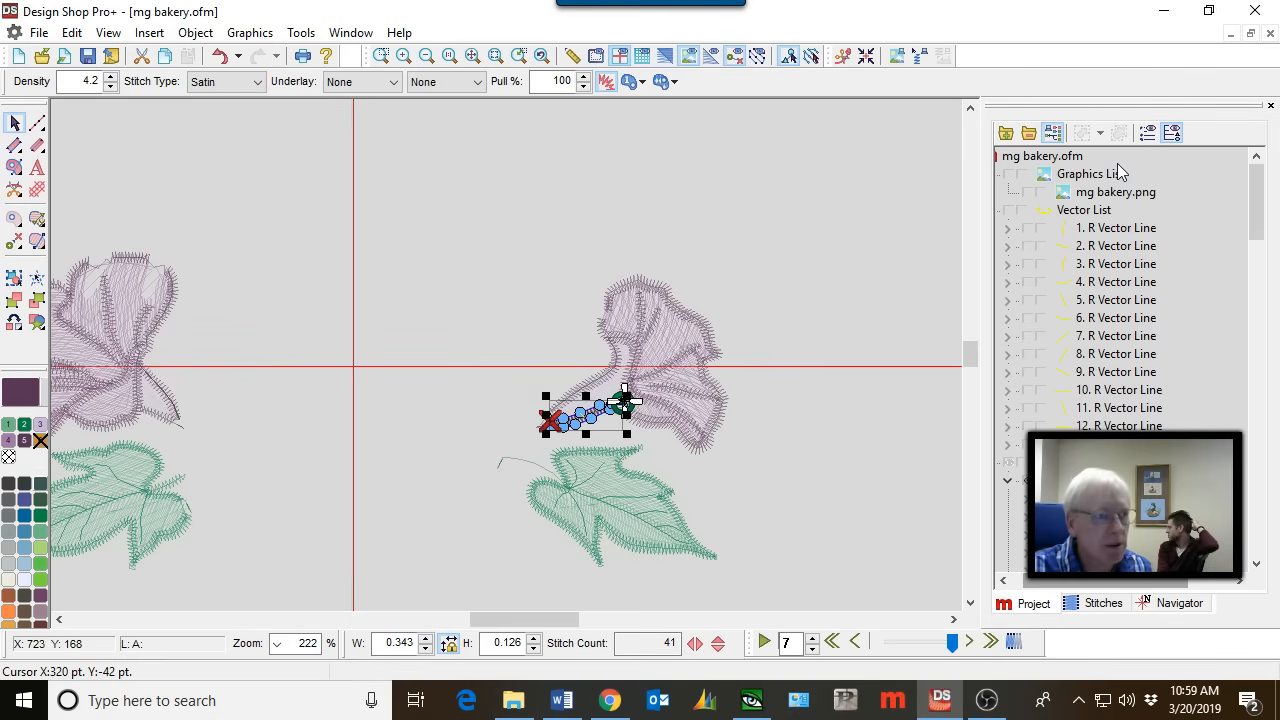
{"action": "left_click", "coordinate": [1008, 175]}
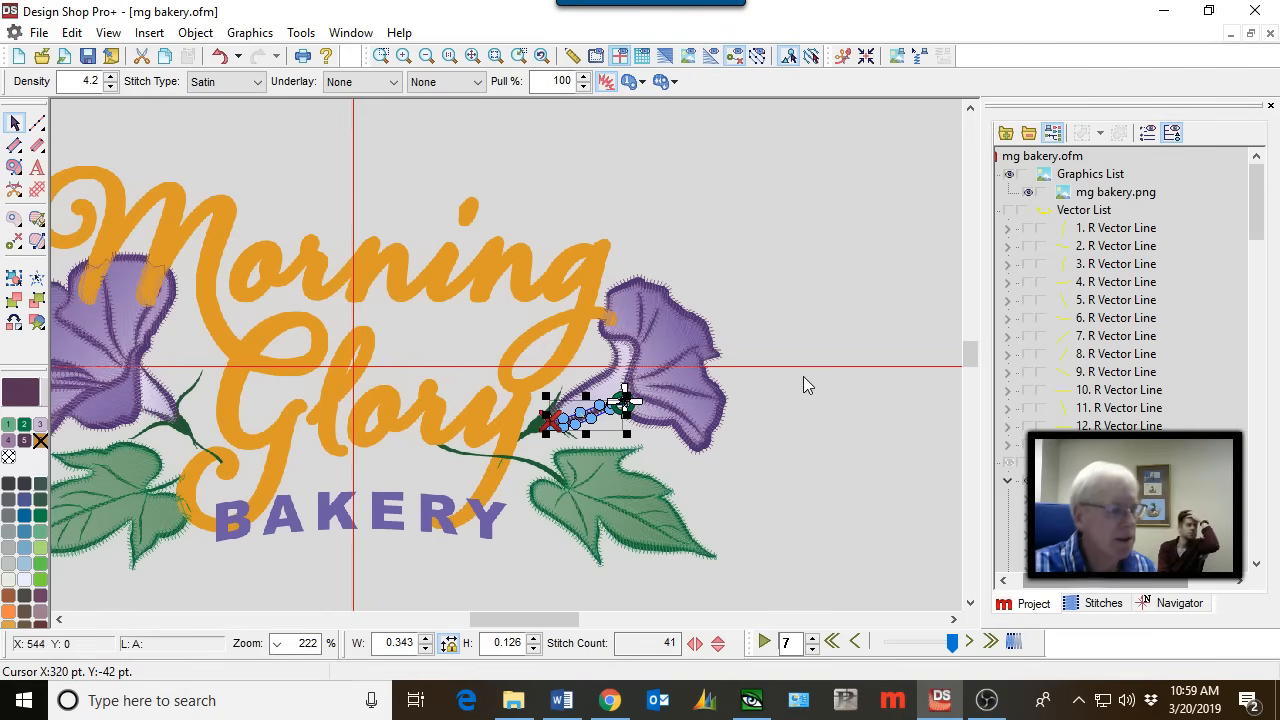
{"action": "scroll", "coordinate": [812, 404], "scroll_direction": "left", "scroll_amount": 3}
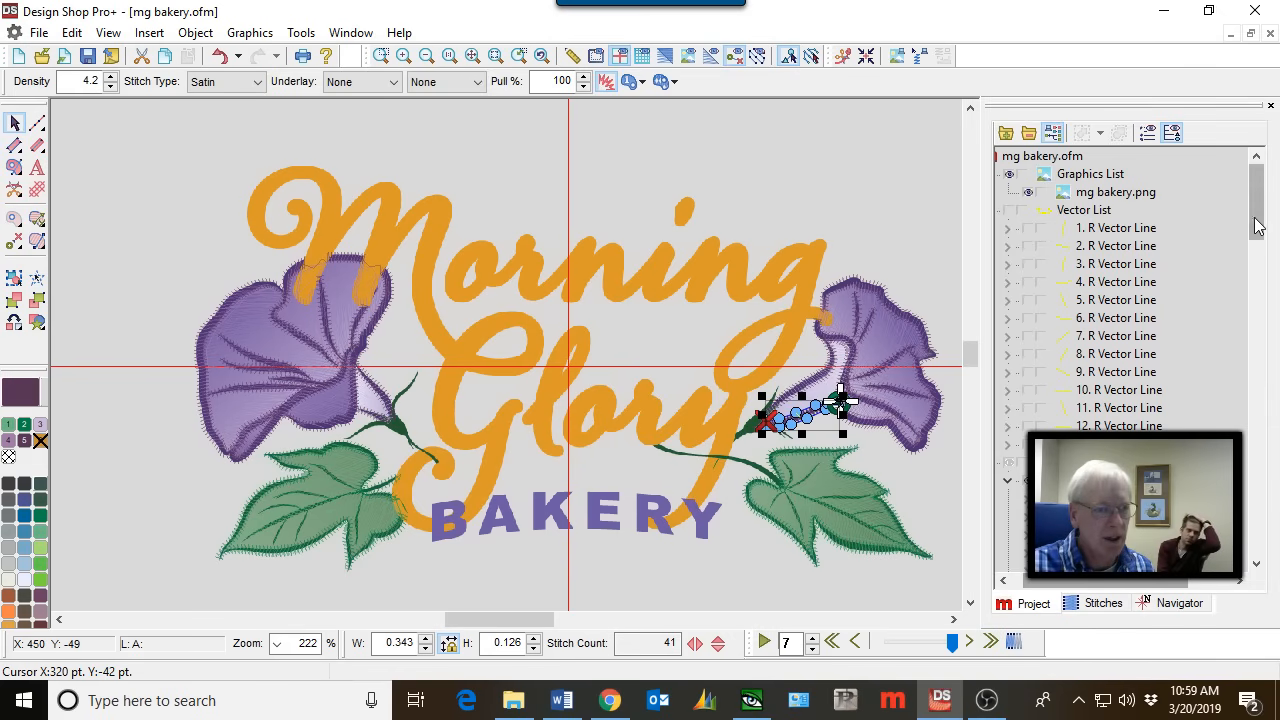
Show the 1725 Liquid Gold lettering colour and expand its element list in the project tree.
{"action": "left_click_drag", "start_coordinate": [1256, 218], "coordinate": [1273, 404]}
{"action": "left_click", "coordinate": [1068, 285]}
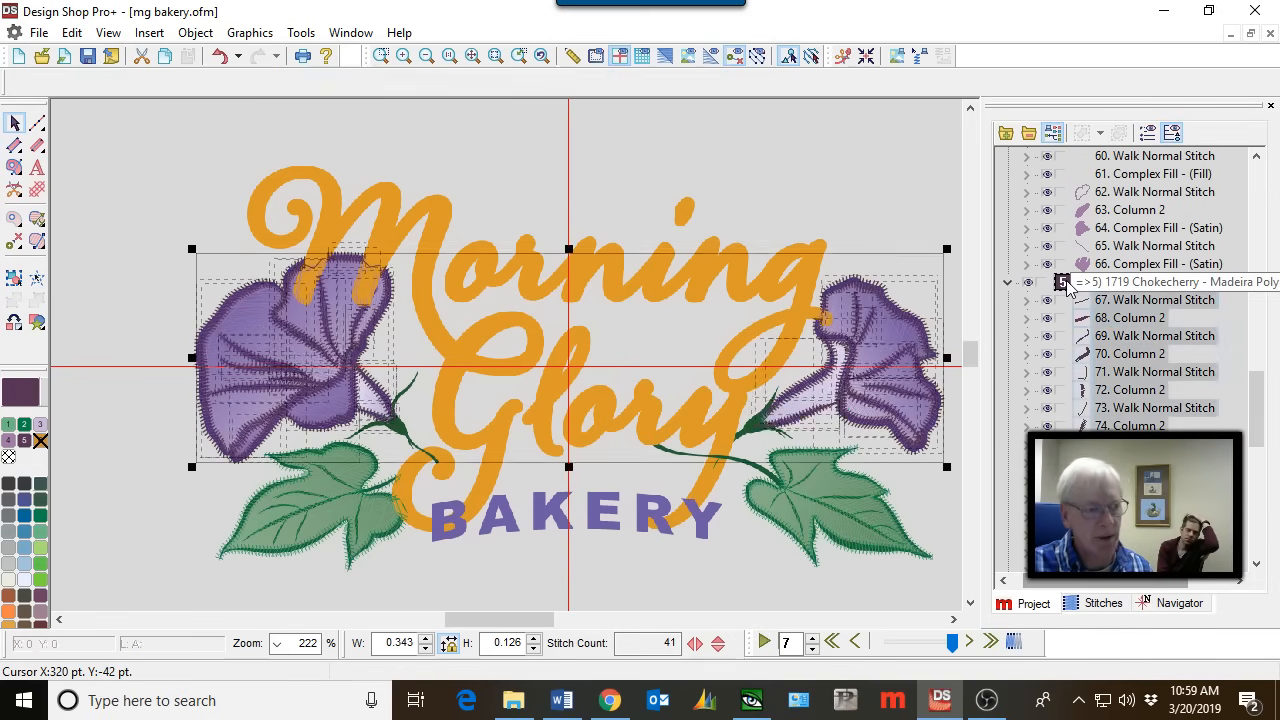
{"action": "left_click_drag", "start_coordinate": [1260, 400], "coordinate": [1260, 517]}
{"action": "left_click", "coordinate": [1008, 518]}
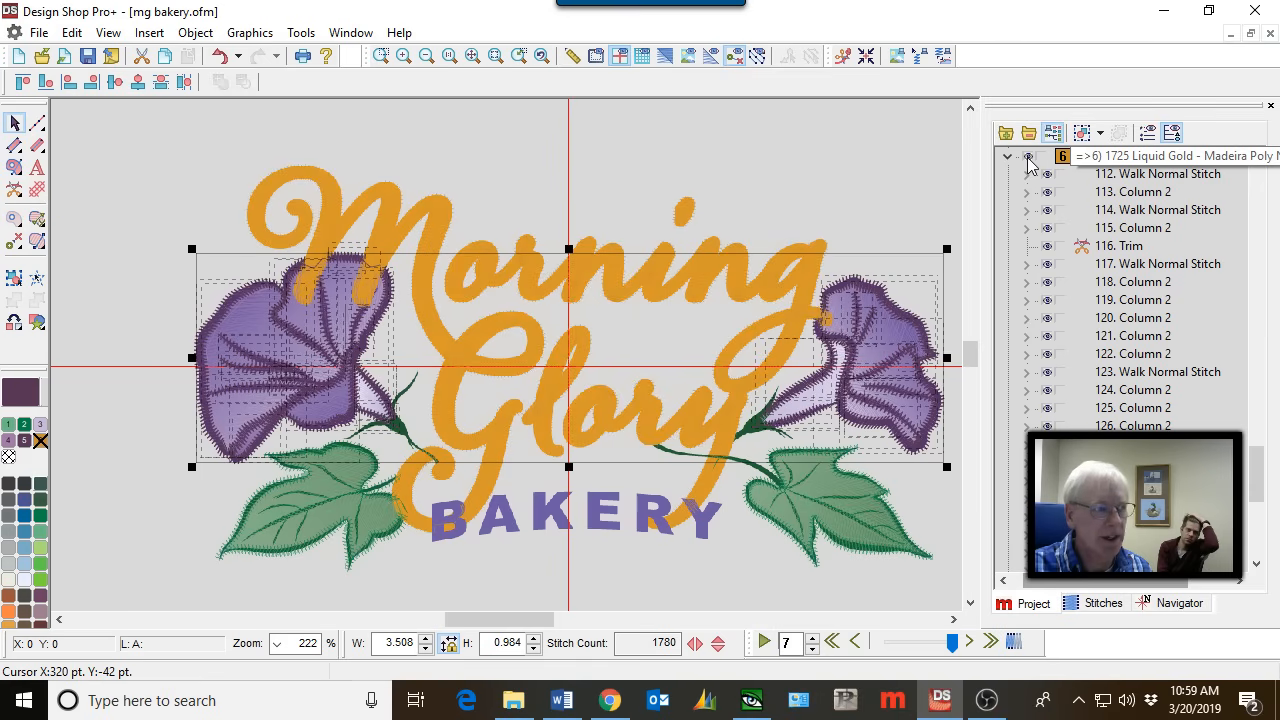
{"action": "left_click", "coordinate": [491, 600]}
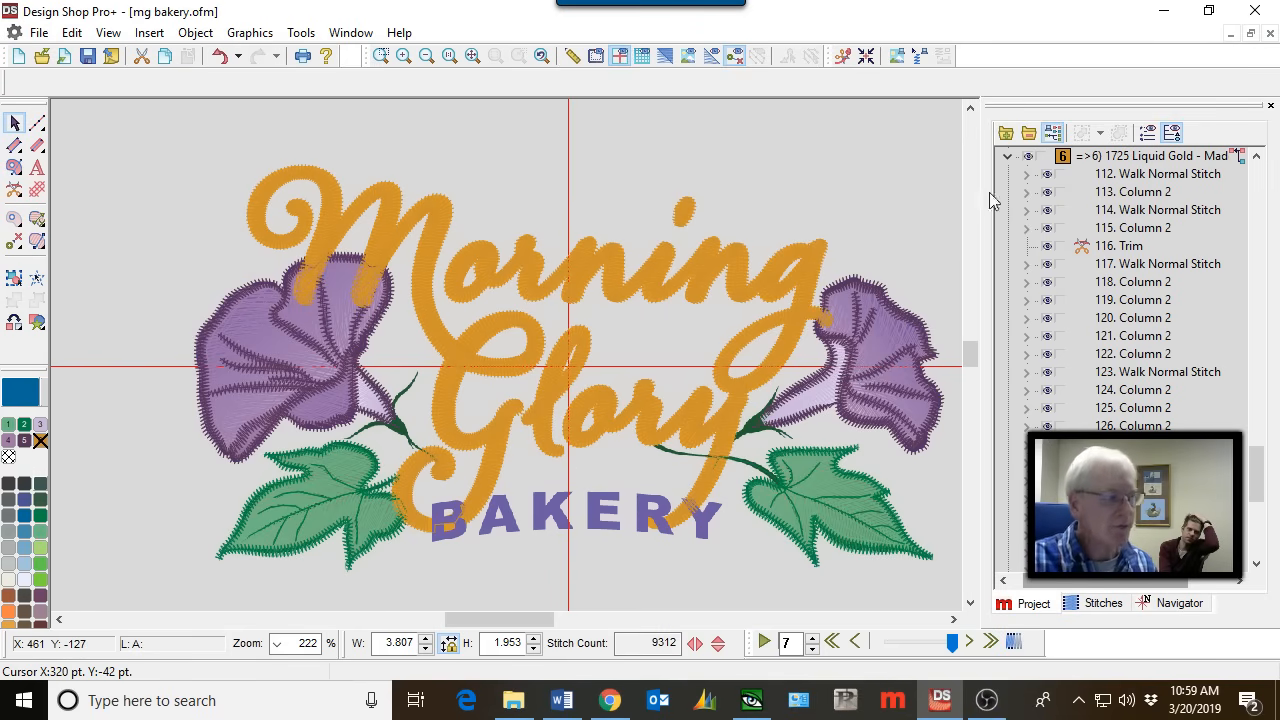
{"action": "right_click", "coordinate": [40, 441]}
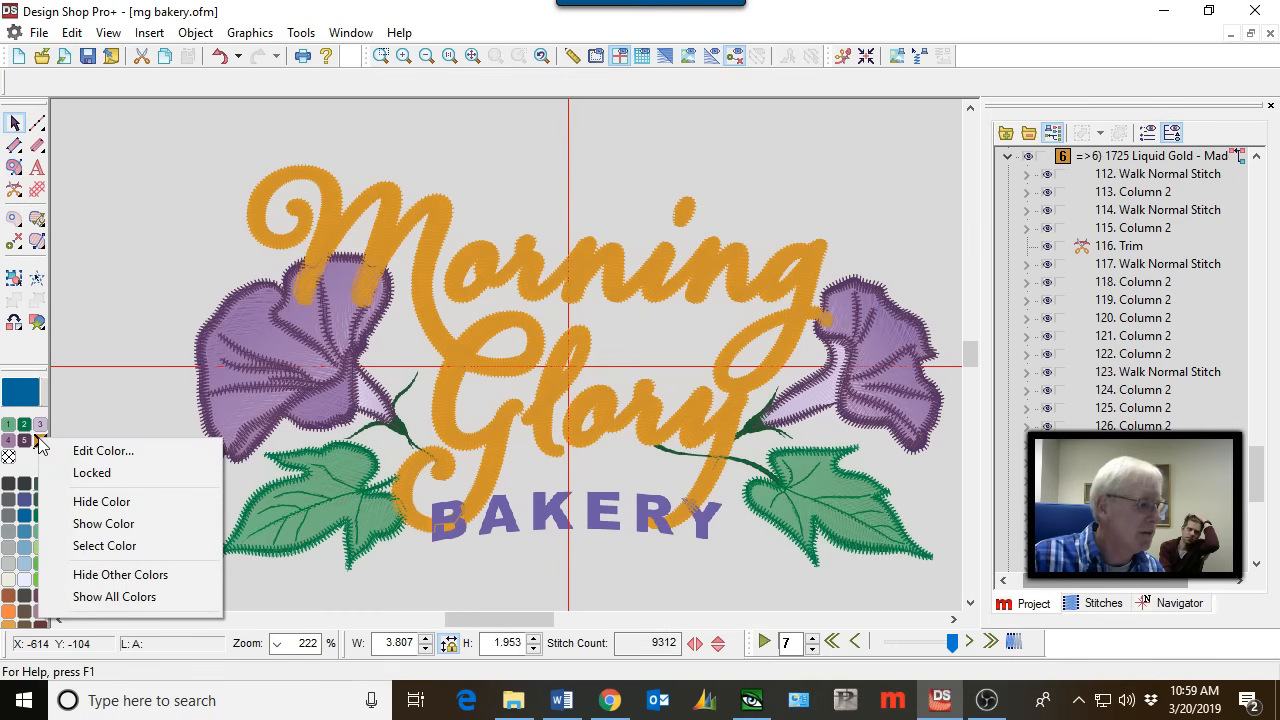
{"action": "left_click", "coordinate": [100, 524]}
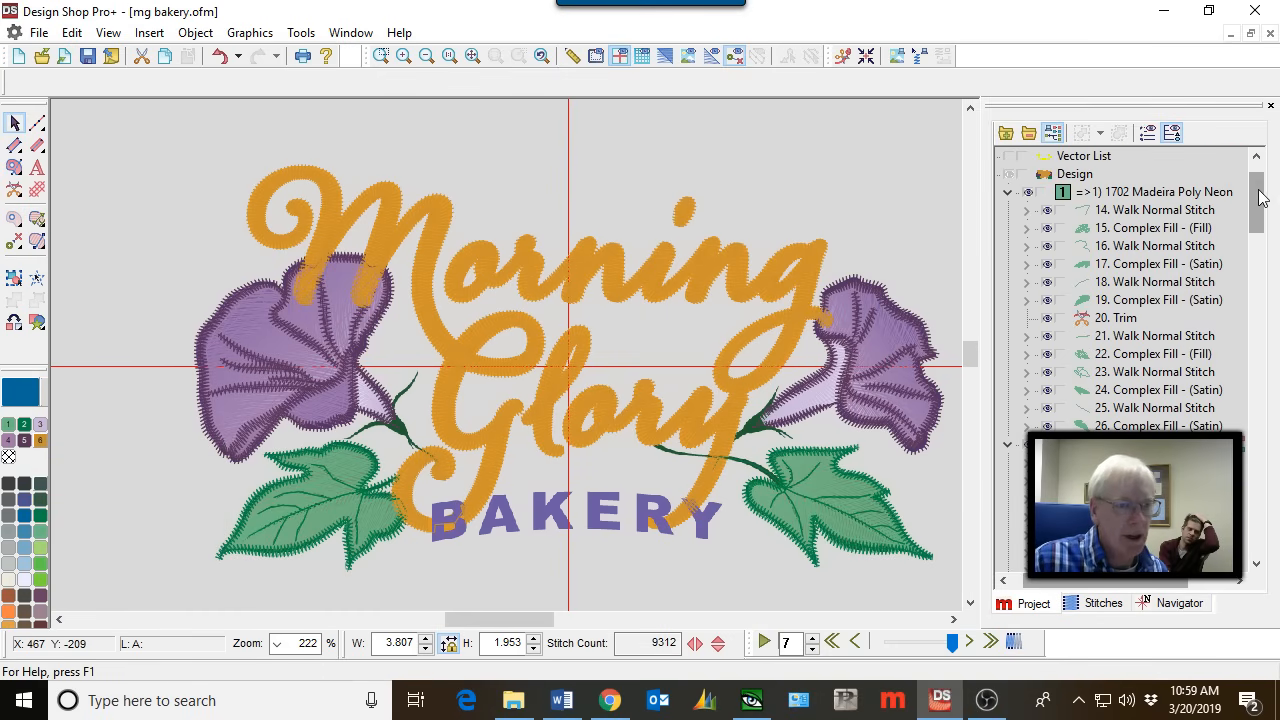
Inspect walk stitch 112 and satin column 113, the short connecting stroke at the start of the l in Glory.
{"action": "left_click_drag", "start_coordinate": [1259, 190], "coordinate": [1262, 442]}
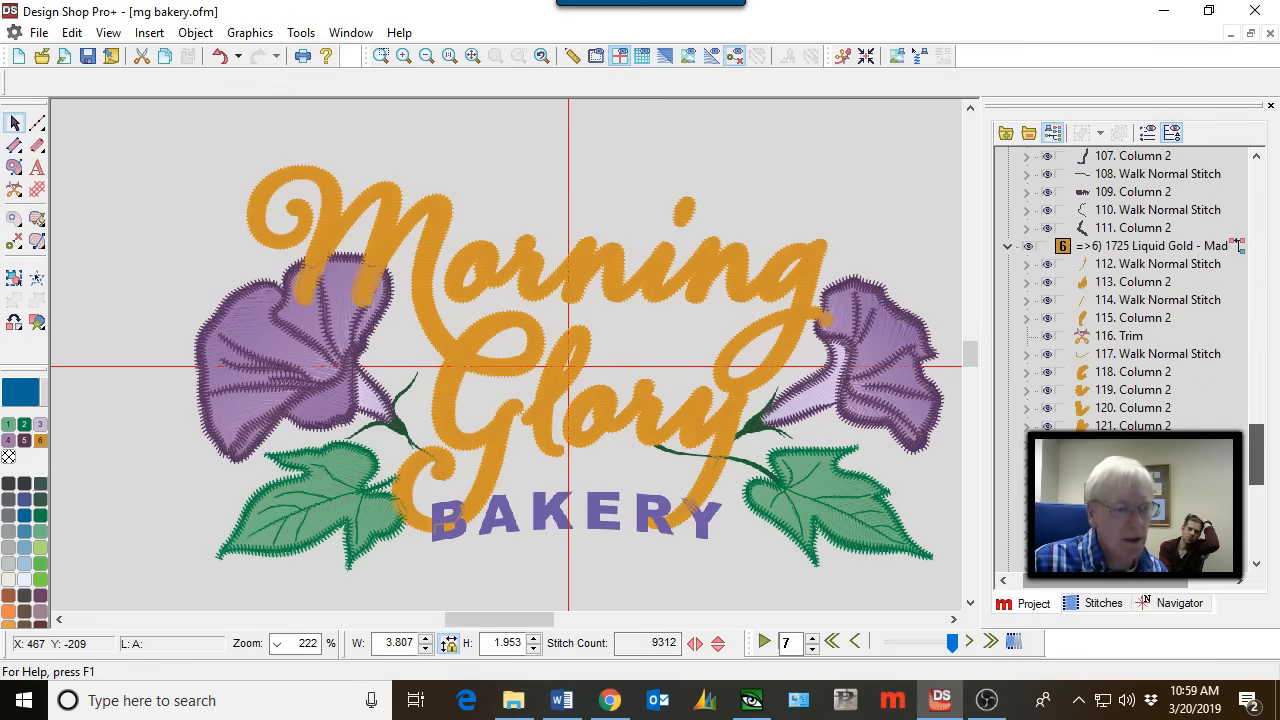
{"action": "left_click", "coordinate": [1113, 266]}
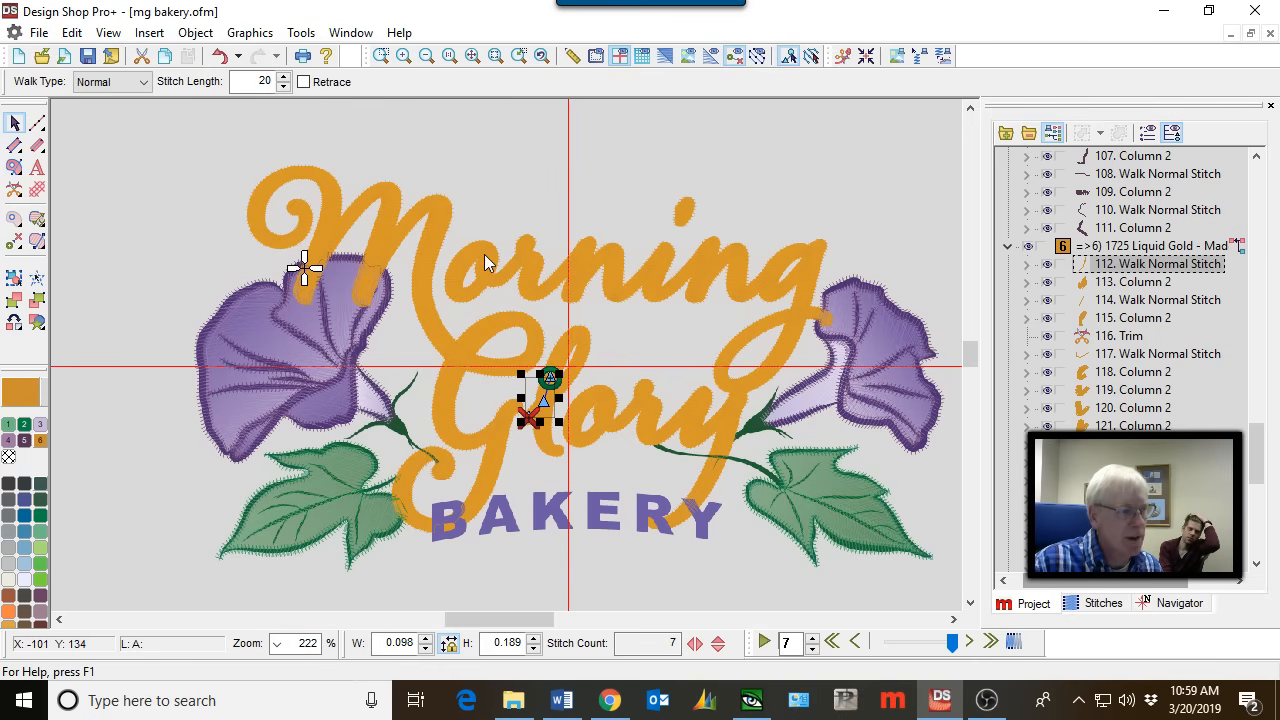
{"action": "left_click", "coordinate": [120, 570]}
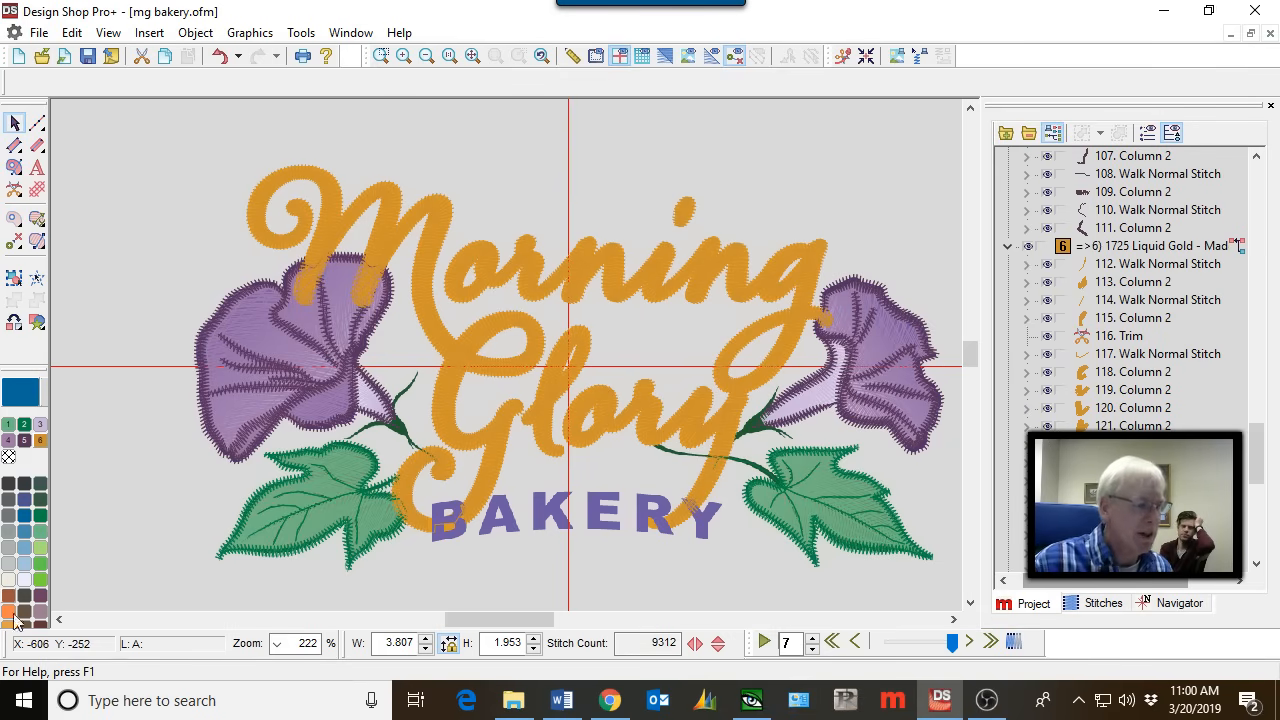
{"action": "left_click", "coordinate": [1130, 266]}
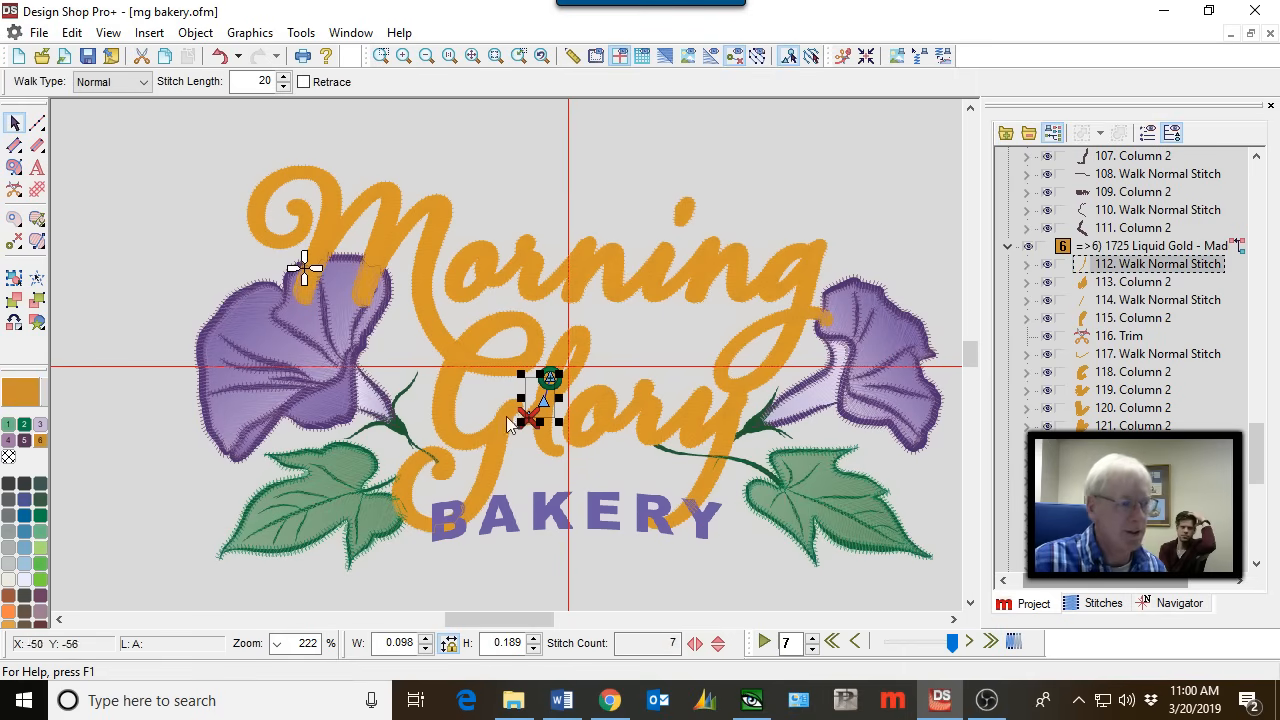
{"action": "scroll", "coordinate": [685, 377], "scroll_direction": "up", "scroll_amount": 1}
{"action": "left_click", "coordinate": [1127, 284]}
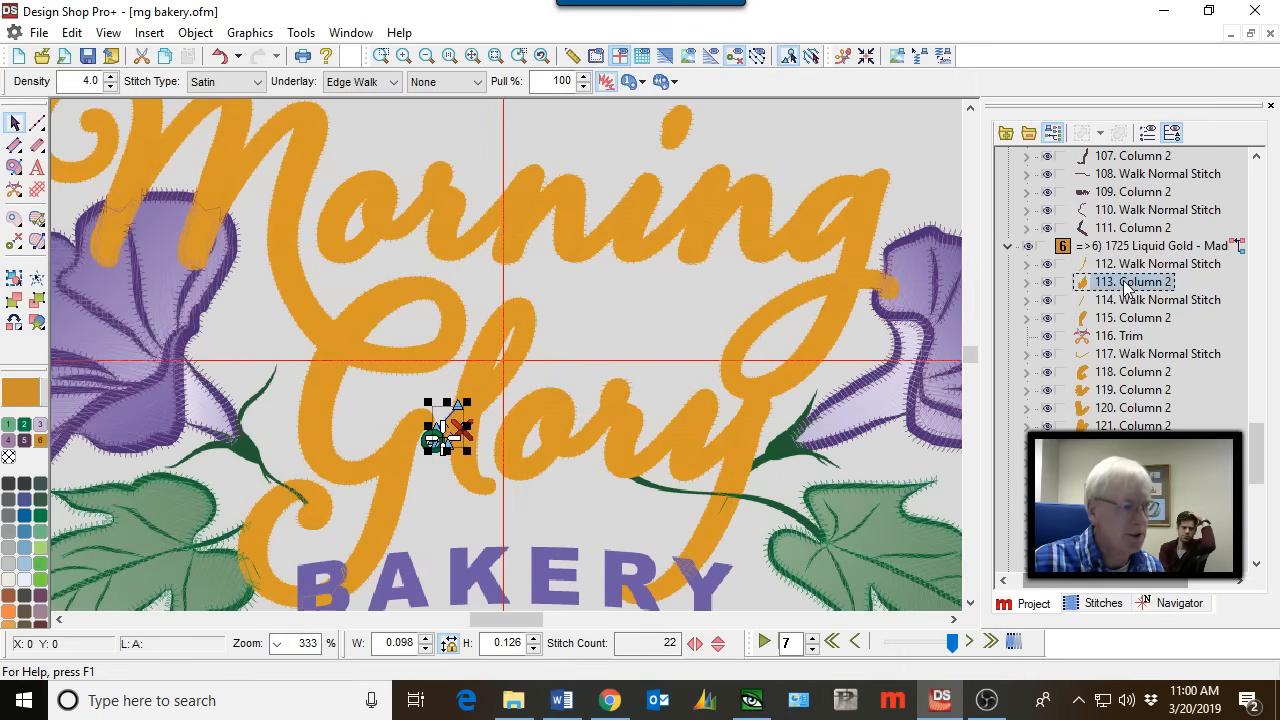
{"action": "scroll", "coordinate": [330, 432], "scroll_direction": "up", "scroll_amount": 3}
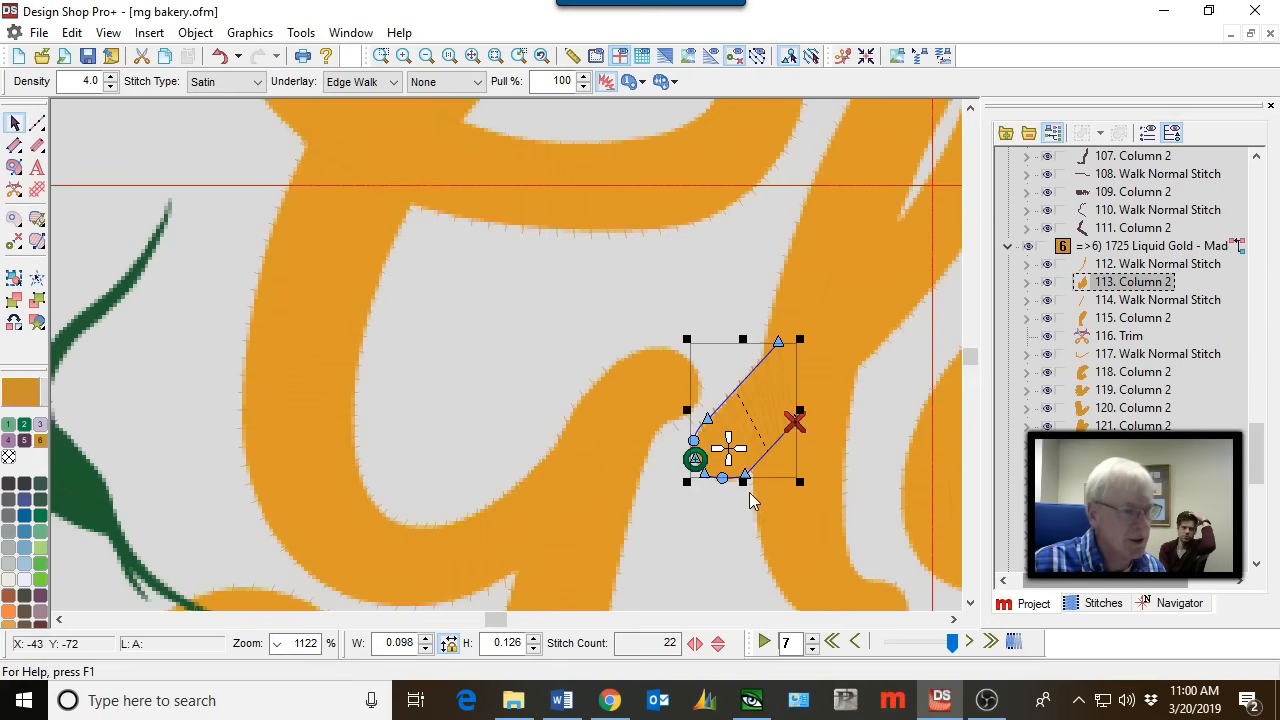
{"action": "scroll", "coordinate": [750, 493], "scroll_direction": "left", "scroll_amount": 1}
{"action": "scroll", "coordinate": [750, 493], "scroll_direction": "right", "scroll_amount": 2}
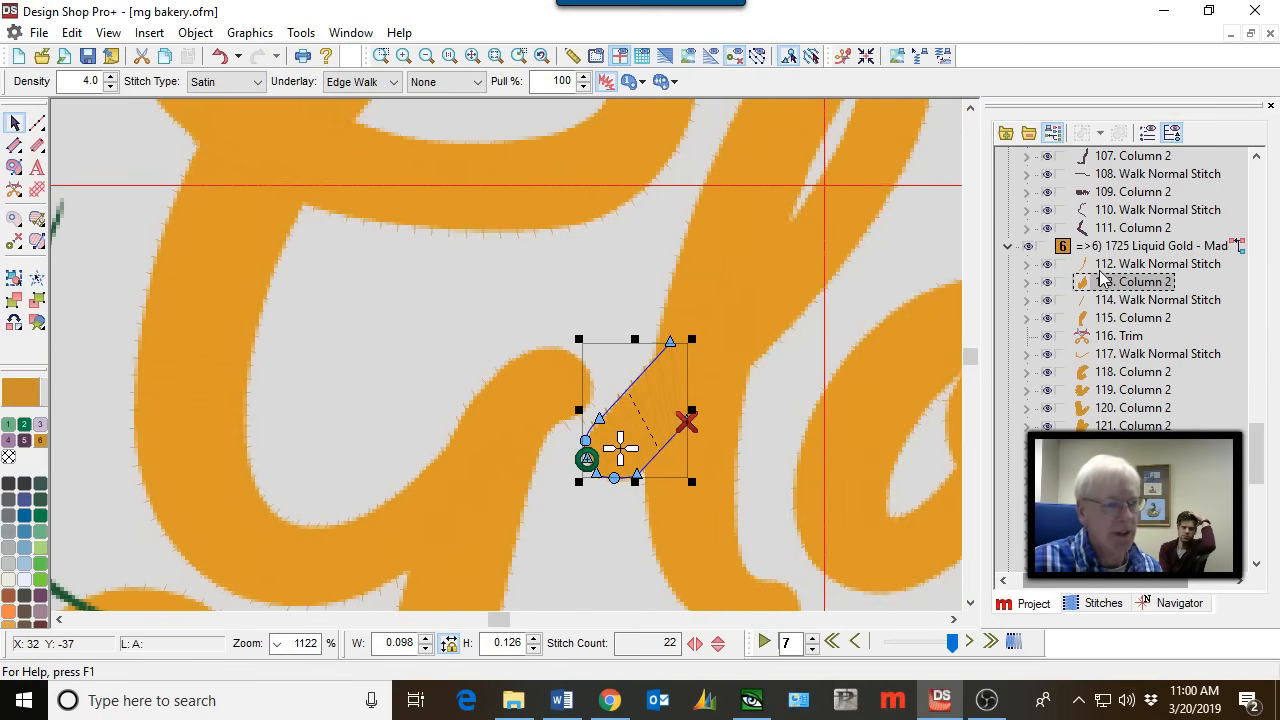
Inspect walk stitch 114 and satin column 115, which forms the looped letter l in Glory.
{"action": "left_click", "coordinate": [1099, 297]}
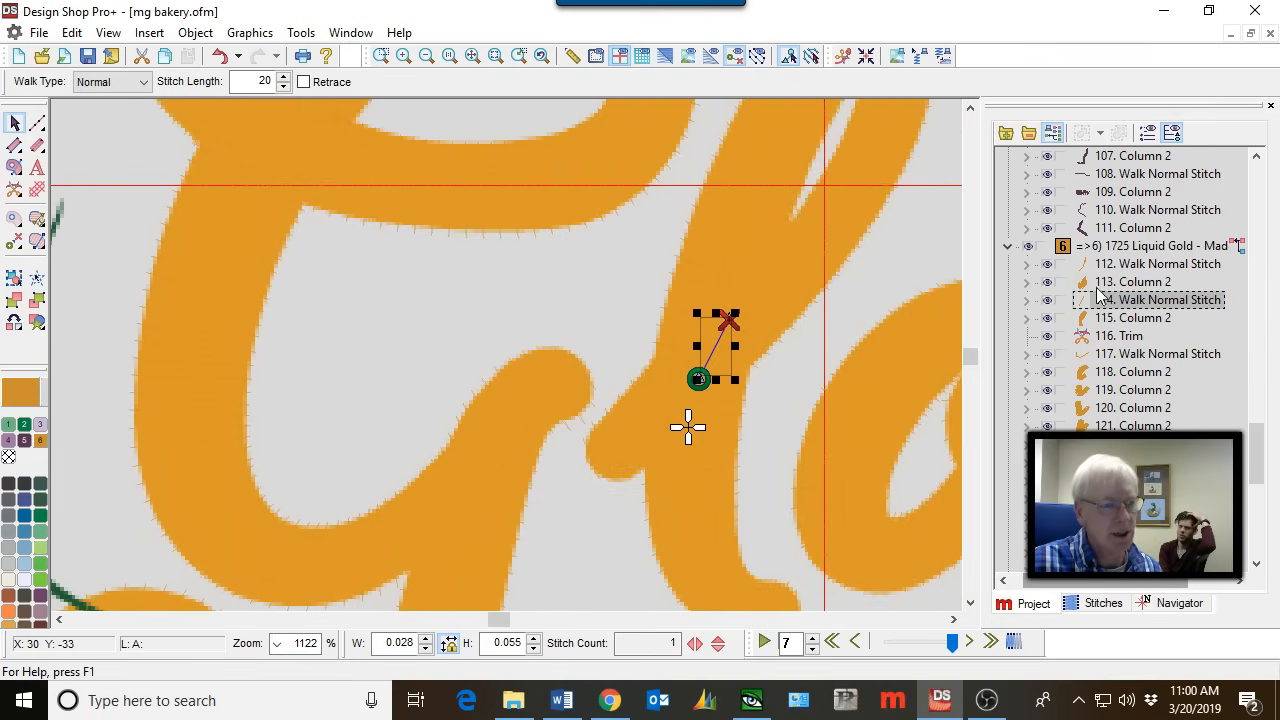
{"action": "left_click", "coordinate": [1120, 318]}
{"action": "scroll", "coordinate": [901, 377], "scroll_direction": "left", "scroll_amount": 1}
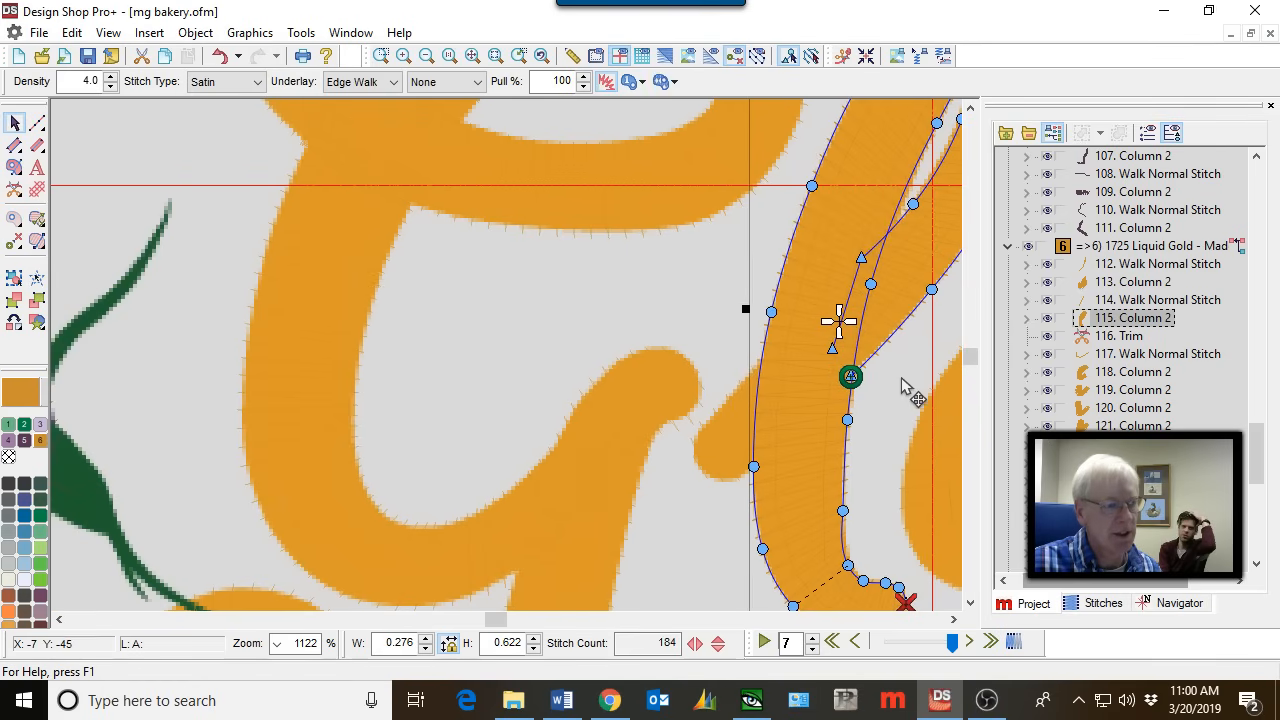
{"action": "scroll", "coordinate": [901, 377], "scroll_direction": "down", "scroll_amount": 2}
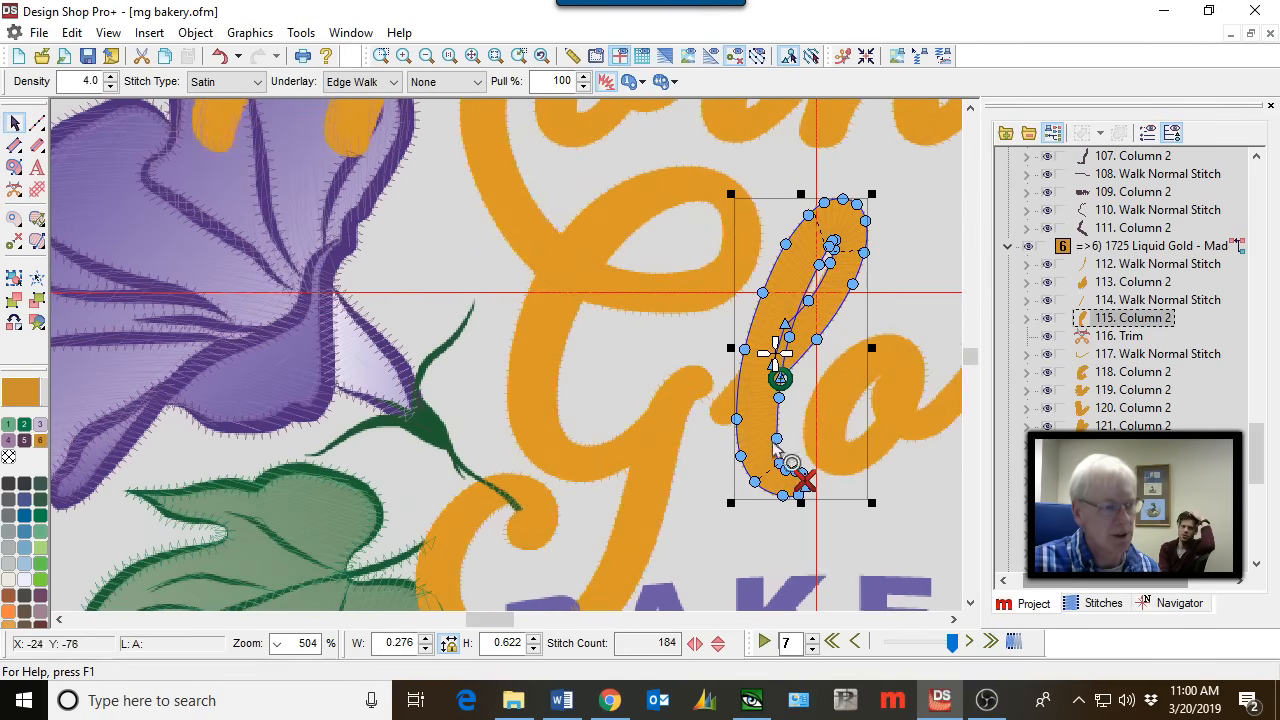
{"action": "scroll", "coordinate": [906, 236], "scroll_direction": "up", "scroll_amount": 2}
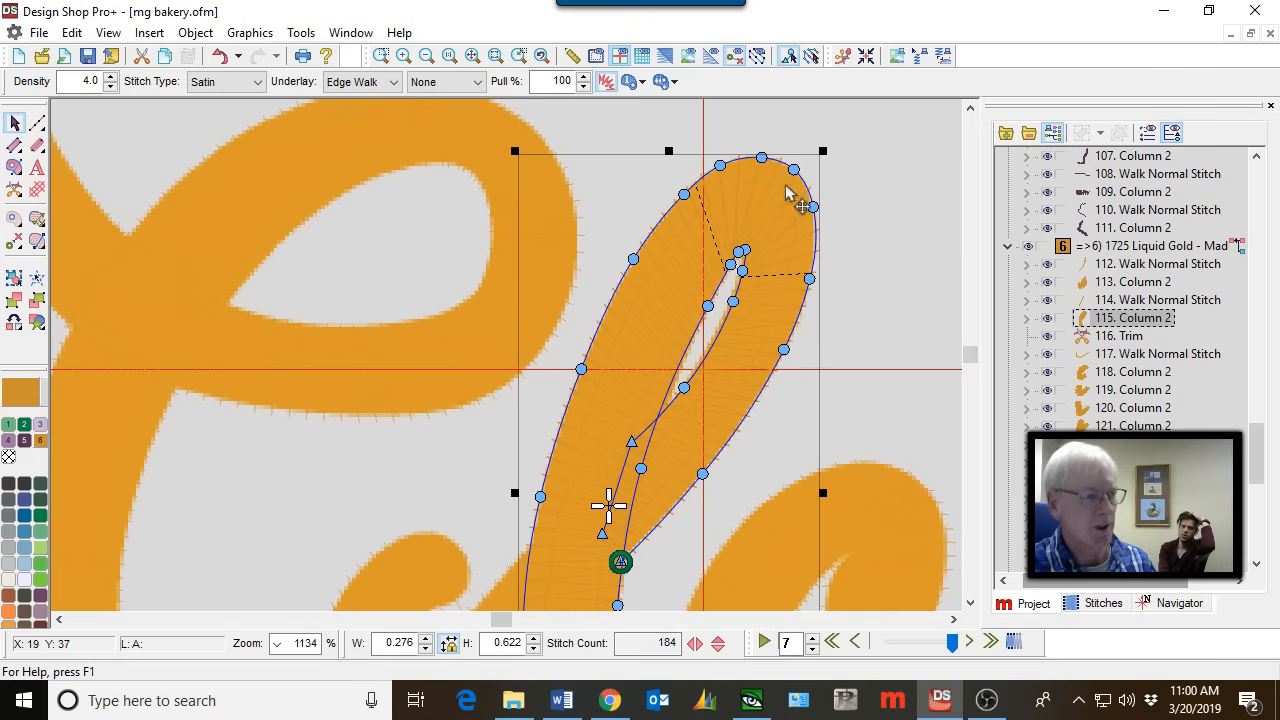
{"action": "scroll", "coordinate": [800, 330], "scroll_direction": "down", "scroll_amount": 4}
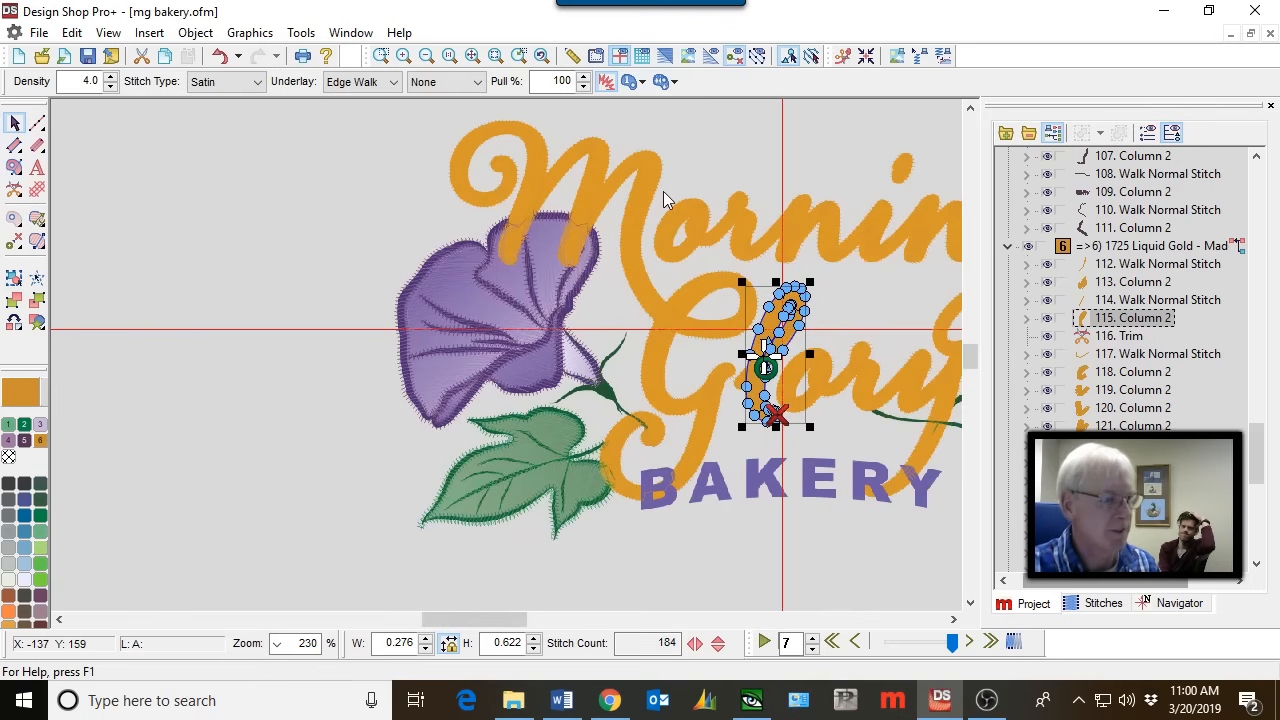
Turn on the 3D stitch display to examine the overlapping satin columns in the lettering of Morning and Glory.
{"action": "scroll", "coordinate": [663, 191], "scroll_direction": "up", "scroll_amount": 3}
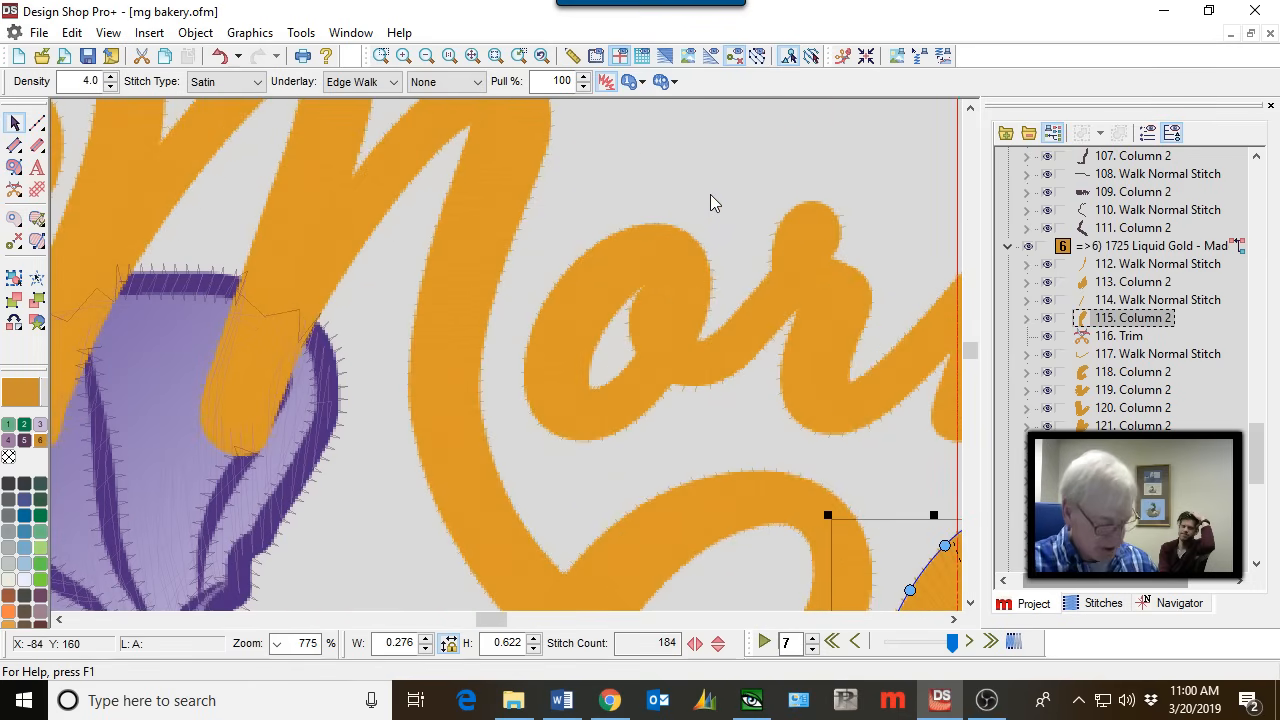
{"action": "key", "text": "3"}
{"action": "scroll", "coordinate": [630, 275], "scroll_direction": "up", "scroll_amount": 1}
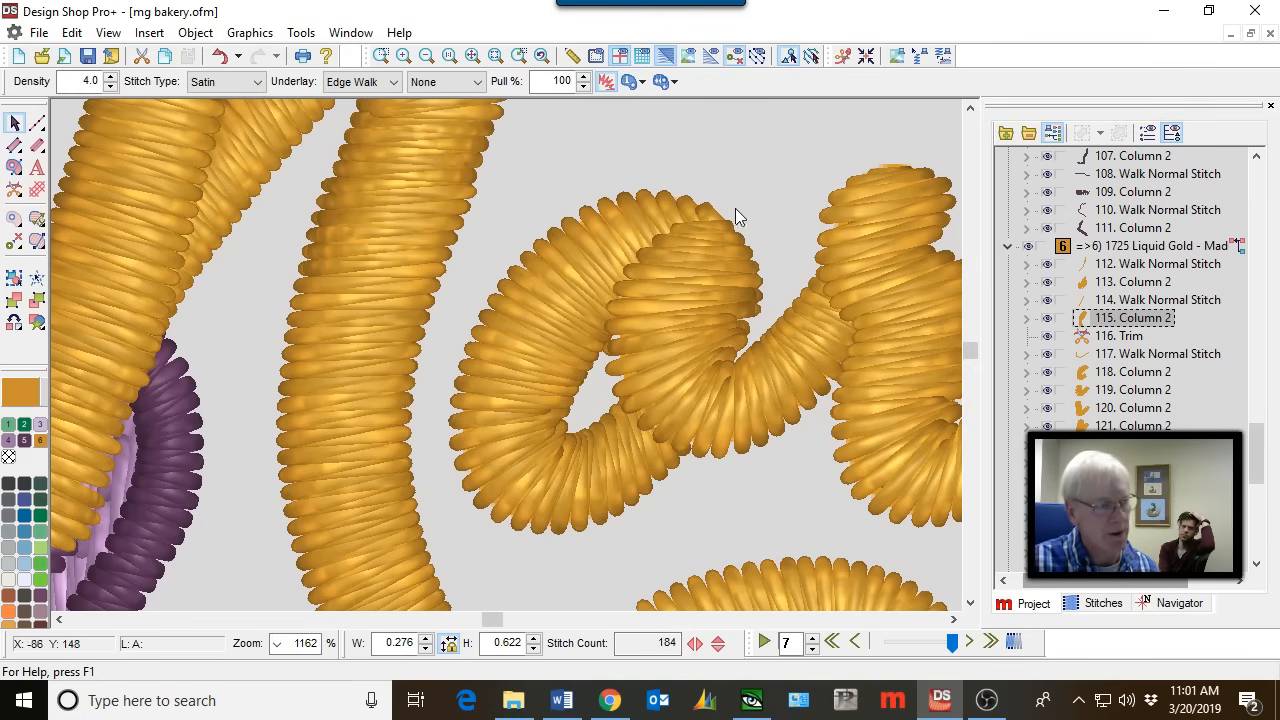
{"action": "scroll", "coordinate": [676, 308], "scroll_direction": "down", "scroll_amount": 5}
{"action": "scroll", "coordinate": [676, 308], "scroll_direction": "up", "scroll_amount": 3}
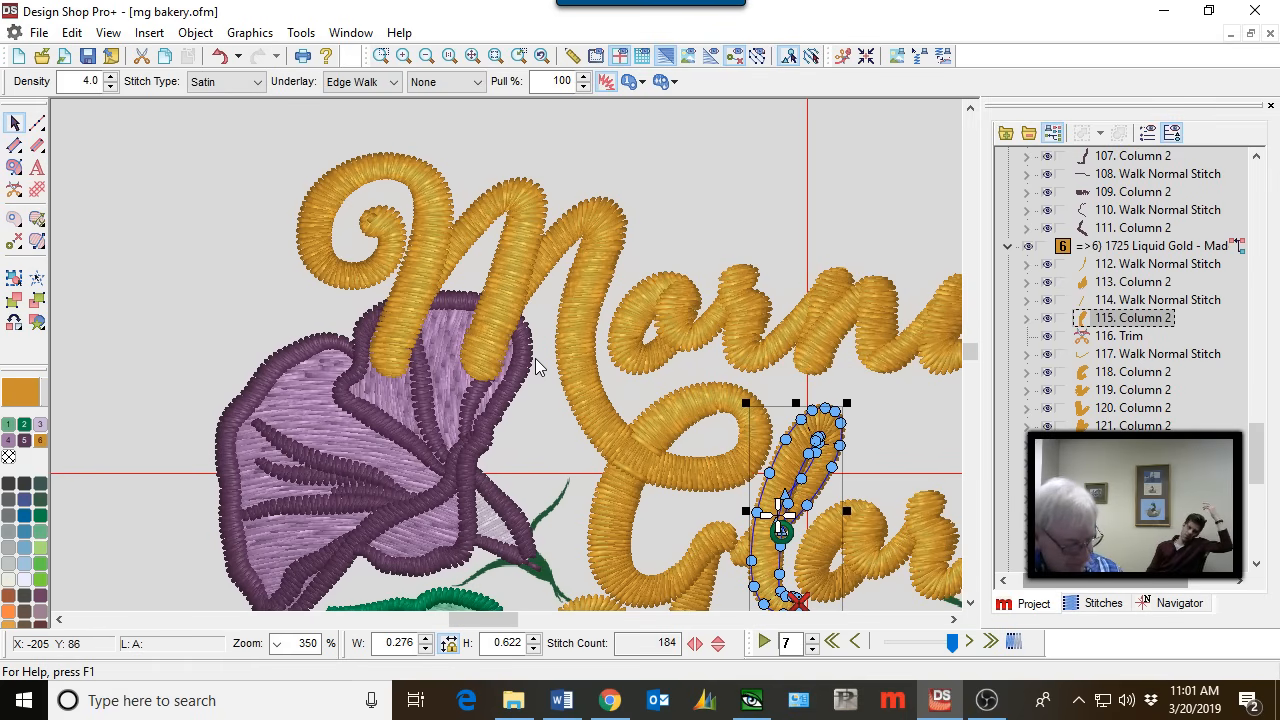
Inspect the walk stitch that travels from the tail of the g back beneath the letters to the o in Morning.
{"action": "scroll", "coordinate": [557, 360], "scroll_direction": "right", "scroll_amount": 5}
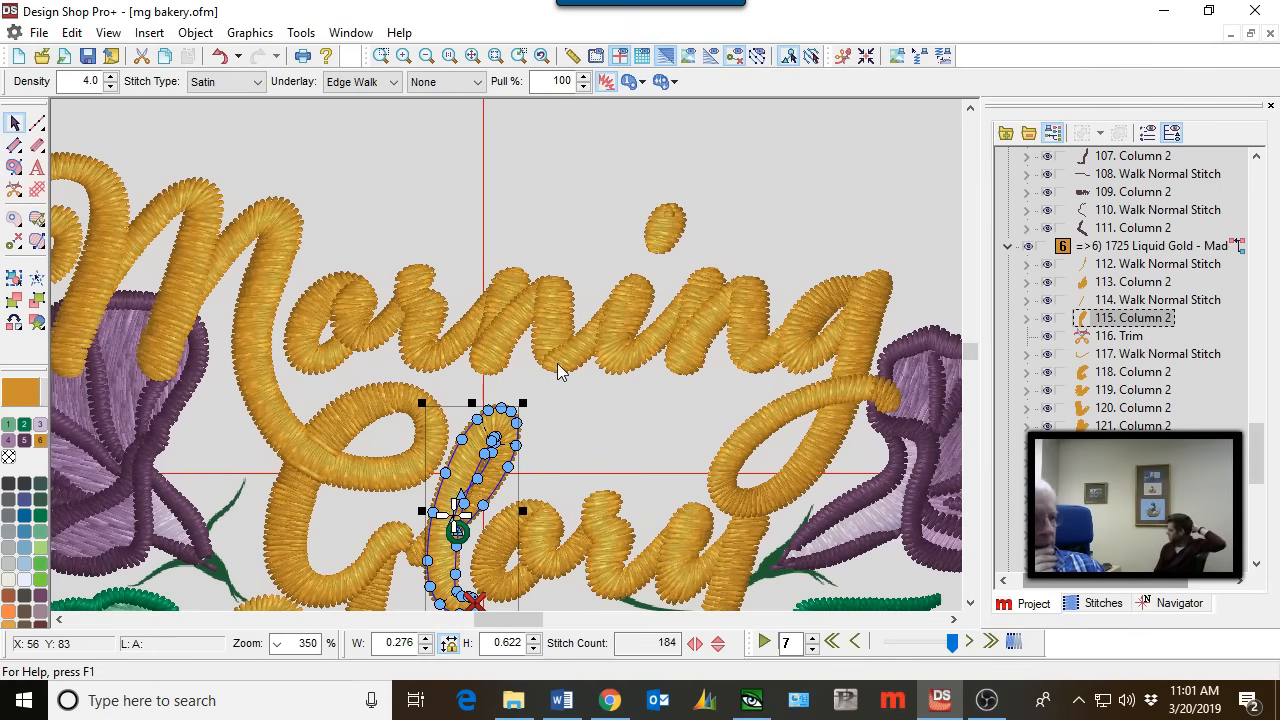
{"action": "left_click", "coordinate": [531, 240]}
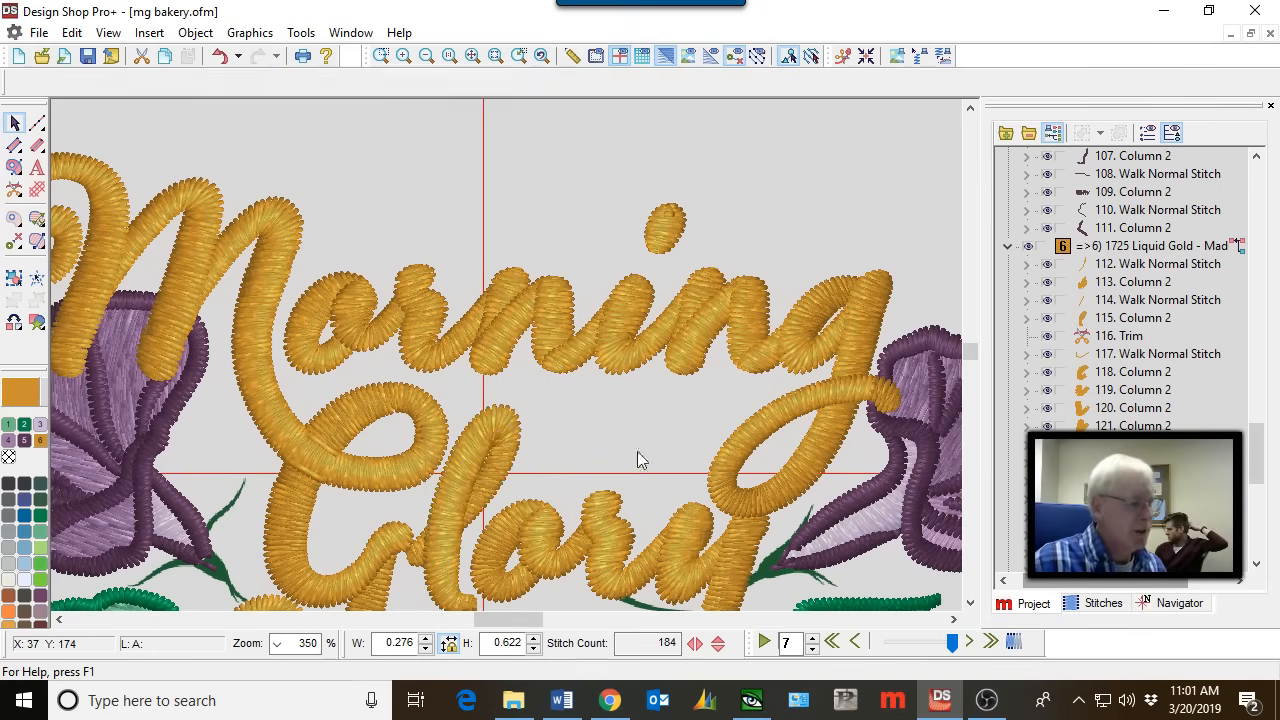
{"action": "scroll", "coordinate": [585, 578], "scroll_direction": "down", "scroll_amount": 1}
{"action": "scroll", "coordinate": [565, 577], "scroll_direction": "down", "scroll_amount": 2}
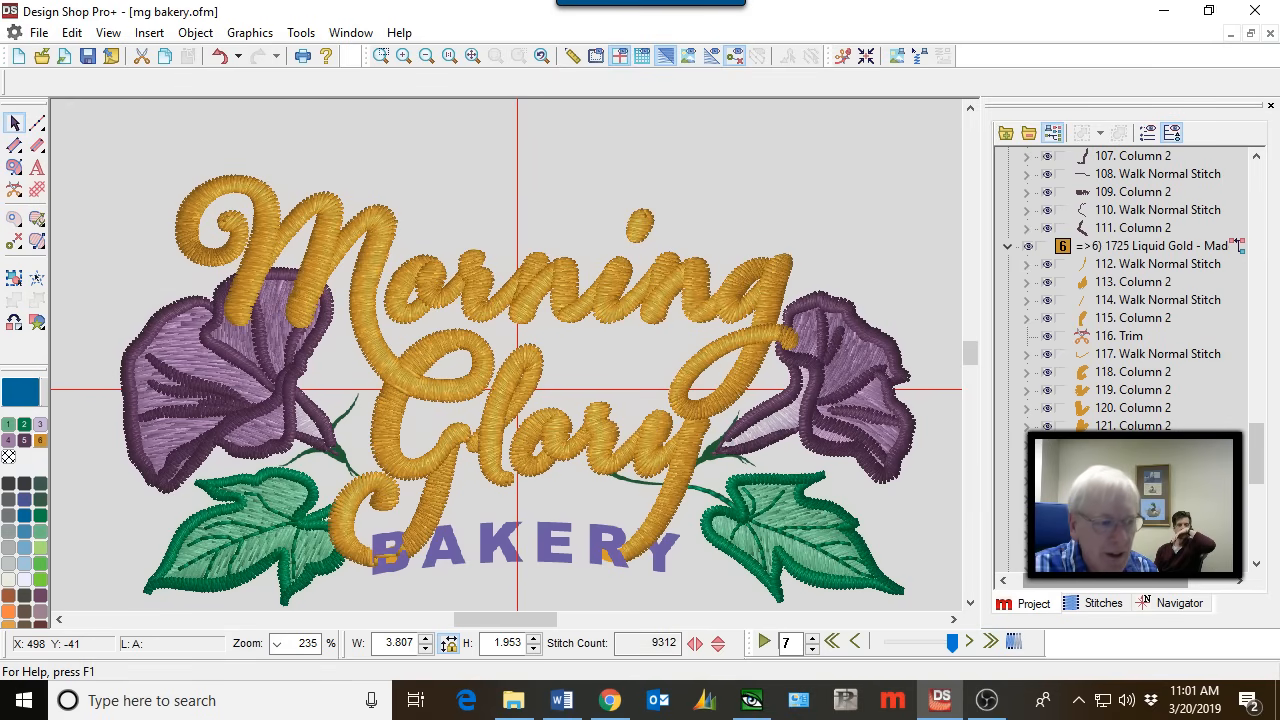
{"action": "left_click", "coordinate": [688, 413]}
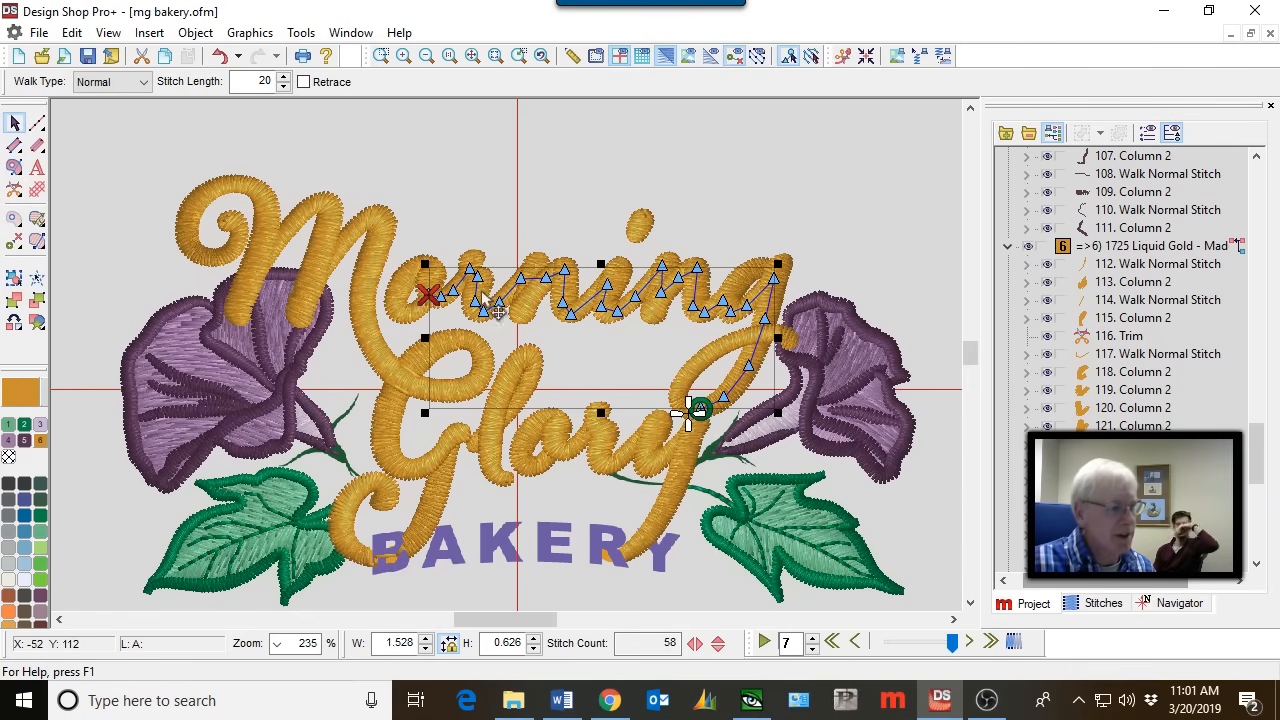
{"action": "left_click", "coordinate": [792, 199]}
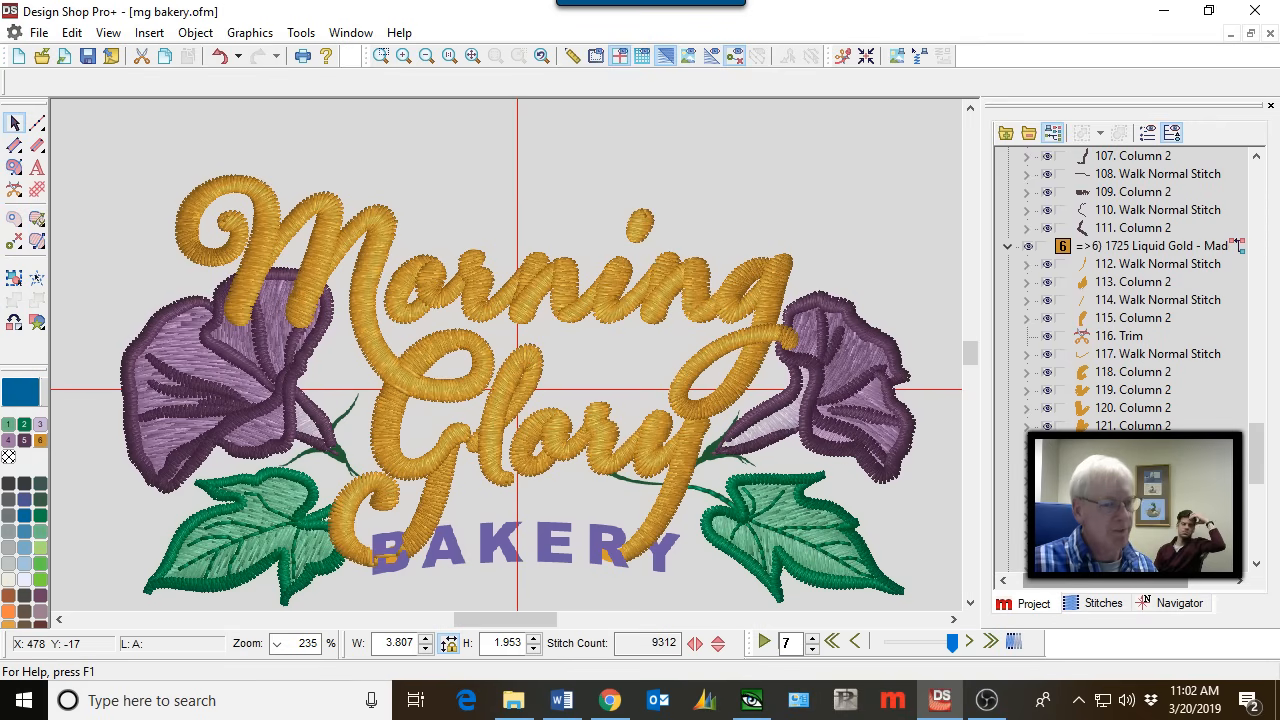
Inspect column 138 of the g's tail, plus walk stitch 140 and satin column 141 of the dot on the i.
{"action": "left_click_drag", "start_coordinate": [1257, 462], "coordinate": [1274, 530]}
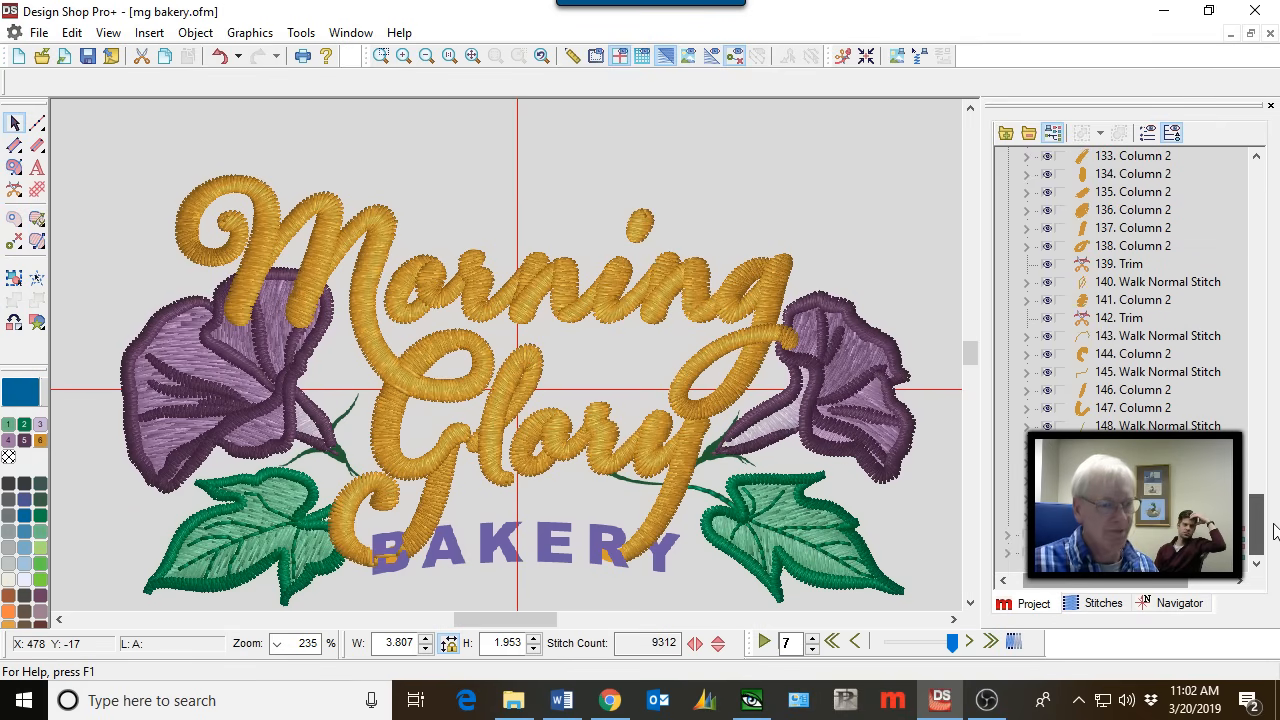
{"action": "left_click", "coordinate": [1107, 249]}
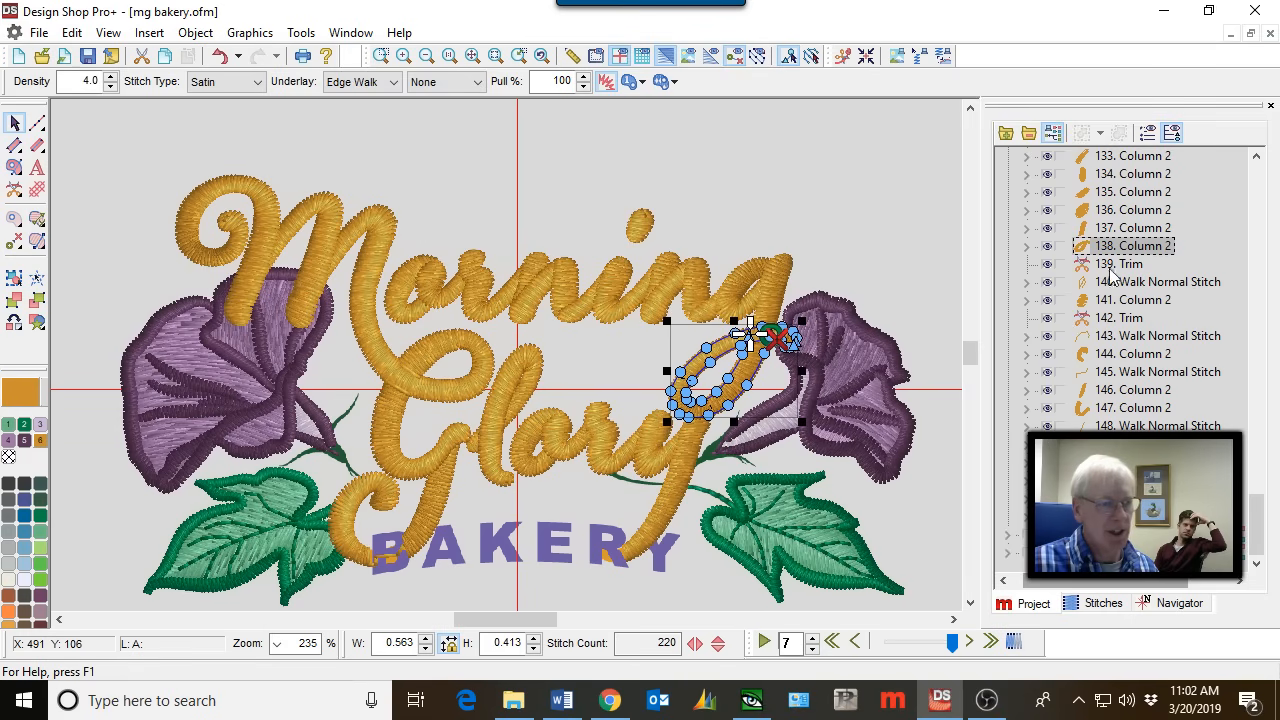
{"action": "left_click", "coordinate": [1115, 284]}
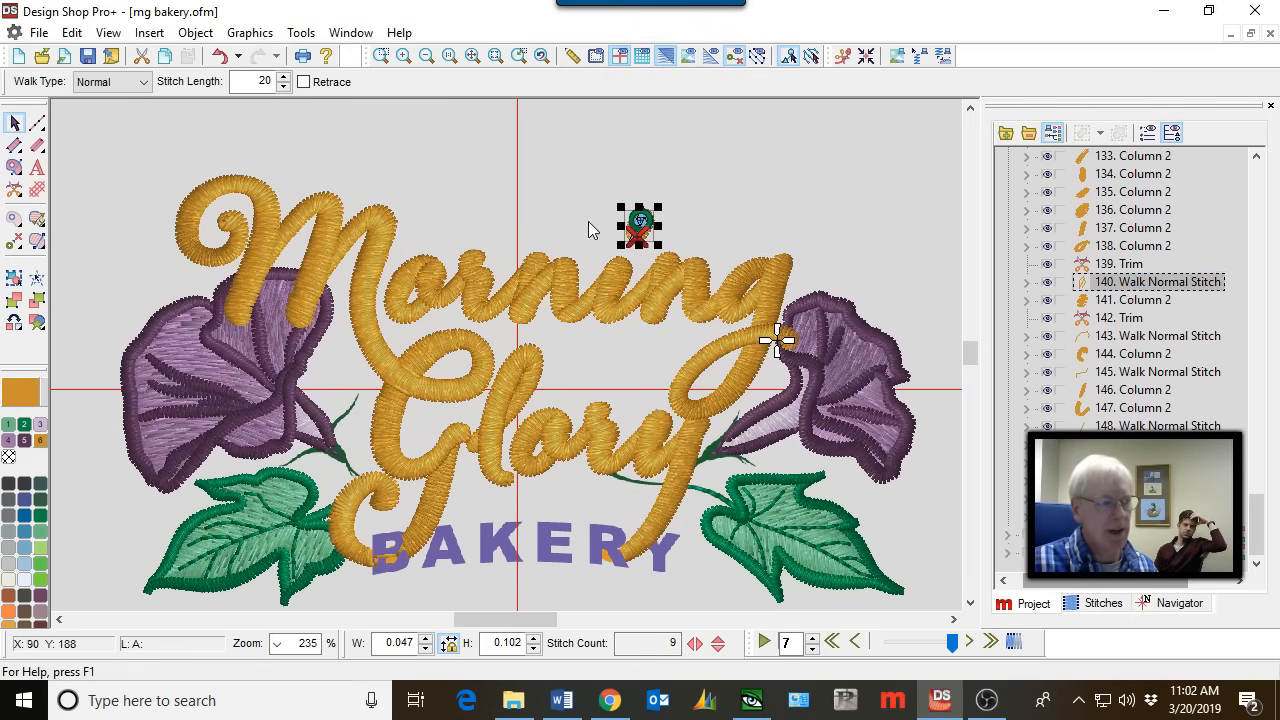
{"action": "scroll", "coordinate": [660, 224], "scroll_direction": "up", "scroll_amount": 5}
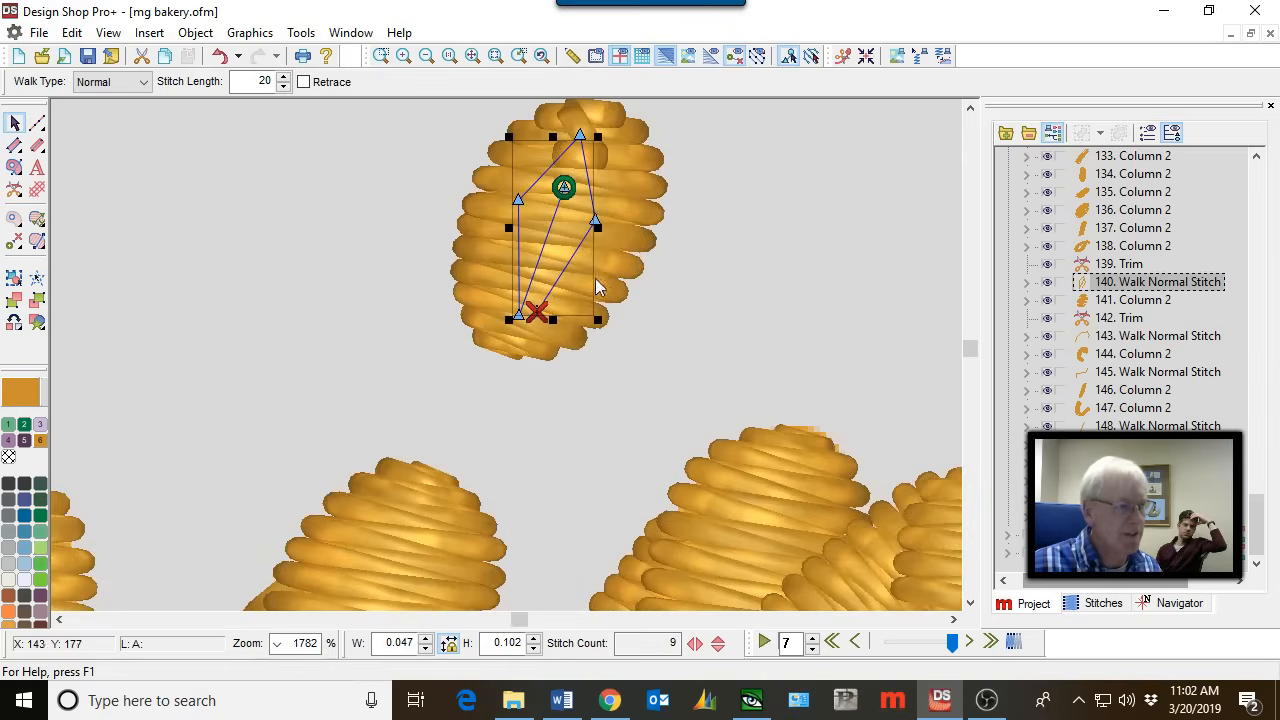
{"action": "left_click", "coordinate": [1120, 300]}
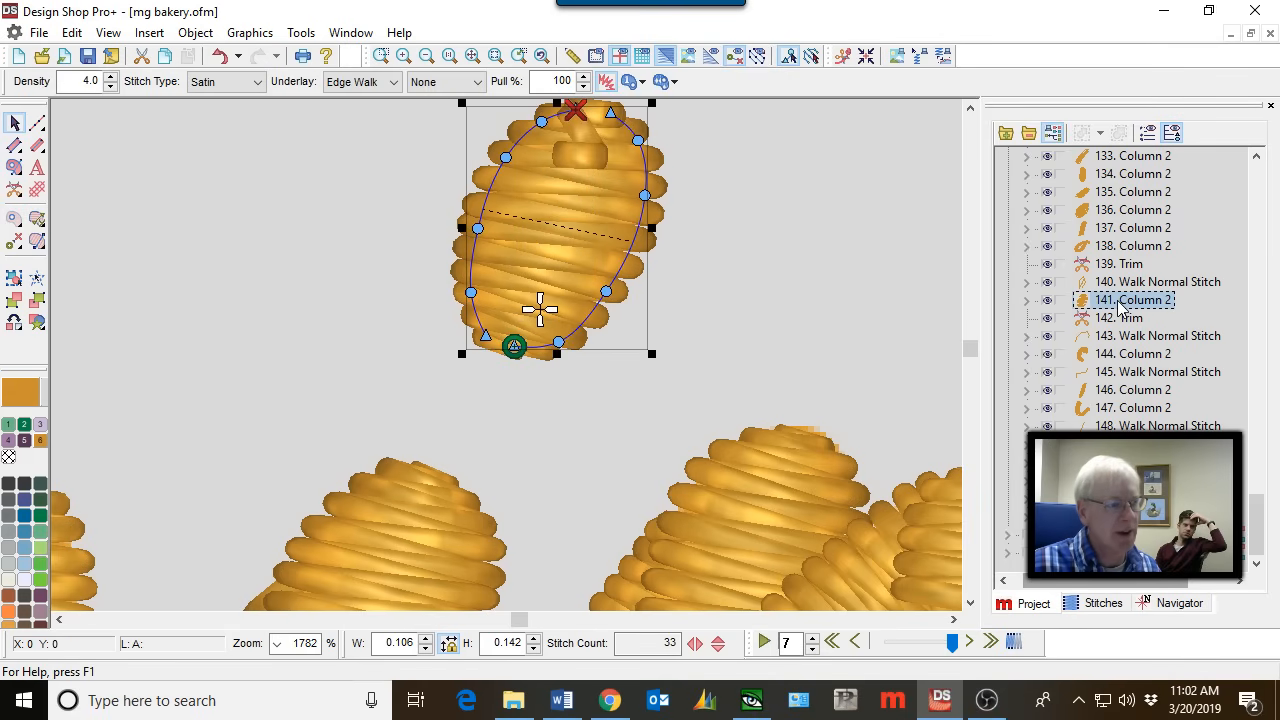
{"action": "scroll", "coordinate": [855, 297], "scroll_direction": "down", "scroll_amount": 5}
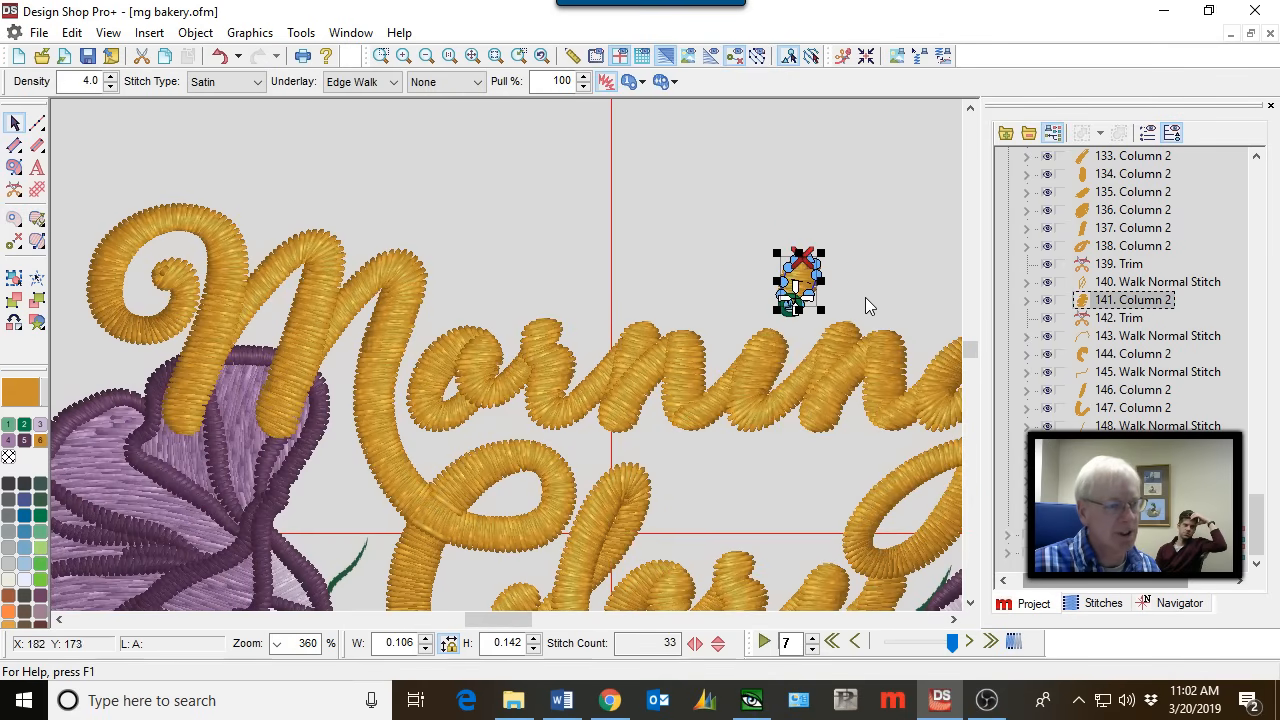
Inspect walk stitch 143, which follows the trim after the i's dot and lies under the G's lower curl.
{"action": "left_click", "coordinate": [1130, 336]}
{"action": "scroll", "coordinate": [860, 316], "scroll_direction": "right", "scroll_amount": 3}
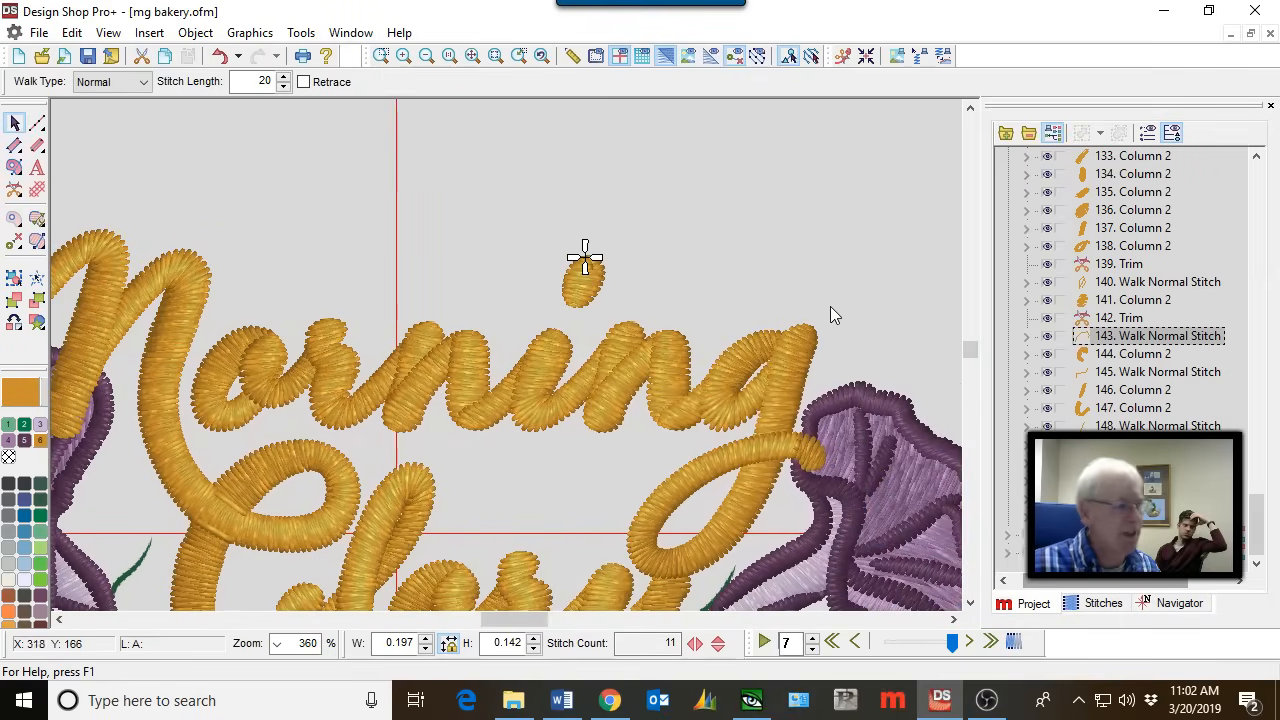
{"action": "scroll", "coordinate": [831, 306], "scroll_direction": "down", "scroll_amount": 4}
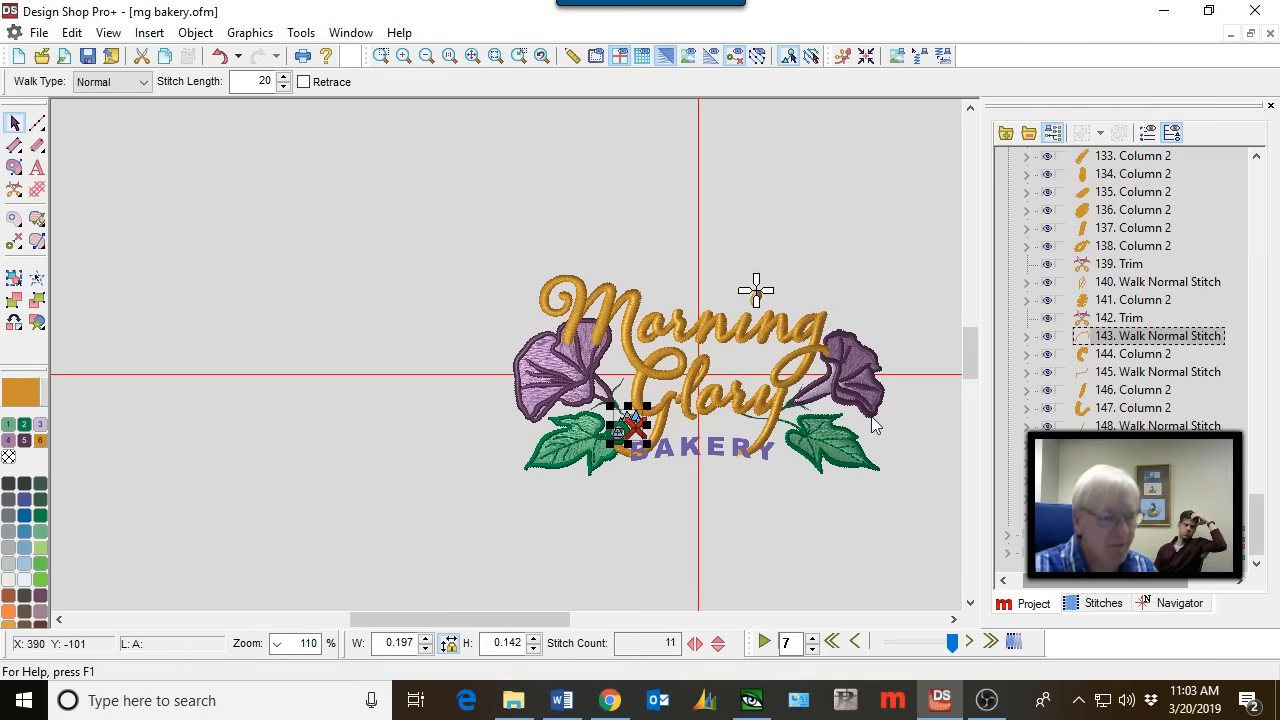
Show the 1712 Lilac colour of the BAKERY lettering and expand its element list in the project tree.
{"action": "left_click", "coordinate": [1112, 536]}
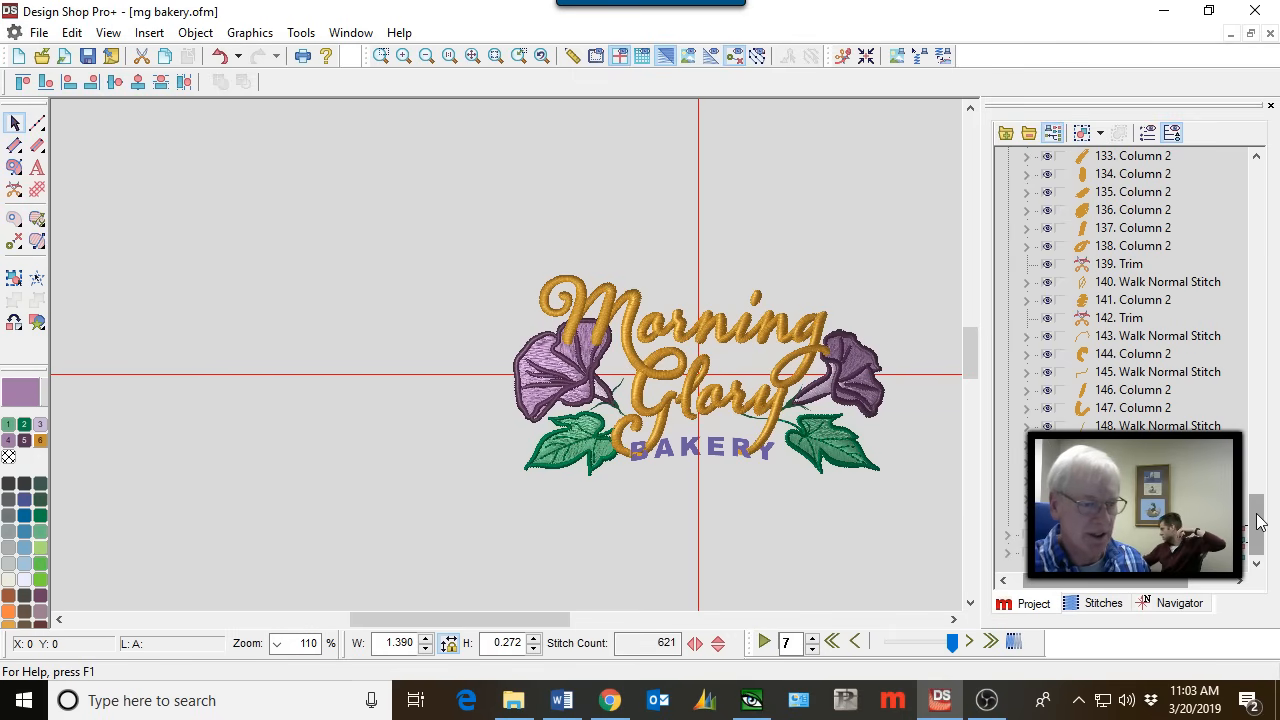
{"action": "left_click", "coordinate": [1007, 535]}
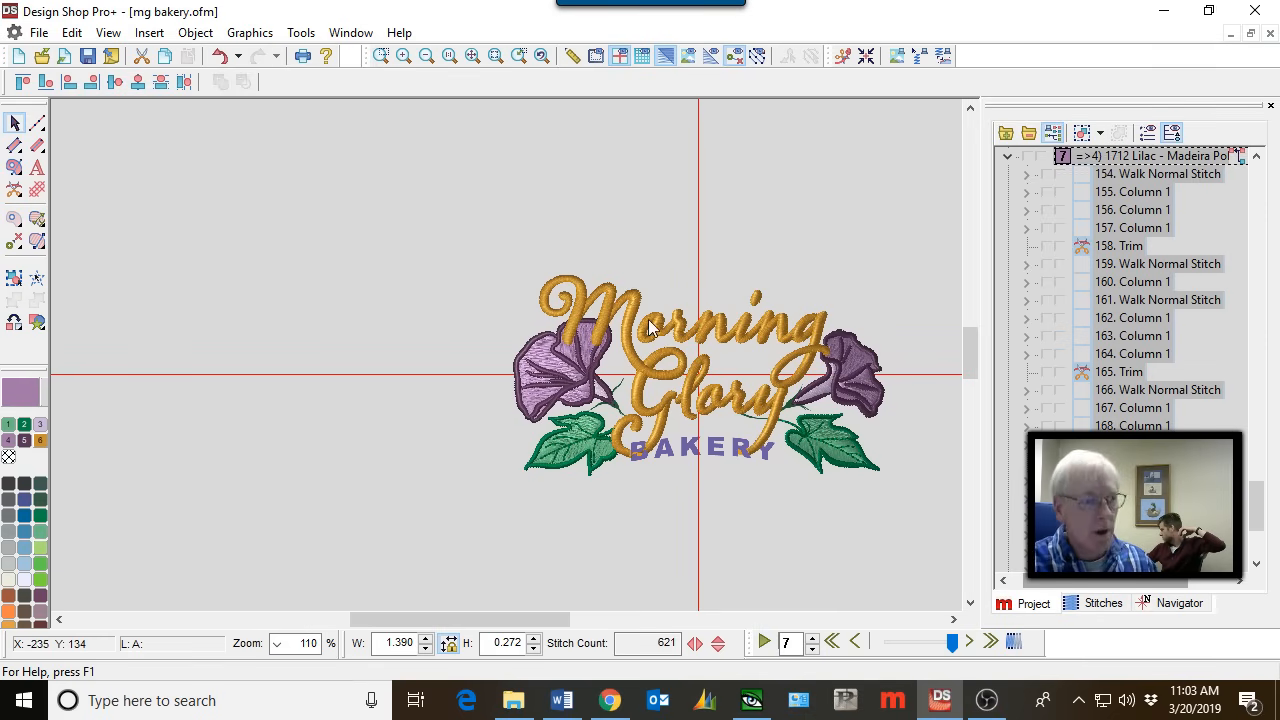
{"action": "left_click", "coordinate": [667, 452]}
{"action": "scroll", "coordinate": [713, 470], "scroll_direction": "up", "scroll_amount": 3}
{"action": "scroll", "coordinate": [713, 450], "scroll_direction": "right", "scroll_amount": 3}
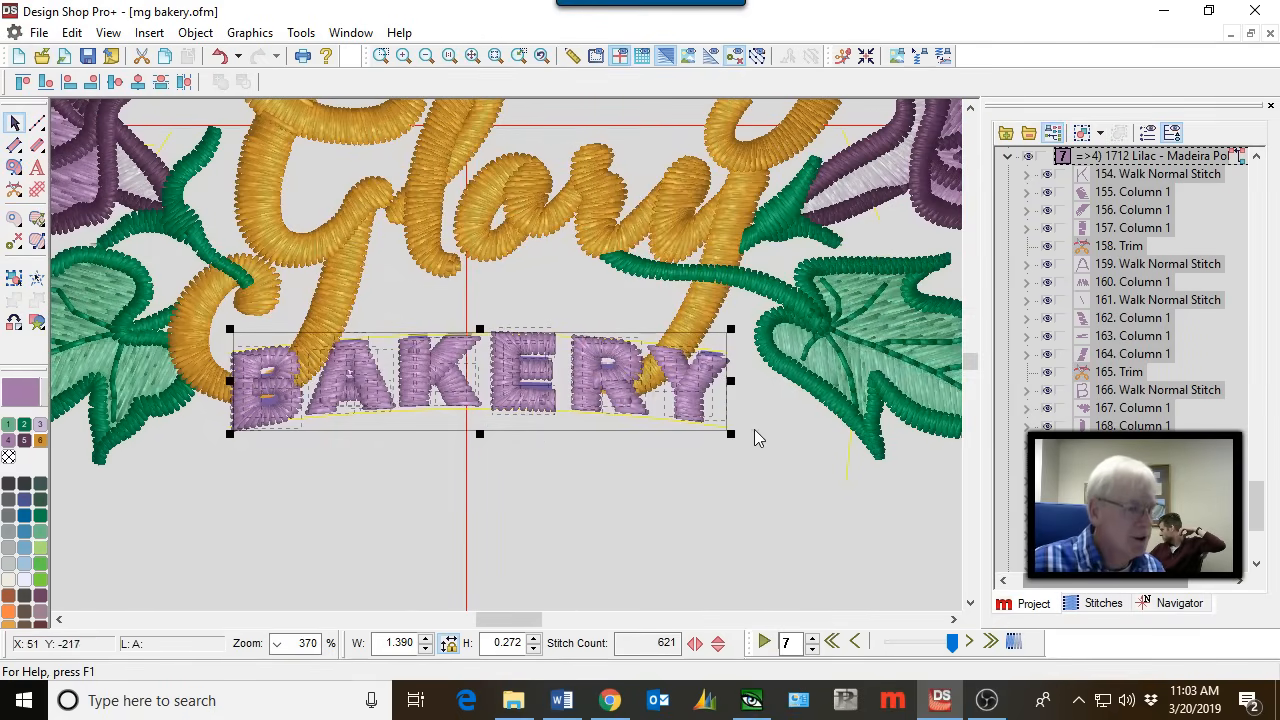
{"action": "left_click", "coordinate": [461, 472]}
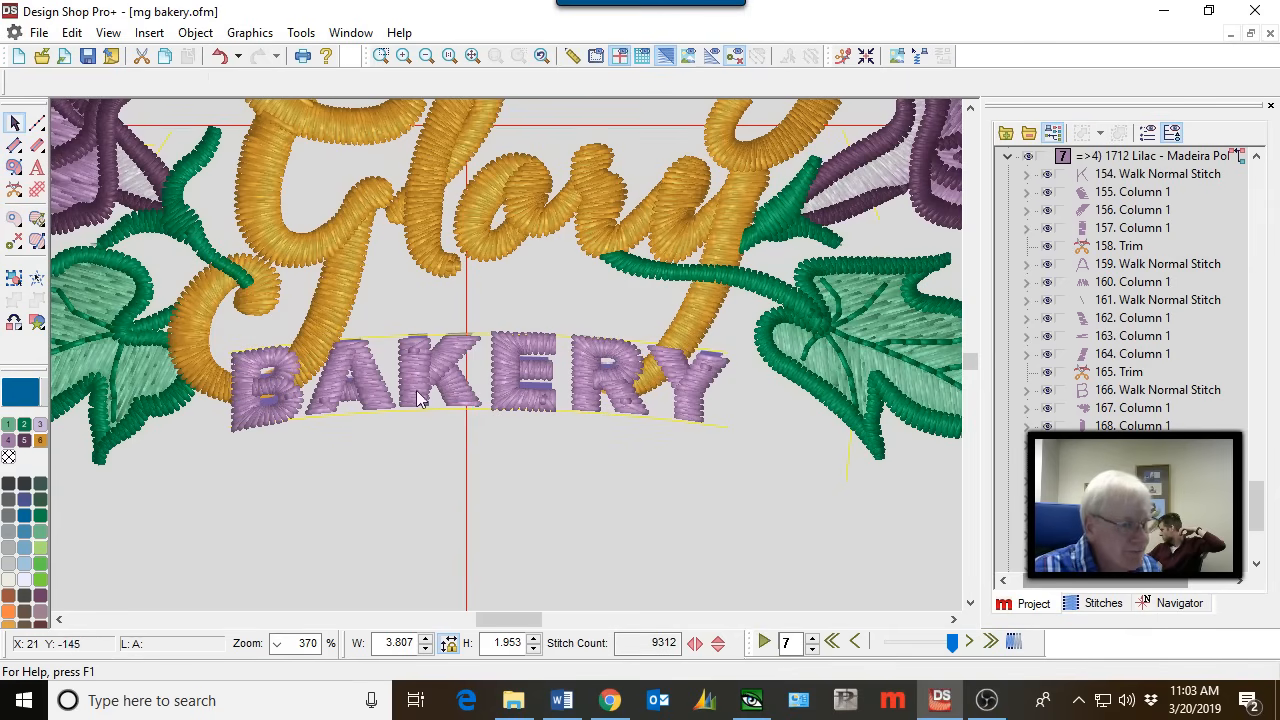
Turn off the 3D stitch display and inspect the lower and upper satin columns of the B in BAKERY.
{"action": "key", "text": "3"}
{"action": "scroll", "coordinate": [321, 341], "scroll_direction": "up", "scroll_amount": 2}
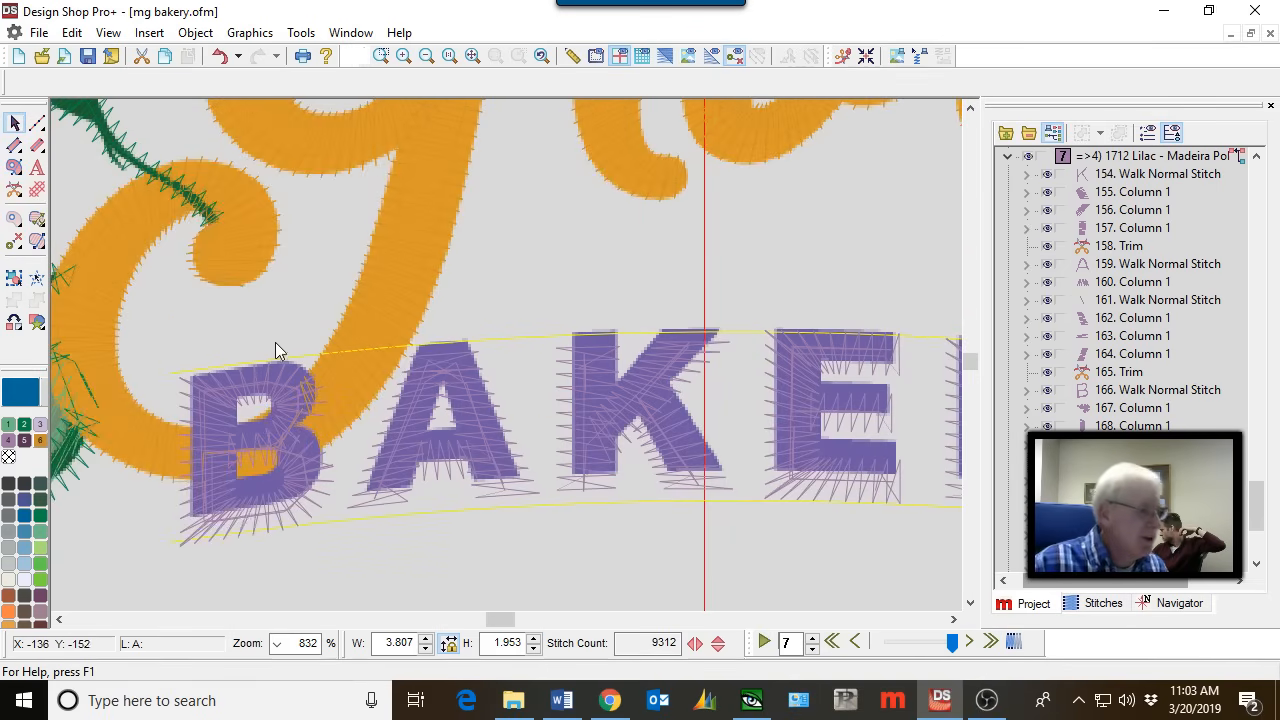
{"action": "left_click", "coordinate": [238, 510]}
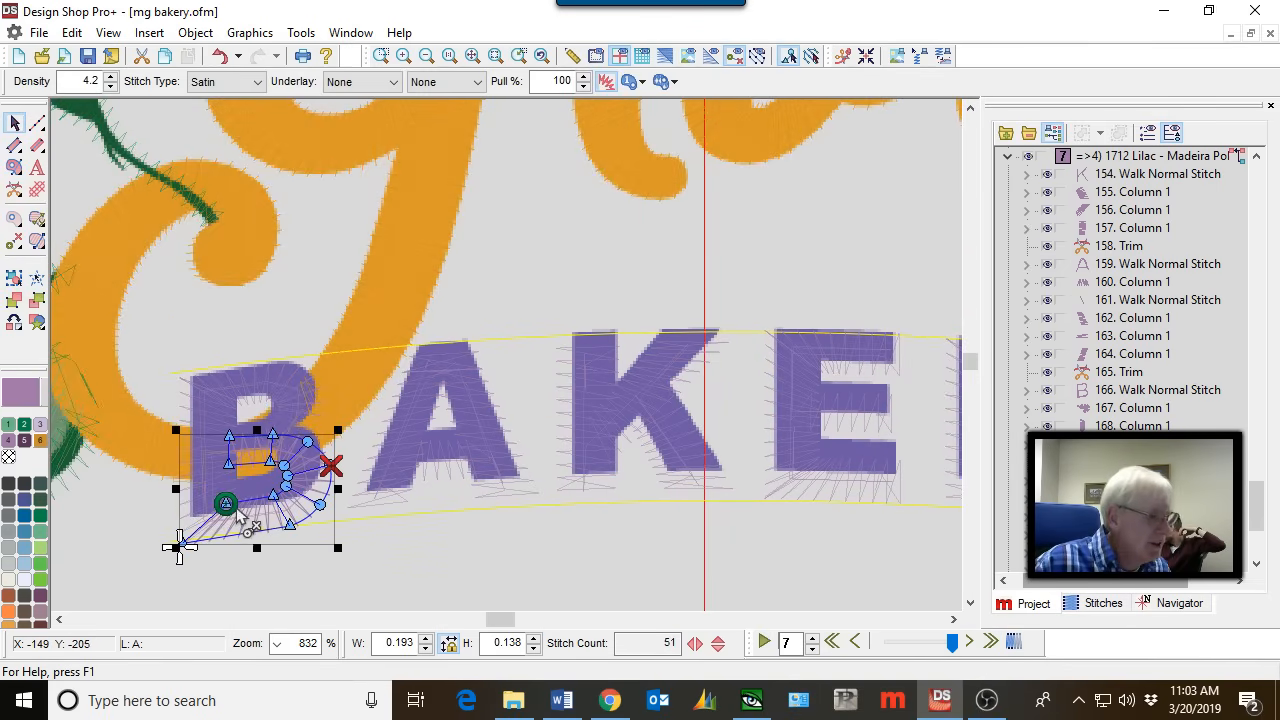
{"action": "left_click", "coordinate": [214, 395]}
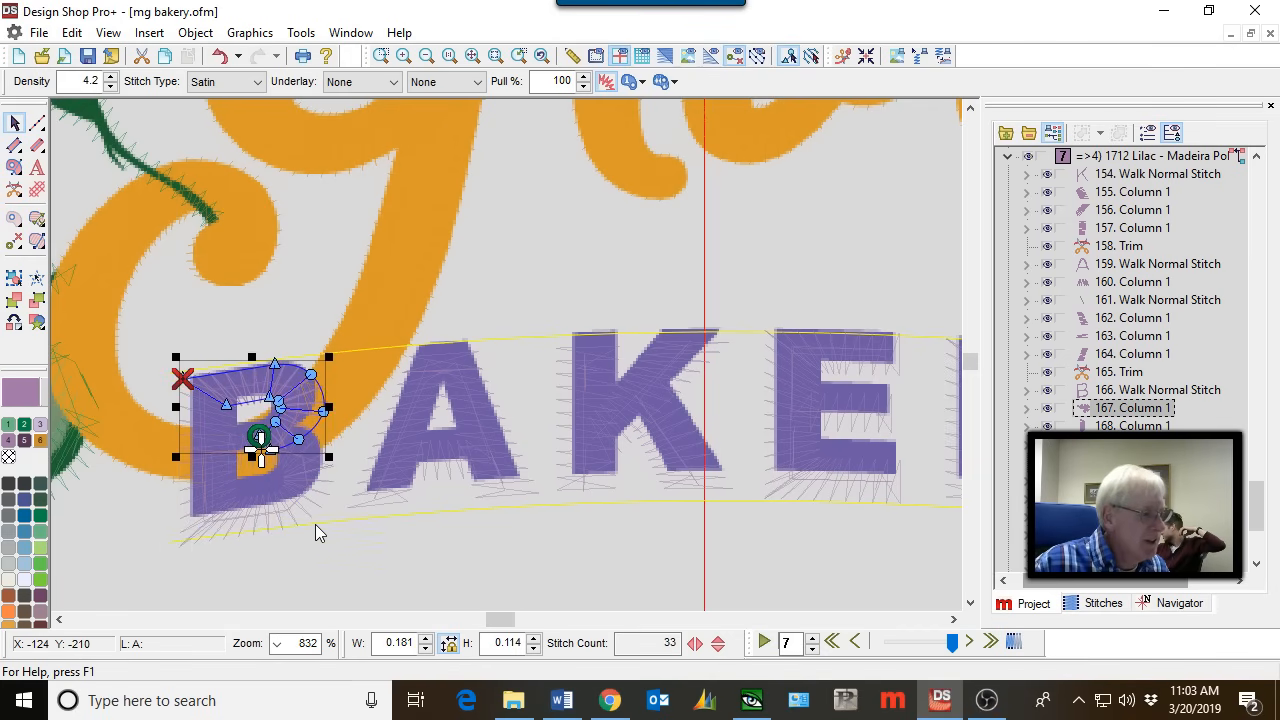
{"action": "scroll", "coordinate": [370, 553], "scroll_direction": "down", "scroll_amount": 2}
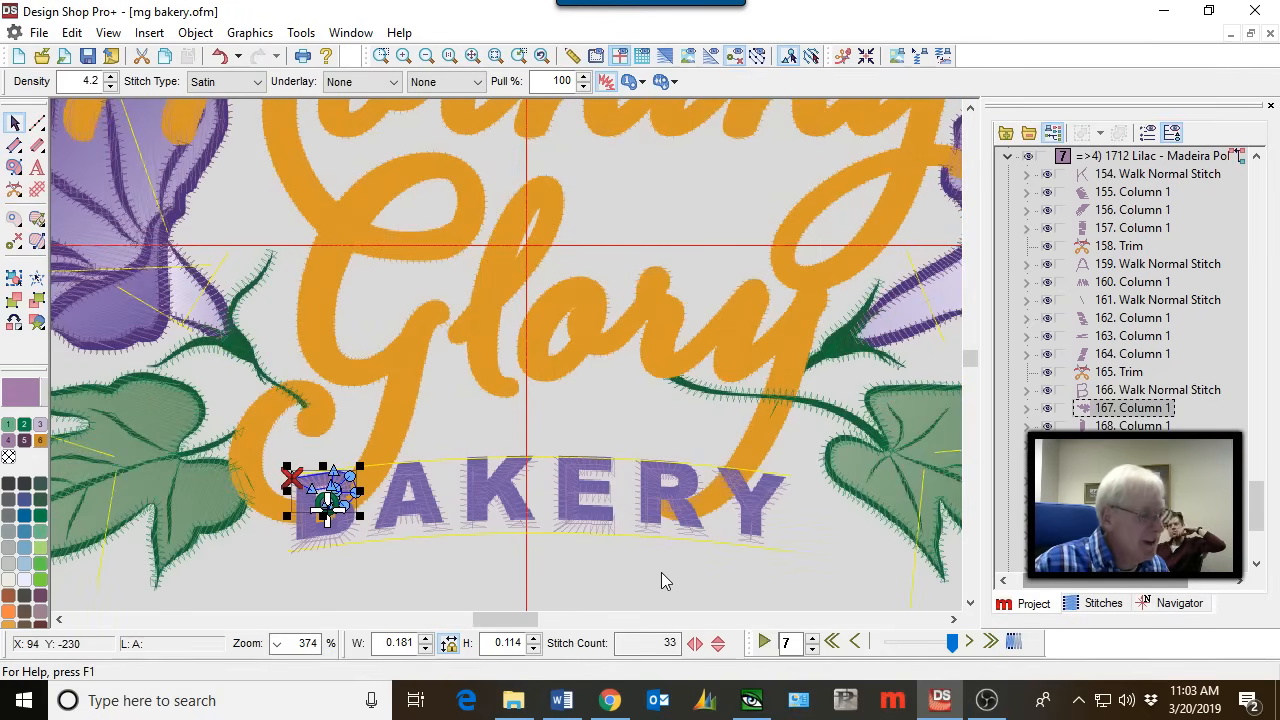
{"action": "left_click", "coordinate": [661, 570]}
{"action": "scroll", "coordinate": [670, 555], "scroll_direction": "down", "scroll_amount": 2}
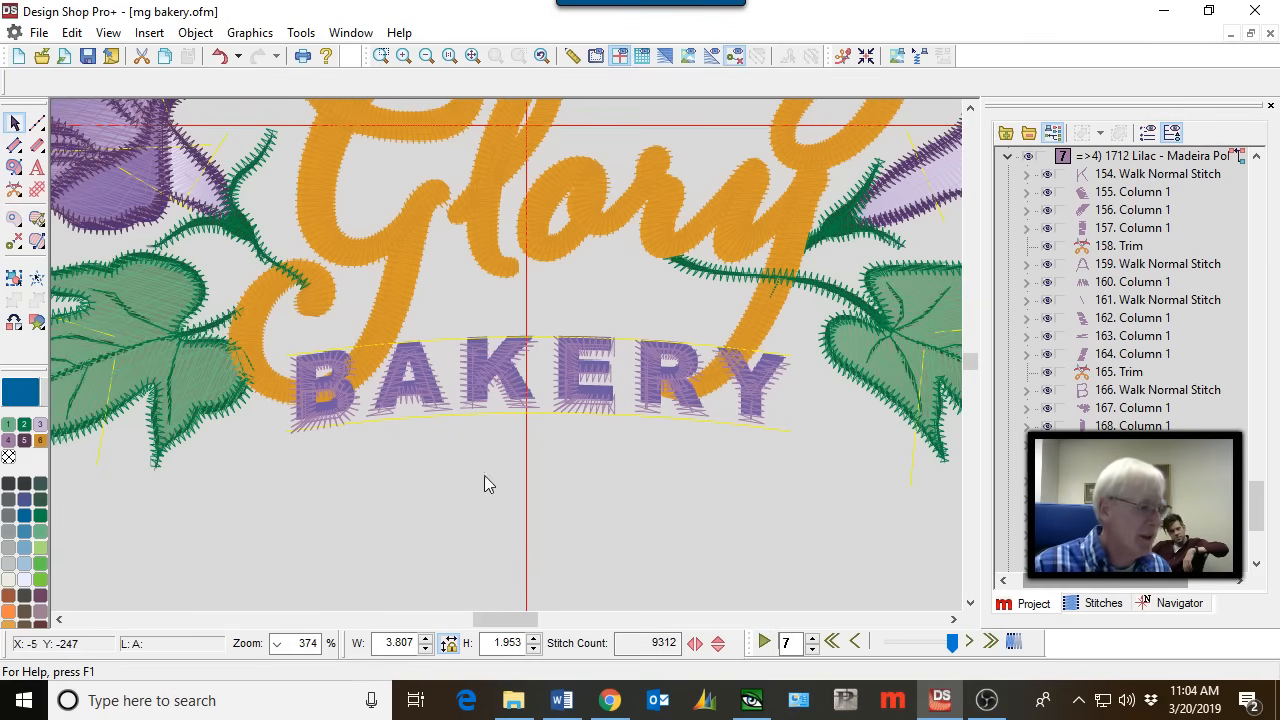
Inspect gold columns 144 and 146 beside the B and walk stitch 145 that connects them beneath it.
{"action": "scroll", "coordinate": [280, 395], "scroll_direction": "up", "scroll_amount": 2}
{"action": "scroll", "coordinate": [280, 395], "scroll_direction": "up", "scroll_amount": 1}
{"action": "left_click", "coordinate": [250, 375]}
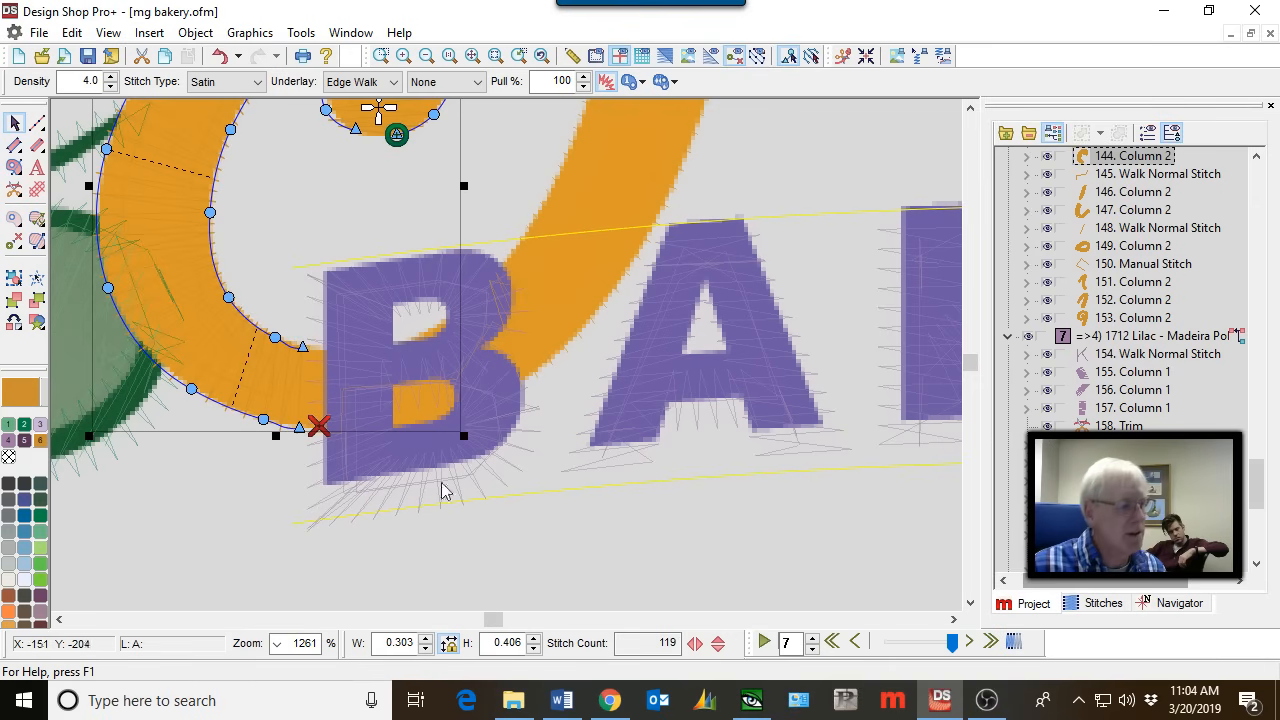
{"action": "left_click", "coordinate": [625, 160]}
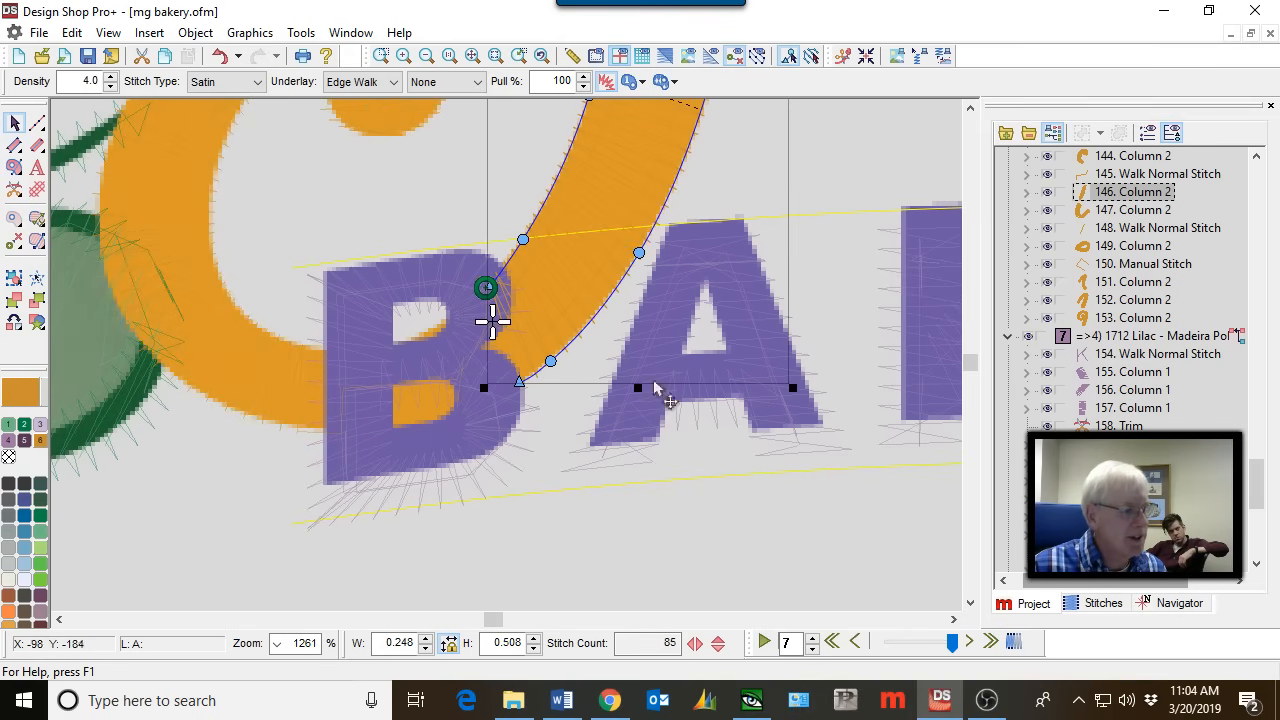
{"action": "left_click", "coordinate": [249, 352]}
{"action": "key", "text": "Tab"}
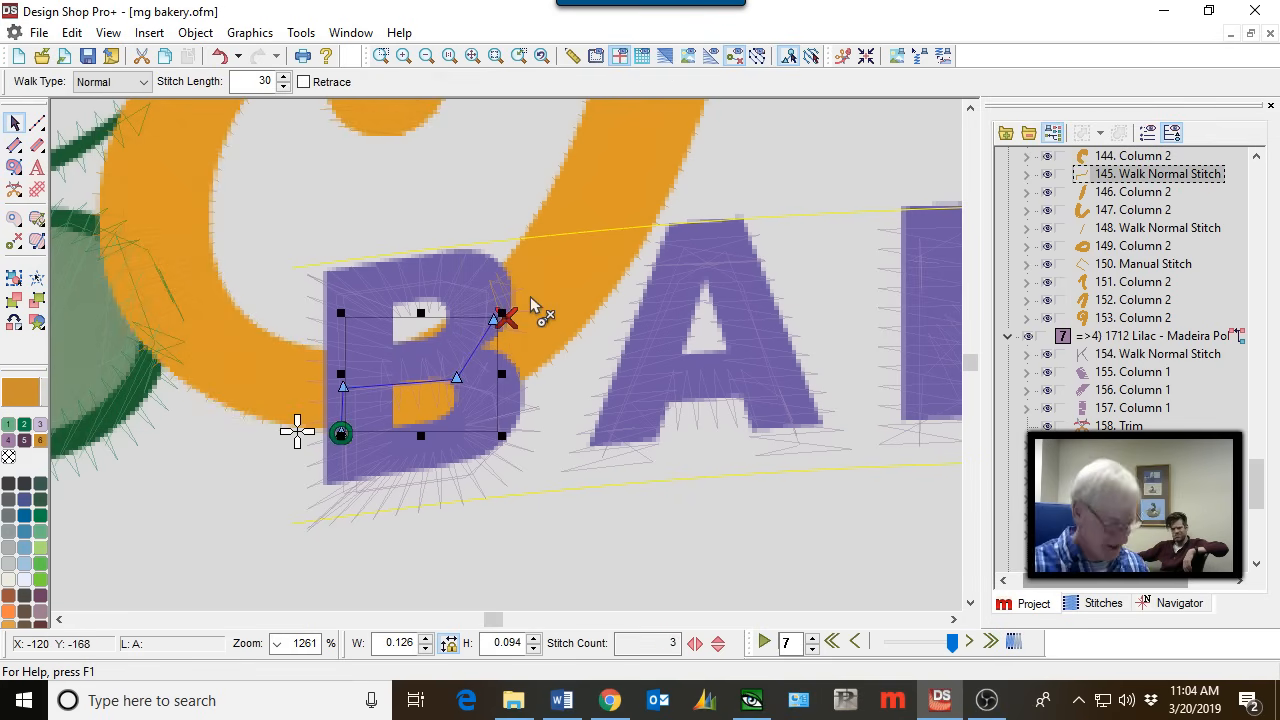
{"action": "scroll", "coordinate": [423, 434], "scroll_direction": "down", "scroll_amount": 5}
{"action": "key", "text": "Escape"}
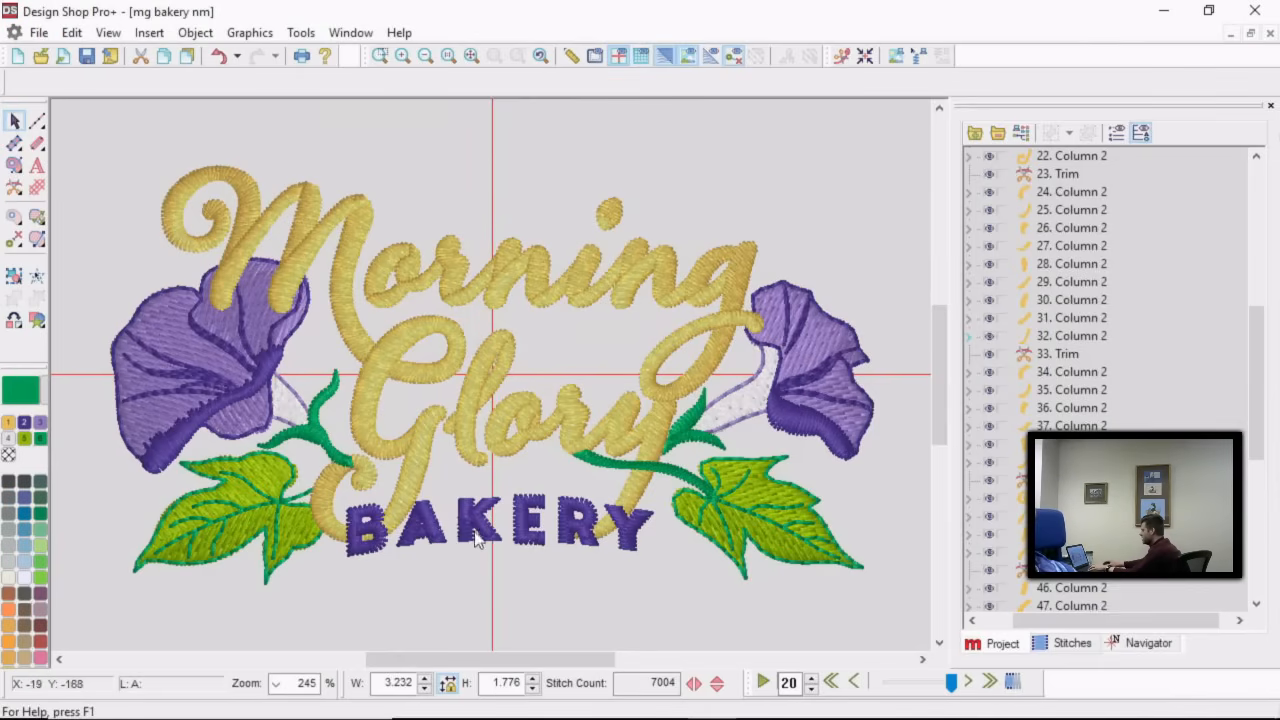
Raise the upper middle point of the BAKERY lettering's envelope slightly in the mg bakery nm design and check the lettering's properties.
{"action": "scroll", "coordinate": [460, 546], "scroll_direction": "up", "scroll_amount": 5}
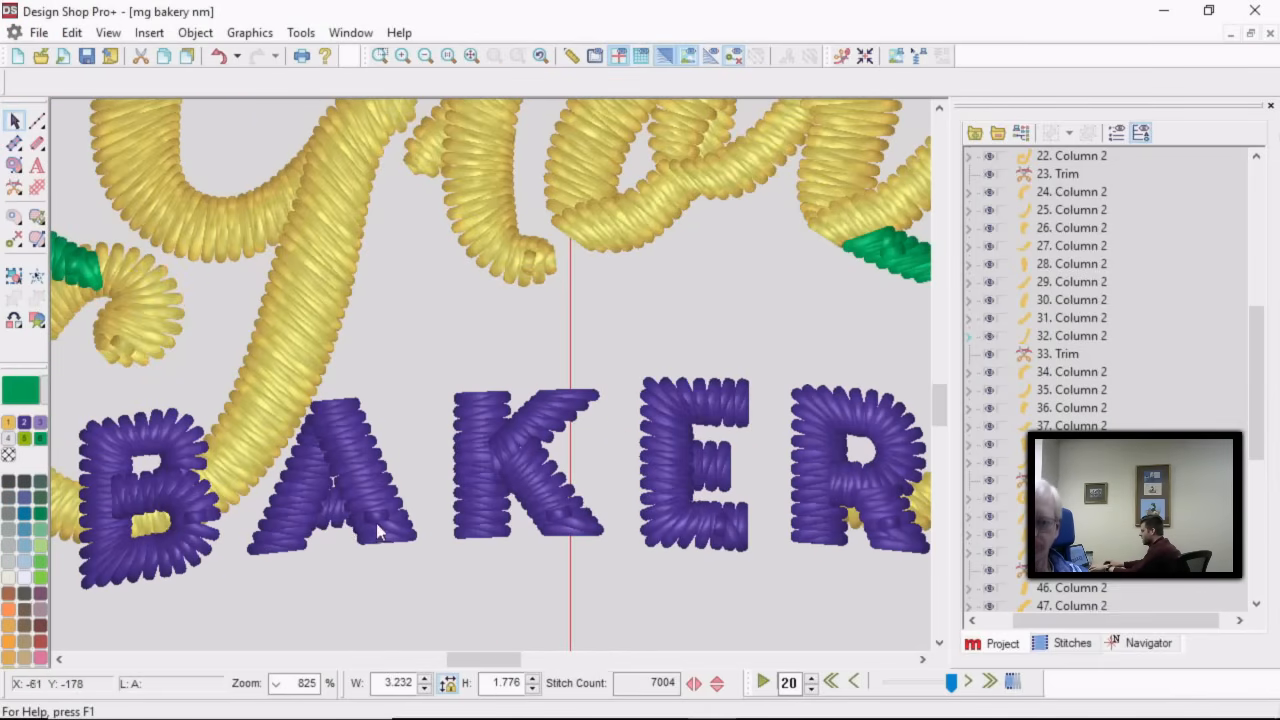
{"action": "left_click", "coordinate": [350, 528]}
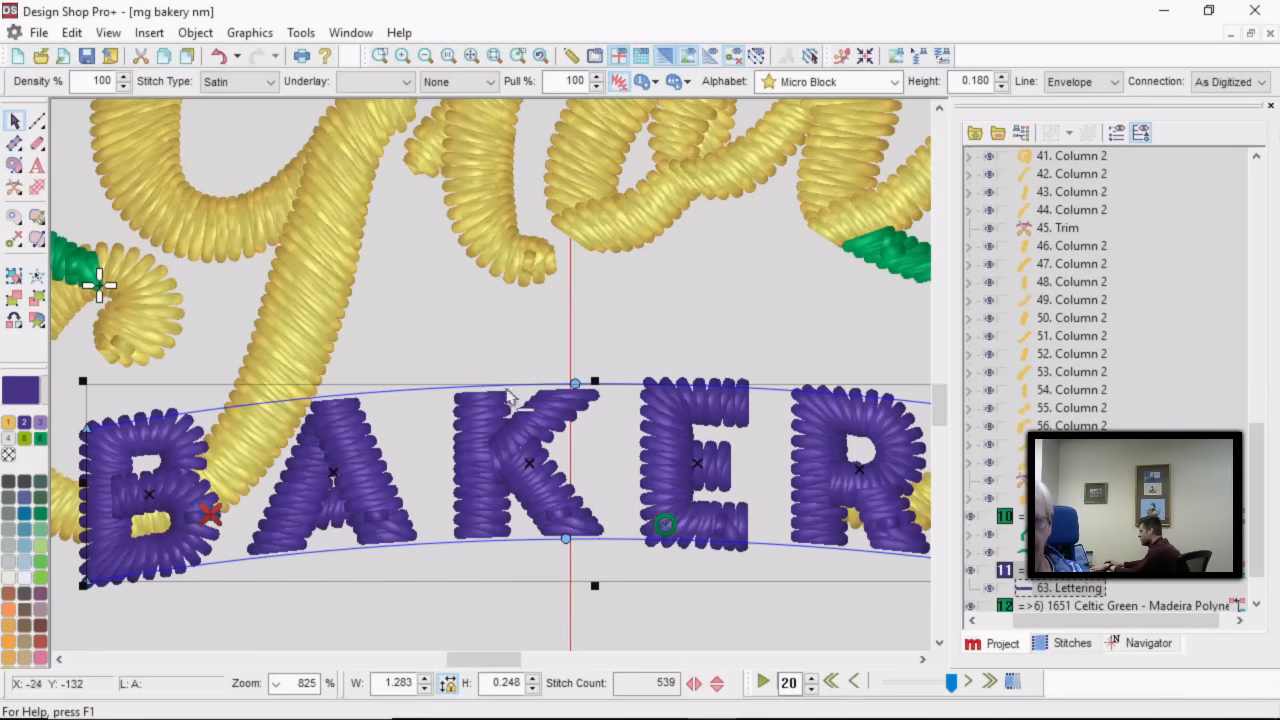
{"action": "left_click", "coordinate": [575, 384]}
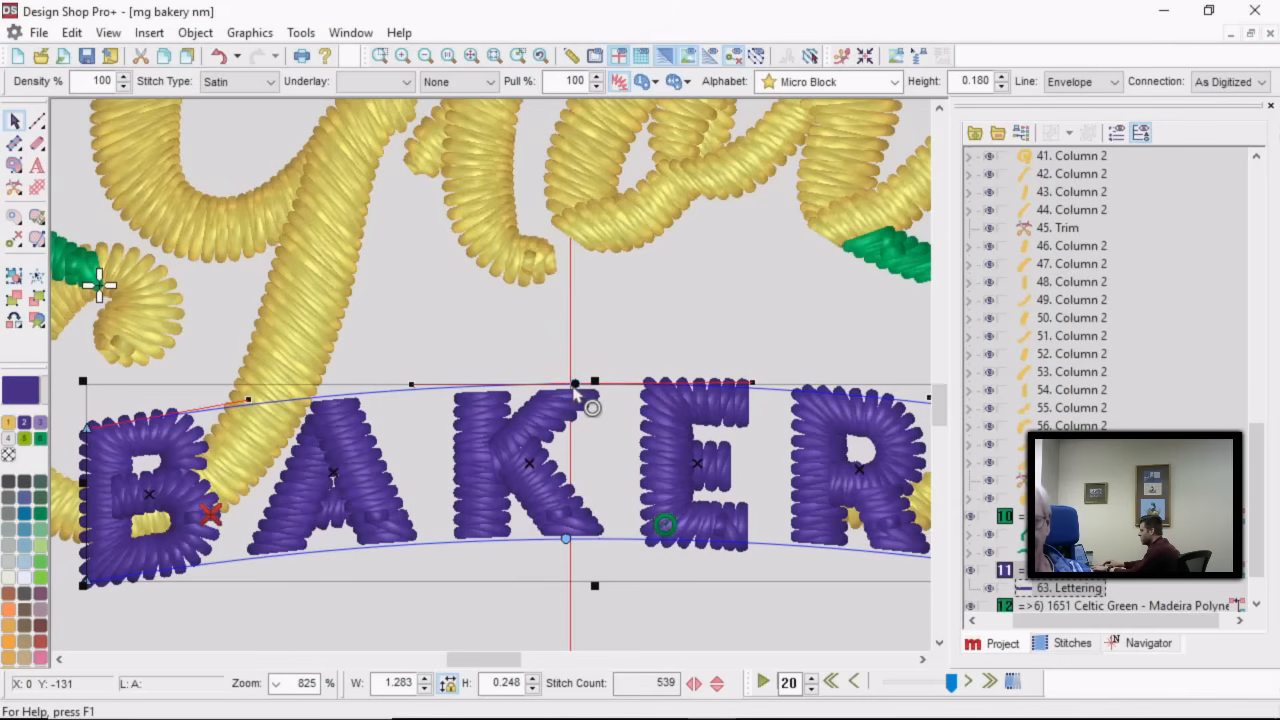
{"action": "left_click_drag", "start_coordinate": [568, 348], "coordinate": [574, 378]}
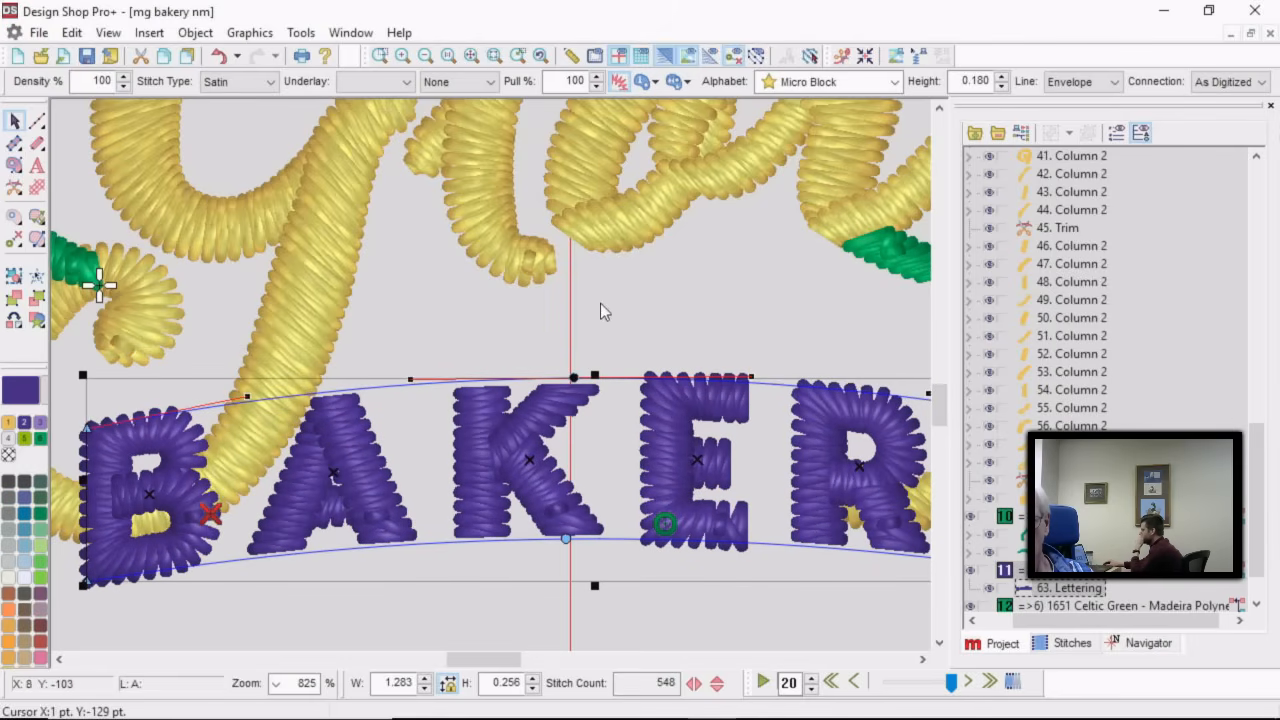
{"action": "double_click", "coordinate": [626, 464]}
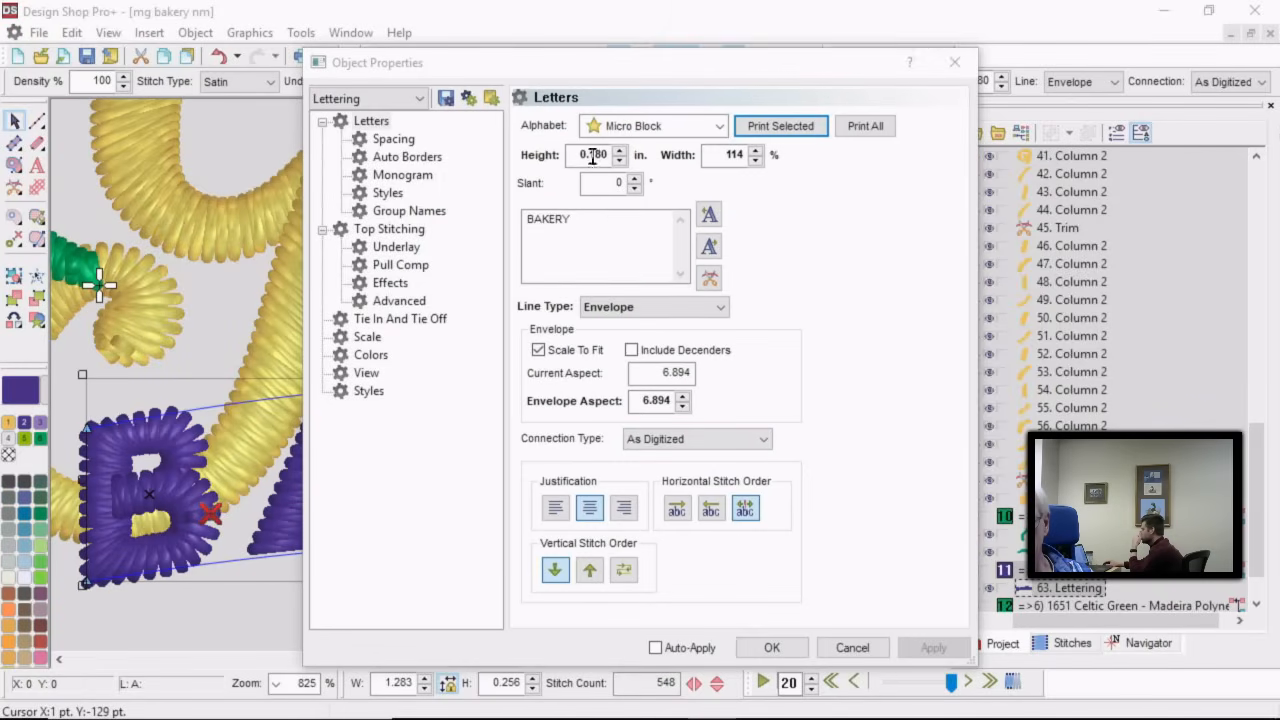
{"action": "left_click", "coordinate": [852, 647]}
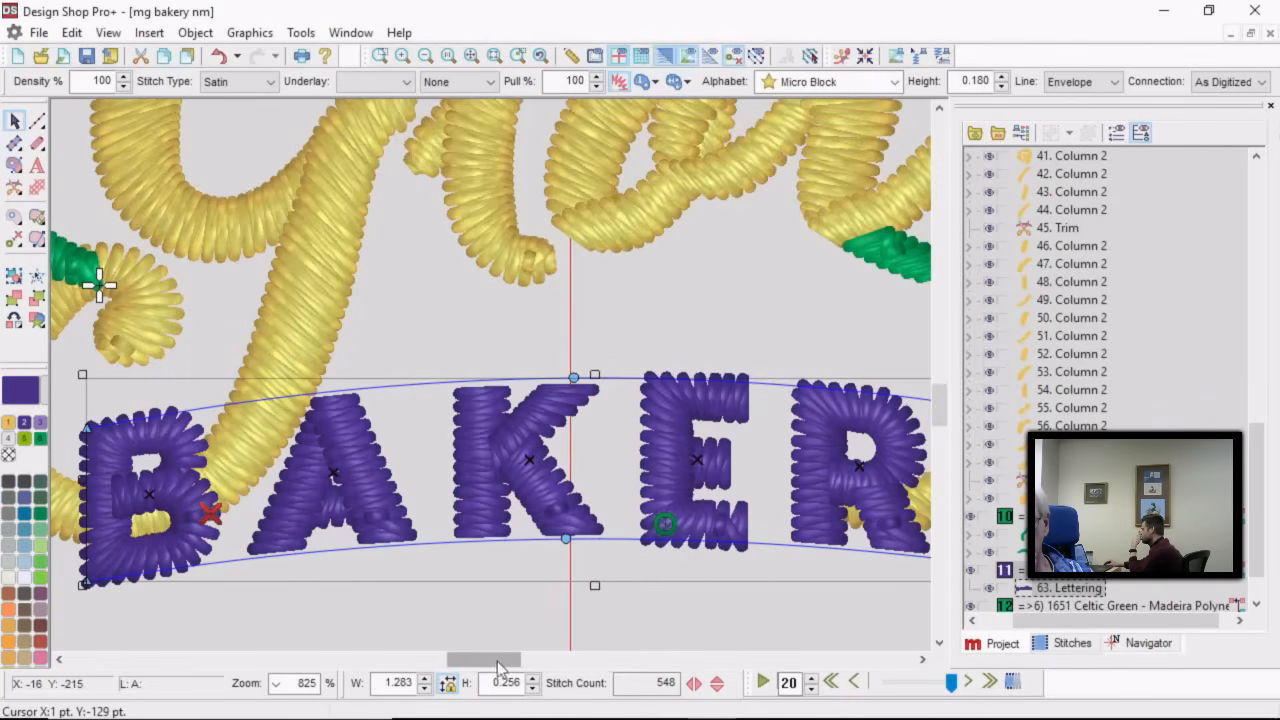
Show the mg bakery.png artwork behind the stitches around the end of the BAKERY lettering.
{"action": "left_click_drag", "start_coordinate": [498, 662], "coordinate": [515, 669]}
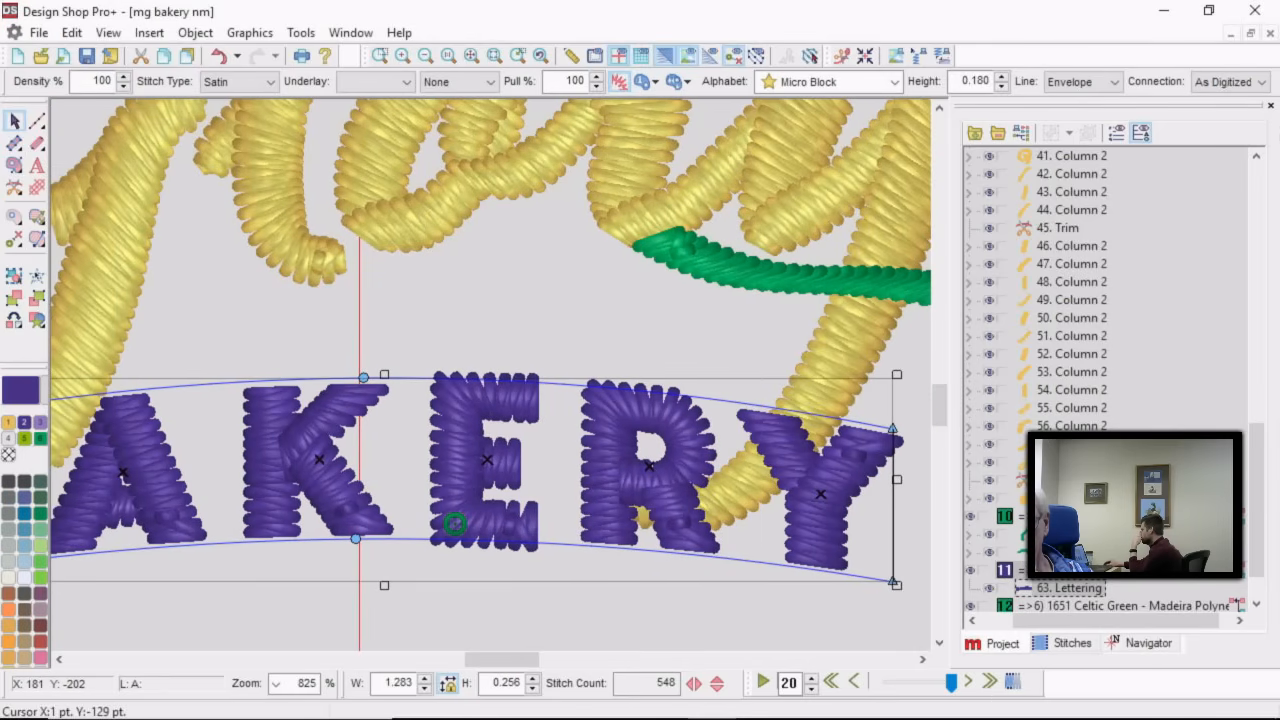
{"action": "left_click_drag", "start_coordinate": [1262, 494], "coordinate": [1262, 230]}
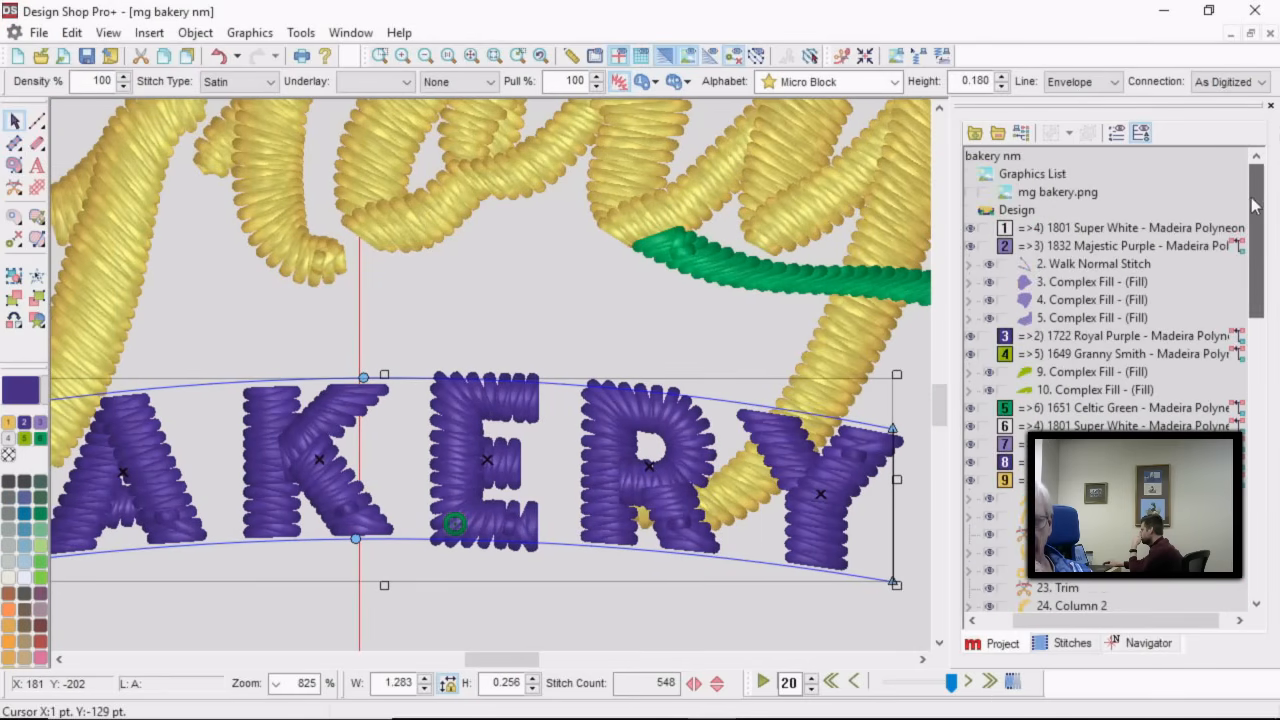
{"action": "left_click", "coordinate": [969, 191]}
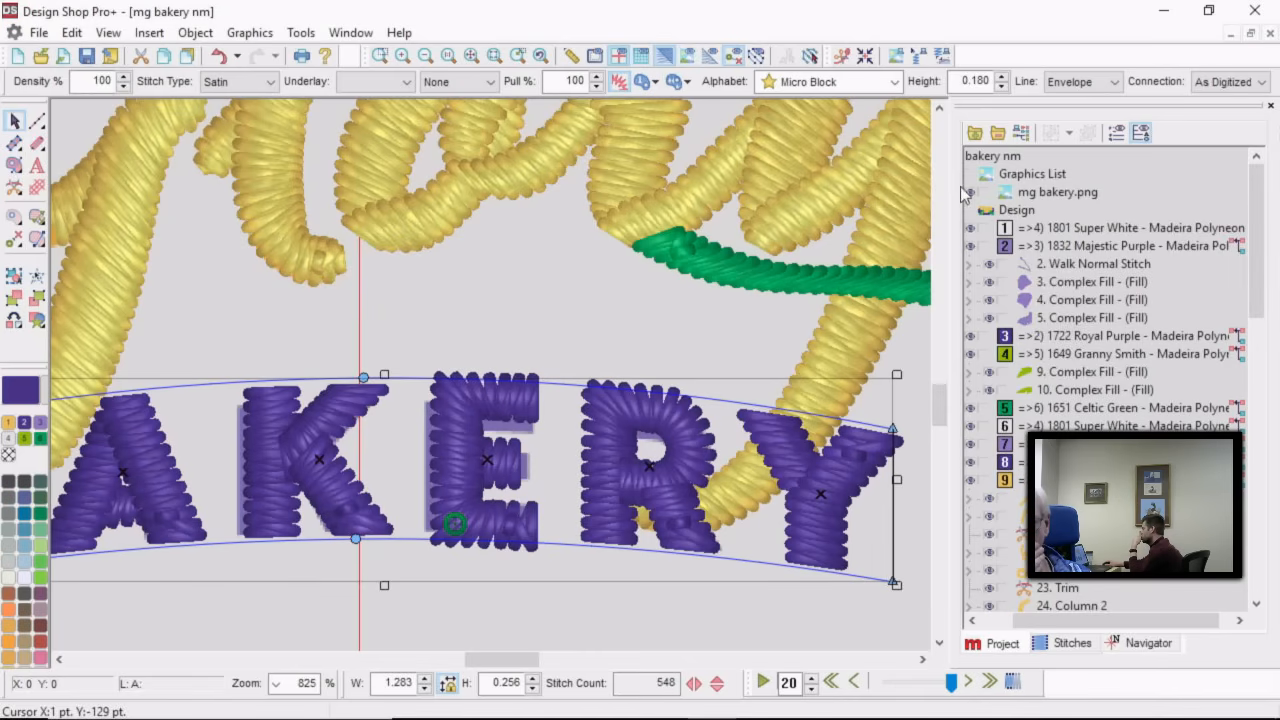
Turn off the 3D stitch display, compare the BAKERY stitches with the artwork beneath, and turn 3D back on.
{"action": "left_click", "coordinate": [664, 54]}
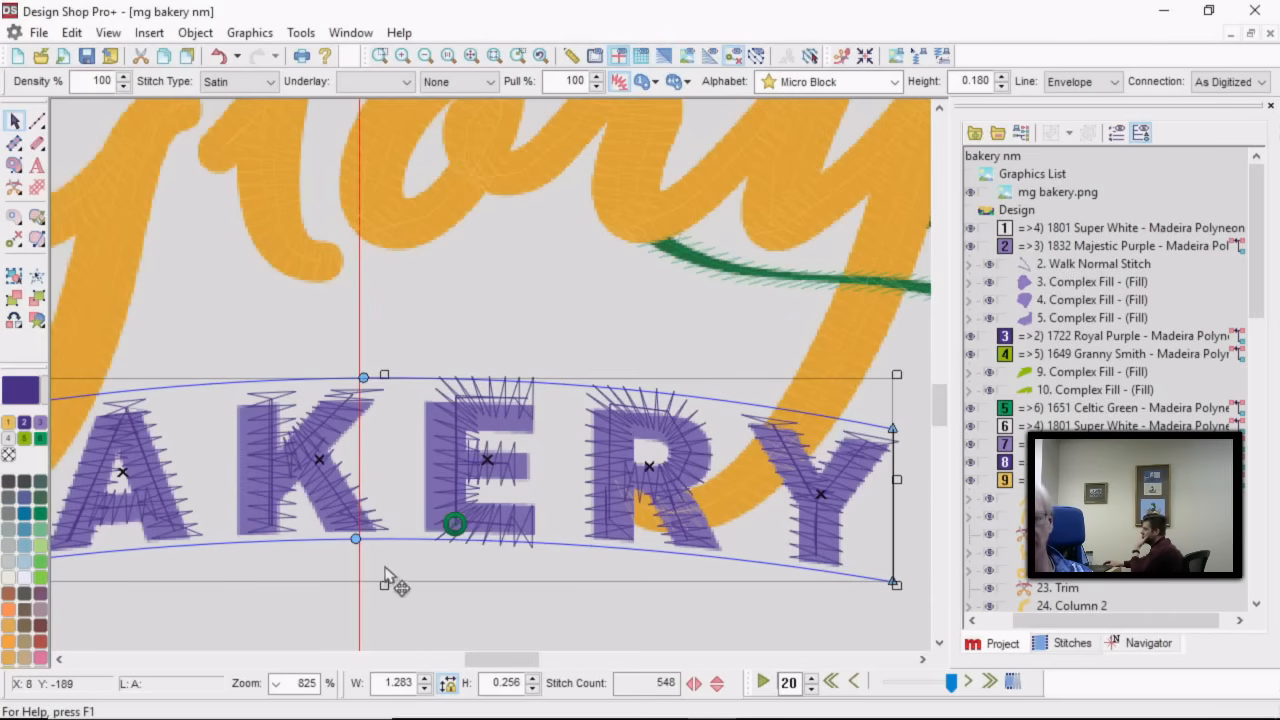
{"action": "left_click_drag", "start_coordinate": [527, 668], "coordinate": [508, 668]}
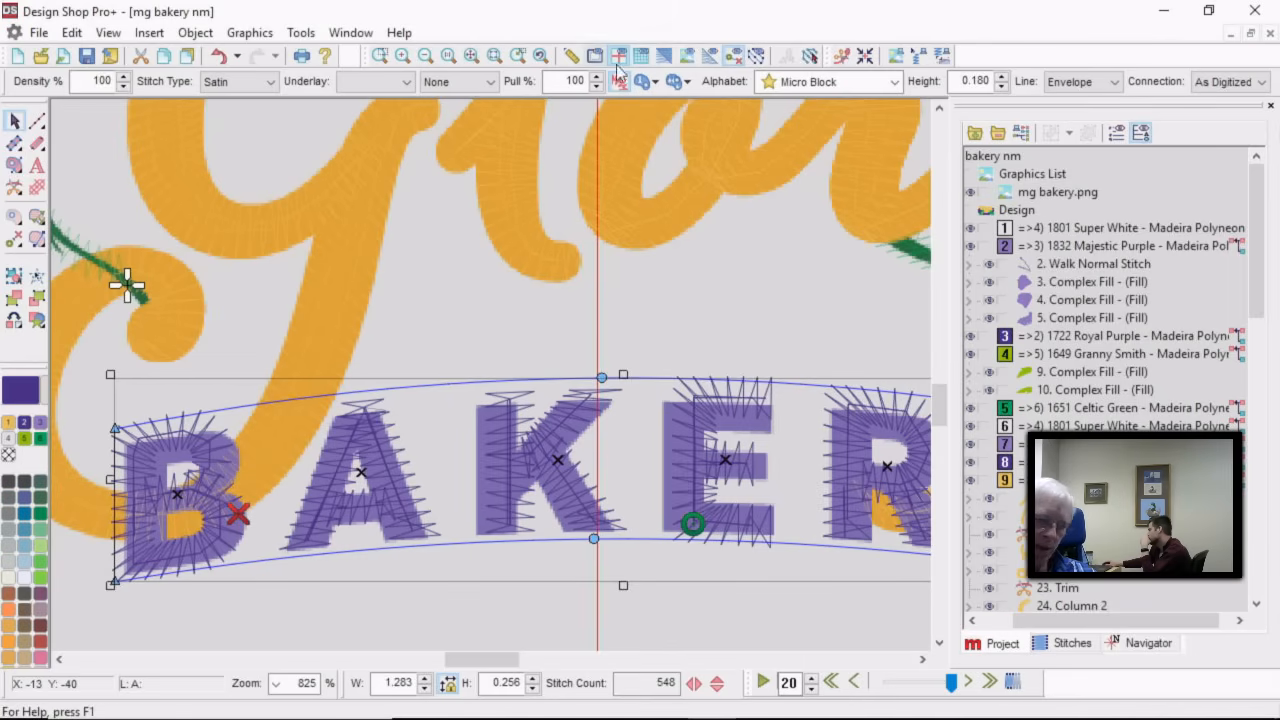
{"action": "left_click", "coordinate": [662, 58]}
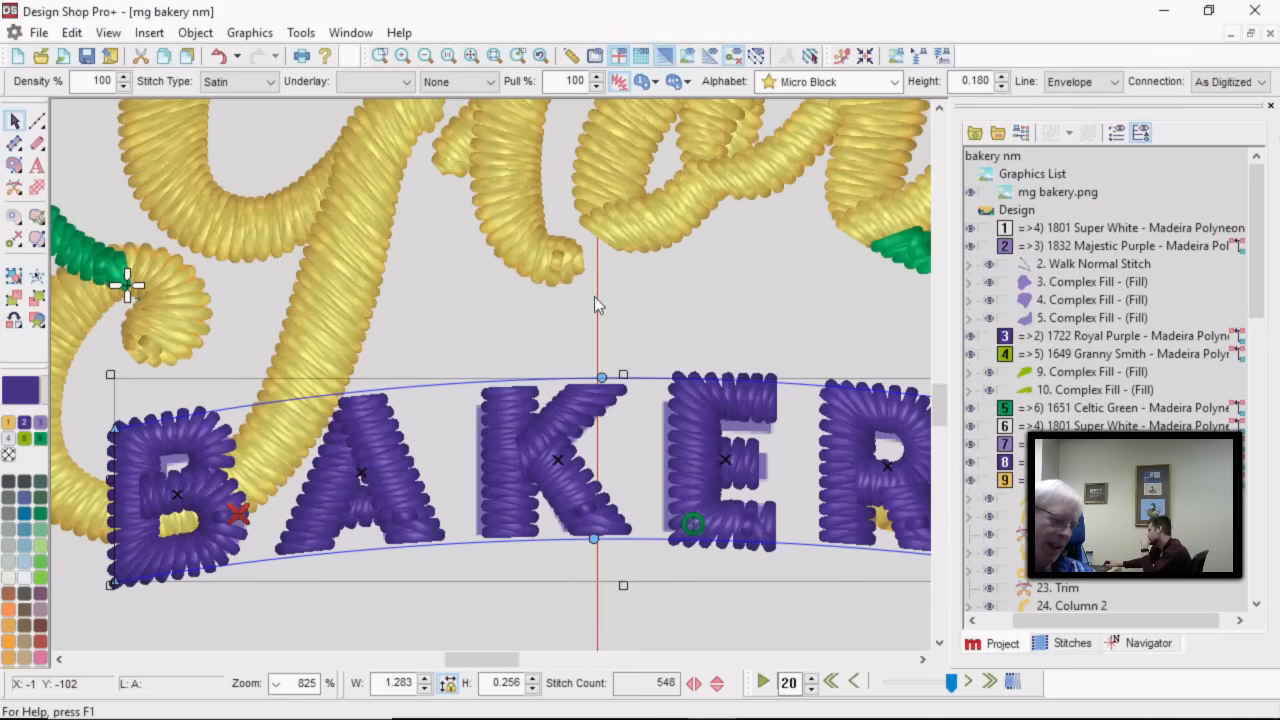
Inspect the gap between the two gold strokes of the l in Glory and the outline of its thin stroke.
{"action": "scroll", "coordinate": [594, 296], "scroll_direction": "up", "scroll_amount": 5}
{"action": "scroll", "coordinate": [590, 289], "scroll_direction": "up", "scroll_amount": 4}
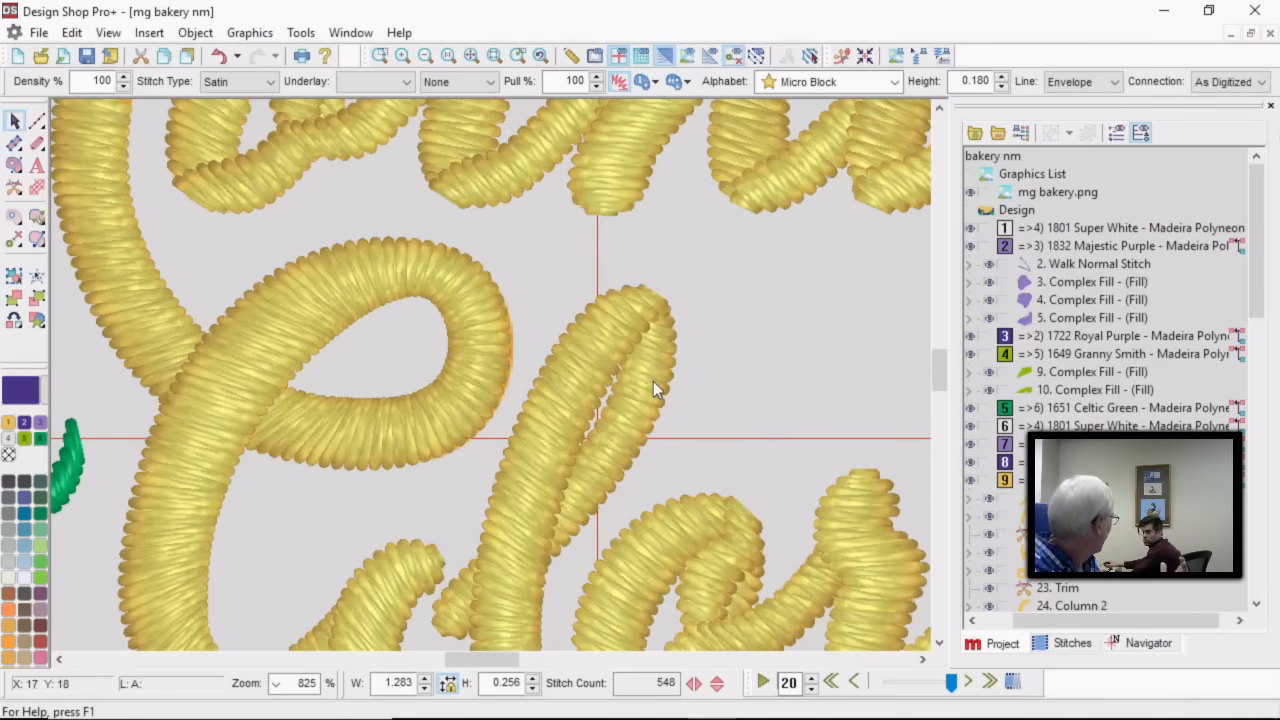
{"action": "scroll", "coordinate": [649, 385], "scroll_direction": "up", "scroll_amount": 1}
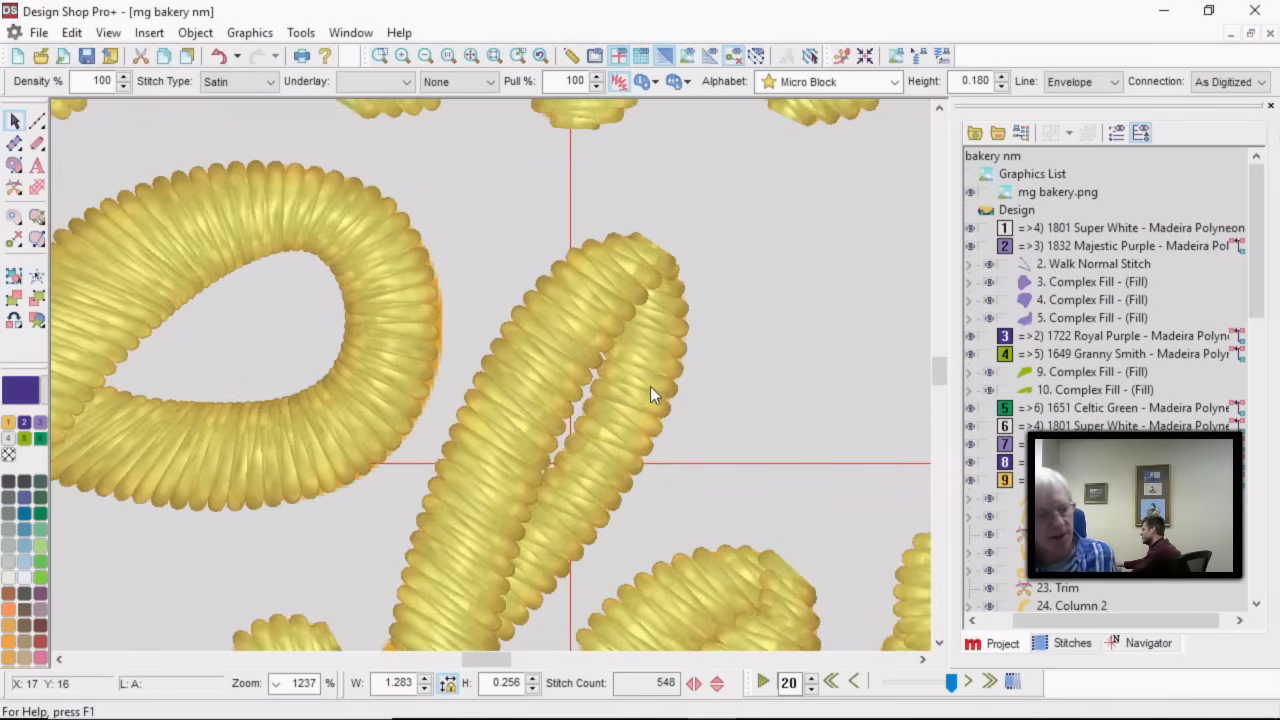
{"action": "scroll", "coordinate": [651, 386], "scroll_direction": "down", "scroll_amount": 1}
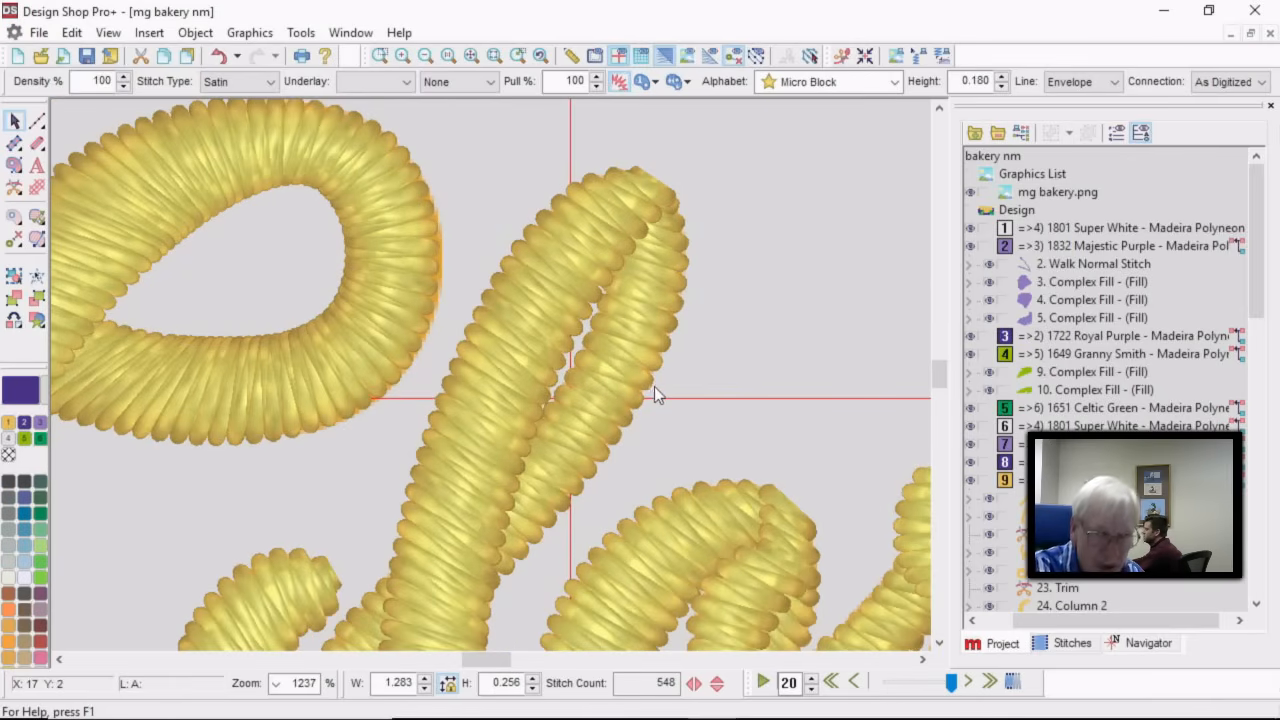
{"action": "left_click", "coordinate": [627, 366]}
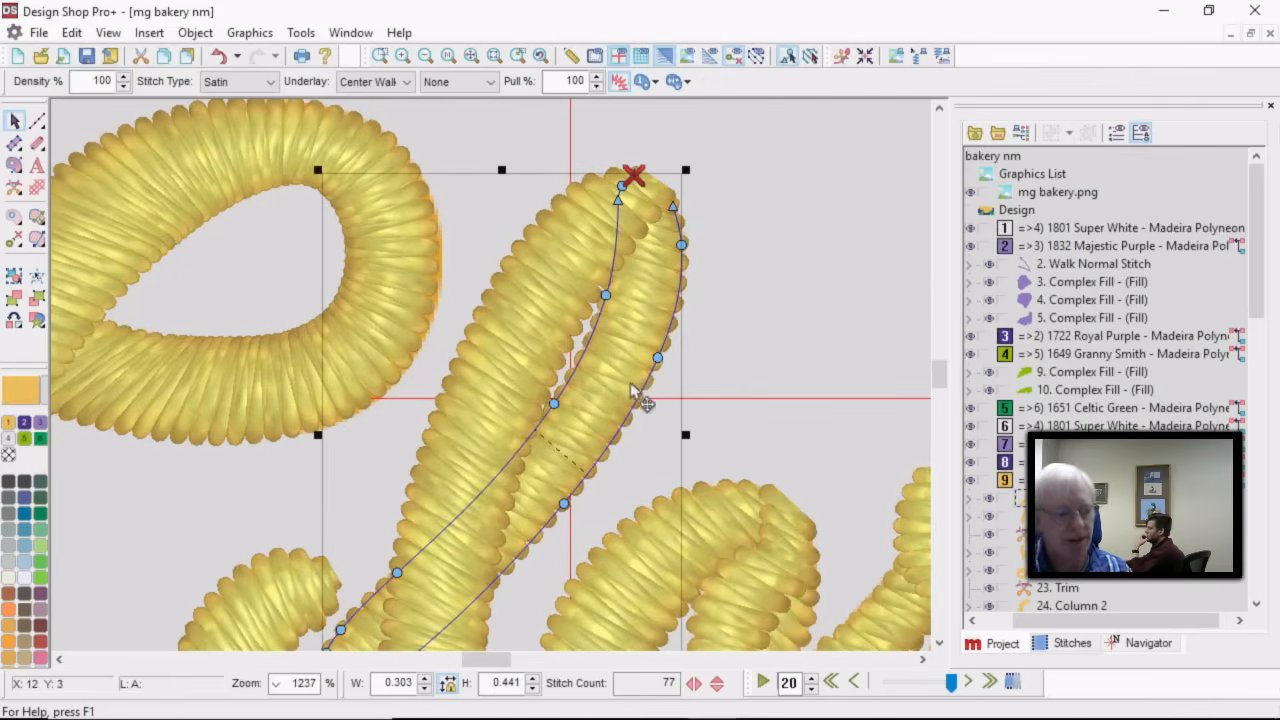
{"action": "left_click", "coordinate": [762, 274]}
{"action": "scroll", "coordinate": [668, 362], "scroll_direction": "down", "scroll_amount": 2}
{"action": "scroll", "coordinate": [664, 364], "scroll_direction": "up", "scroll_amount": 2}
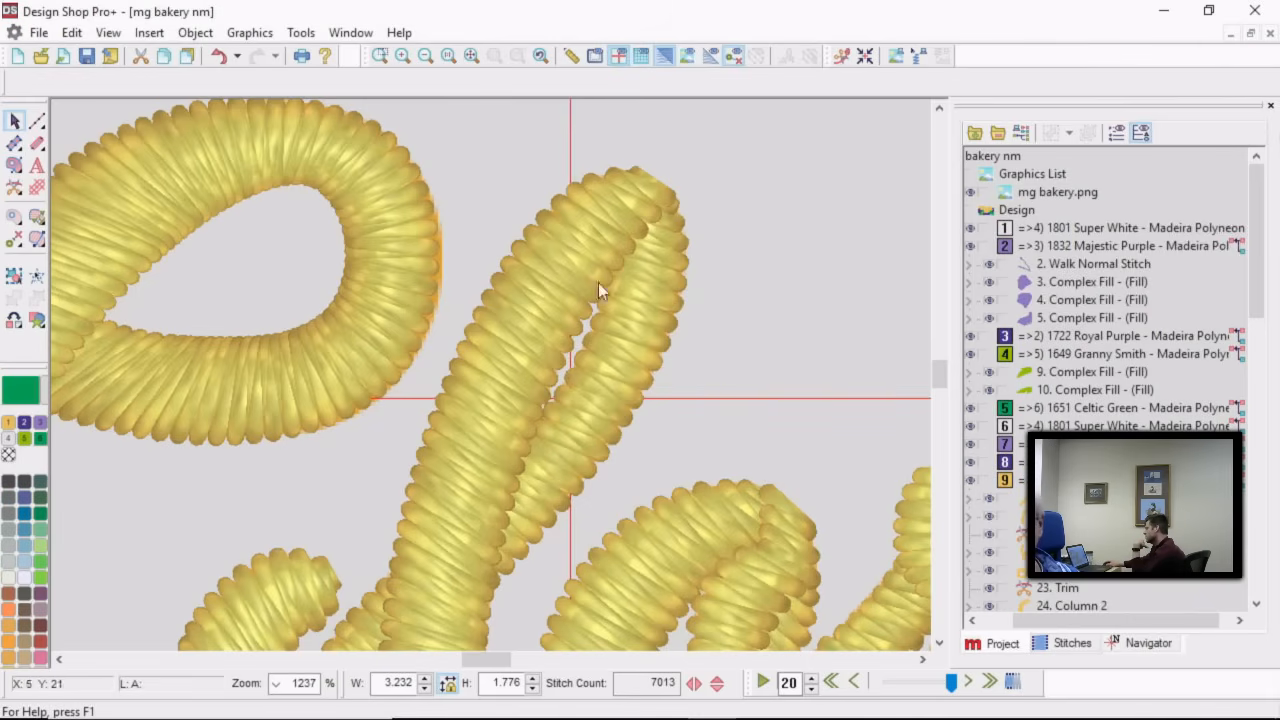
Try to shift the middle points of the l's thin stroke away from the thick stroke to widen the gap.
{"action": "left_click", "coordinate": [633, 358]}
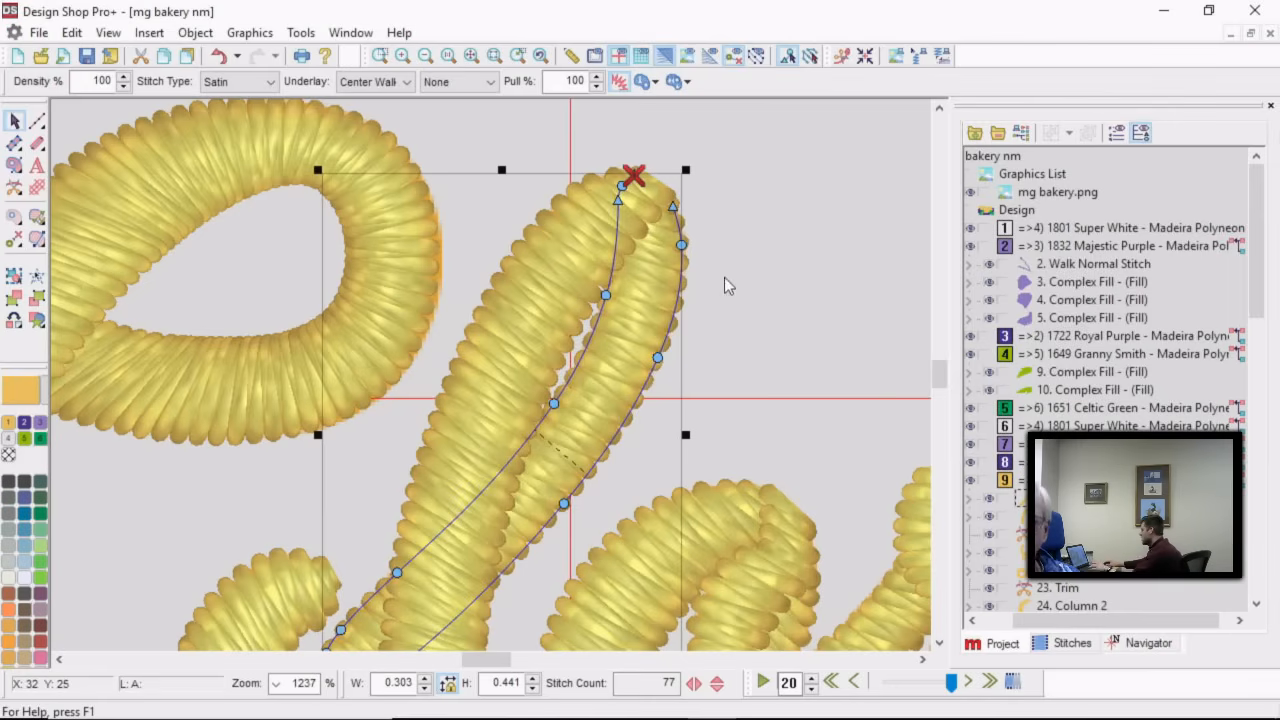
{"action": "left_click_drag", "start_coordinate": [725, 275], "coordinate": [492, 528]}
{"action": "left_click_drag", "start_coordinate": [565, 508], "coordinate": [589, 520]}
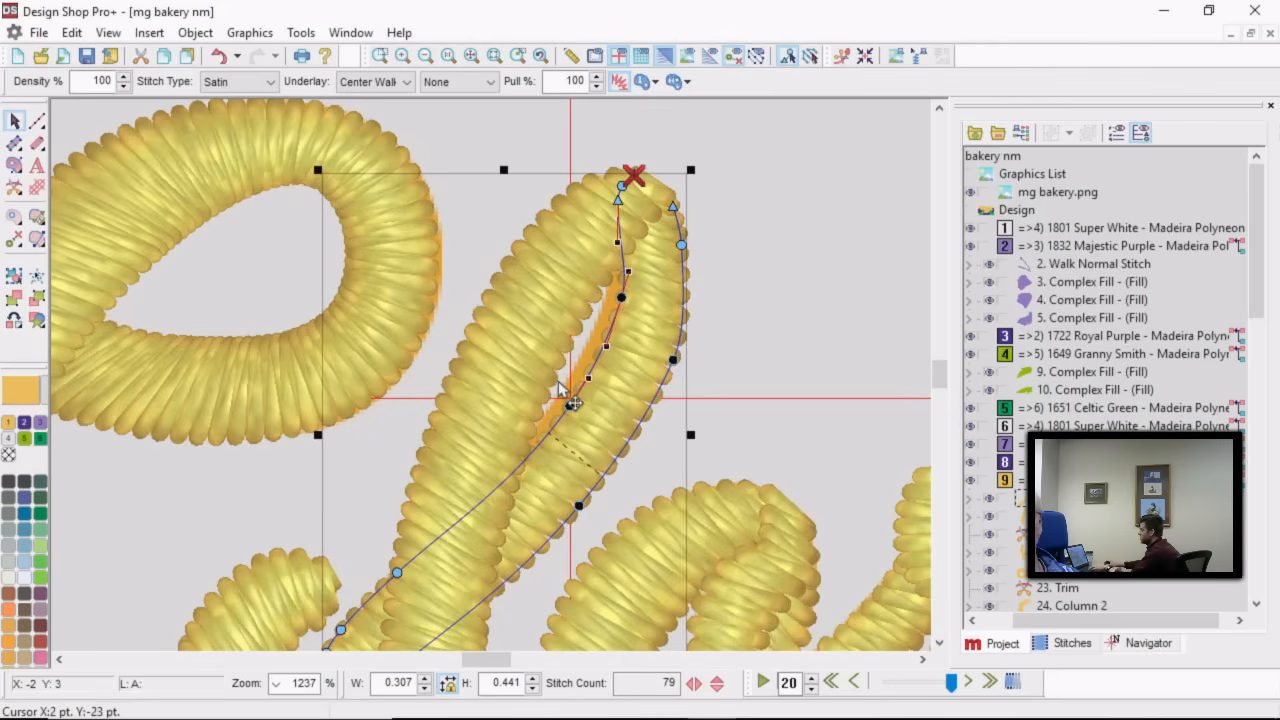
{"action": "key", "text": "ctrl+z"}
Examine the letter loops and stroke joins throughout the gold Morning Glory lettering.
{"action": "scroll", "coordinate": [654, 434], "scroll_direction": "down", "scroll_amount": 1}
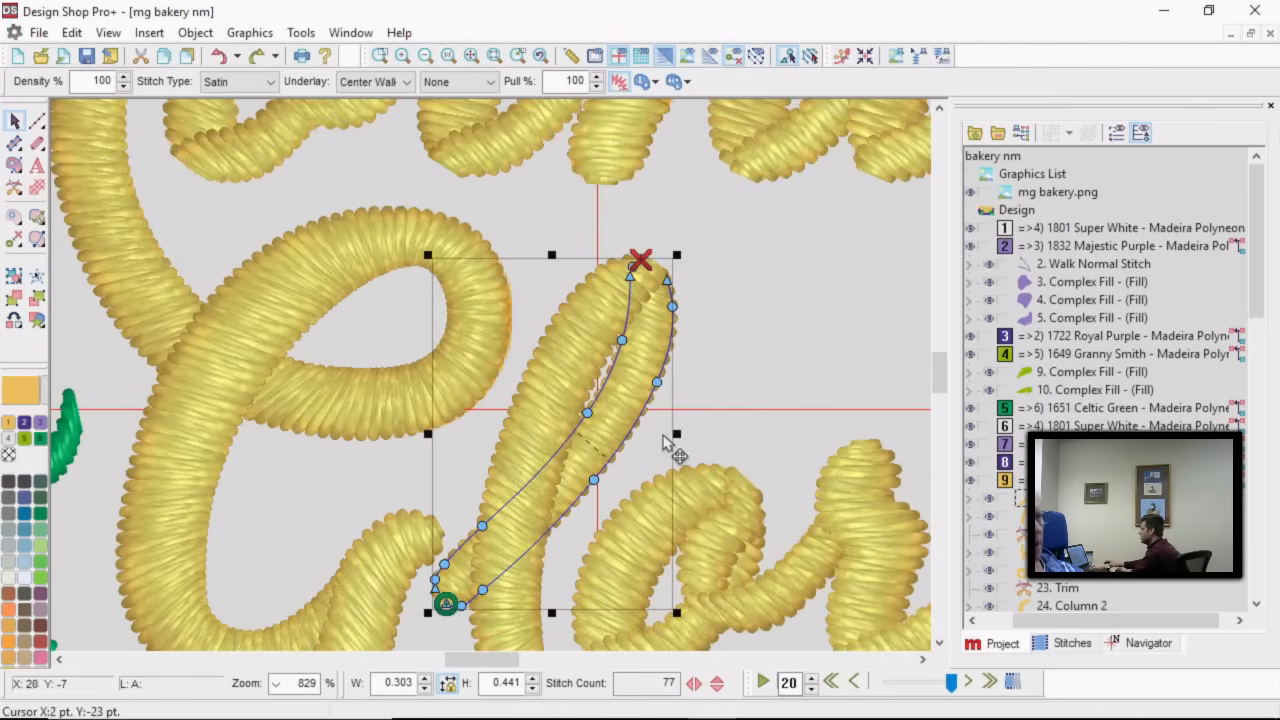
{"action": "scroll", "coordinate": [680, 437], "scroll_direction": "up", "scroll_amount": 3}
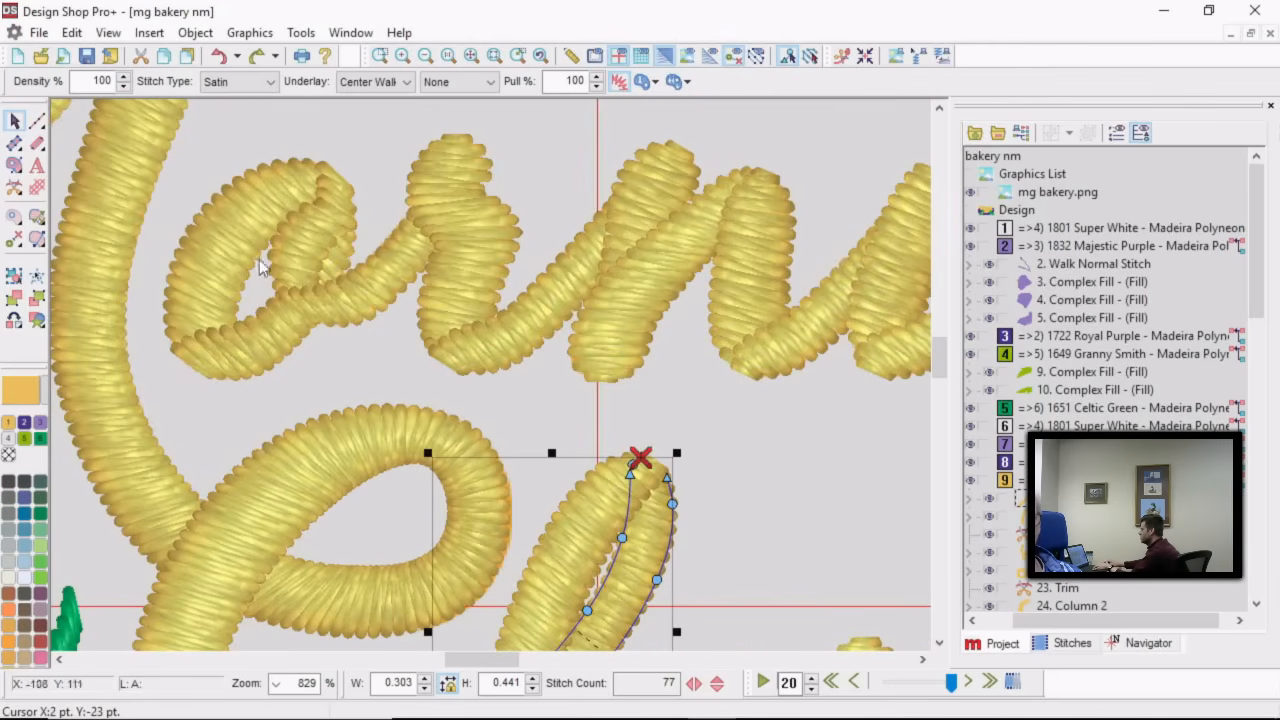
{"action": "scroll", "coordinate": [445, 362], "scroll_direction": "right", "scroll_amount": 5}
{"action": "scroll", "coordinate": [445, 363], "scroll_direction": "right", "scroll_amount": 3}
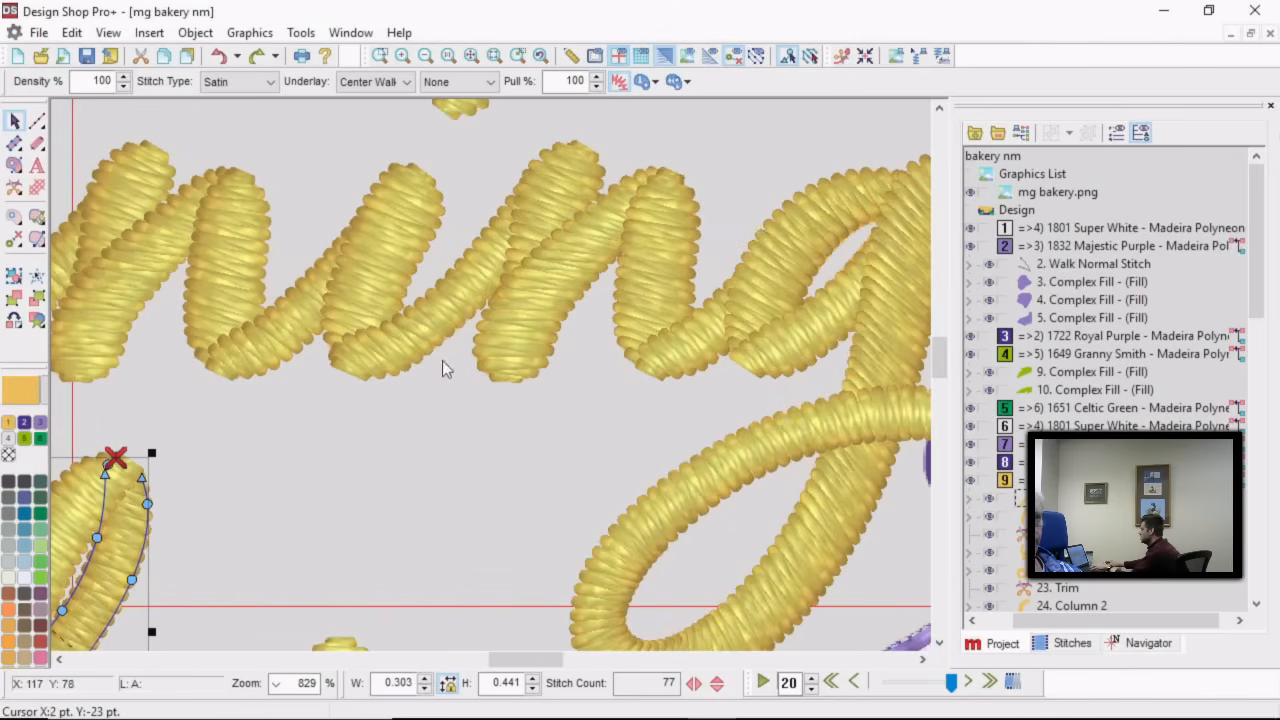
{"action": "scroll", "coordinate": [790, 338], "scroll_direction": "down", "scroll_amount": 2}
{"action": "scroll", "coordinate": [790, 338], "scroll_direction": "down", "scroll_amount": 3}
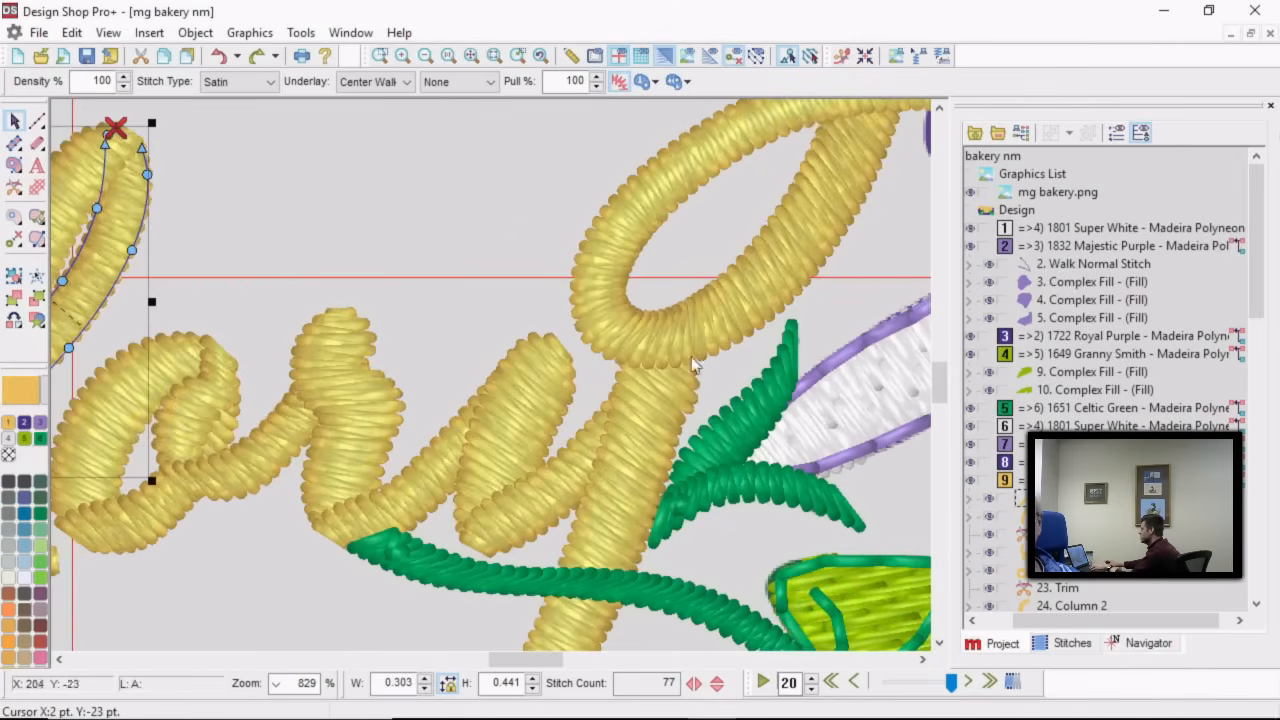
{"action": "scroll", "coordinate": [567, 396], "scroll_direction": "up", "scroll_amount": 4}
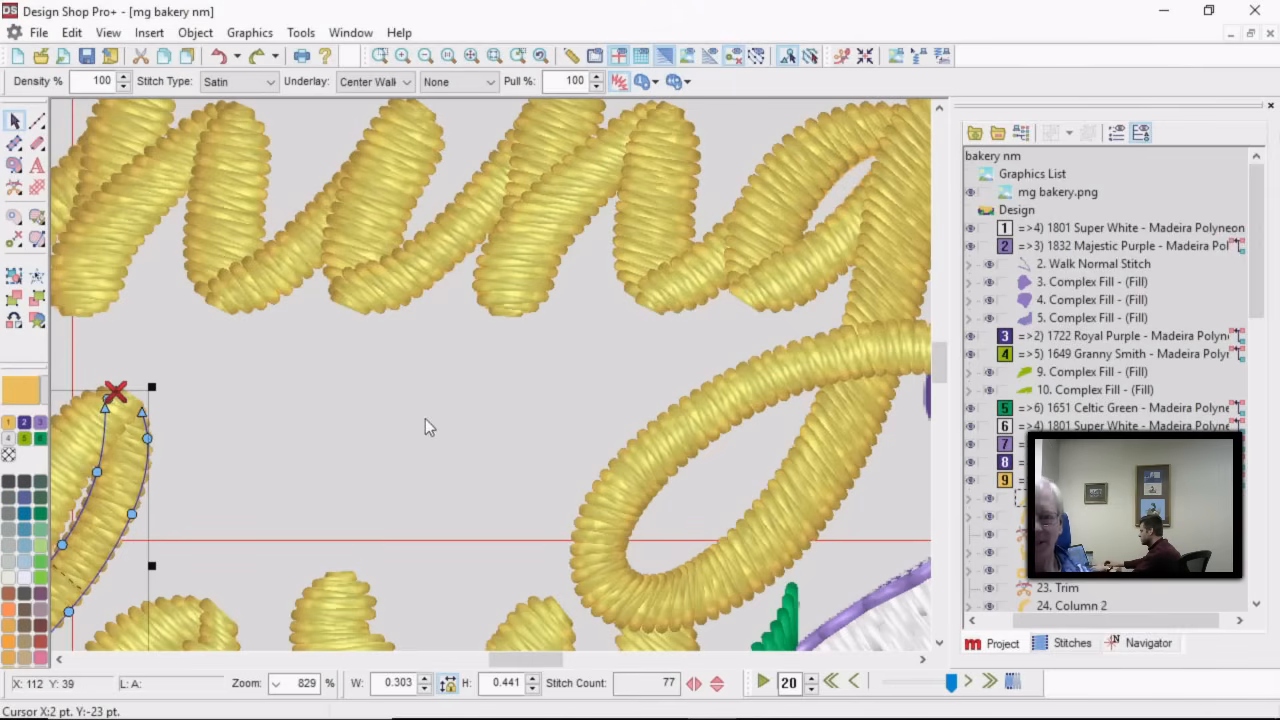
{"action": "scroll", "coordinate": [425, 417], "scroll_direction": "down", "scroll_amount": 1}
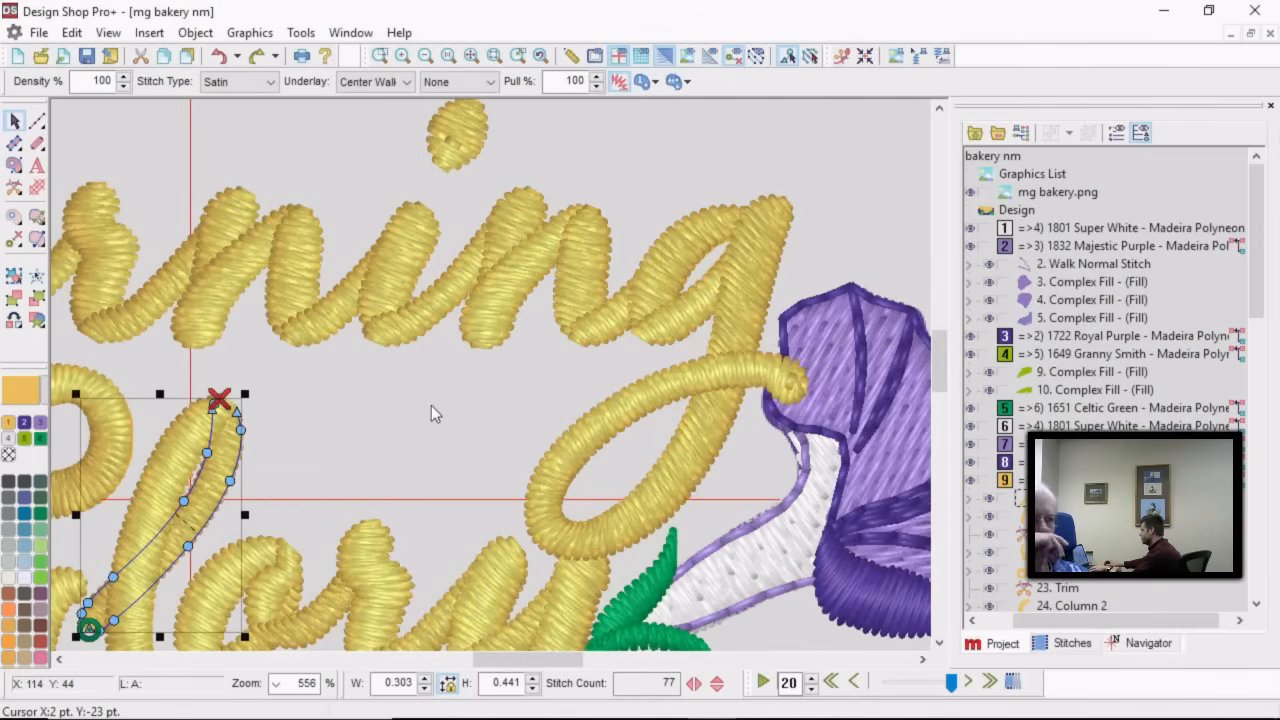
{"action": "scroll", "coordinate": [431, 406], "scroll_direction": "down", "scroll_amount": 1}
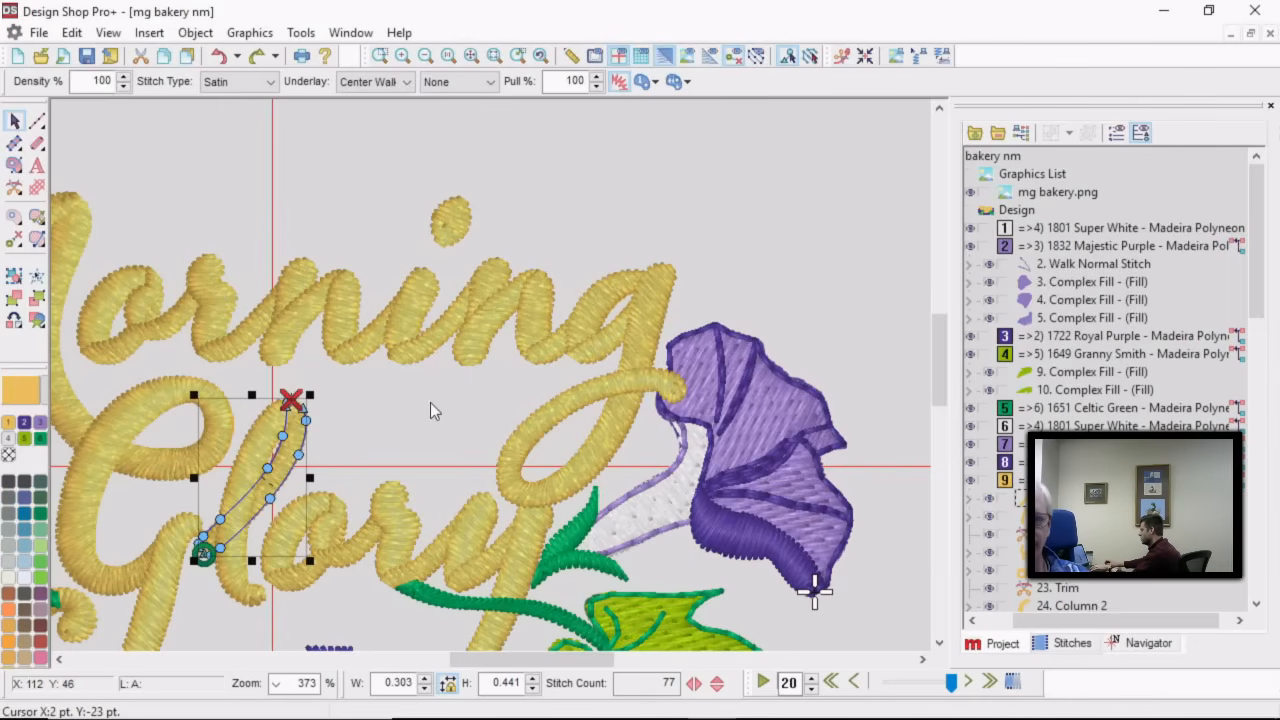
{"action": "scroll", "coordinate": [430, 402], "scroll_direction": "left", "scroll_amount": 4}
{"action": "scroll", "coordinate": [432, 412], "scroll_direction": "left", "scroll_amount": 2}
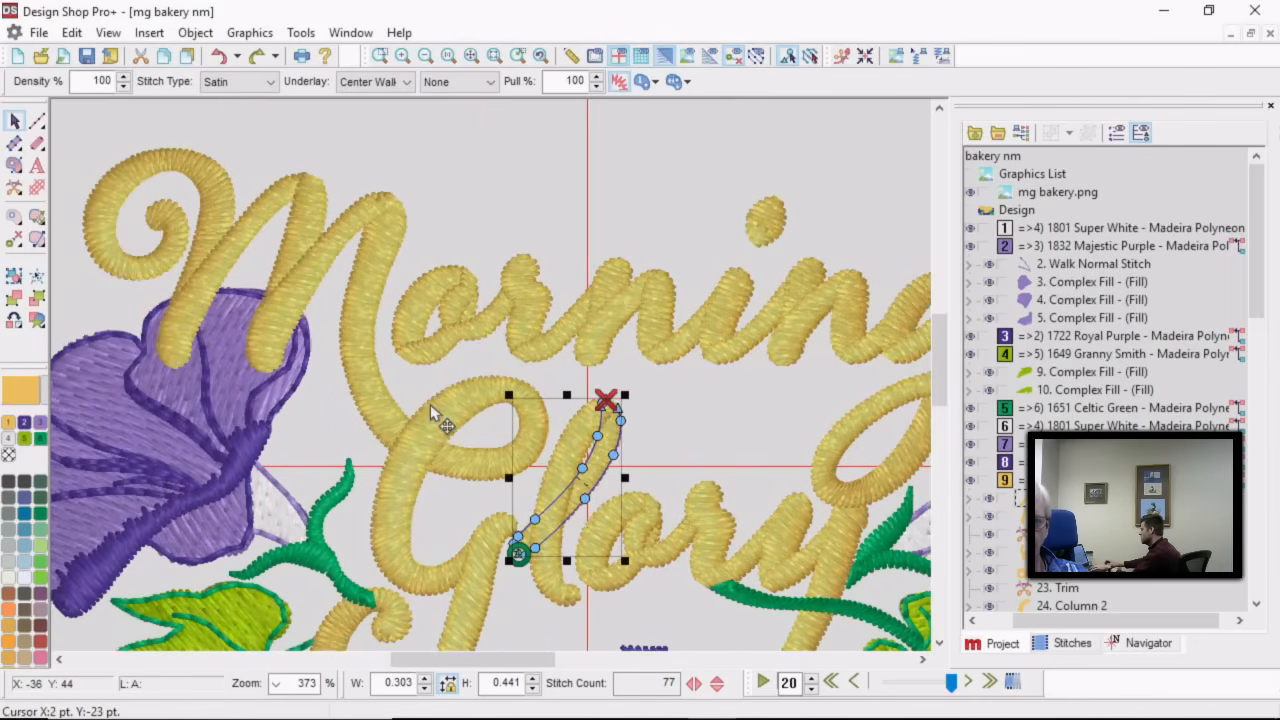
{"action": "scroll", "coordinate": [432, 405], "scroll_direction": "down", "scroll_amount": 1}
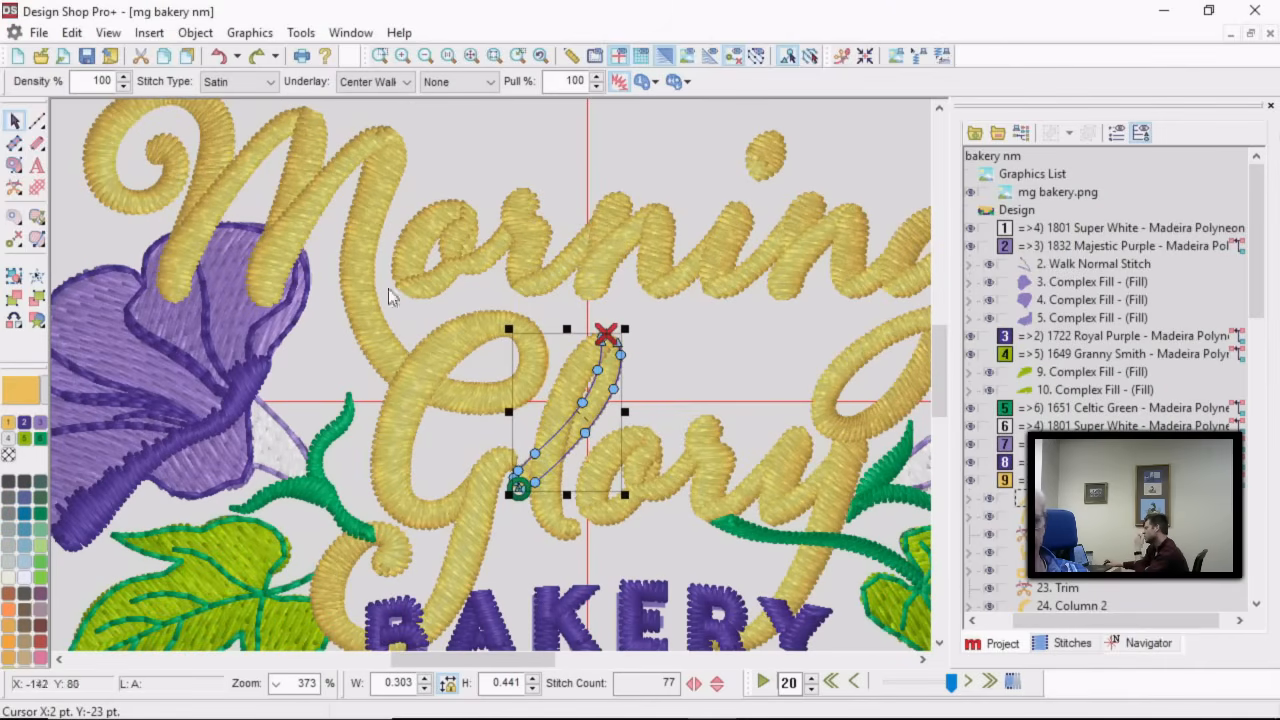
Hide the mg bakery.png artwork and check the gold colour 9 elements within the whole design.
{"action": "left_click", "coordinate": [472, 56]}
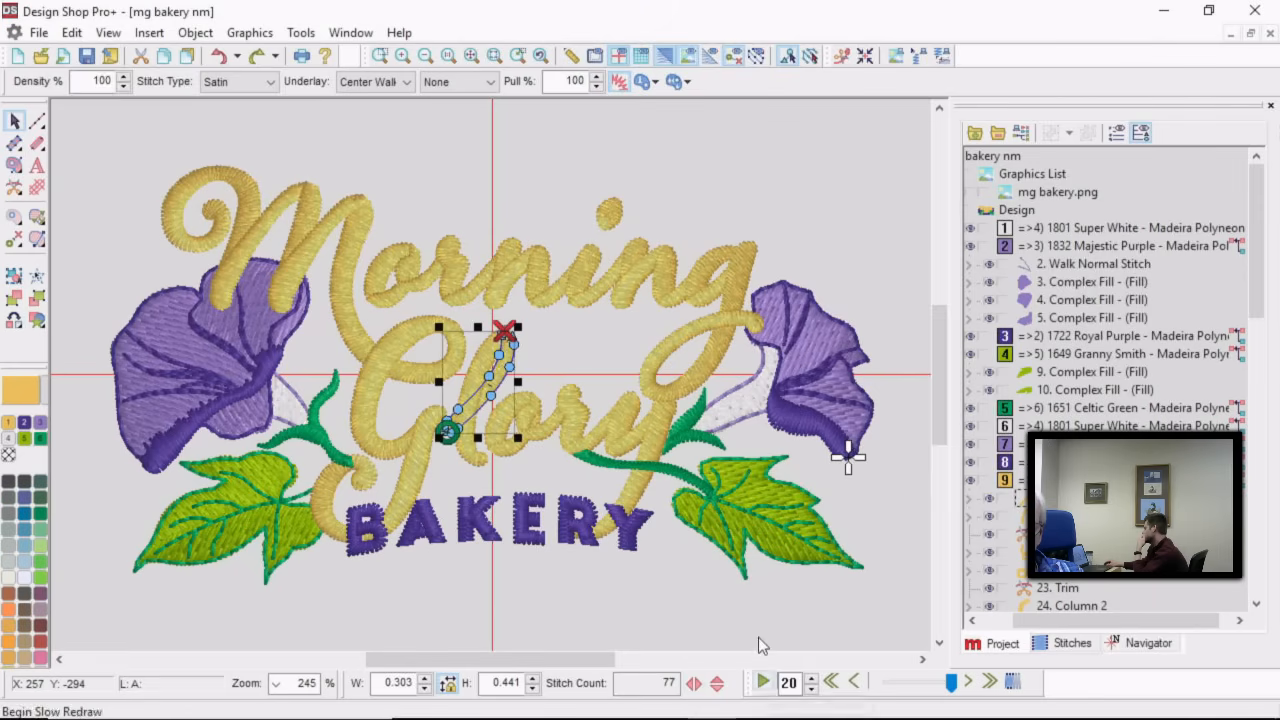
{"action": "left_click", "coordinate": [735, 597]}
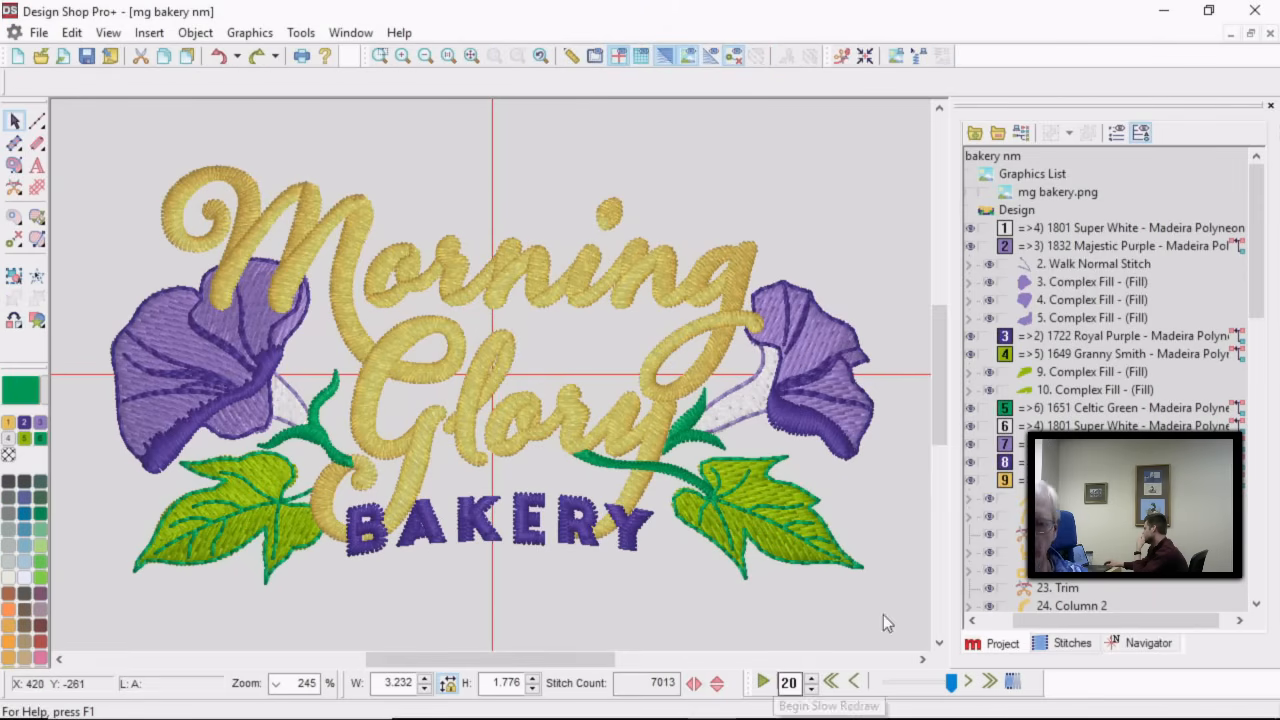
{"action": "left_click", "coordinate": [1005, 481]}
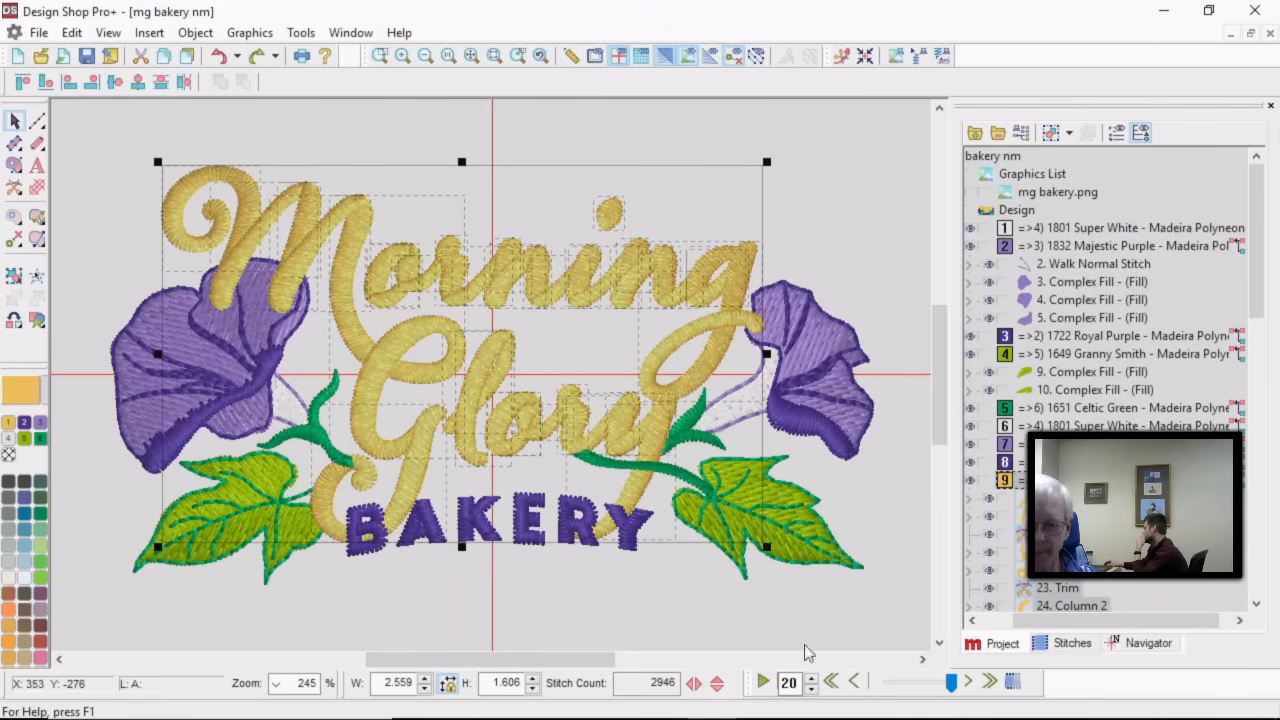
{"action": "left_click", "coordinate": [763, 681]}
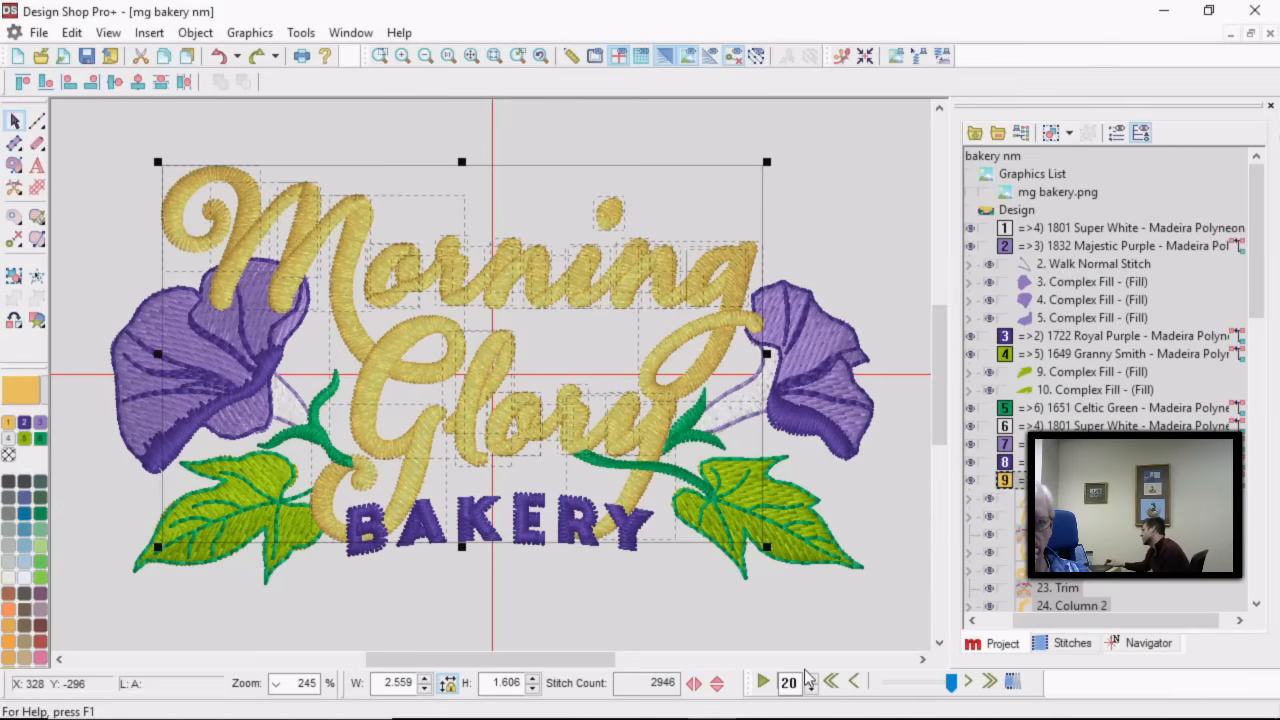
{"action": "left_click", "coordinate": [614, 195]}
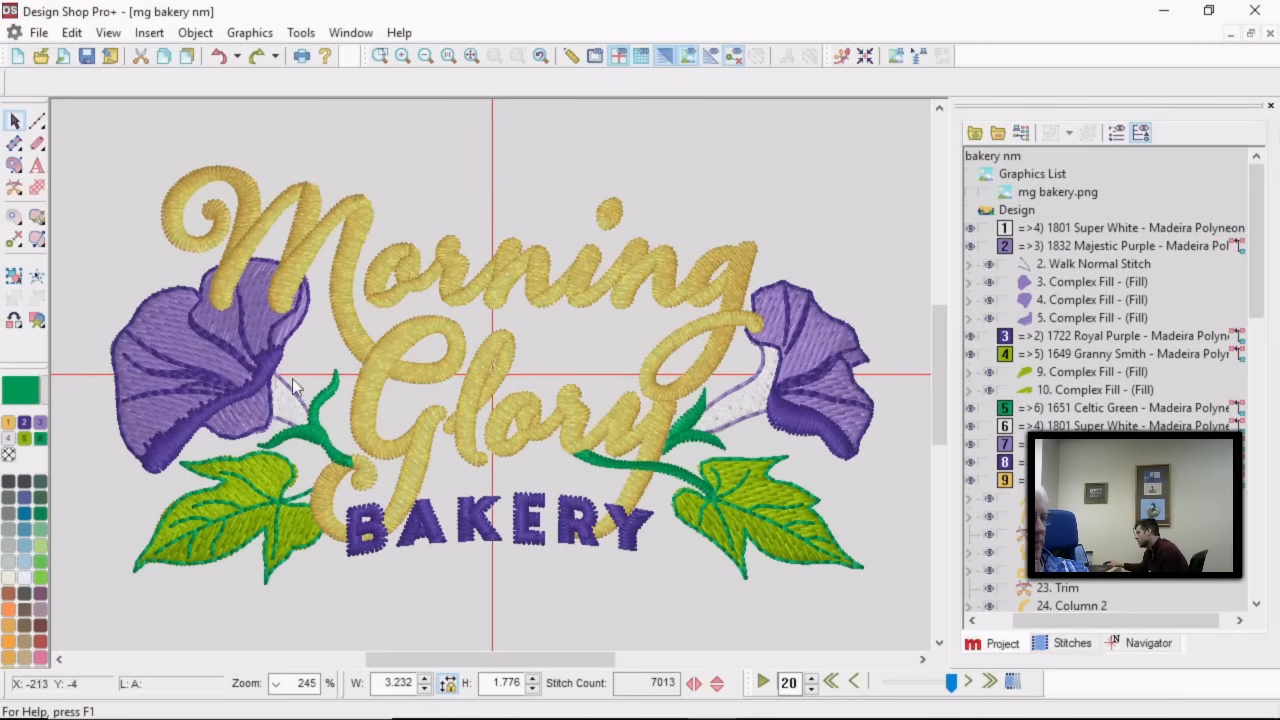
Check the first flower's outline and complex fill and the second flower's walk stitch outline, and clear the selection.
{"action": "left_click", "coordinate": [256, 323]}
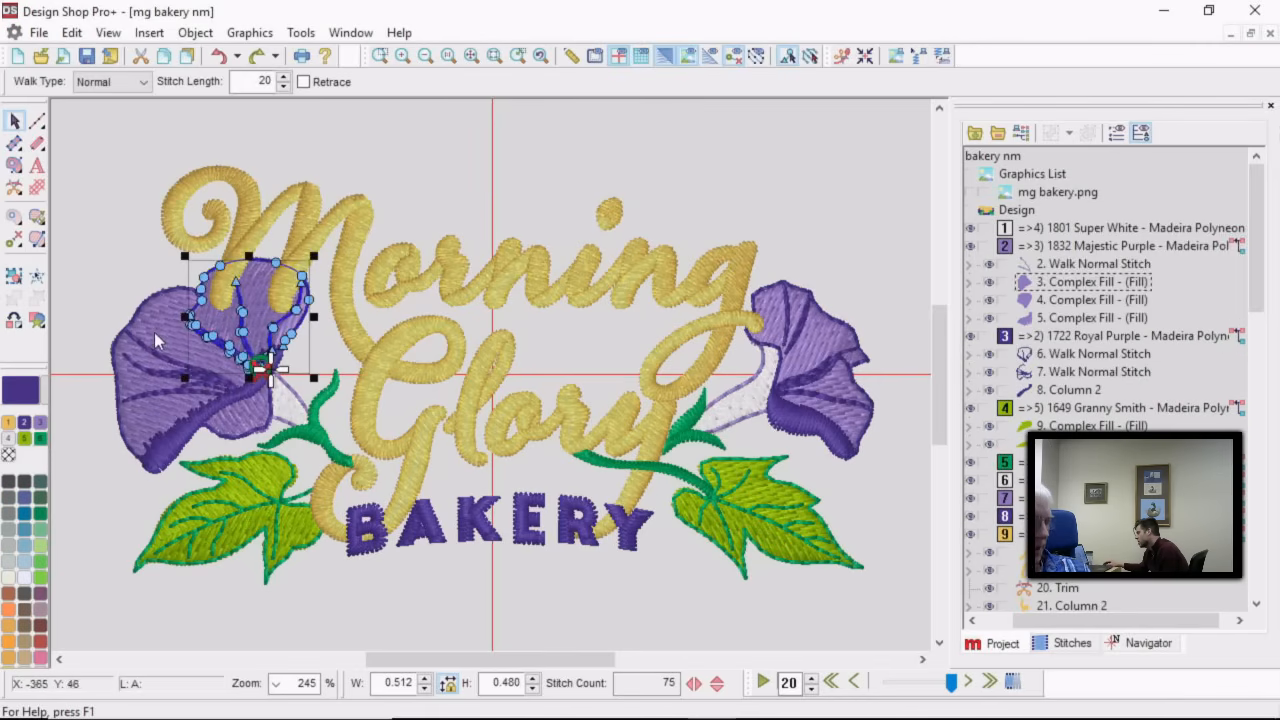
{"action": "left_click", "coordinate": [154, 332]}
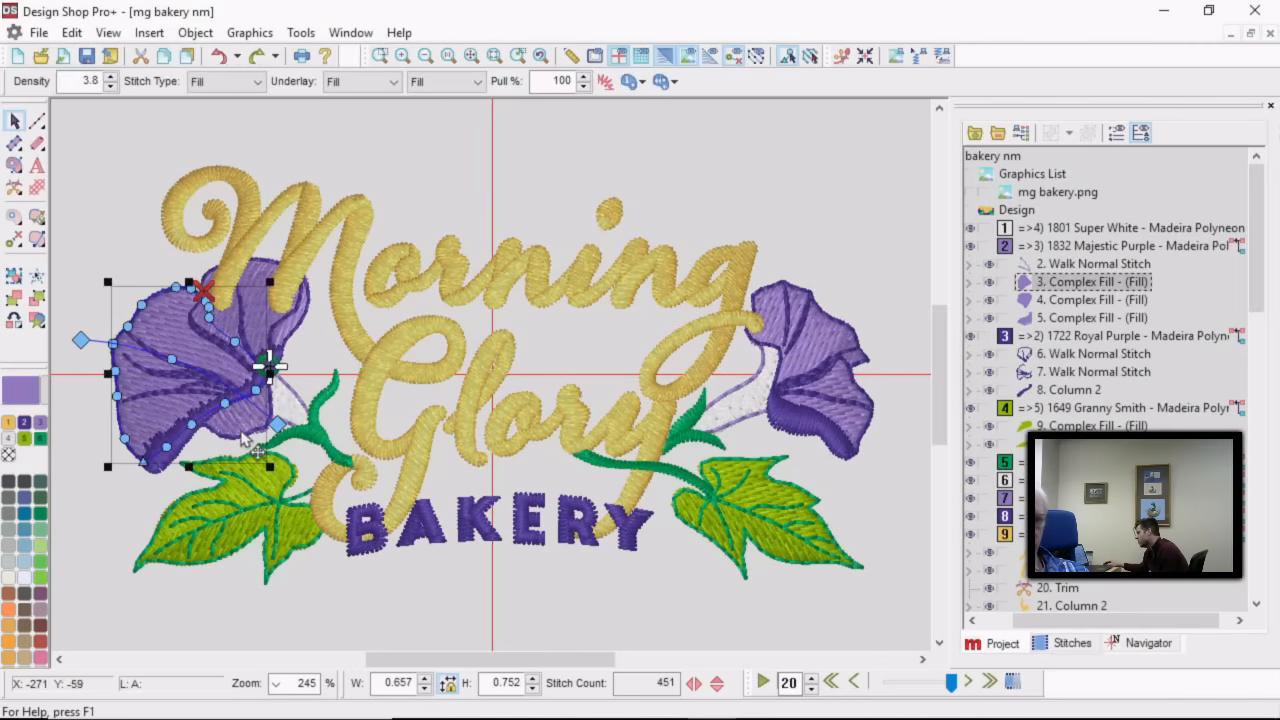
{"action": "left_click", "coordinate": [832, 353]}
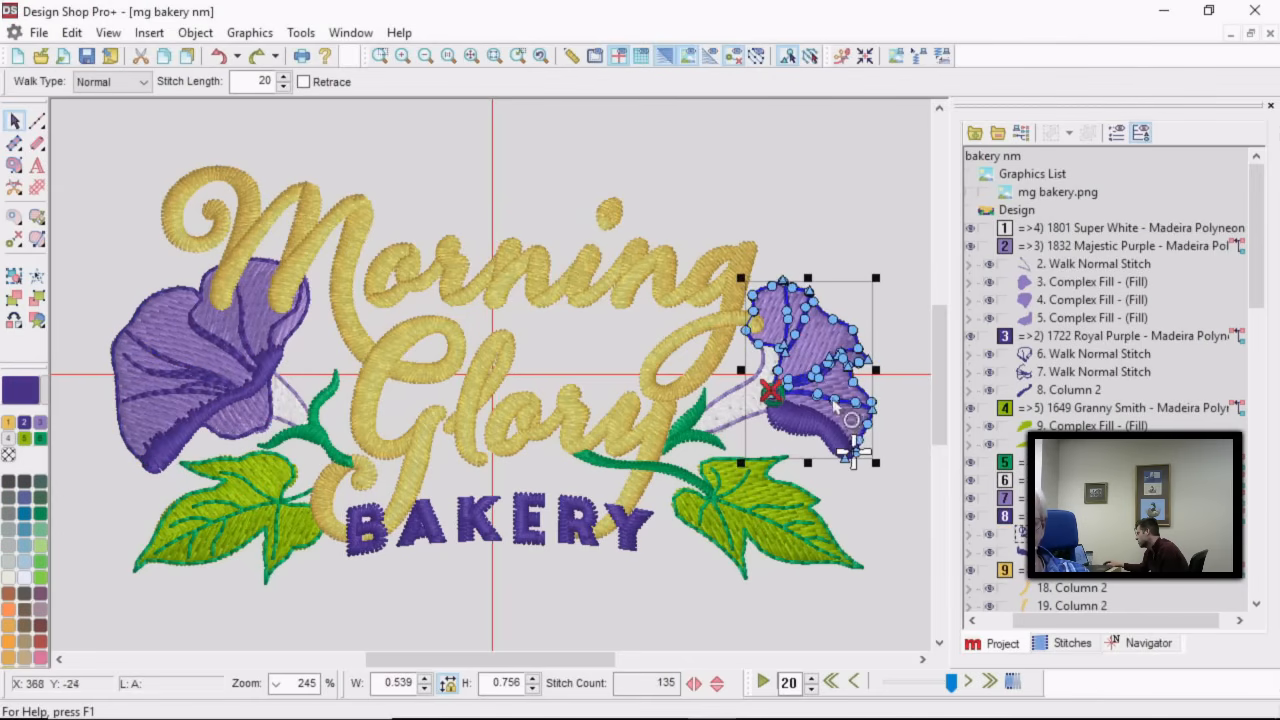
{"action": "left_click", "coordinate": [884, 204]}
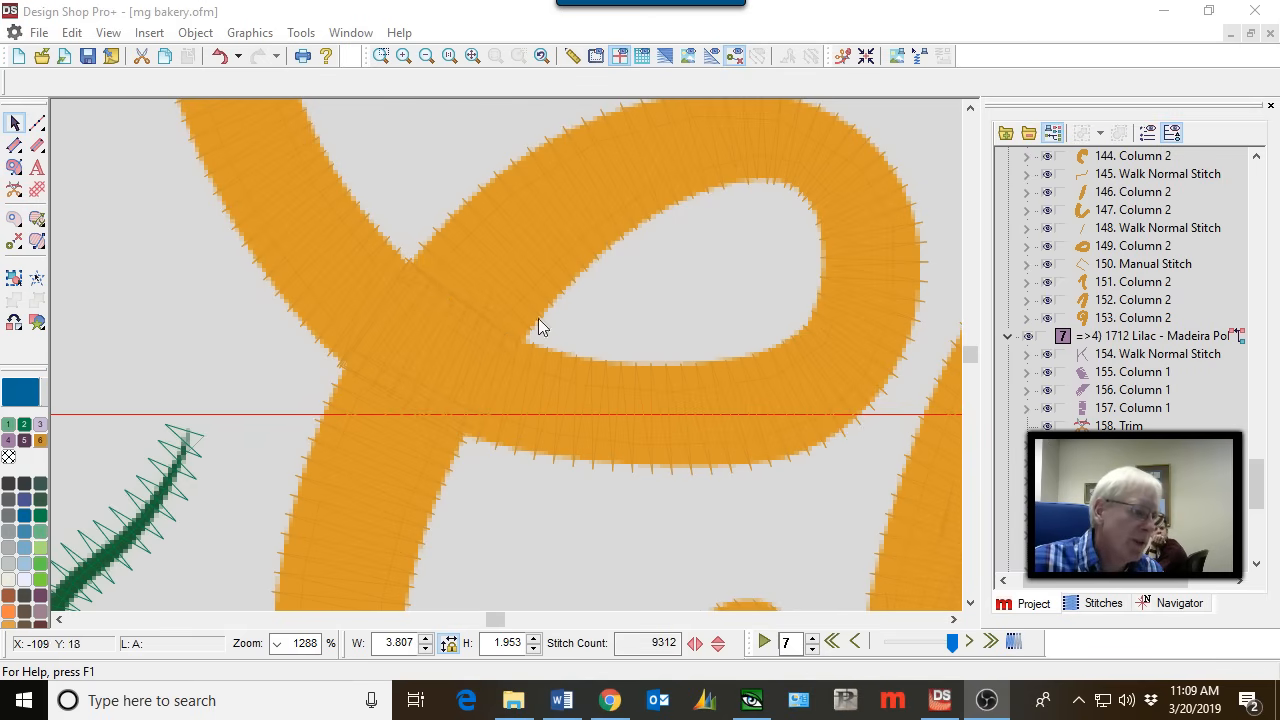
In mg bakery.ofm, reposition the inner end point of column 149, the G's loop, onto the column's crossing inner edge.
{"action": "left_click", "coordinate": [608, 210]}
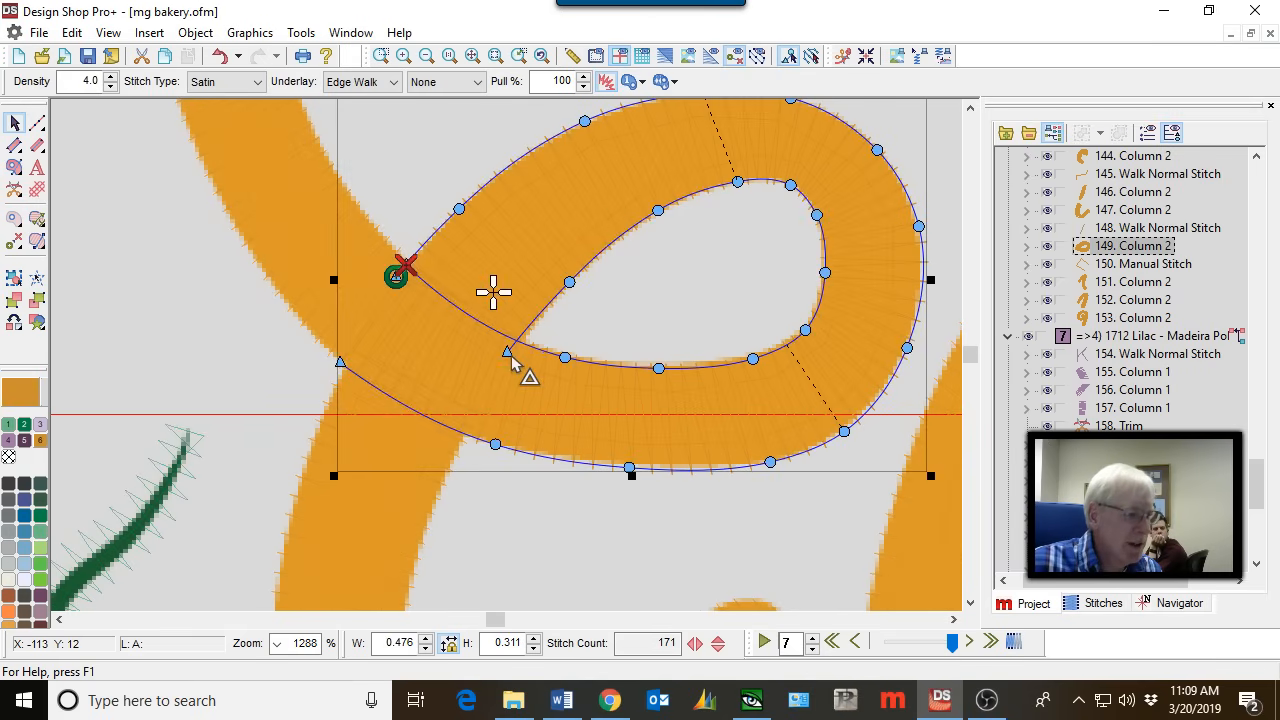
{"action": "mouse_move", "coordinate": [510, 358]}
{"action": "left_mouse_down"}
{"action": "mouse_move", "coordinate": [485, 365]}
{"action": "mouse_move", "coordinate": [478, 388]}
{"action": "mouse_move", "coordinate": [470, 380]}
{"action": "left_mouse_up"}
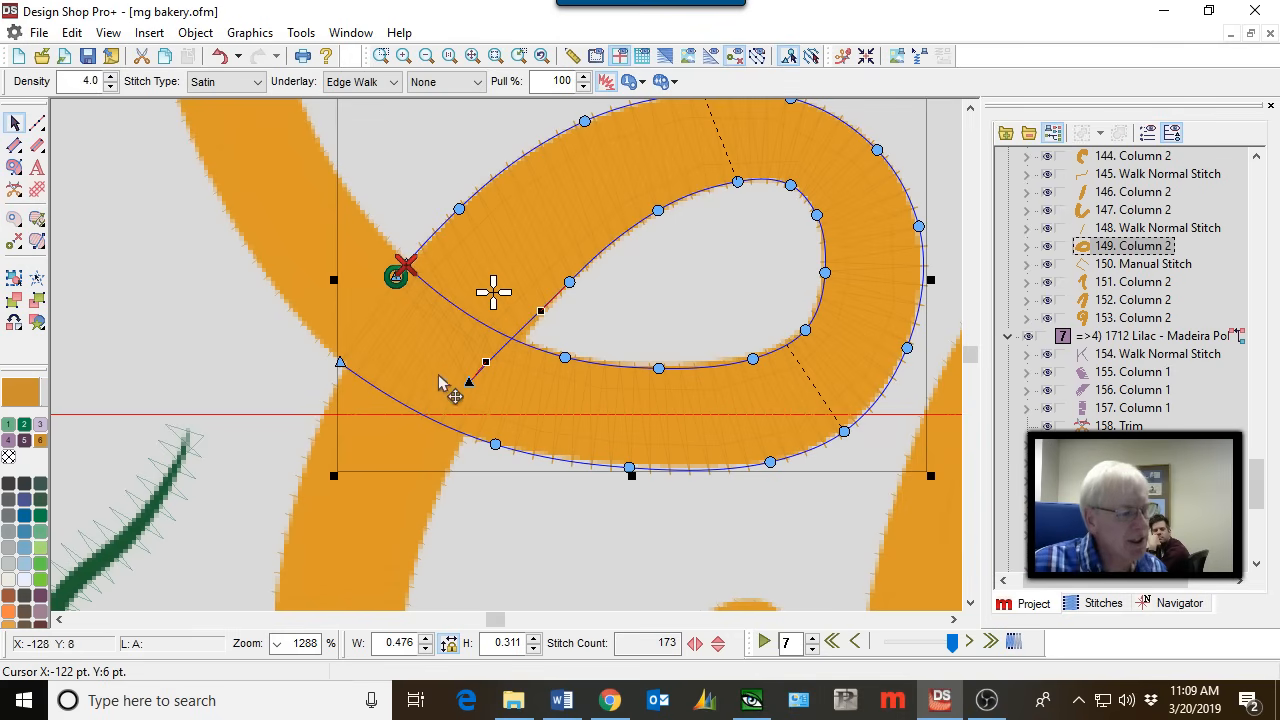
{"action": "left_click_drag", "start_coordinate": [471, 384], "coordinate": [515, 342]}
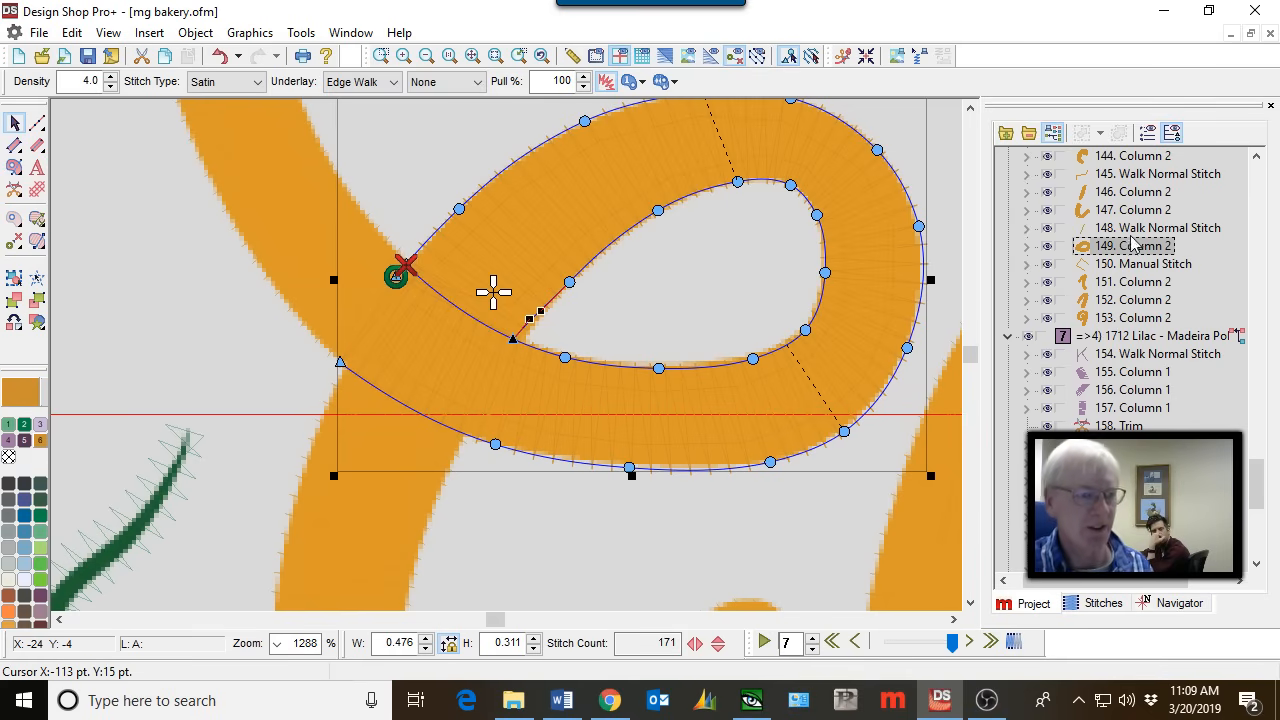
Inspect walk stitch 148, column 149, manual stitch 150 and column 151 around the G's loop in sequence.
{"action": "key", "text": "Up"}
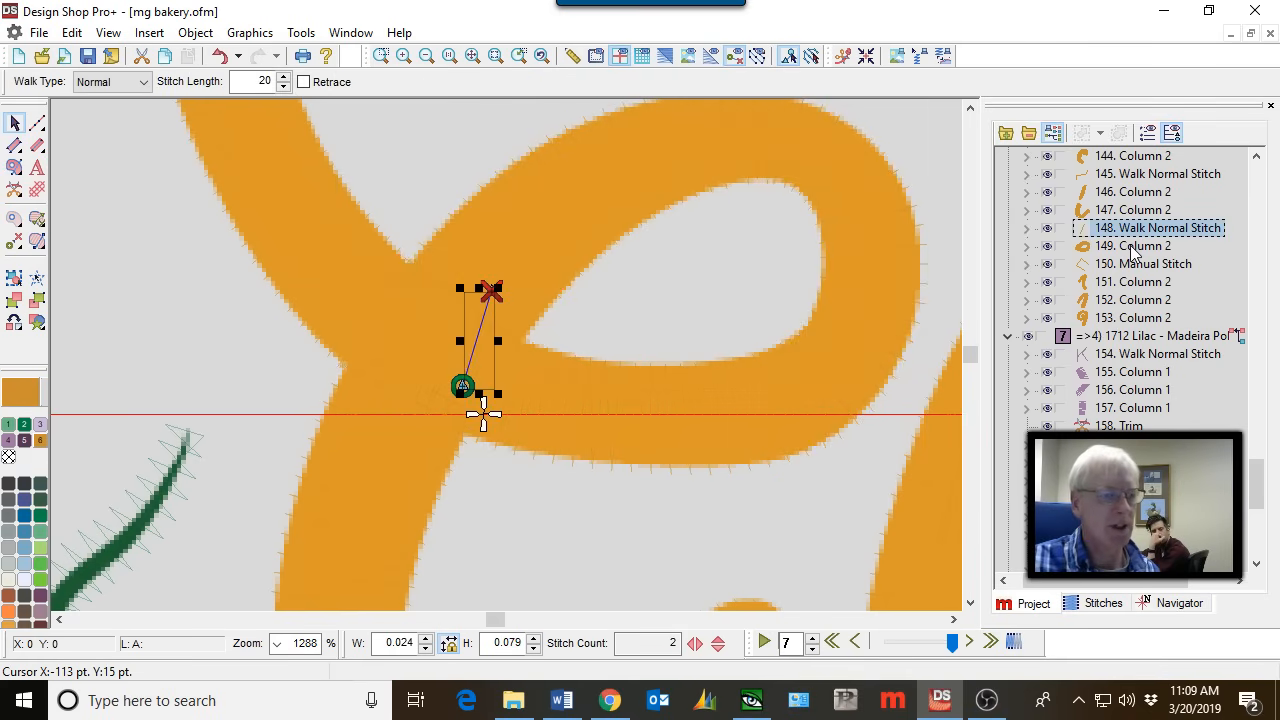
{"action": "left_click", "coordinate": [1133, 253]}
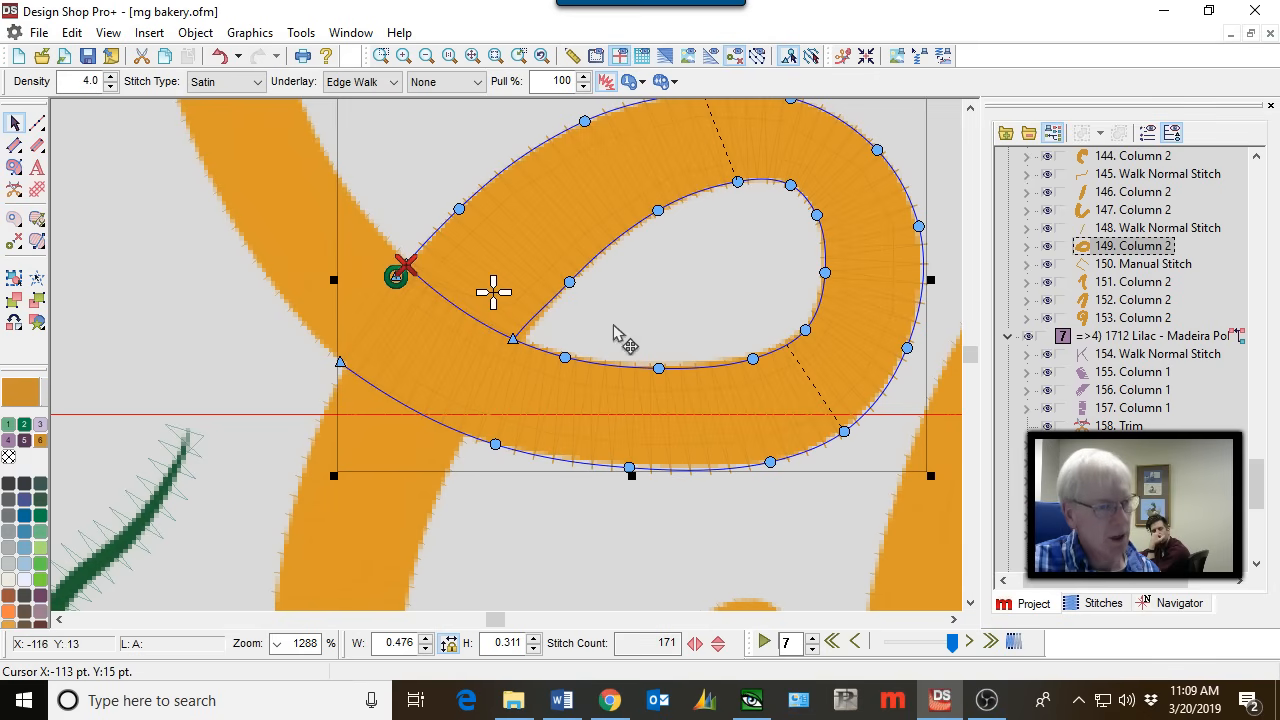
{"action": "left_click", "coordinate": [1130, 266]}
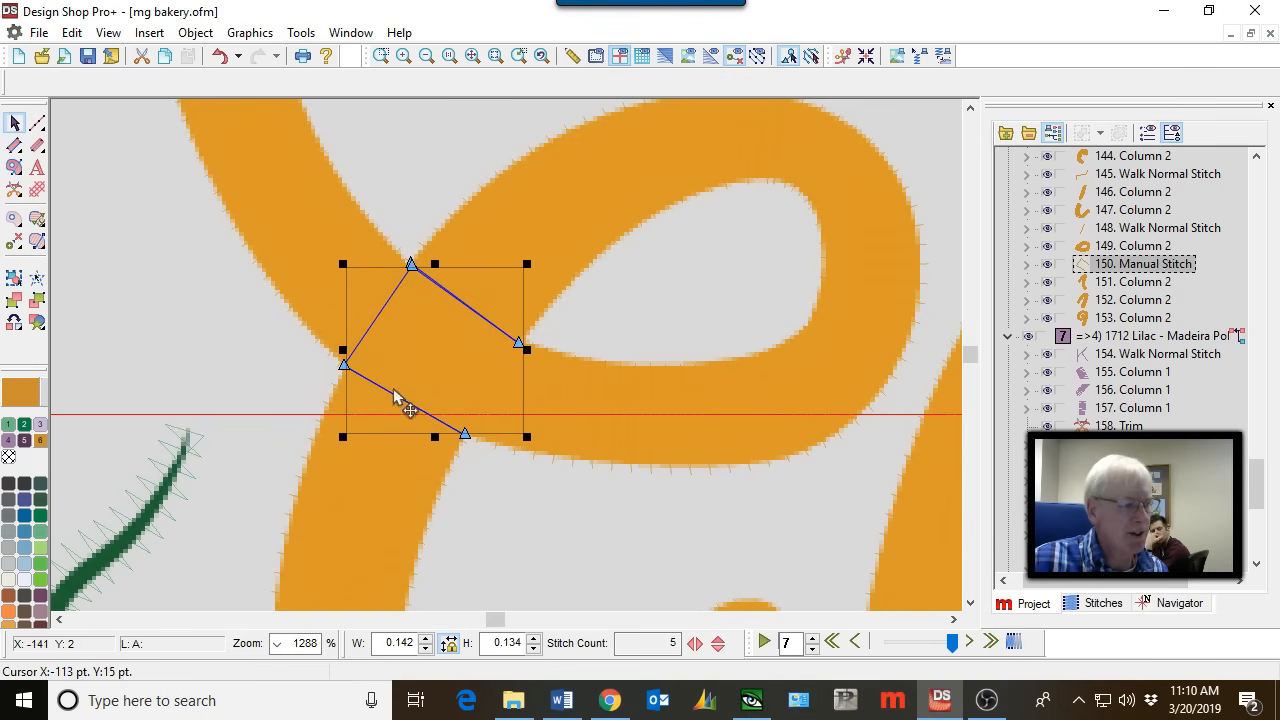
{"action": "left_click", "coordinate": [1088, 282]}
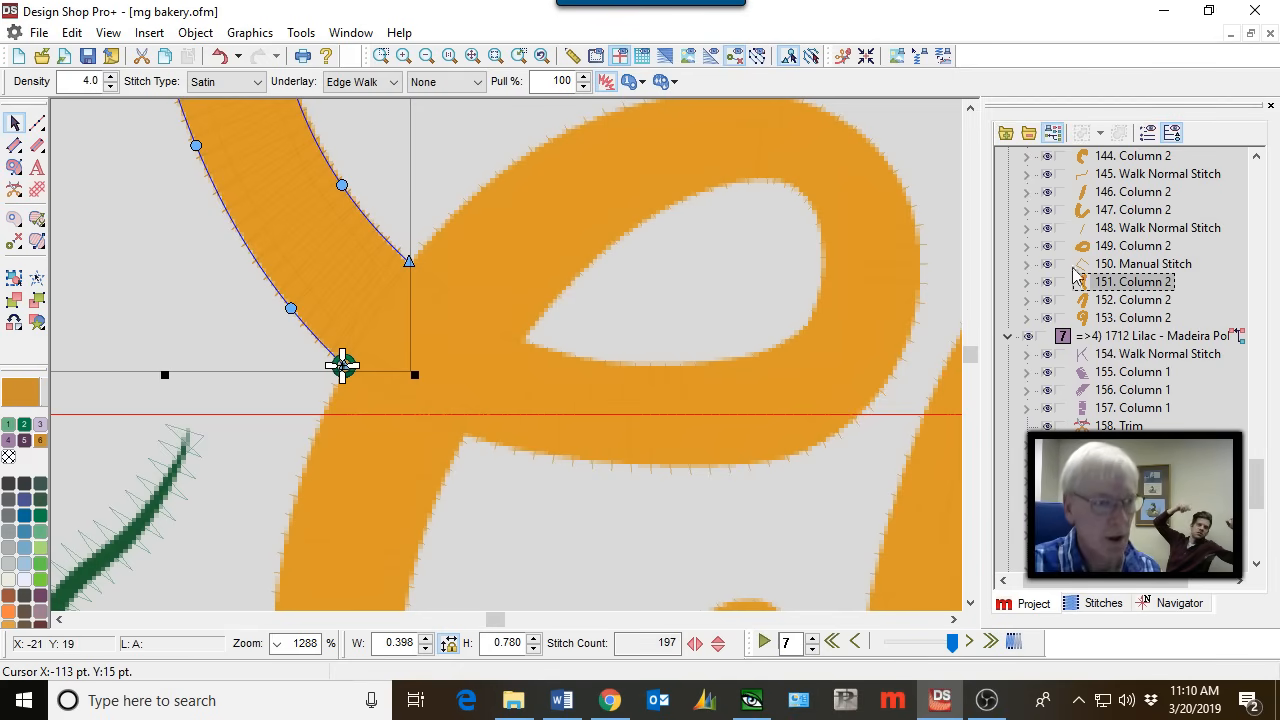
Inspect column 149 and manual stitch 150 at the G's loop in the 3D stitch view and clear the selection.
{"action": "left_click", "coordinate": [1120, 246]}
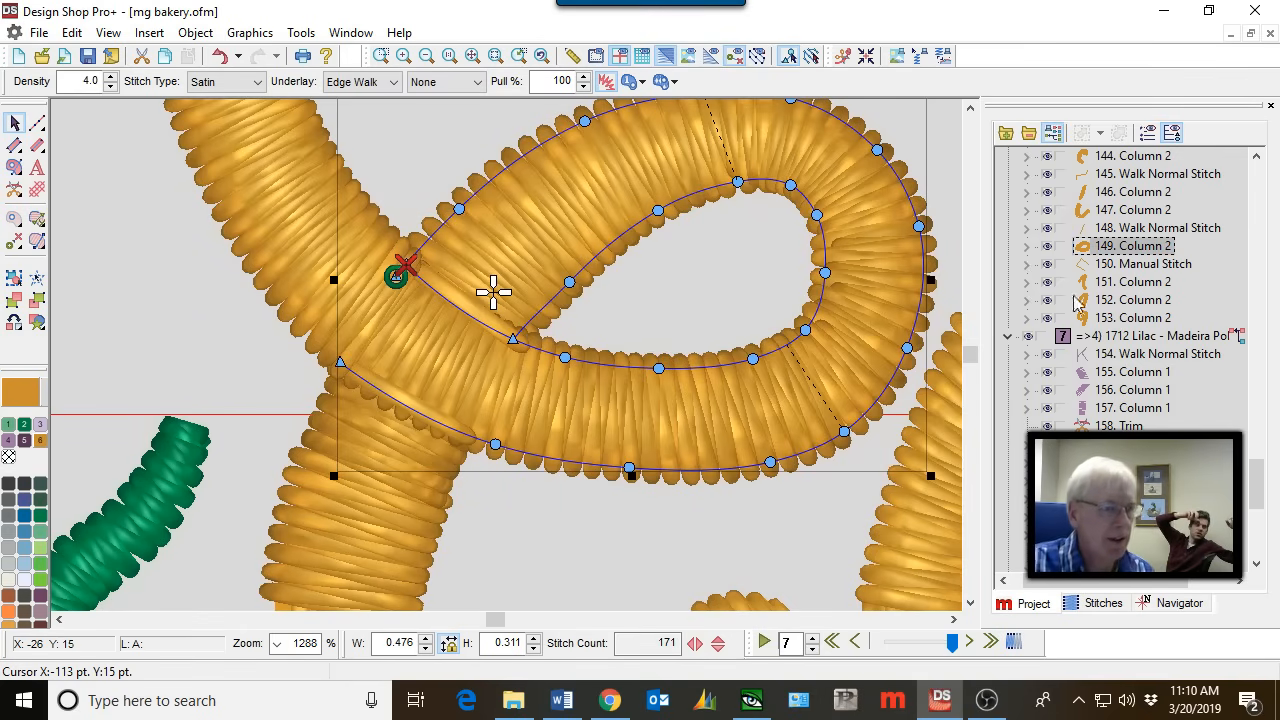
{"action": "left_click", "coordinate": [1097, 266]}
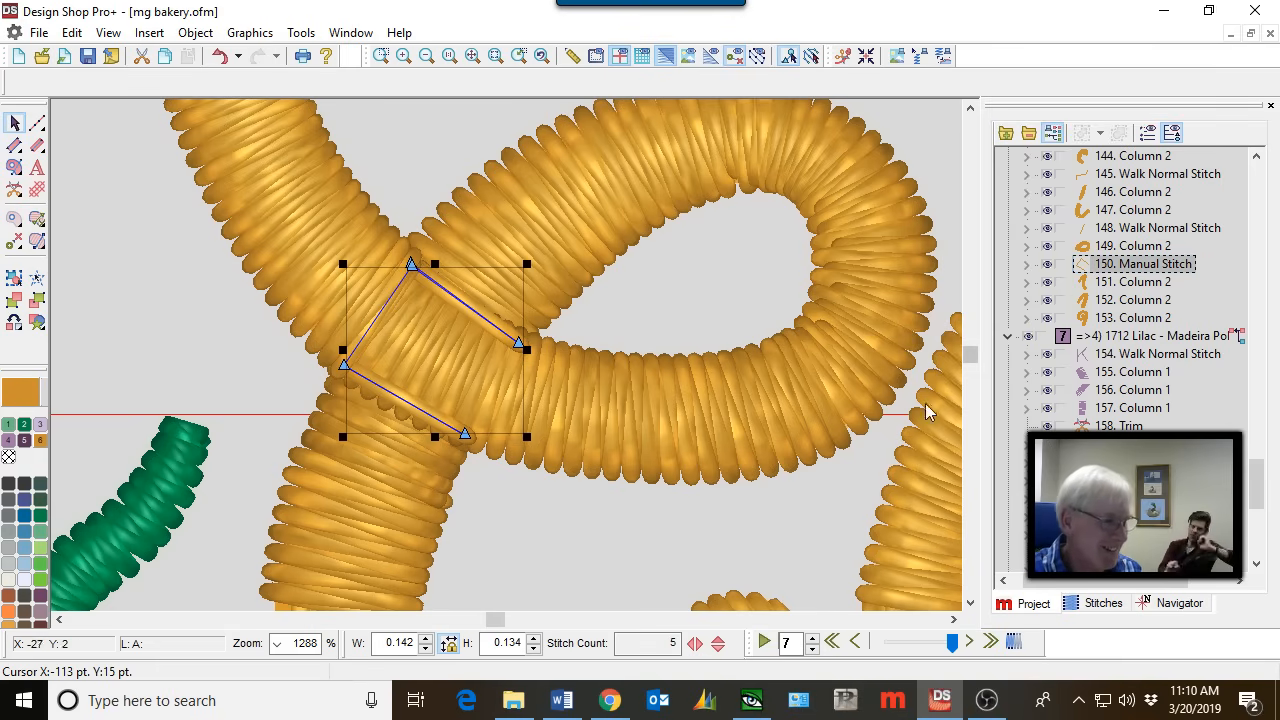
{"action": "scroll", "coordinate": [770, 497], "scroll_direction": "down", "scroll_amount": 5}
{"action": "left_click", "coordinate": [152, 404]}
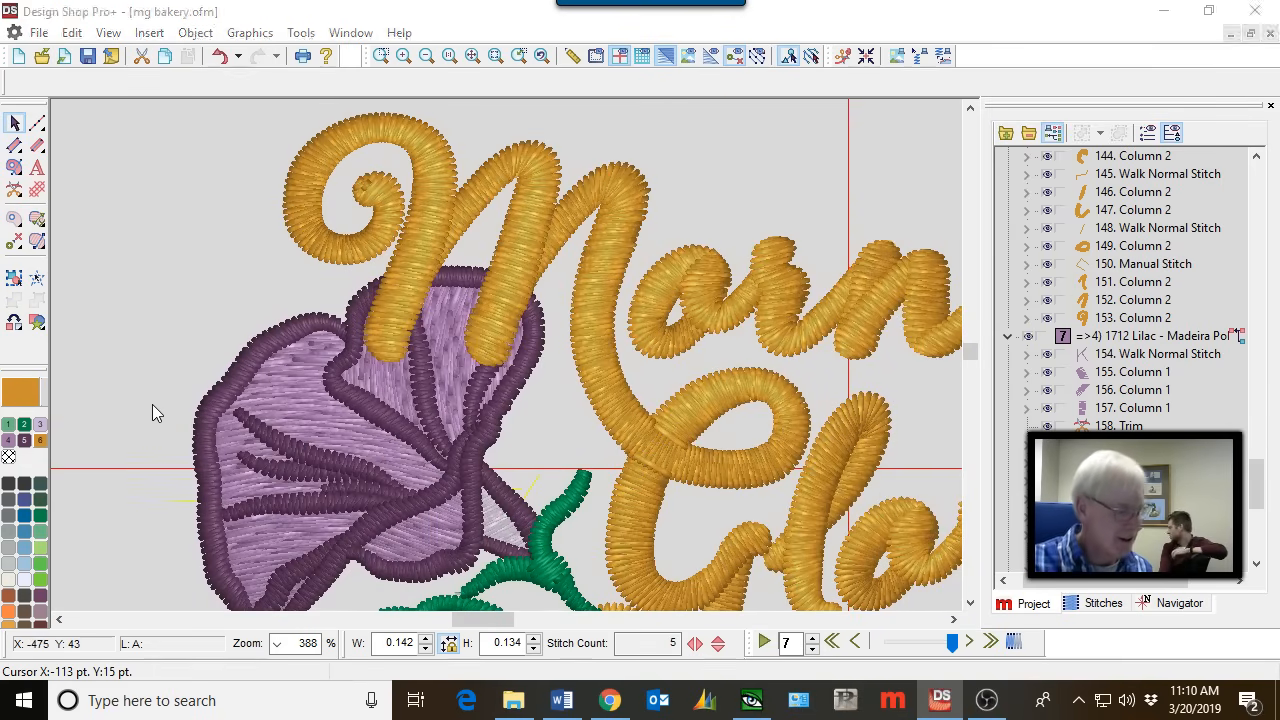
Look over the Glory and BAKERY lettering and collapse the project tree to its colour entries.
{"action": "scroll", "coordinate": [170, 410], "scroll_direction": "down", "scroll_amount": 3}
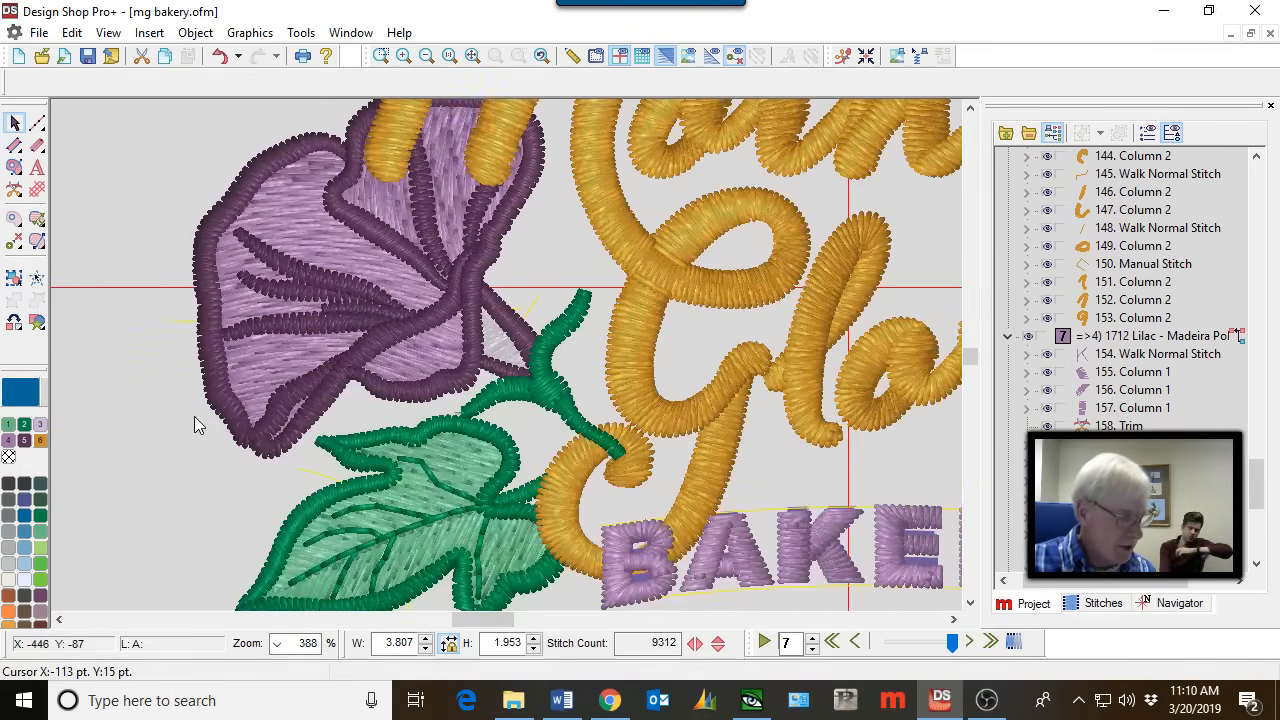
{"action": "scroll", "coordinate": [457, 447], "scroll_direction": "right", "scroll_amount": 4}
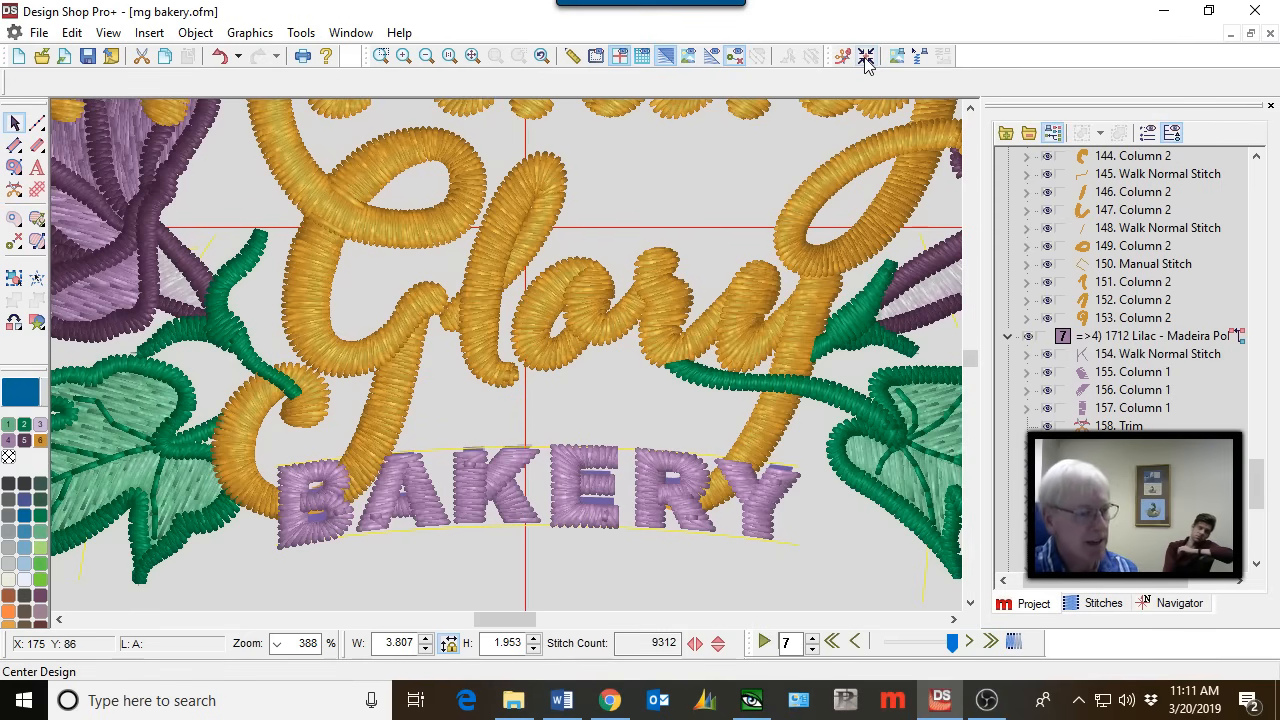
{"action": "left_click", "coordinate": [1029, 134]}
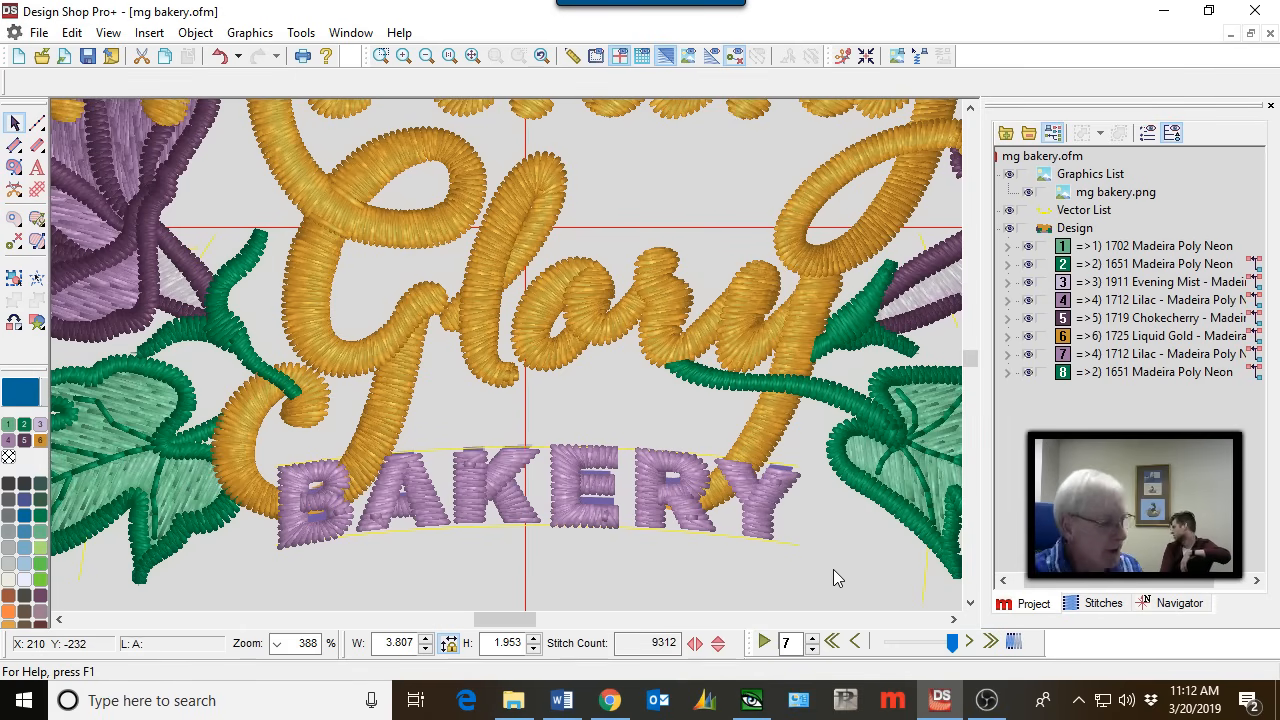
{"action": "left_click", "coordinate": [751, 702]}
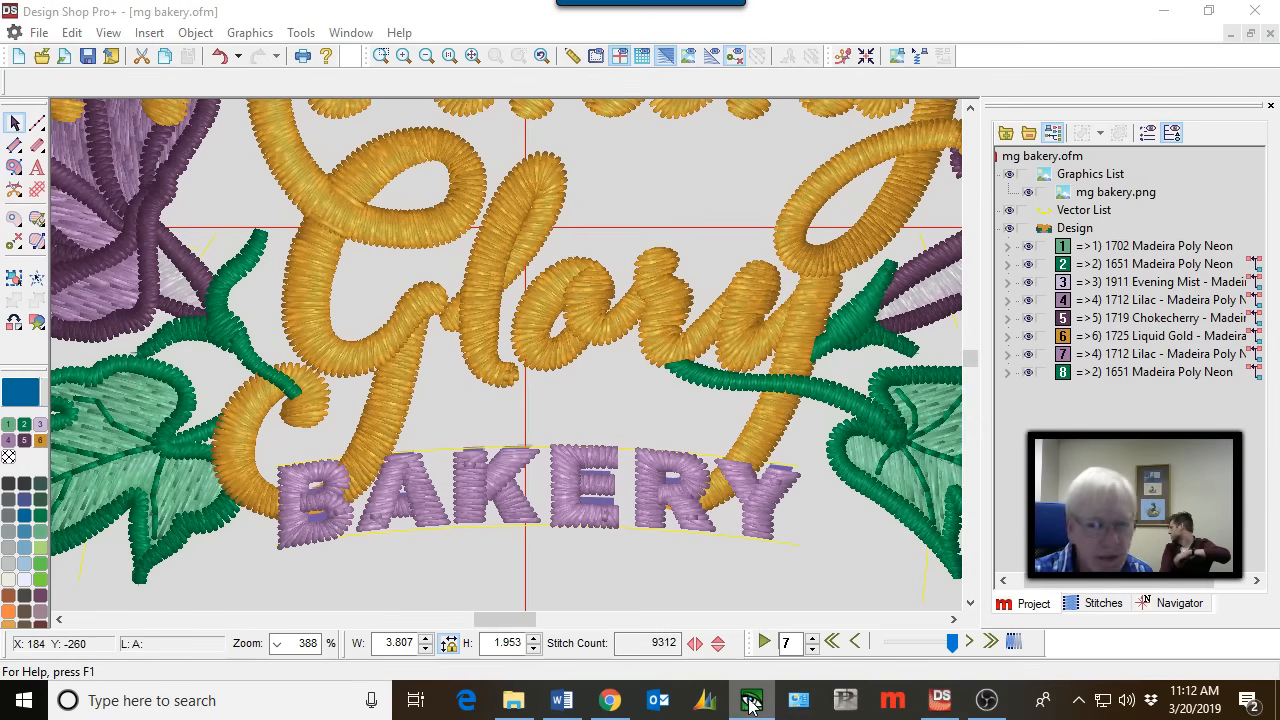